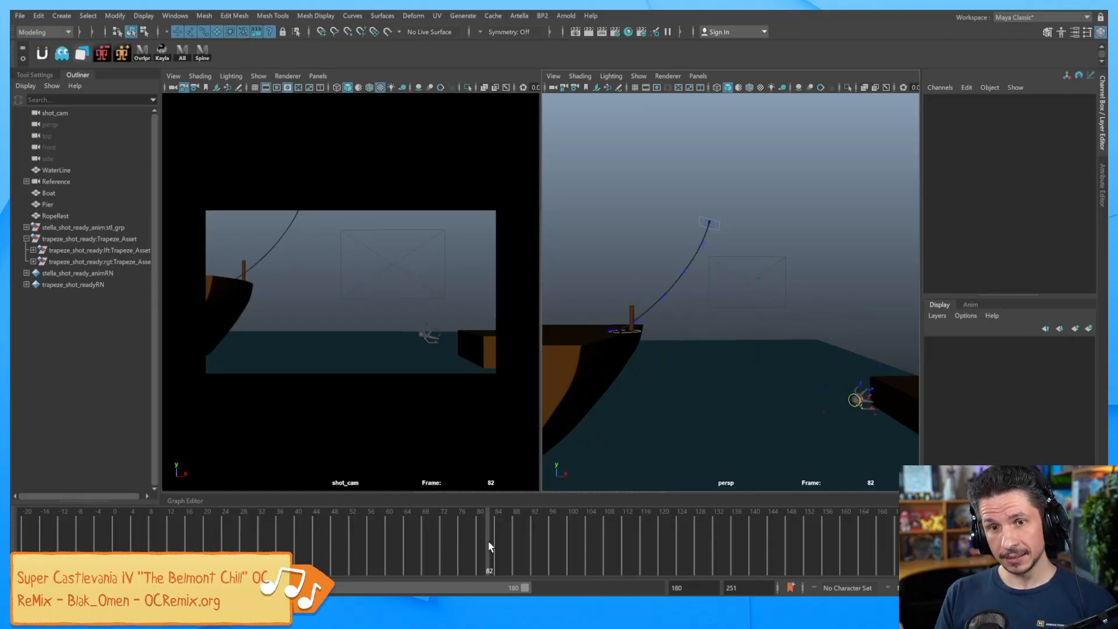
Maximize the perspective view and zoom in toward the rope.
key(space)
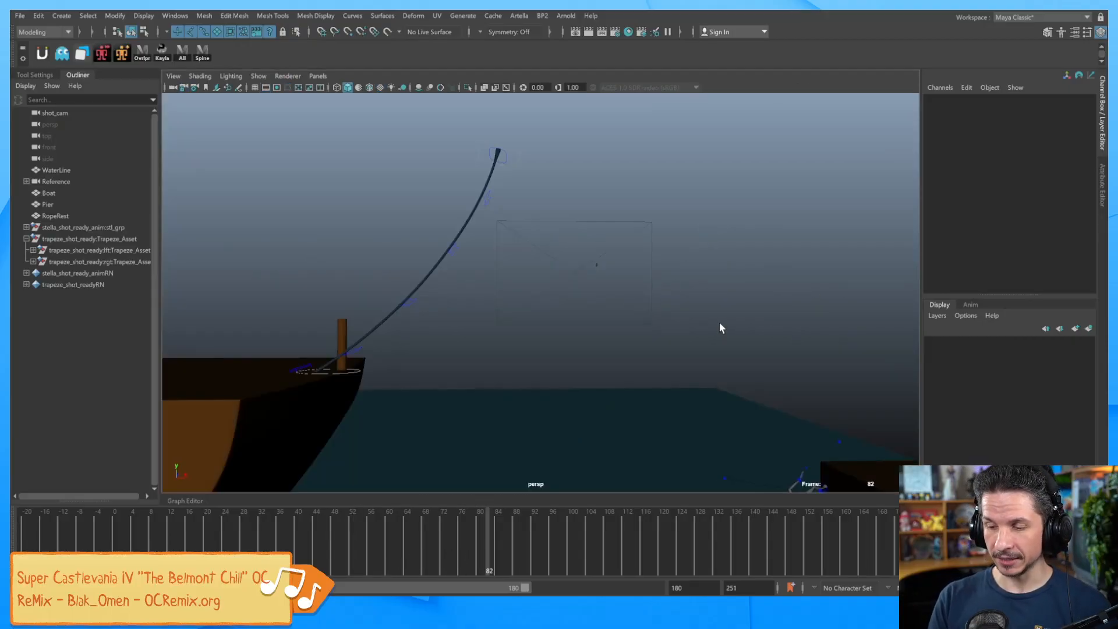
alt+right_drag(480, 333, 595, 345)
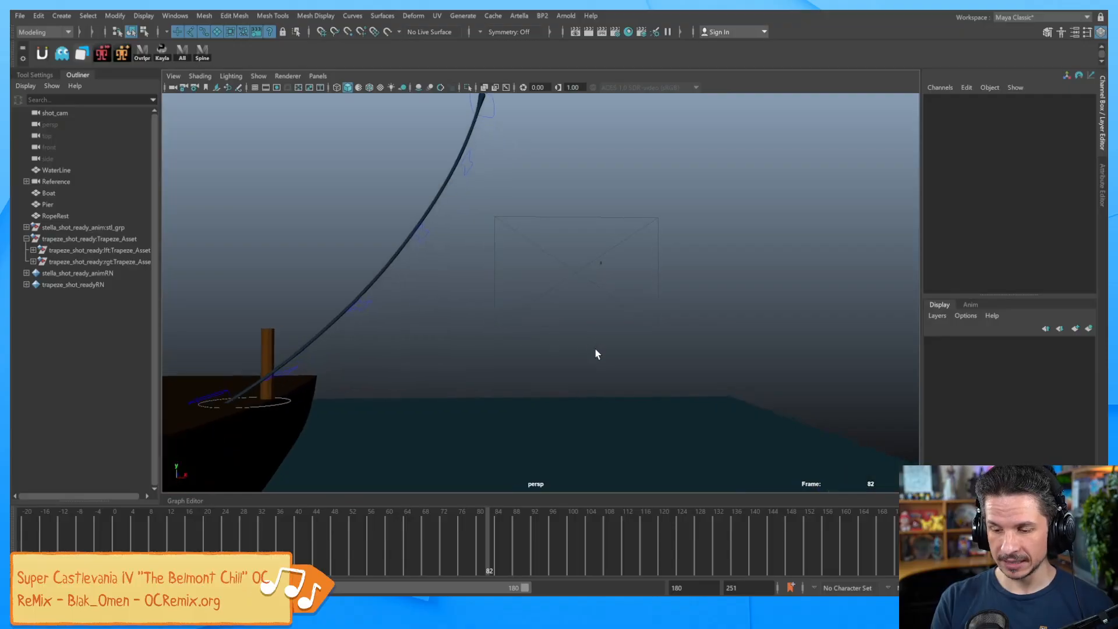
alt+middle_drag(499, 380, 553, 391)
Scrub the swing from the start frame to about frame 41, then select the rope.
drag(256, 545, 122, 535)
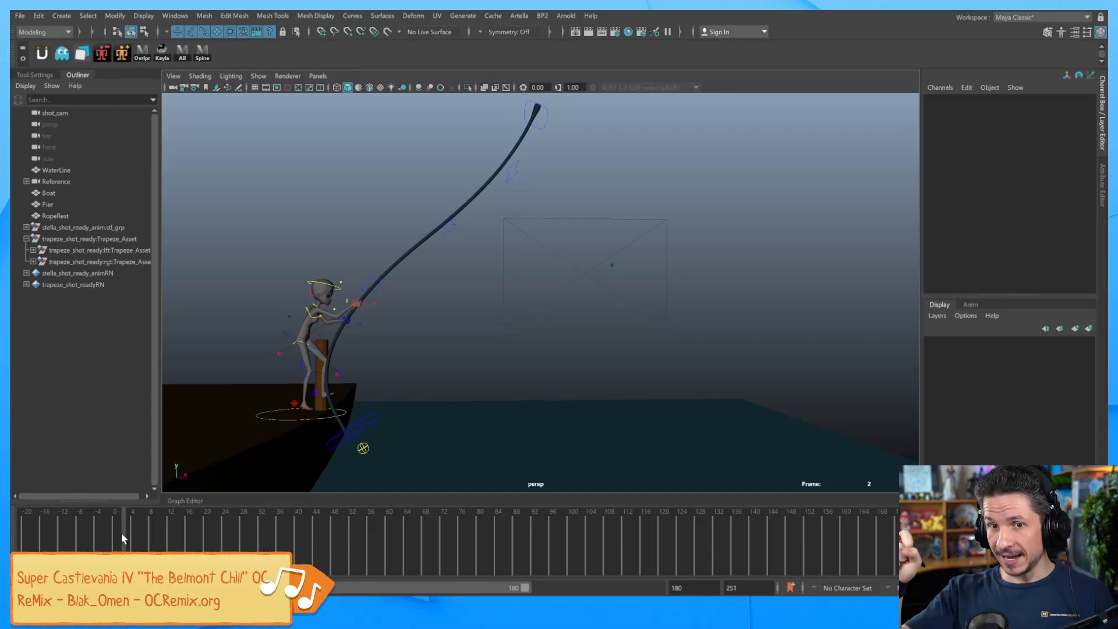
mouse_move(300, 539)
mouse_down()
mouse_move(352, 546)
mouse_move(293, 550)
mouse_up()
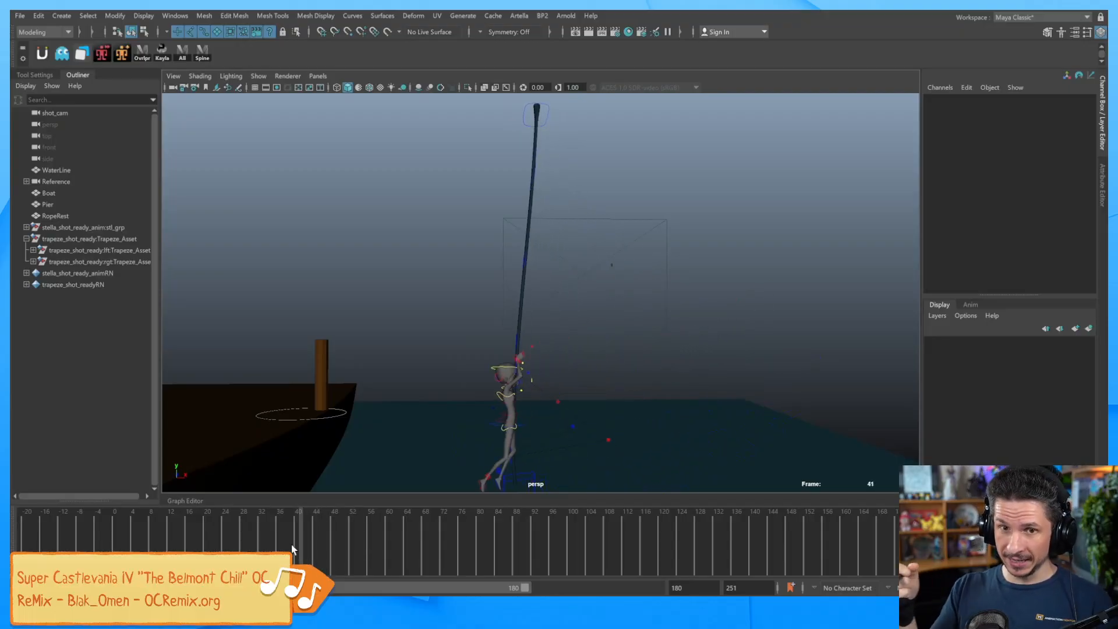
click(527, 257)
Test-rotate the upper rope control, then undo the rotation and deselect it.
click(547, 250)
mouse_move(558, 274)
alt+mouse_down()
mouse_move(537, 258)
mouse_move(562, 282)
alt+mouse_up()
click(540, 260)
key(e)
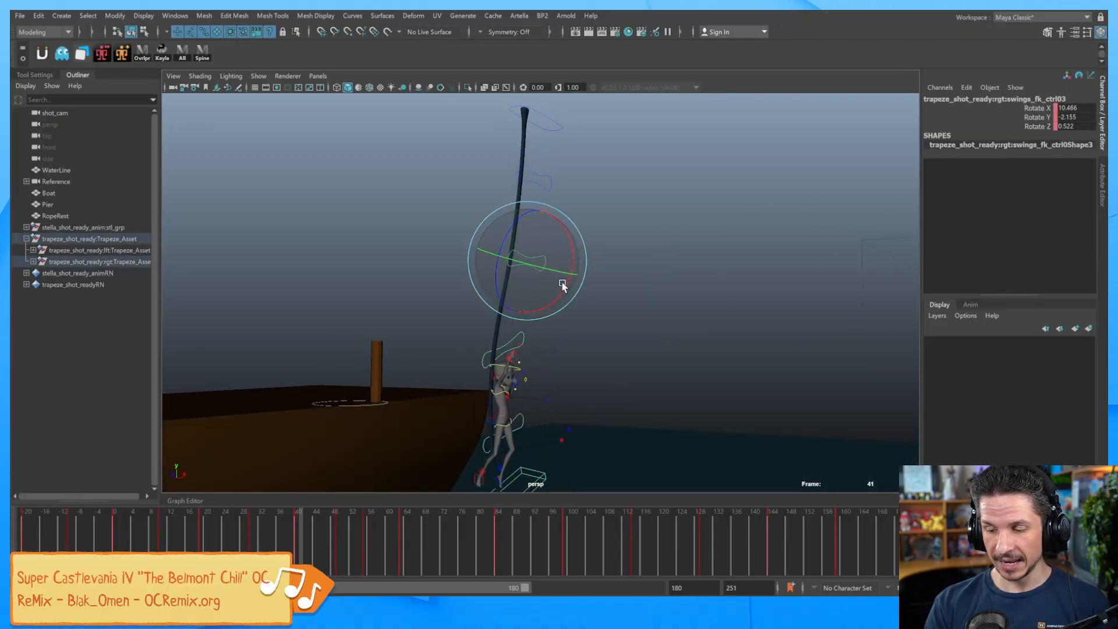
key(ctrl+z)
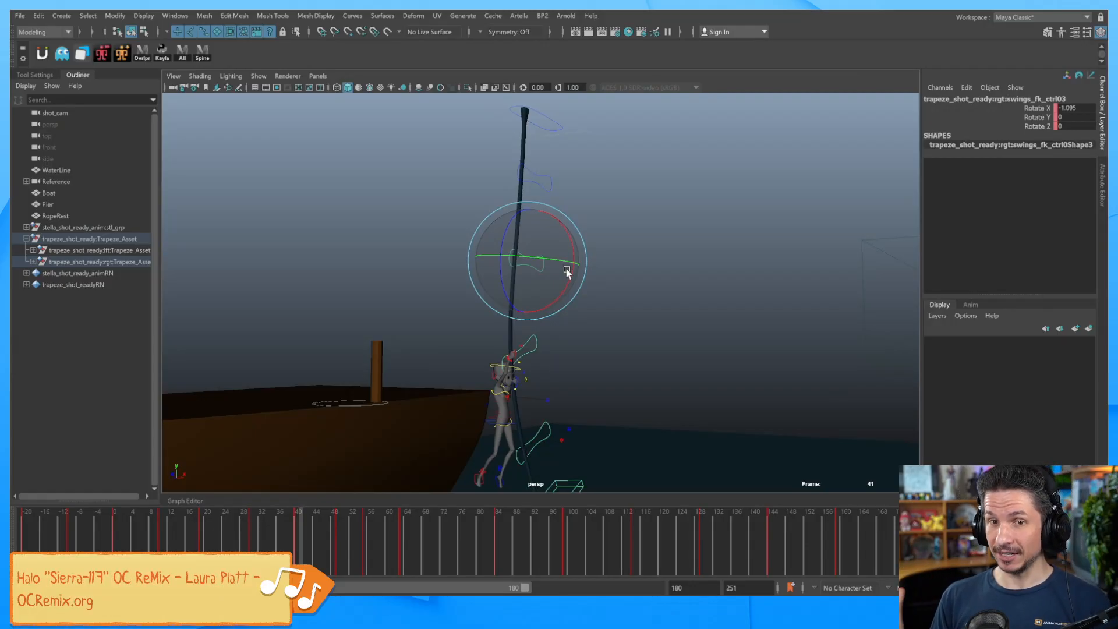
click(615, 336)
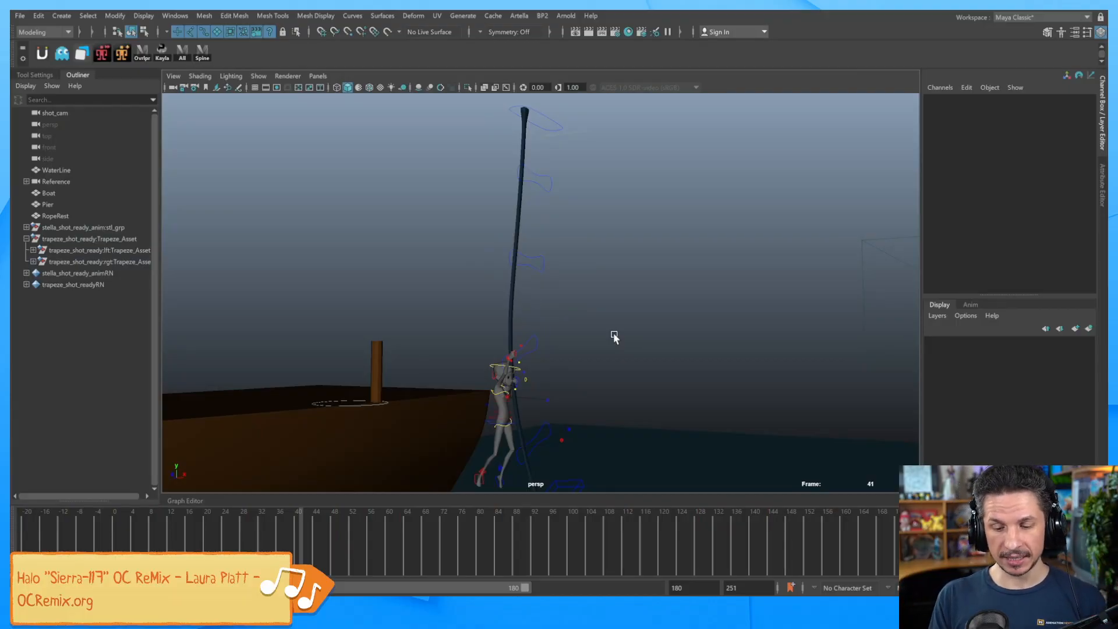
Select the rope control near the hand at frame 4, framed close on the grip.
drag(207, 519, 47, 523)
mouse_move(496, 326)
alt+mouse_down()
mouse_move(524, 317)
mouse_move(672, 330)
mouse_move(476, 336)
alt+mouse_up()
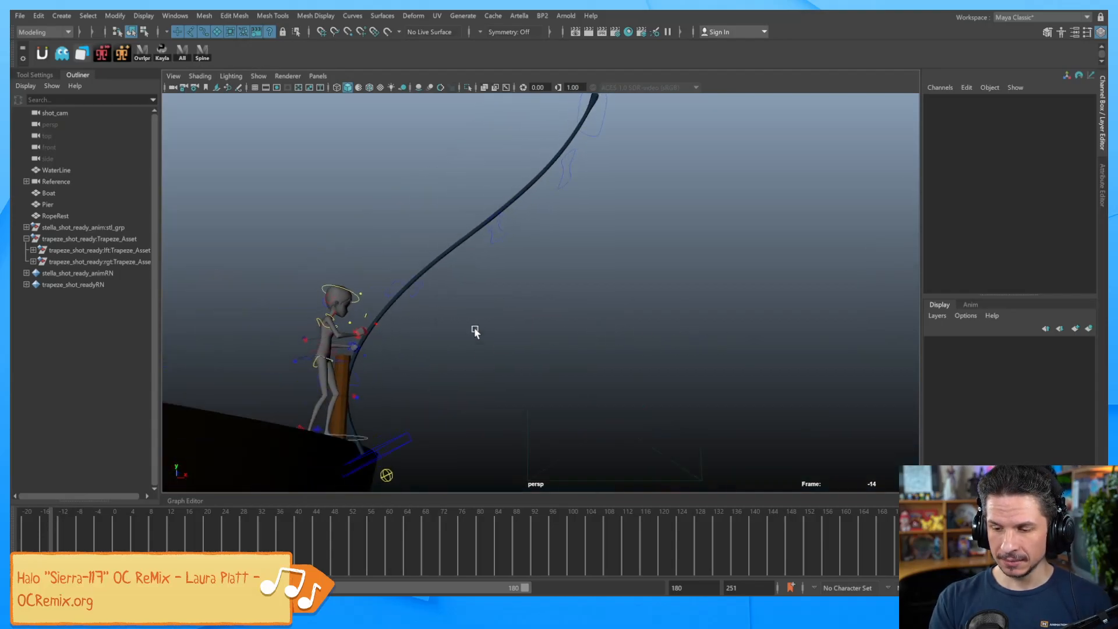
click(396, 285)
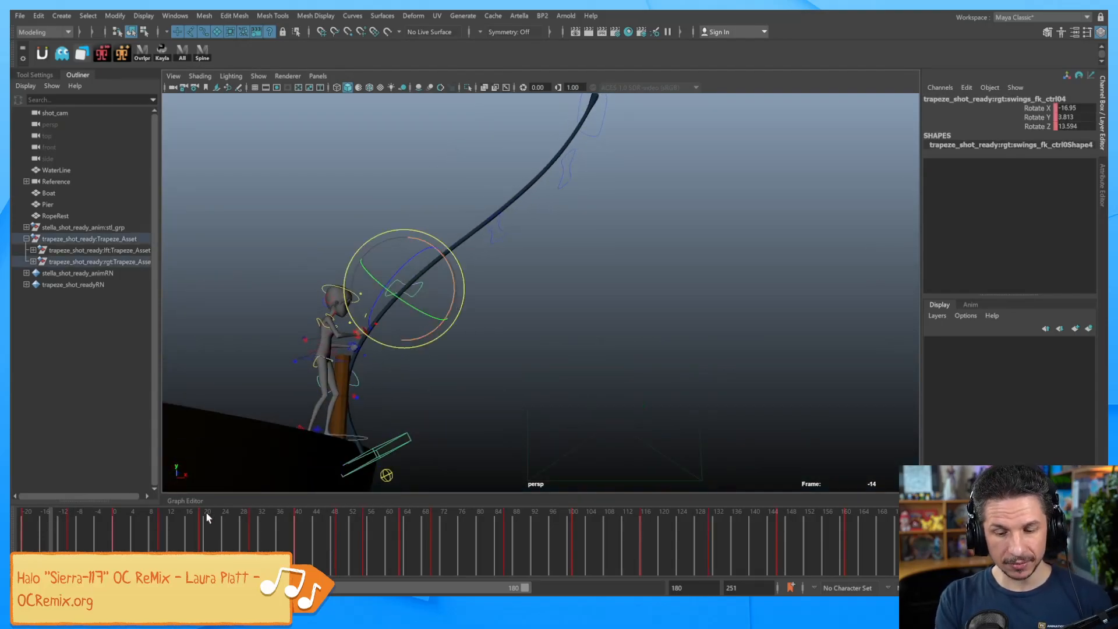
drag(142, 533, 133, 534)
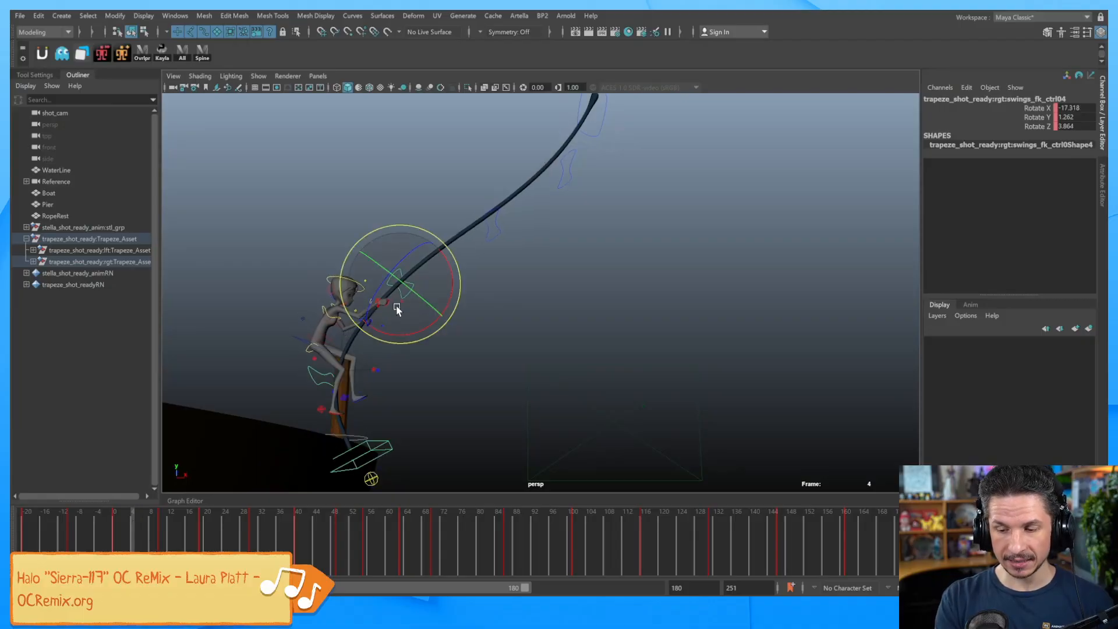
key(w)
key(q)
alt+middle_drag(410, 284, 501, 327)
alt+right_drag(501, 327, 543, 320)
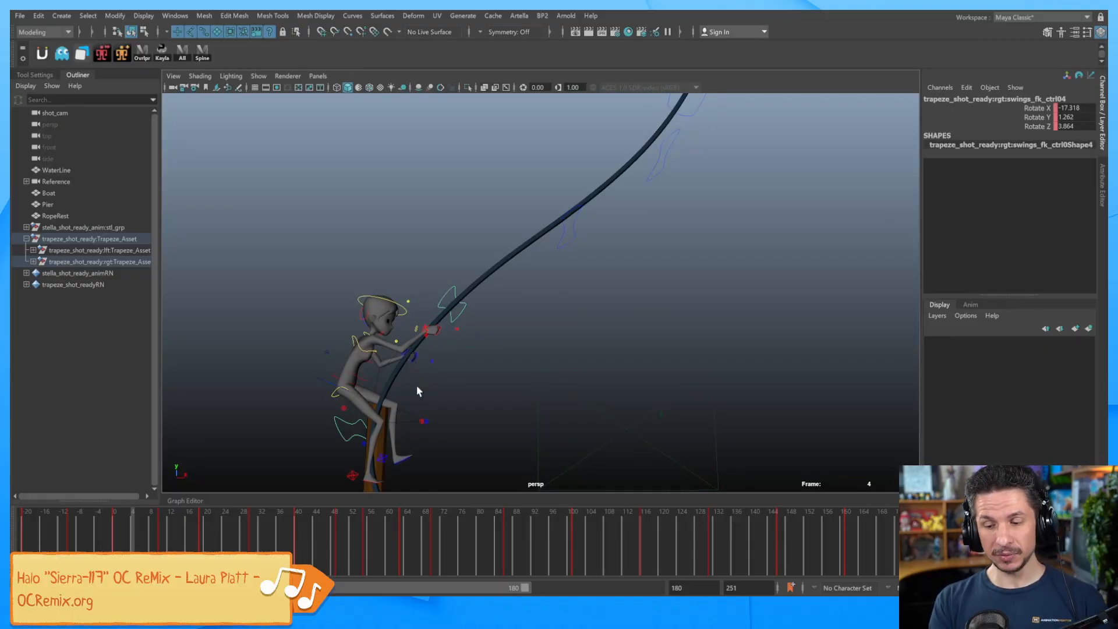
Test-rotate the lower rope control, undo it, and deselect with the character framed right.
click(349, 420)
key(e)
drag(406, 423, 389, 465)
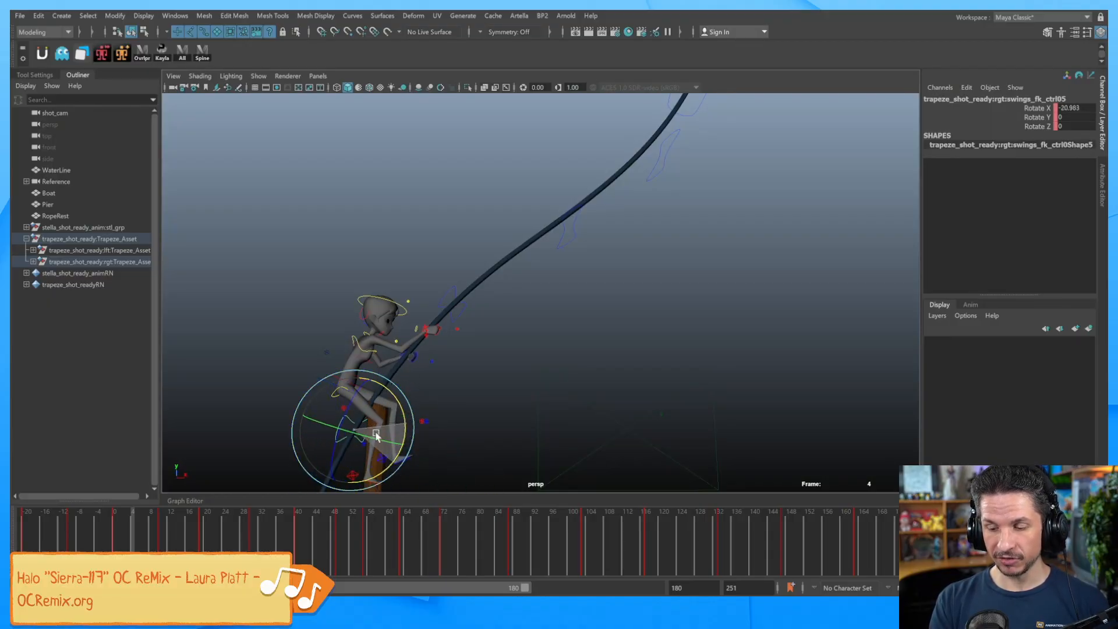
key(ctrl+z)
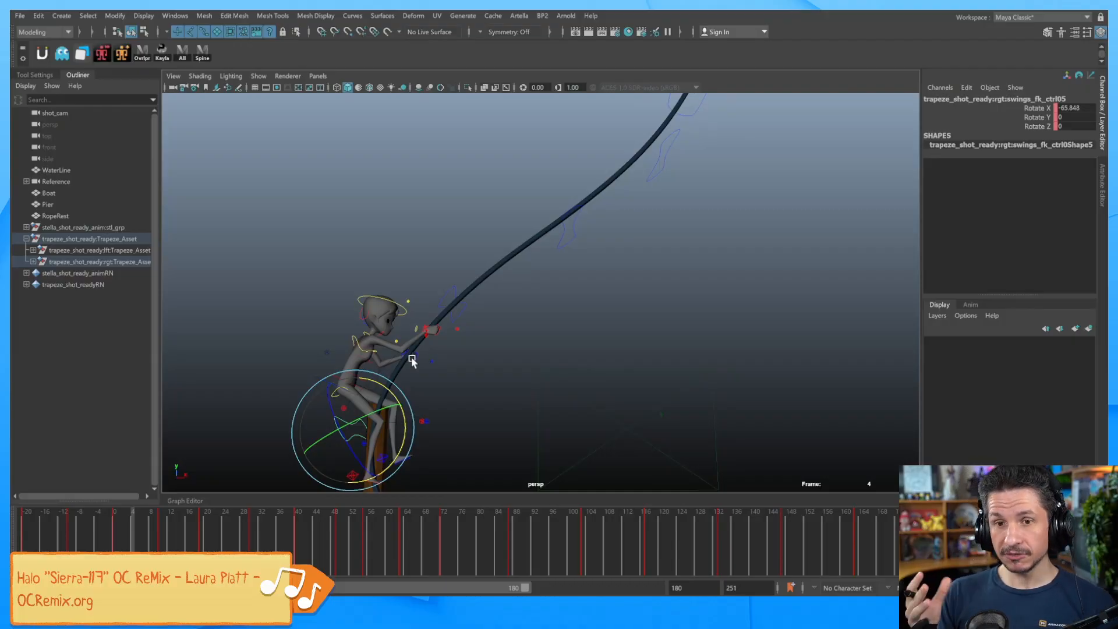
click(474, 337)
alt+middle_drag(474, 337, 675, 349)
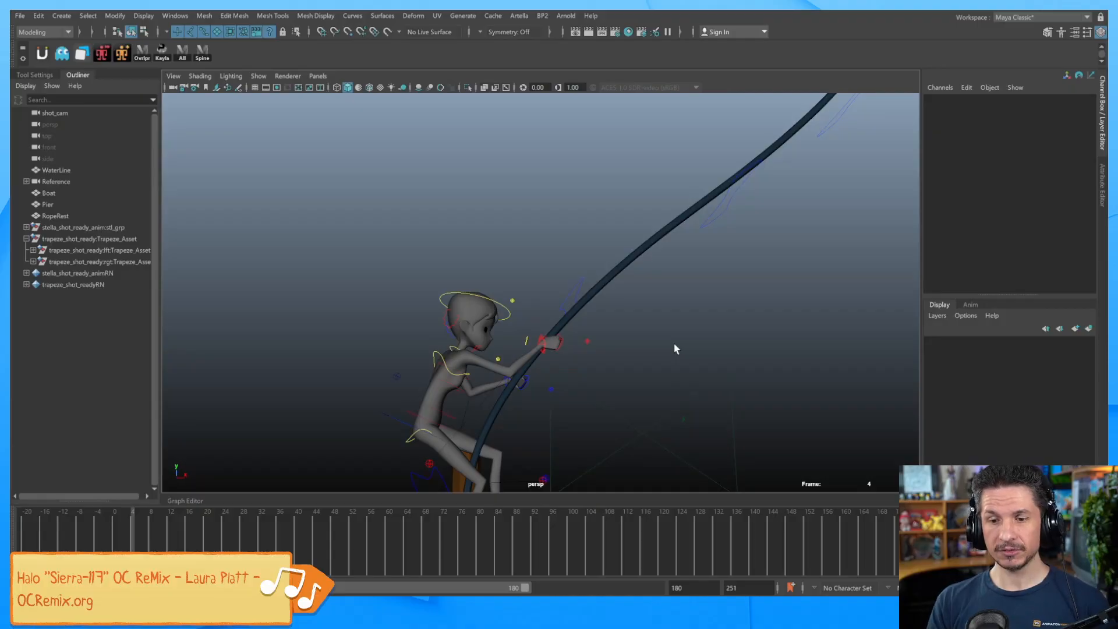
Create a polygon cube and zoom out to show the boat and water.
click(61, 16)
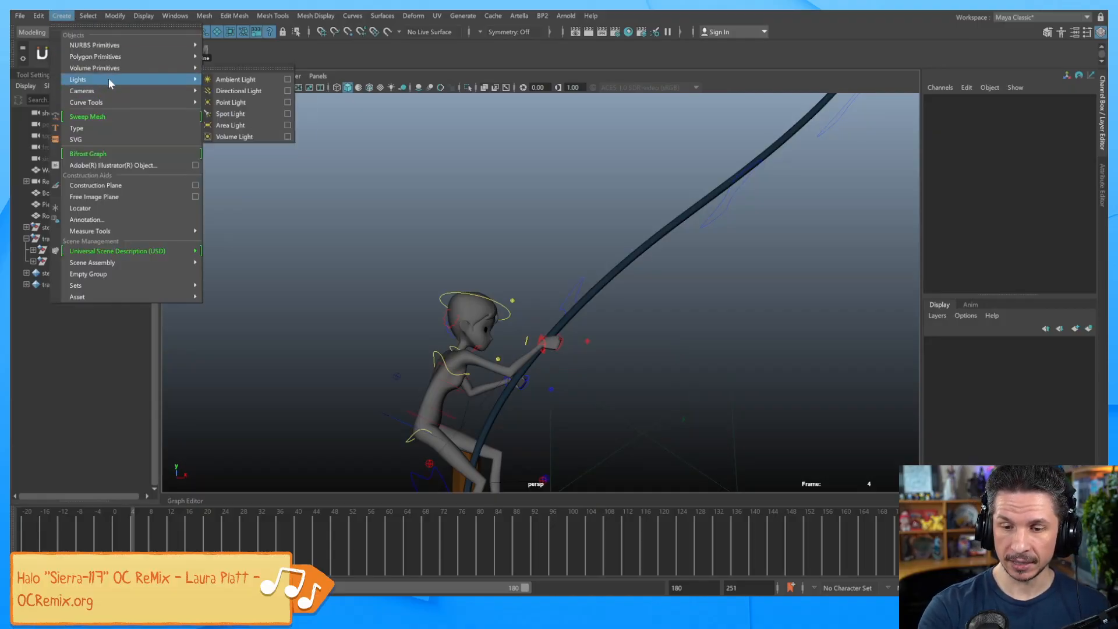
mouse_move(130, 57)
click(250, 68)
alt+right_drag(794, 269, 653, 282)
alt+right_drag(634, 397, 631, 326)
alt+drag(633, 367, 629, 415)
Scale the cube uniformly to 192.901 and move it up and right of the rope.
key(r)
drag(577, 449, 688, 243)
key(w)
alt+middle_drag(688, 243, 606, 325)
alt+right_drag(607, 324, 727, 320)
alt+drag(727, 320, 759, 333)
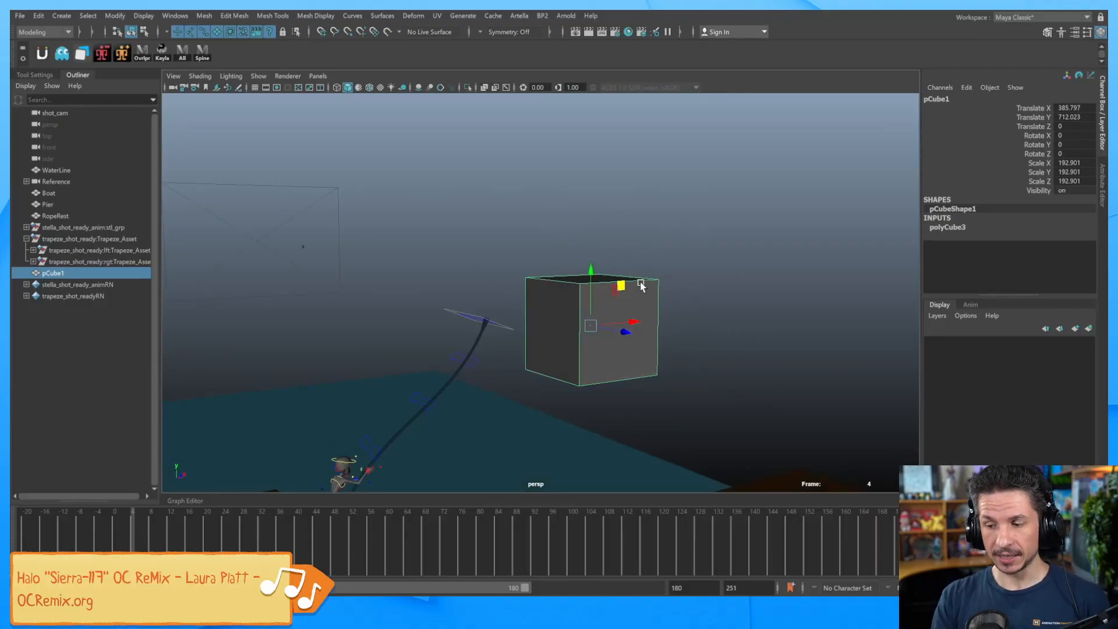
drag(591, 325, 609, 316)
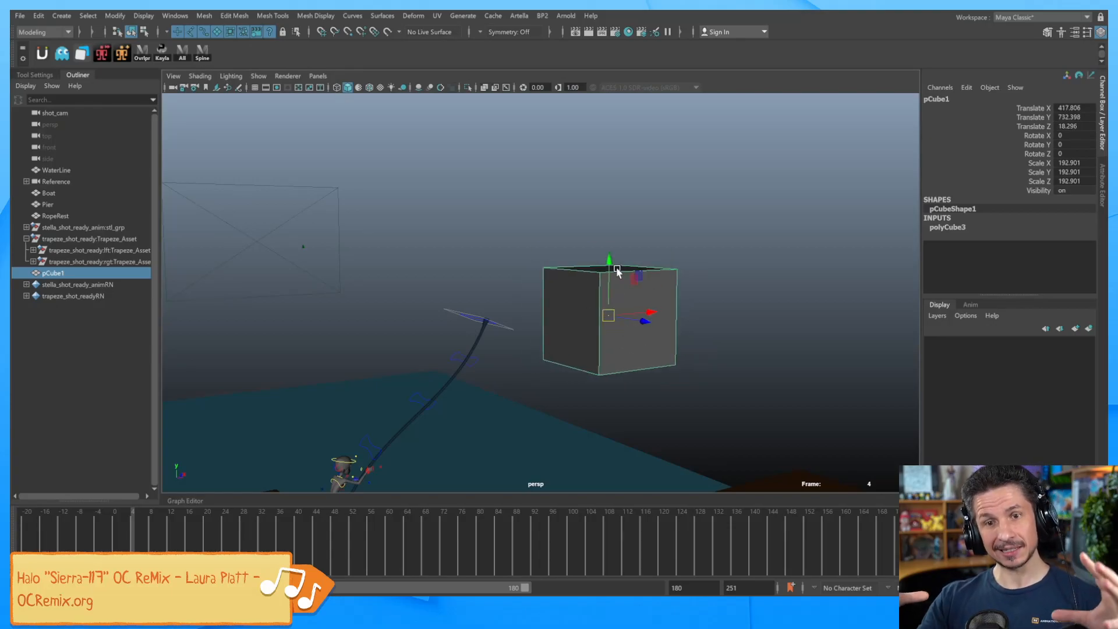
Try Face, Edge and Vertex selection on the cube, then return to object mode.
right_drag(645, 291, 642, 318)
click(642, 317)
click(571, 323)
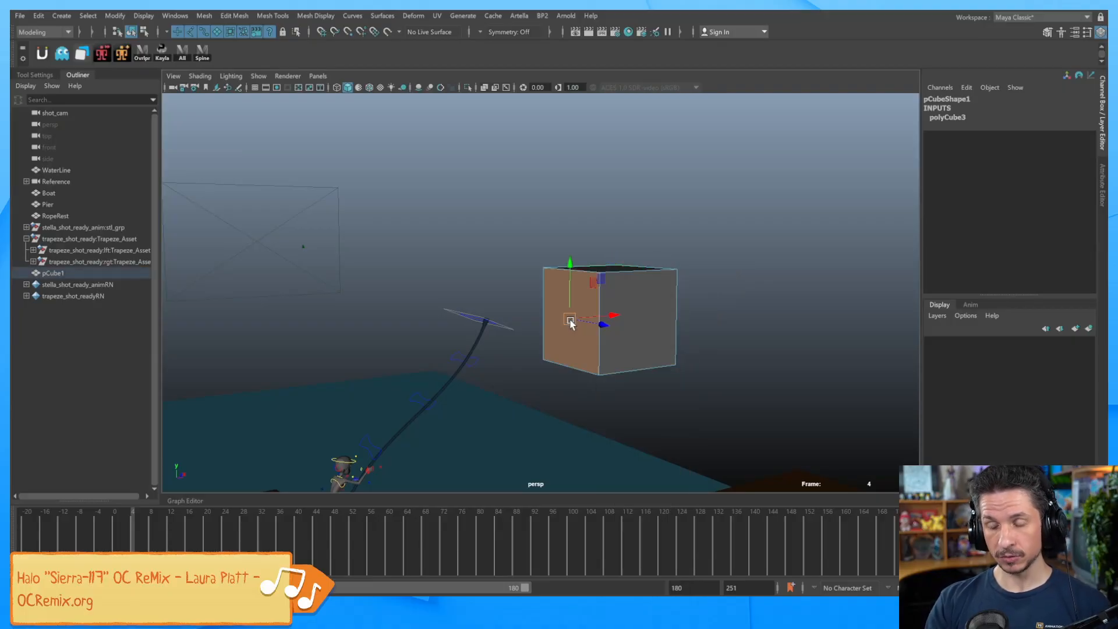
right_drag(646, 293, 646, 260)
click(629, 269)
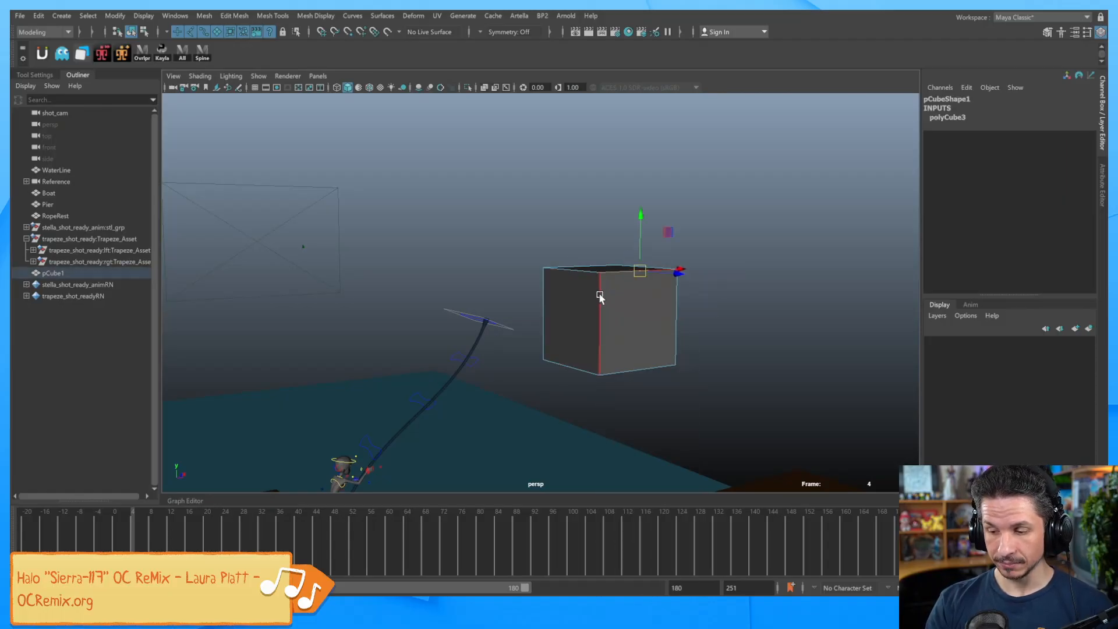
click(600, 298)
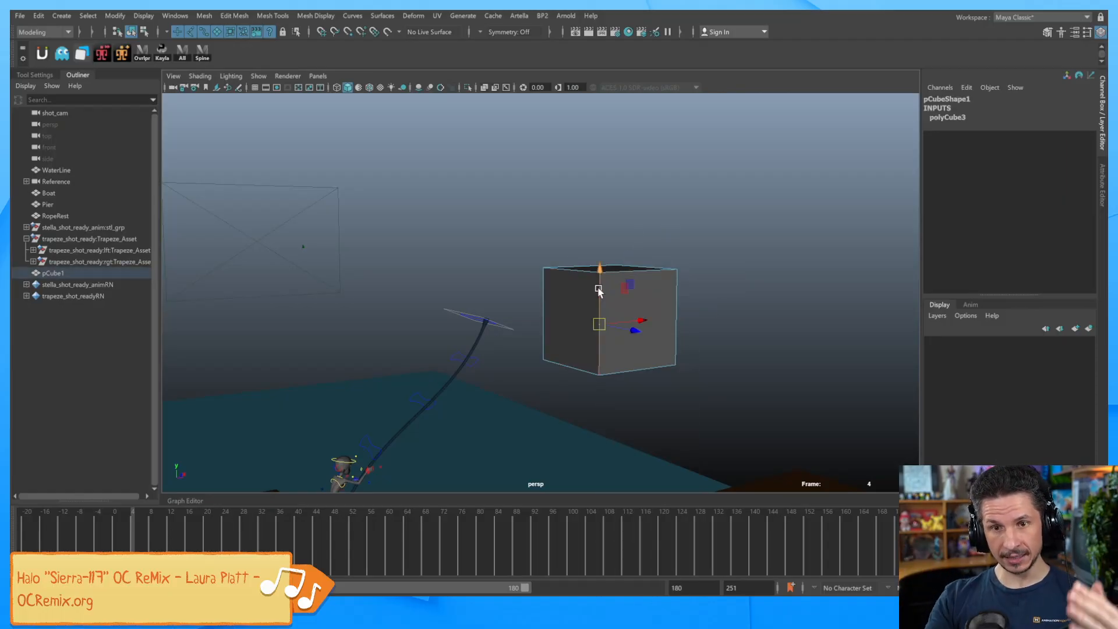
right_drag(655, 303, 597, 283)
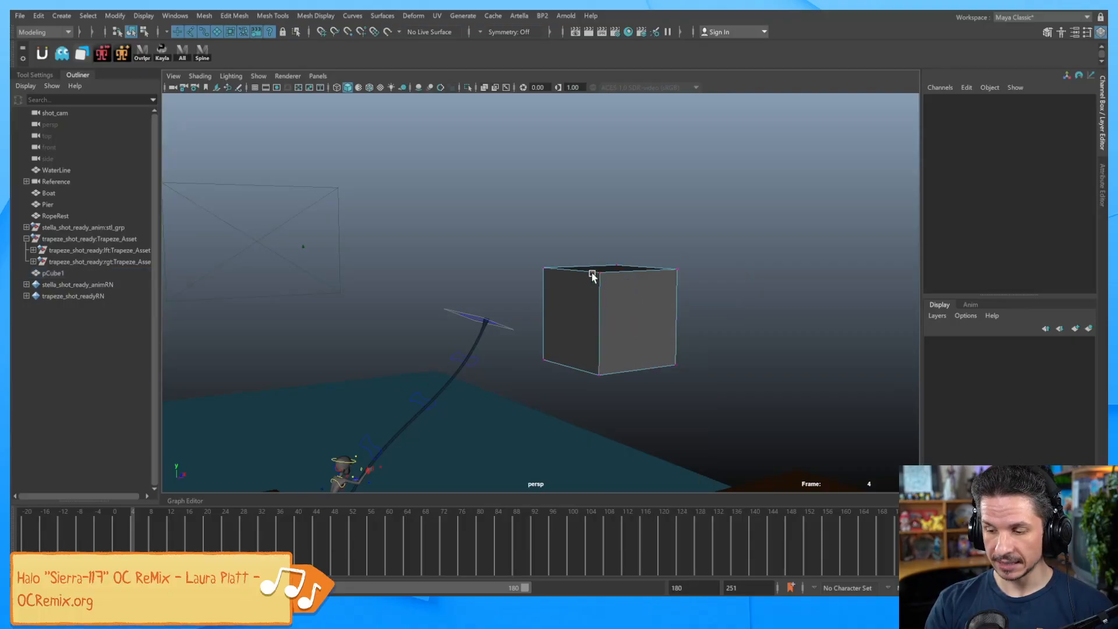
click(613, 265)
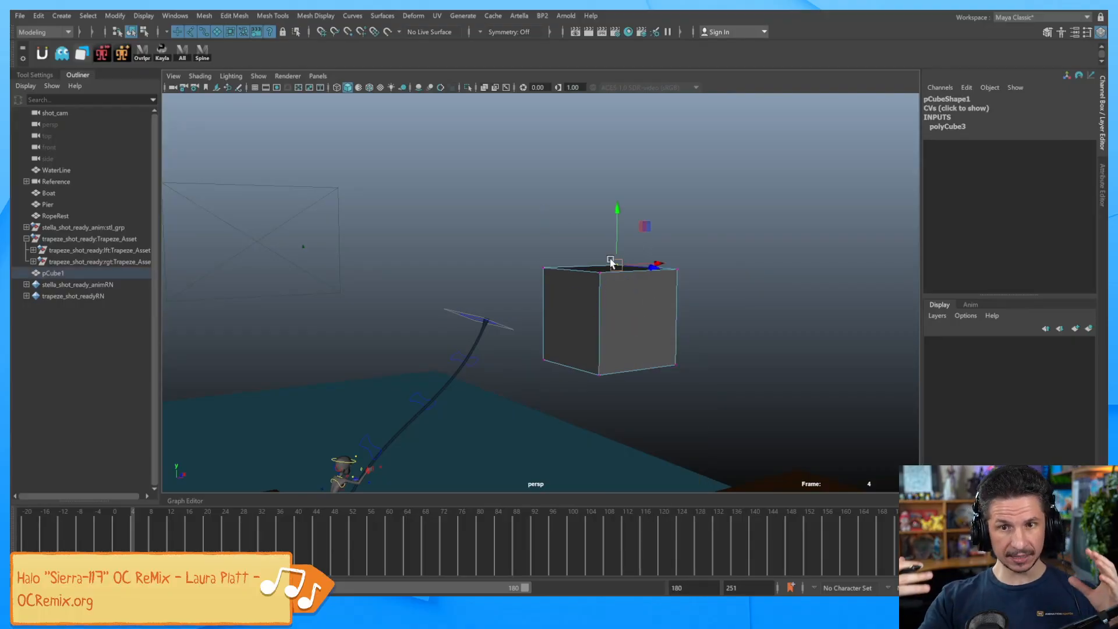
mouse_move(727, 305)
alt+mouse_down()
mouse_move(599, 337)
mouse_move(719, 314)
alt+mouse_up()
key(F8)
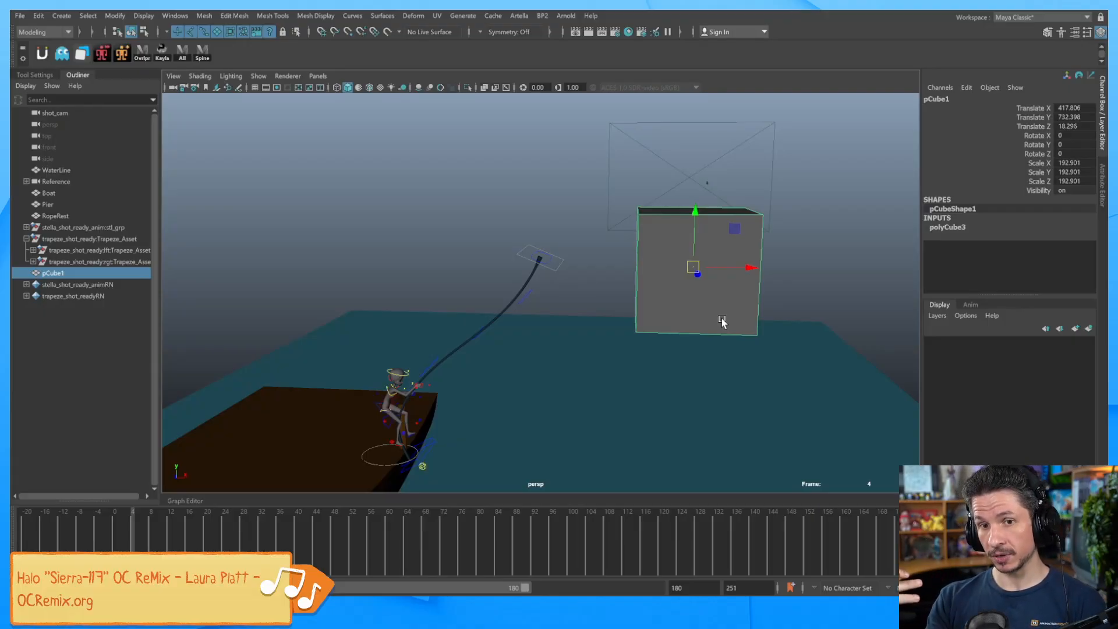
Delete the test cube and zoom in toward the character.
key(Delete)
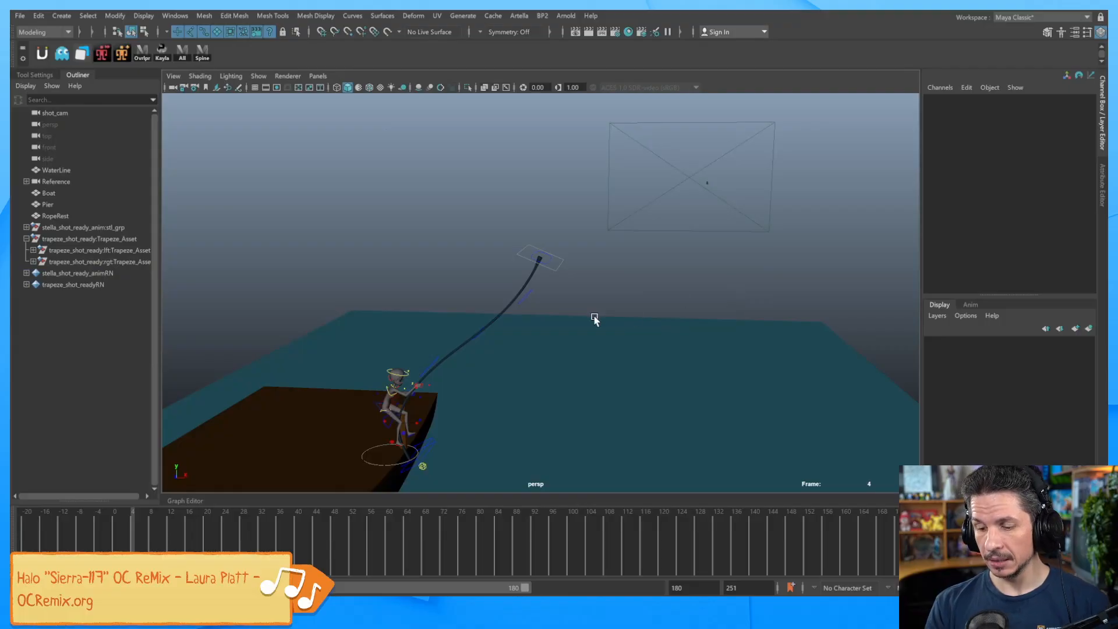
alt+right_drag(474, 404, 846, 303)
alt+drag(846, 303, 717, 300)
alt+right_drag(717, 300, 769, 299)
Inspect the rope's control vertices, return to object mode, and select the right-hand IK control.
click(588, 200)
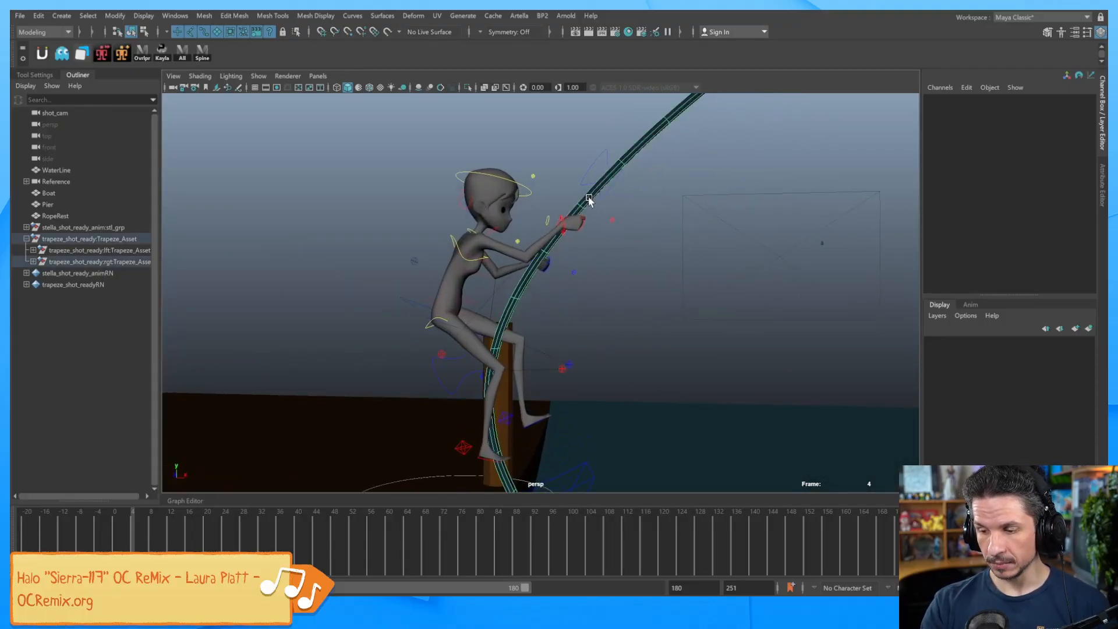
right_click(592, 195)
click(533, 198)
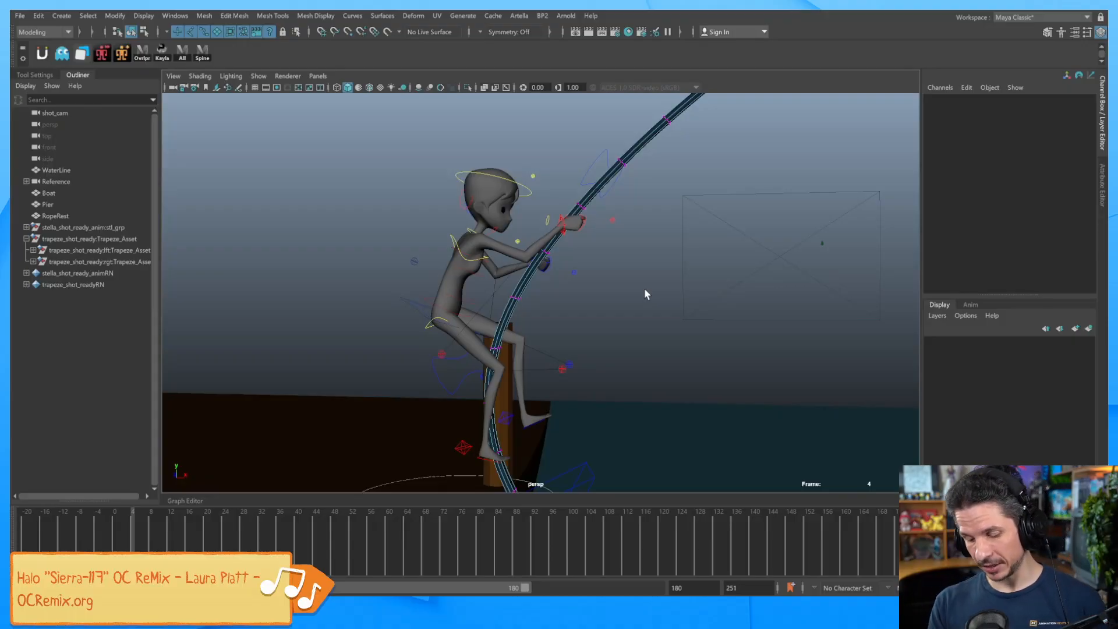
key(F8)
click(615, 288)
alt+drag(570, 225, 603, 275)
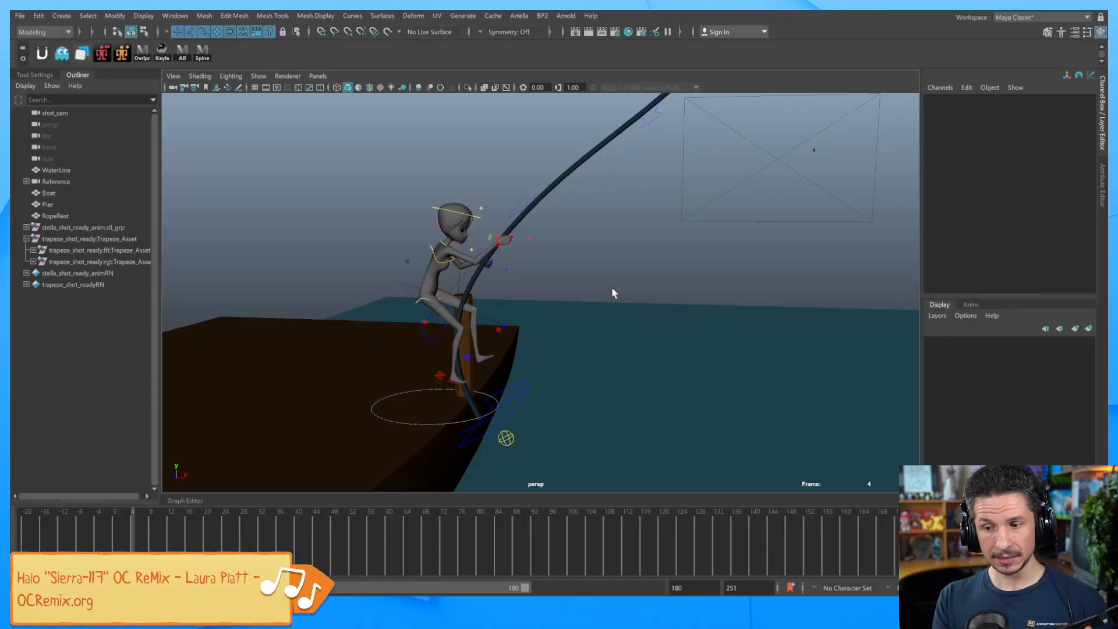
click(503, 245)
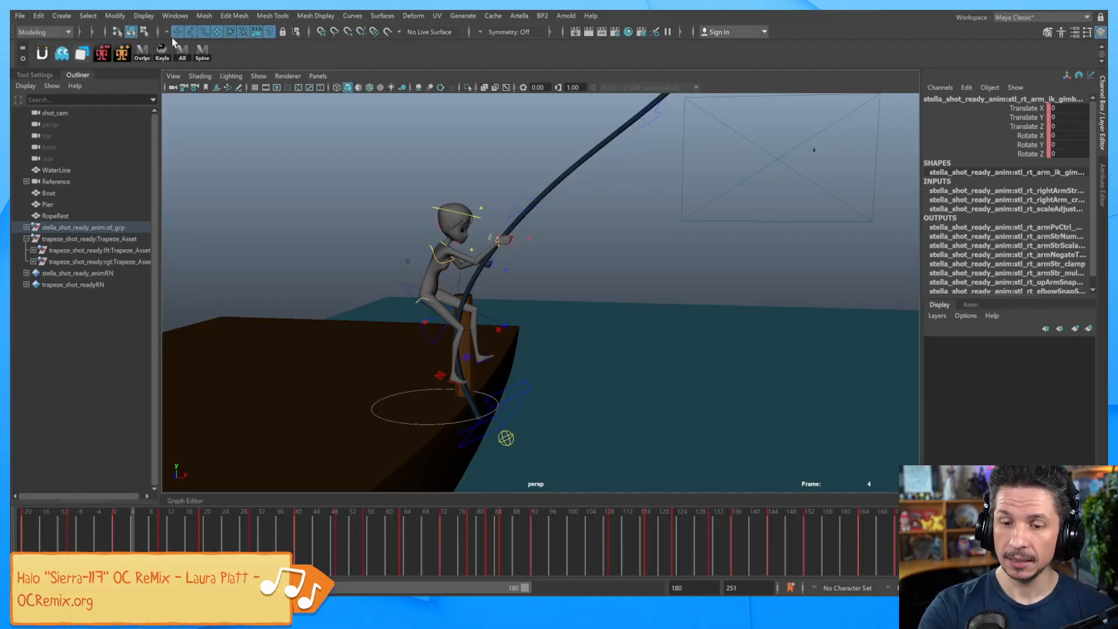
Create a locator, scale it uniformly to 41.504, and raise it toward the hand.
click(62, 16)
click(114, 209)
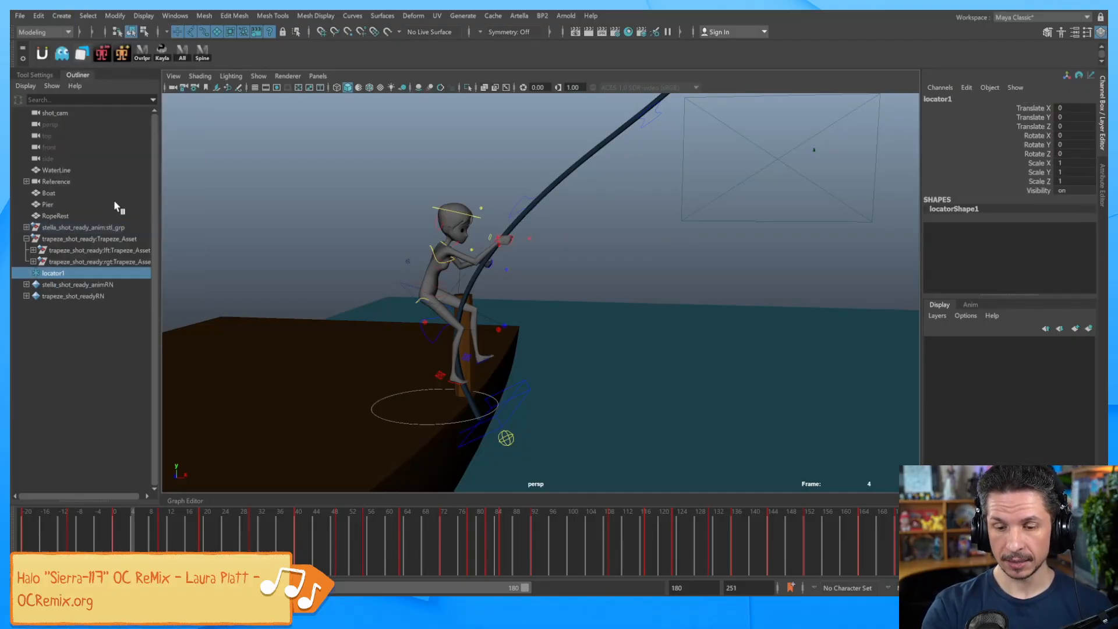
alt+right_drag(792, 326, 588, 341)
alt+drag(588, 341, 730, 384)
key(r)
alt+right_drag(730, 383, 700, 356)
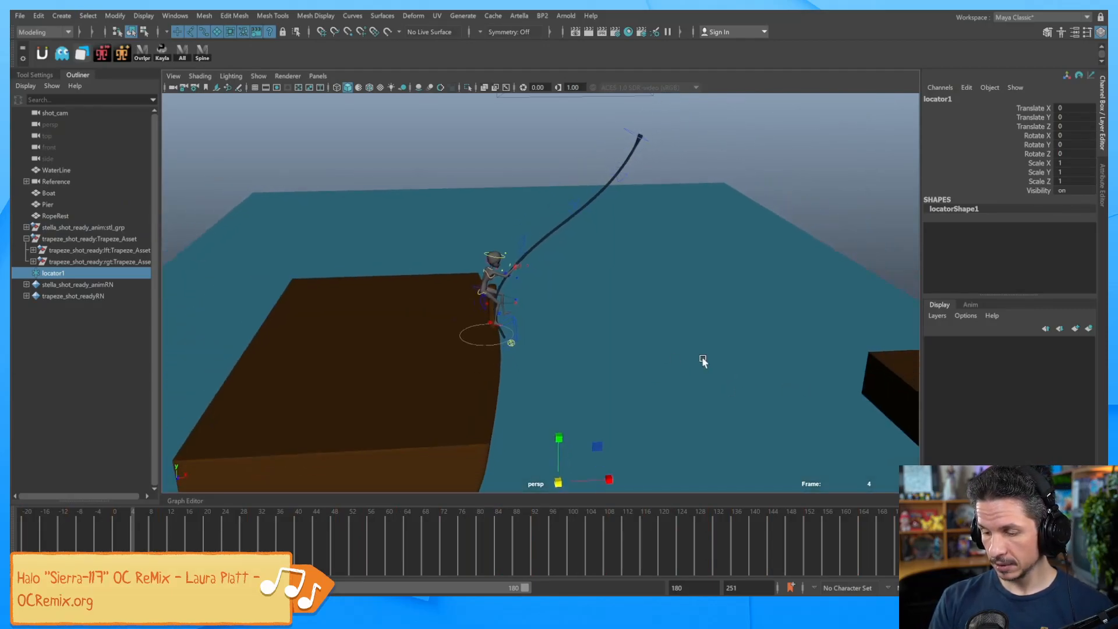
alt+middle_drag(701, 356, 691, 344)
drag(548, 474, 617, 222)
key(w)
alt+right_drag(617, 221, 851, 287)
alt+middle_drag(851, 287, 690, 353)
alt+drag(690, 354, 759, 317)
Rename locator1 to locToVertex in the Channel Box.
double_click(938, 99)
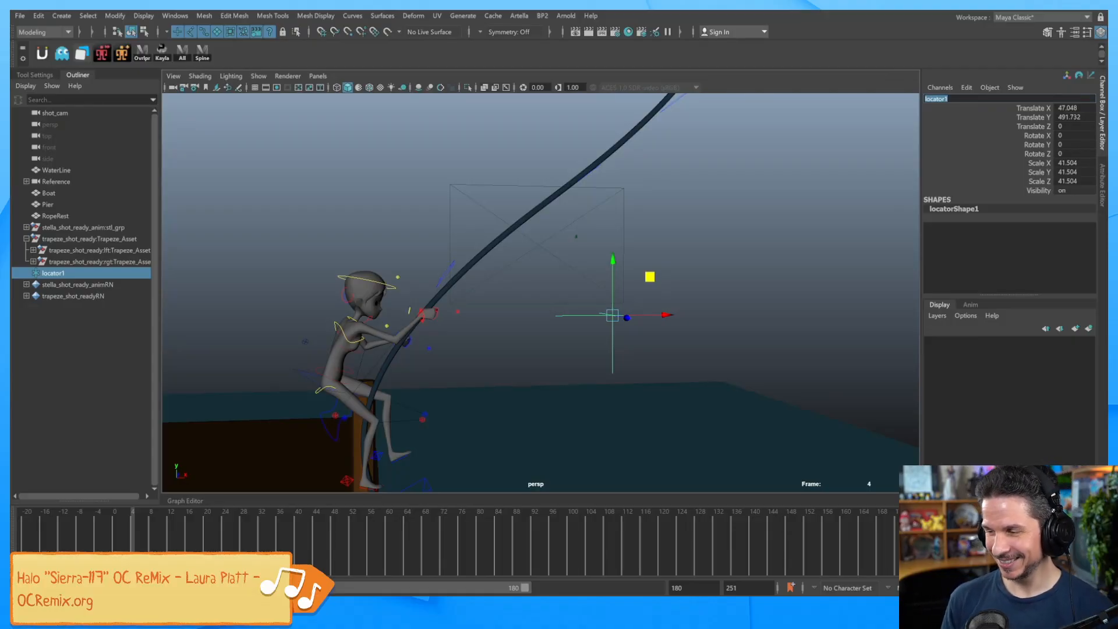
text(locToVerte)
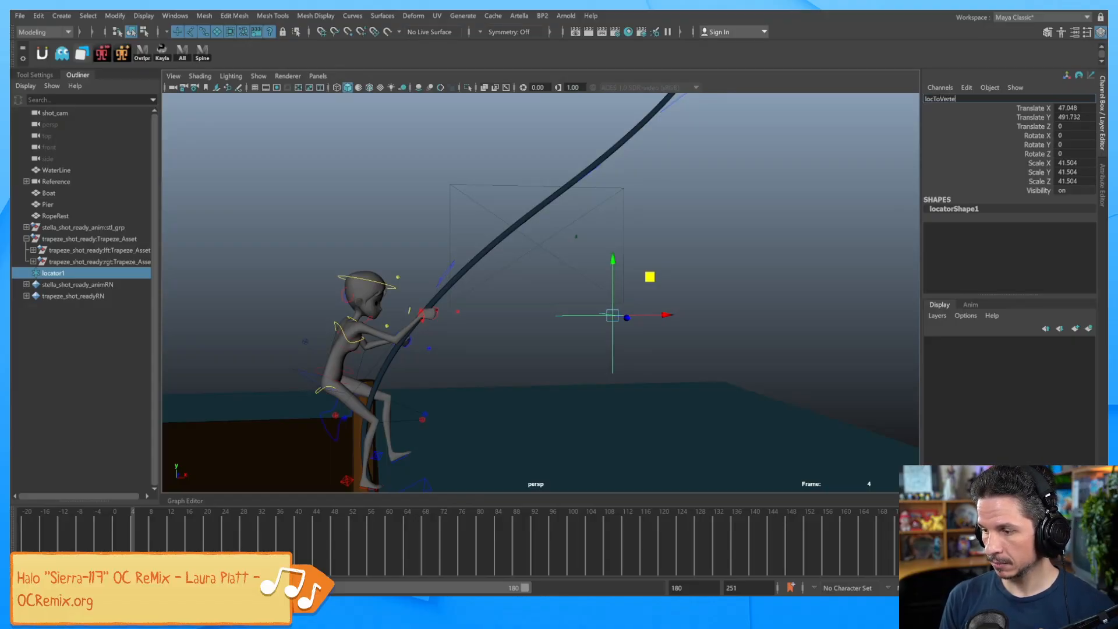
text(x)
key(Return)
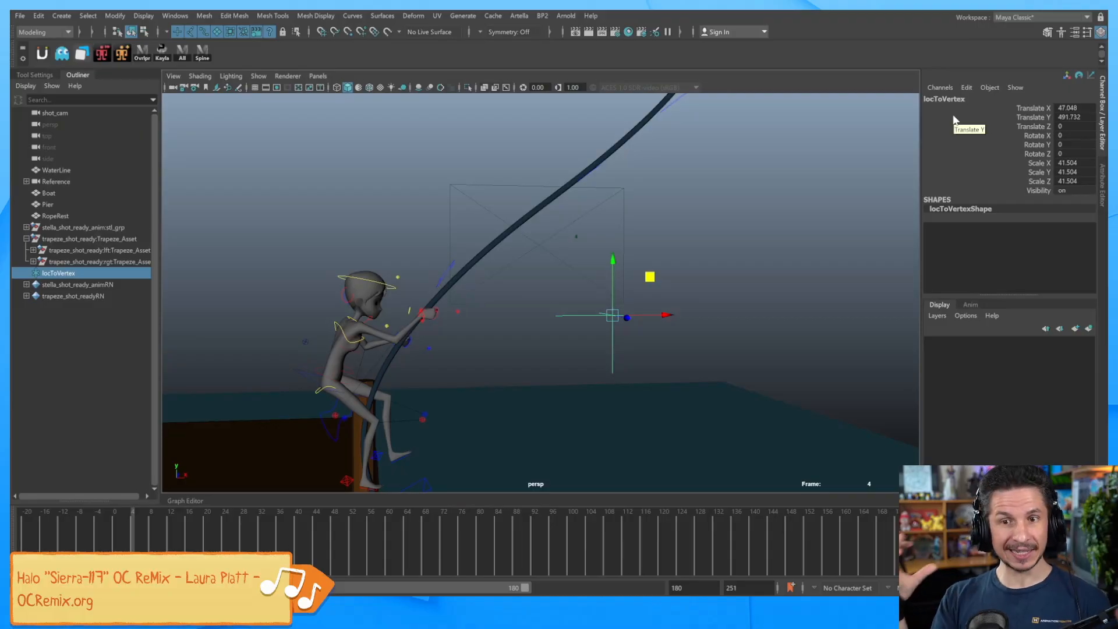
Switch to a light grey background and hide the WaterLine plane.
mouse_move(606, 313)
alt+mouse_down()
mouse_move(659, 292)
mouse_move(705, 295)
mouse_move(655, 283)
mouse_move(629, 304)
mouse_move(612, 300)
alt+mouse_up()
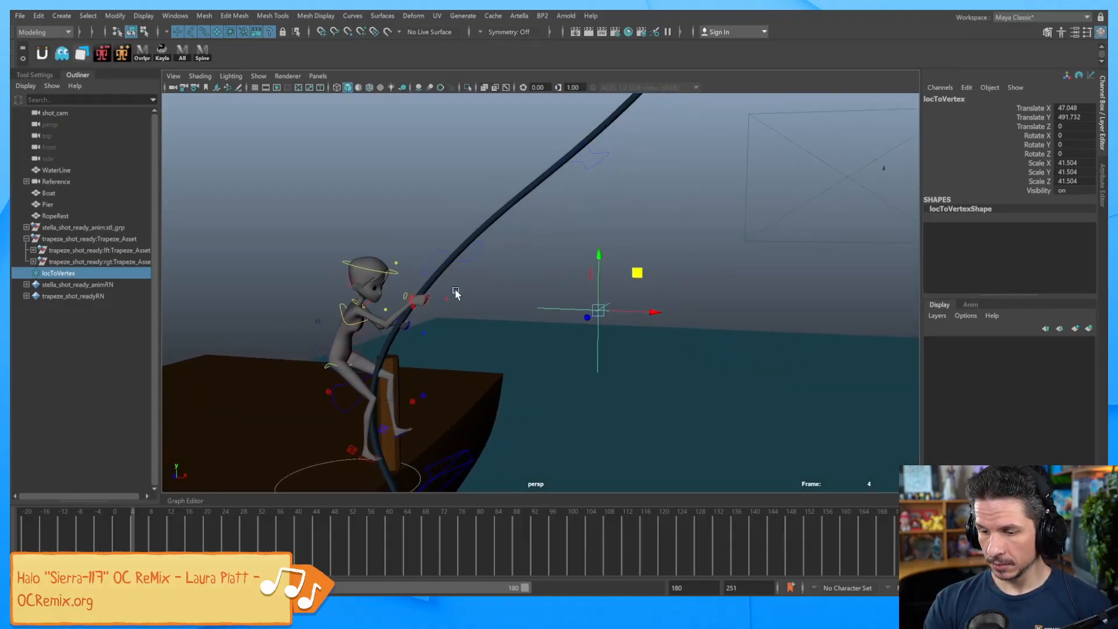
click(431, 280)
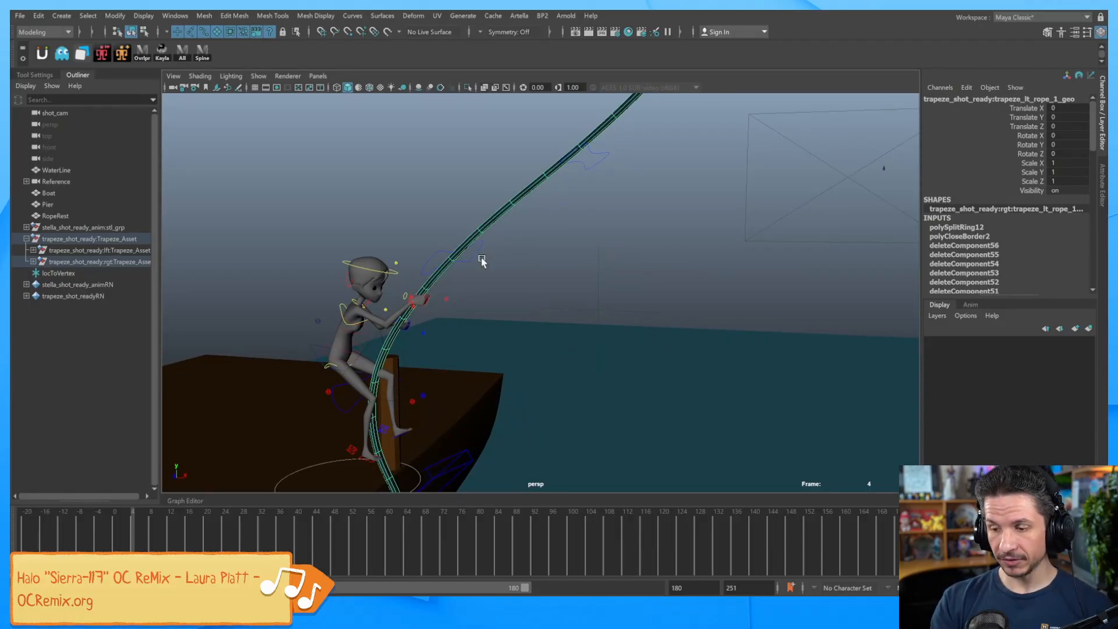
key(alt+b)
key(alt+b)
key(alt+b)
alt+drag(626, 359, 632, 287)
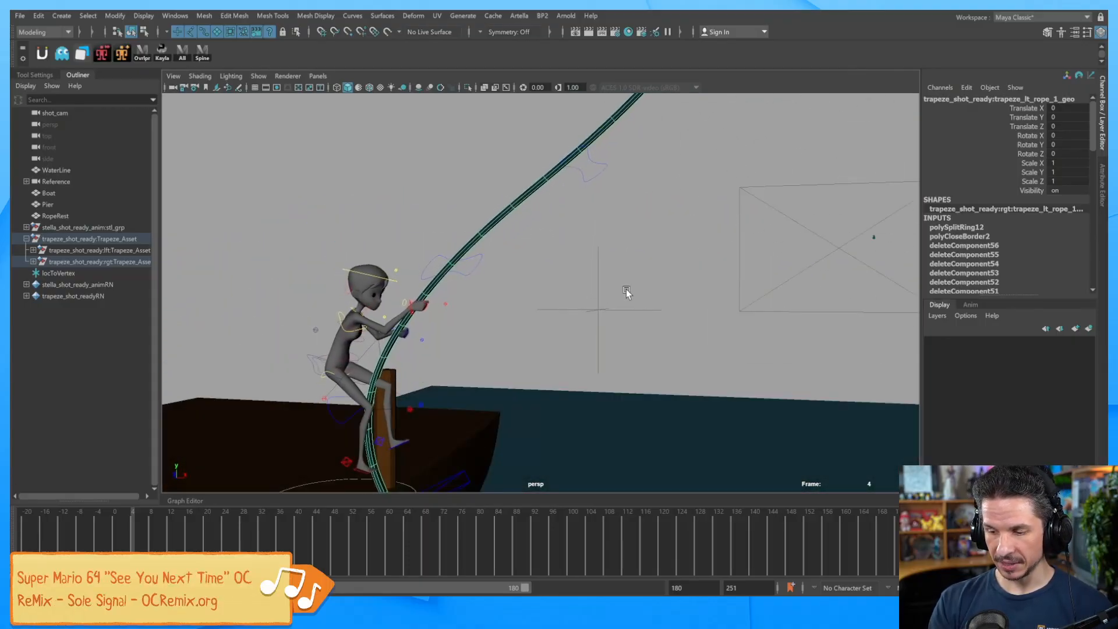
click(657, 400)
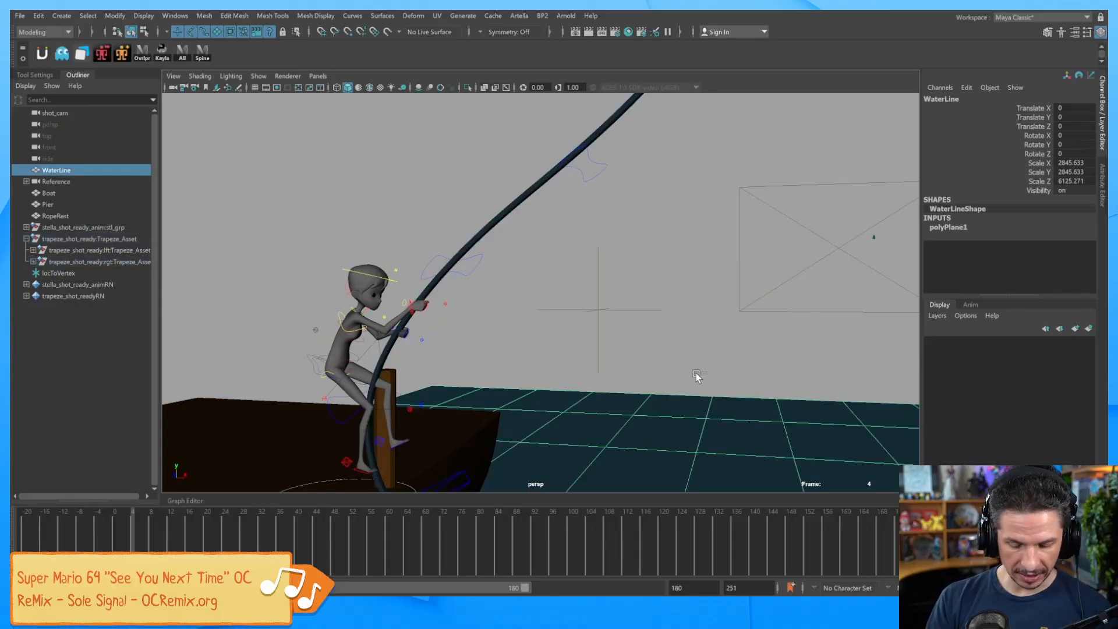
key(ctrl+h)
Select the rope vertex at the character's hand, then add locToVertex to the selection.
alt+drag(637, 379, 642, 315)
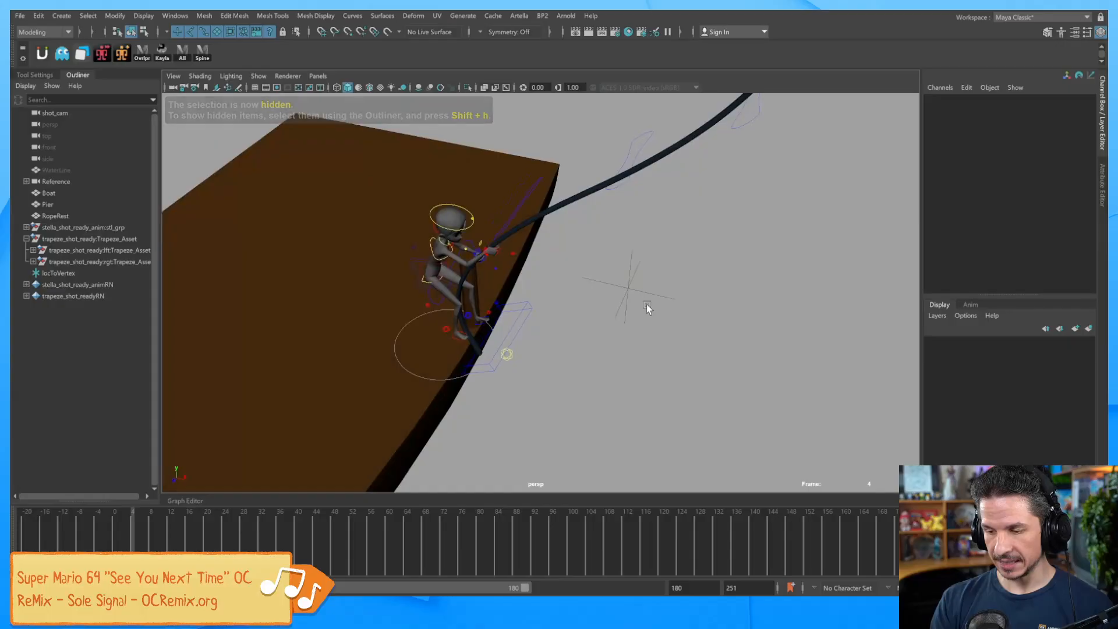
alt+drag(633, 368, 663, 387)
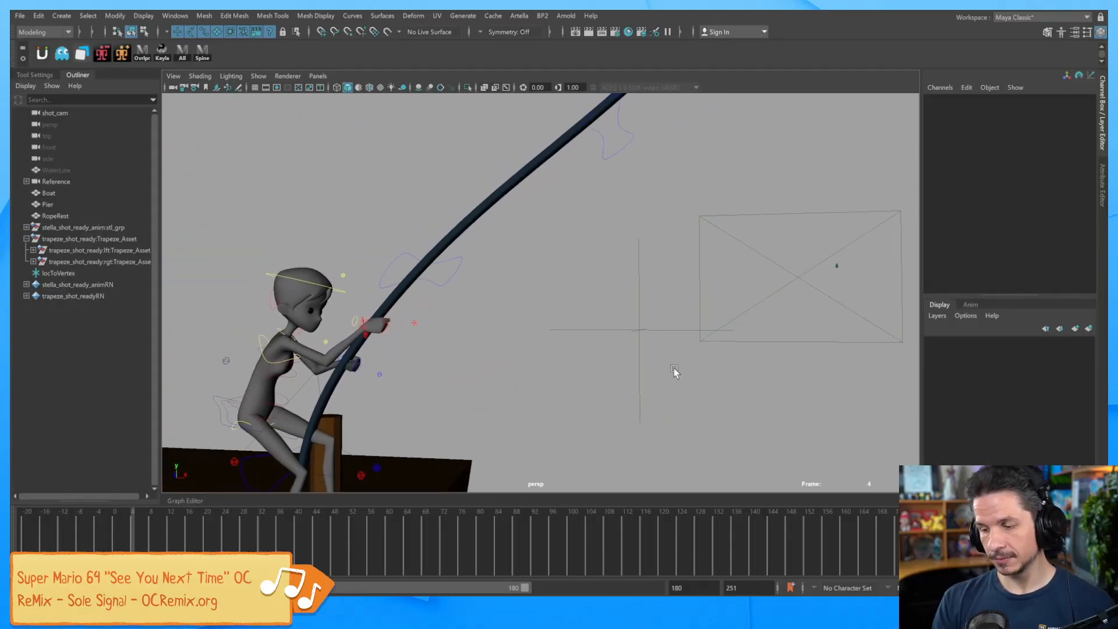
click(393, 301)
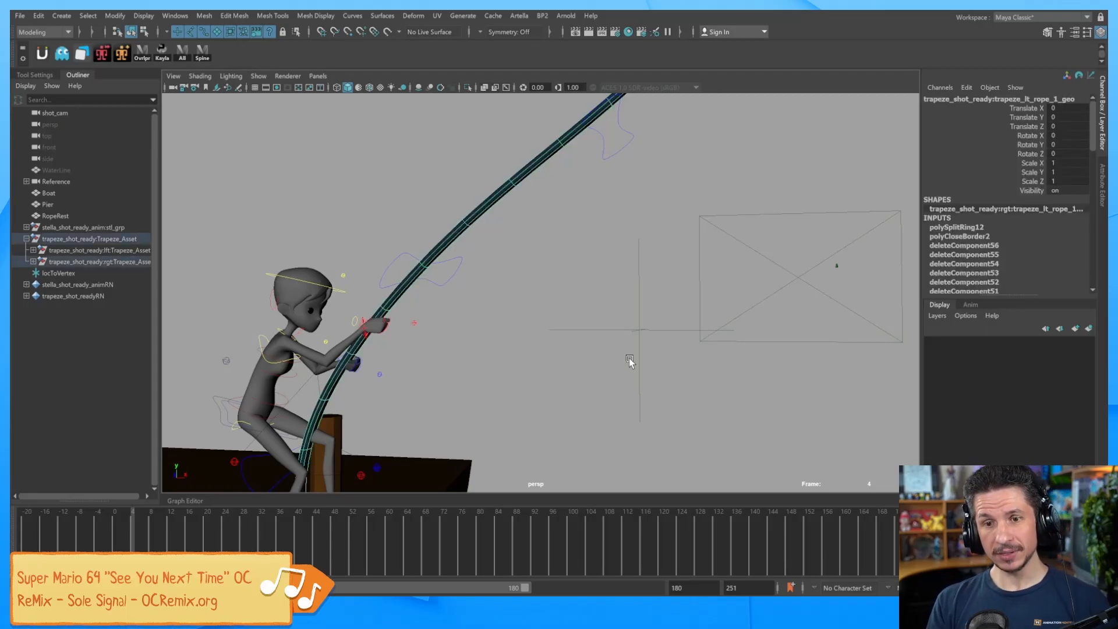
right_drag(394, 306, 348, 277)
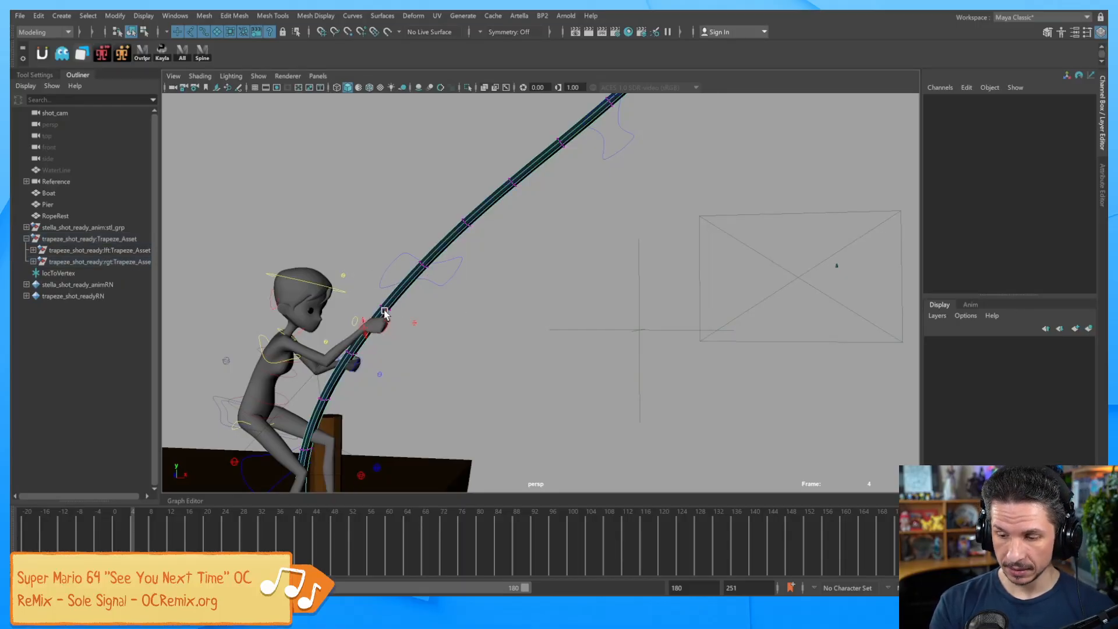
click(387, 303)
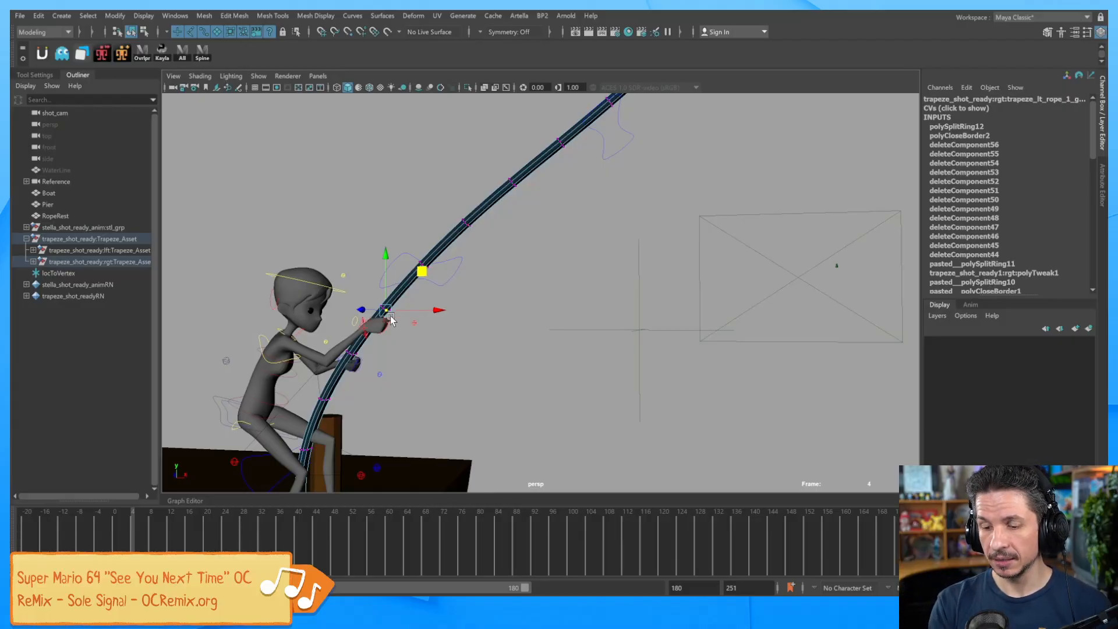
click(643, 326)
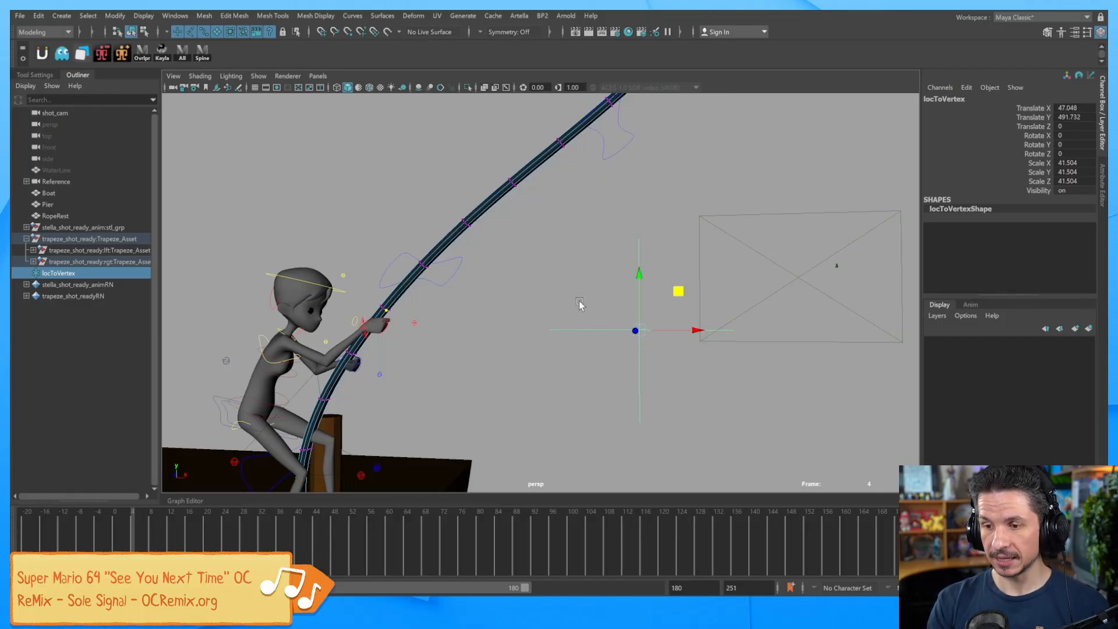
Apply a Point On Poly constraint from the Animation menu set with Maintain offset turned off.
click(59, 32)
click(60, 69)
click(349, 16)
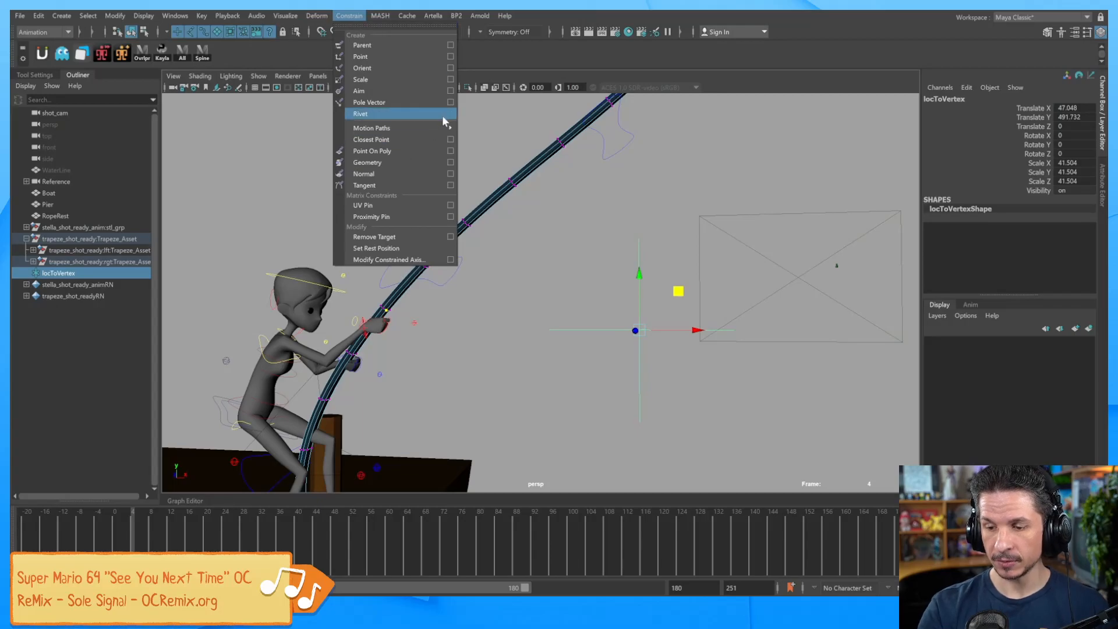
click(451, 153)
drag(571, 201, 901, 98)
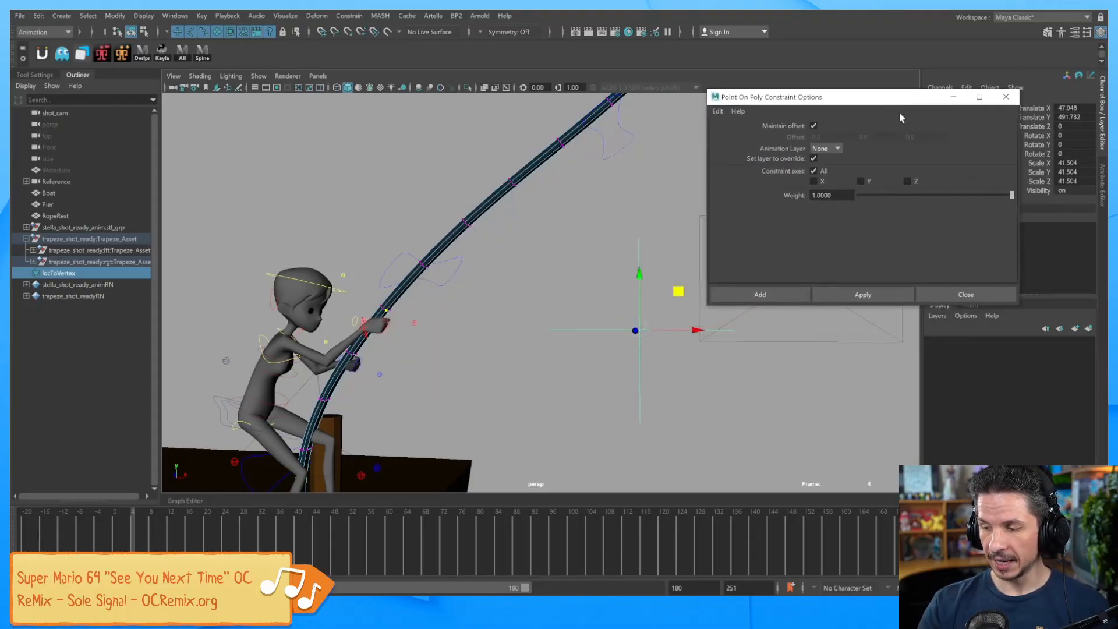
click(814, 126)
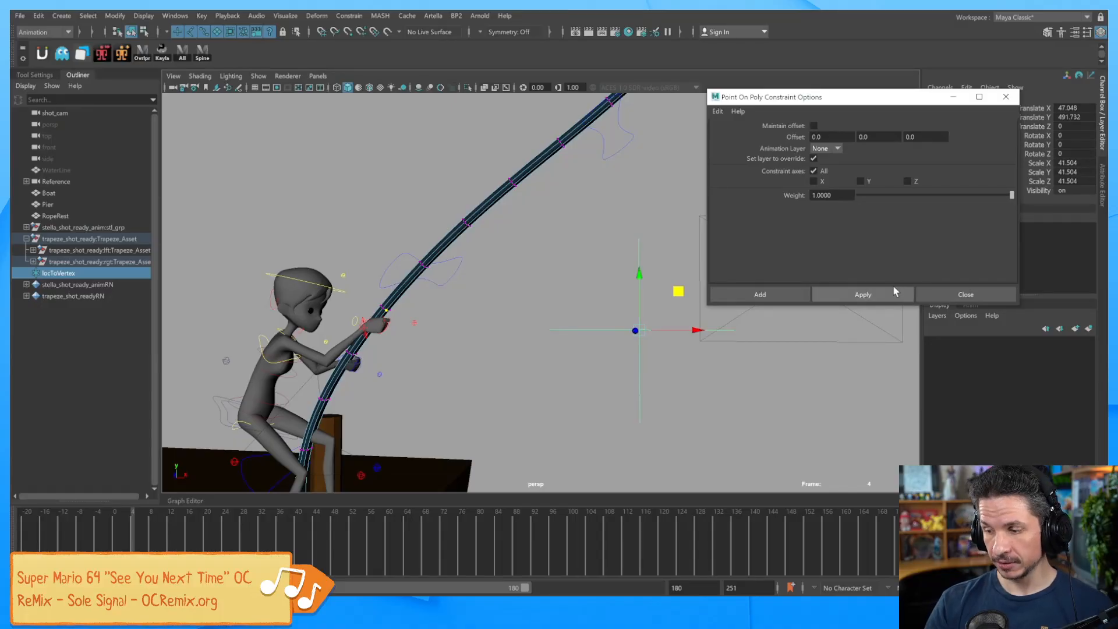
click(877, 296)
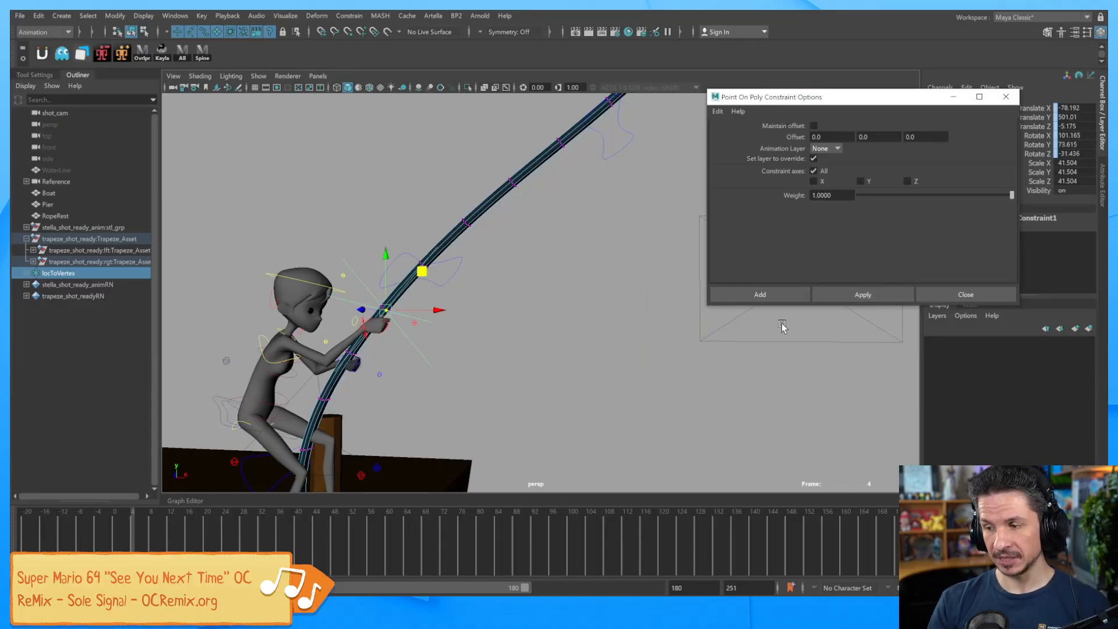
Rotate a wing control on the rope to check locToVertex follows, then undo the bend.
alt+middle_drag(484, 358, 589, 361)
alt+right_drag(589, 361, 742, 374)
alt+middle_drag(532, 387, 608, 401)
alt+right_drag(609, 401, 635, 400)
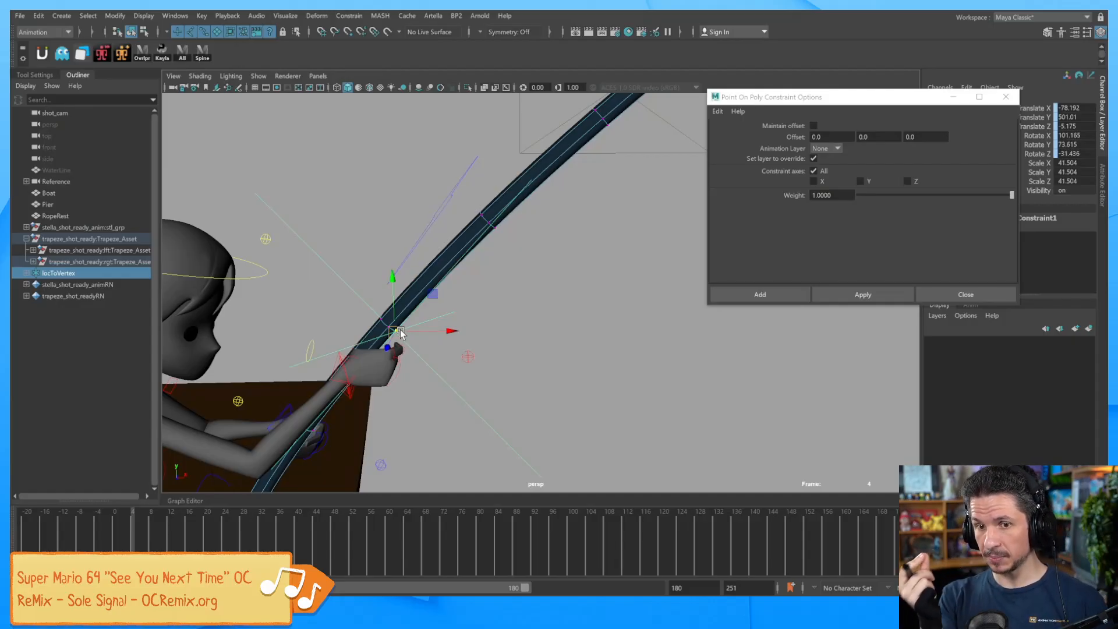
alt+right_drag(697, 332, 550, 375)
alt+drag(547, 370, 688, 365)
mouse_move(132, 530)
mouse_down()
mouse_move(333, 536)
mouse_move(133, 523)
mouse_up()
alt+right_drag(542, 372, 784, 342)
alt+middle_drag(606, 340, 653, 334)
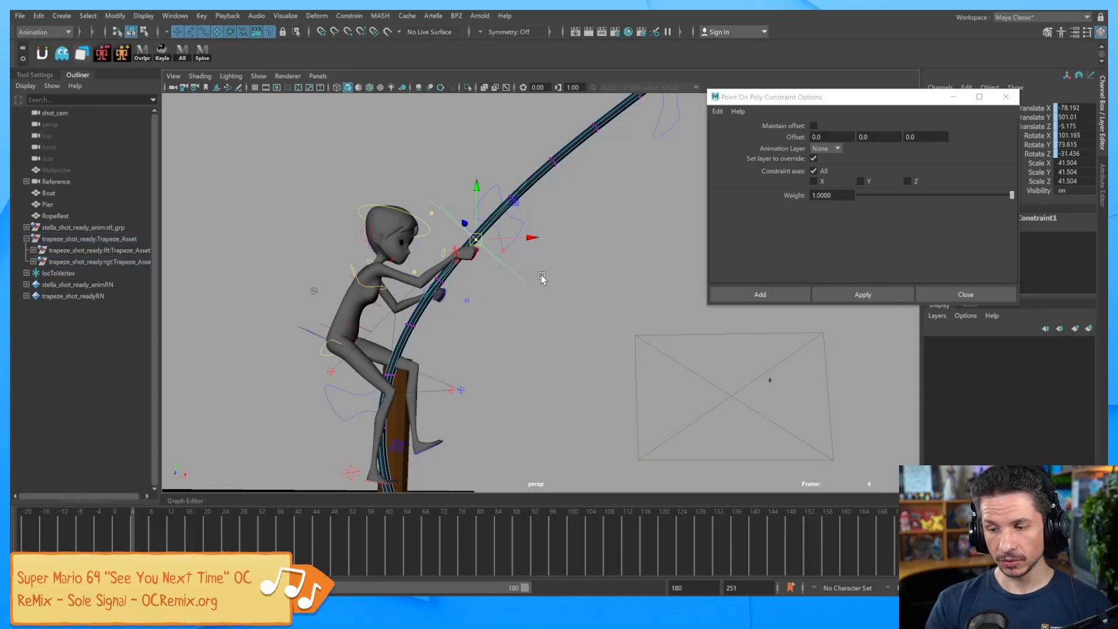
click(519, 226)
key(e)
drag(548, 217, 492, 240)
key(ctrl+z)
Swing the rope with lower control ctrl05, then undo the rotation.
click(552, 316)
click(339, 395)
drag(410, 393, 475, 330)
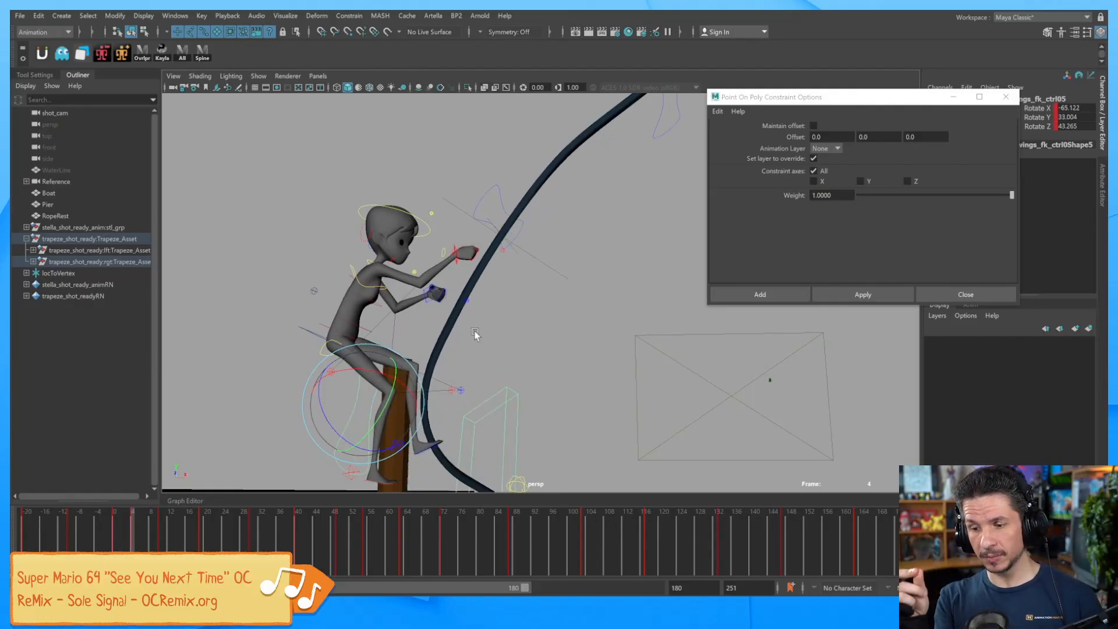
key(ctrl+z)
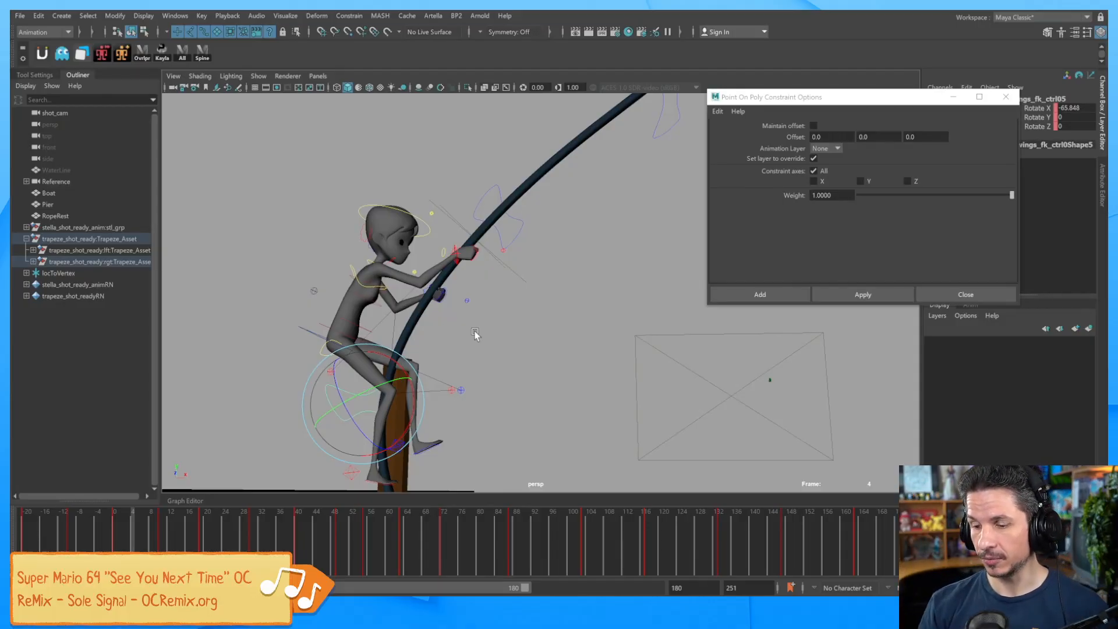
Scale locToVertex down to about 9.21 at the character's hand, then reselect it.
alt+drag(474, 331, 551, 306)
alt+middle_drag(551, 306, 579, 350)
alt+right_drag(579, 349, 673, 355)
alt+drag(673, 355, 540, 371)
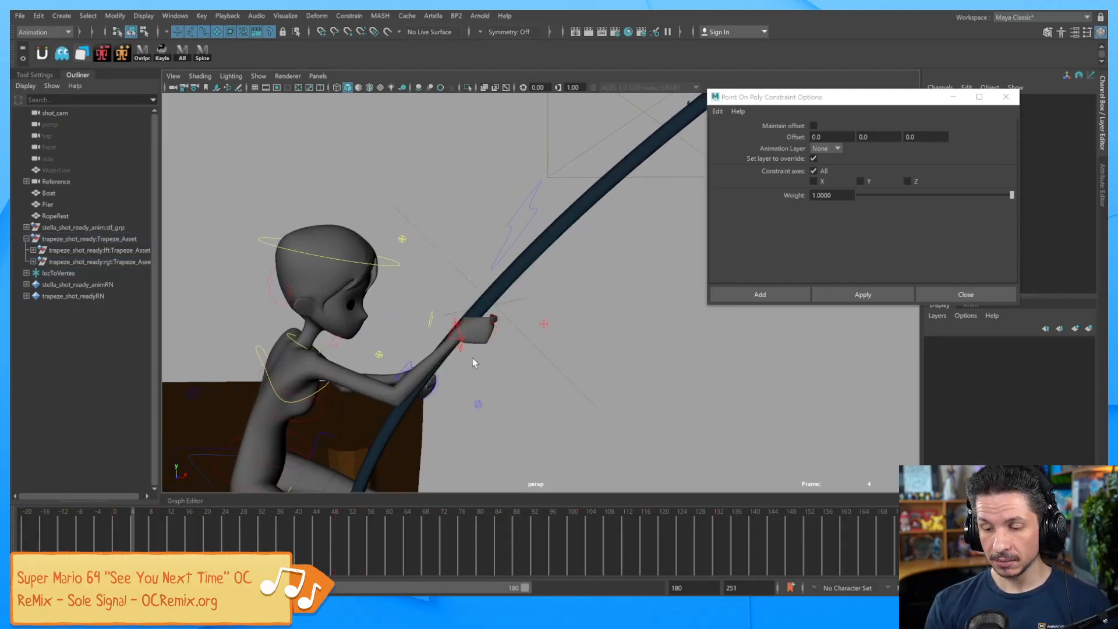
click(460, 349)
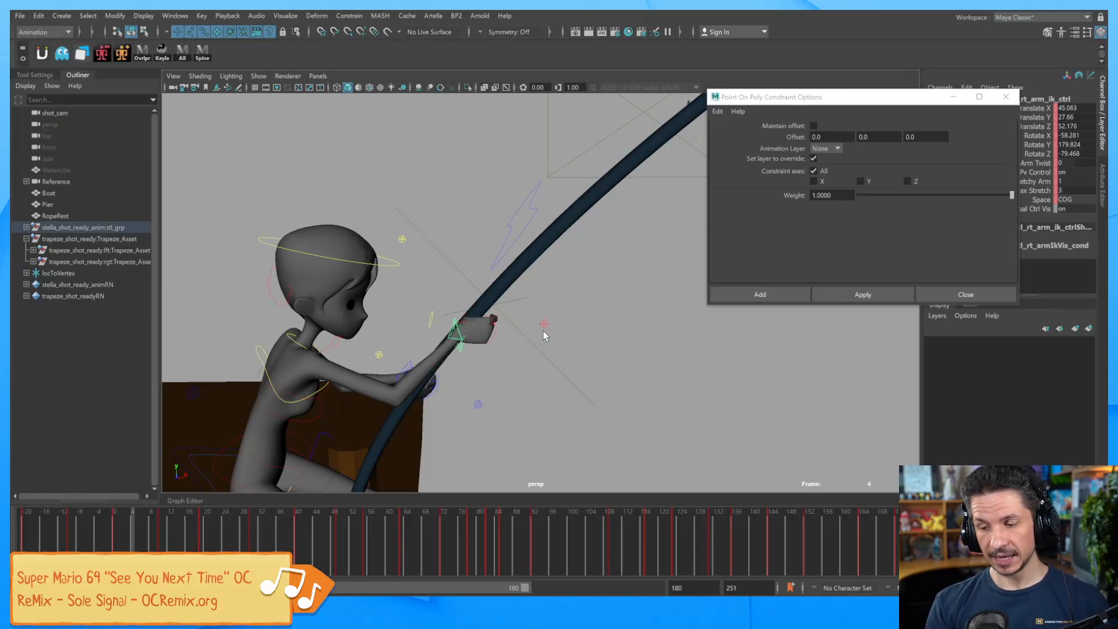
click(477, 321)
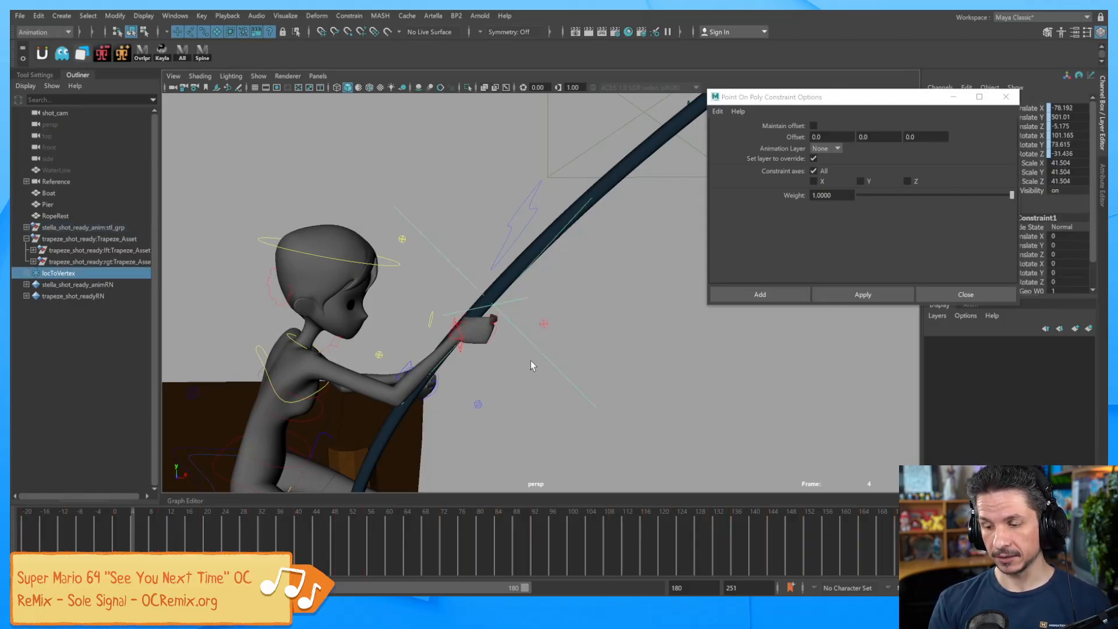
key(r)
drag(494, 305, 221, 476)
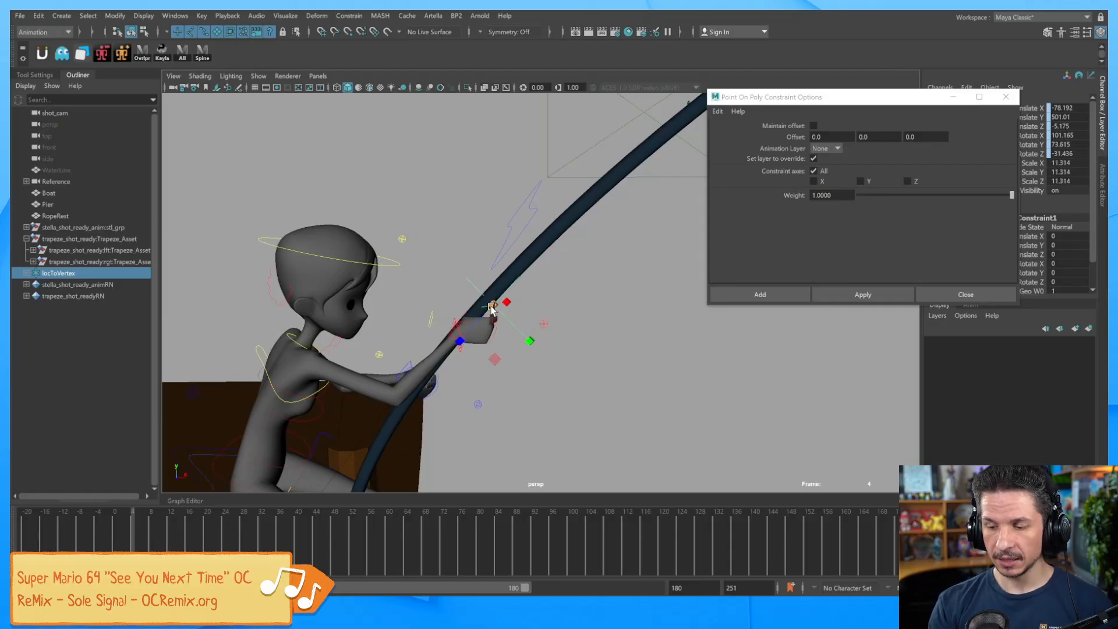
click(462, 351)
click(463, 351)
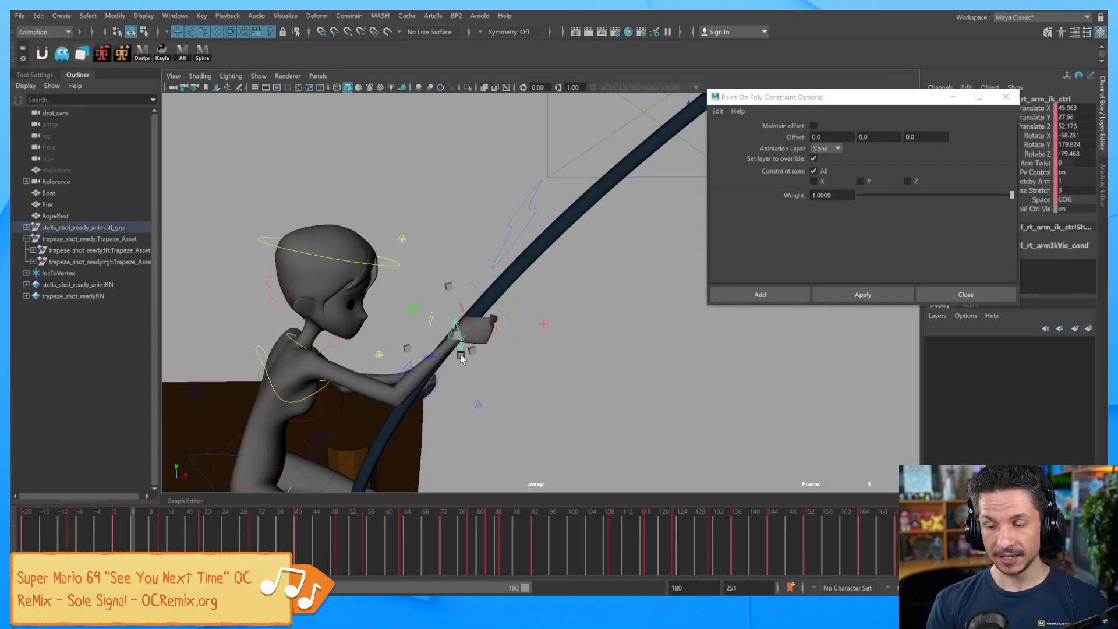
click(511, 322)
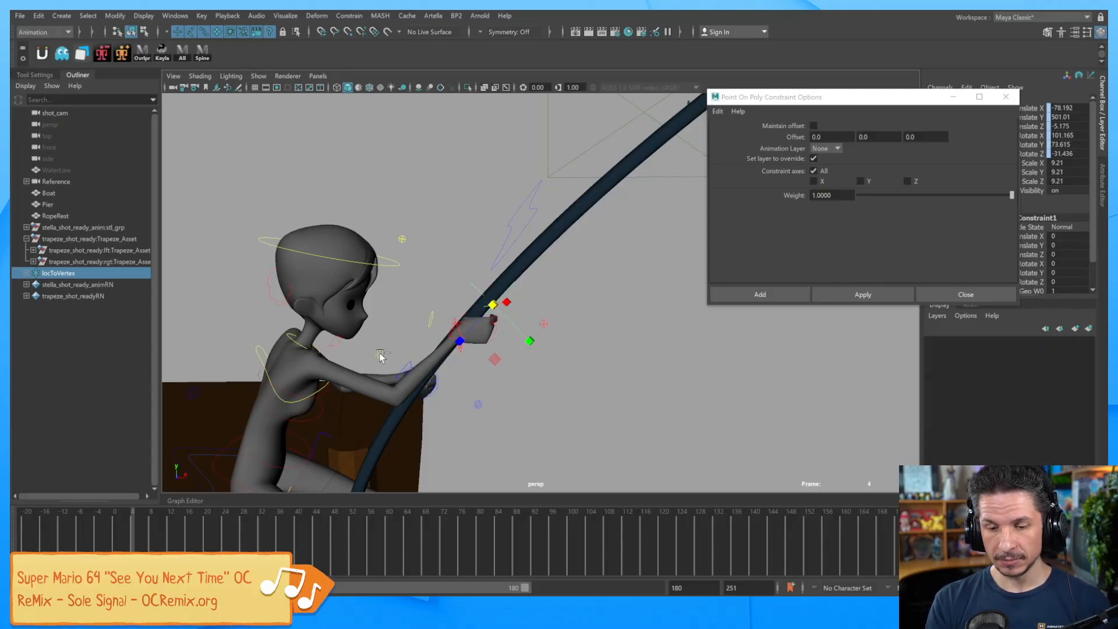
Duplicate the locator as locToVertex1 and delete its copied pointOnPolyConstraint in the Outliner.
key(ctrl+d)
click(27, 285)
click(70, 296)
key(Delete)
click(87, 284)
Move locToVertex1 into the fist, to about -83.04, 485.795, -0.879.
key(w)
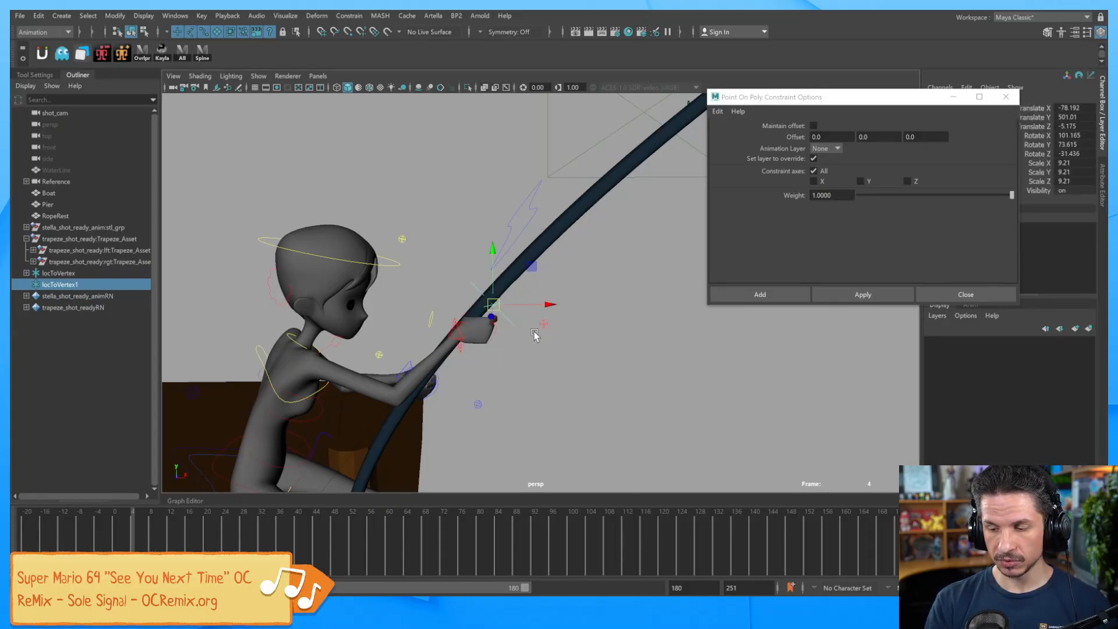
drag(517, 317, 495, 307)
drag(531, 343, 641, 351)
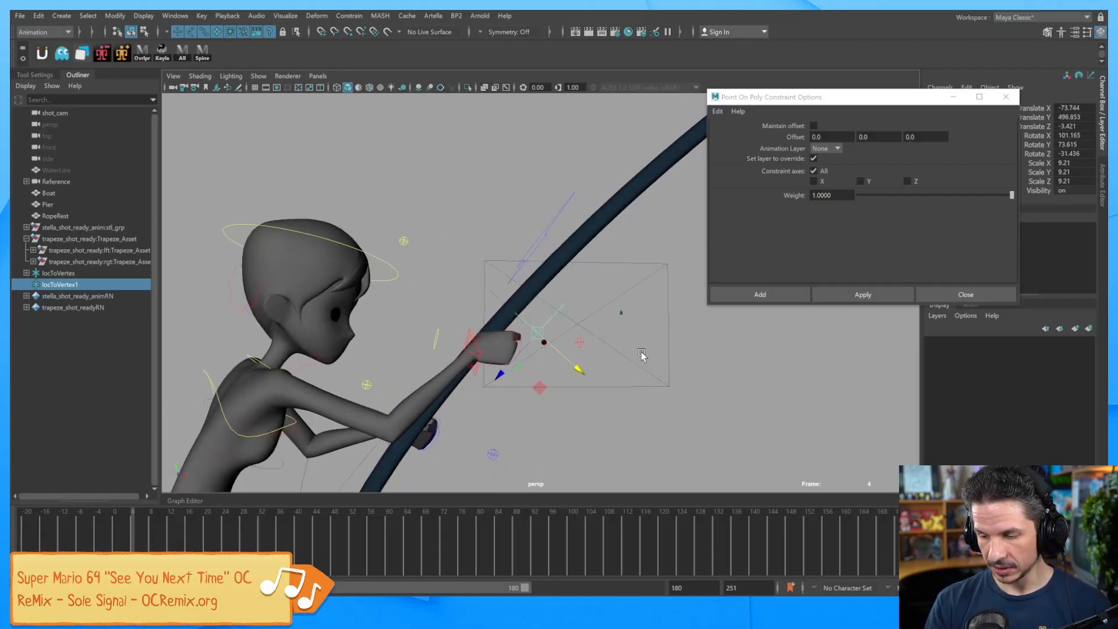
drag(546, 344, 438, 395)
mouse_move(486, 364)
alt+mouse_down()
mouse_move(508, 380)
mouse_move(499, 352)
alt+mouse_up()
drag(555, 330, 542, 328)
alt+drag(510, 379, 550, 335)
alt+right_drag(551, 335, 672, 357)
alt+drag(672, 357, 584, 390)
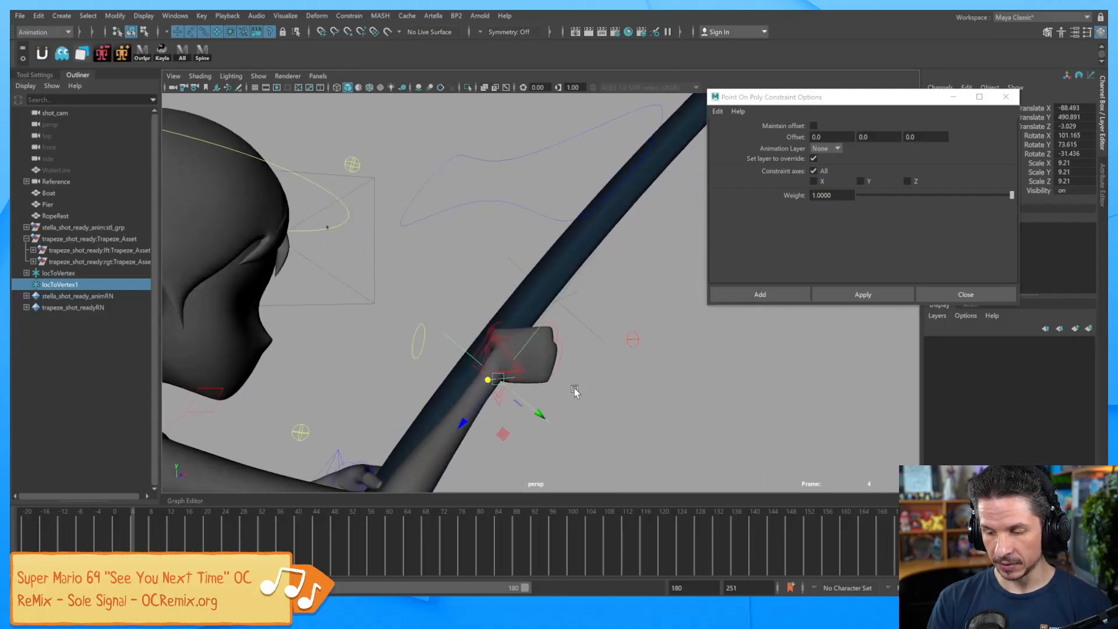
alt+drag(520, 407, 597, 434)
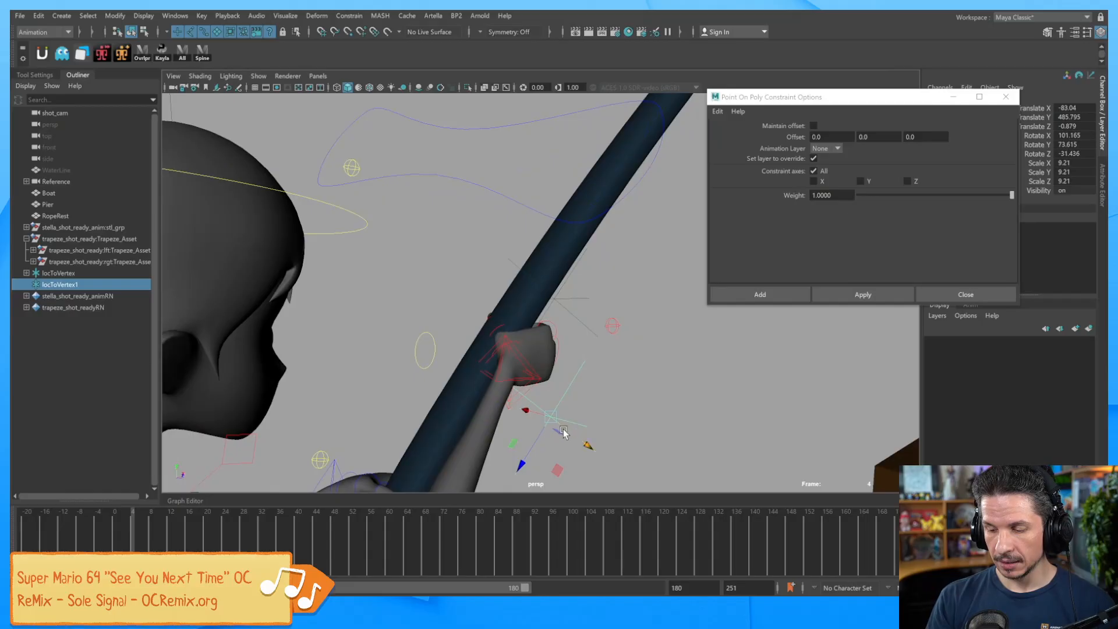
drag(930, 103, 911, 220)
click(944, 98)
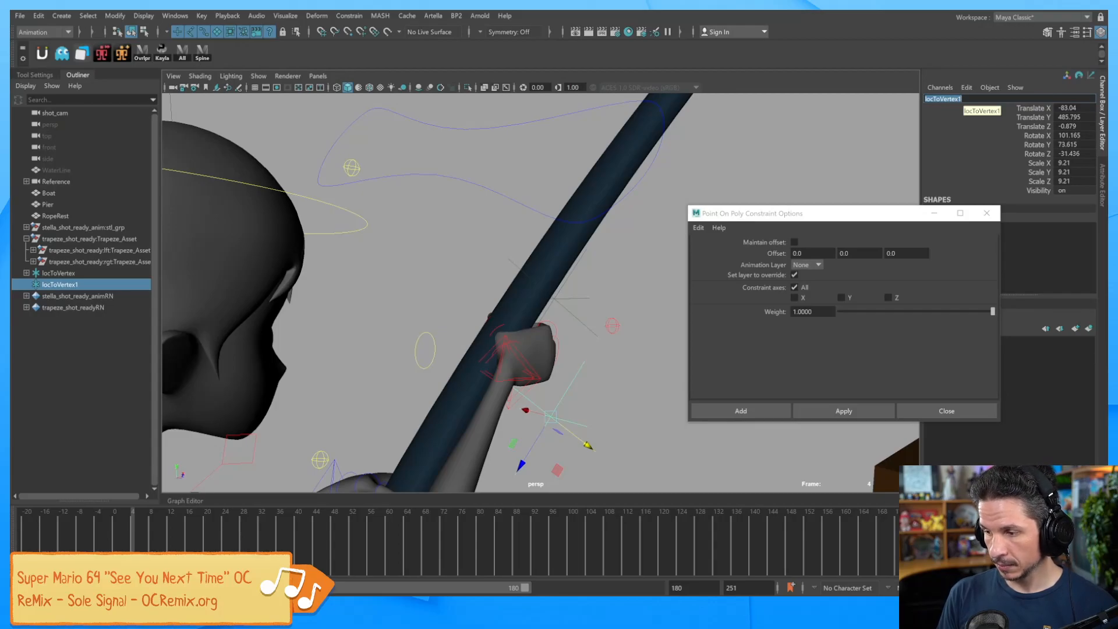
Rename the copied hand locator from locToVertex1 to handOffsetLoc.
text(handOffse)
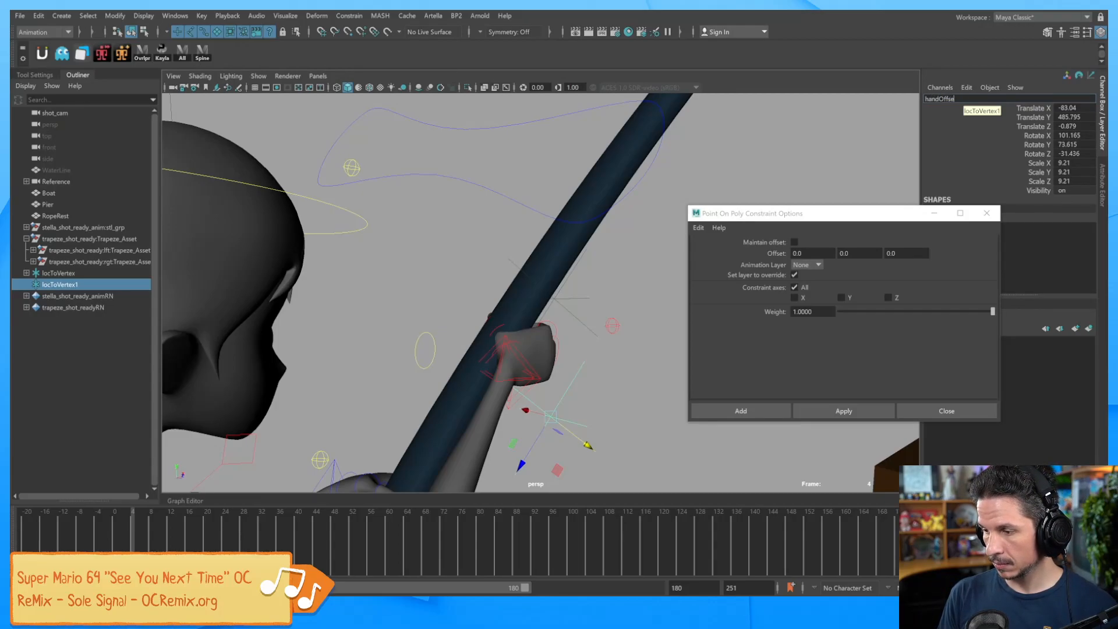
text(tLoc)
key(Return)
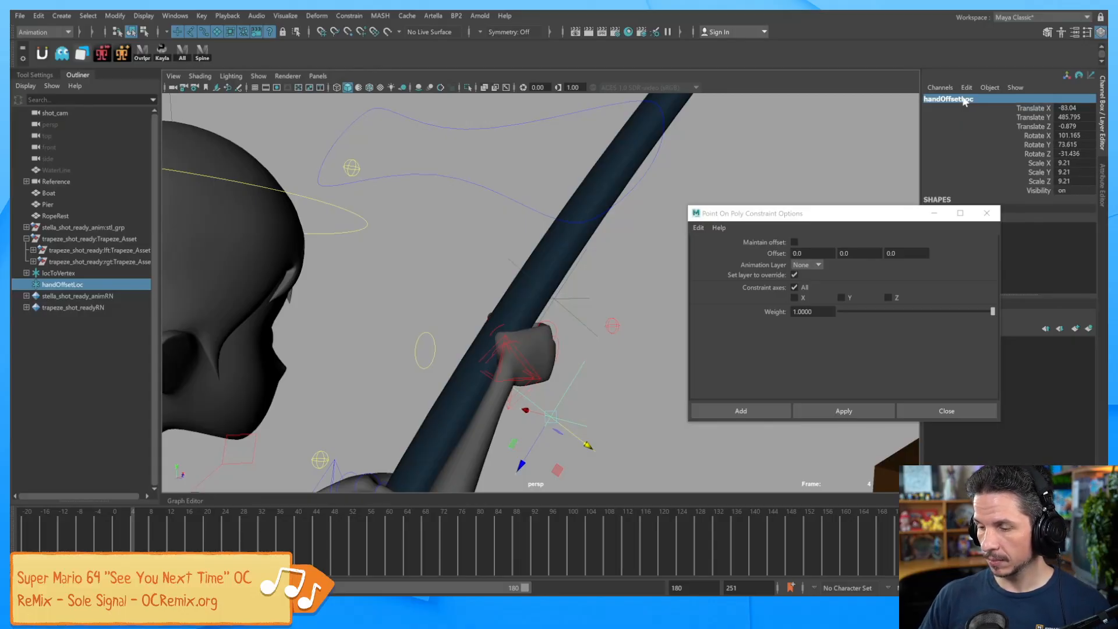
drag(869, 215, 891, 292)
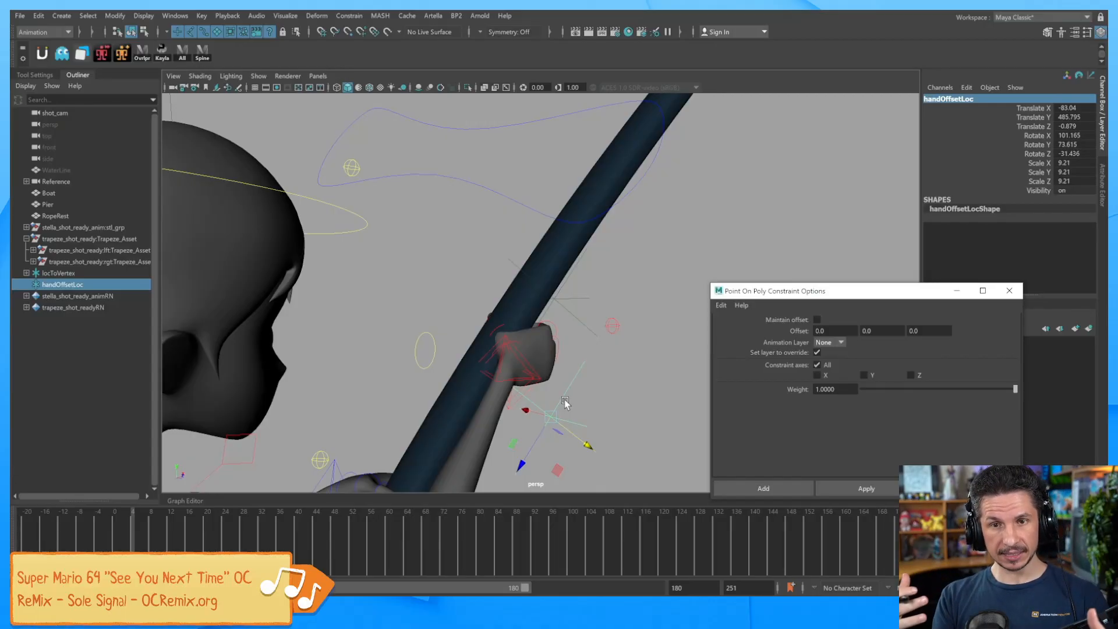
Set handOffsetLoc's Rotate X, Y and Z all to 0.
alt+drag(566, 389, 601, 375)
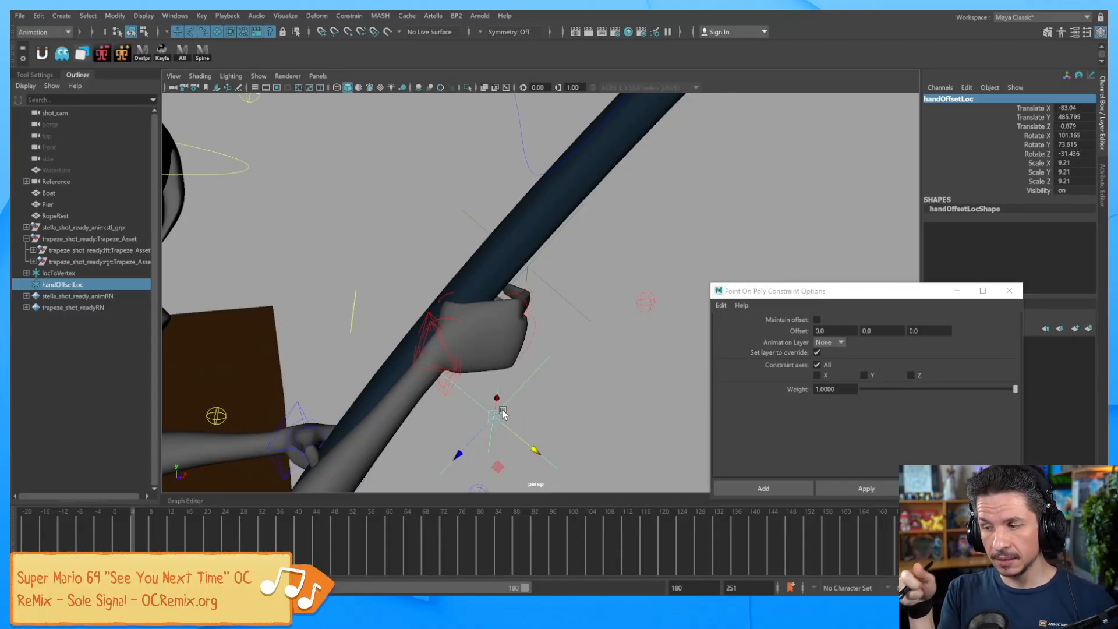
drag(1074, 135, 1074, 153)
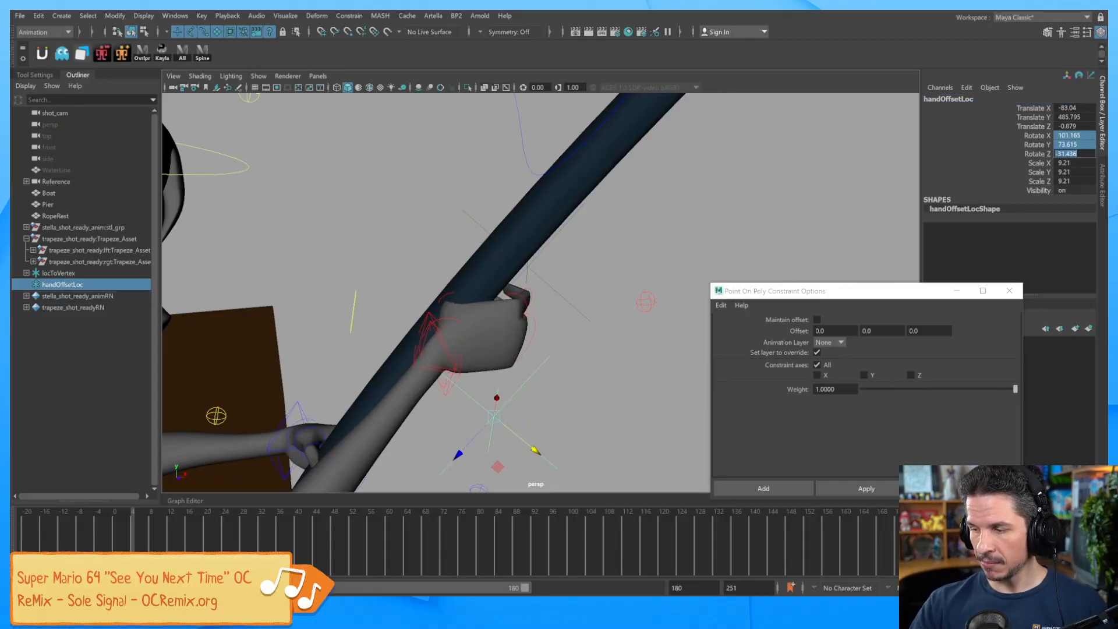
text(0)
key(Return)
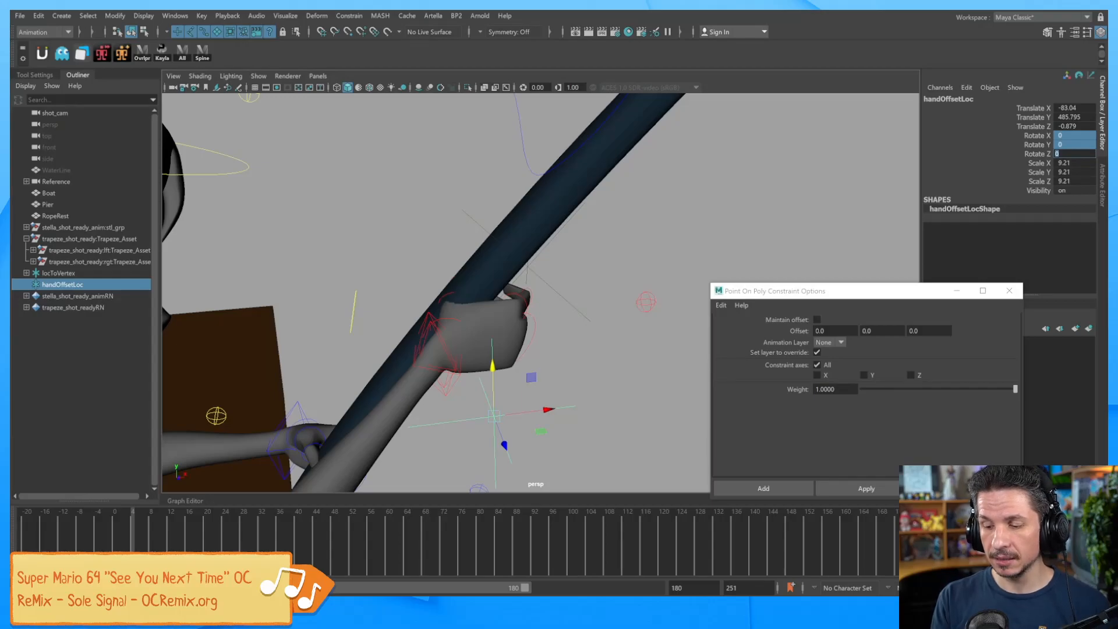
Select handOffsetLoc, then the arm IK control at the wrist as the match target.
alt+drag(510, 383, 597, 389)
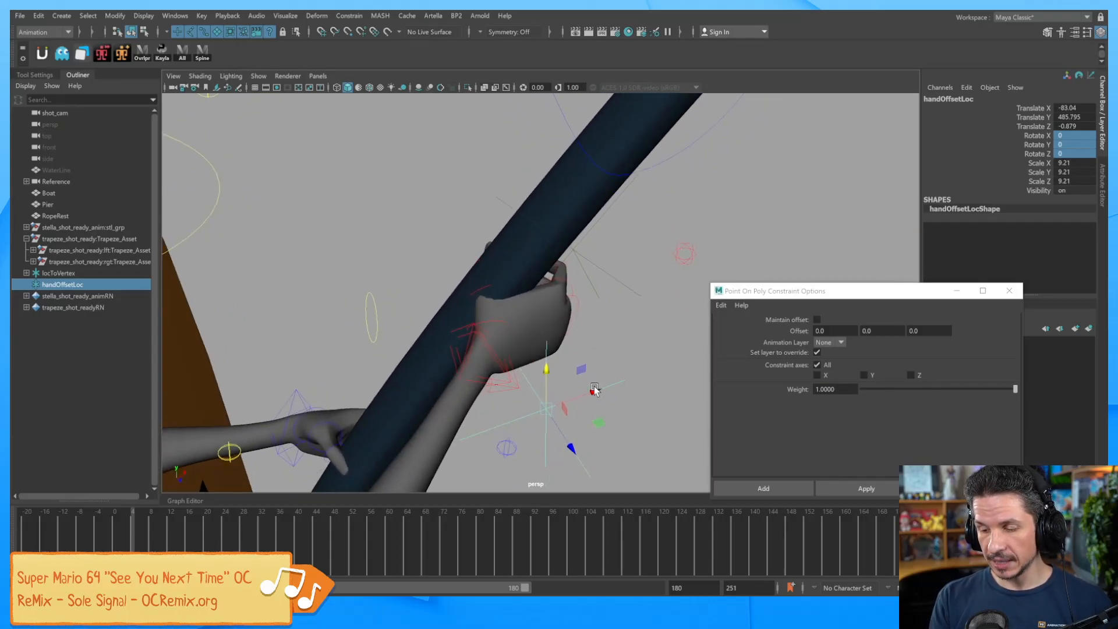
click(519, 391)
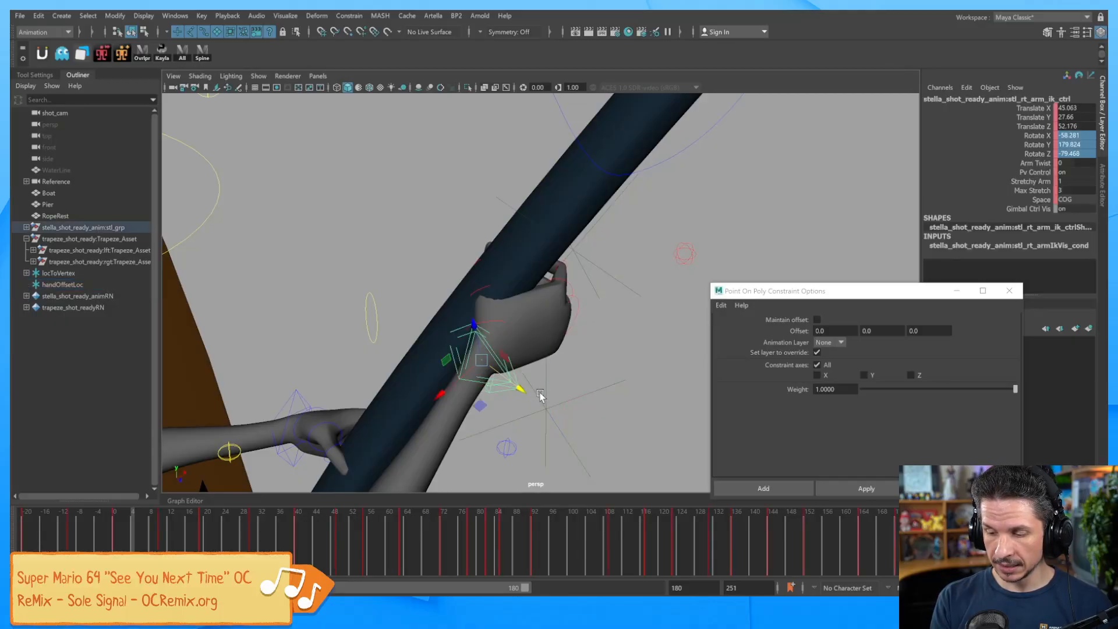
click(562, 395)
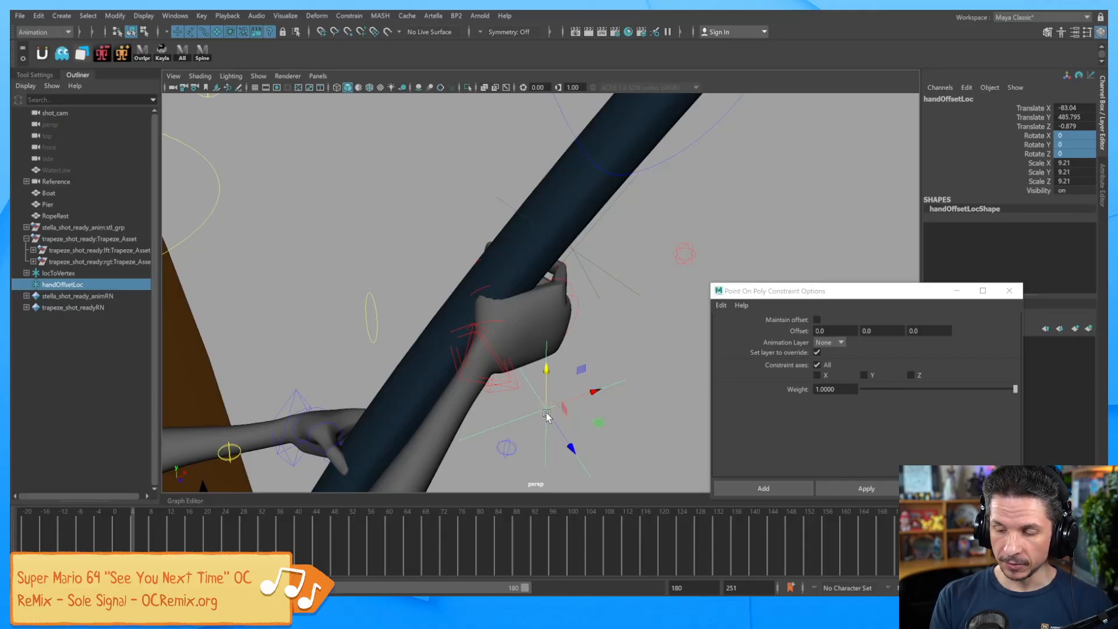
click(518, 390)
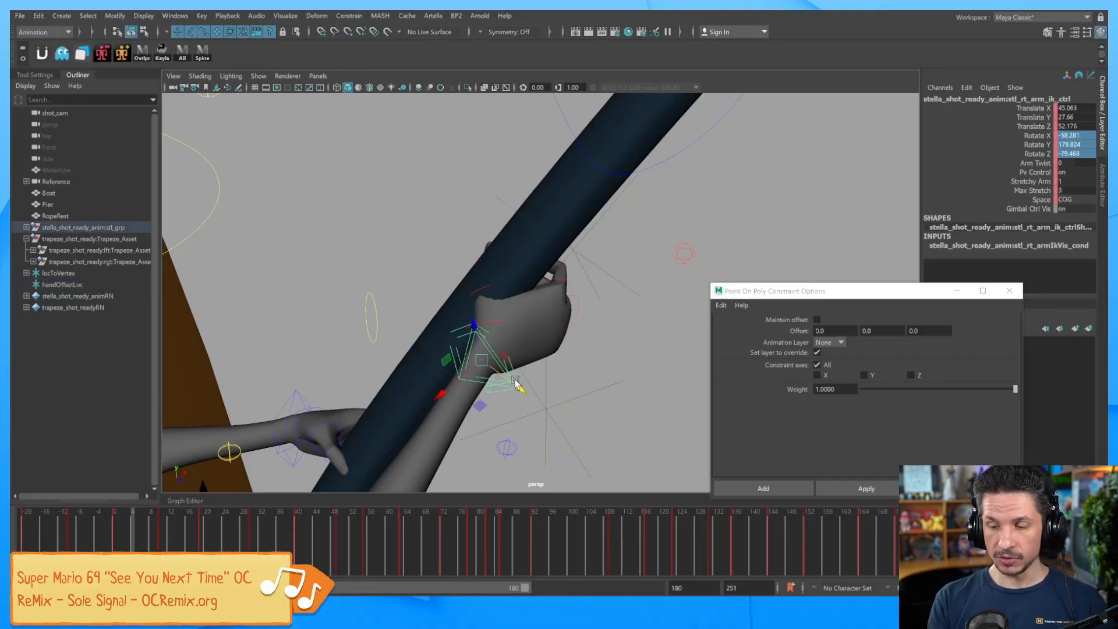
click(551, 408)
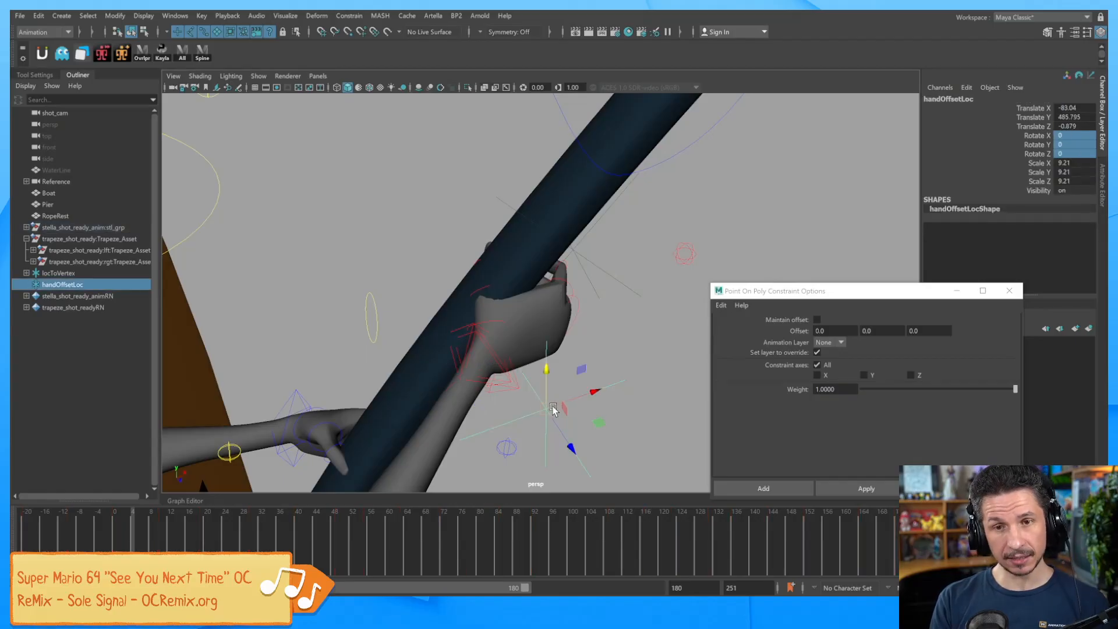
click(517, 388)
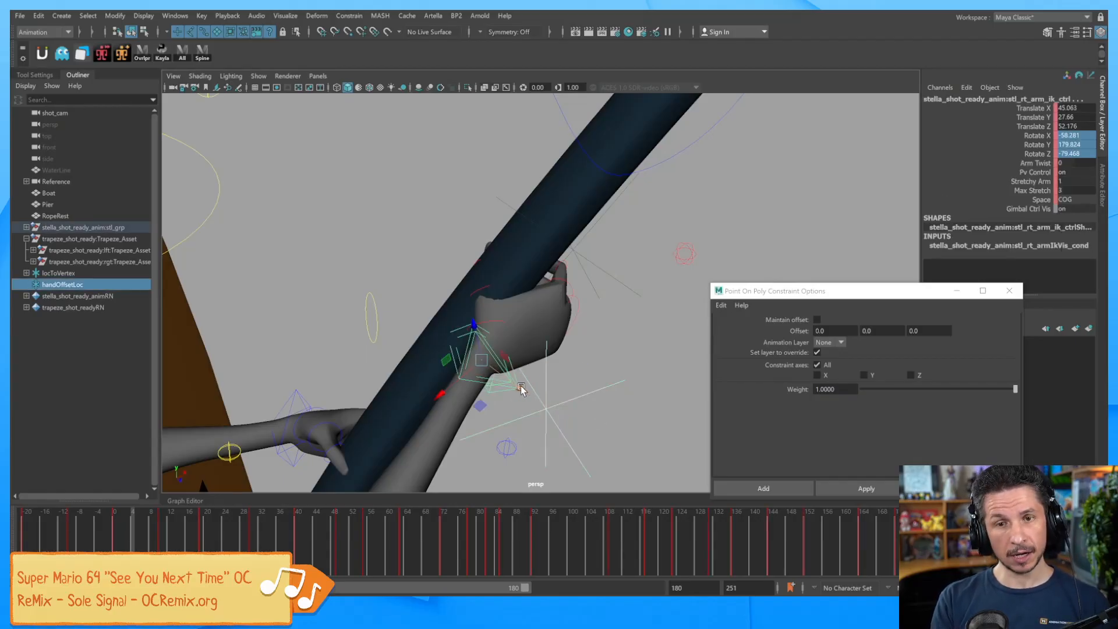
Match handOffsetLoc to the arm IK control with Match All Transforms.
click(115, 16)
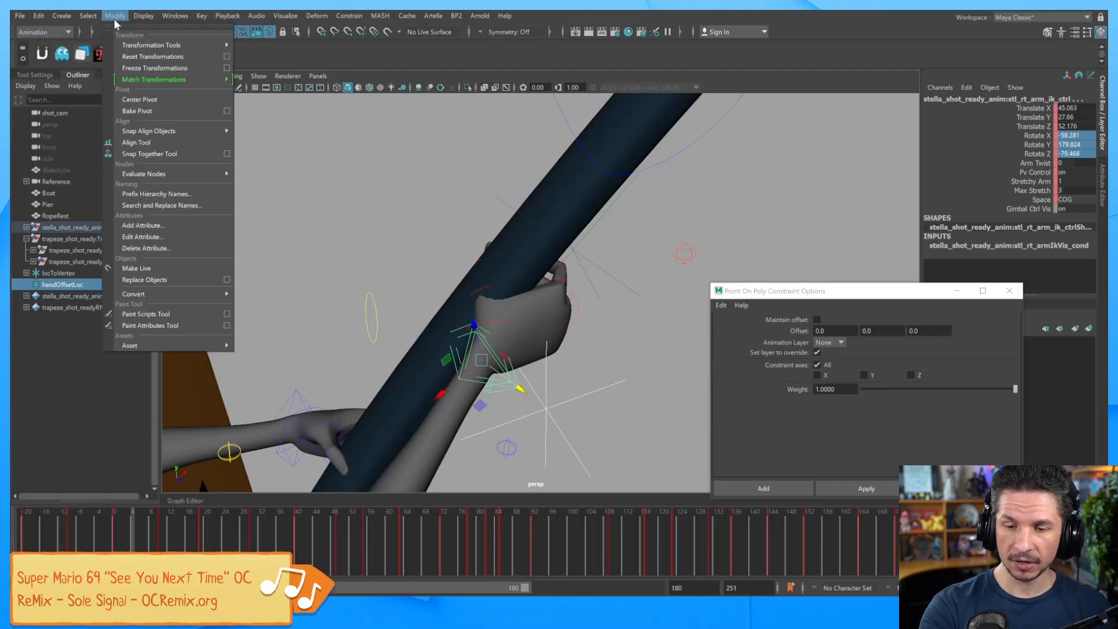
mouse_move(189, 80)
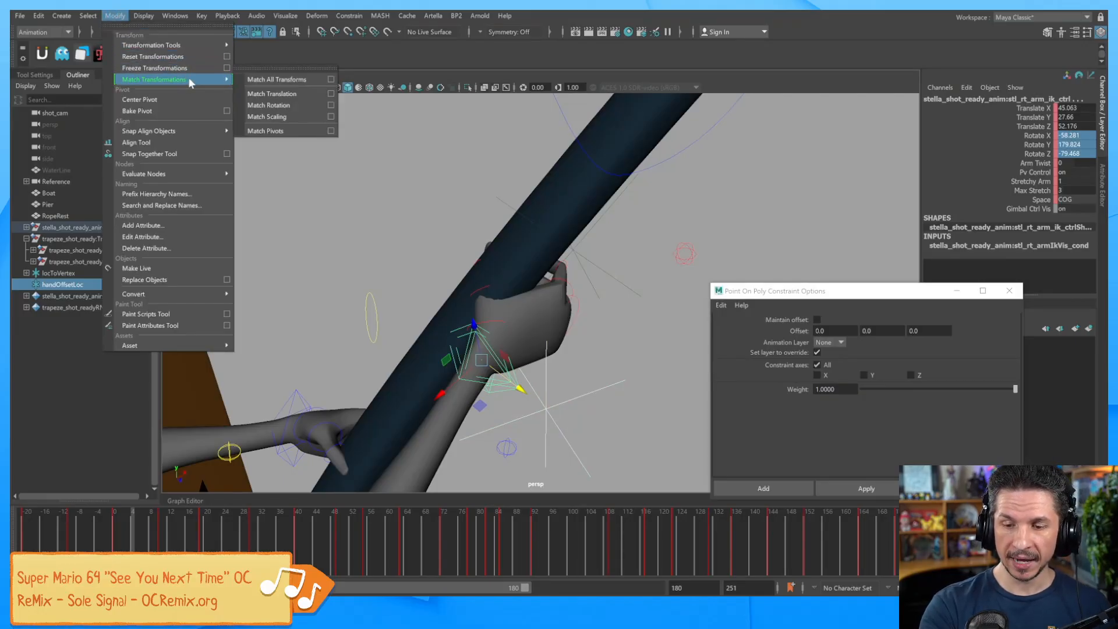
click(301, 82)
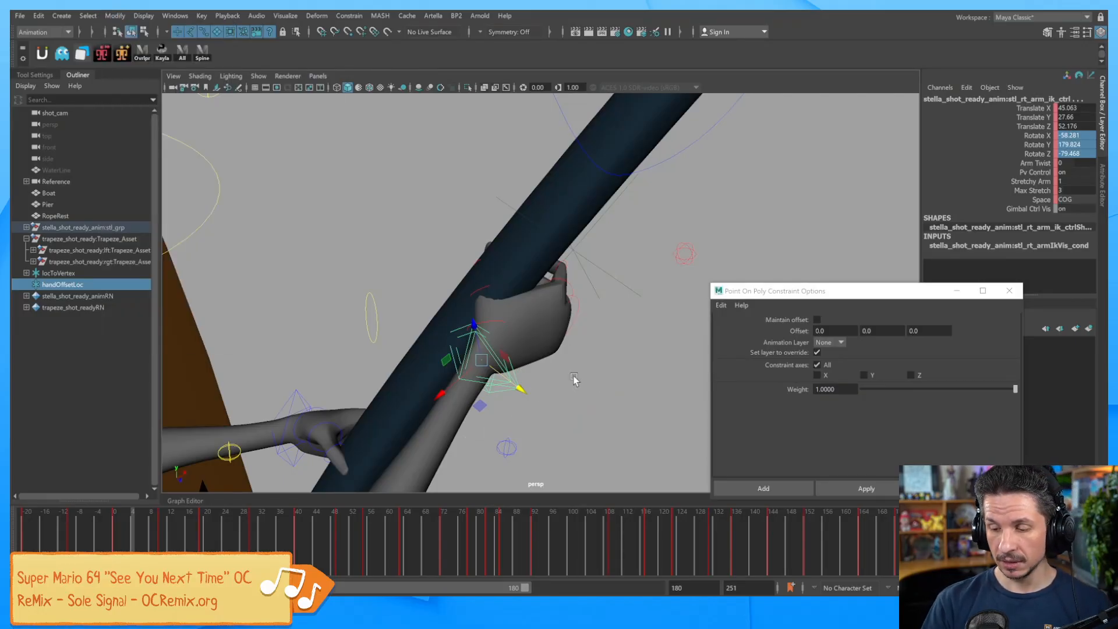
click(572, 374)
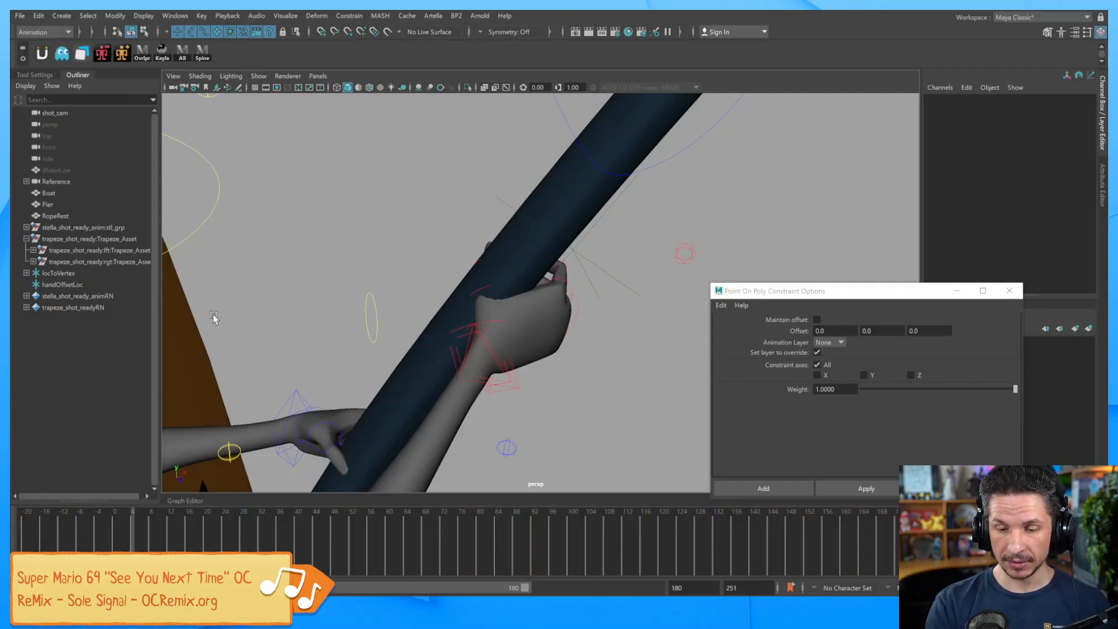
Scale handOffsetLoc up uniformly to 7.378.
click(90, 286)
key(r)
drag(482, 360, 534, 356)
key(w)
key(q)
Select handOffsetLoc as driver, then the arm IK control as the constrained object.
alt+drag(564, 424, 627, 414)
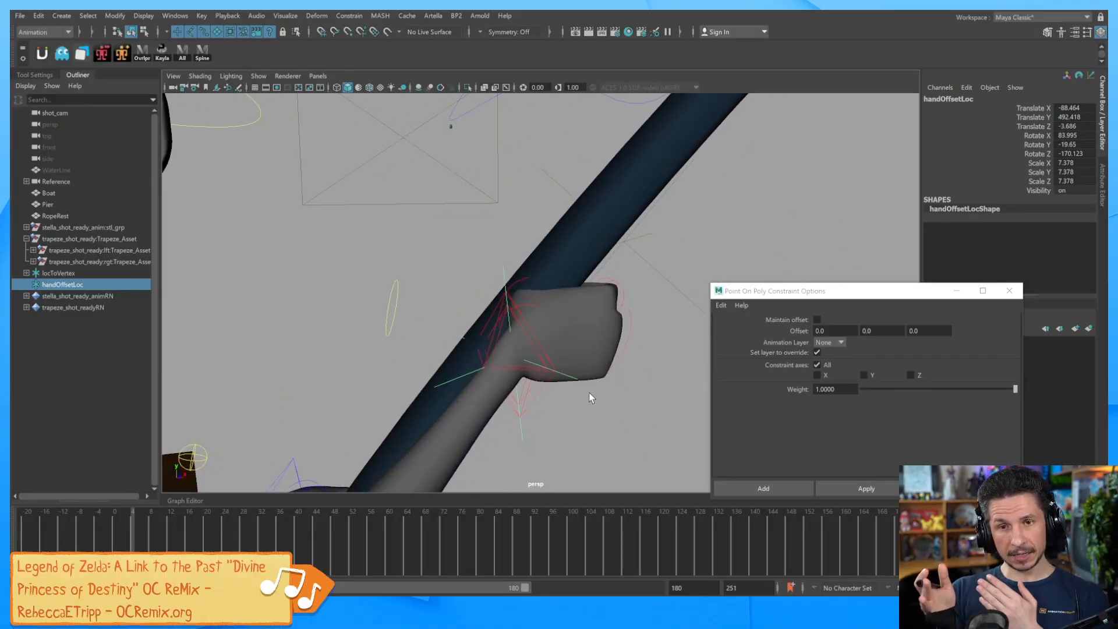
click(552, 379)
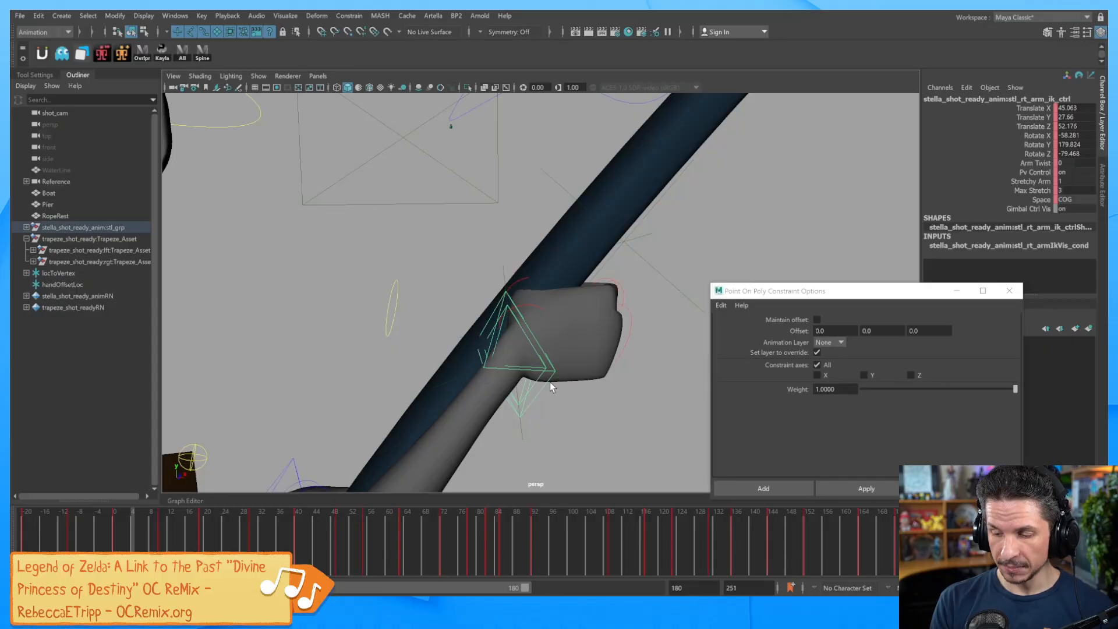
click(524, 436)
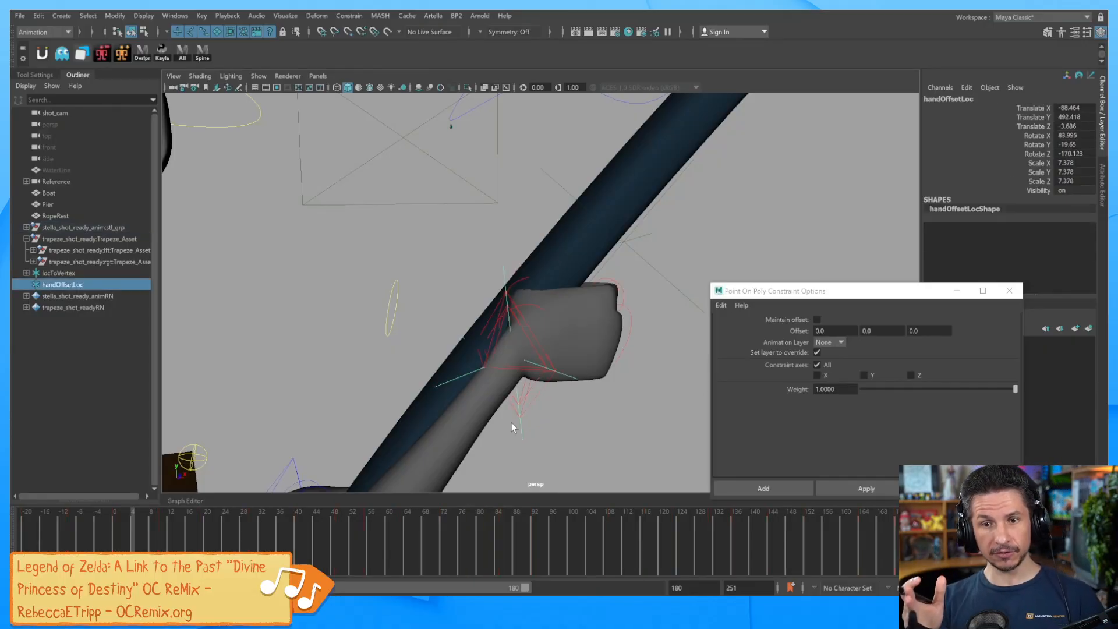
shift+click(543, 394)
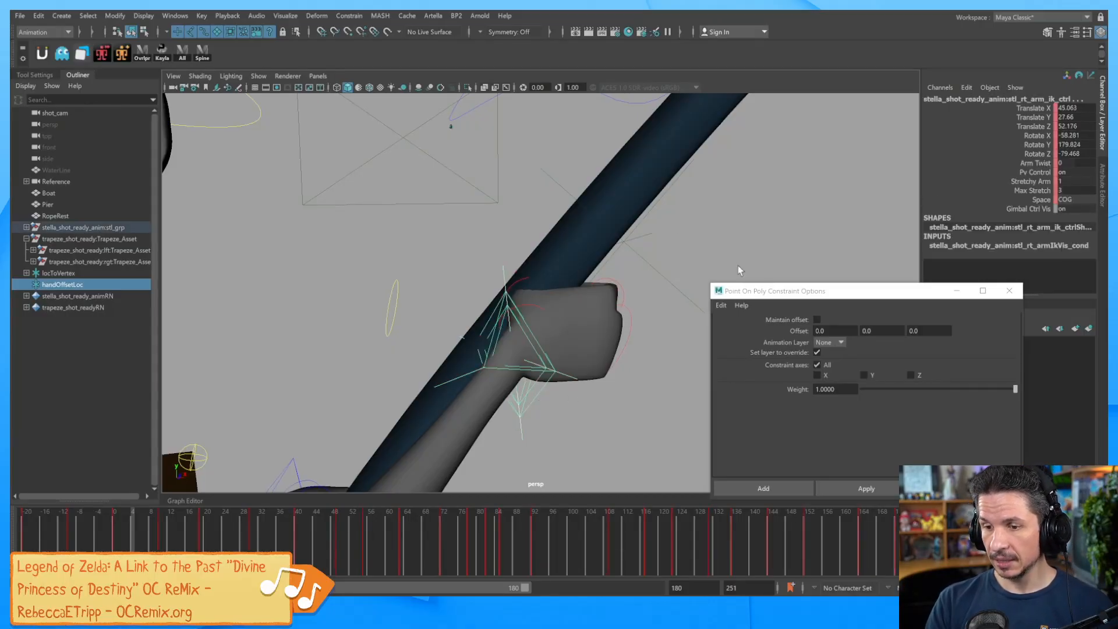
click(349, 16)
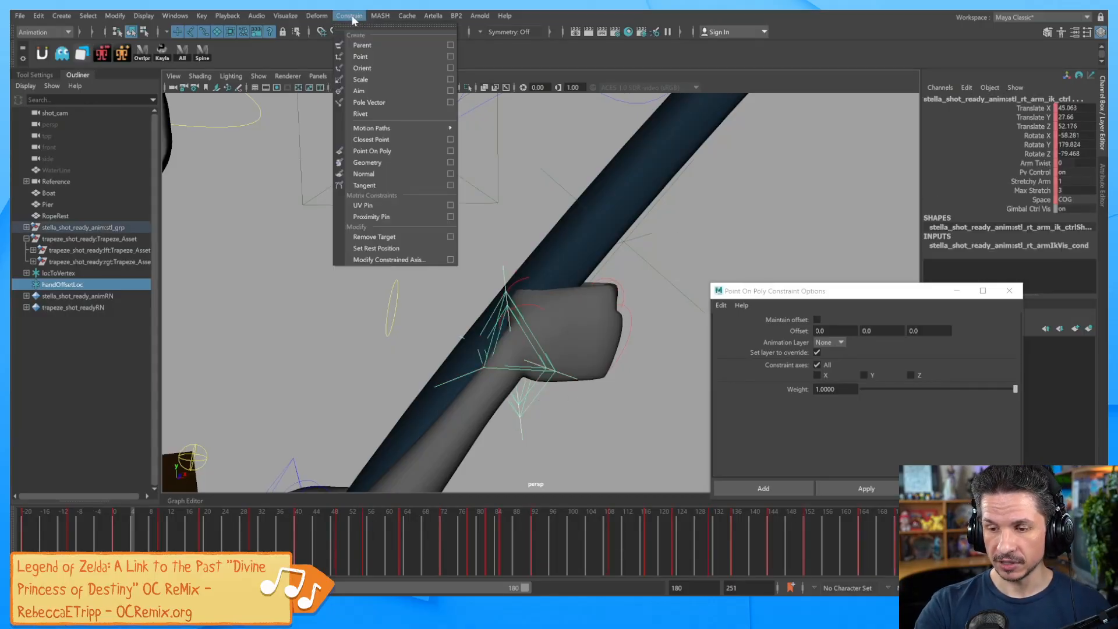
Parent-constrain the arm IK control to handOffsetLoc with Maintain offset.
click(450, 46)
drag(837, 294, 827, 240)
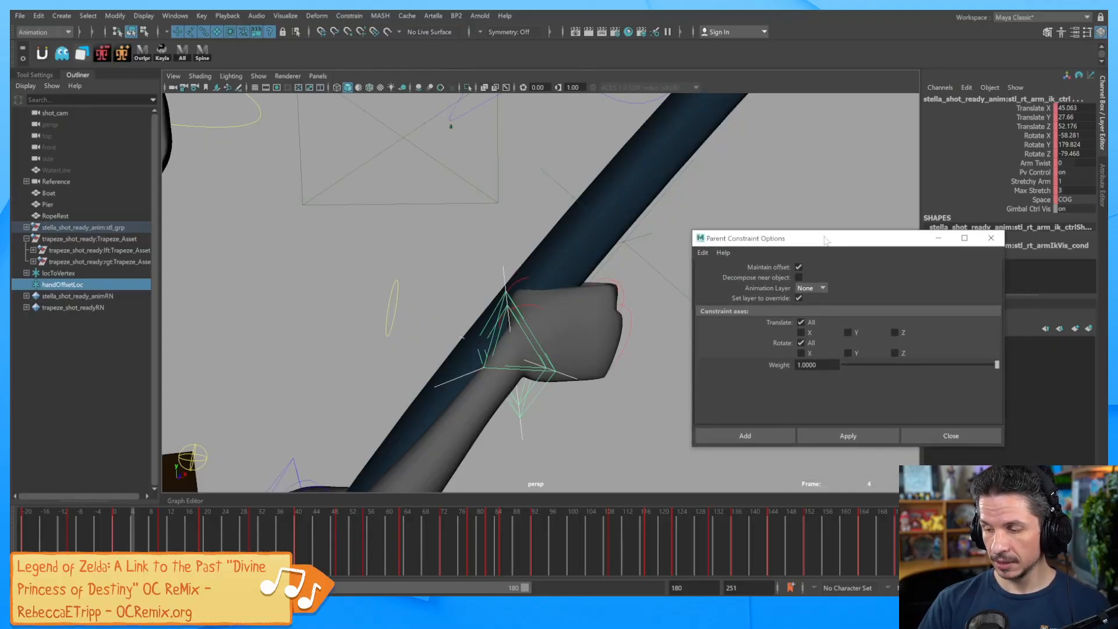
click(856, 436)
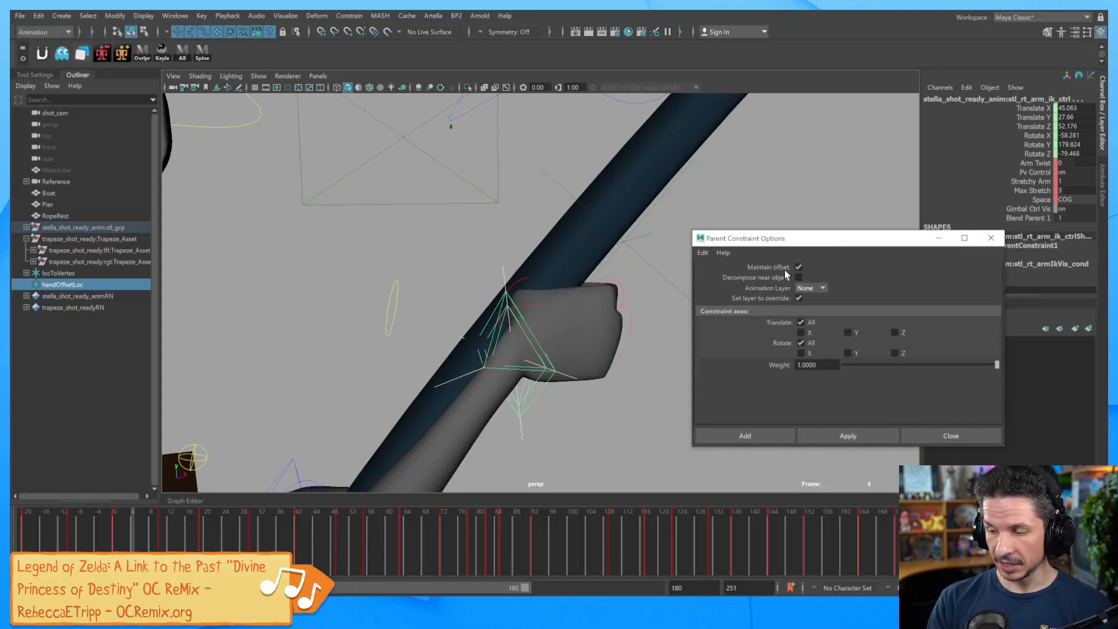
drag(893, 242, 954, 445)
Test-move handOffsetLoc to confirm the hand follows, then undo the move.
click(575, 379)
key(e)
key(w)
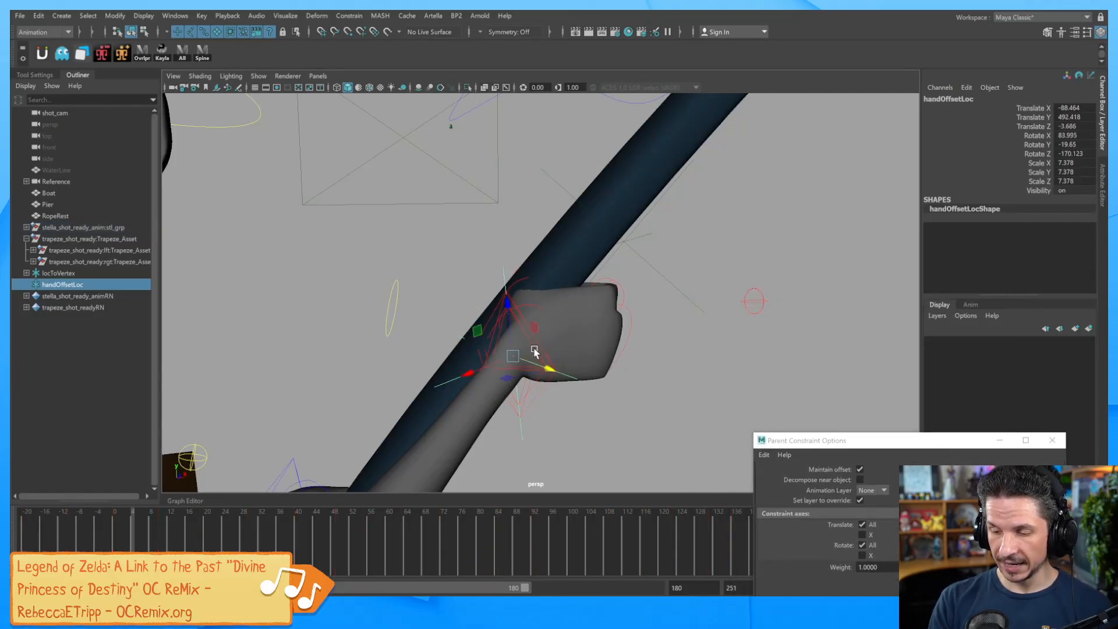
drag(477, 331, 516, 373)
key(ctrl+z)
Parent handOffsetLoc under locToVertex in the Outliner.
alt+drag(722, 325, 629, 338)
alt+middle_drag(629, 337, 601, 407)
click(647, 340)
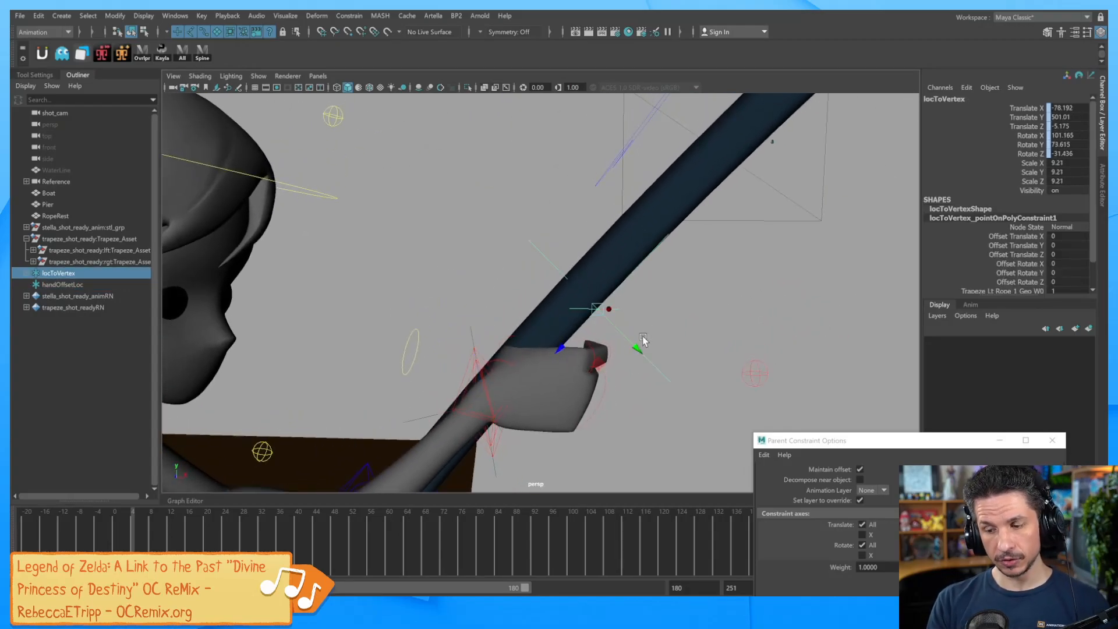
click(90, 285)
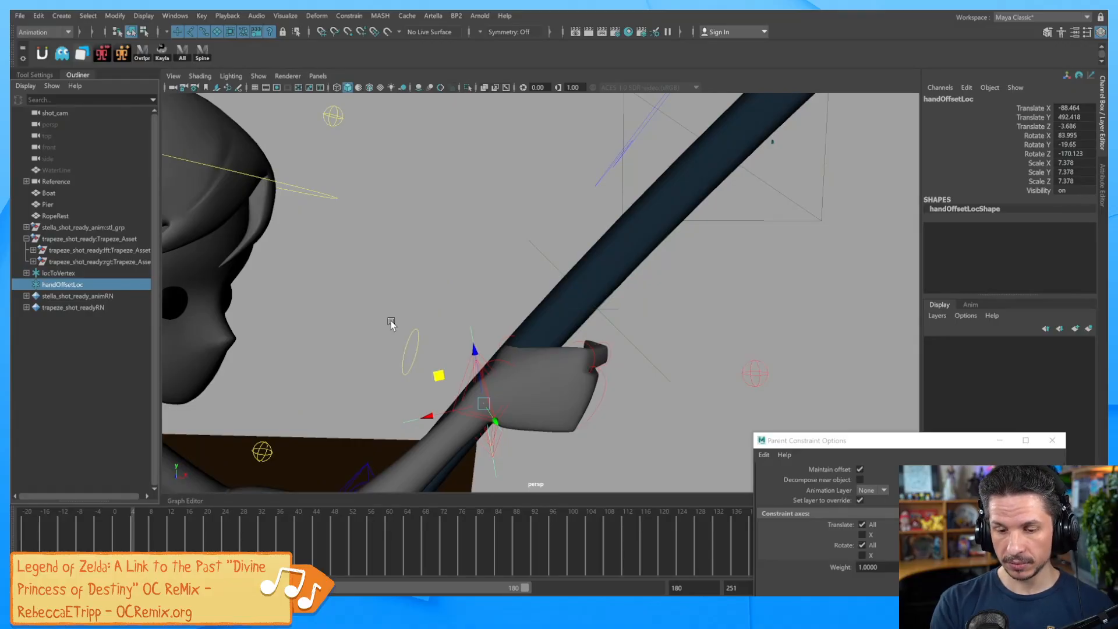
click(636, 340)
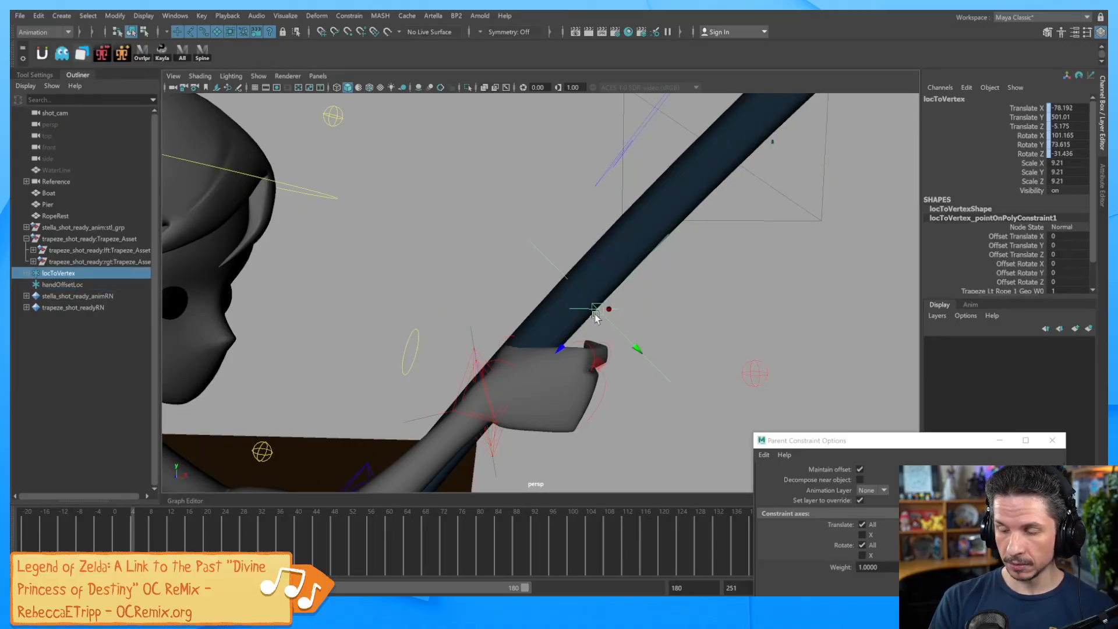
click(78, 287)
drag(78, 291, 64, 271)
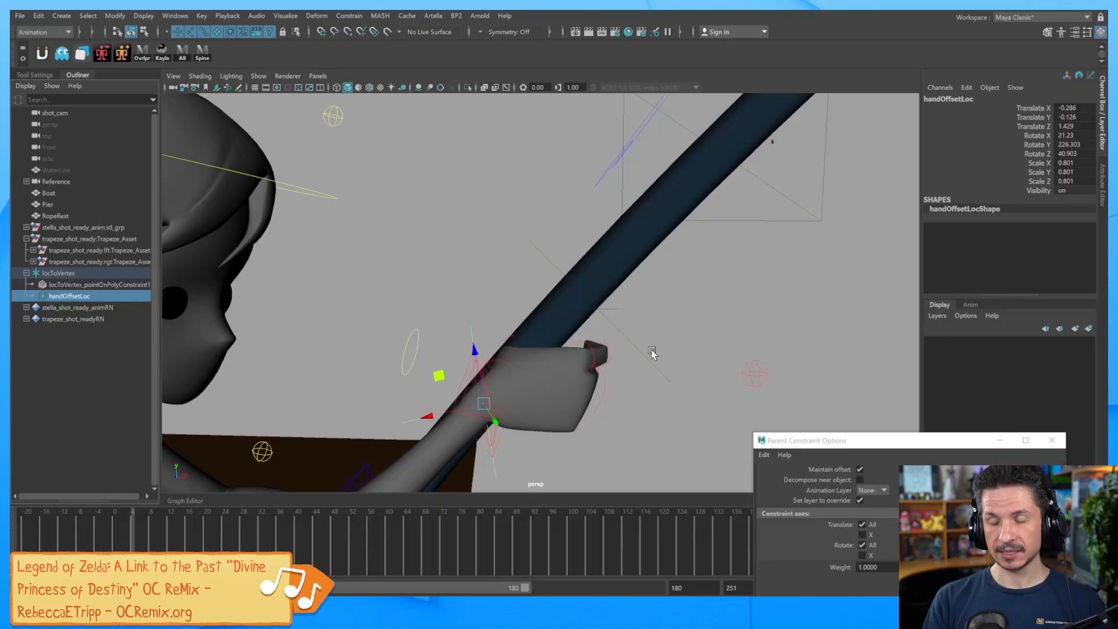
Check handOffsetLoc and locToVertex selection together, then clear the selection.
click(492, 471)
click(500, 468)
shift+drag(679, 351, 644, 402)
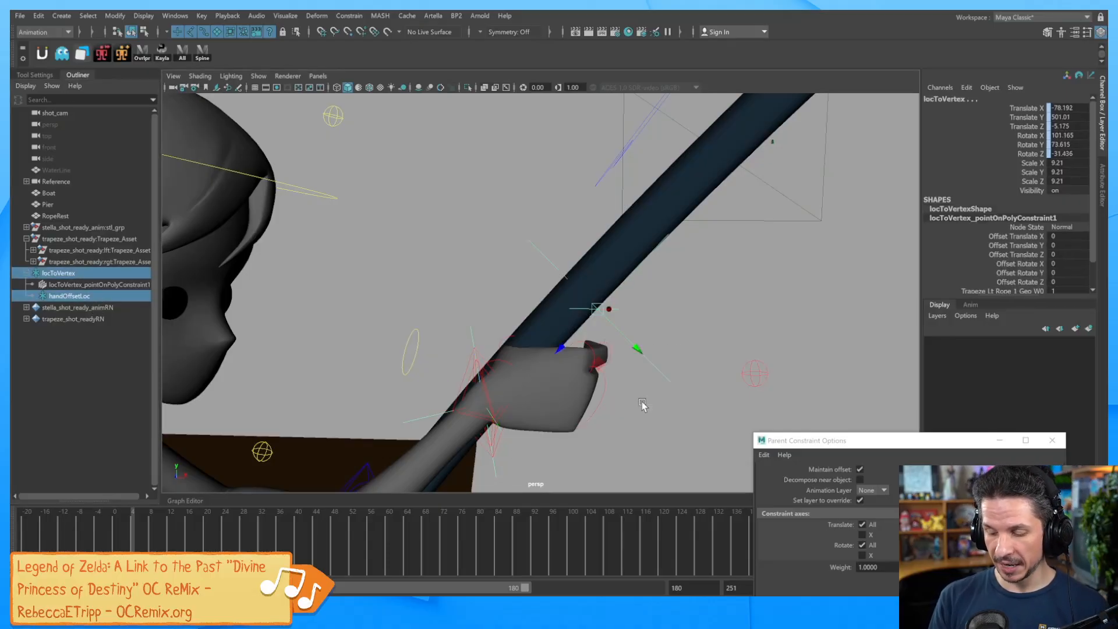
click(642, 404)
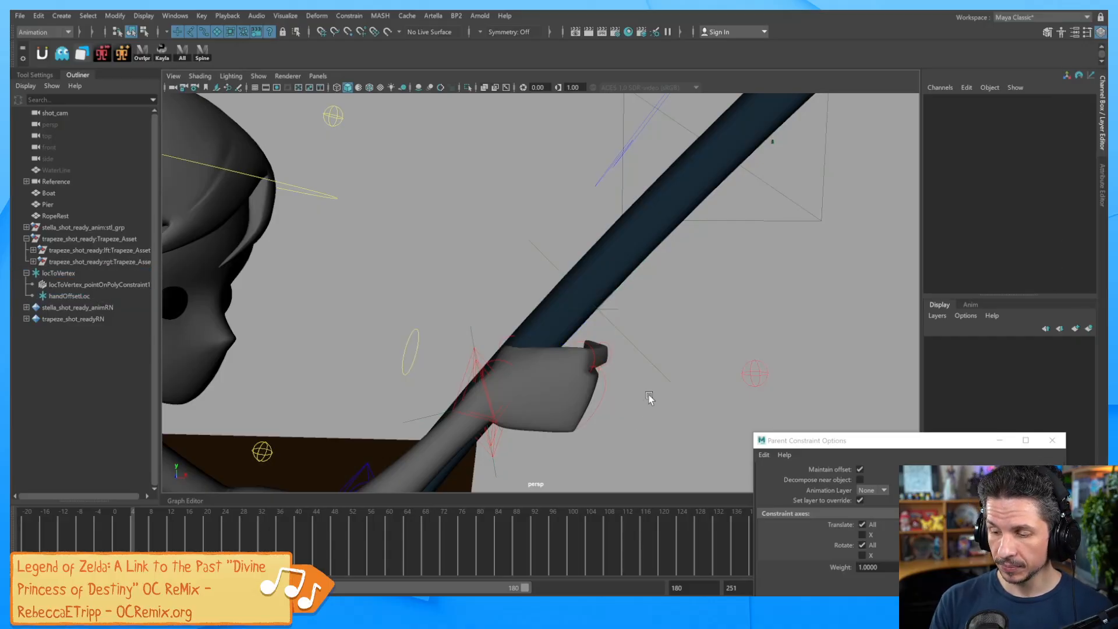
alt+drag(657, 374, 649, 357)
At an earlier frame, move handOffsetLoc so the hand grips the rope.
scroll(725, 340, down, 3)
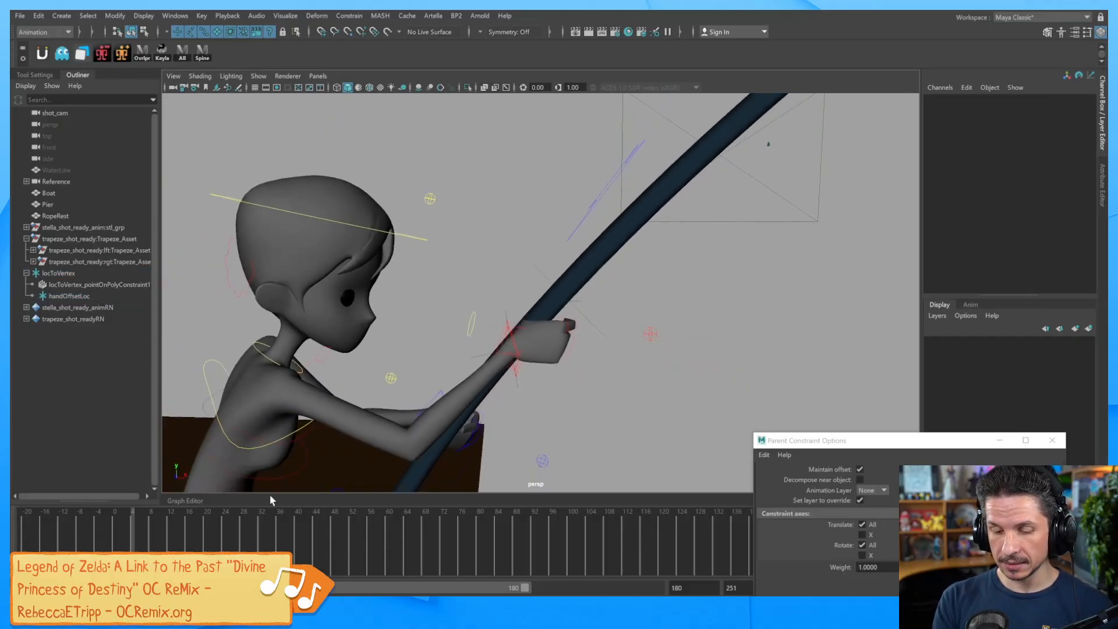
mouse_move(135, 536)
mouse_down()
mouse_move(58, 534)
mouse_move(212, 535)
mouse_move(110, 534)
mouse_move(149, 535)
mouse_up()
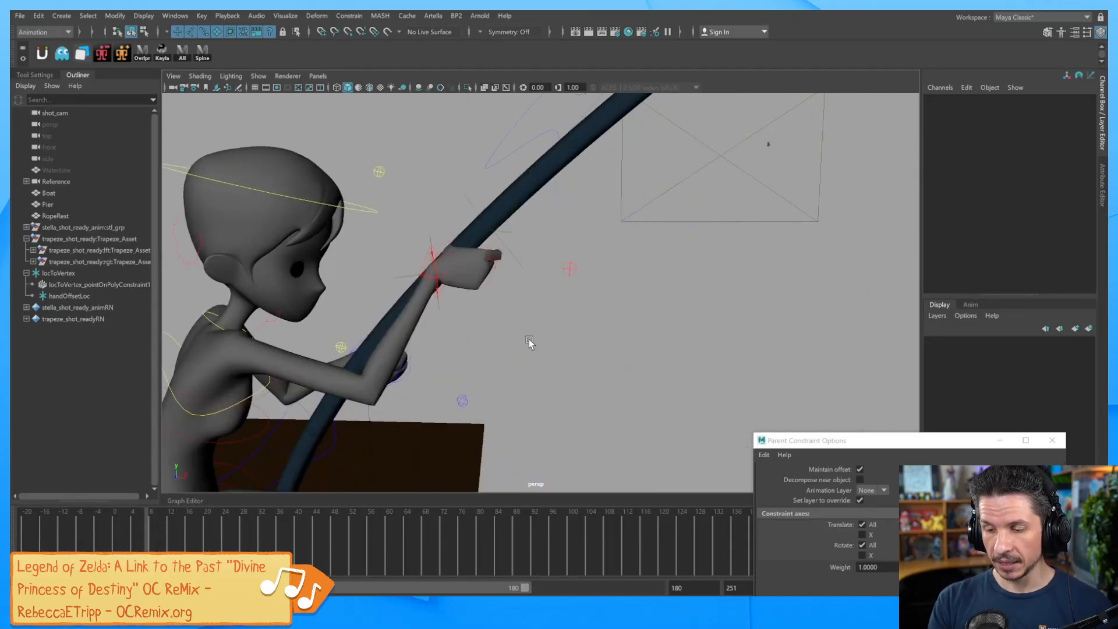
click(432, 276)
drag(393, 240, 515, 313)
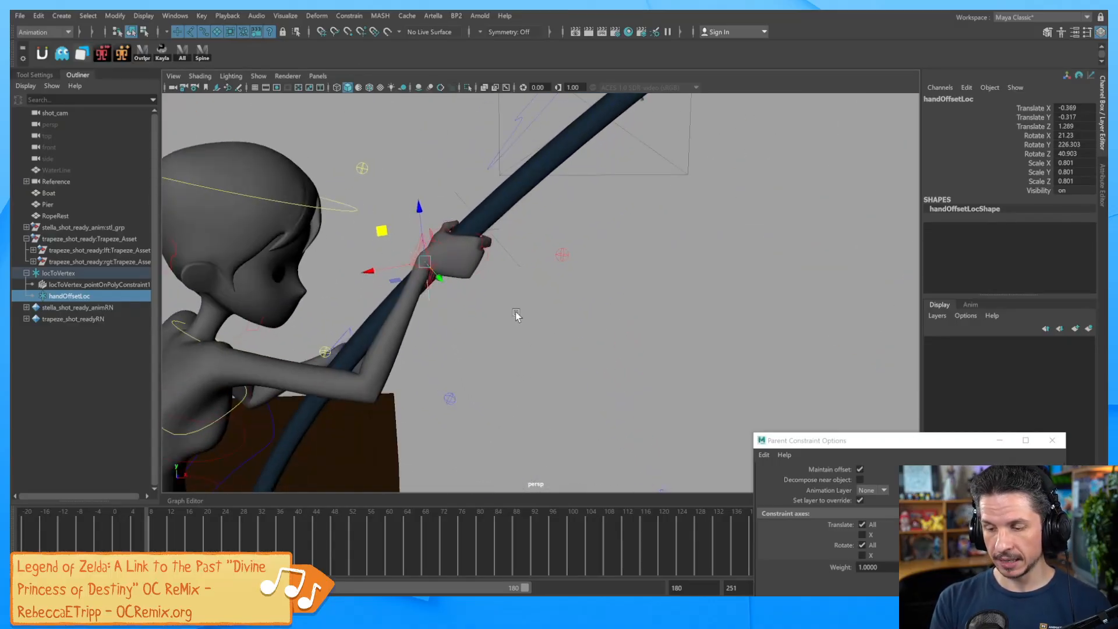
Scrub the swing through frames 22 and 32, orbiting to check the grip.
drag(169, 539, 215, 546)
alt+right_drag(843, 350, 730, 365)
alt+middle_drag(731, 364, 635, 321)
alt+drag(635, 321, 600, 381)
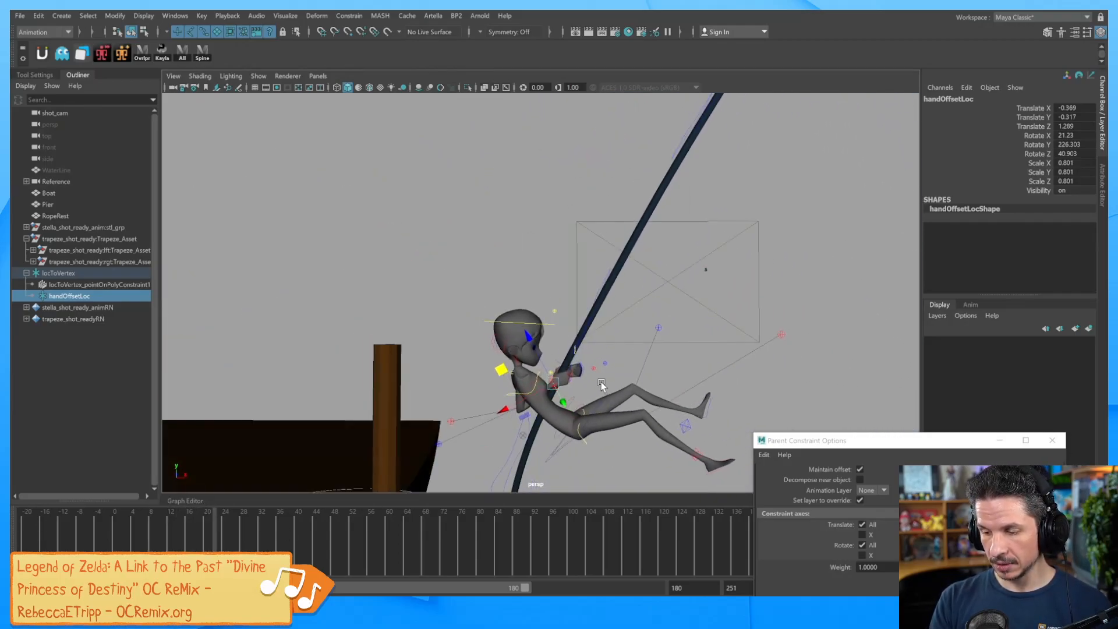
drag(236, 545, 112, 538)
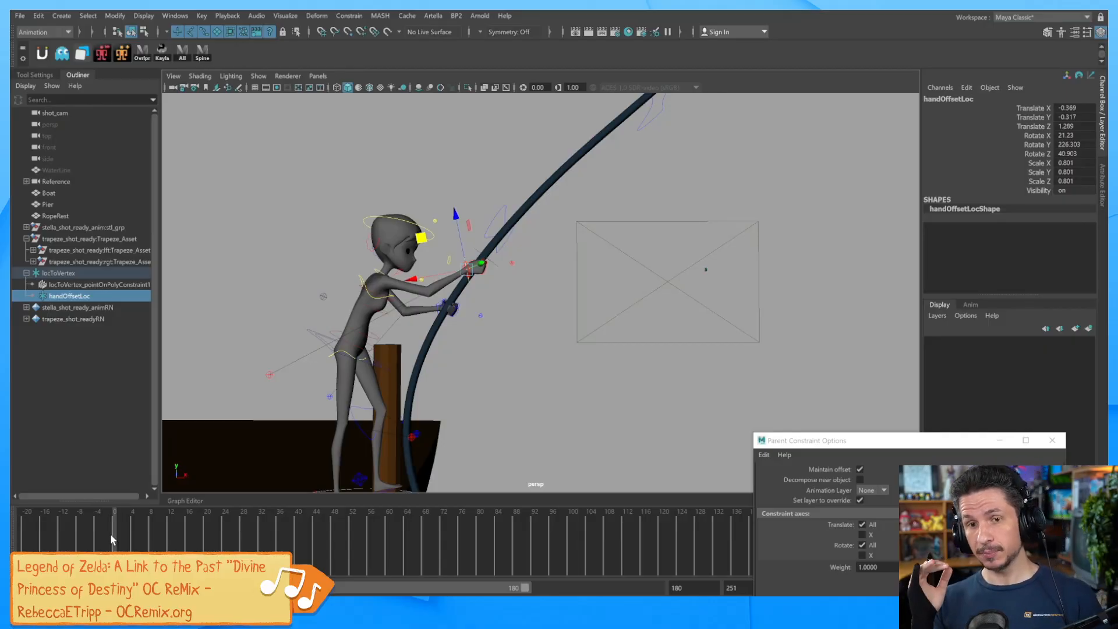
click(349, 16)
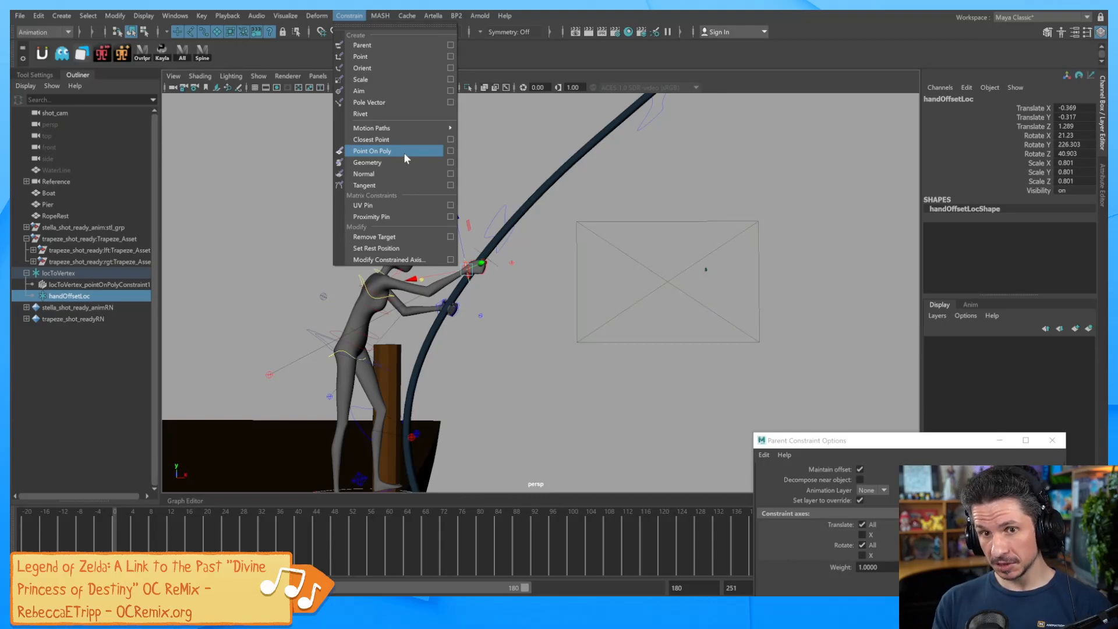
Dismiss the Constrain menu, close Parent Constraint Options, then inspect and deselect the rope.
click(957, 443)
drag(880, 438, 683, 306)
click(859, 303)
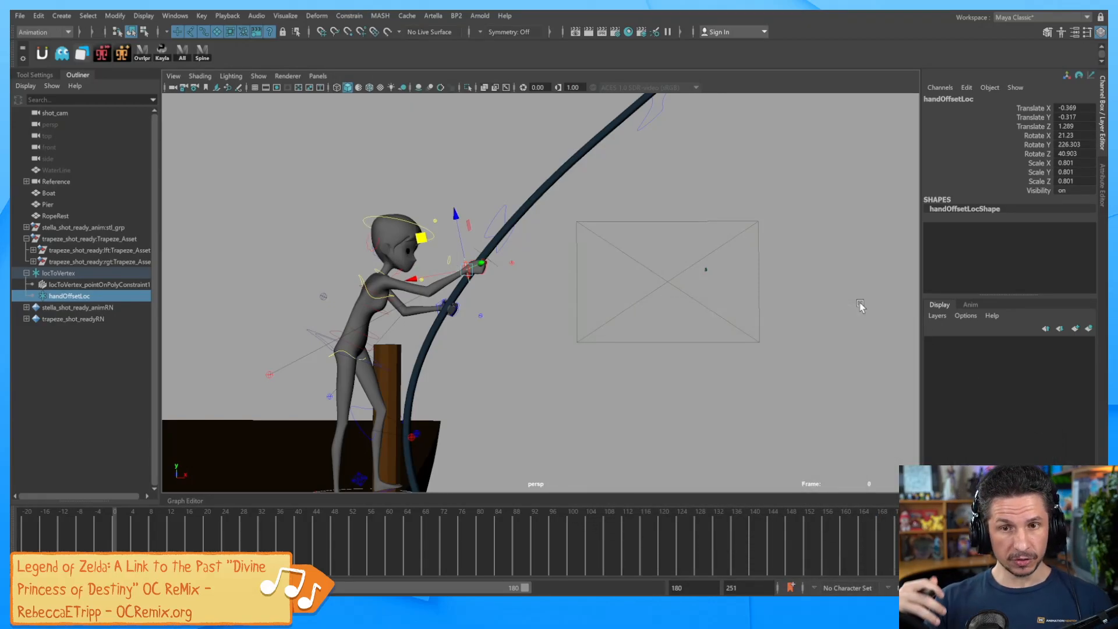
click(466, 295)
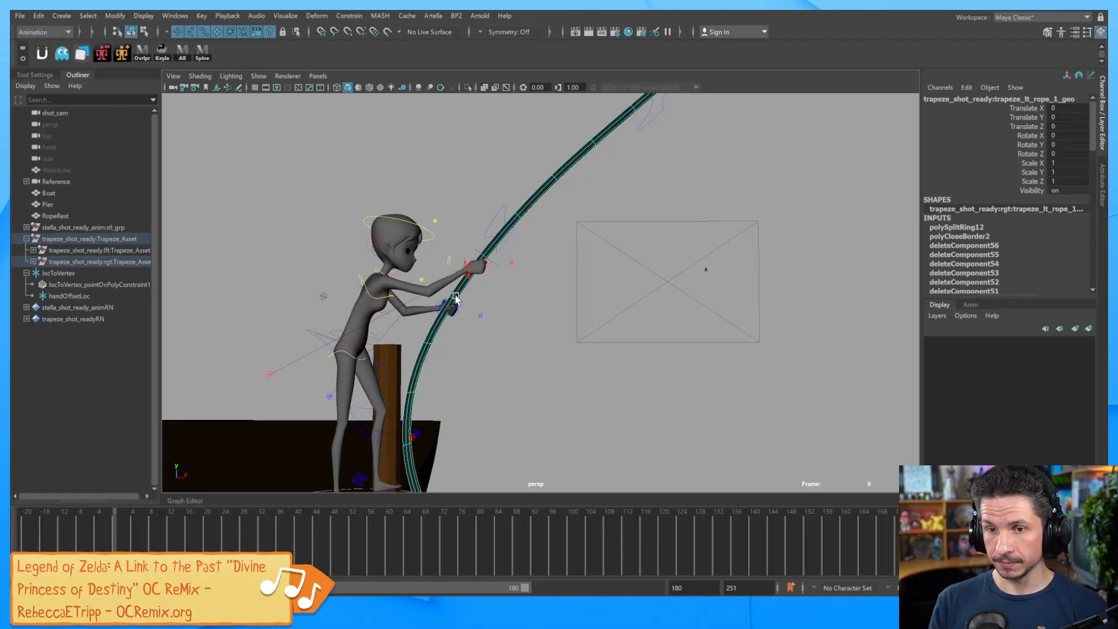
click(553, 390)
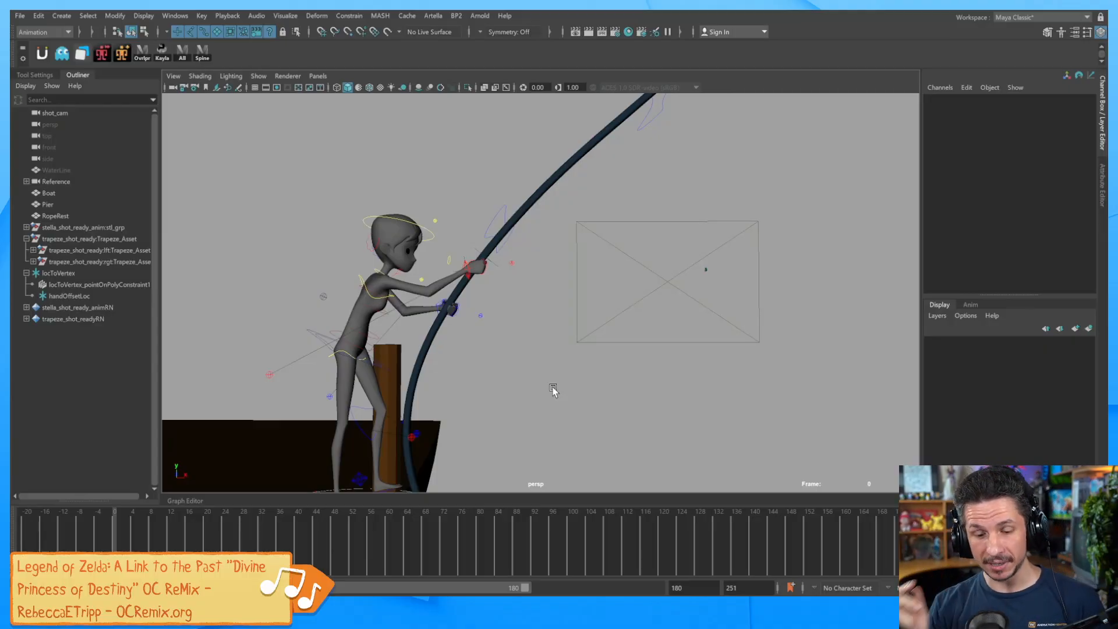
Pull the view back and scrub the swing from frame 38 to 62, stopping at 48.
alt+right_drag(801, 285, 736, 265)
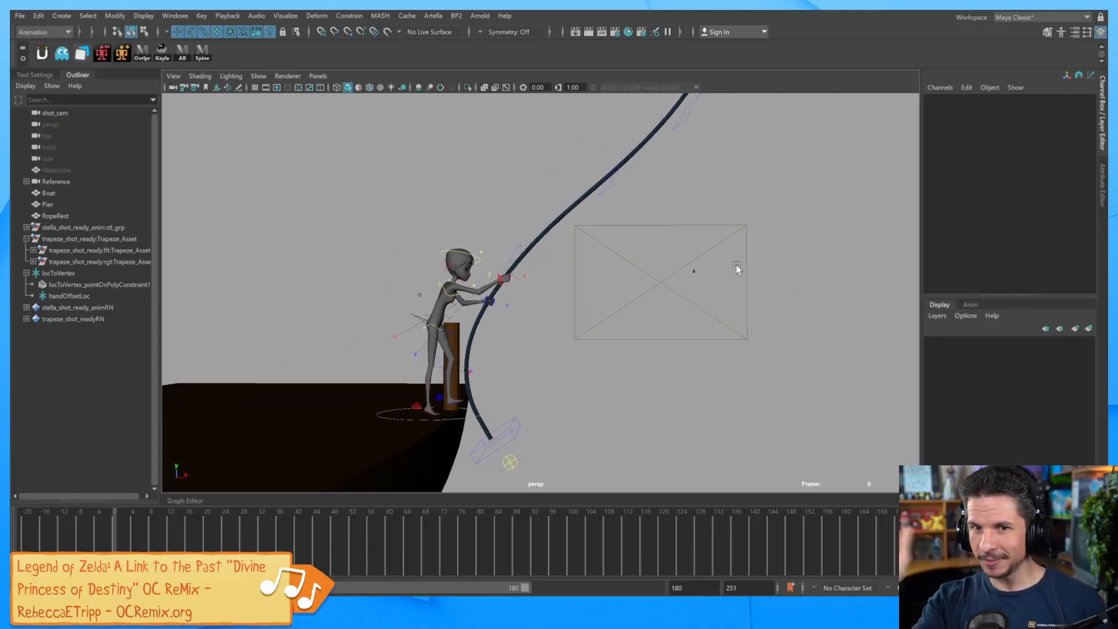
alt+drag(737, 265, 552, 207)
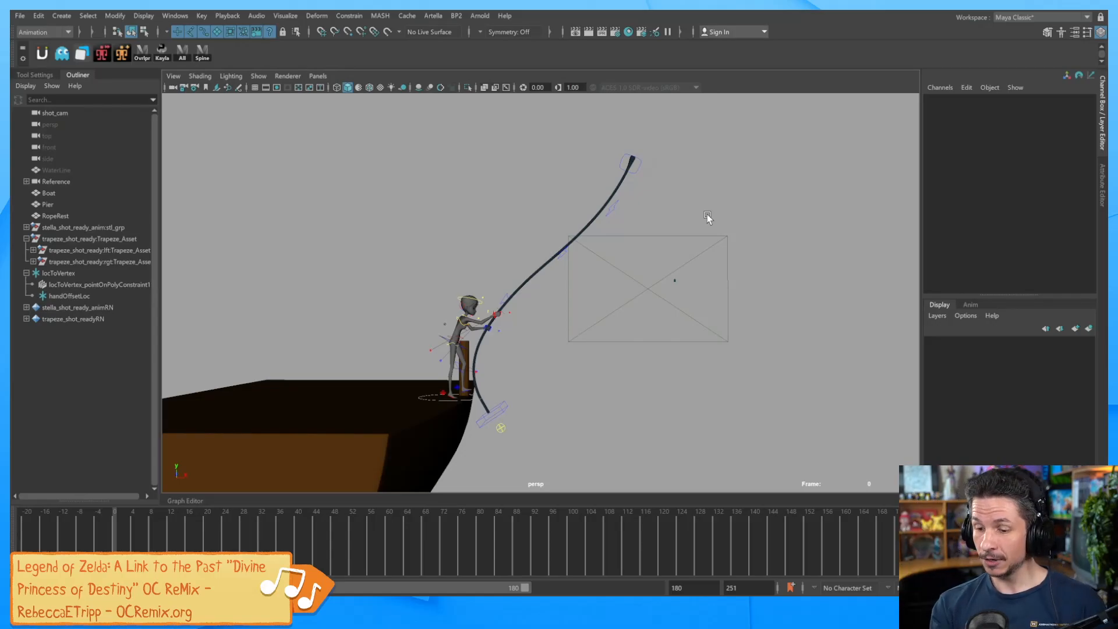
drag(167, 532, 398, 539)
alt+middle_drag(817, 342, 798, 349)
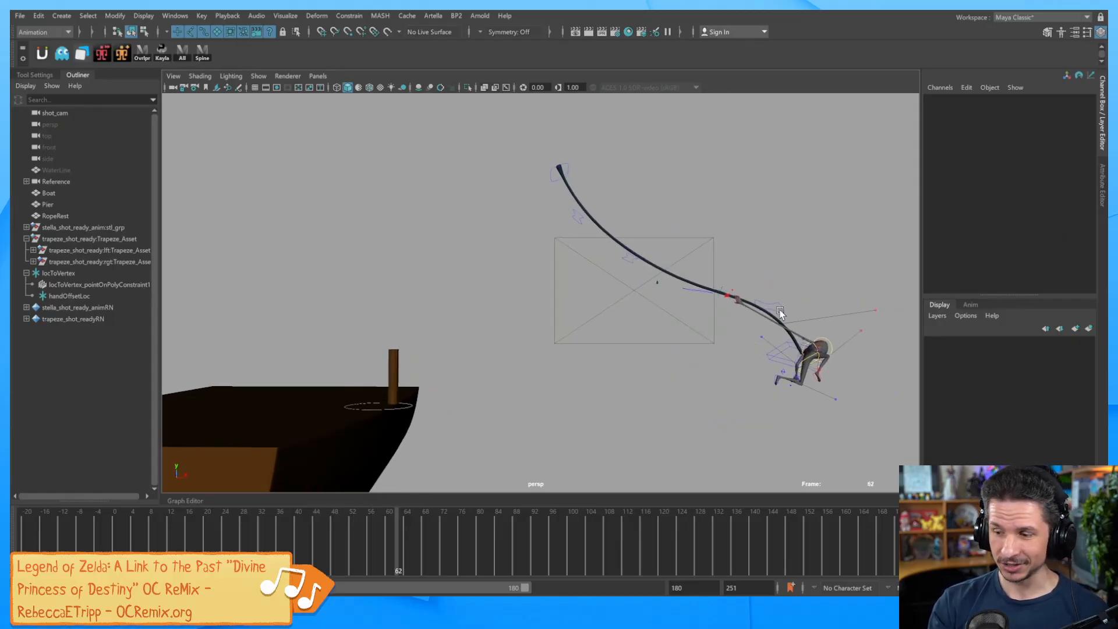
drag(392, 539, 335, 548)
alt+middle_drag(642, 381, 587, 323)
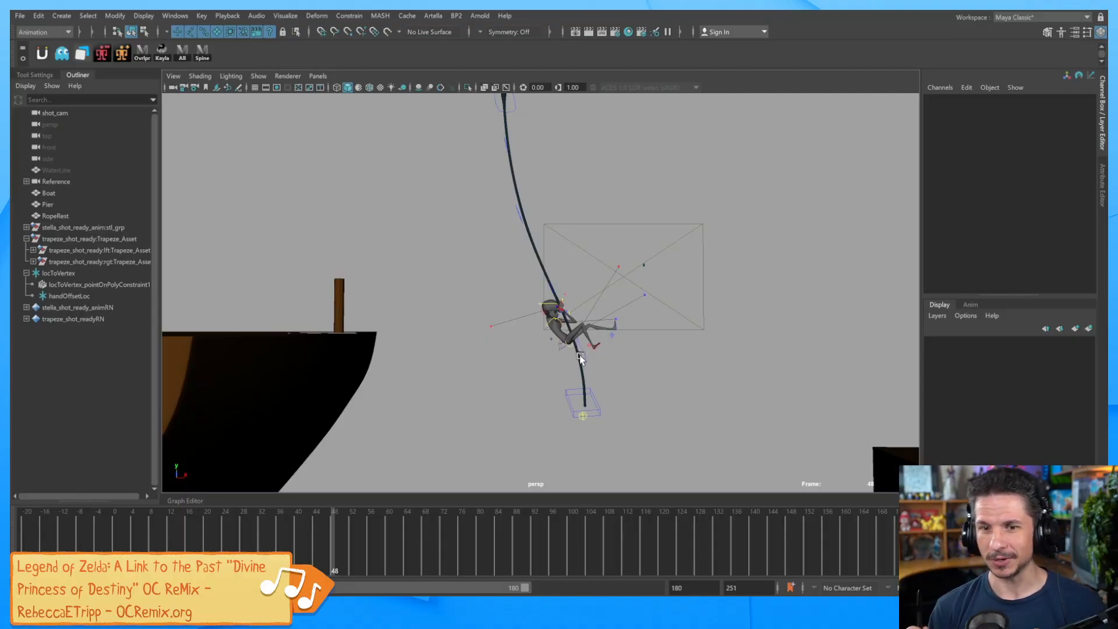
Reopen the most recent scene without saving, skipping the missing texture, and maximize persp.
click(19, 16)
mouse_move(107, 374)
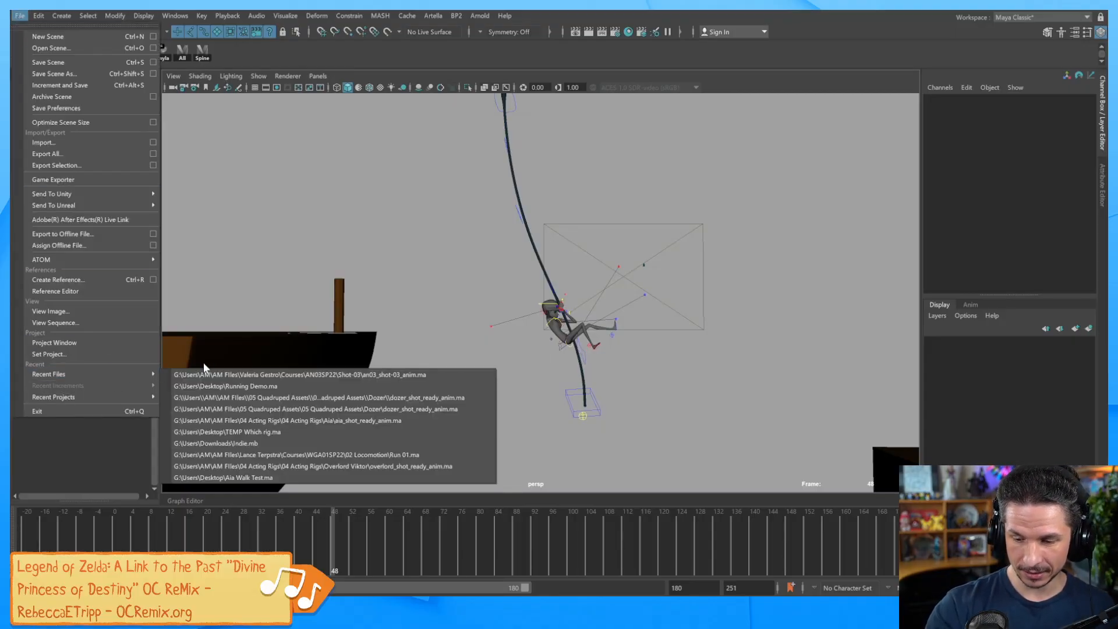
click(239, 376)
click(555, 317)
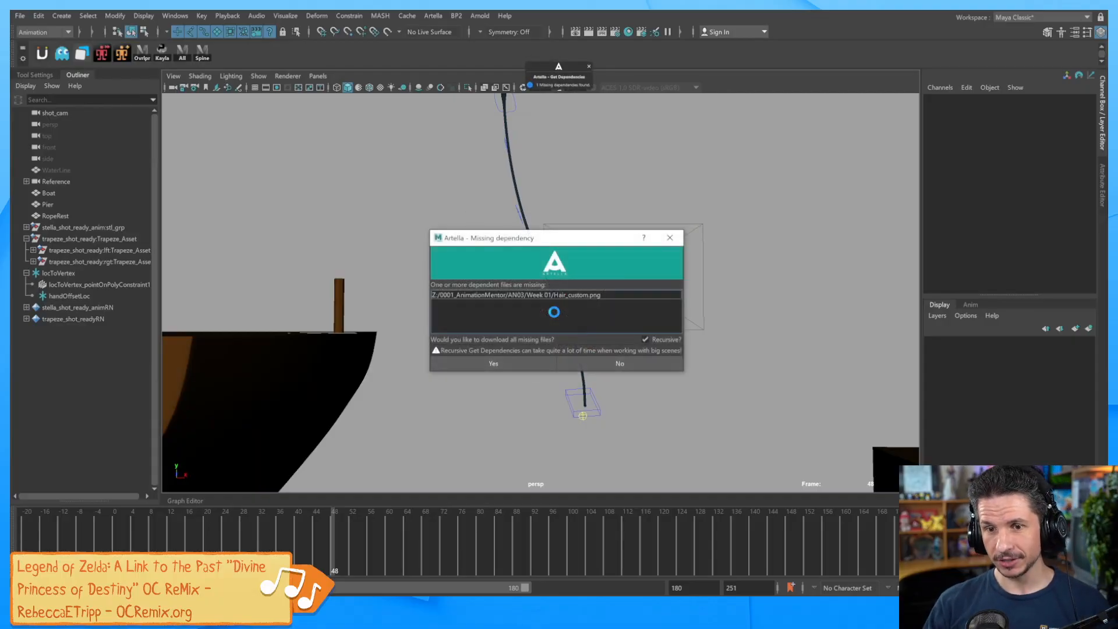
click(607, 364)
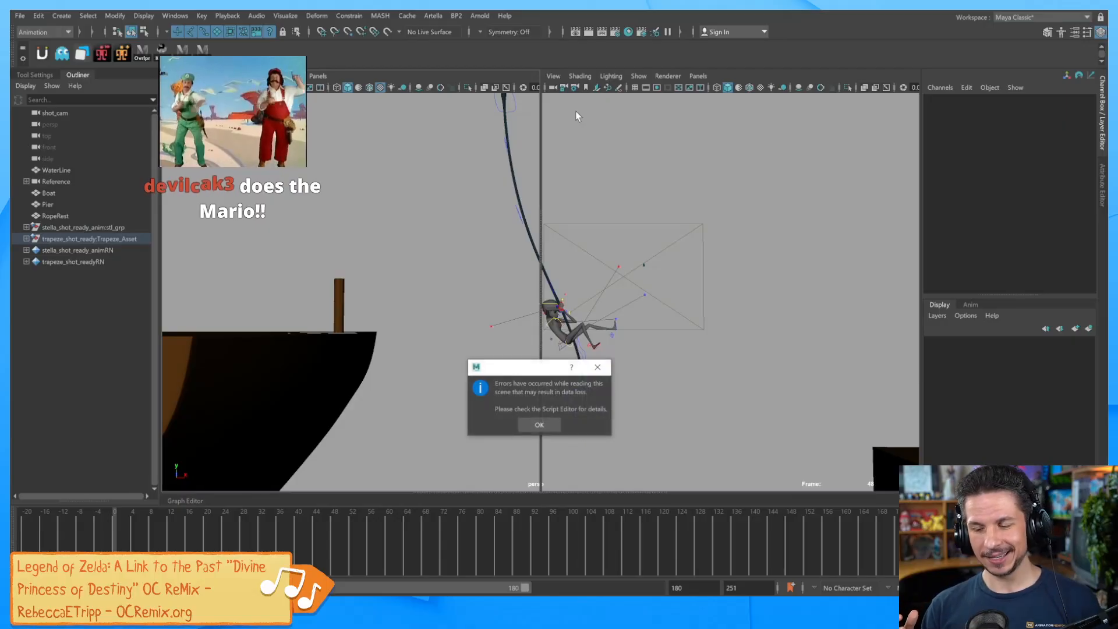
click(539, 424)
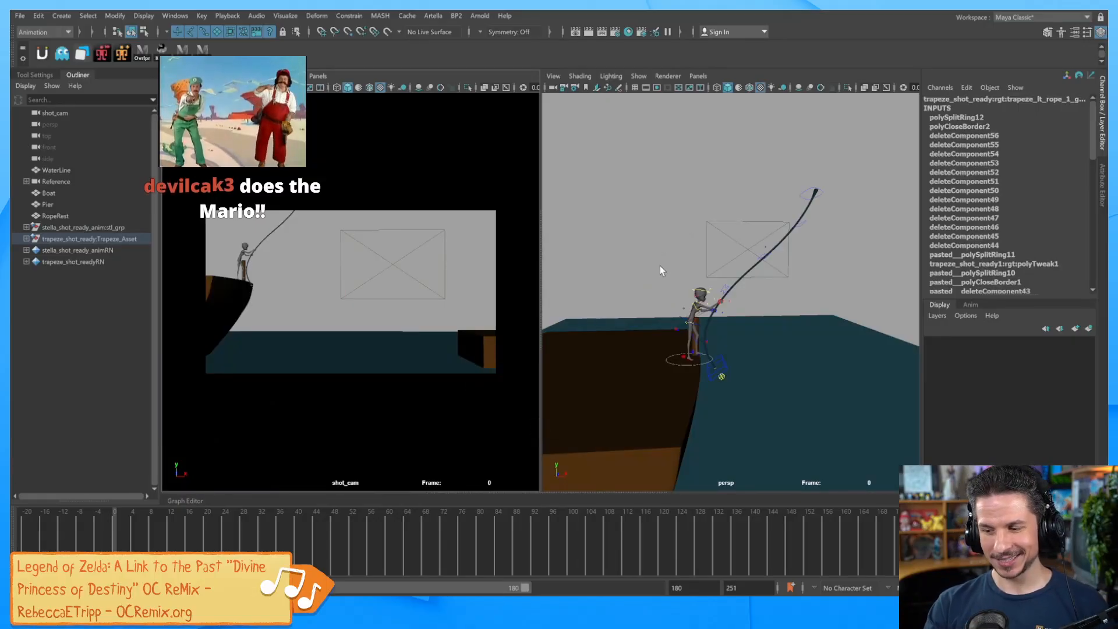
click(661, 268)
key(space)
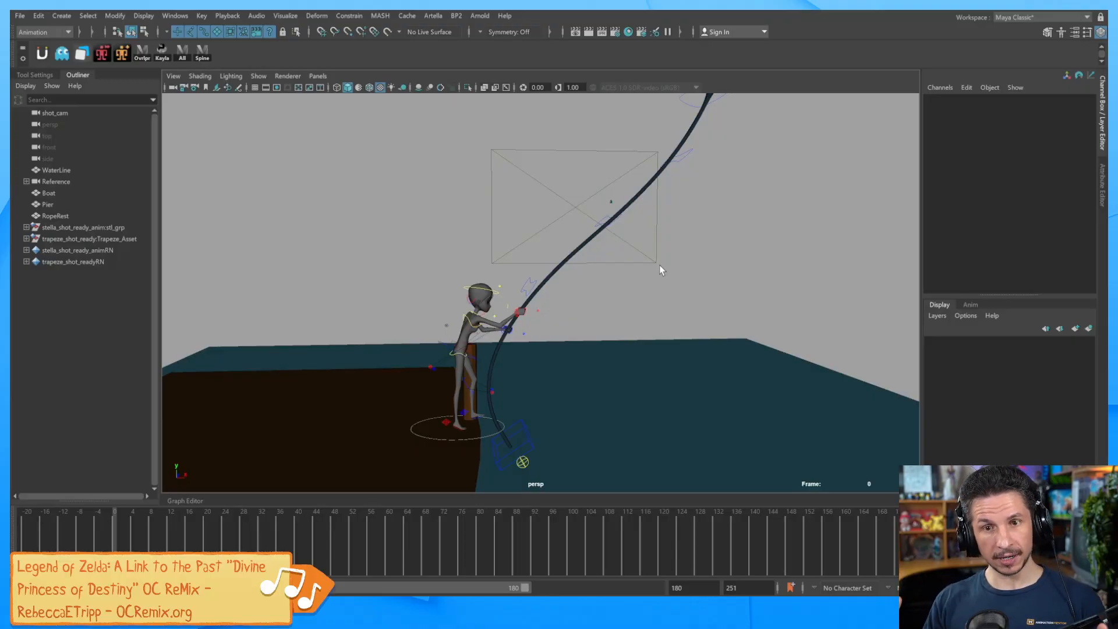
Orbit over the boat and hide the WaterLine water plane with Ctrl+H.
alt+drag(659, 270, 712, 302)
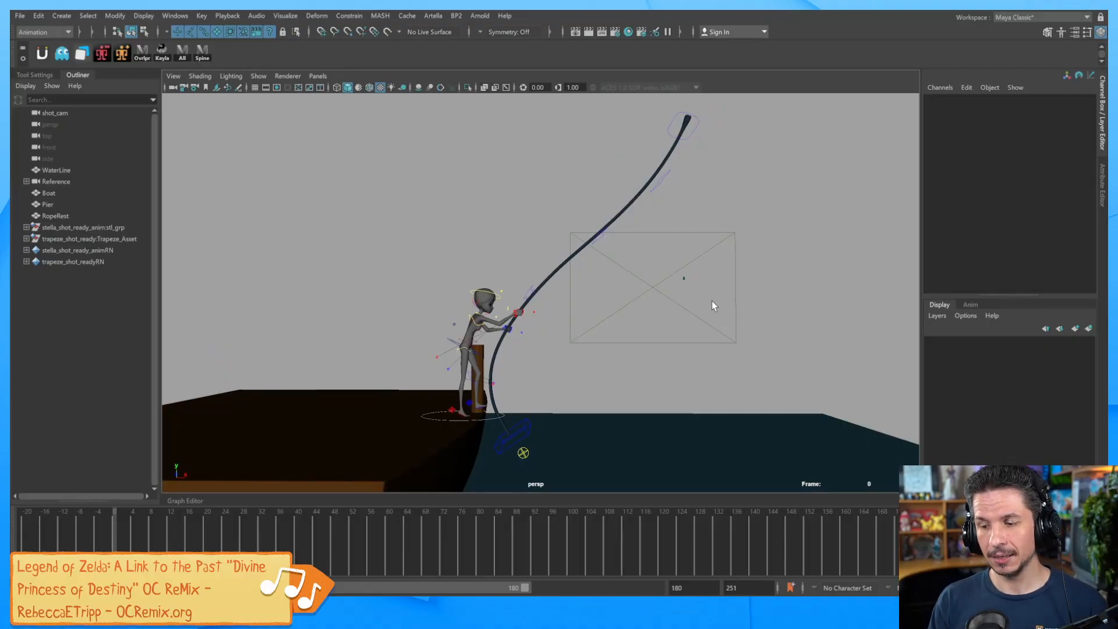
alt+drag(712, 301, 631, 304)
click(679, 316)
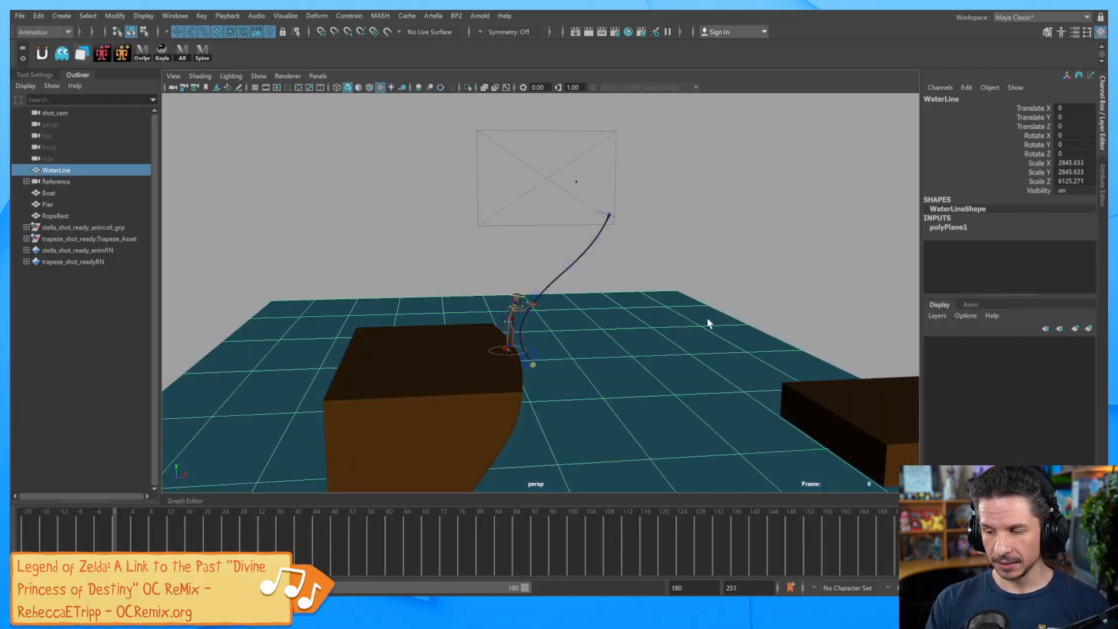
key(ctrl+h)
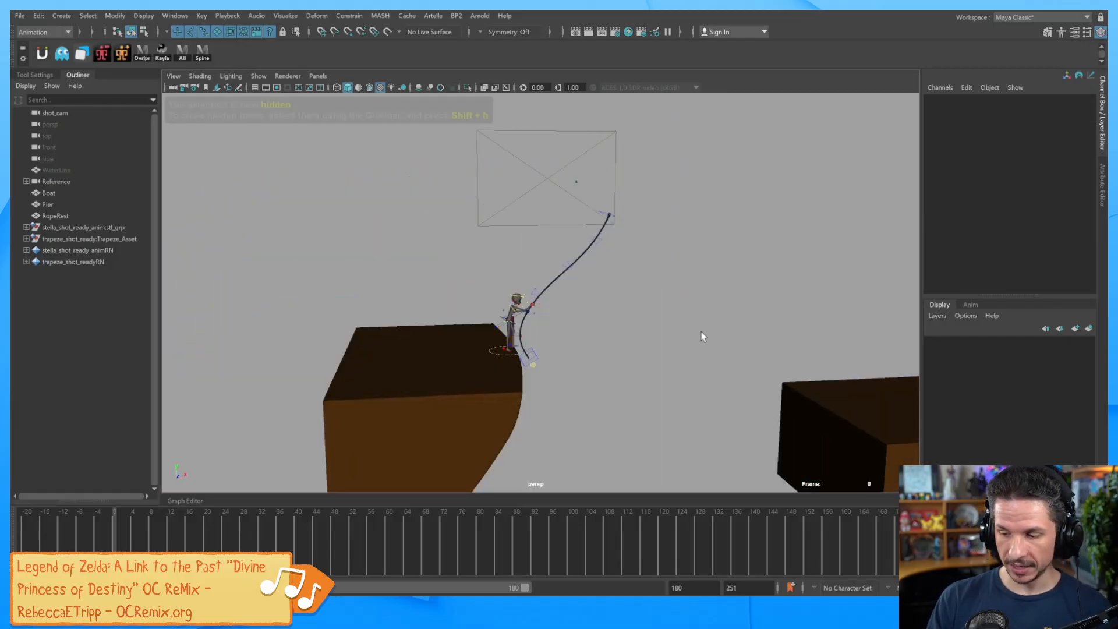
click(61, 16)
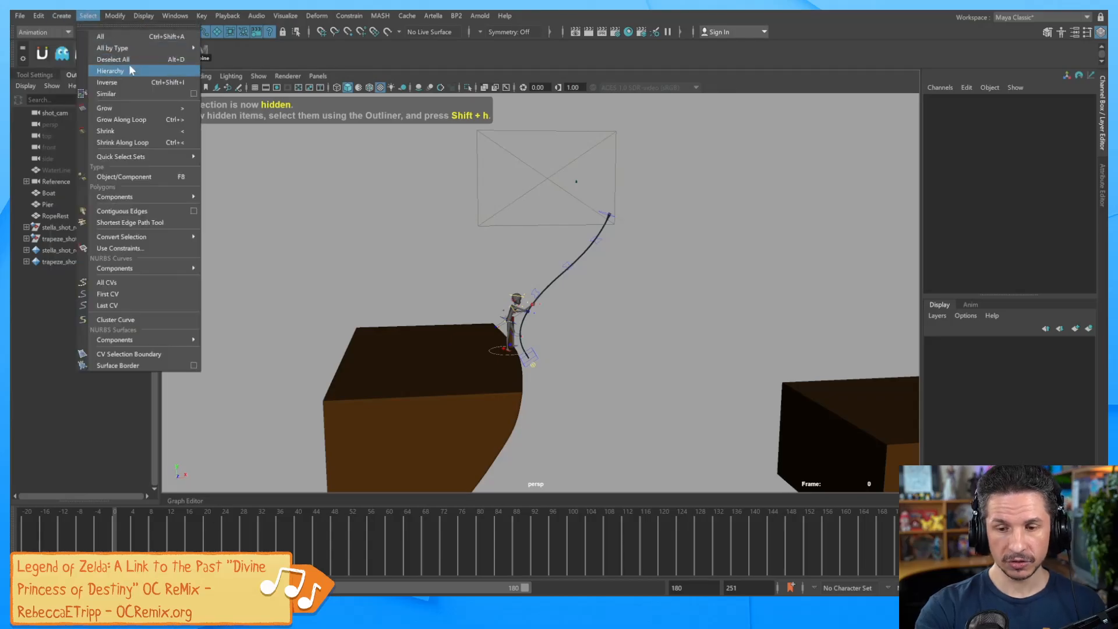
mouse_move(125, 104)
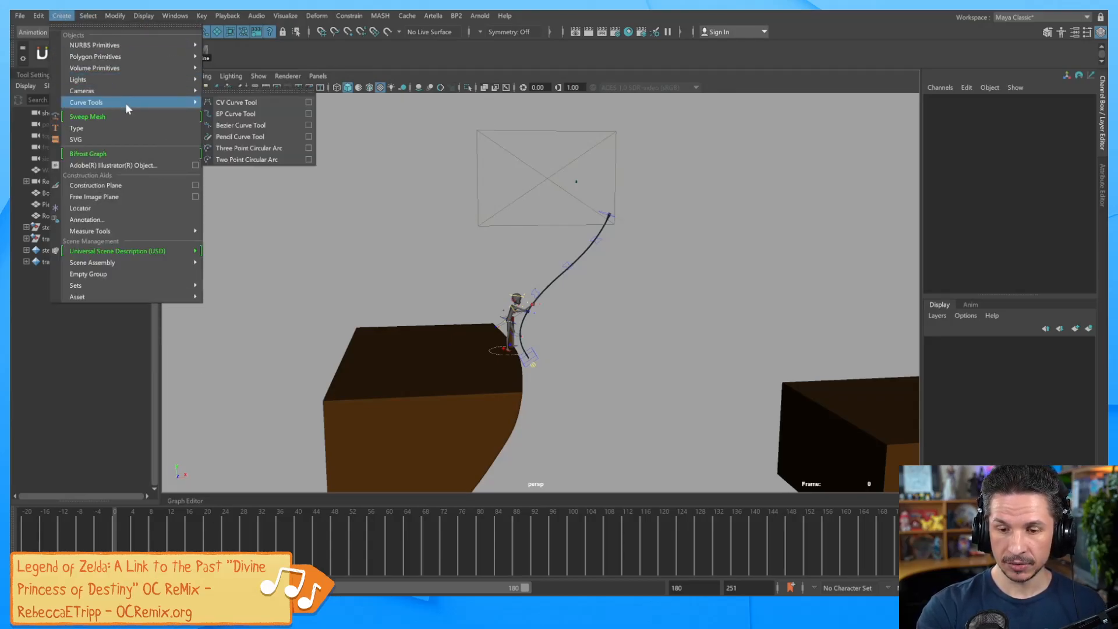
Draw a winding nine-point CV curve looping between the two boxes.
click(249, 103)
alt+drag(724, 217, 599, 282)
click(578, 247)
click(666, 285)
click(578, 353)
click(513, 415)
click(620, 457)
click(704, 413)
click(693, 322)
click(693, 238)
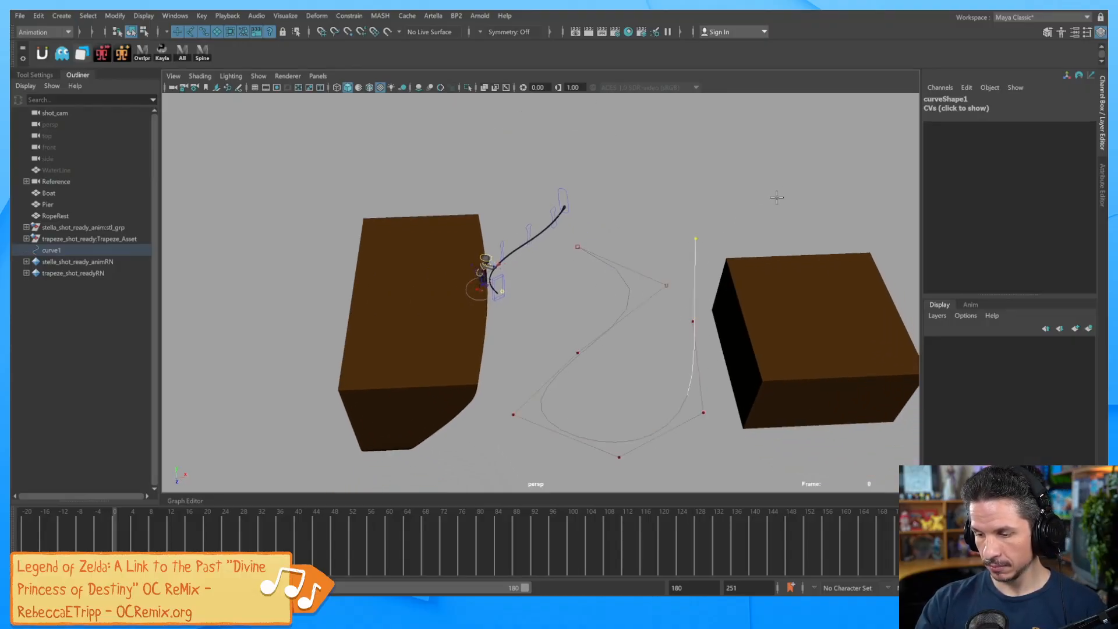
click(779, 198)
key(Return)
Create a polygon sphere and scale it up uniformly to 65.061.
alt+drag(627, 329, 675, 373)
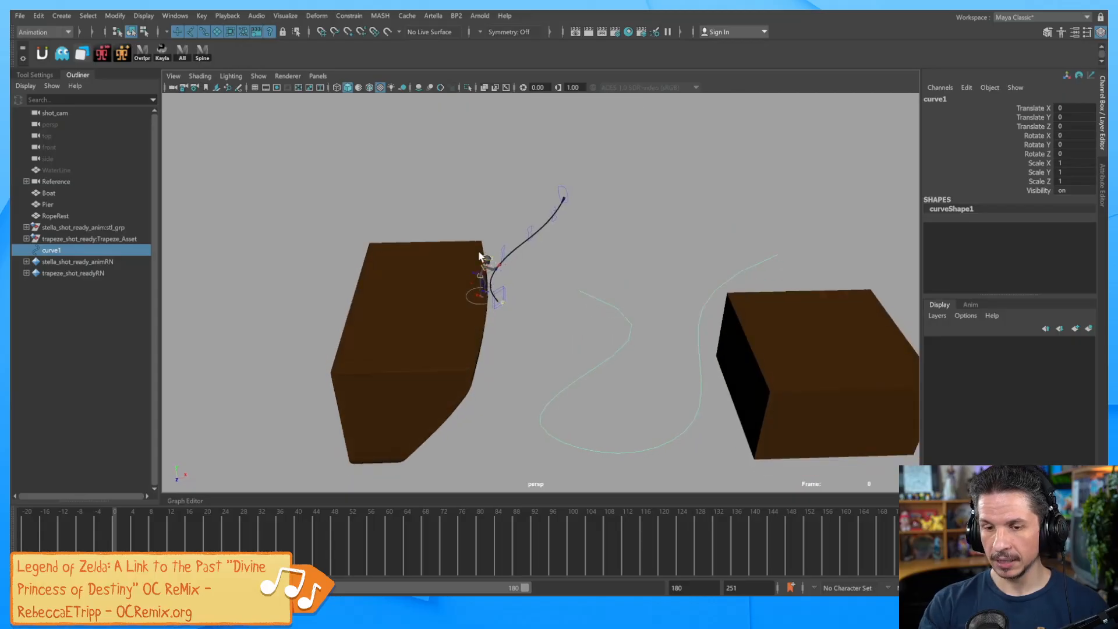
click(61, 15)
mouse_move(126, 57)
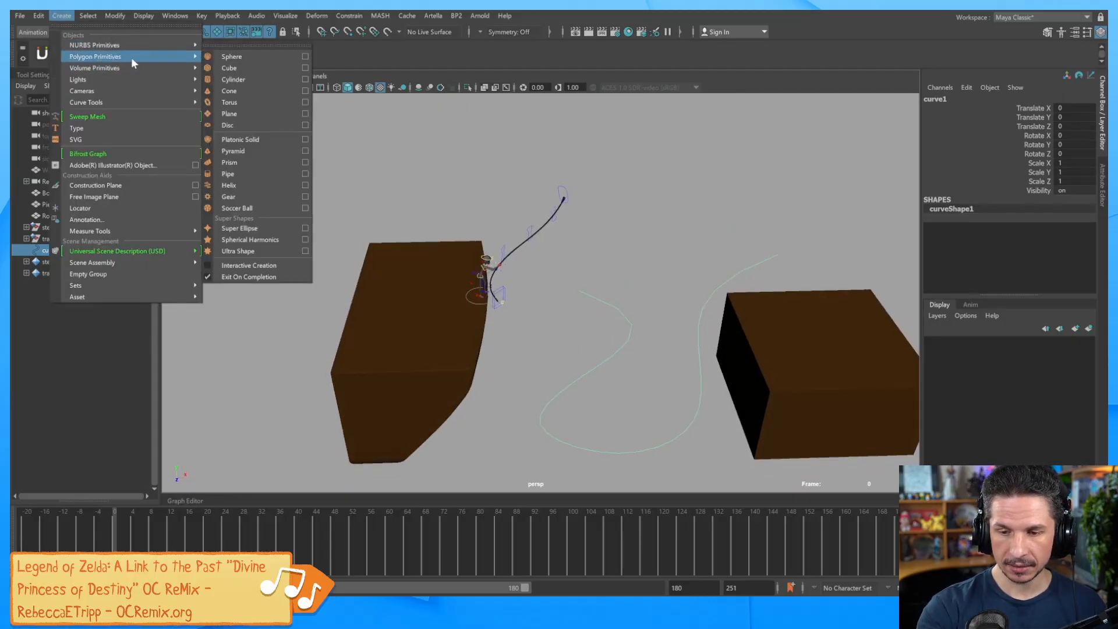
click(251, 57)
drag(526, 369, 561, 366)
key(w)
Select curve1 as the path, then add pSphere1 to the selection.
click(631, 321)
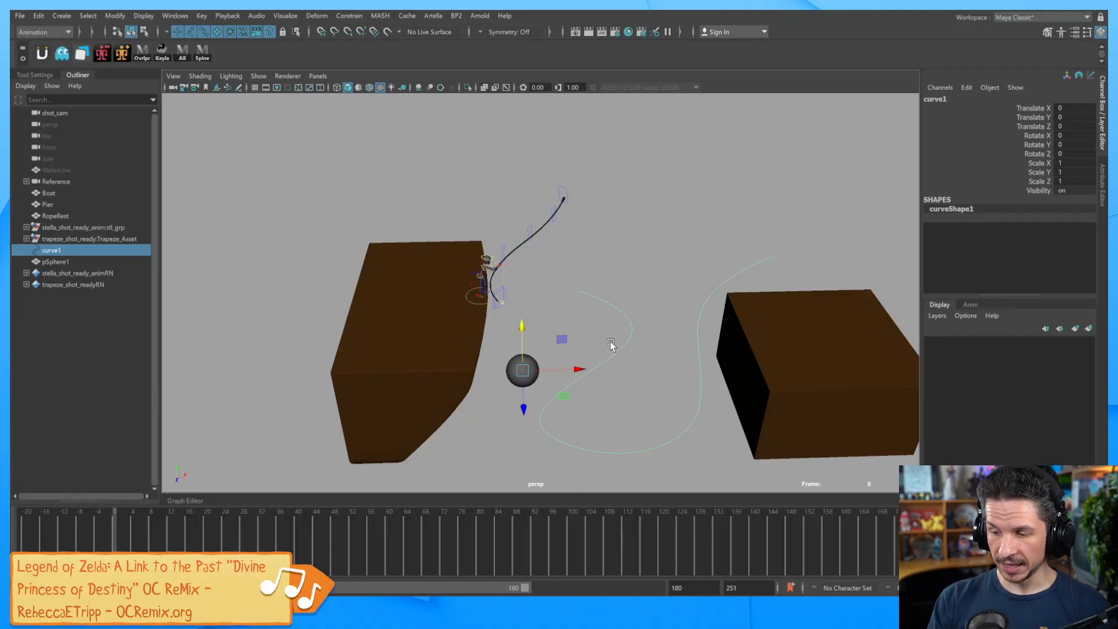
click(538, 355)
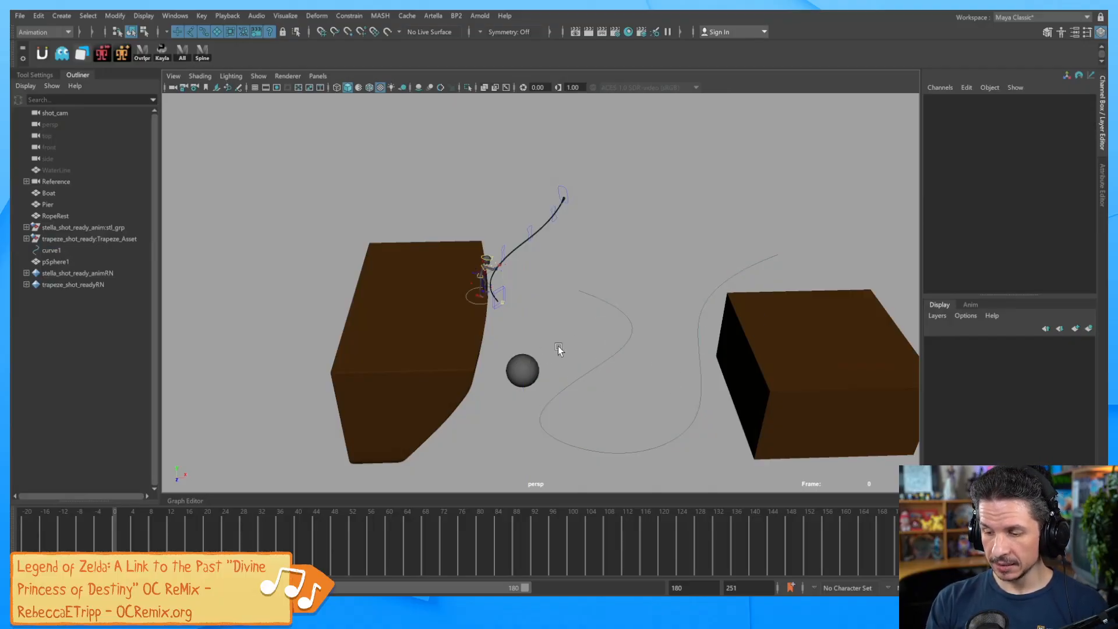
click(610, 366)
shift+click(537, 362)
Attach the test sphere to curve1 as a motion path and scrub to watch it travel.
click(351, 15)
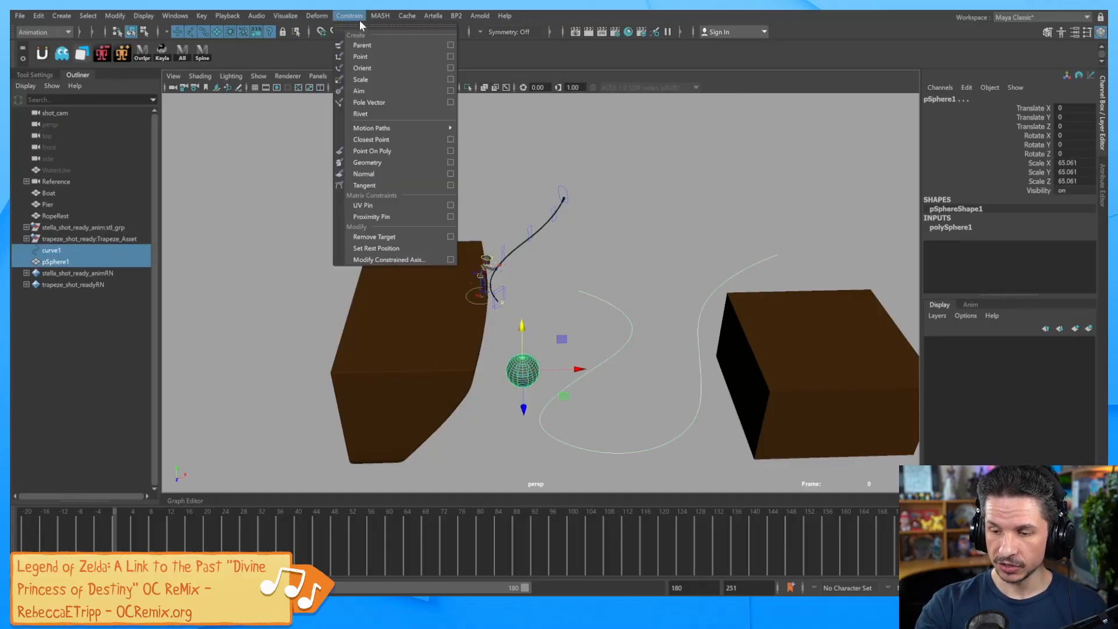
mouse_move(417, 135)
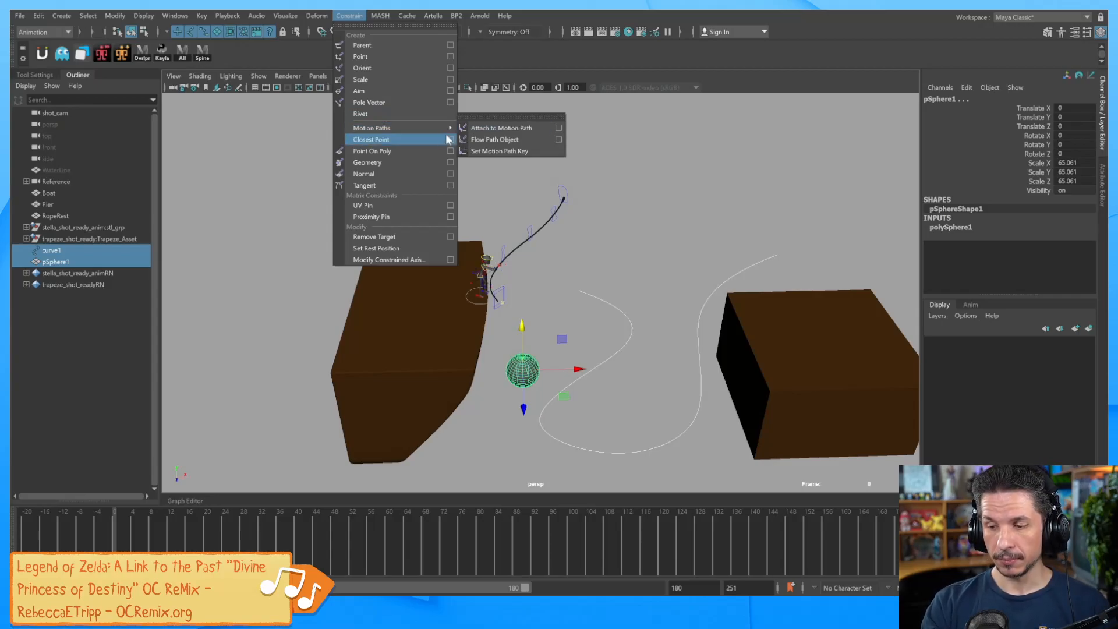
click(529, 127)
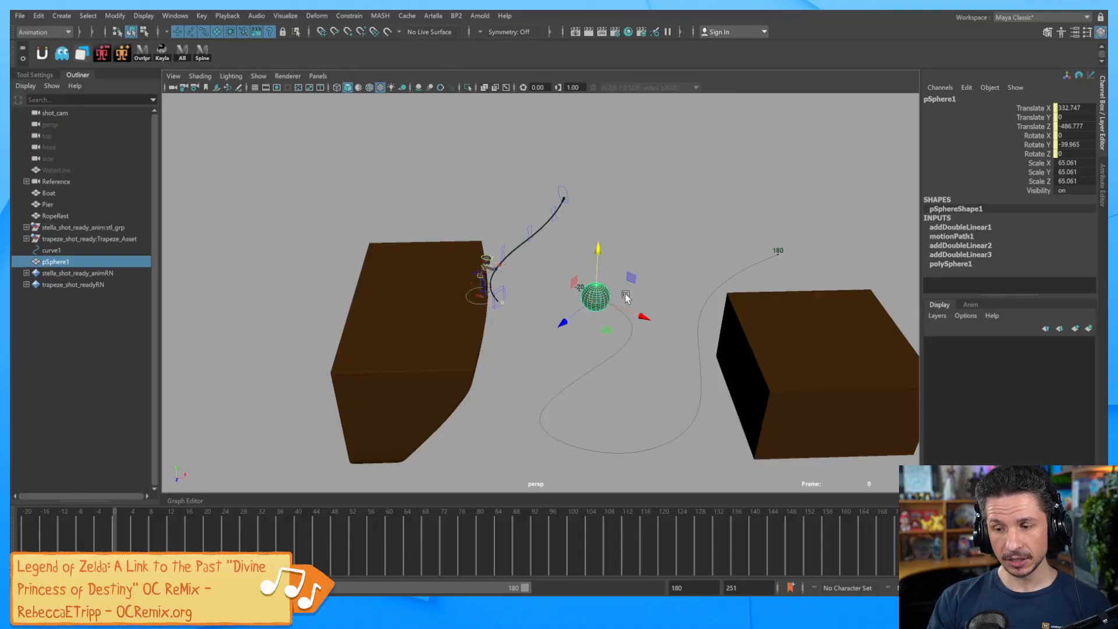
drag(82, 529, 202, 511)
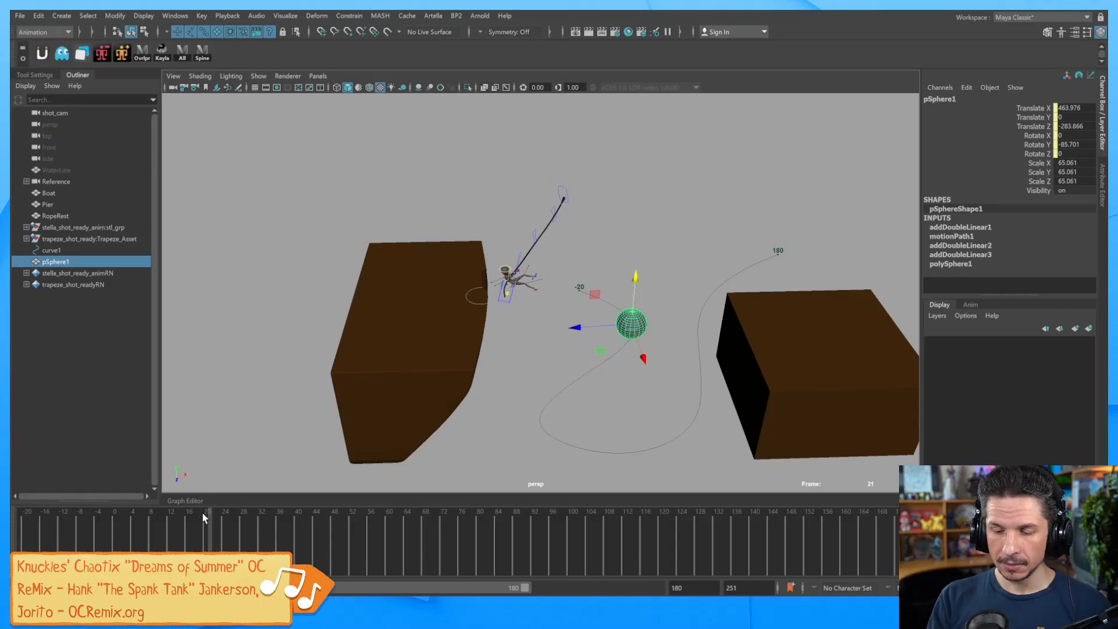
drag(202, 512, 573, 518)
drag(754, 401, 792, 396)
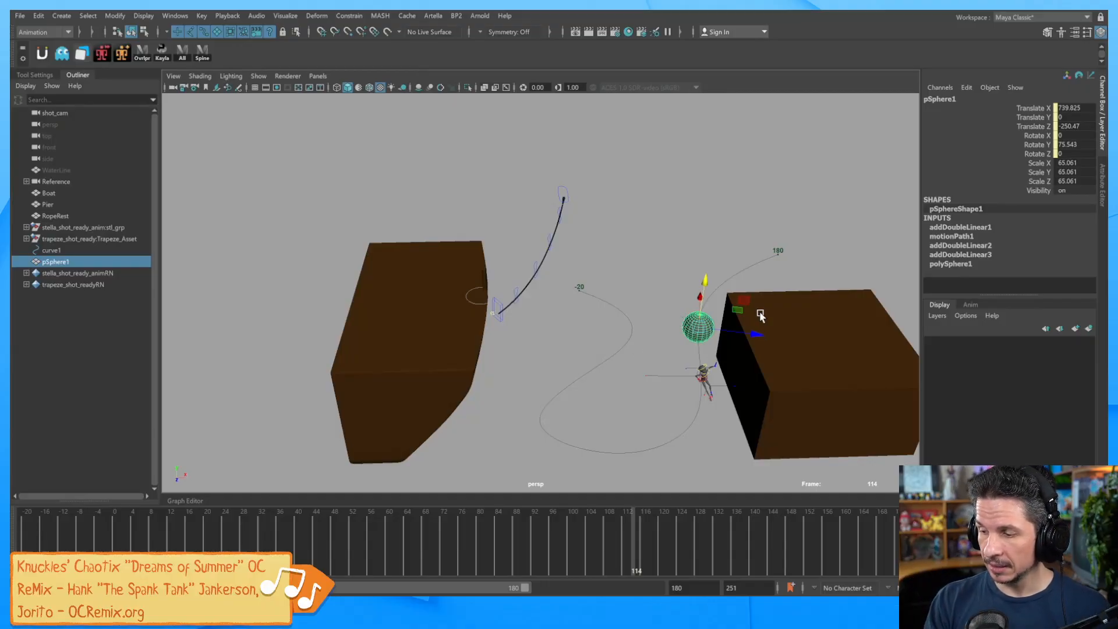
Delete the motionPath1 U Value keys and drag U Value to about 0.51.
double_click(970, 236)
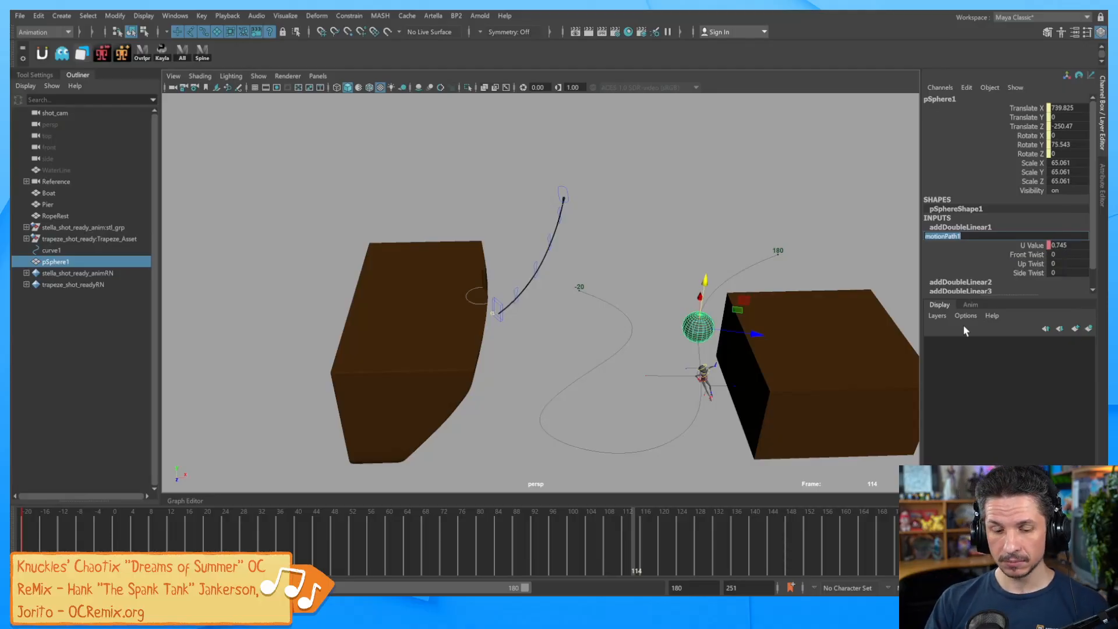
click(24, 531)
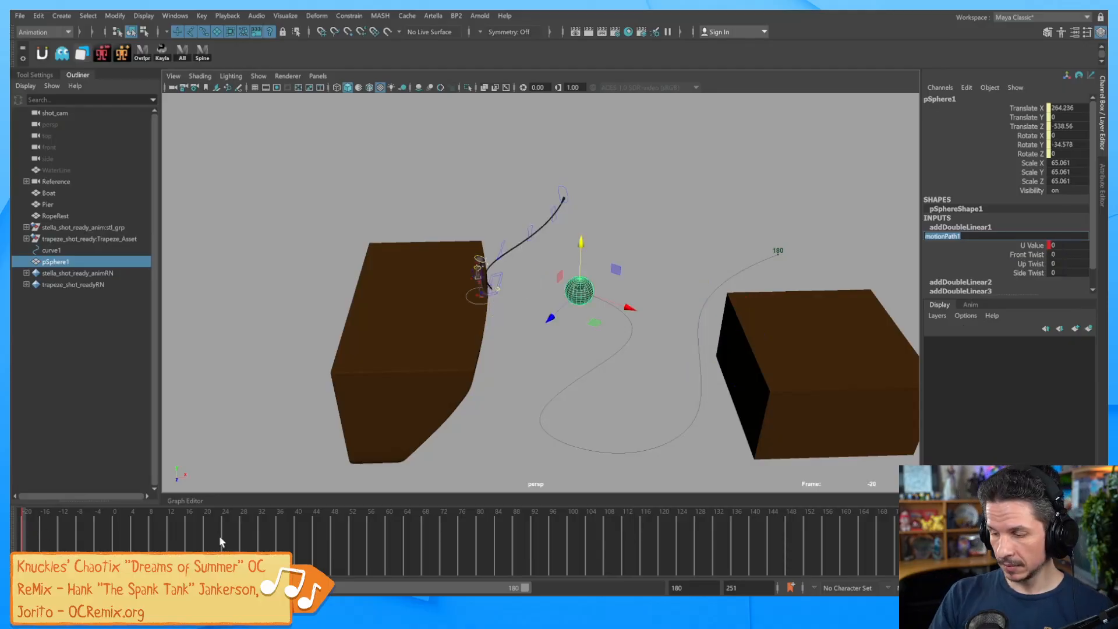
key(period)
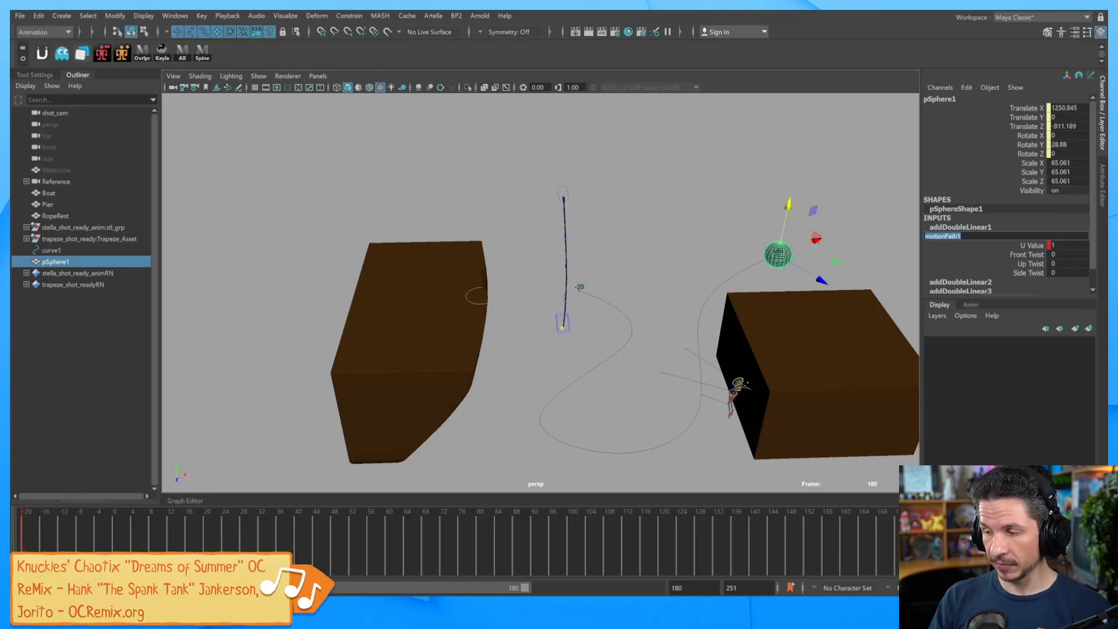
click(1040, 246)
right_click(1040, 246)
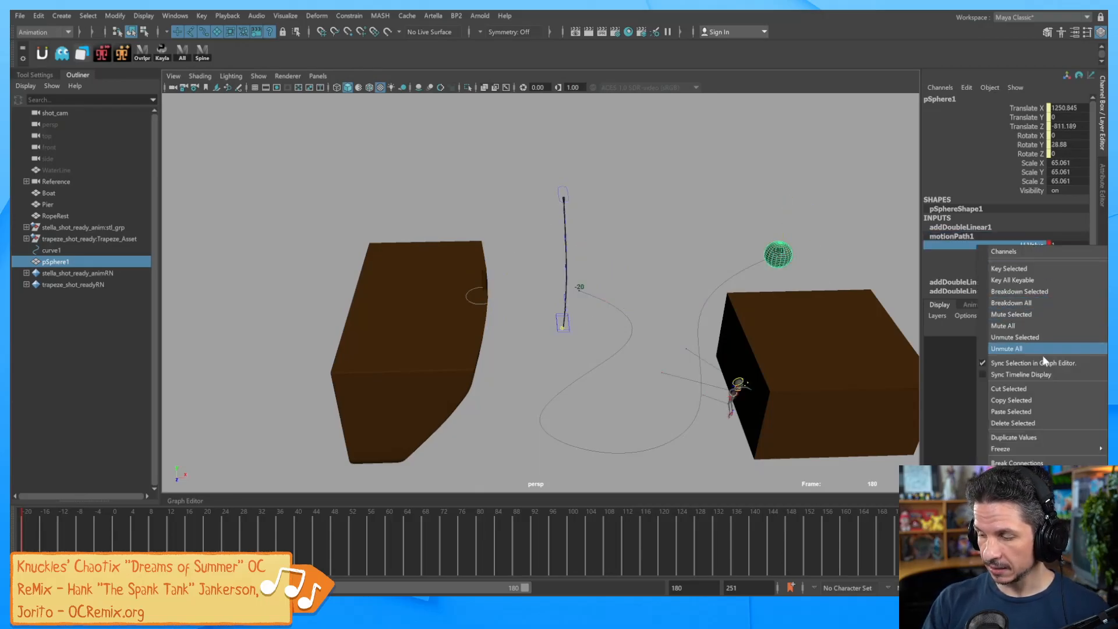
click(1025, 423)
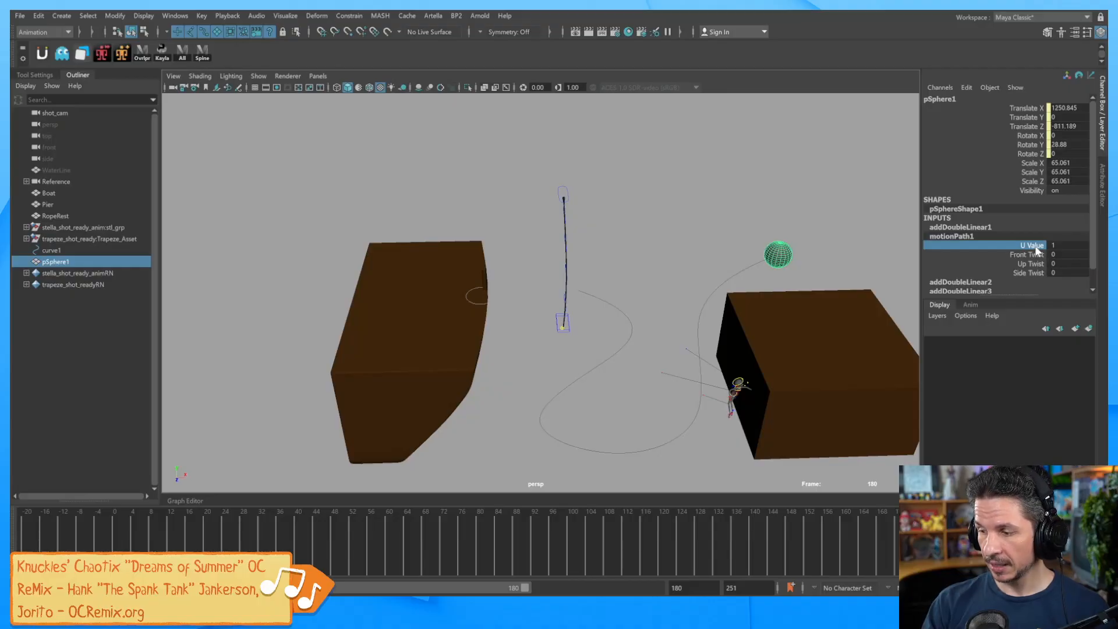
mouse_move(852, 267)
middle_down()
mouse_move(874, 260)
mouse_move(852, 258)
mouse_move(862, 257)
middle_up()
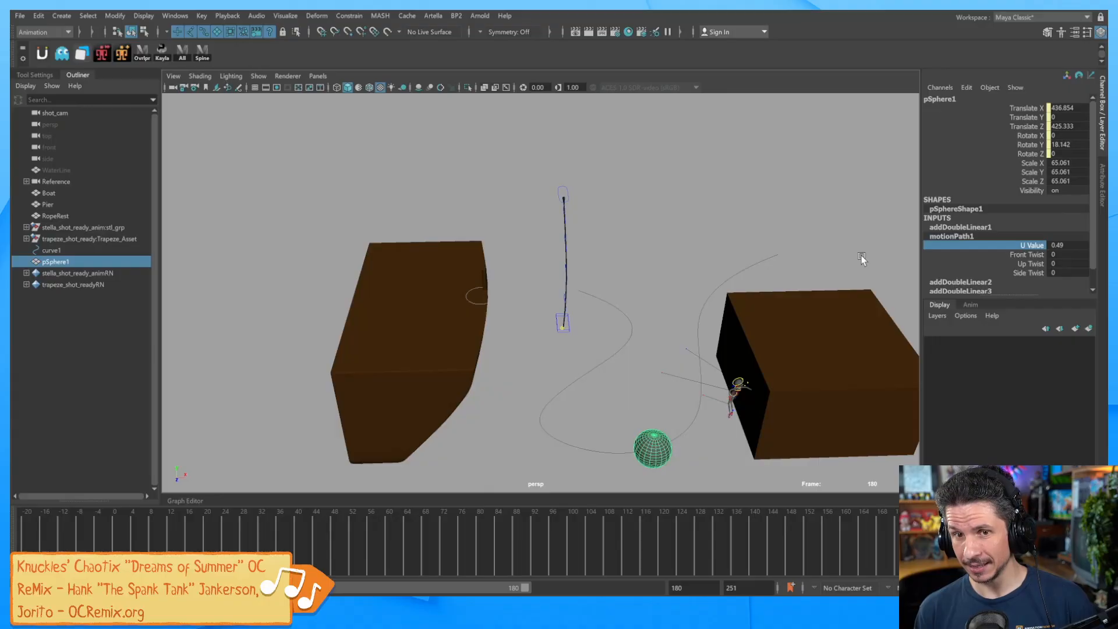
Delete curve1 and pSphere1, then select the rope geometry.
click(623, 396)
drag(620, 392, 762, 327)
key(Delete)
click(521, 302)
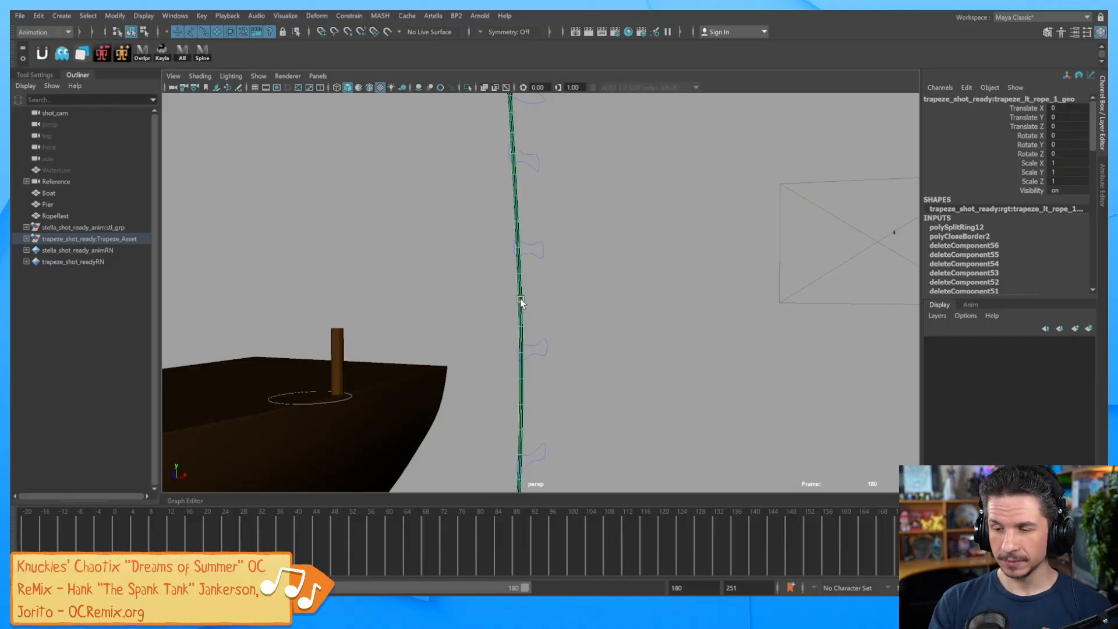
Tear off and close the Modify > Convert menu, then put the rope into edge selection.
alt+drag(521, 303, 582, 286)
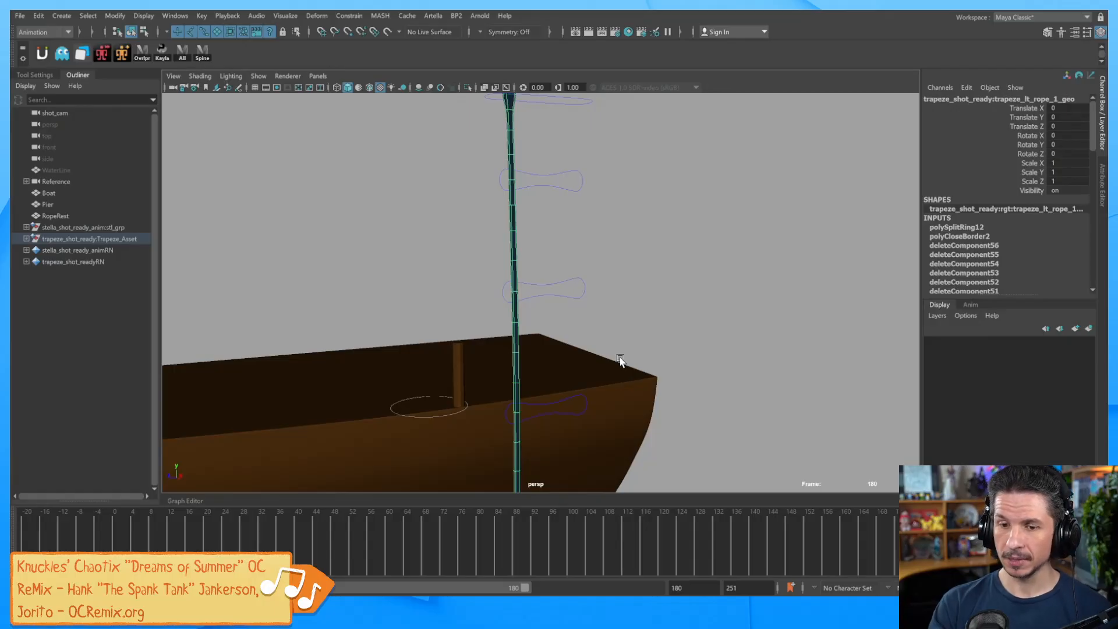
click(115, 16)
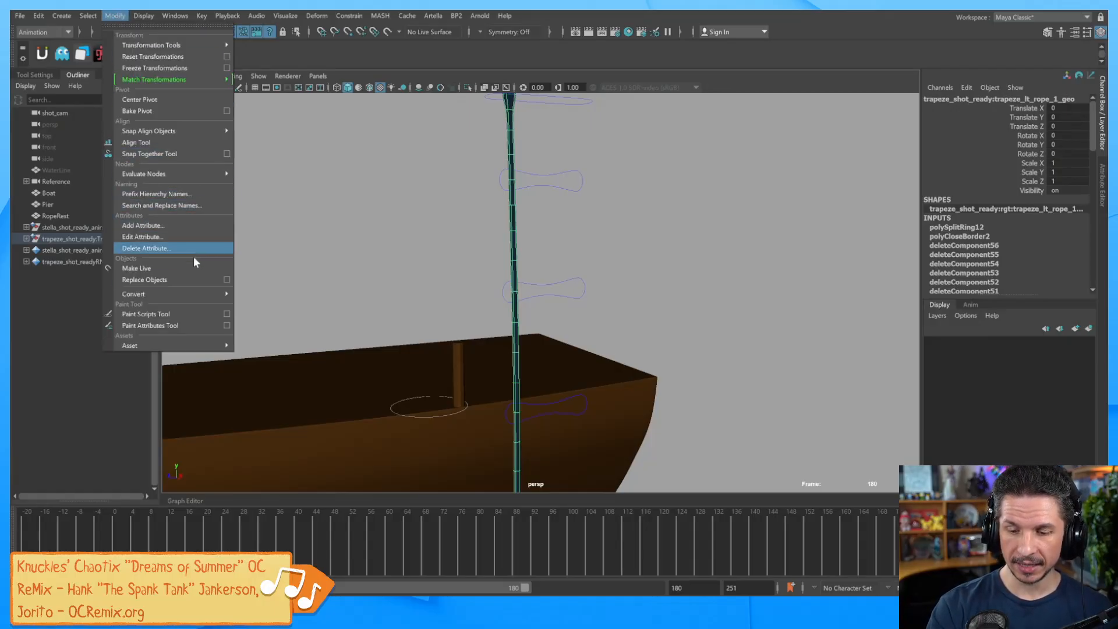
mouse_move(191, 295)
click(309, 283)
drag(309, 278, 823, 120)
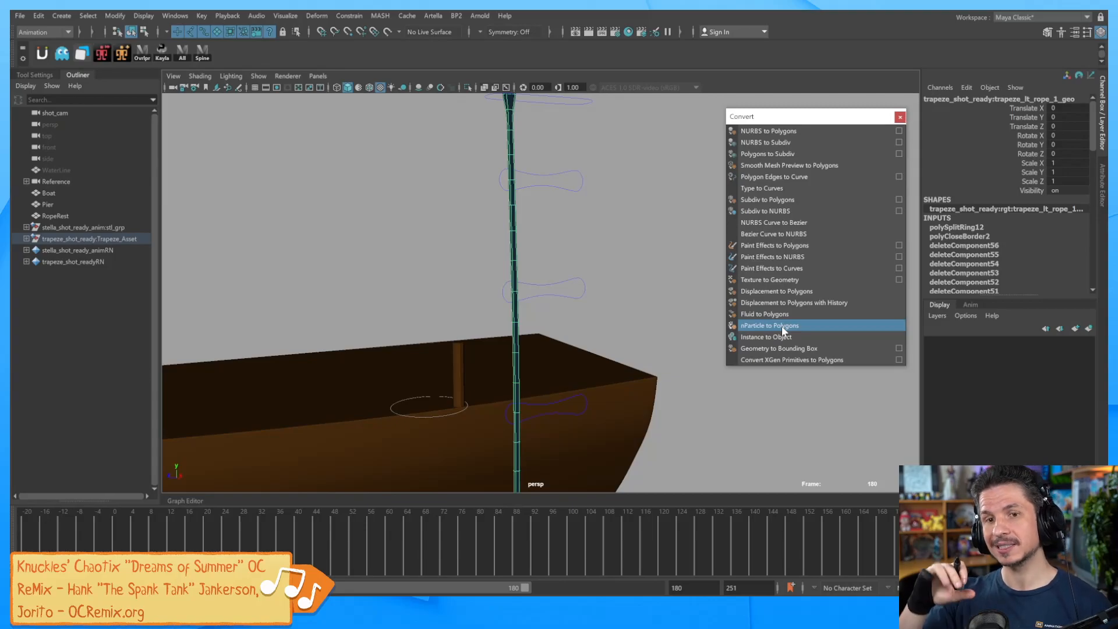
click(900, 117)
alt+drag(534, 209, 580, 291)
scroll(724, 302, up, 4)
right_drag(524, 271, 524, 239)
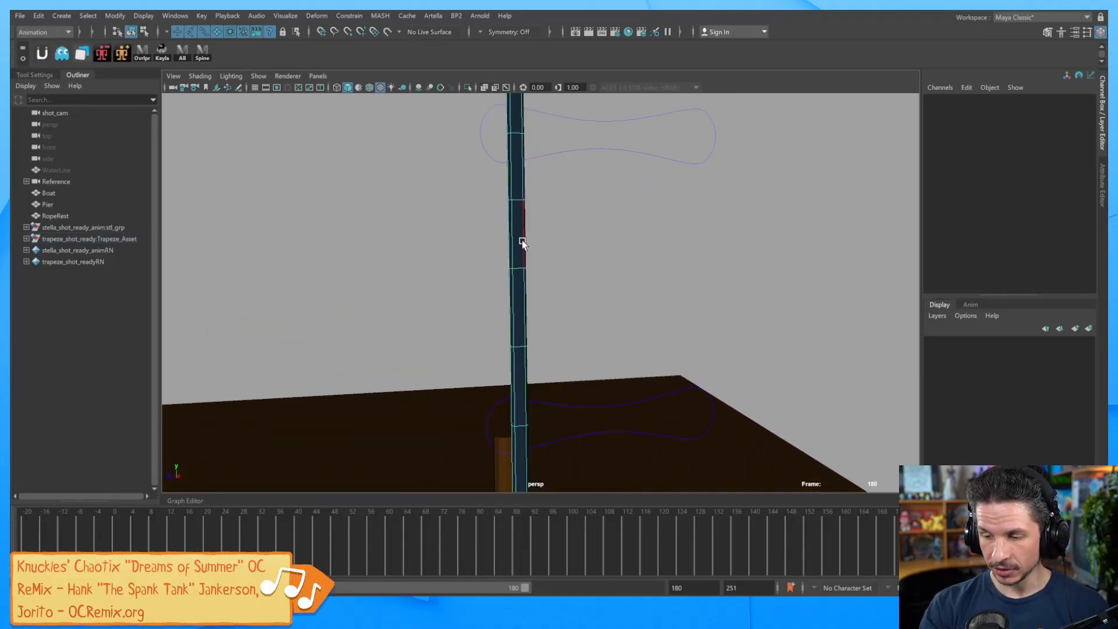
Select the rope's vertical edge line from its top end down to its bottom end.
click(523, 238)
alt+drag(555, 121, 611, 322)
ctrl+drag(473, 216, 519, 236)
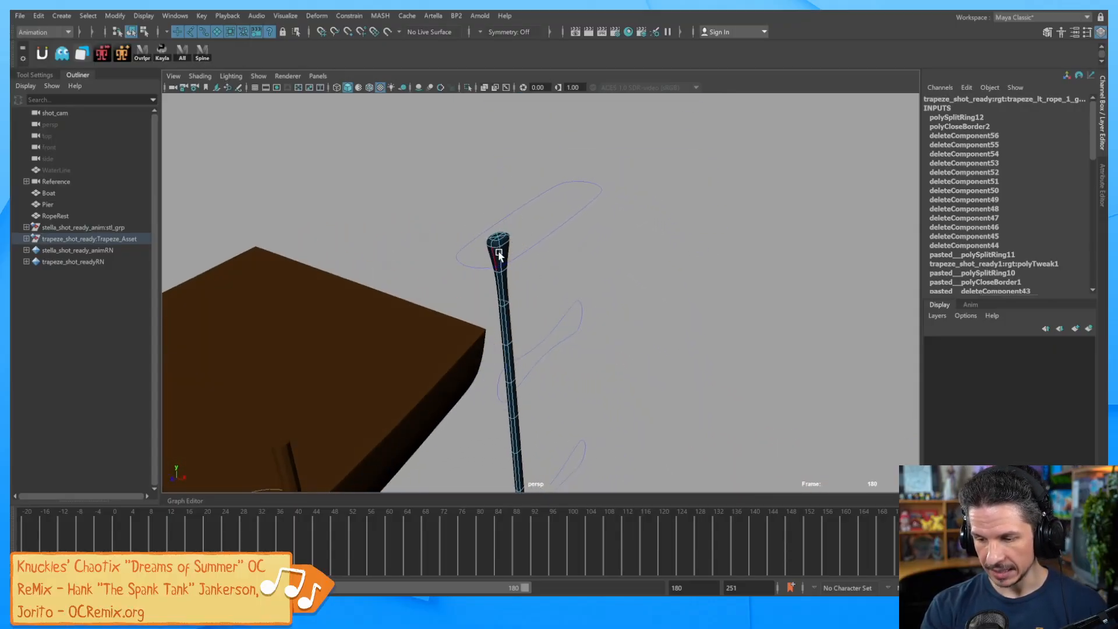
scroll(543, 357, down, 3)
alt+middle_drag(598, 357, 615, 177)
alt+middle_drag(594, 406, 600, 336)
alt+drag(599, 334, 611, 297)
alt+middle_drag(599, 399, 592, 226)
alt+right_drag(592, 226, 769, 275)
alt+drag(682, 287, 581, 278)
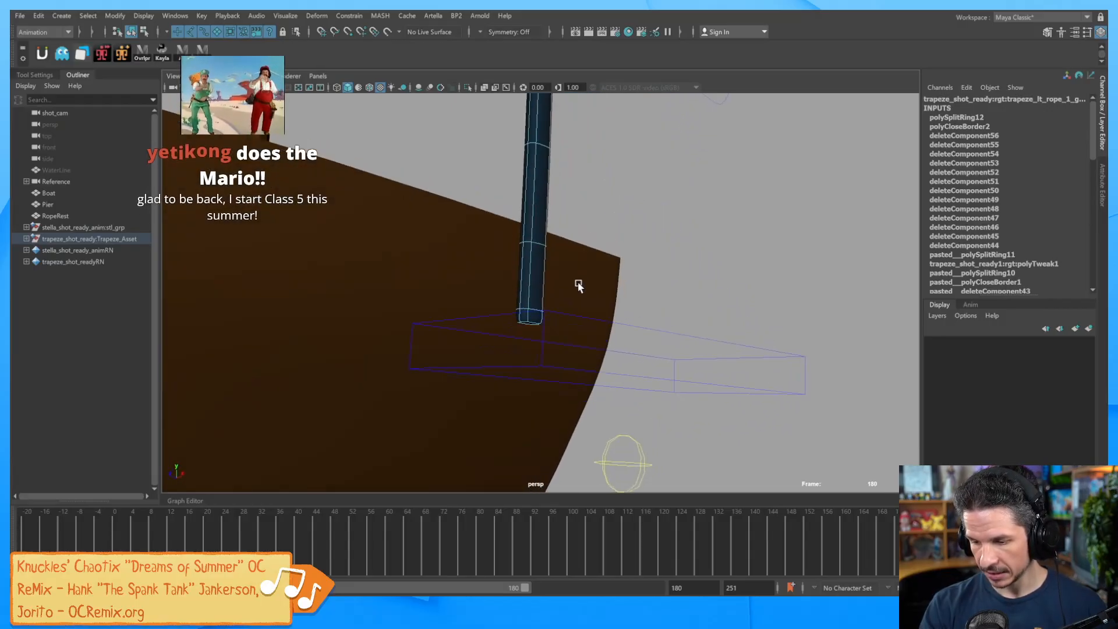
scroll(662, 267, down, 2)
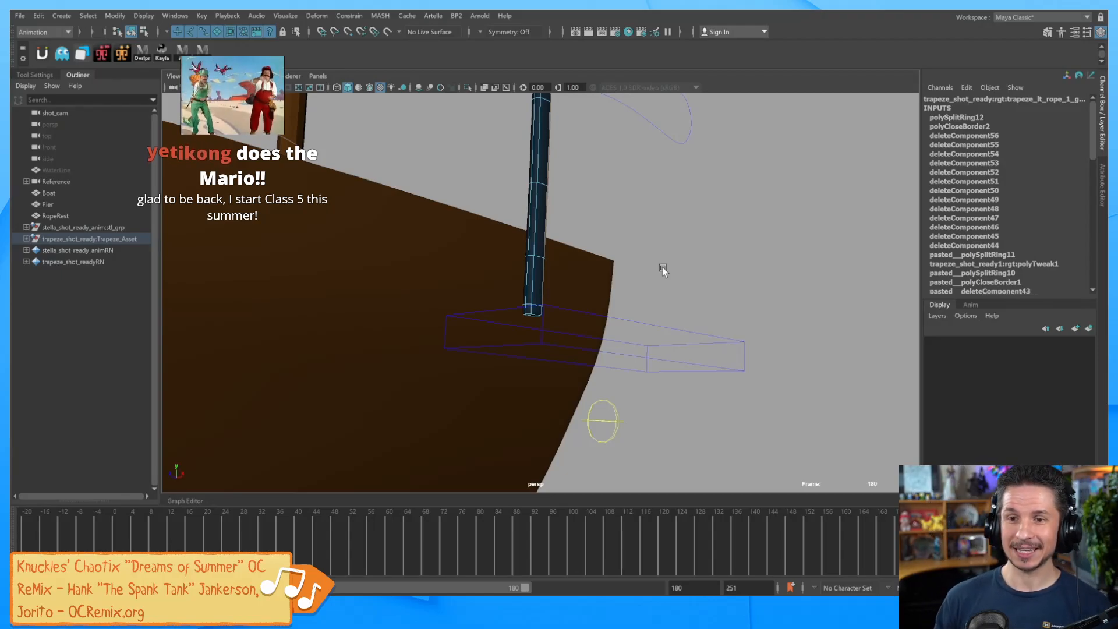
alt+drag(662, 267, 575, 238)
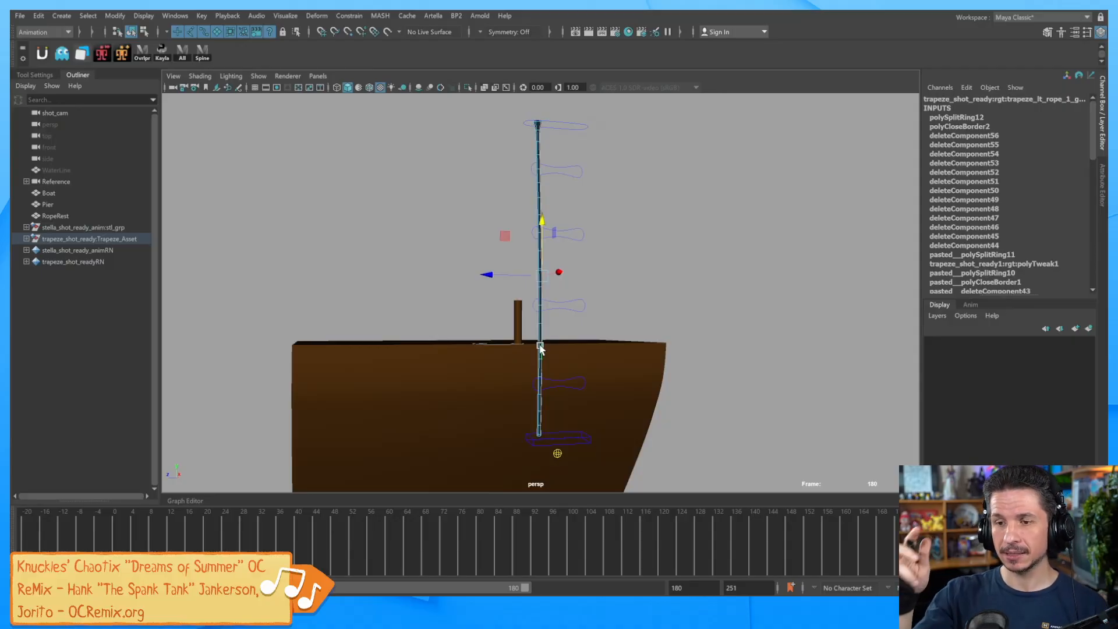
alt+drag(579, 276, 634, 271)
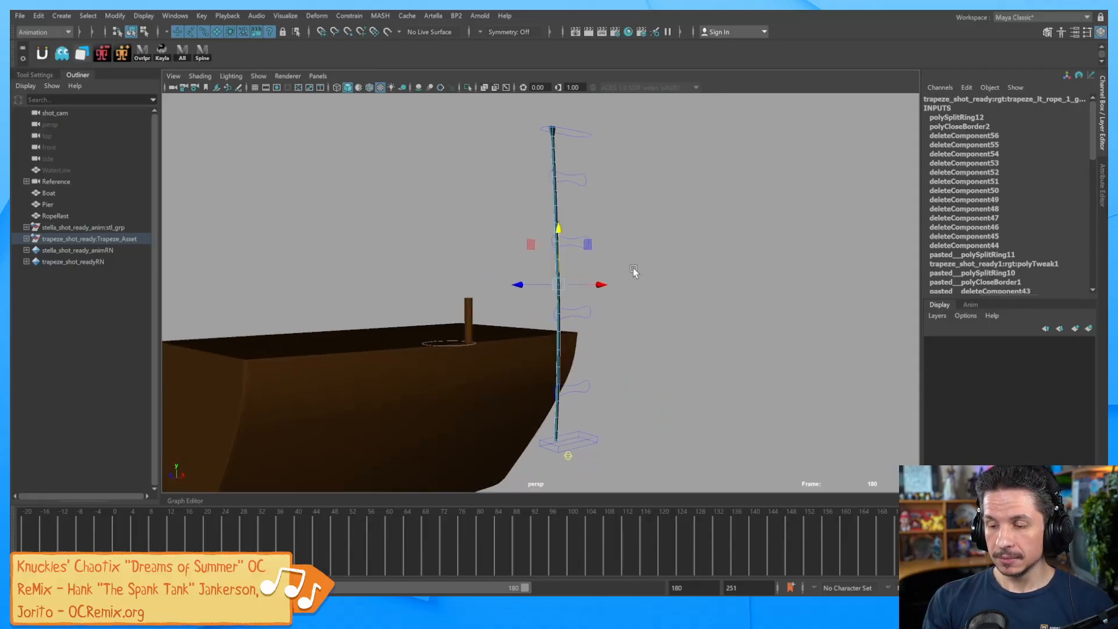
Convert the selected rope edges into a curve with Polygon Edges to Curve.
click(115, 16)
mouse_move(194, 295)
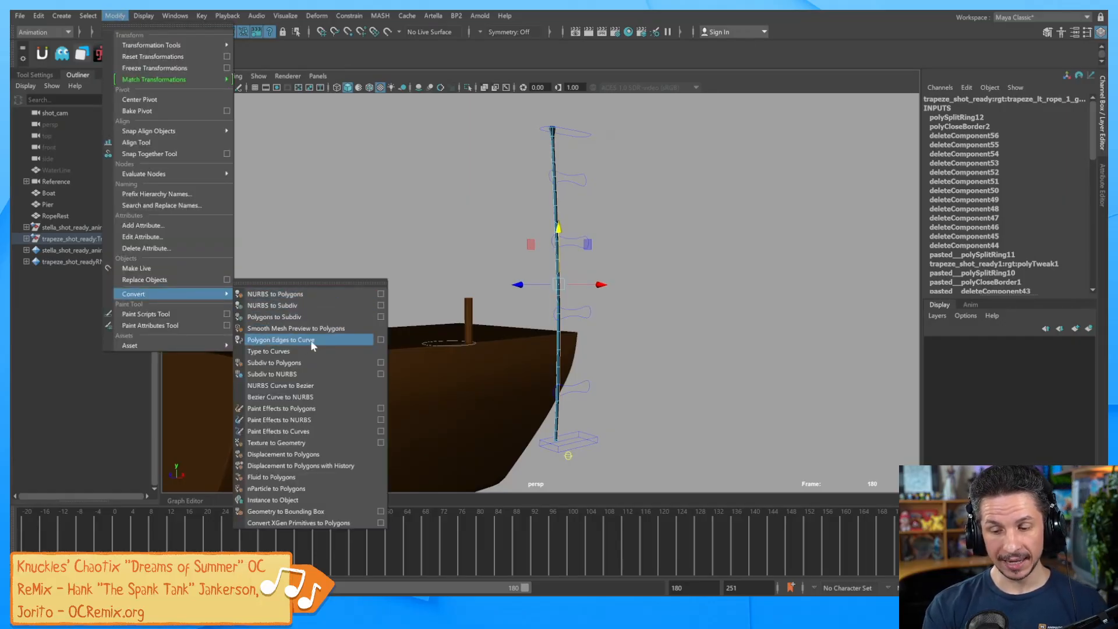
click(348, 340)
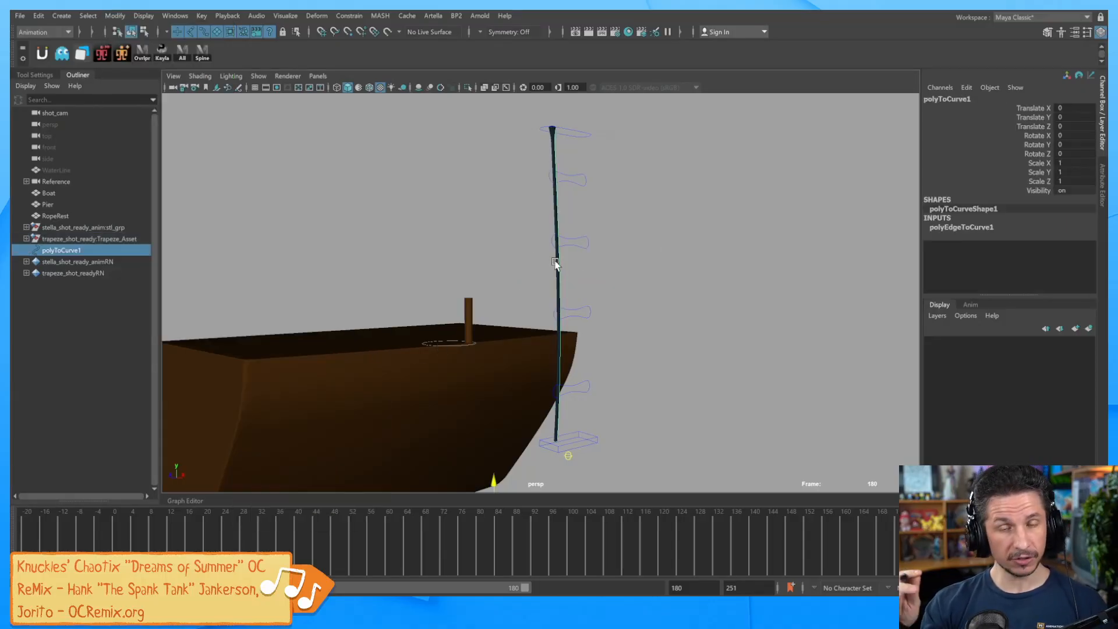
Offset the new polyToCurve1 along Z away from the rope to inspect it.
mouse_move(514, 308)
alt+mouse_down()
mouse_move(603, 316)
mouse_move(494, 314)
alt+mouse_up()
alt+drag(670, 303, 637, 352)
alt+middle_drag(637, 352, 674, 308)
drag(516, 377, 545, 383)
alt+drag(653, 353, 589, 347)
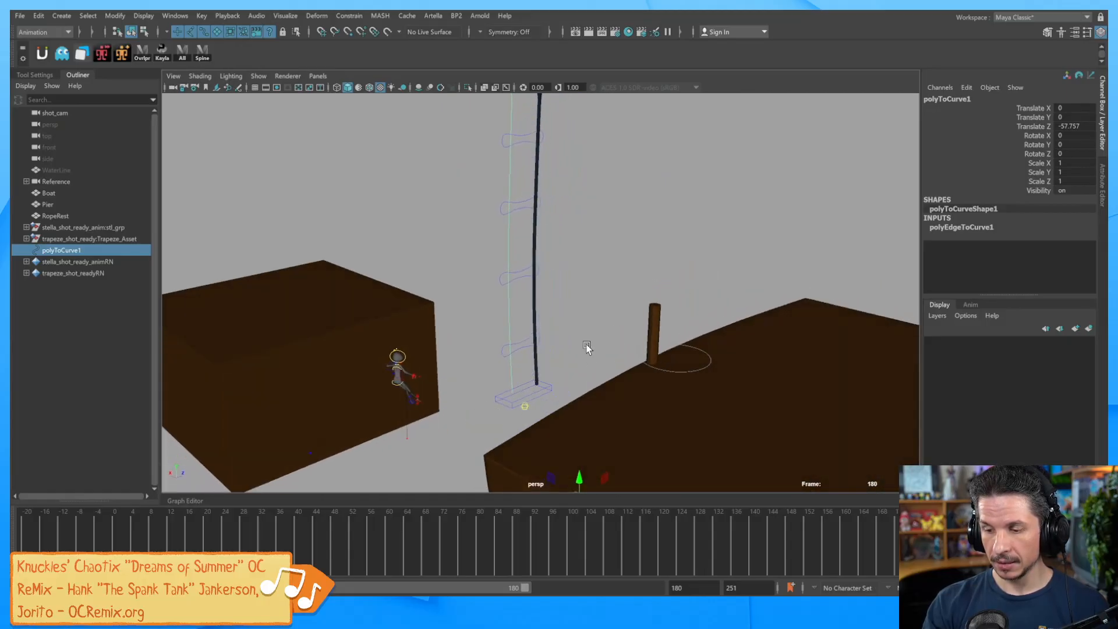
Select polyToCurve1 and reset its Translate Z to 0.
click(533, 290)
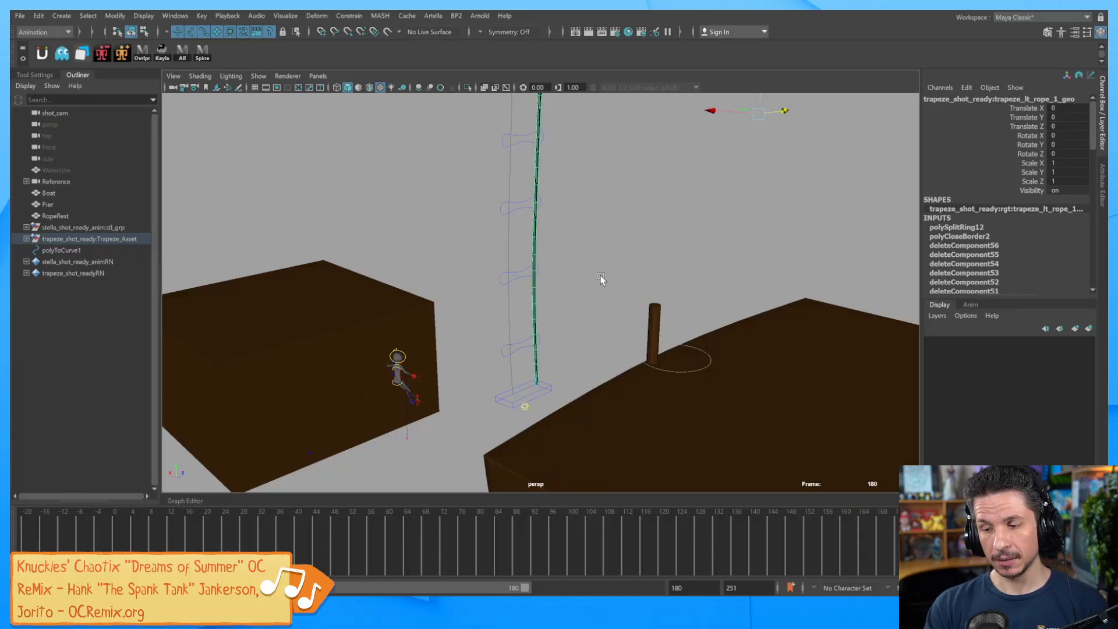
click(500, 254)
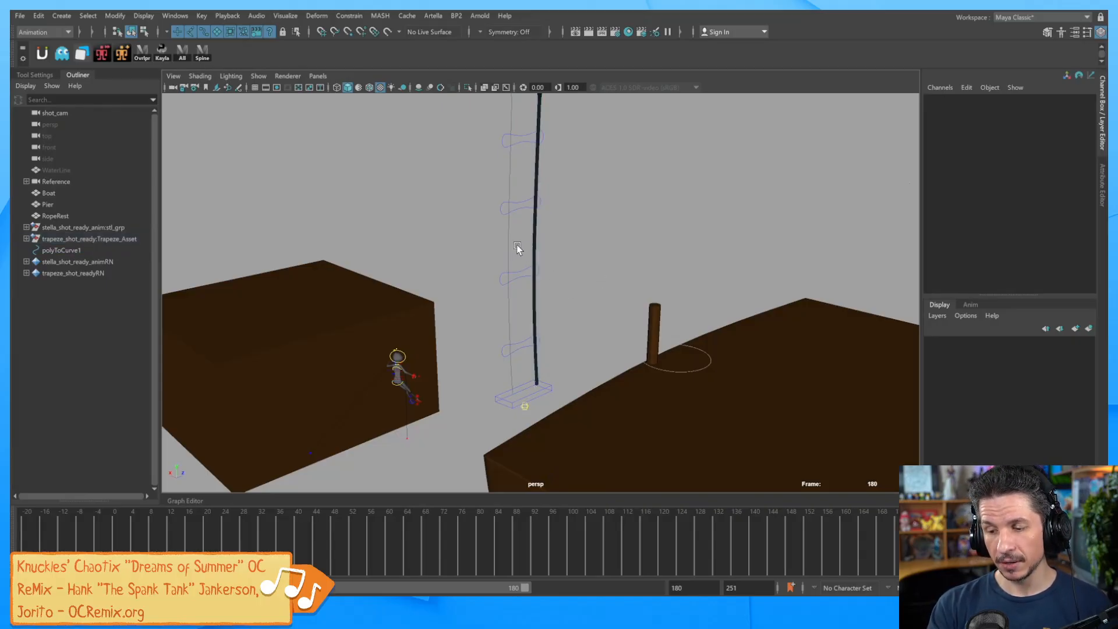
click(512, 257)
drag(162, 542, 380, 530)
click(495, 149)
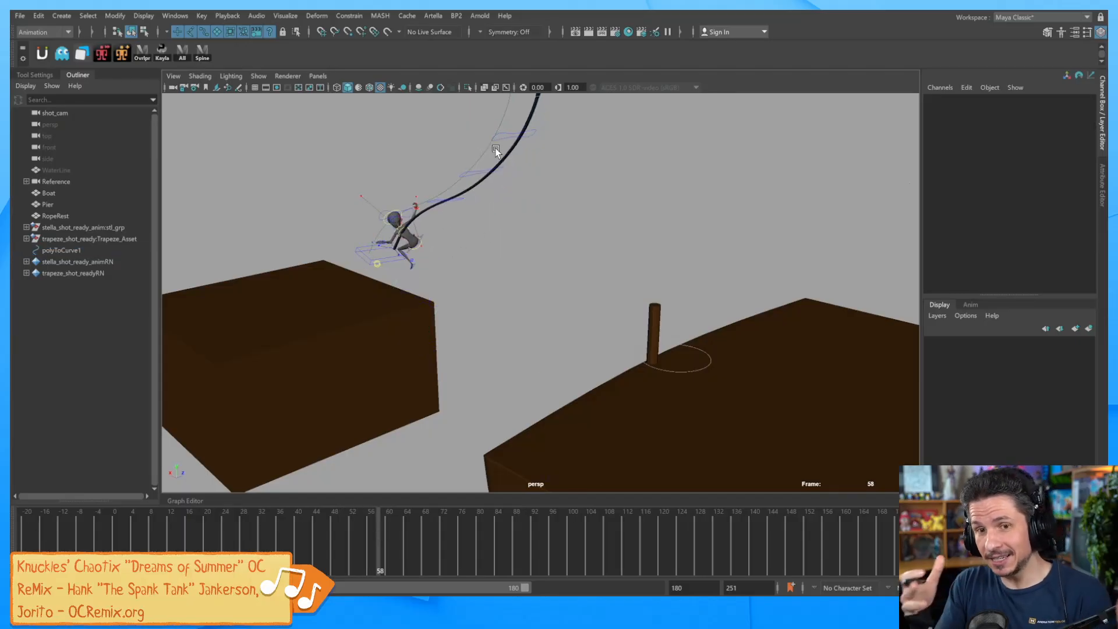
alt+drag(627, 289, 615, 316)
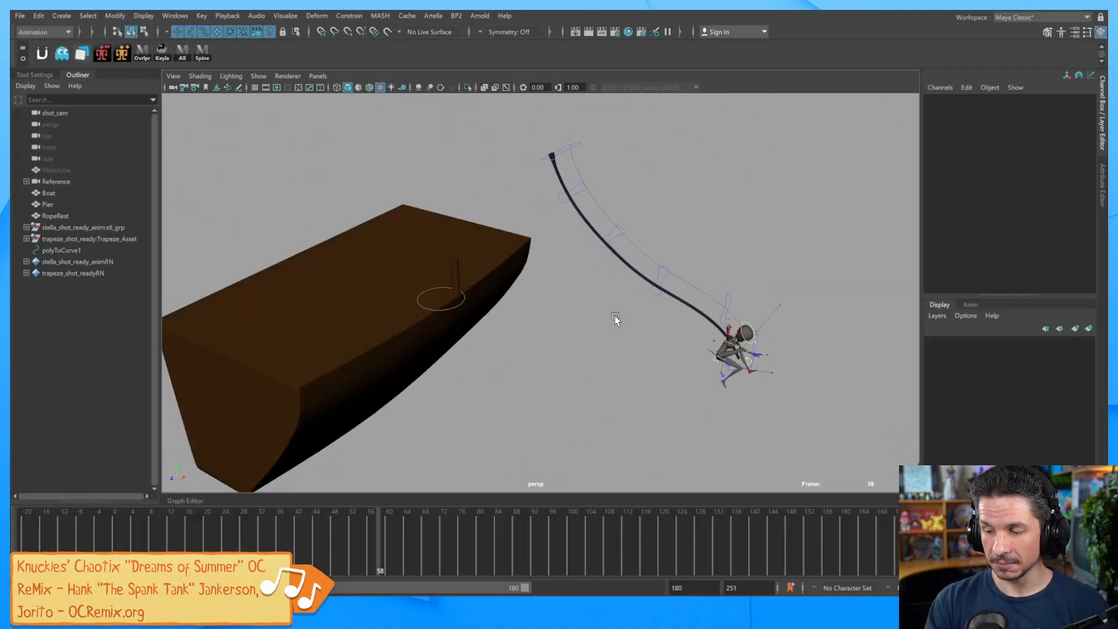
click(693, 279)
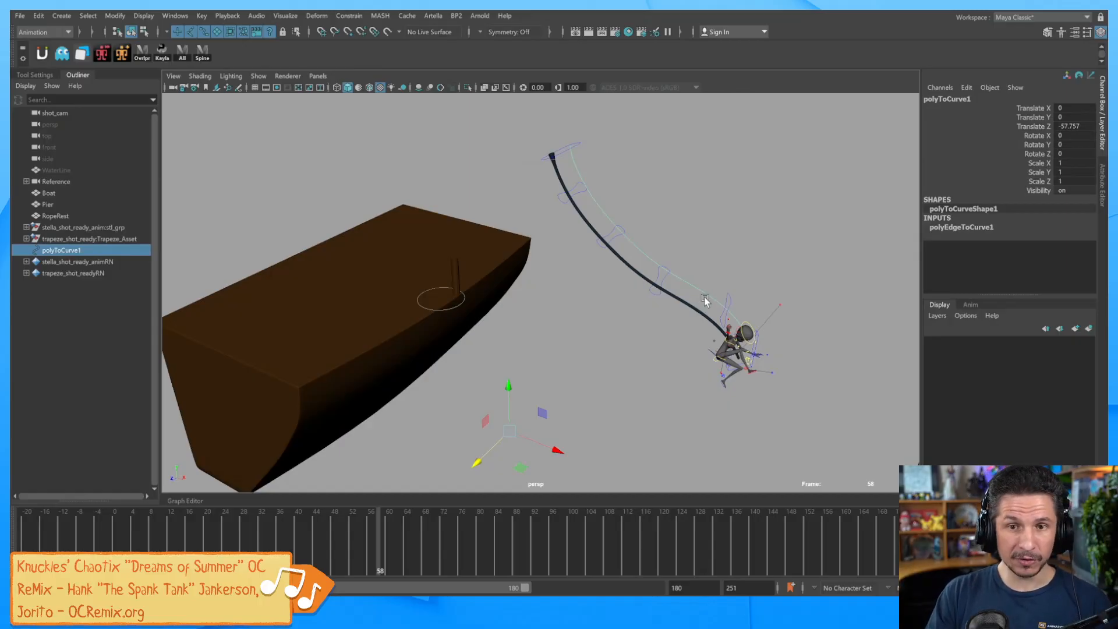
double_click(1069, 126)
text(0)
key(Return)
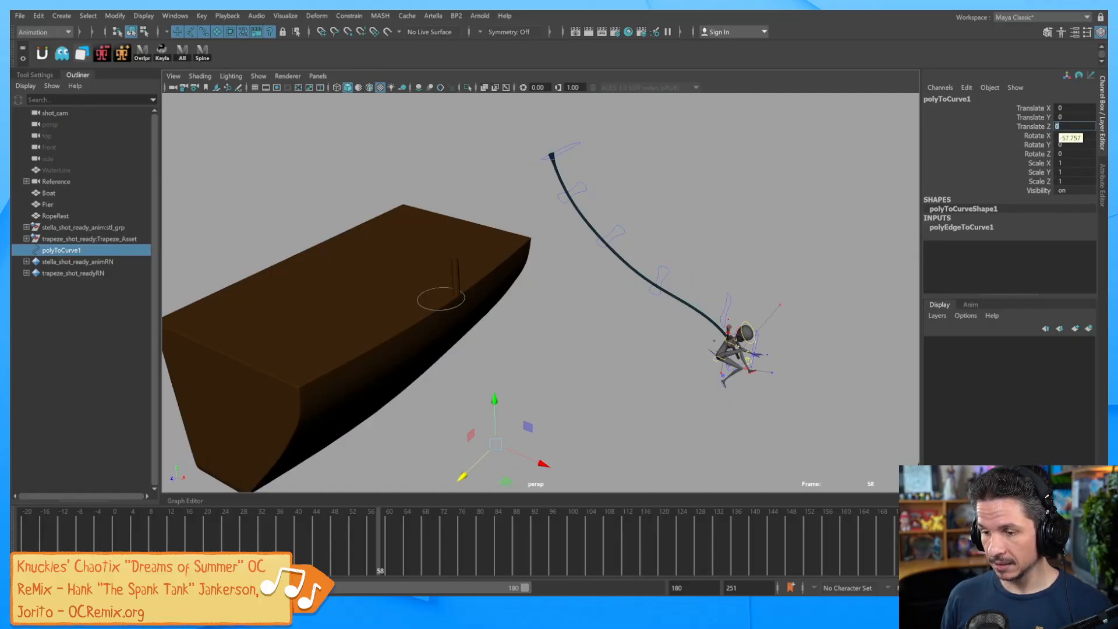
Go to frame 42 and switch to wireframe to compare the curve with the rope.
alt+drag(574, 387, 651, 324)
drag(353, 534, 308, 543)
key(4)
alt+drag(575, 367, 626, 333)
alt+right_drag(626, 333, 784, 358)
alt+middle_drag(785, 357, 706, 365)
alt+drag(706, 364, 678, 378)
alt+middle_drag(678, 377, 681, 288)
alt+drag(681, 289, 672, 351)
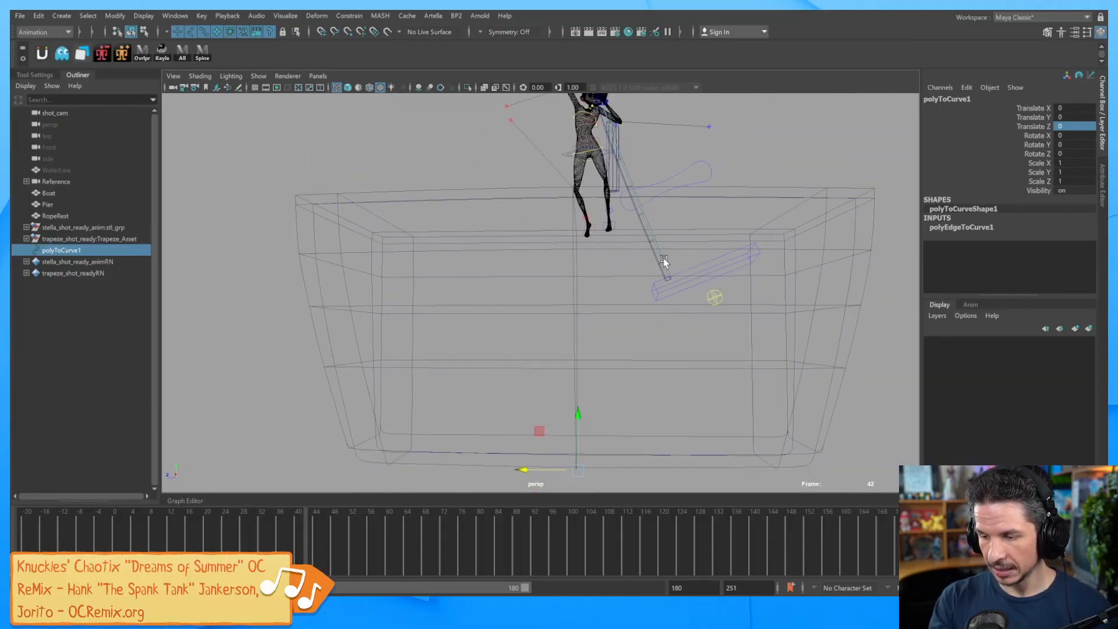
Nudge polyToCurve1 to Translate Z 2.087 and X -1.654 to meet the rope.
alt+right_drag(718, 291, 687, 289)
alt+middle_drag(687, 289, 692, 319)
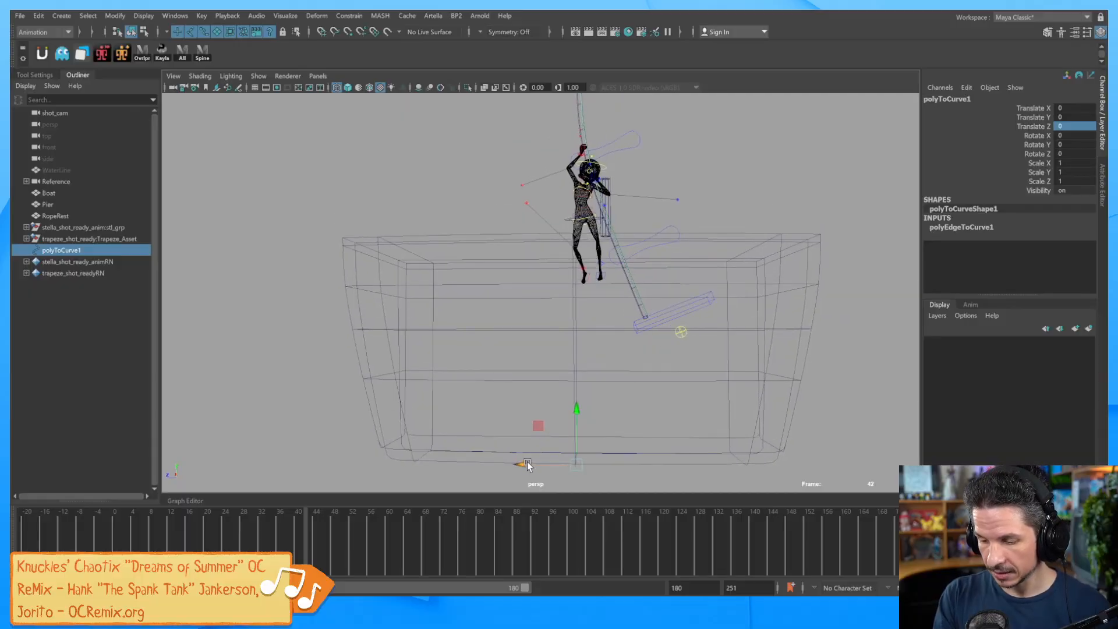
drag(525, 466, 528, 460)
alt+drag(555, 408, 651, 372)
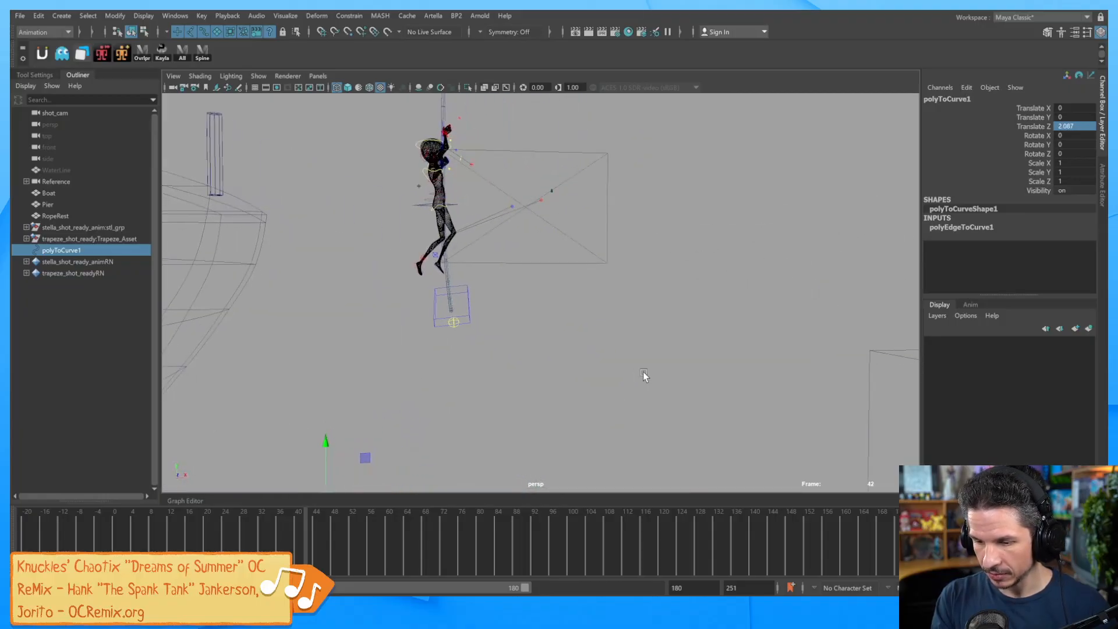
alt+middle_drag(648, 372, 678, 346)
drag(482, 461, 481, 461)
Check the curve's alignment at the character's hand, scrubbing back to the start.
alt+drag(505, 398, 533, 447)
alt+right_drag(533, 447, 686, 312)
alt+drag(595, 305, 505, 311)
alt+middle_drag(527, 198, 522, 301)
alt+right_drag(522, 301, 454, 322)
alt+drag(454, 322, 600, 317)
drag(309, 523, 50, 527)
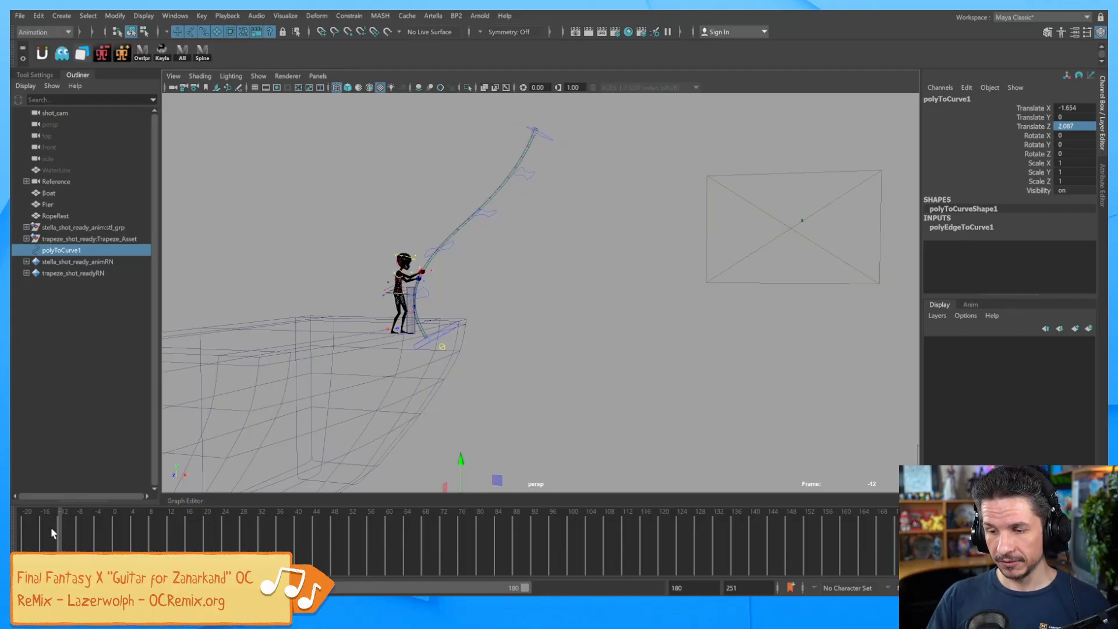
click(544, 288)
alt+drag(543, 289, 653, 316)
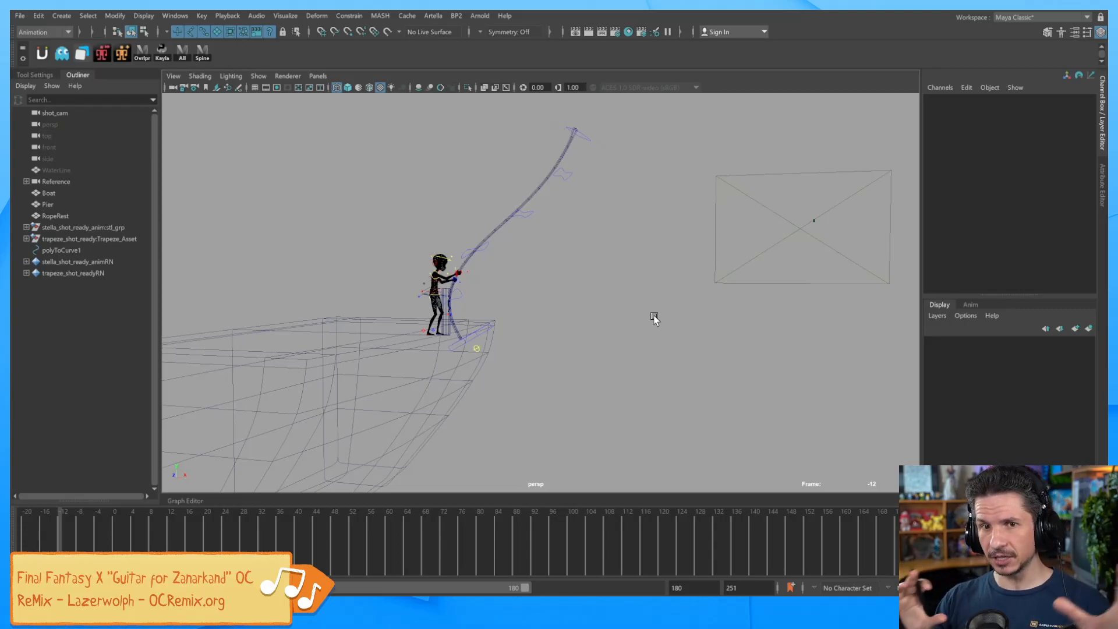
Create a platonic solid, raise it beside the character and scale it to about 18.
click(61, 16)
mouse_move(145, 69)
mouse_move(180, 54)
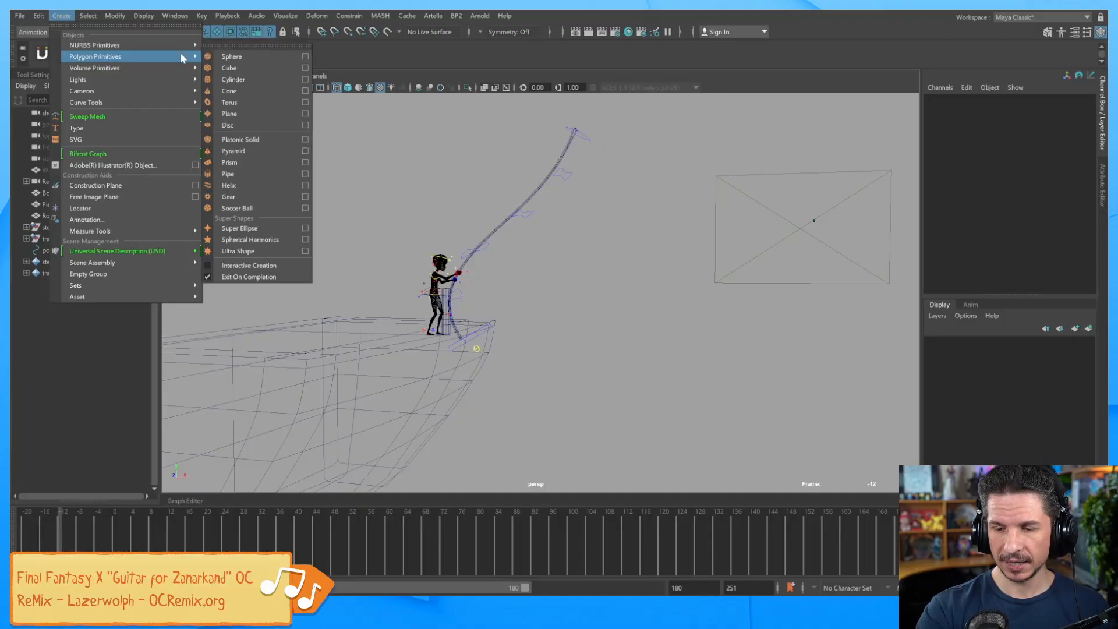
click(263, 138)
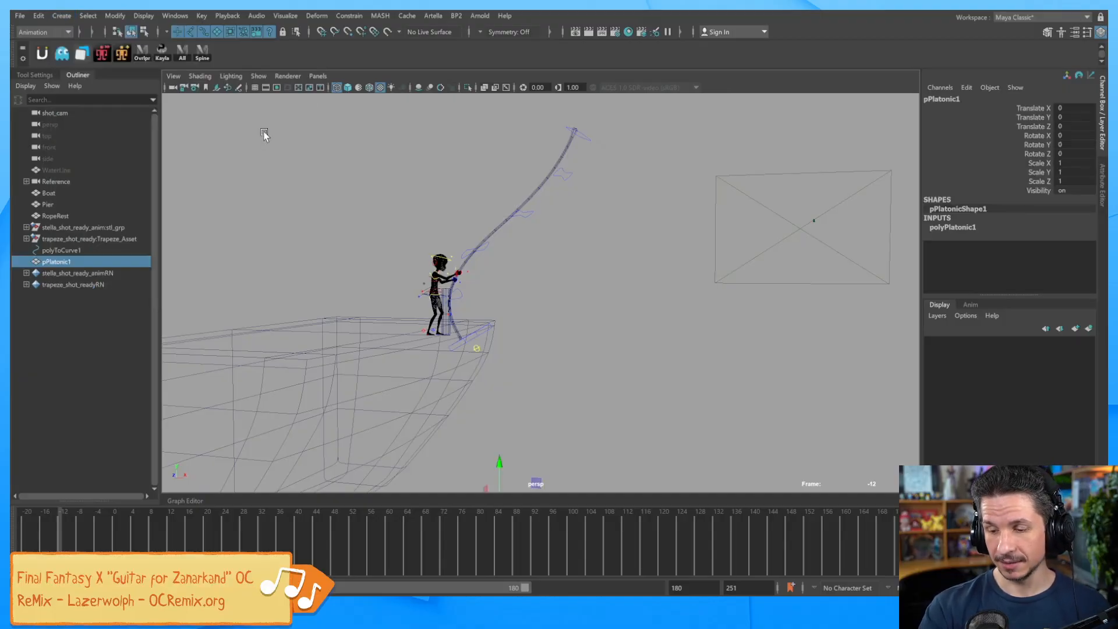
alt+drag(466, 244, 559, 314)
drag(570, 387, 573, 215)
key(r)
drag(539, 252, 693, 321)
key(w)
alt+middle_drag(693, 320, 715, 291)
alt+right_drag(673, 325, 741, 305)
Rename the solid ropeFollower and polyToCurve1 ropeCurve, then select both.
click(948, 100)
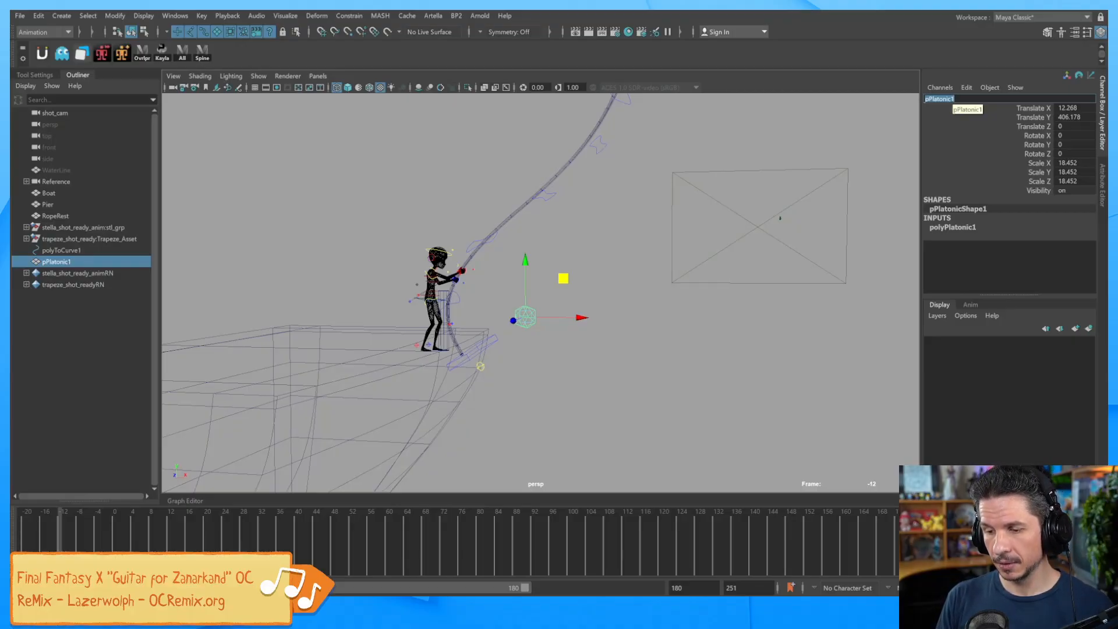
text(ropeFollower)
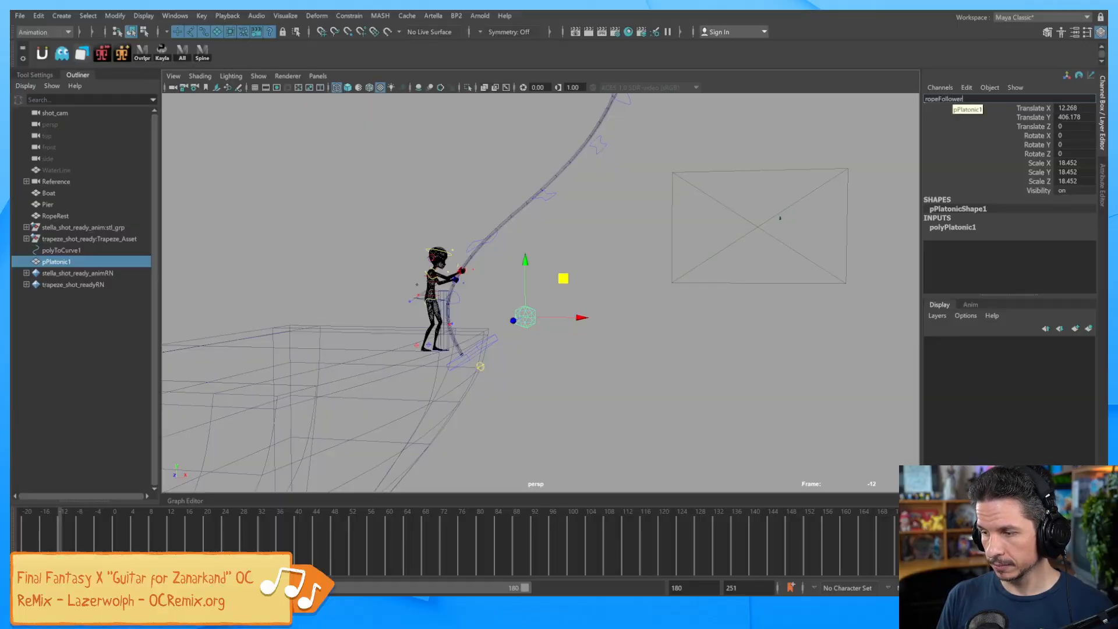
key(Return)
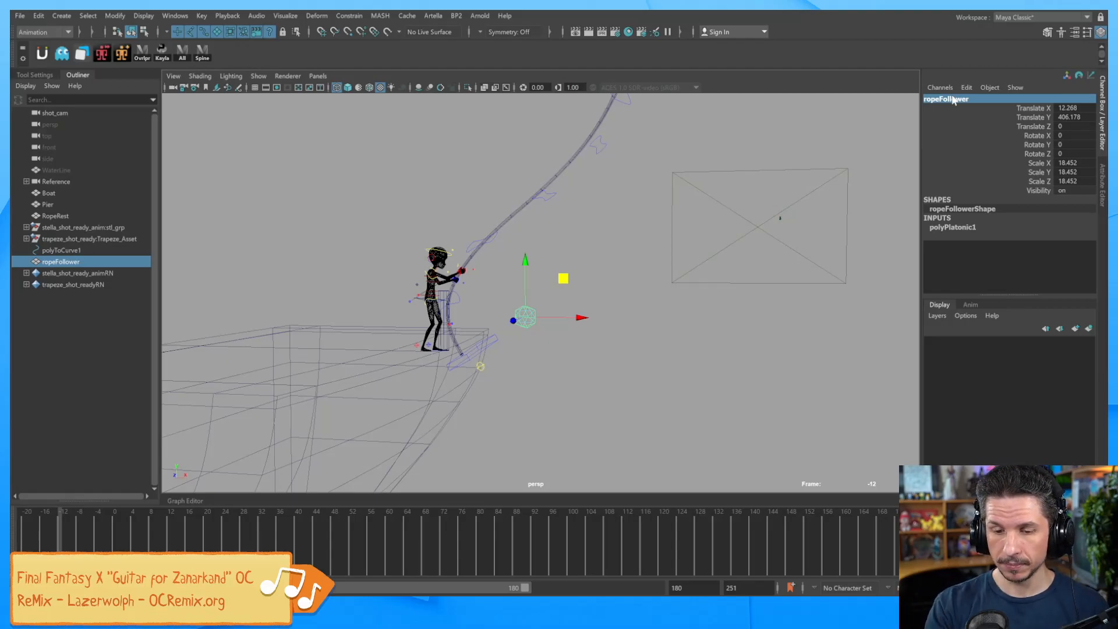
click(78, 249)
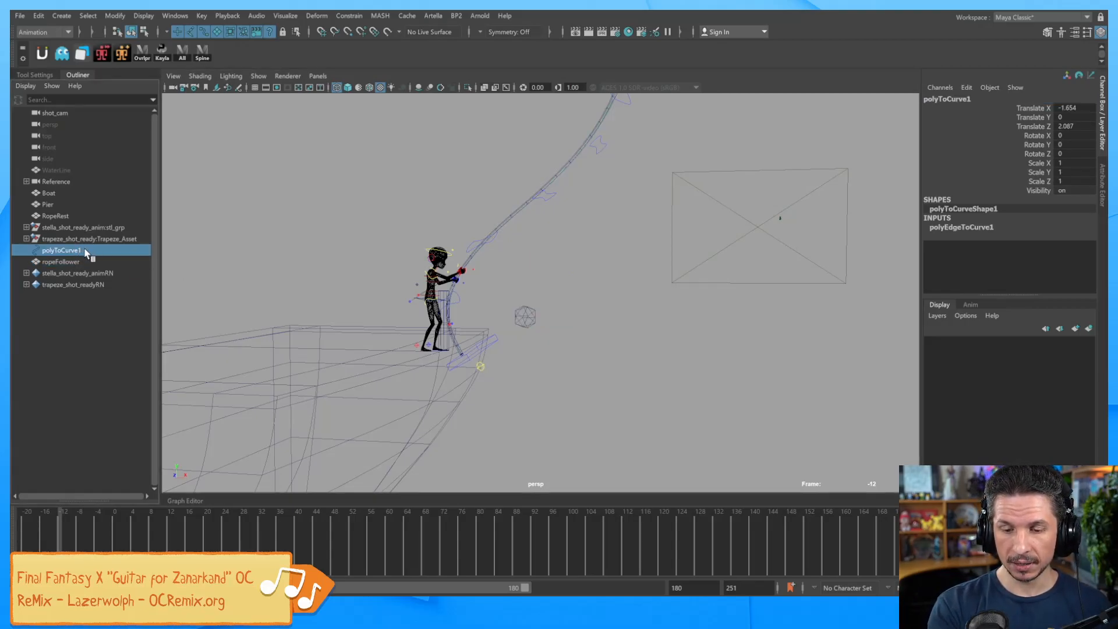
double_click(80, 251)
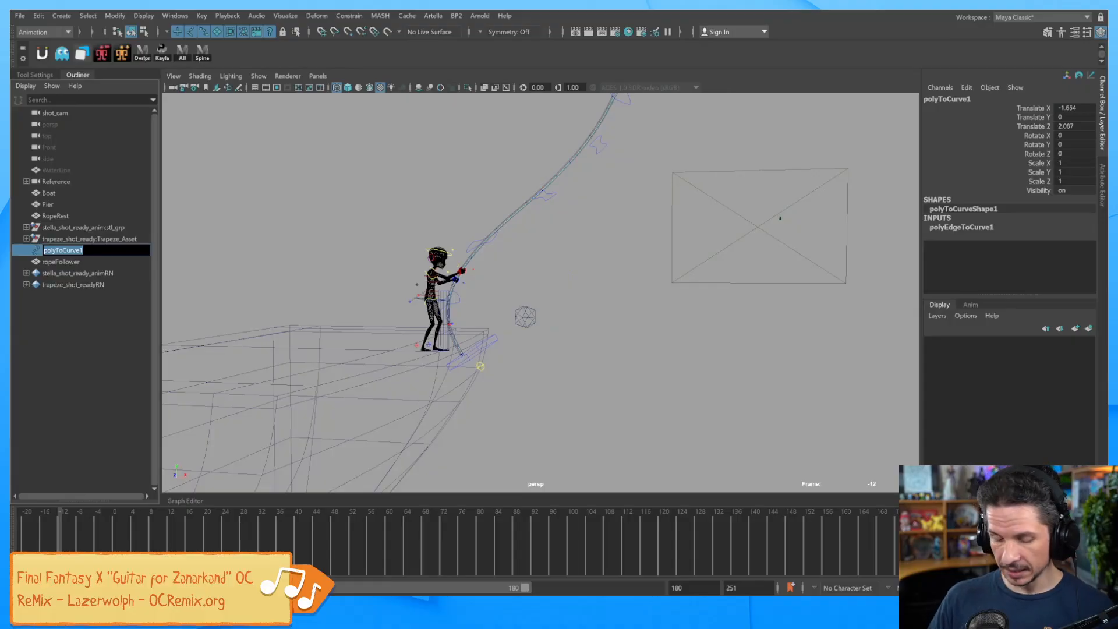
text(ropeCurve)
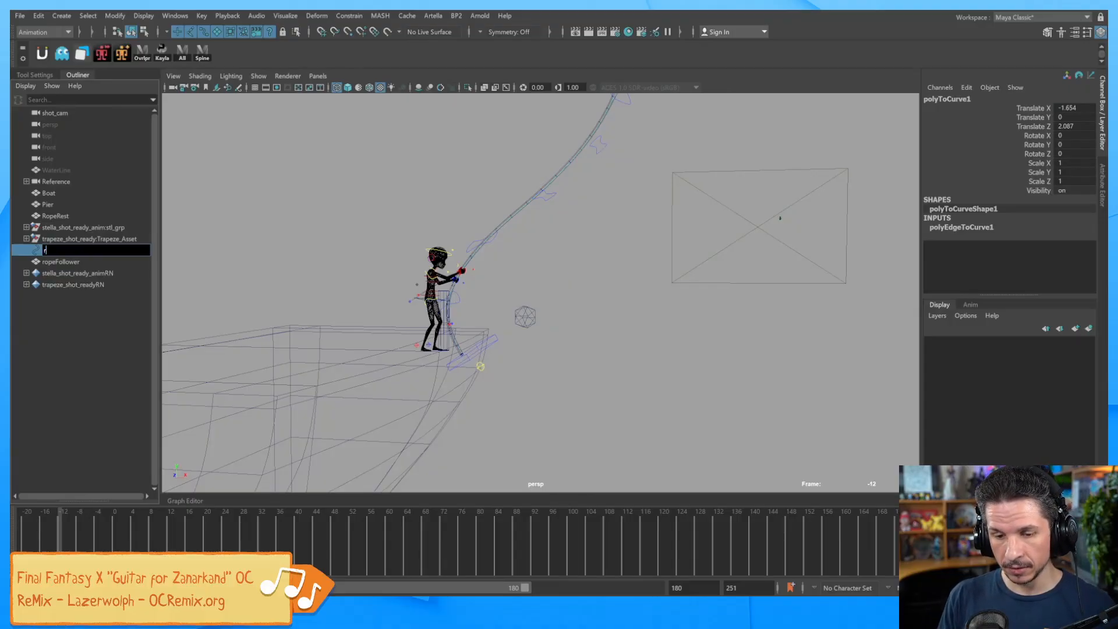
key(Return)
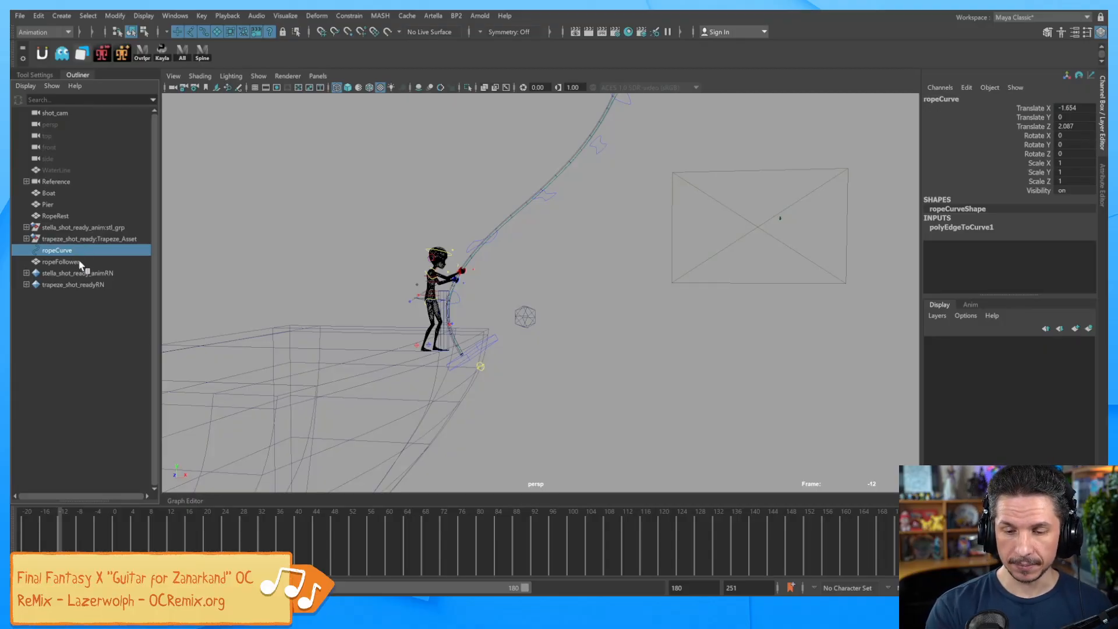
click(82, 262)
ctrl+click(75, 251)
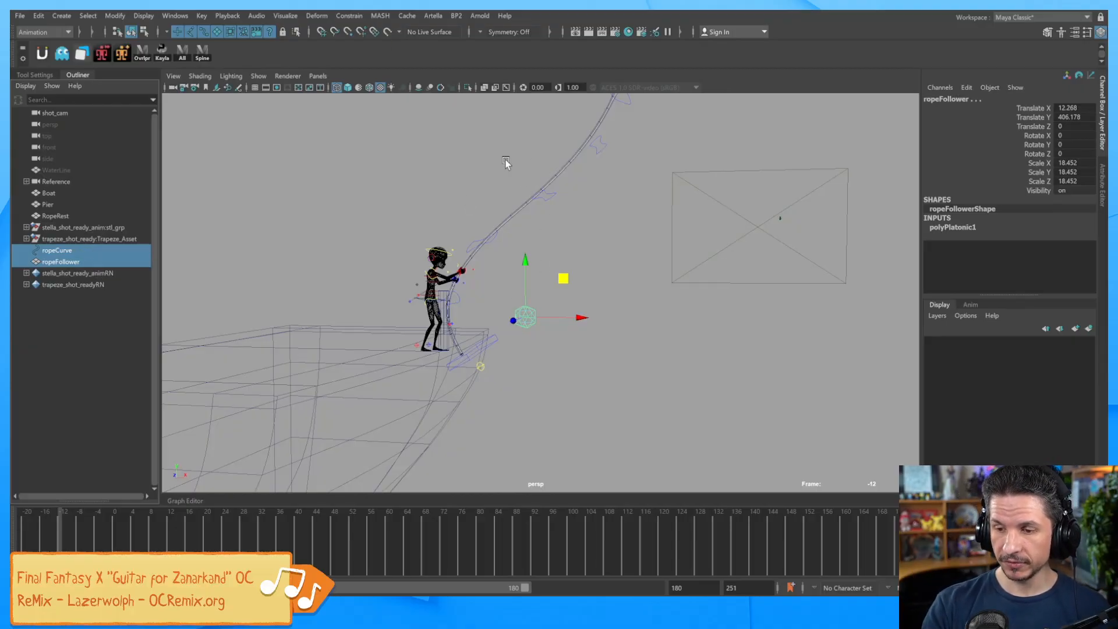
Attach ropeFollower to ropeCurve as a motion path and scrub to watch it travel.
click(359, 19)
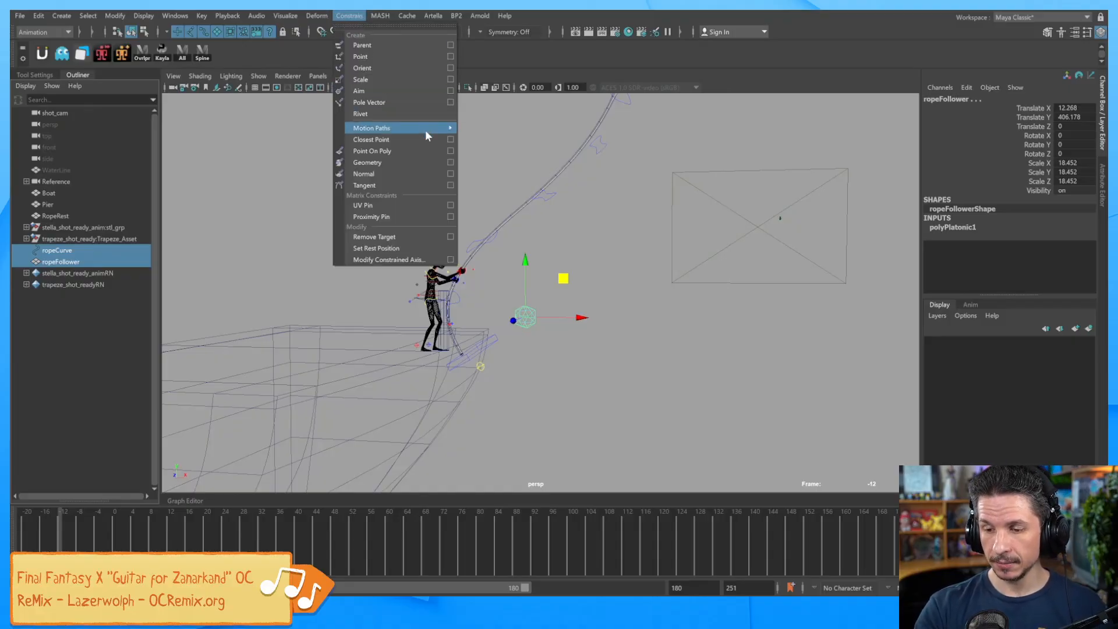
mouse_move(426, 128)
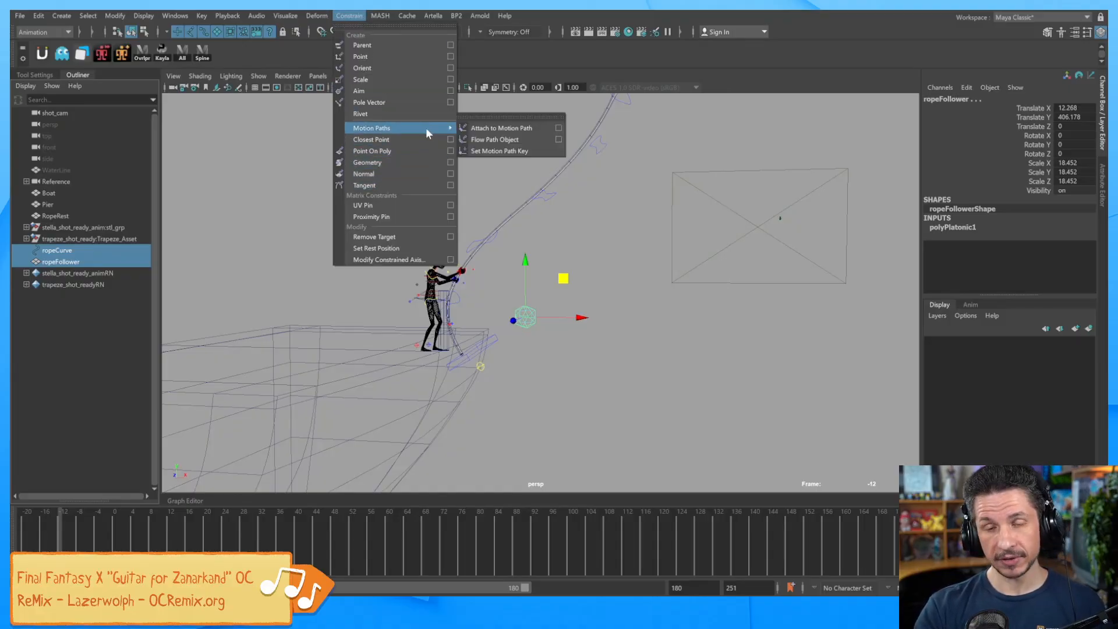
click(526, 131)
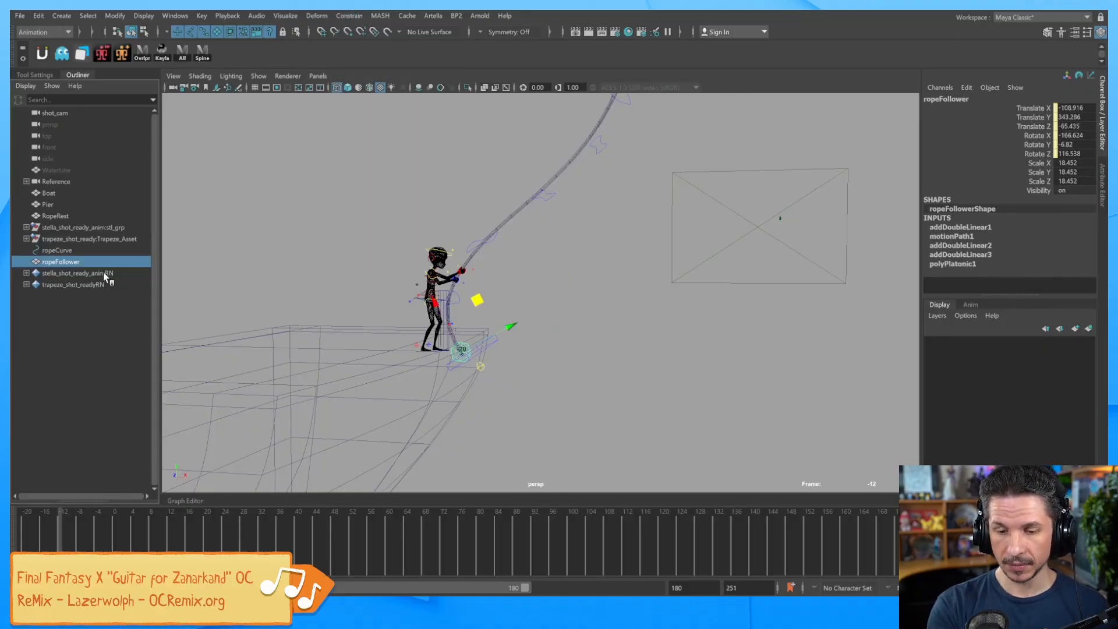
click(75, 250)
click(76, 259)
drag(69, 541, 594, 515)
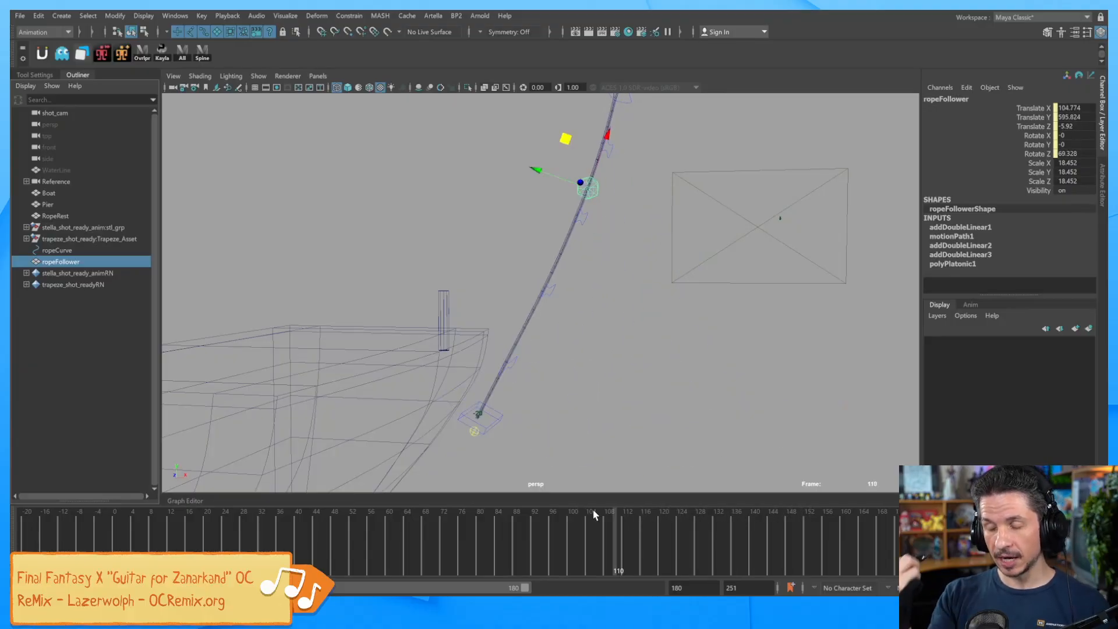
Delete the motion path's U Value keys and slide ropeFollower down the rope.
click(955, 235)
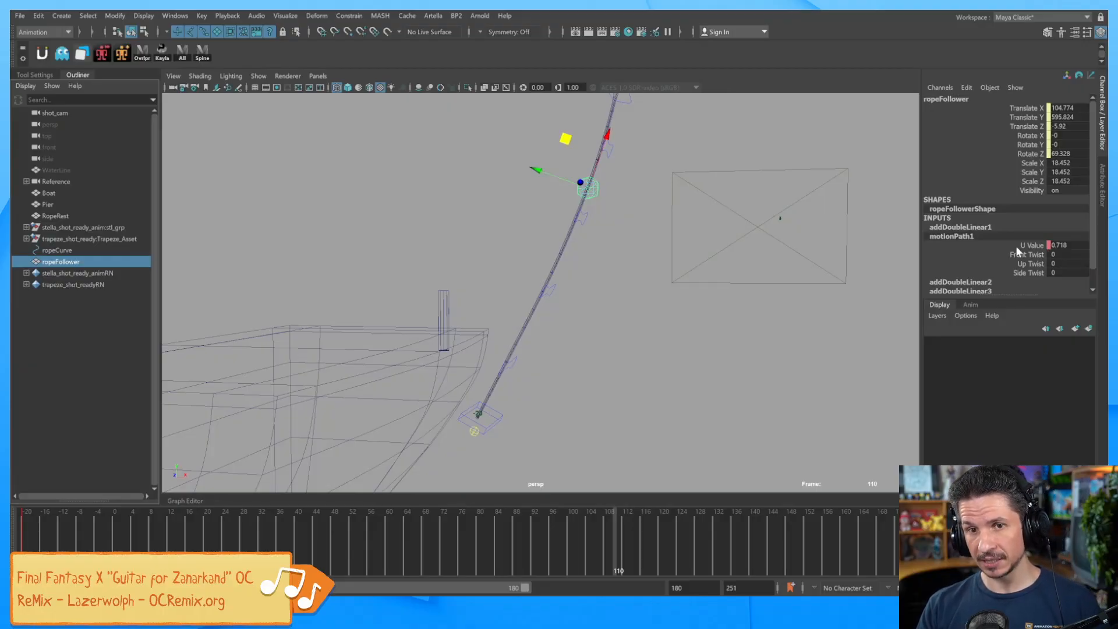
click(1035, 246)
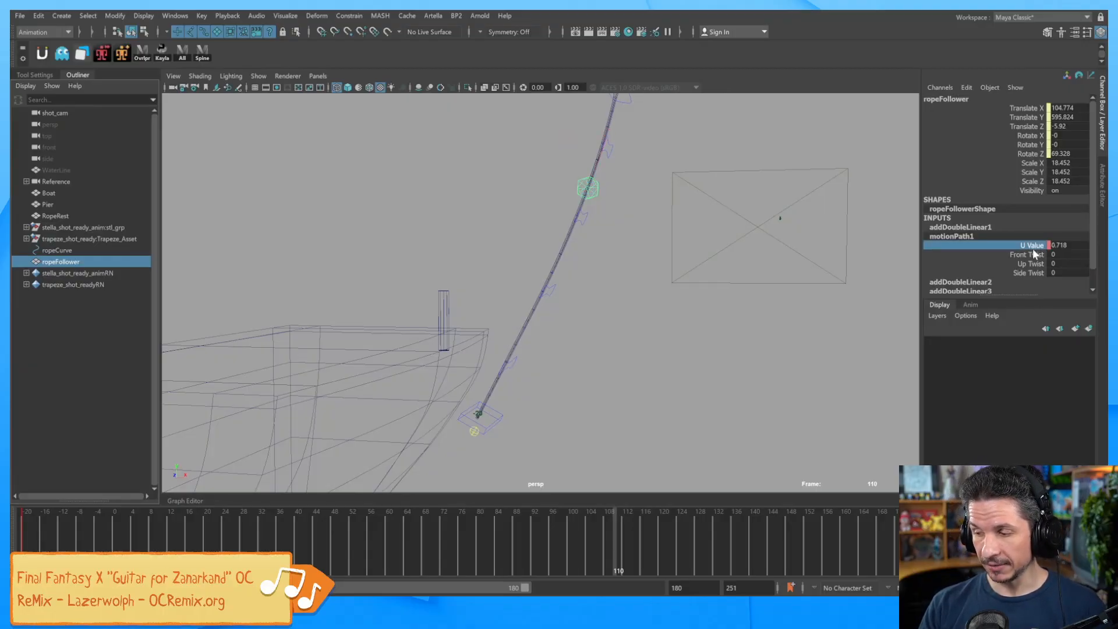
right_click(1035, 247)
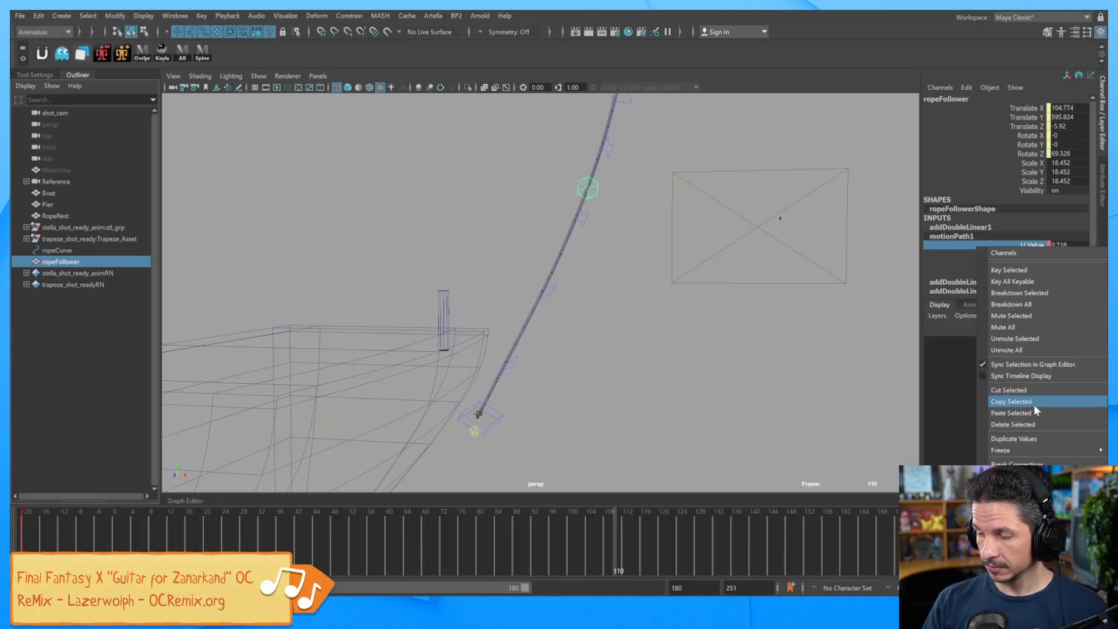
click(1031, 424)
mouse_move(819, 317)
middle_down()
mouse_move(786, 319)
mouse_move(800, 319)
middle_up()
drag(282, 546, 74, 548)
Fine-tune U Value to 0.298 at frame -12, placing ropeFollower at the character's hands.
alt+right_drag(512, 330, 728, 327)
alt+drag(728, 327, 735, 293)
middle_drag(735, 293, 725, 296)
drag(107, 539, 231, 536)
middle_drag(754, 319, 748, 328)
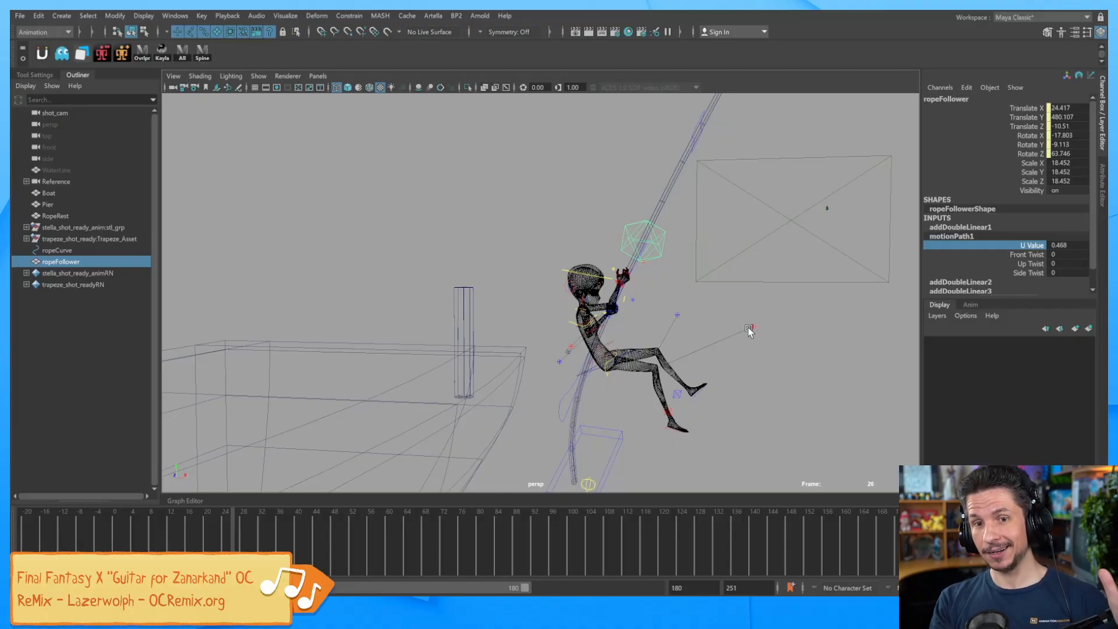
drag(228, 537, 252, 524)
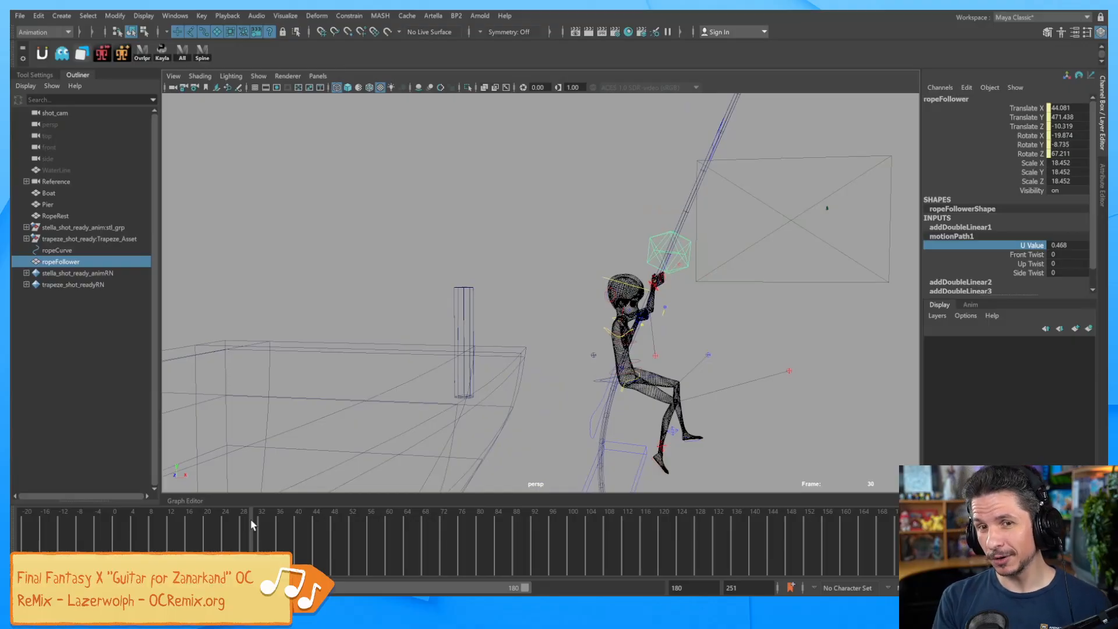
drag(256, 545, 65, 548)
middle_drag(711, 320, 702, 323)
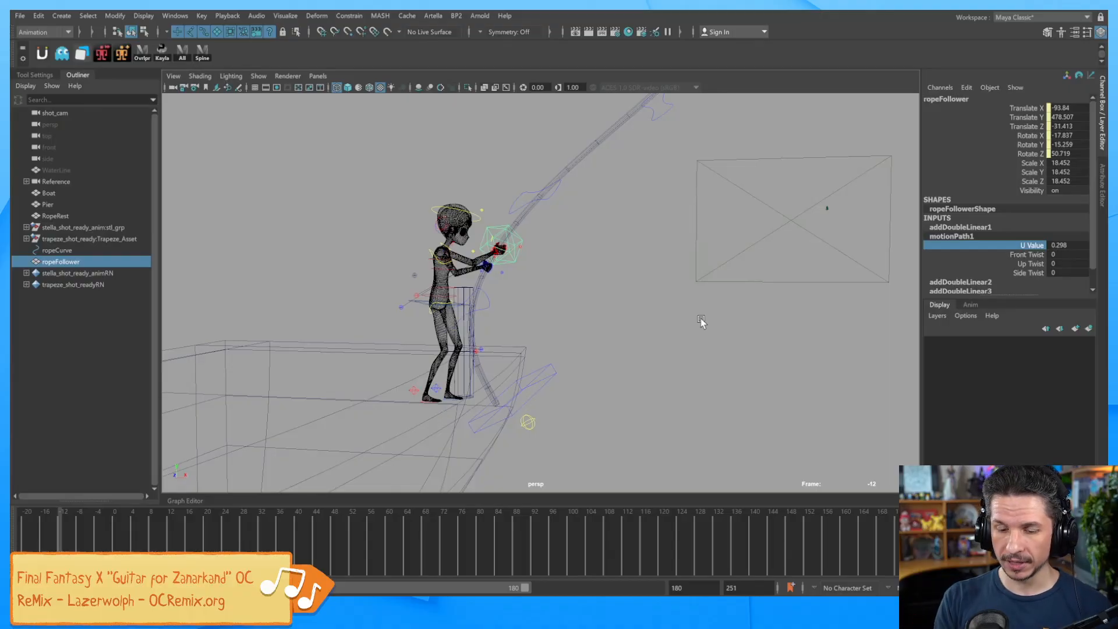
alt+middle_drag(586, 344, 581, 356)
alt+right_drag(581, 356, 692, 340)
alt+middle_drag(691, 340, 719, 357)
alt+right_drag(720, 357, 780, 341)
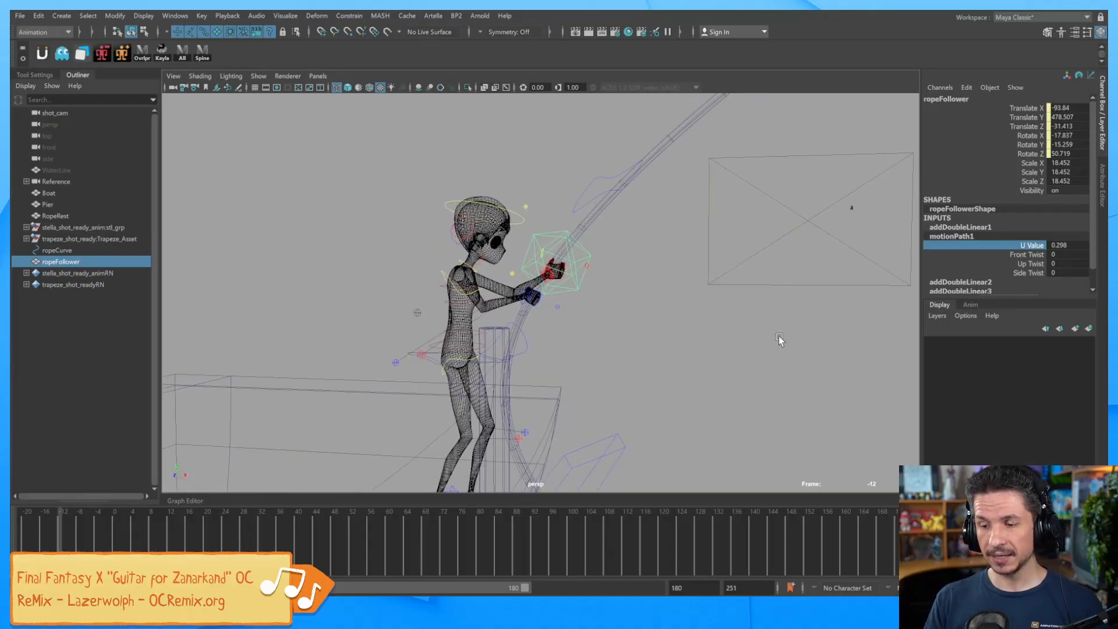
key(t)
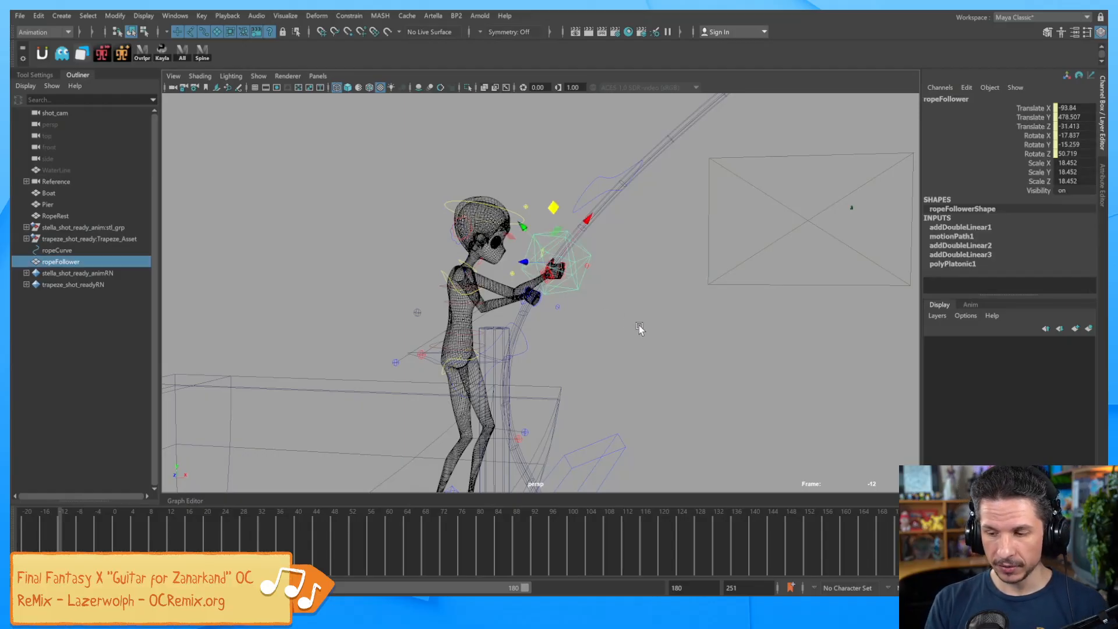
key(5)
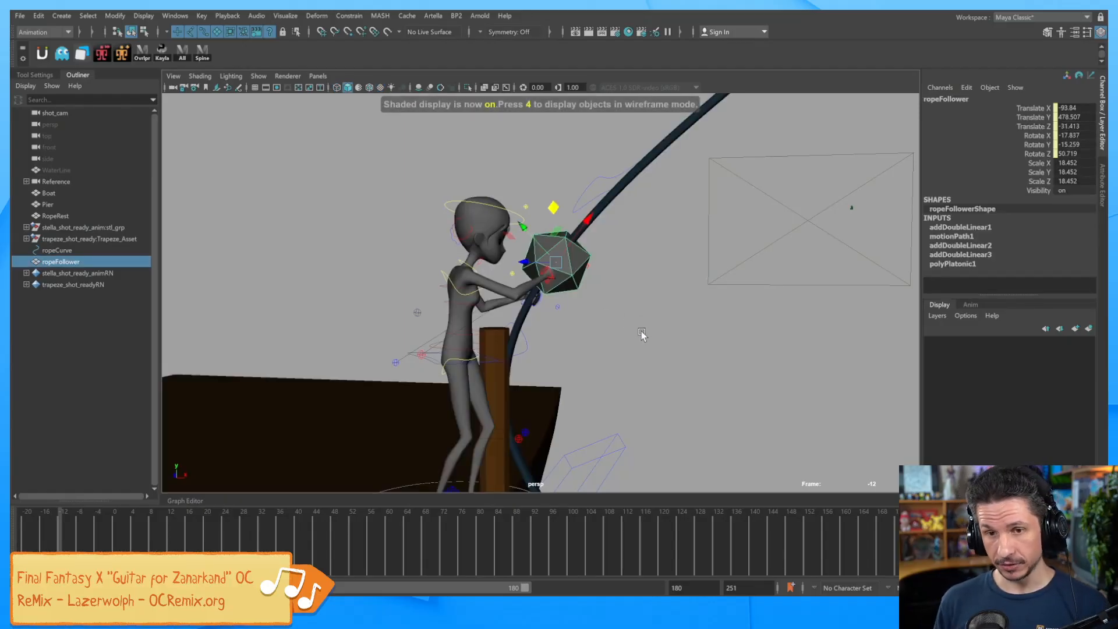
key(4)
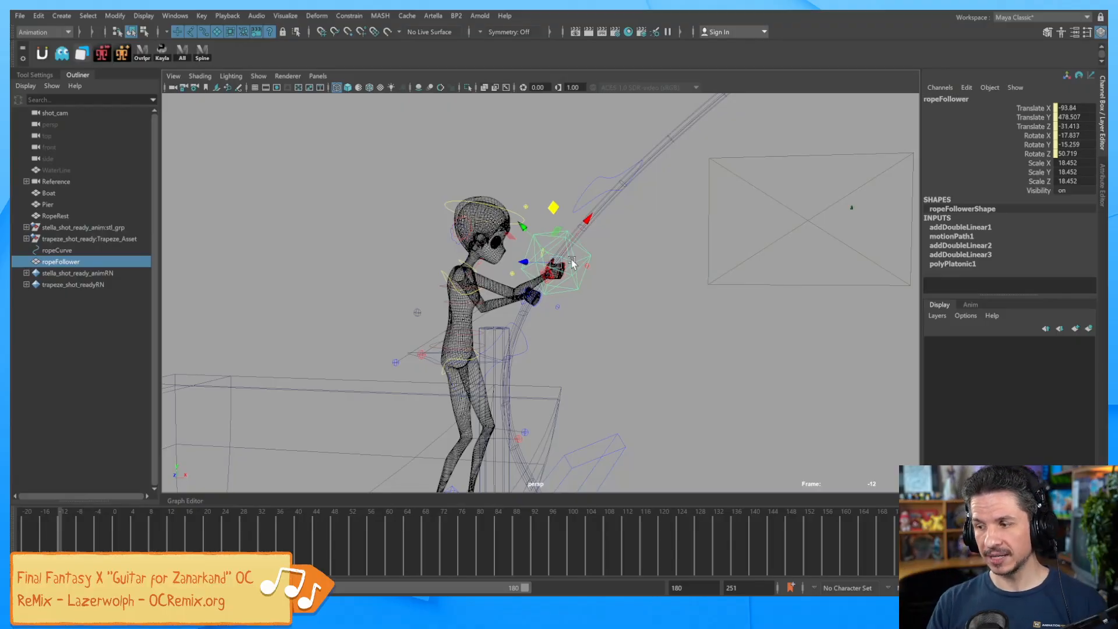
drag(1075, 108, 1075, 153)
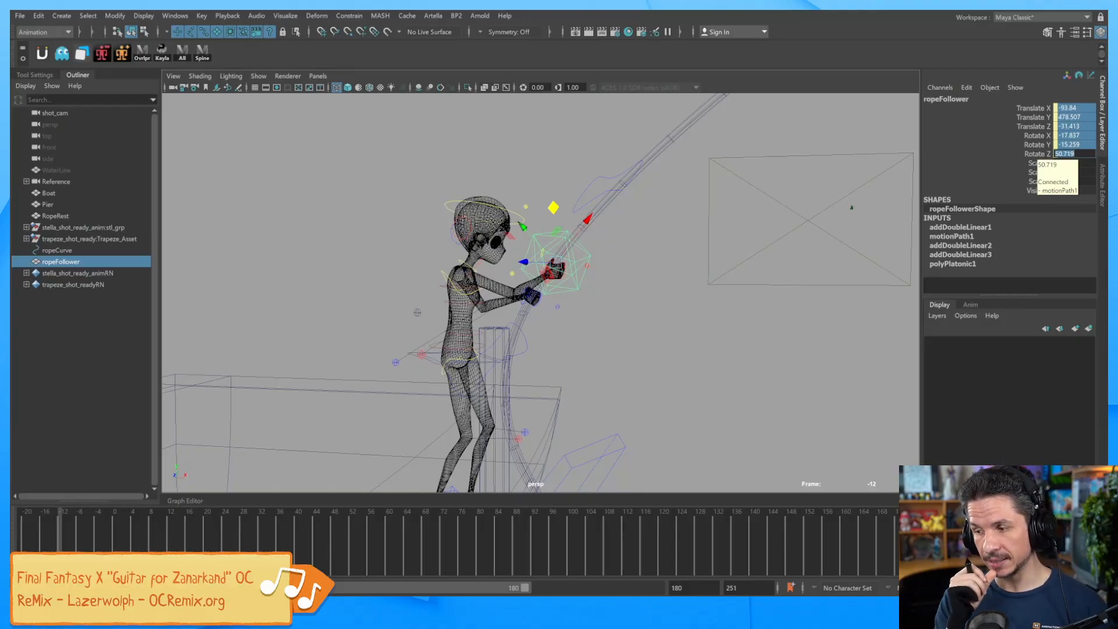
click(587, 305)
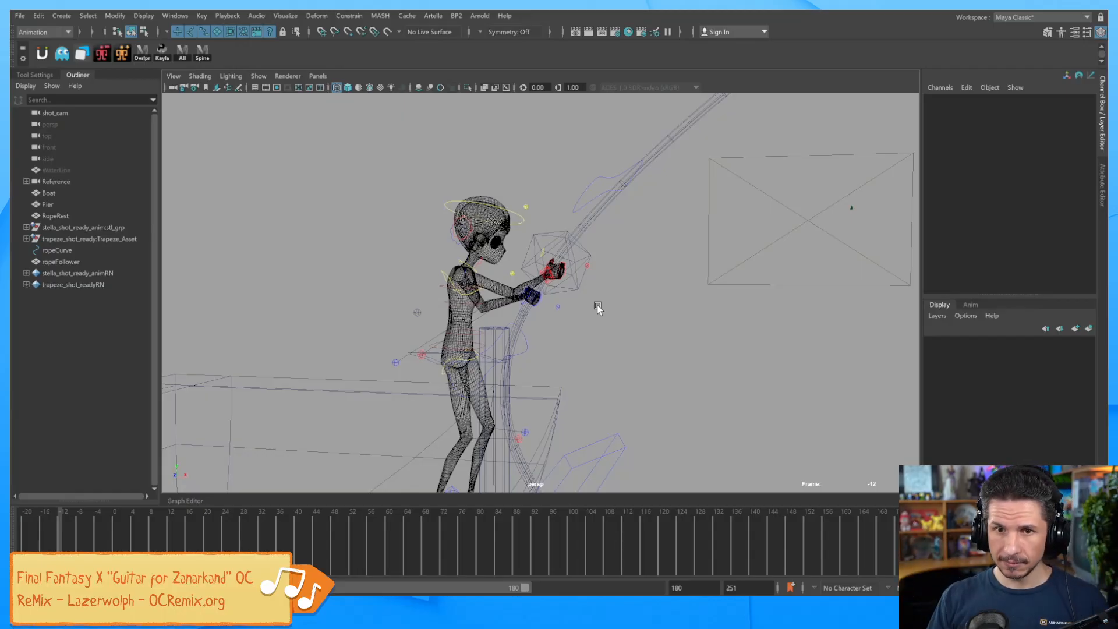
click(571, 292)
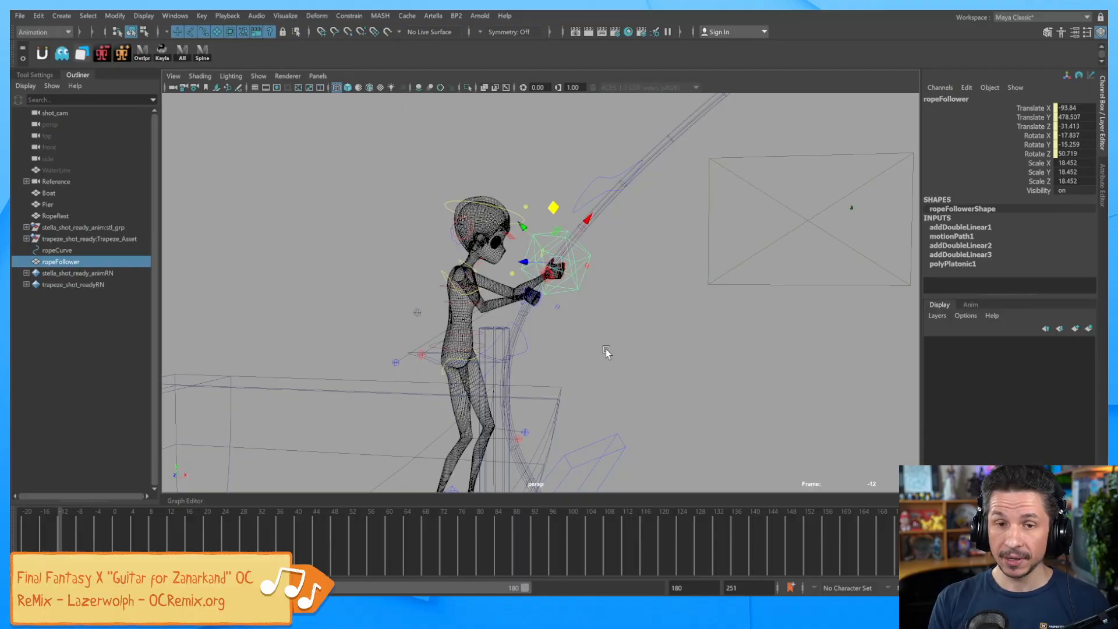
click(972, 237)
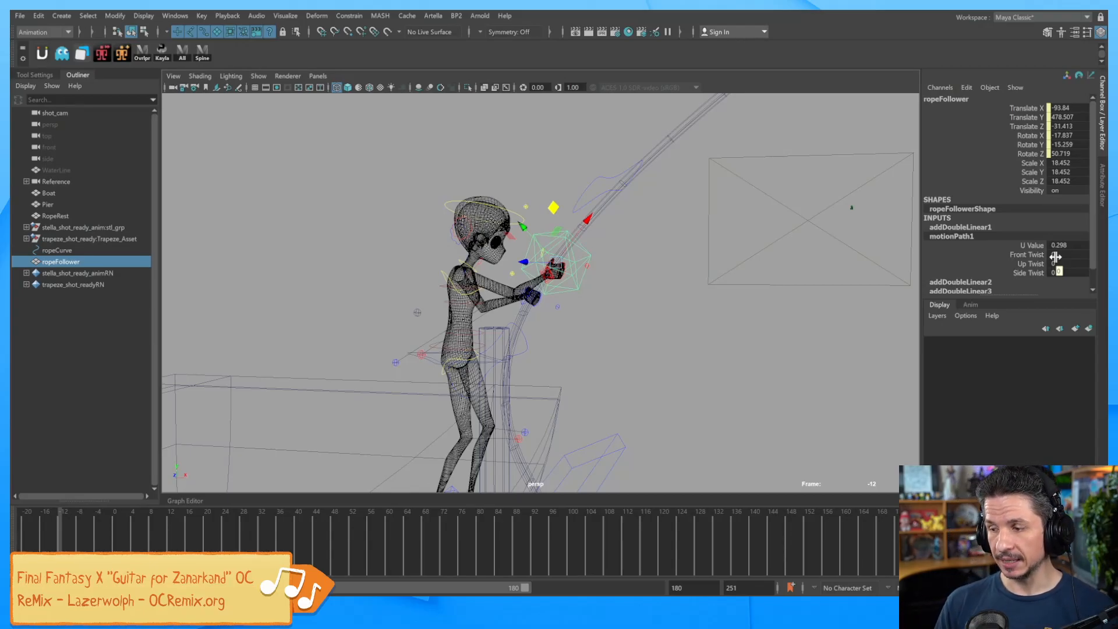
click(1033, 246)
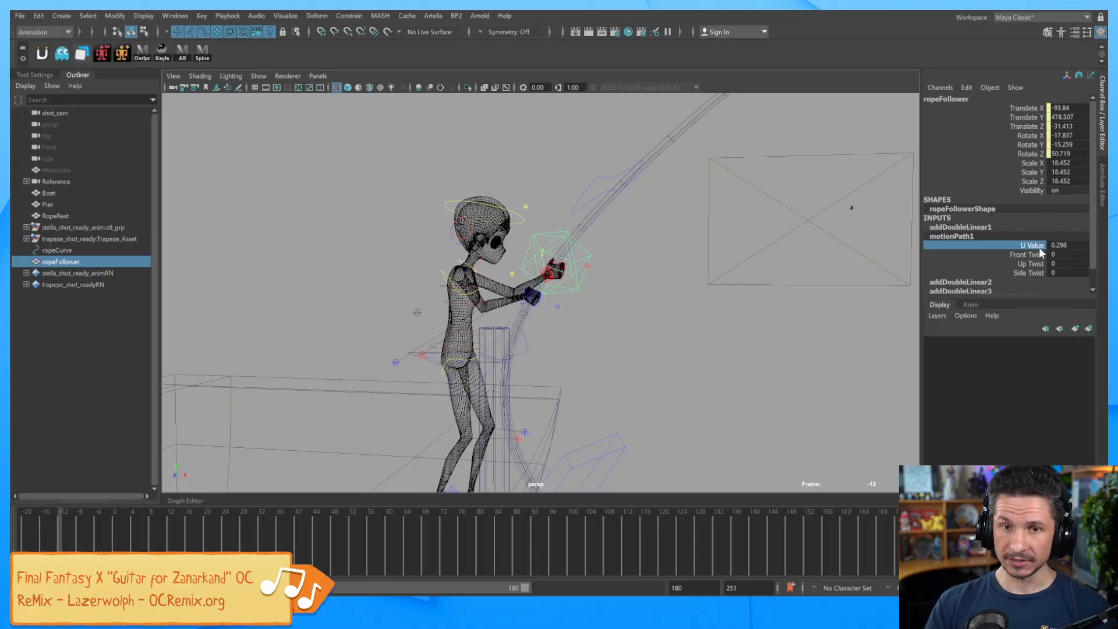
scroll(674, 269, down, 6)
alt+middle_drag(674, 269, 650, 339)
scroll(620, 327, down, 2)
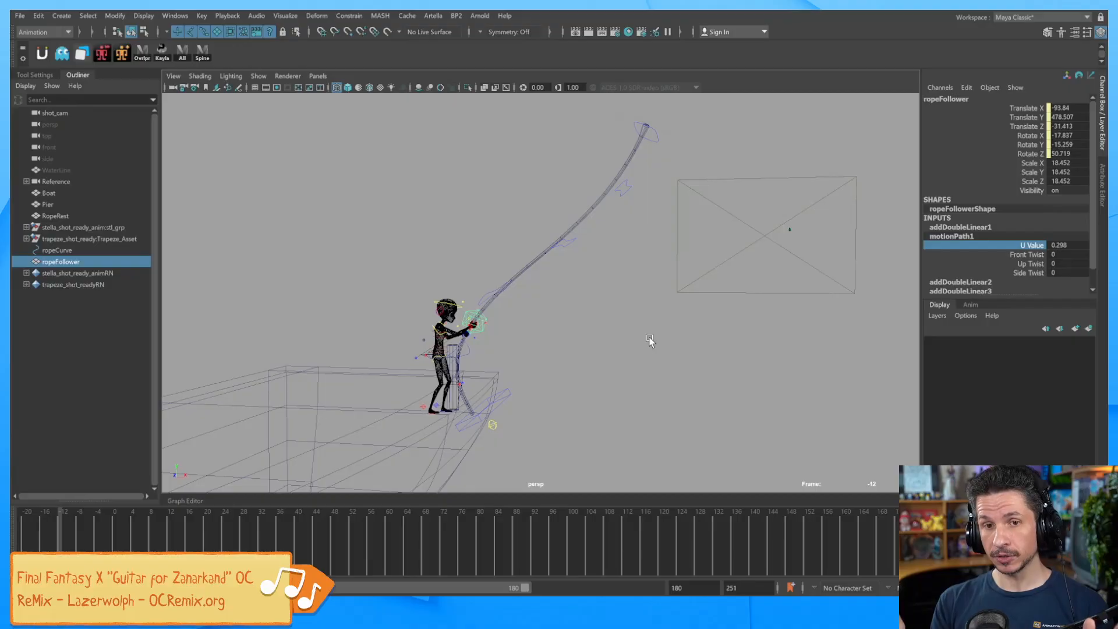
Test the ropeFollower's range by setting U Value to 1, then 0, flipping between rope ends.
middle_drag(802, 324, 696, 321)
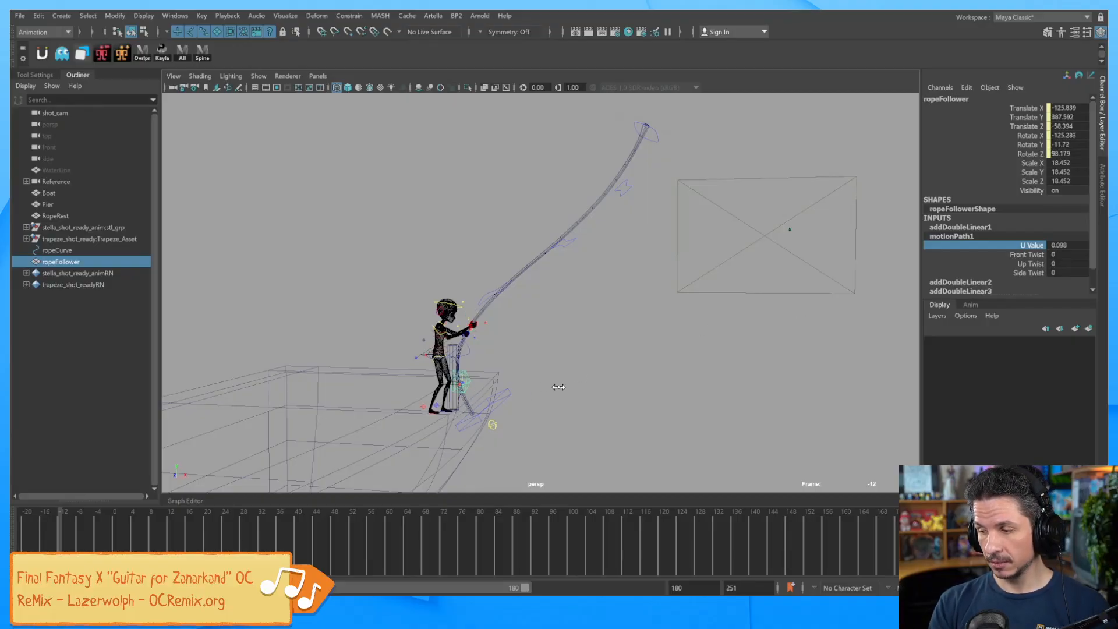
middle_drag(696, 336, 747, 337)
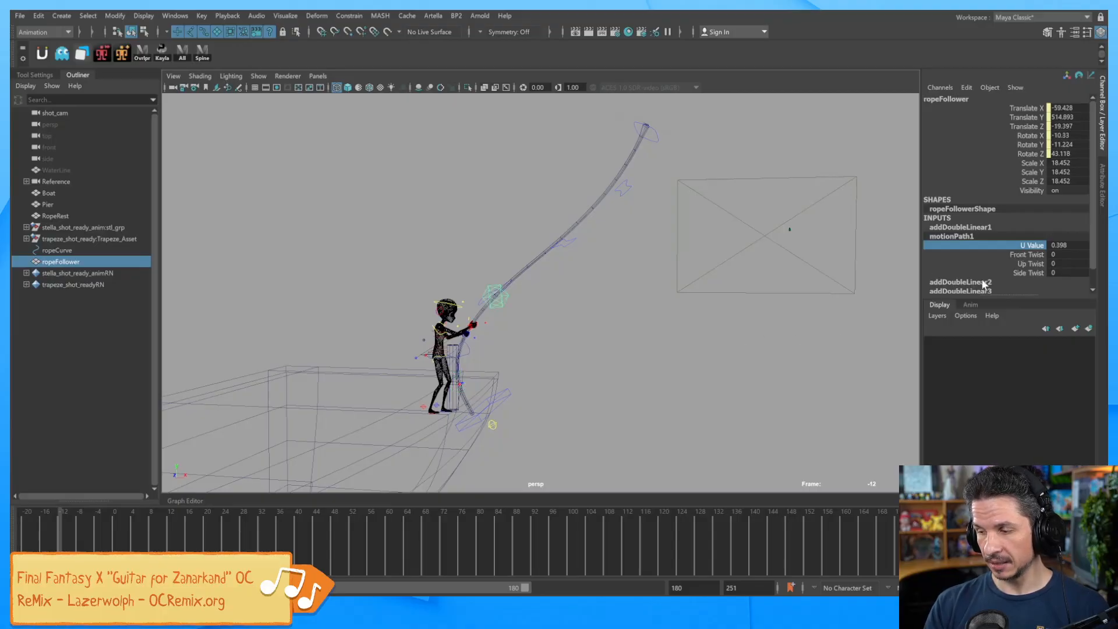
click(1060, 245)
text(1)
key(Return)
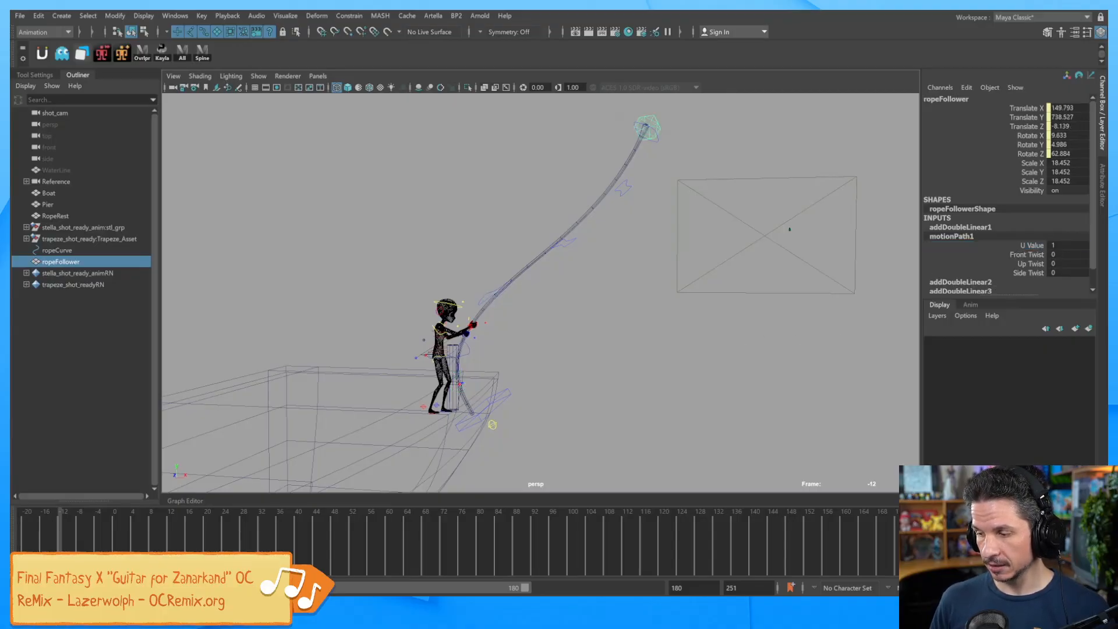
text(0)
key(Return)
key(z)
key(shift+z)
key(z)
key(shift+z)
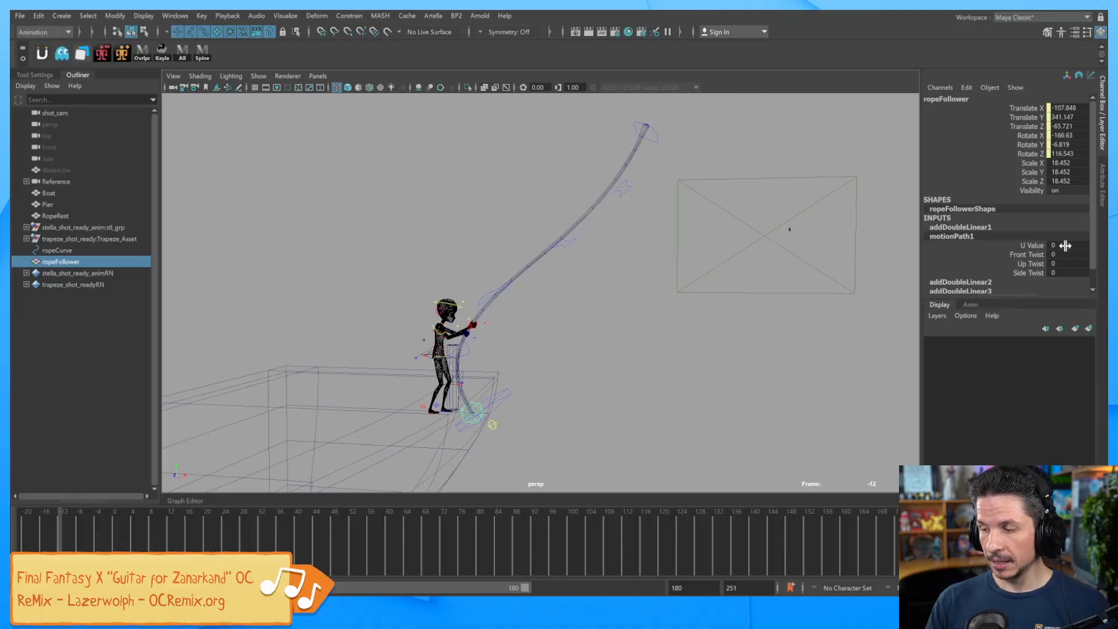
Scrub the U Value to slide the ropeFollower from the rope's tip down to the character's hand.
click(1037, 247)
mouse_move(656, 342)
middle_down()
mouse_move(676, 342)
mouse_move(655, 343)
middle_up()
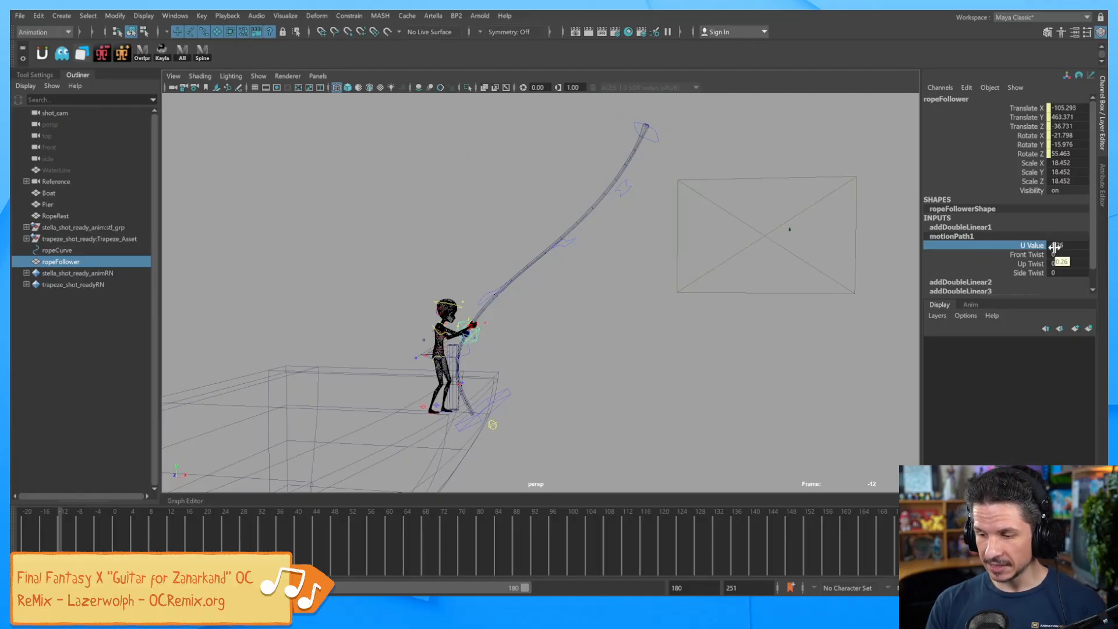
middle_drag(708, 336, 701, 335)
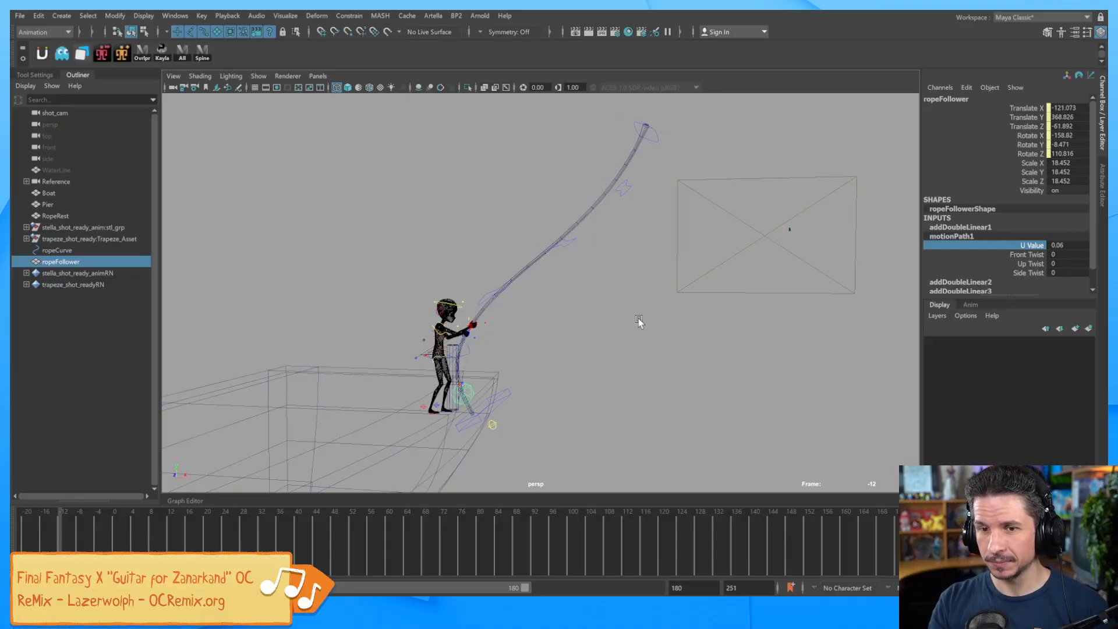
middle_drag(613, 335, 618, 341)
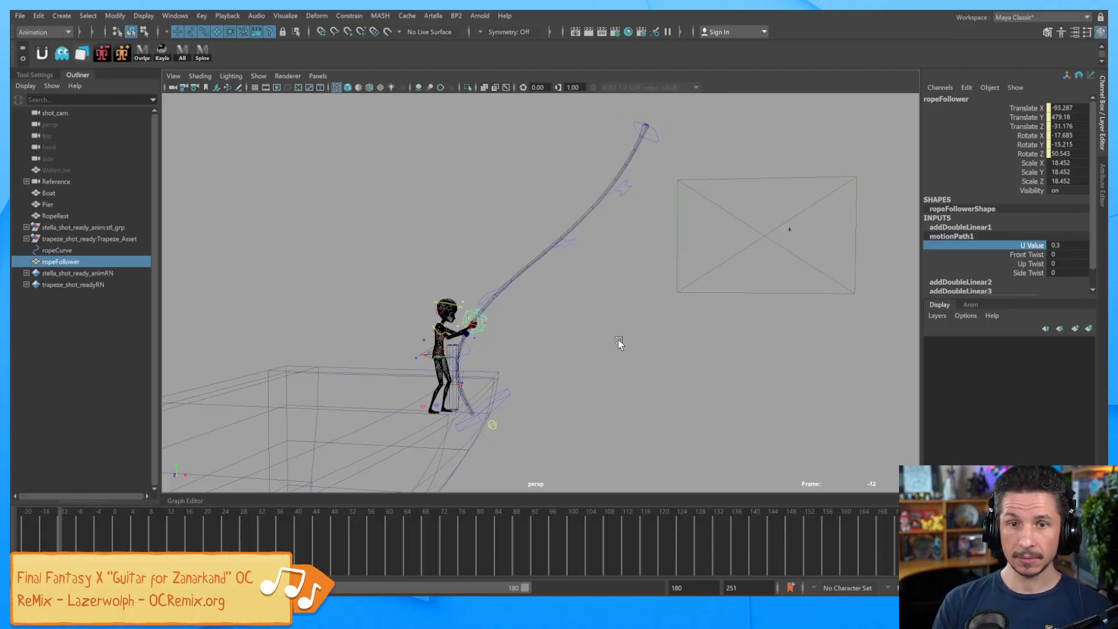
alt+right_drag(595, 340, 731, 337)
alt+middle_drag(661, 364, 718, 334)
alt+right_drag(718, 334, 746, 367)
alt+middle_drag(746, 367, 749, 359)
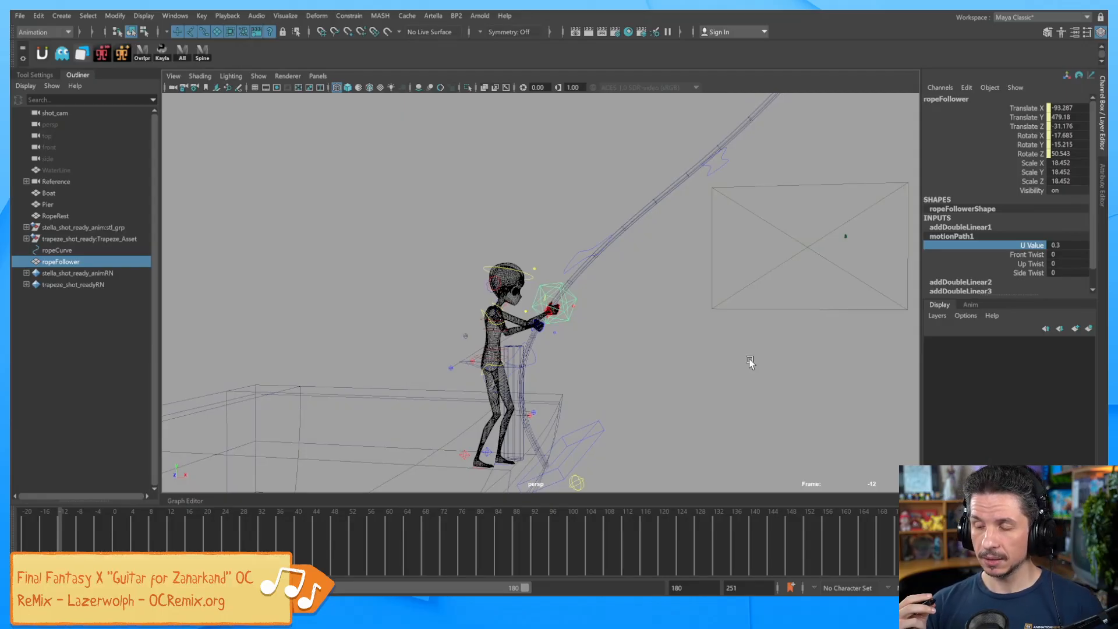
key(w)
alt+right_drag(750, 362, 698, 347)
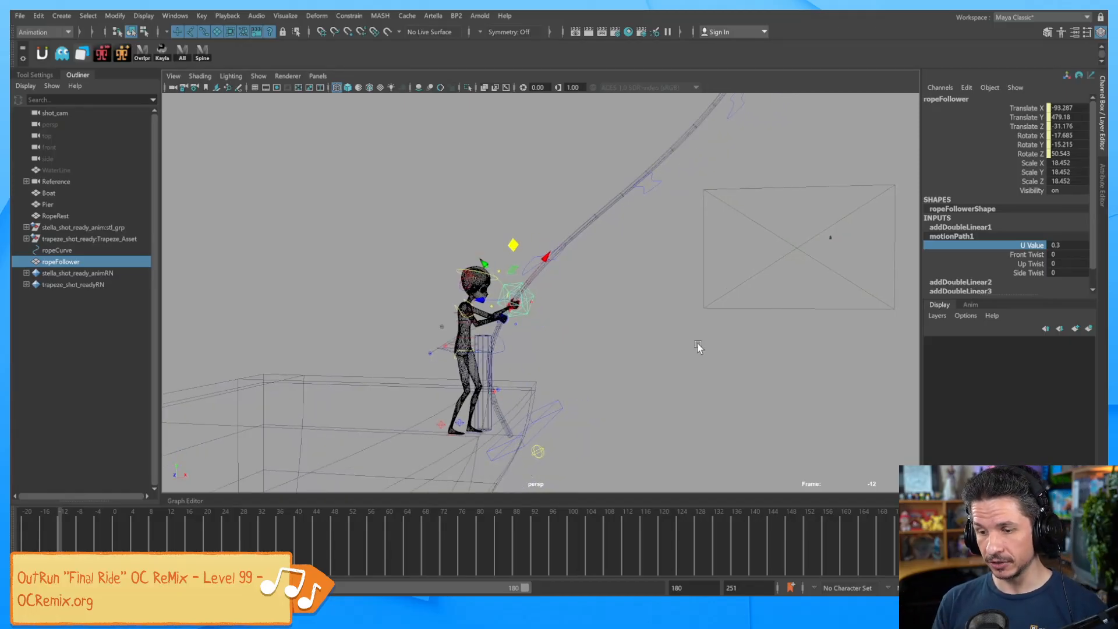
alt+drag(656, 332, 599, 332)
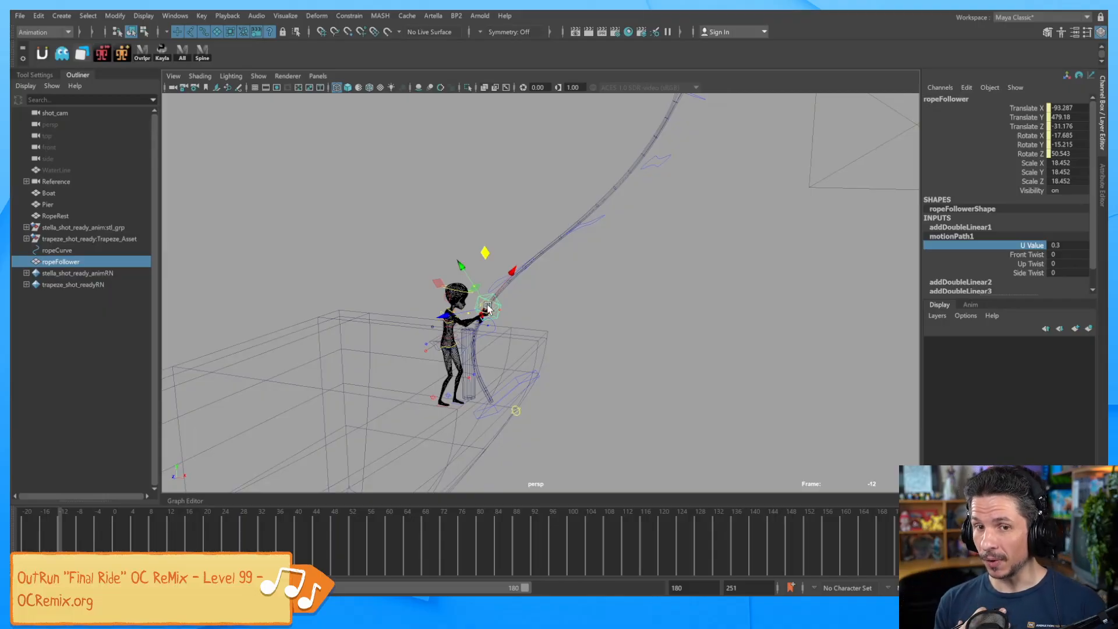
alt+drag(566, 324, 520, 326)
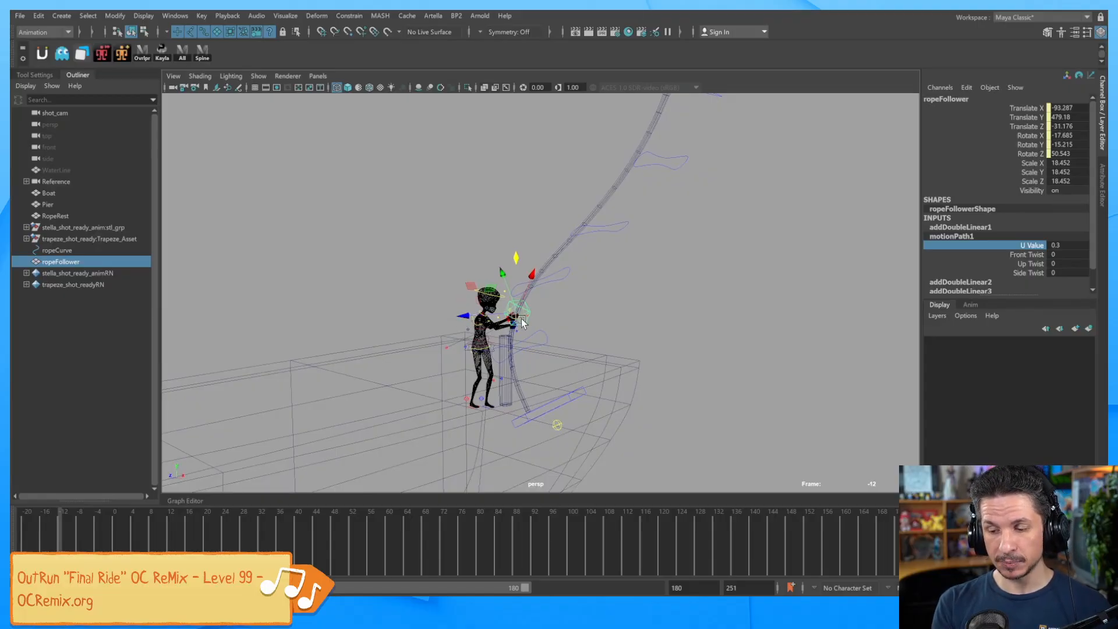
Re-scrub the U Value along the rope and settle the ropeFollower at 0.3 at the hand.
click(1034, 245)
click(1030, 246)
middle_drag(735, 337, 747, 323)
click(1028, 248)
alt+middle_drag(801, 273, 786, 337)
alt+drag(786, 338, 745, 320)
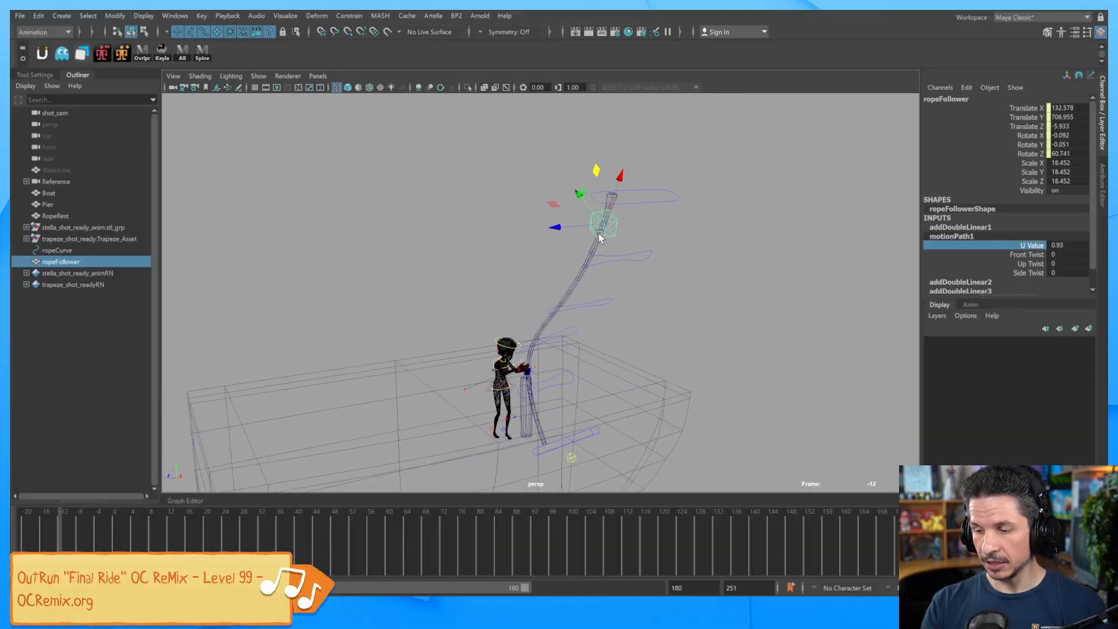
click(1014, 246)
scroll(815, 318, down, 1)
click(997, 247)
middle_drag(839, 326, 732, 343)
Play the animation forward to frame 47 to watch the follower ride the rope.
key(w)
alt+drag(733, 343, 676, 373)
drag(311, 543, 367, 544)
alt+drag(586, 458, 641, 460)
Scrub the Time Slider from frame 98 back through 75, 31 and 24 to frame -2.
click(559, 532)
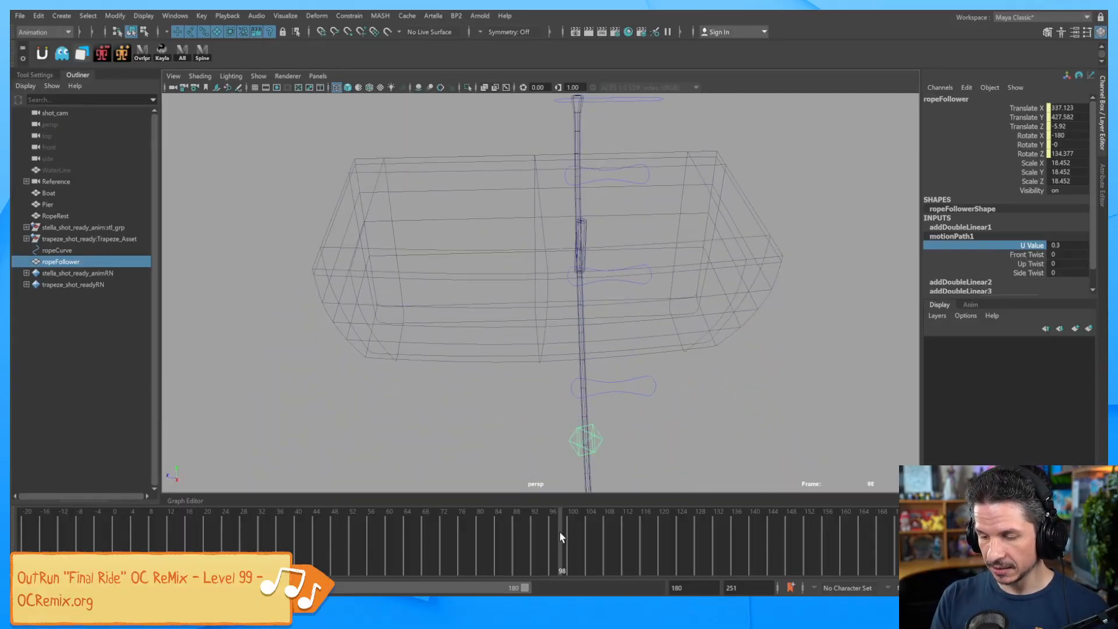
drag(536, 537, 420, 527)
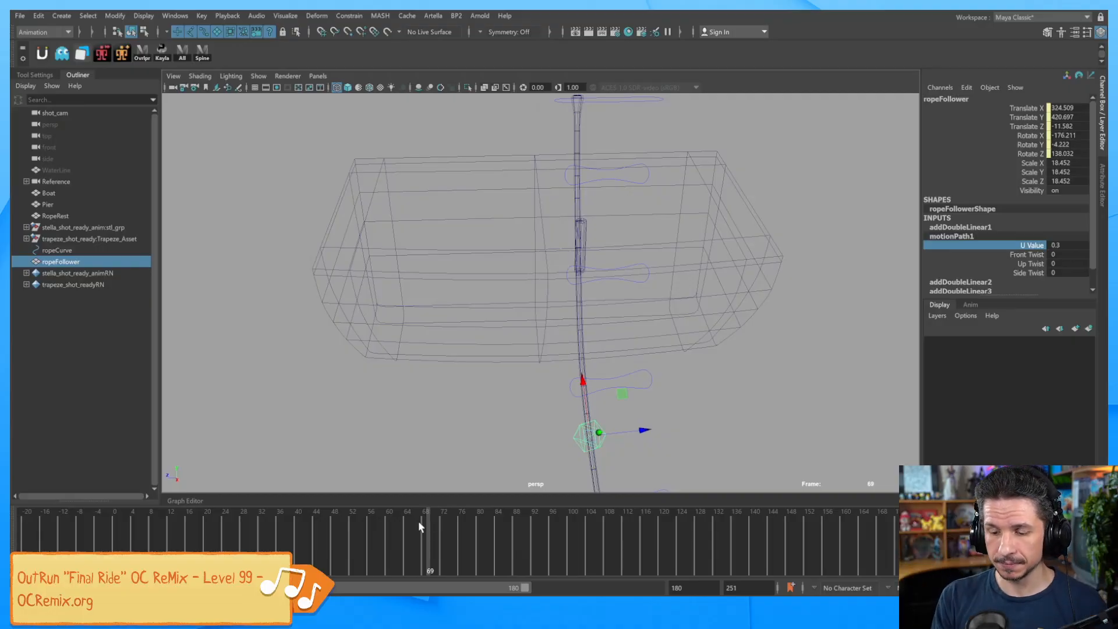
drag(417, 541, 245, 530)
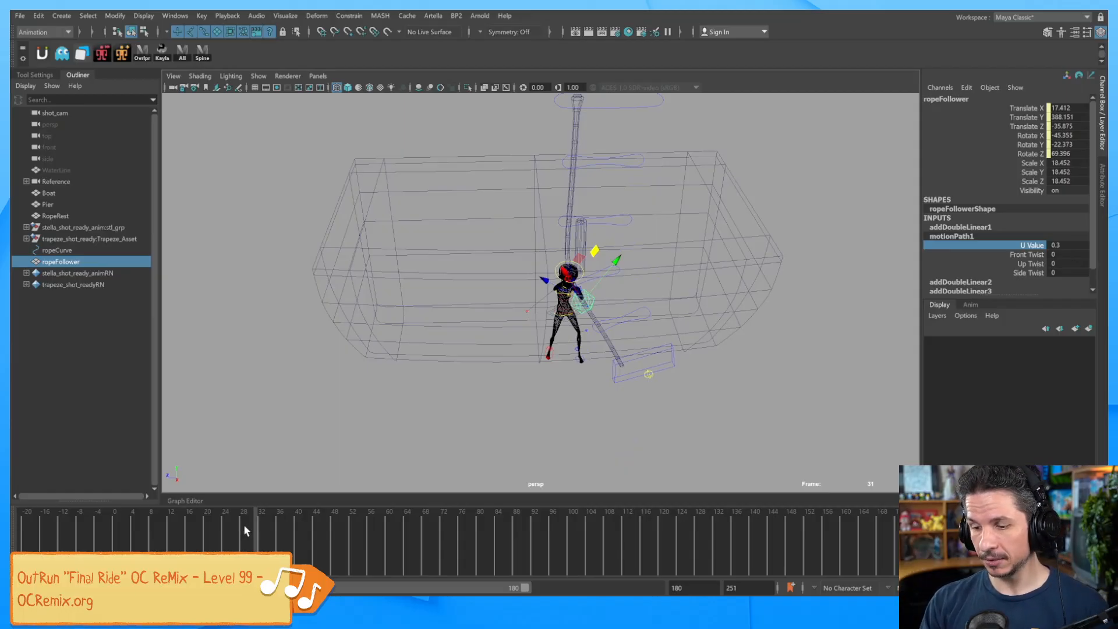
drag(250, 539, 215, 529)
alt+drag(449, 364, 593, 372)
drag(195, 545, 102, 534)
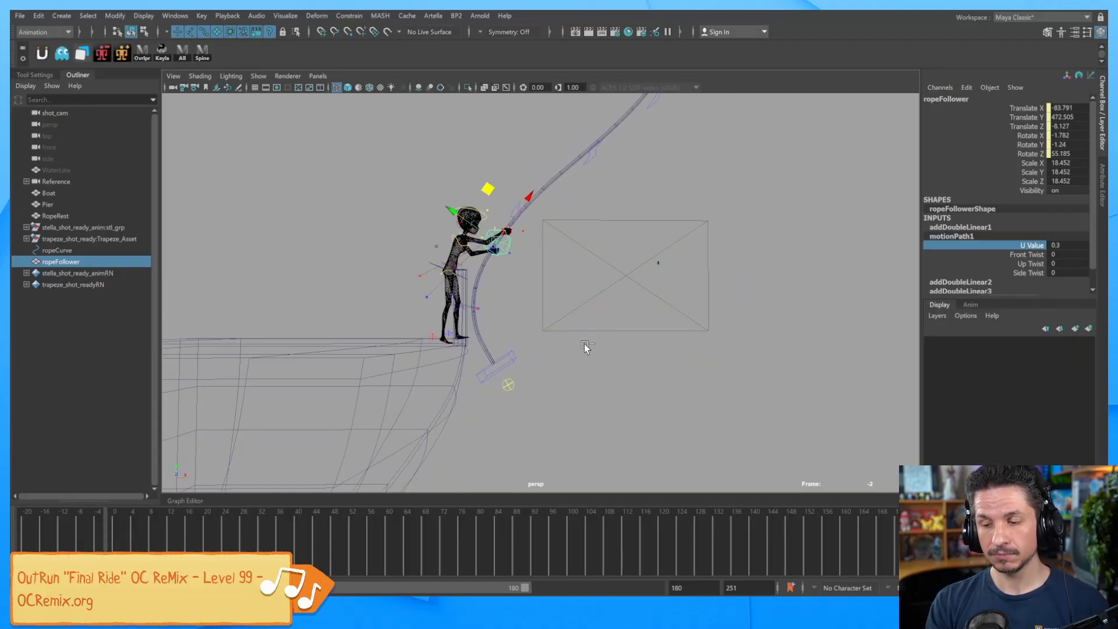
Nudge the U Value to 0.33, then test-rotate swings_fk_ctrl03 and undo the bend.
middle_drag(714, 348, 705, 346)
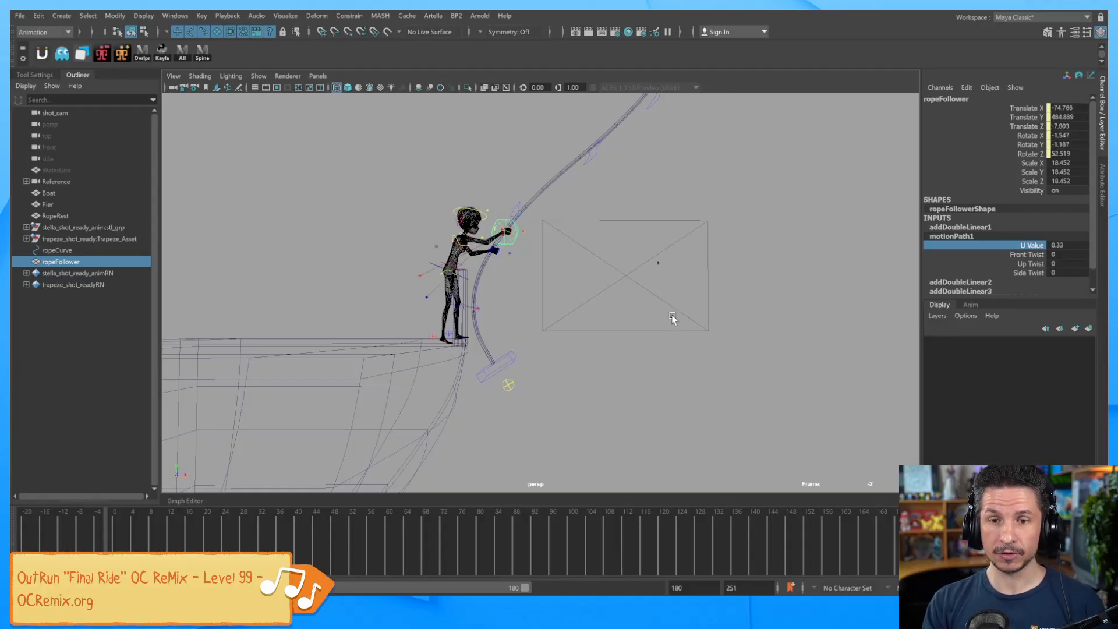
alt+drag(646, 233, 607, 242)
click(583, 206)
key(e)
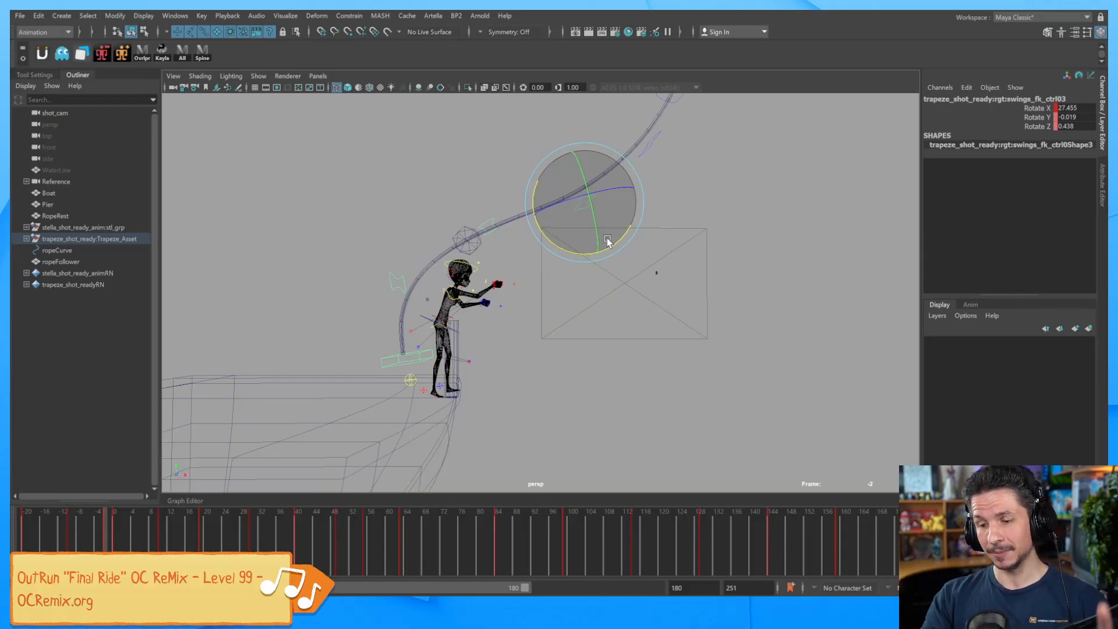
key(ctrl+z)
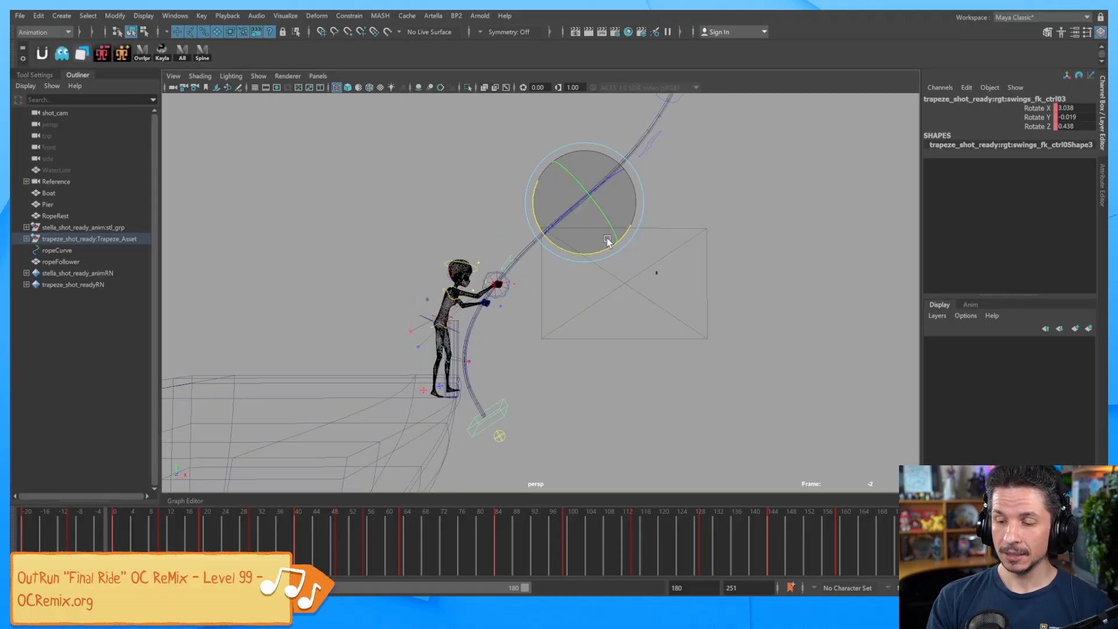
click(514, 327)
Reselect the ropeFollower and zoom in to confirm it sits in the character's grip.
click(502, 282)
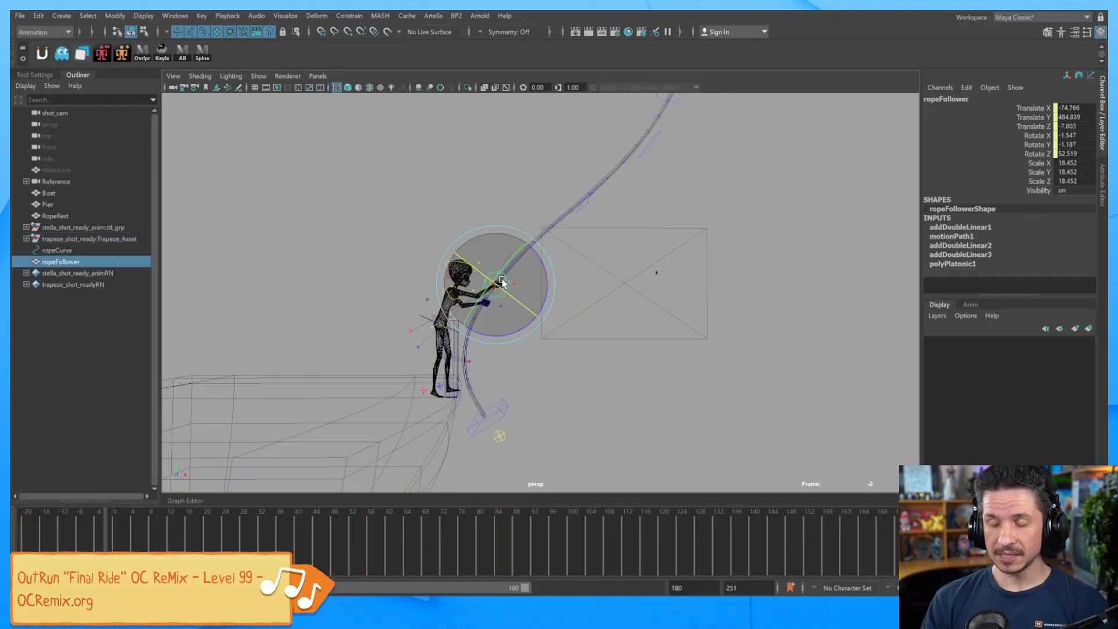
key(q)
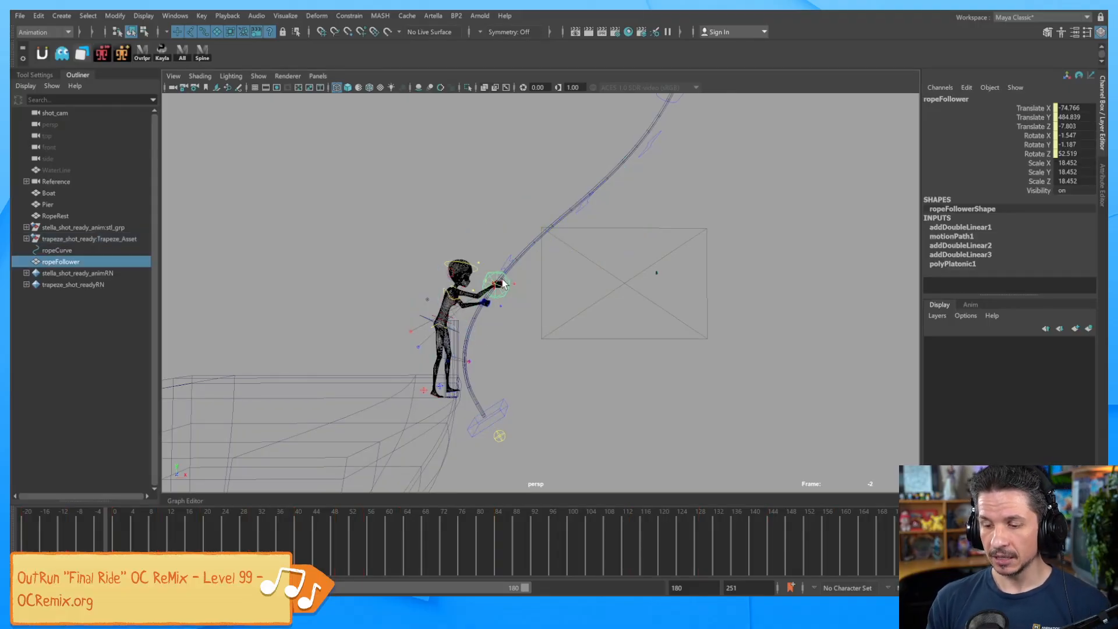
alt+right_drag(503, 287, 697, 352)
alt+middle_drag(556, 372, 588, 352)
alt+right_drag(588, 352, 710, 337)
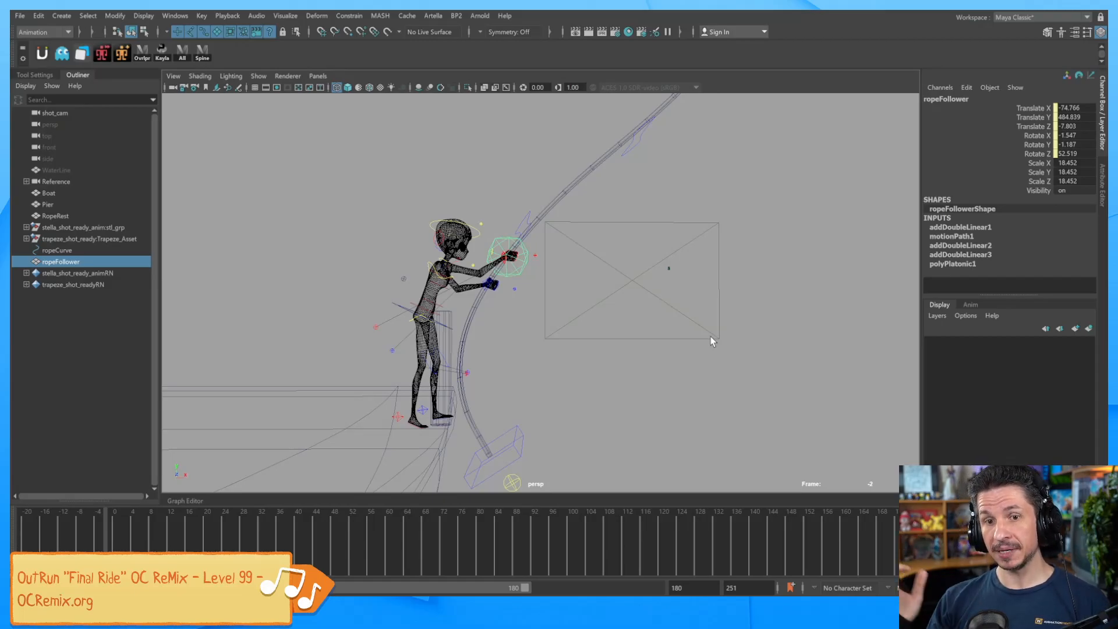
click(370, 267)
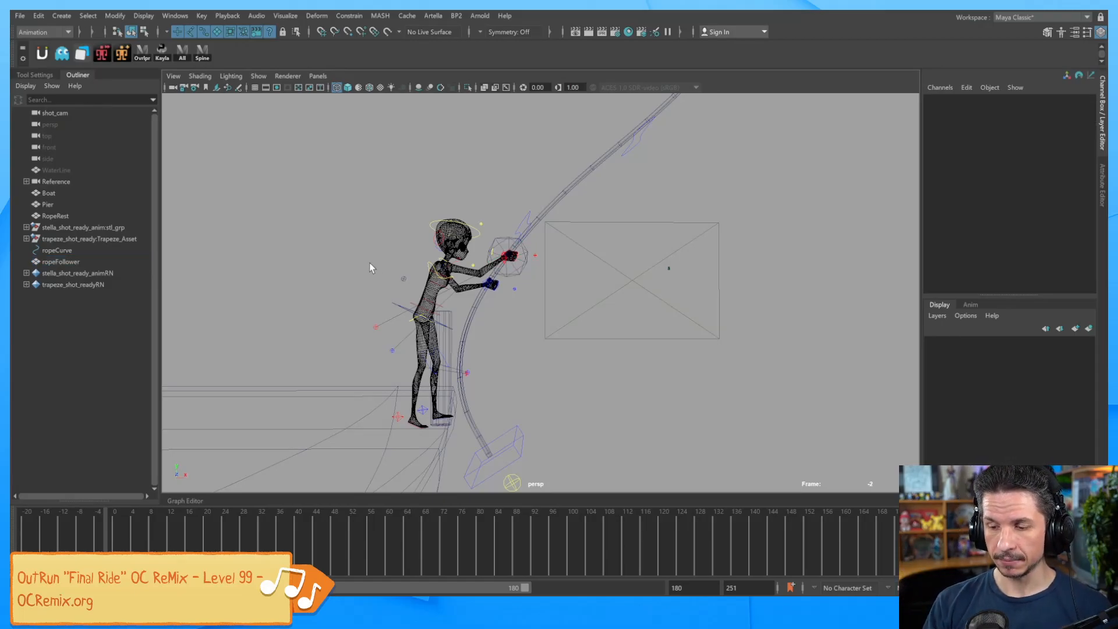
click(523, 273)
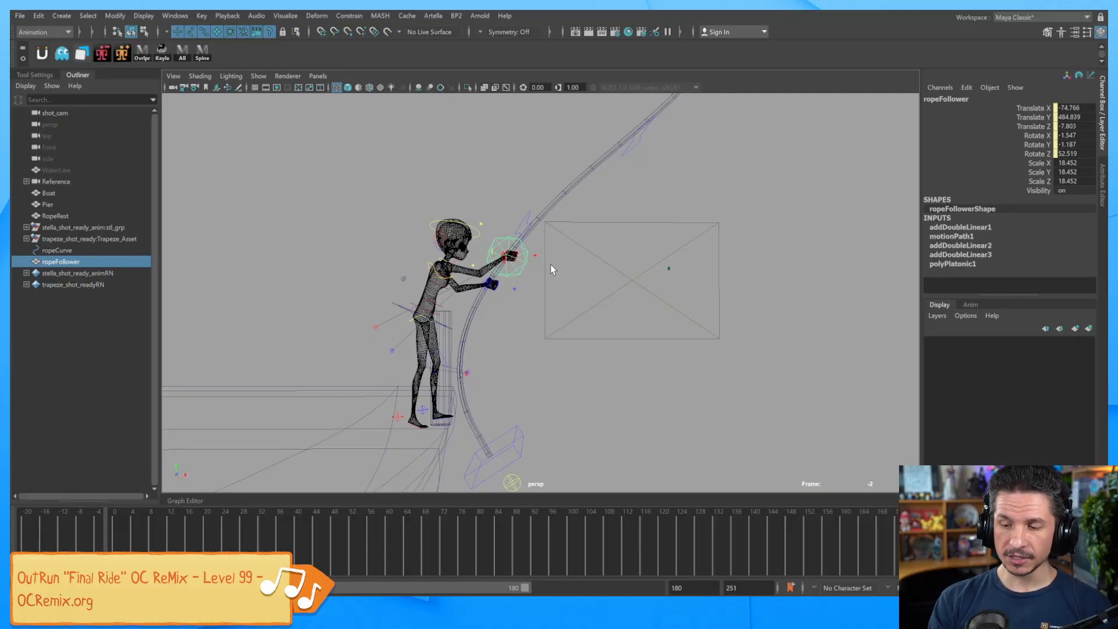
Create a NURBS circle from Create > NURBS Primitives and scale it to 41.466.
click(62, 16)
mouse_move(107, 59)
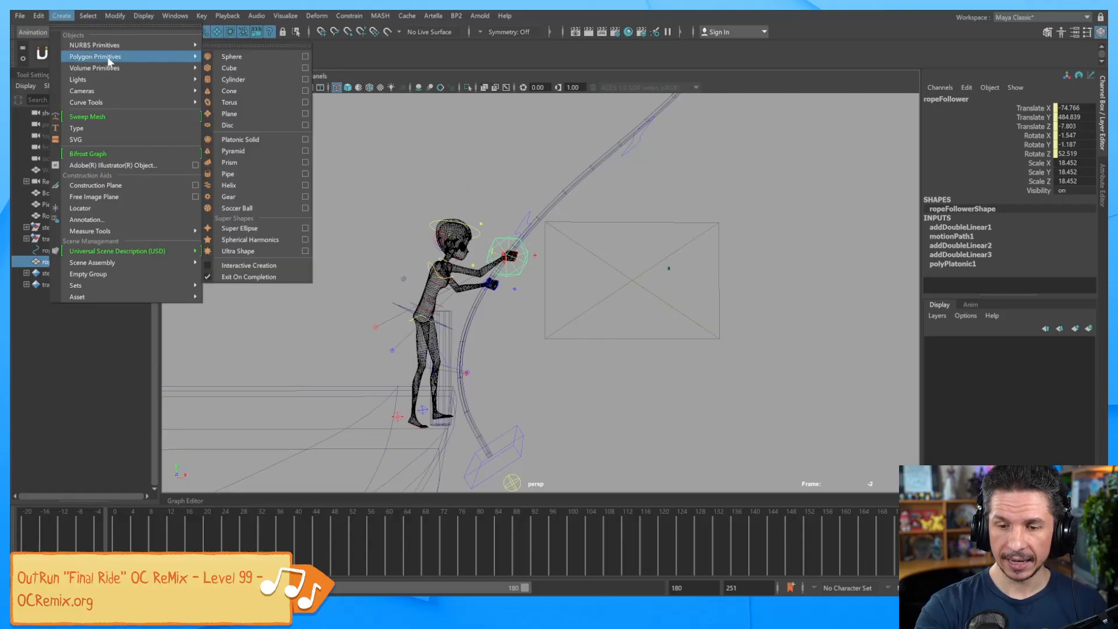
mouse_move(134, 44)
click(257, 117)
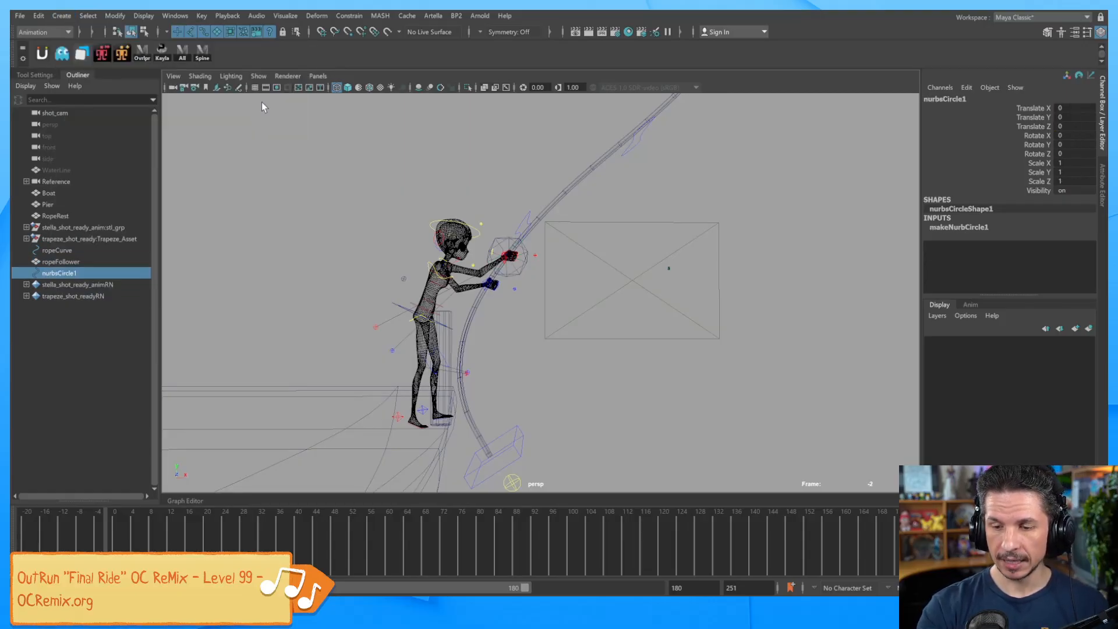
alt+right_drag(791, 288, 634, 323)
alt+drag(685, 377, 733, 392)
key(r)
alt+right_drag(647, 405, 587, 411)
drag(589, 414, 583, 298)
Raise the circle to Translate Y 403.643 beside the character, then reselect it.
key(w)
key(ctrl+z)
drag(554, 382, 558, 218)
alt+right_drag(658, 279, 751, 278)
alt+middle_drag(684, 296, 628, 371)
alt+right_drag(612, 318, 665, 299)
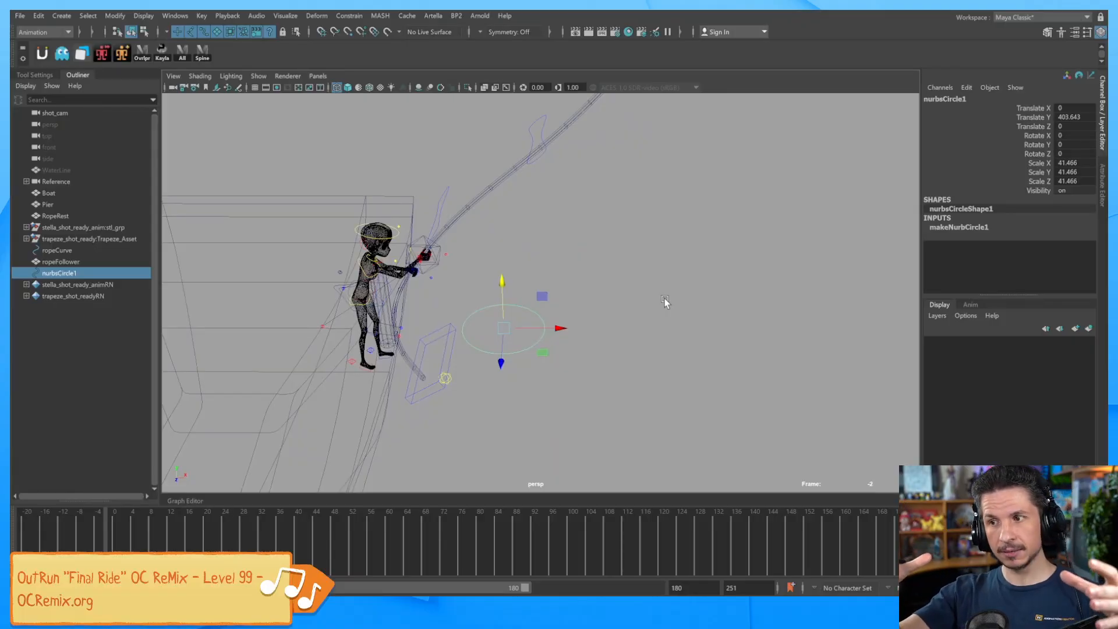
alt+drag(530, 341, 655, 313)
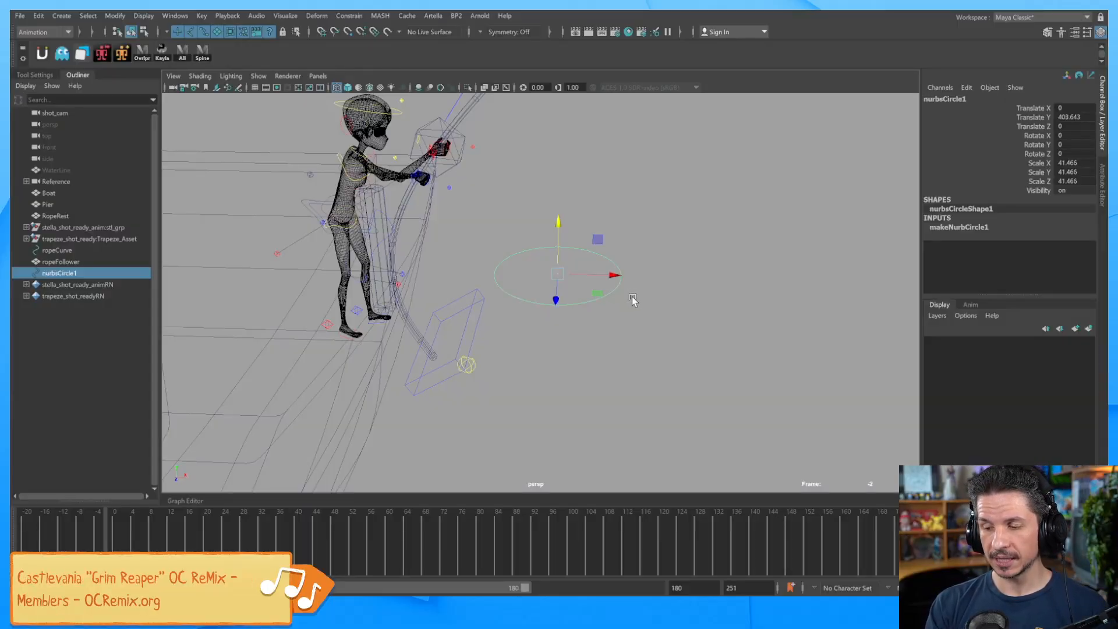
alt+drag(632, 295, 666, 338)
click(673, 324)
drag(599, 332, 604, 356)
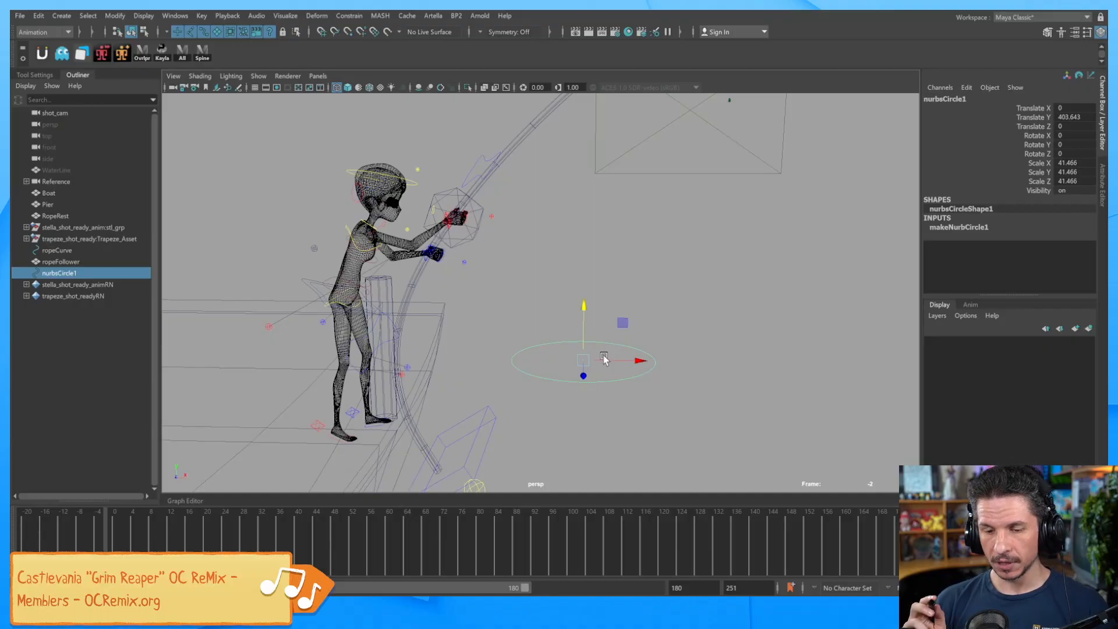
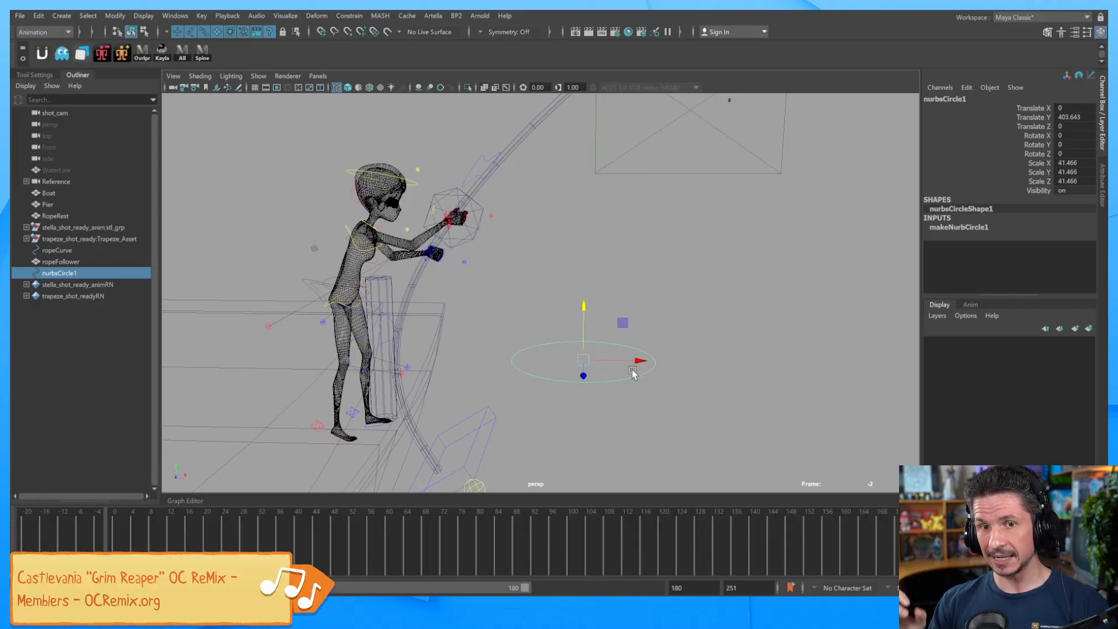
Move nurbsCircle1 up and to the right, away from the character, then select the ropeFollower.
drag(623, 322, 745, 276)
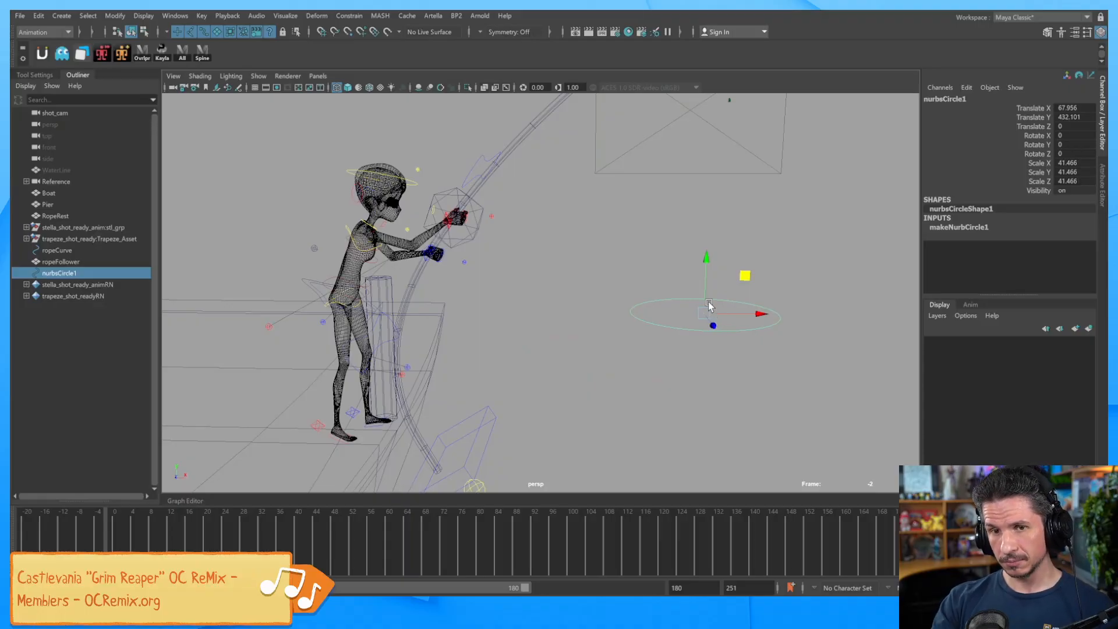
click(613, 360)
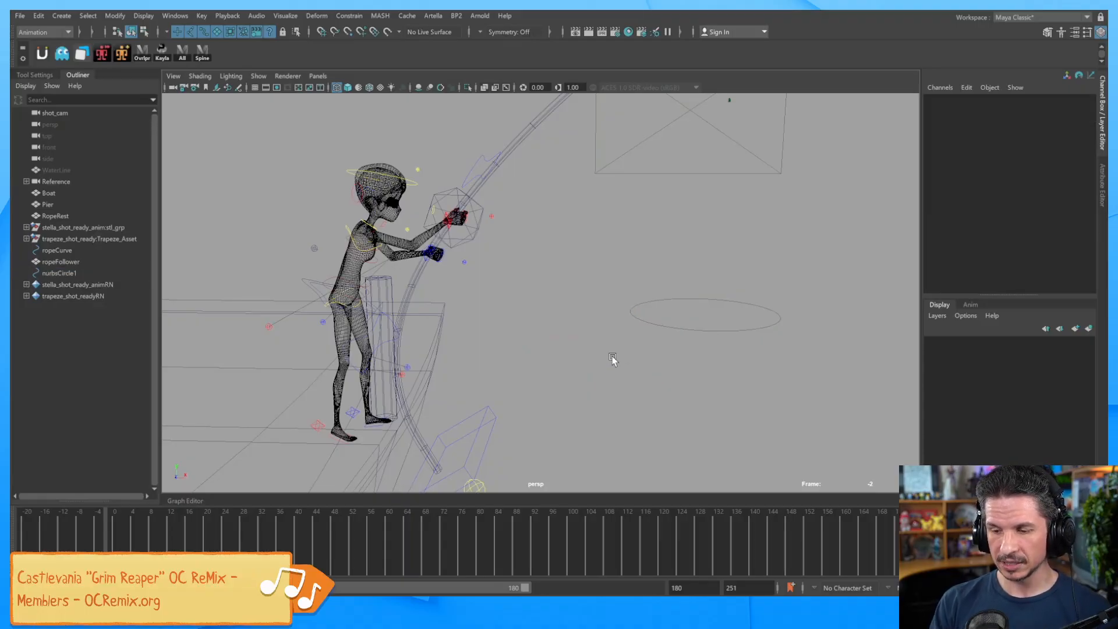
click(473, 234)
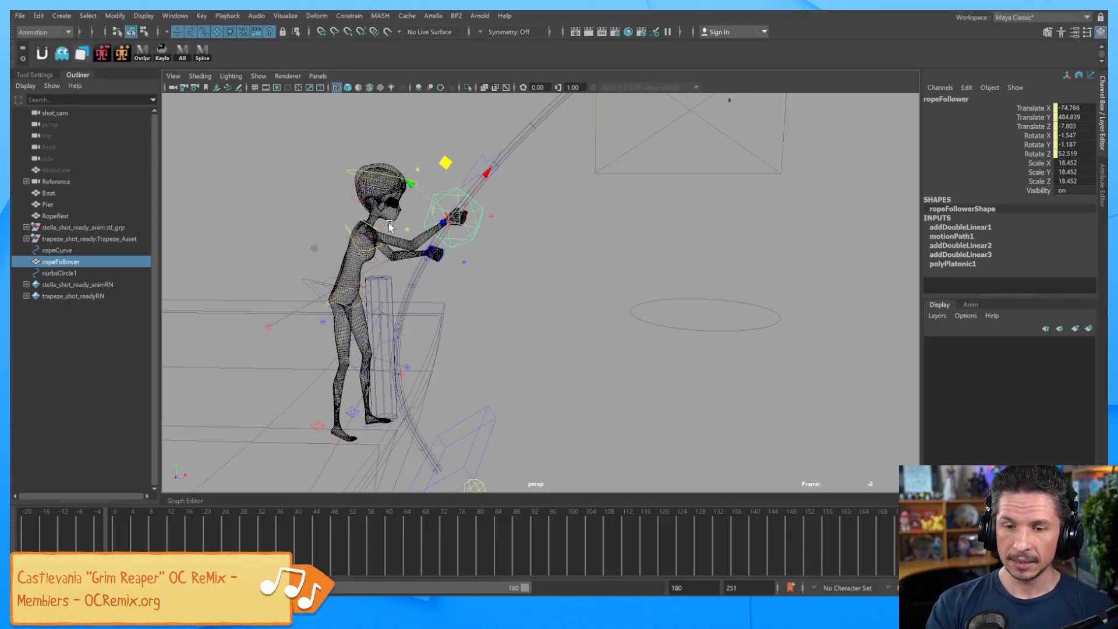
Create a locator and scale it up to 70.043.
click(61, 16)
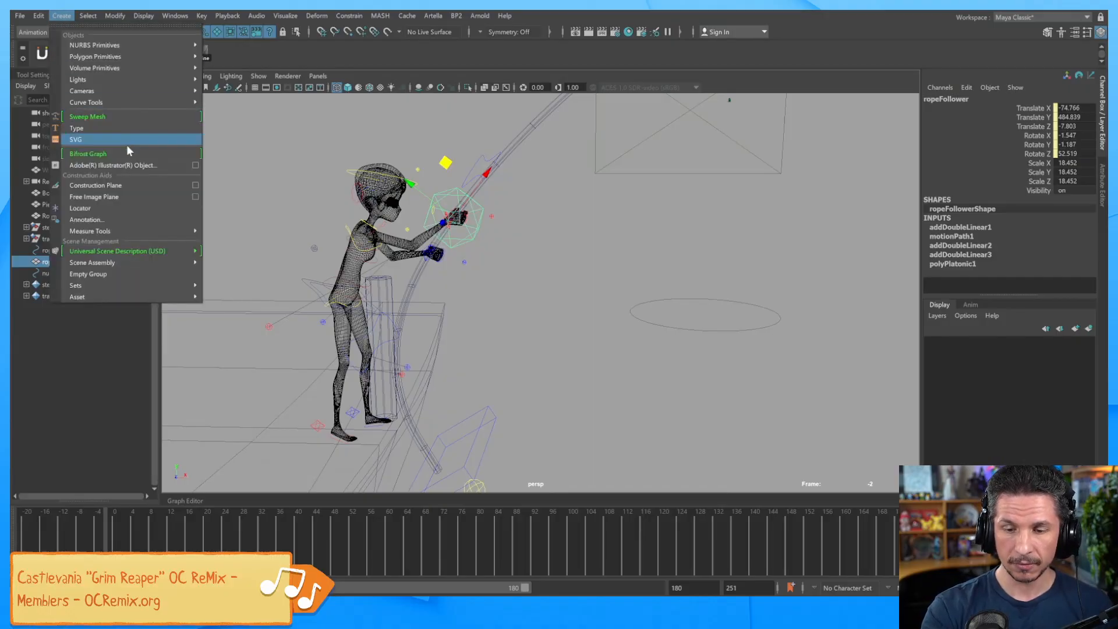
click(138, 210)
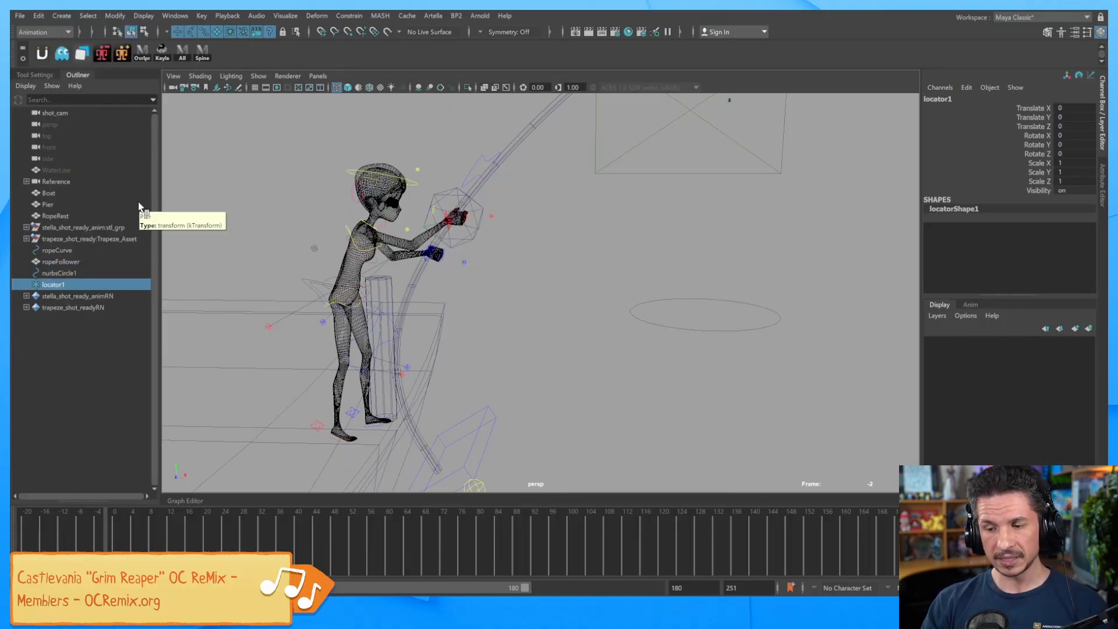
alt+right_drag(783, 343, 592, 352)
alt+middle_drag(592, 352, 609, 282)
alt+right_drag(746, 285, 634, 375)
key(e)
key(r)
drag(560, 455, 580, 225)
Frame the locator and place it just in front of the character's hands.
key(w)
key(f)
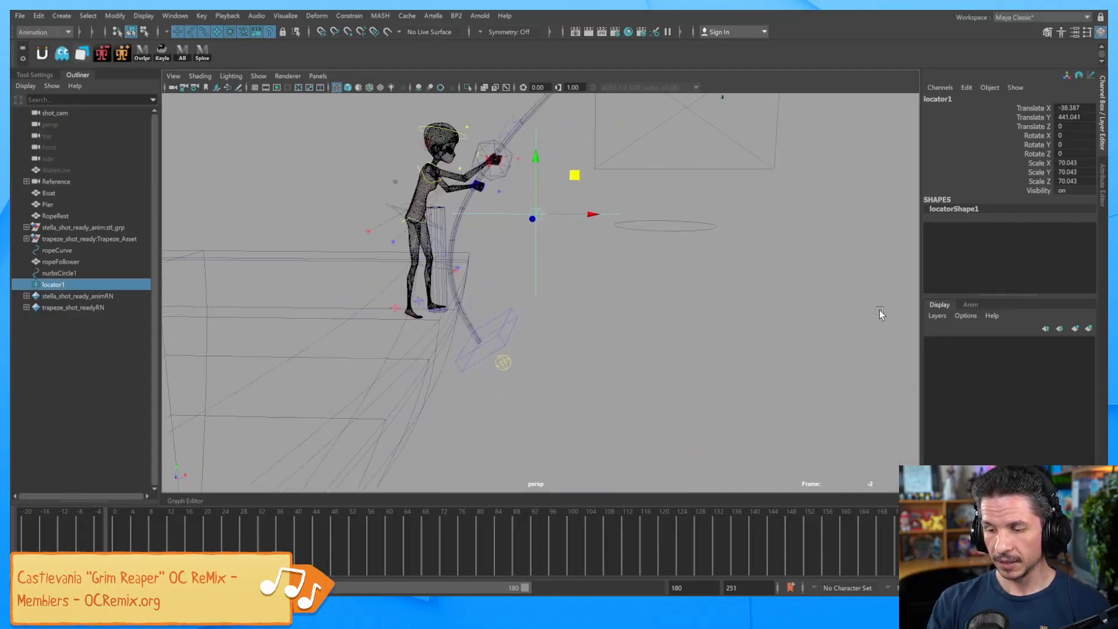
alt+right_drag(693, 381, 650, 335)
alt+middle_drag(650, 335, 642, 378)
alt+right_drag(642, 377, 701, 334)
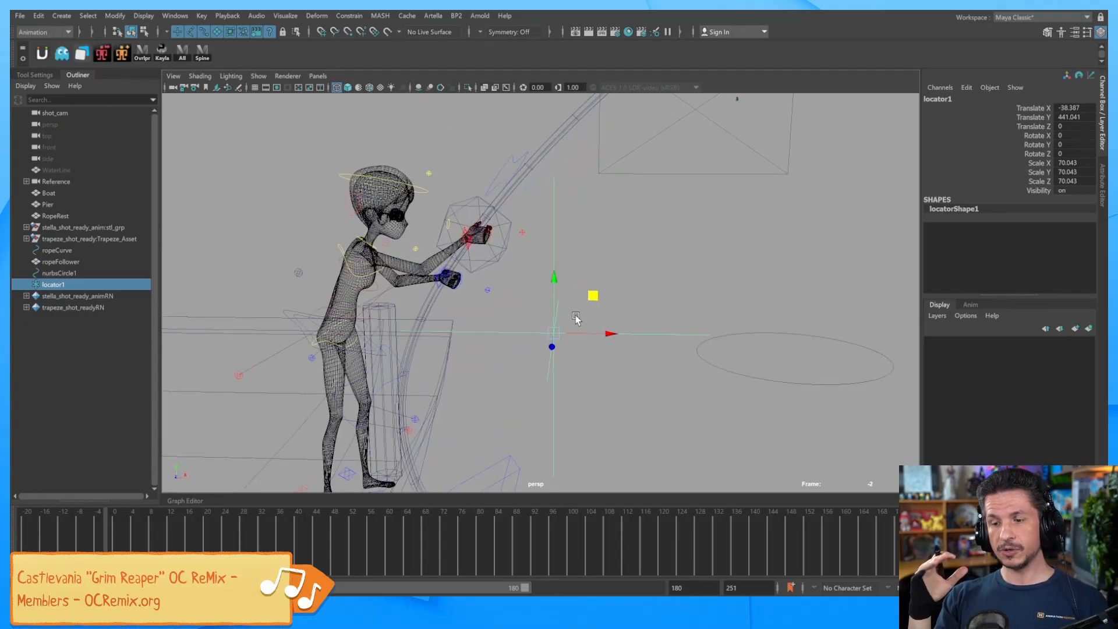
click(505, 242)
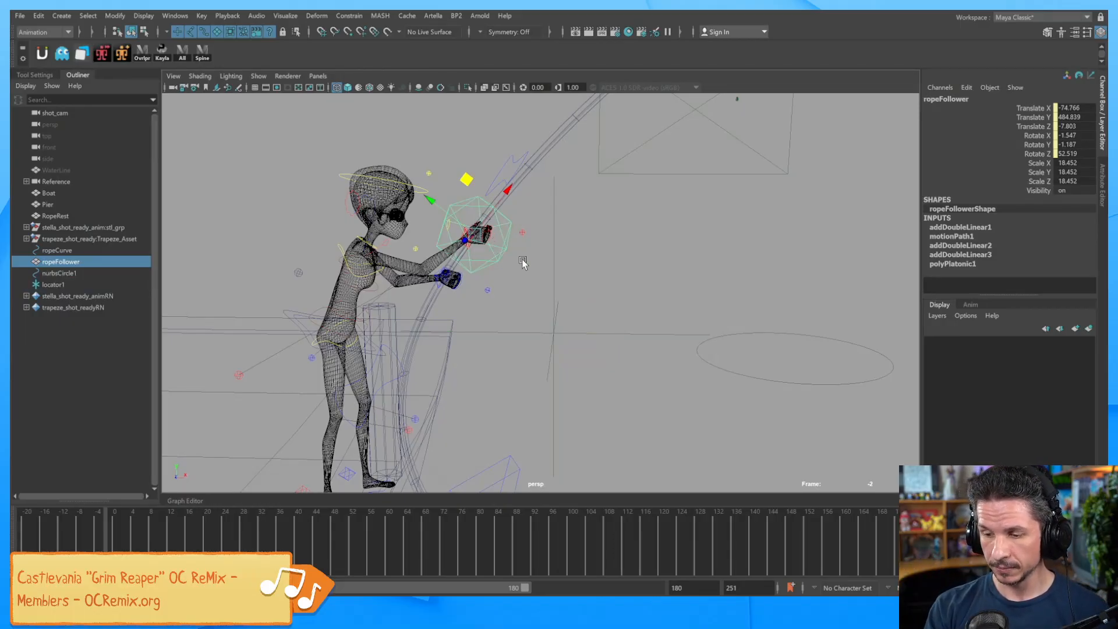
alt+middle_drag(592, 327, 608, 340)
mouse_move(574, 340)
alt+mouse_down()
mouse_move(599, 340)
mouse_move(587, 346)
alt+mouse_up()
click(602, 348)
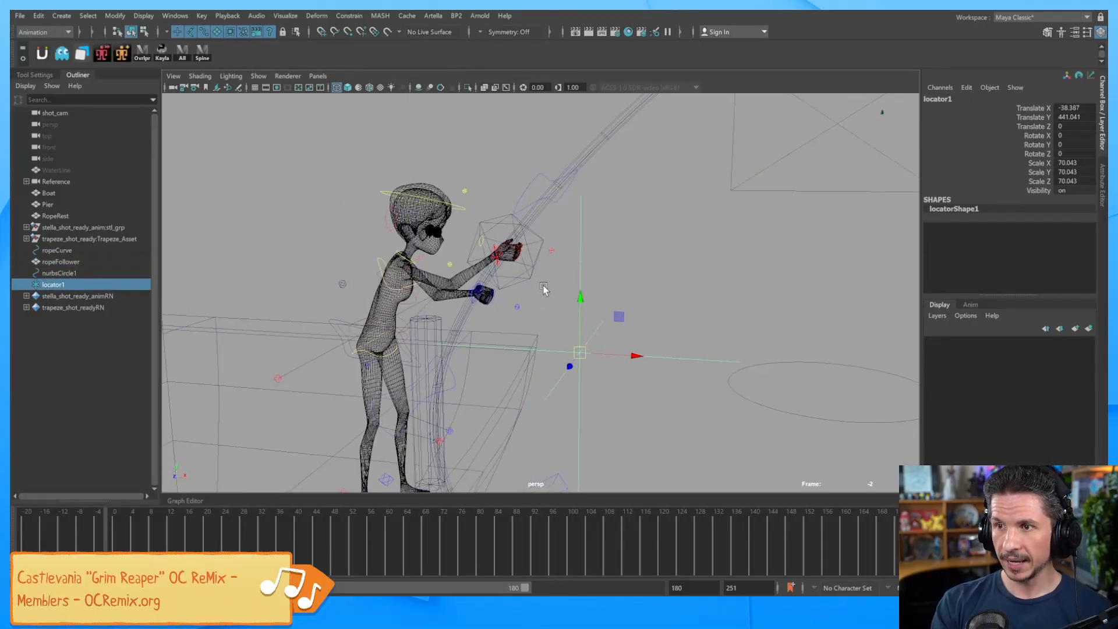
alt+drag(583, 311, 572, 282)
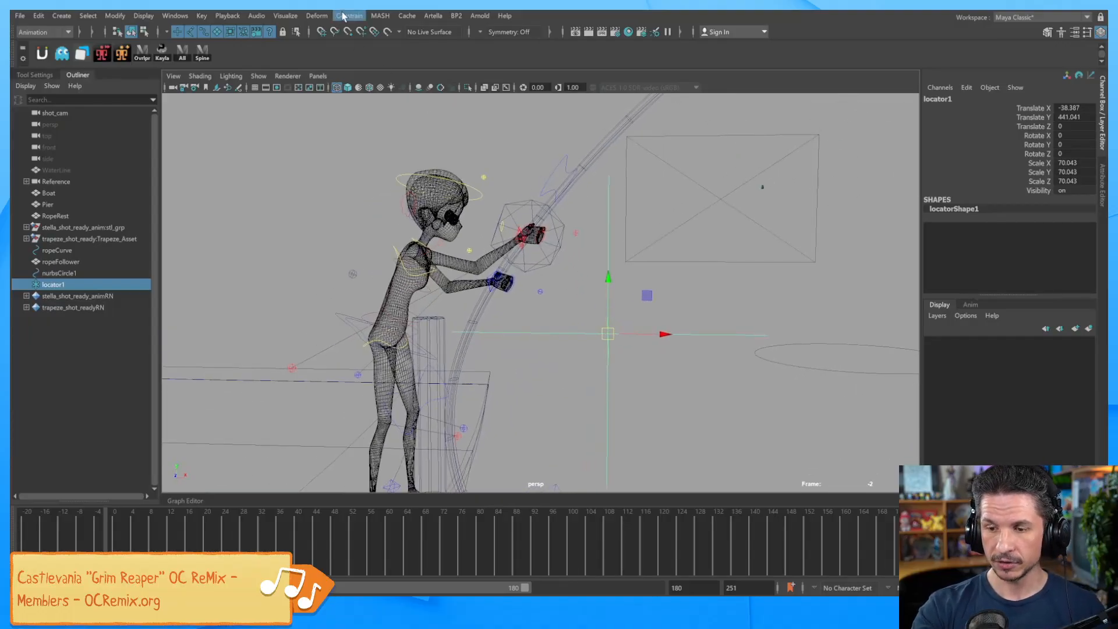
Select the rope follower and locator1, then bring up the Parent Constraint options.
click(349, 15)
click(573, 258)
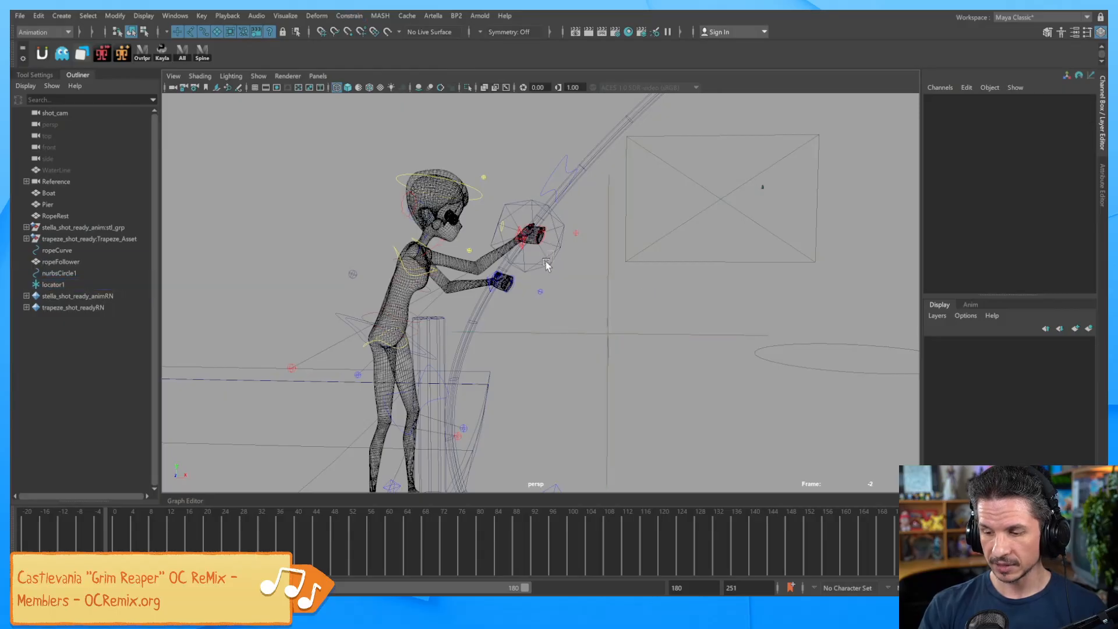
click(551, 260)
shift+click(616, 335)
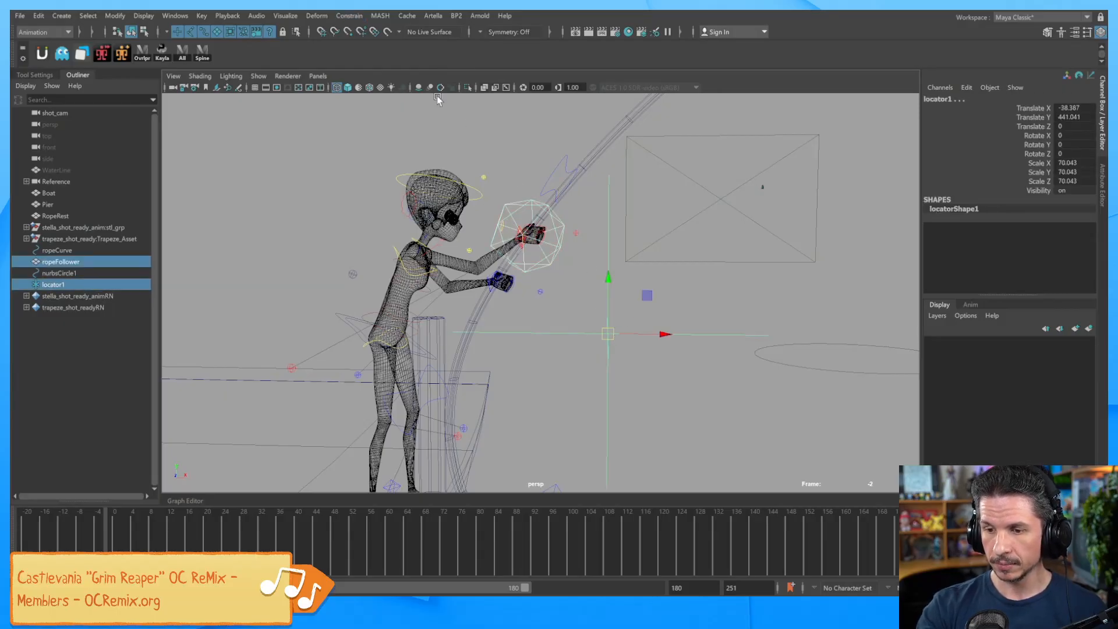
click(350, 16)
click(452, 46)
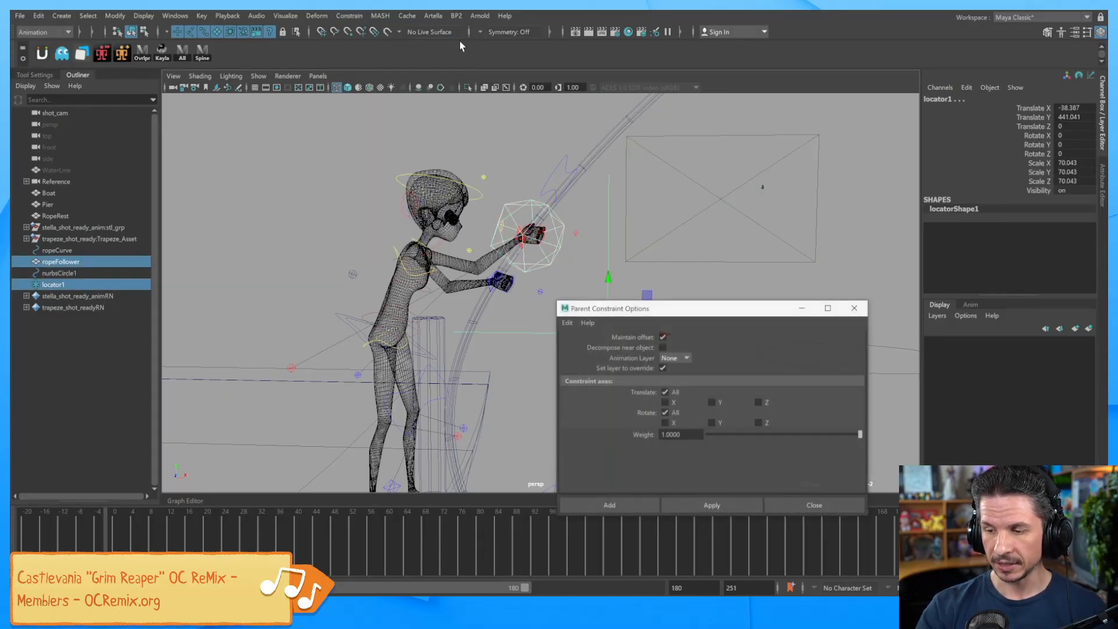
drag(739, 309, 854, 83)
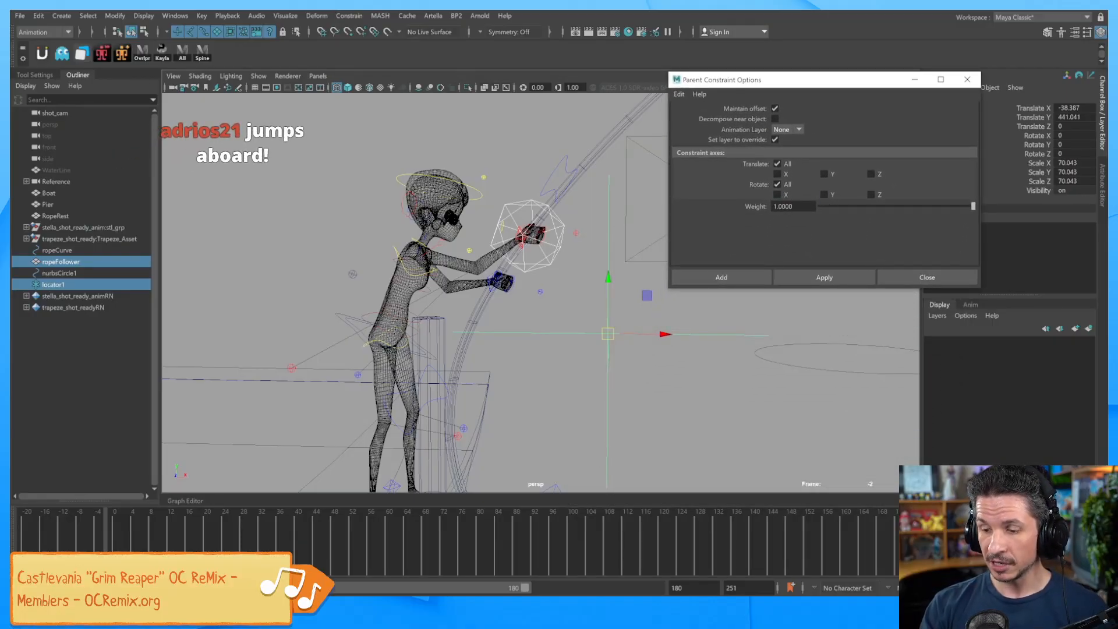
Test-rotate the rope follower, undo it, and view the character side-on.
click(564, 260)
key(e)
key(r)
key(e)
key(w)
alt+drag(557, 230, 560, 309)
key(e)
key(ctrl+z)
alt+drag(556, 320, 569, 304)
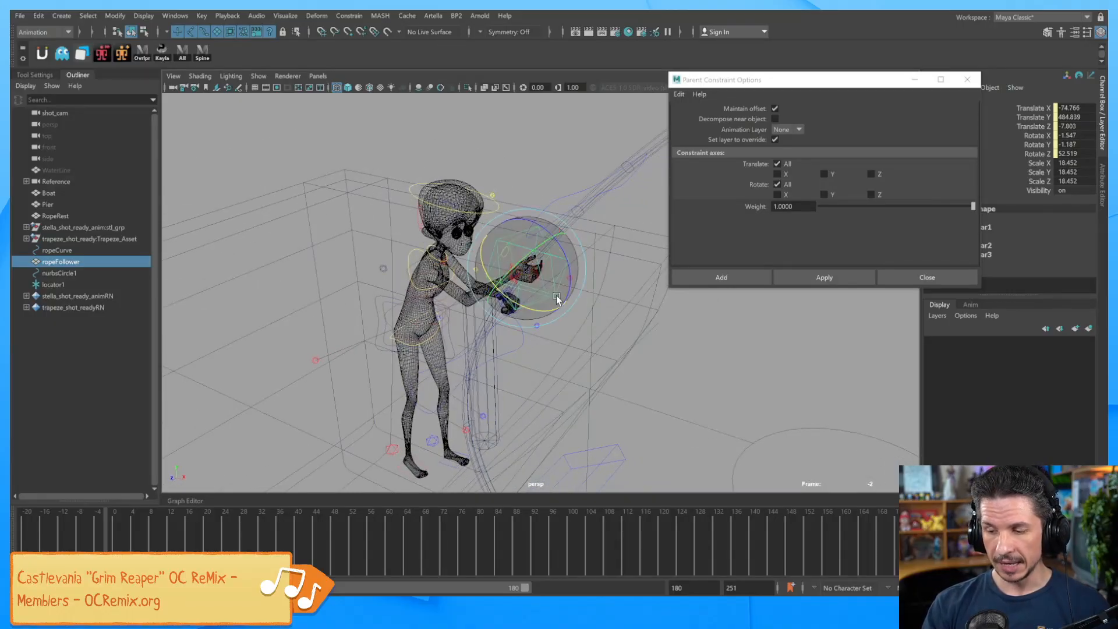
alt+drag(627, 403, 659, 383)
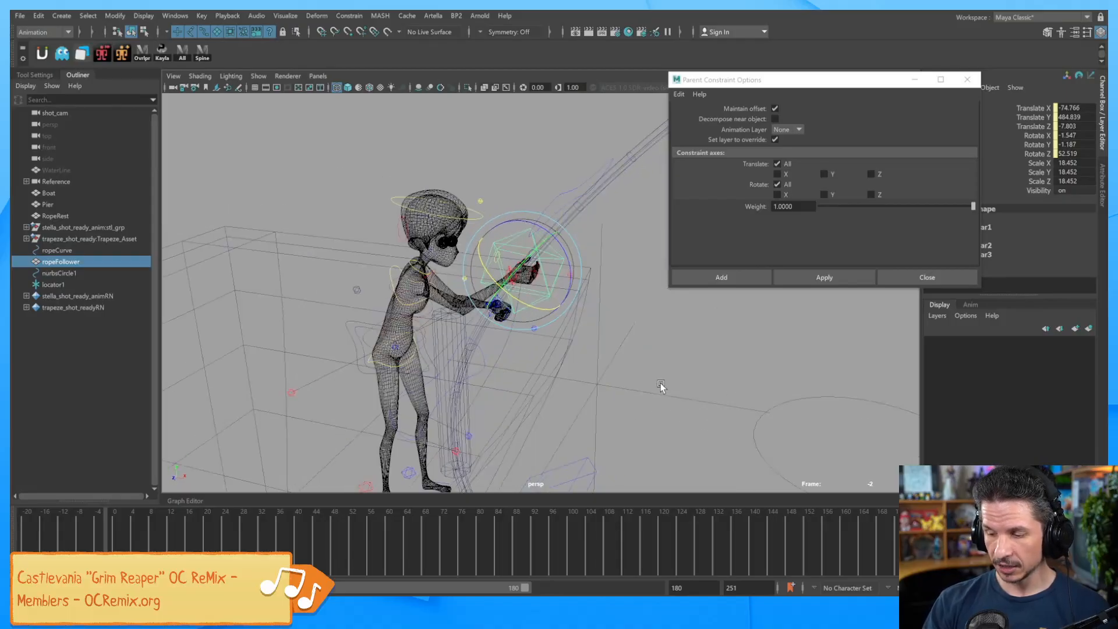
Parent-constrain locator1 to ropeFollower with all translation and rotation on Y and Z only.
shift+click(662, 389)
click(824, 195)
click(871, 195)
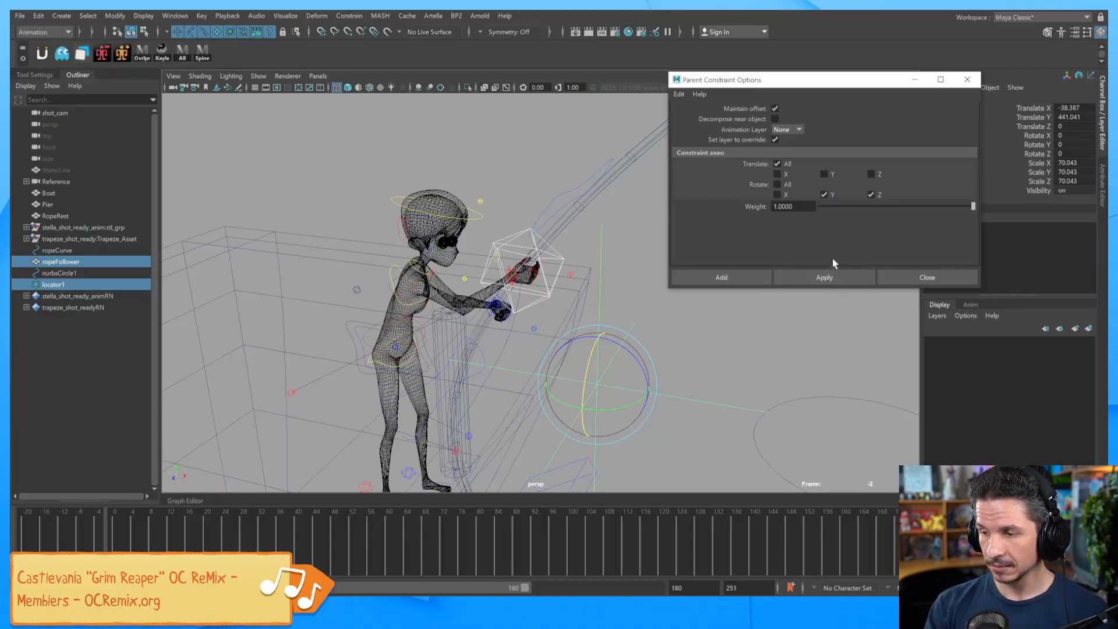
click(838, 277)
Scrub to frame 9 and rotate the rope follower to check the locator follows.
click(675, 350)
alt+drag(634, 332, 553, 272)
click(551, 268)
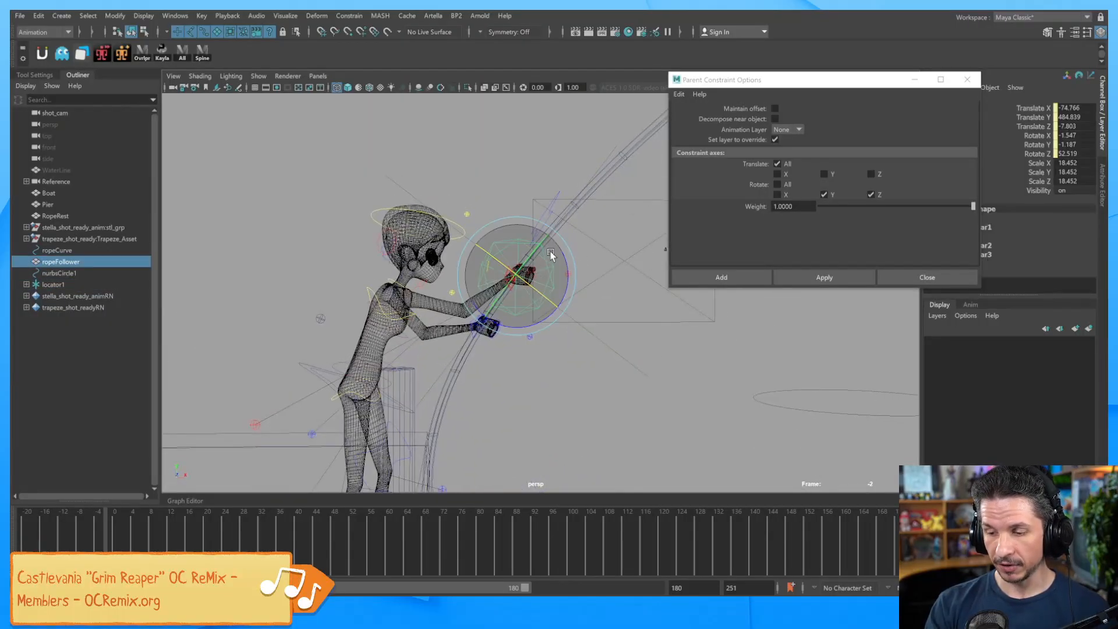
mouse_move(162, 543)
mouse_down()
mouse_move(194, 537)
mouse_move(155, 533)
mouse_up()
click(504, 230)
click(501, 227)
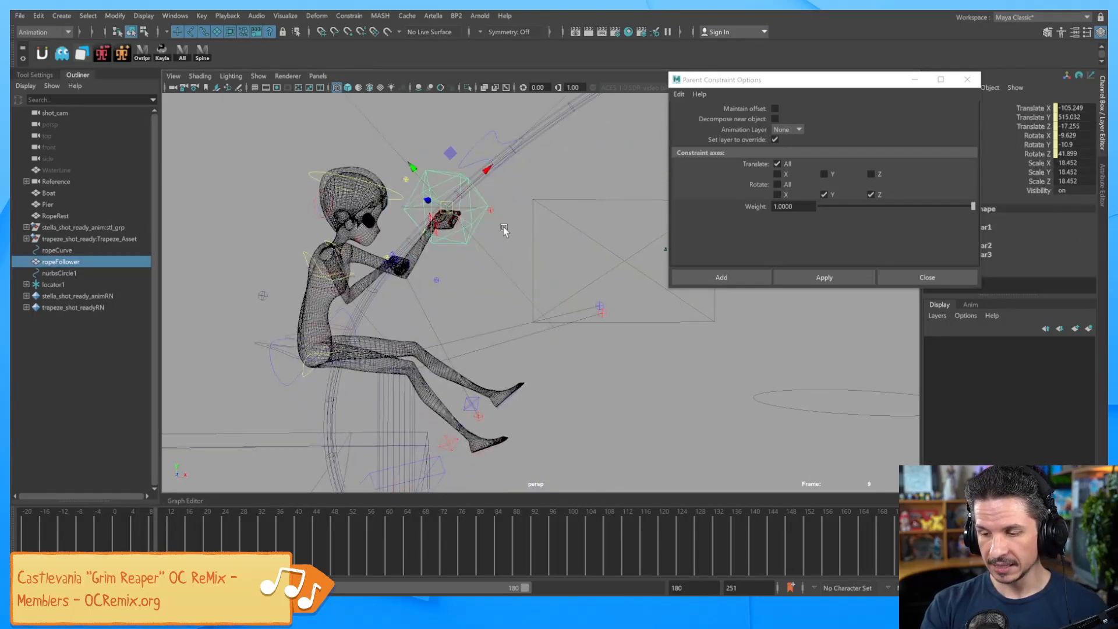
alt+drag(501, 227, 501, 261)
drag(520, 221, 494, 227)
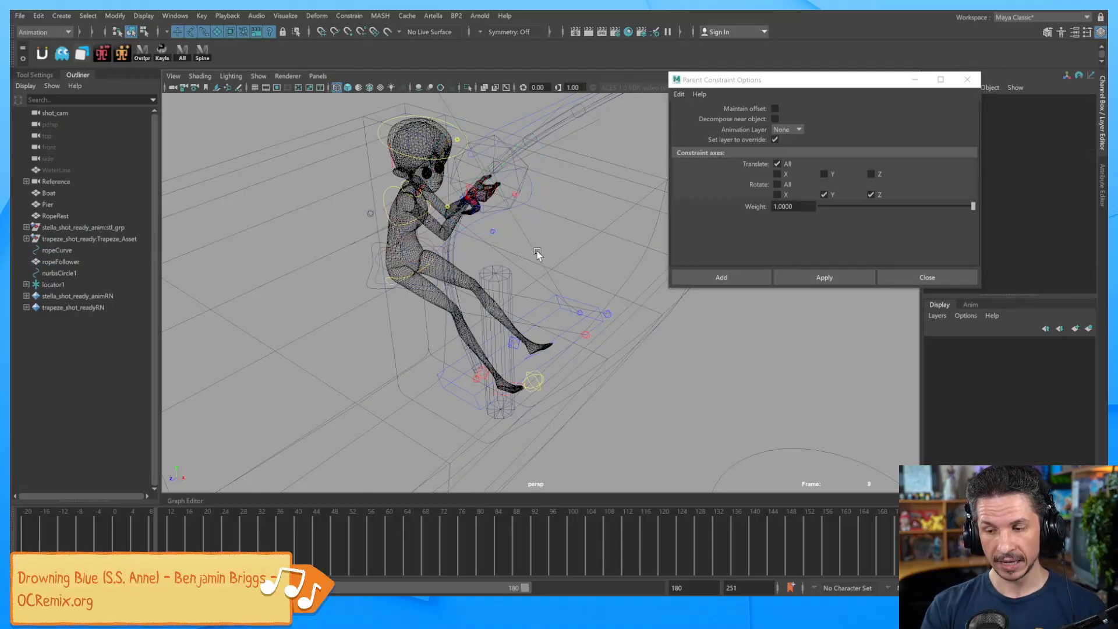
drag(519, 187, 746, 349)
click(519, 240)
Scrub the timeline to frame 43, back through frame 22, and return to the start.
key(w)
alt+right_drag(746, 350, 584, 384)
alt+drag(584, 384, 581, 381)
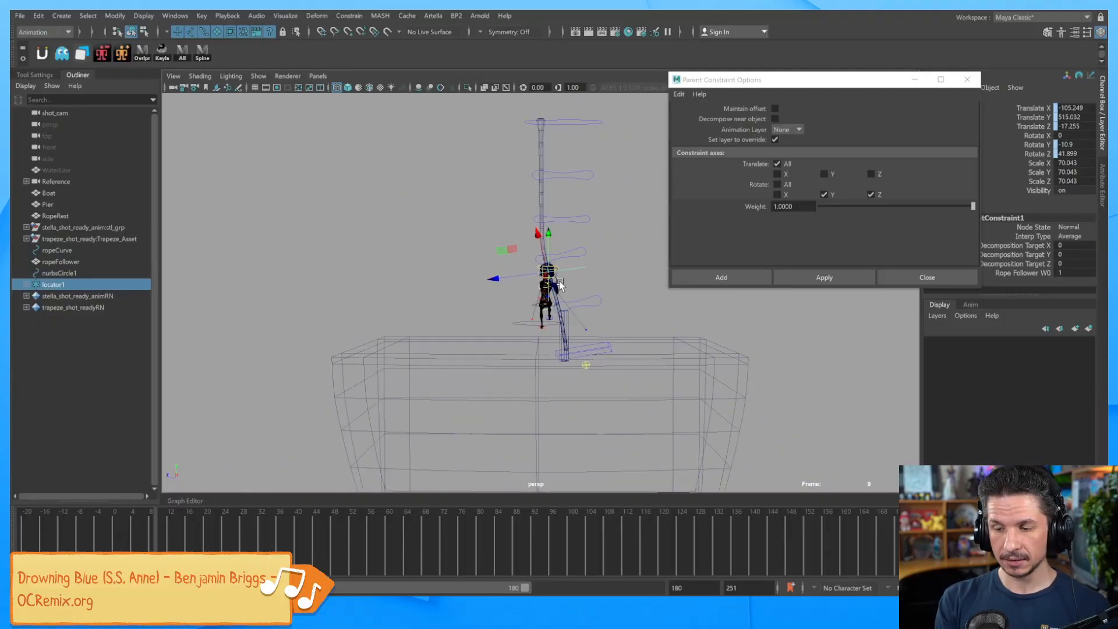
drag(271, 538, 381, 534)
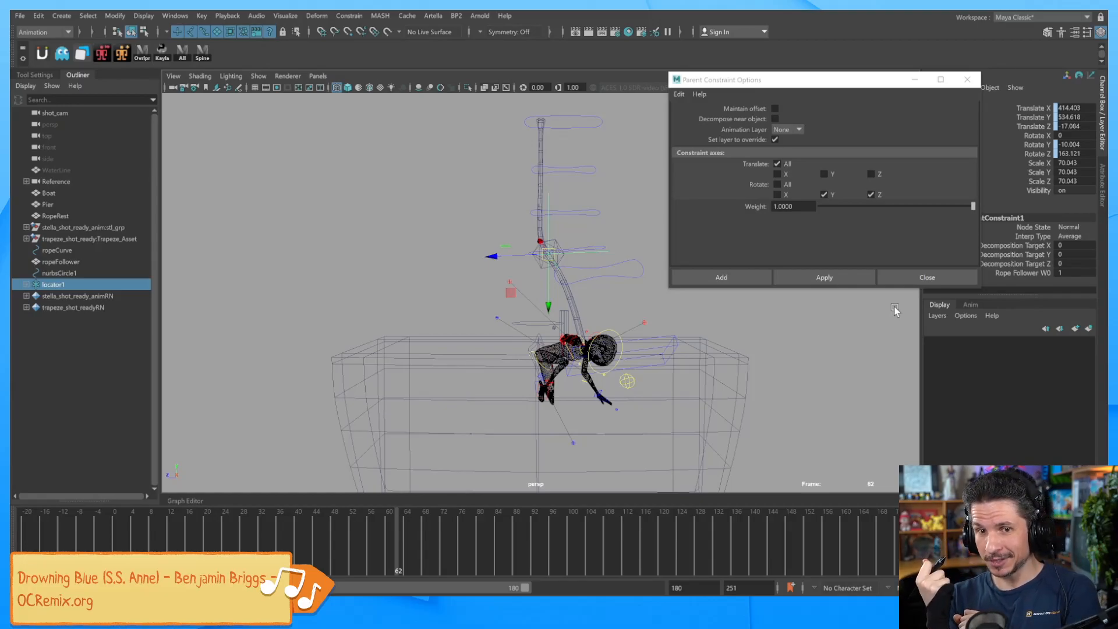
alt+drag(578, 334, 622, 402)
drag(375, 542, 188, 548)
drag(357, 519, 113, 519)
alt+drag(770, 354, 526, 352)
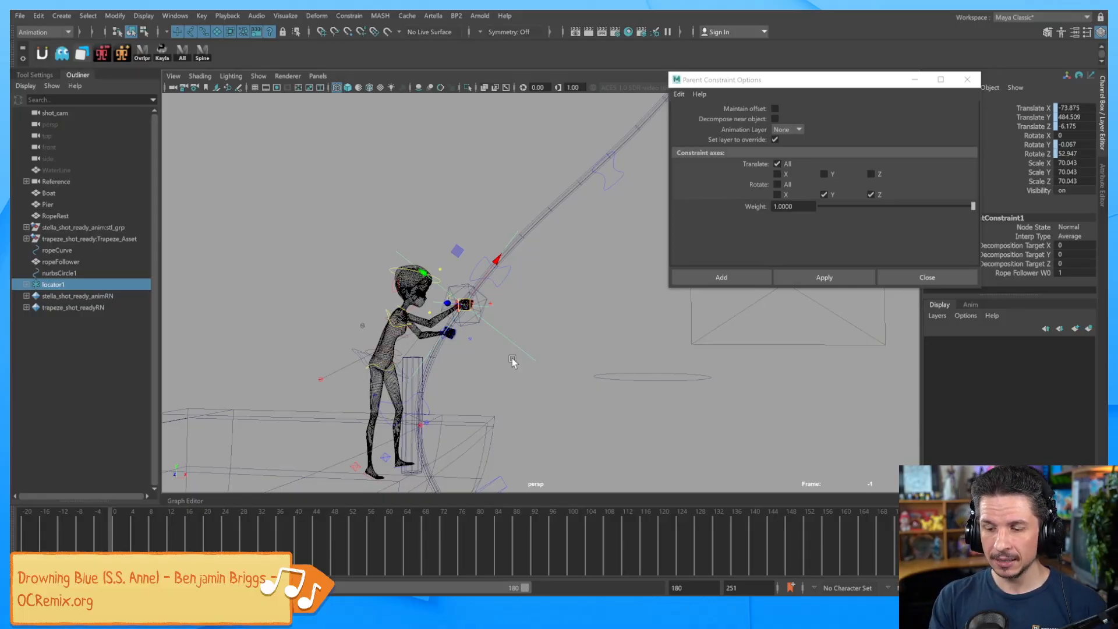
Set locator1's Visibility to 0, then delete it via the Outliner.
click(1072, 191)
text(0)
key(Return)
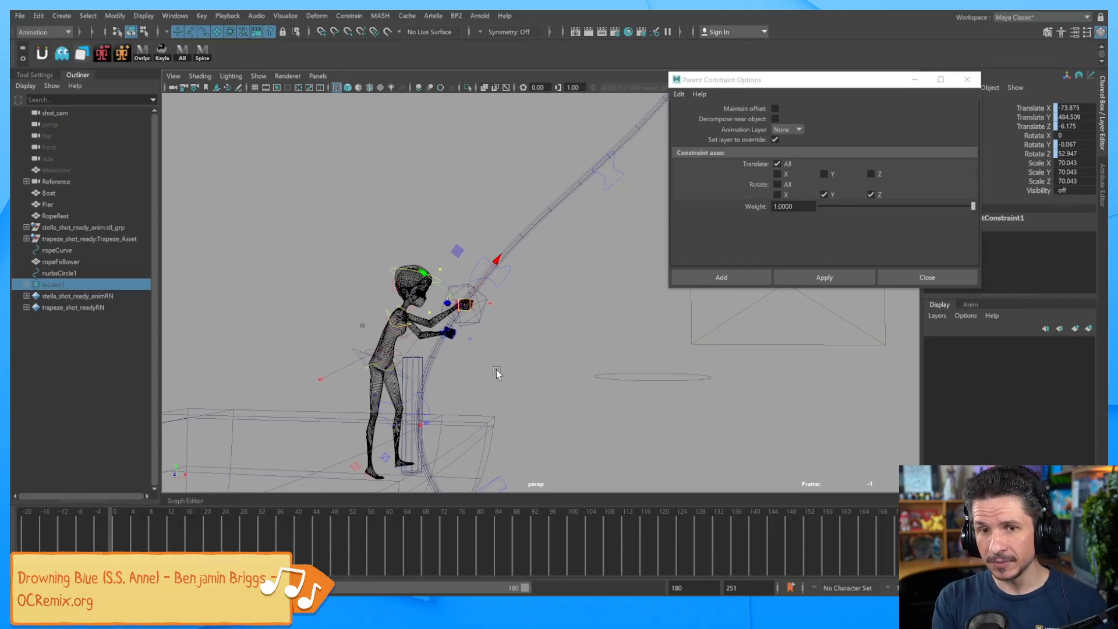
click(94, 284)
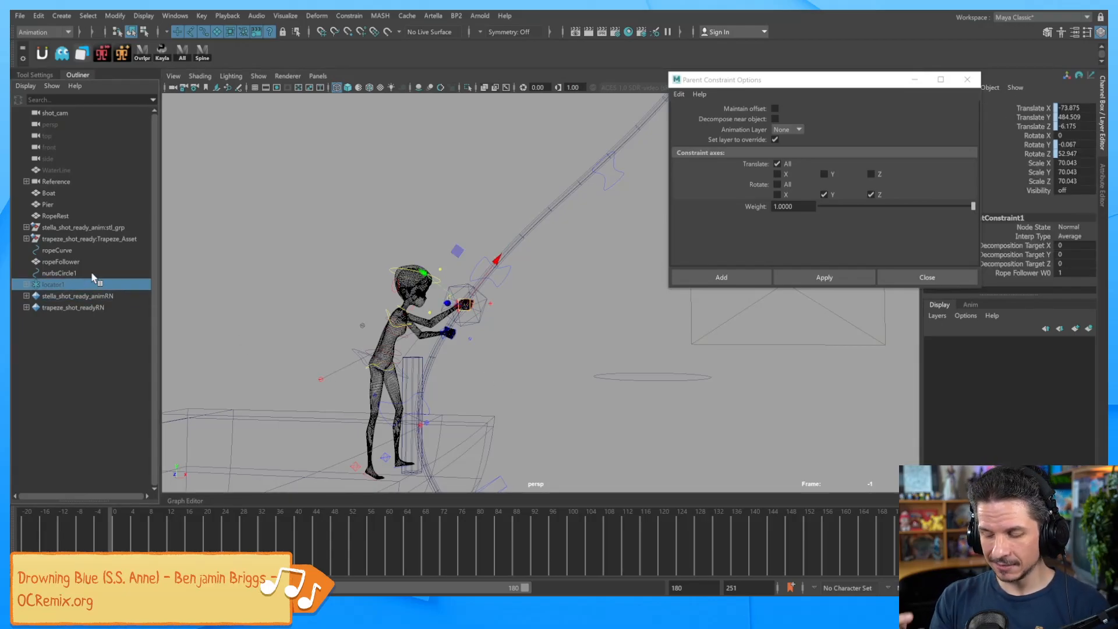
key(Delete)
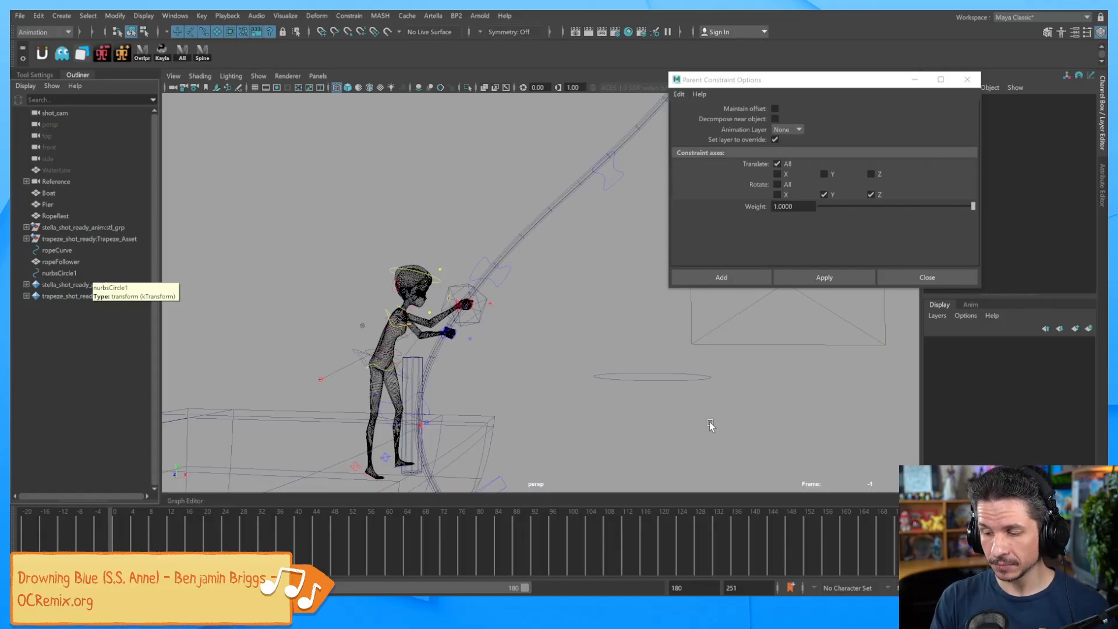
alt+middle_drag(830, 398, 762, 358)
alt+right_drag(763, 358, 673, 353)
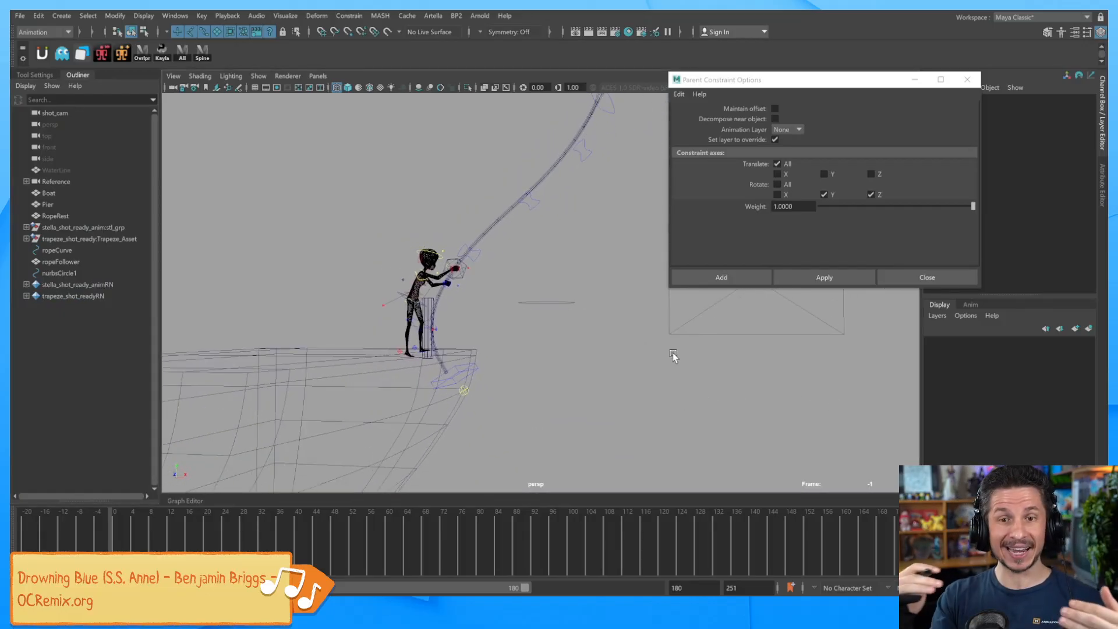
alt+drag(827, 382, 686, 379)
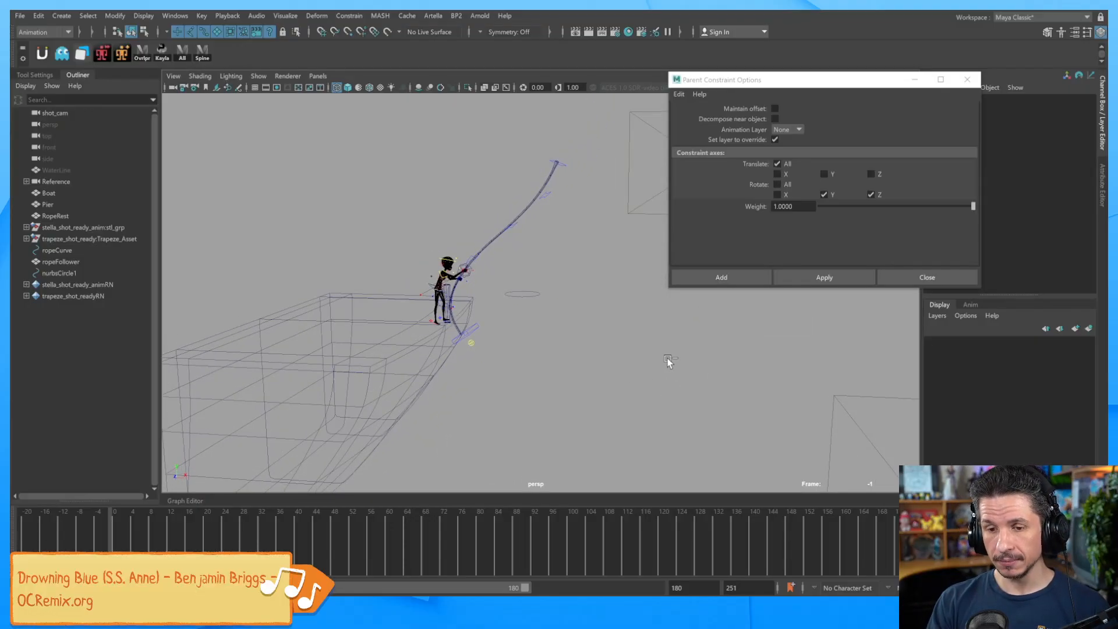
Create the empty group null1 with Ctrl+G, then select ropeFollower and add null1.
click(38, 16)
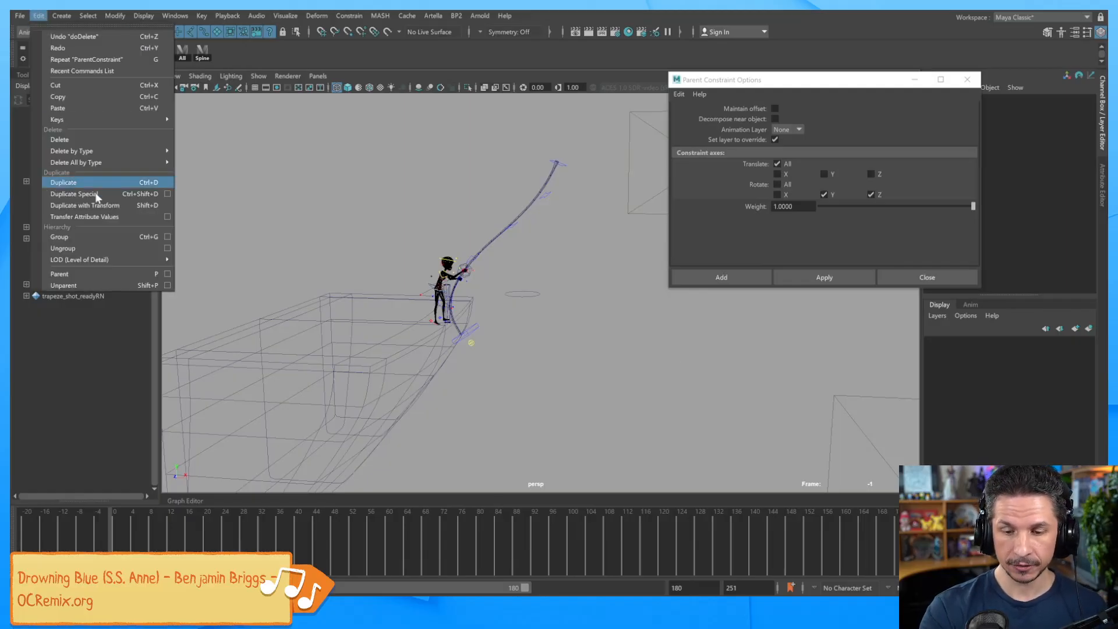
click(120, 237)
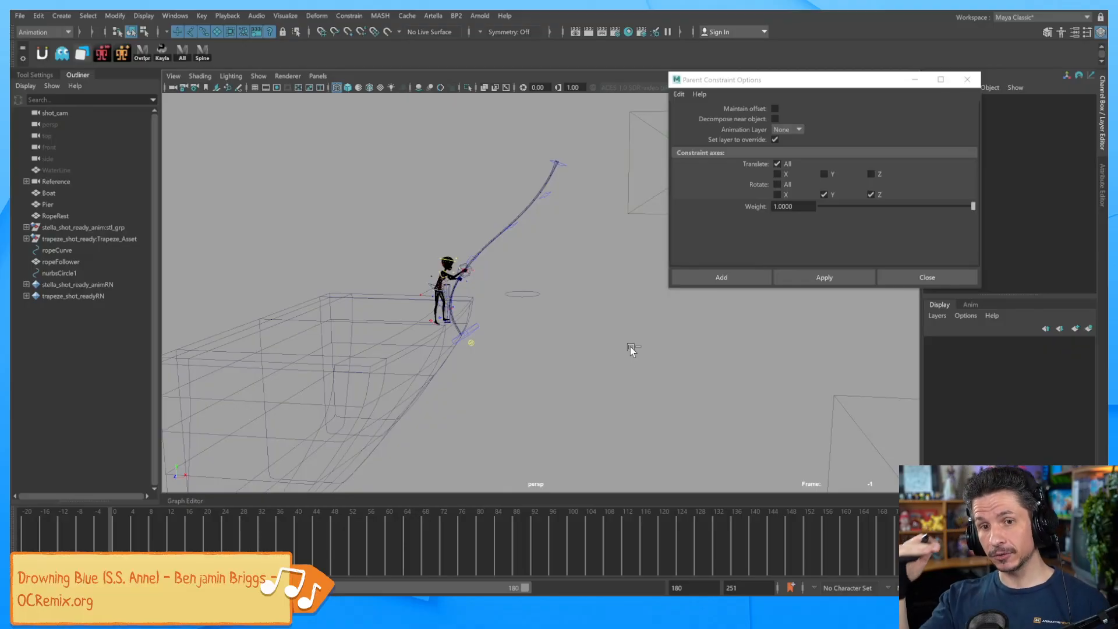
key(ctrl+g)
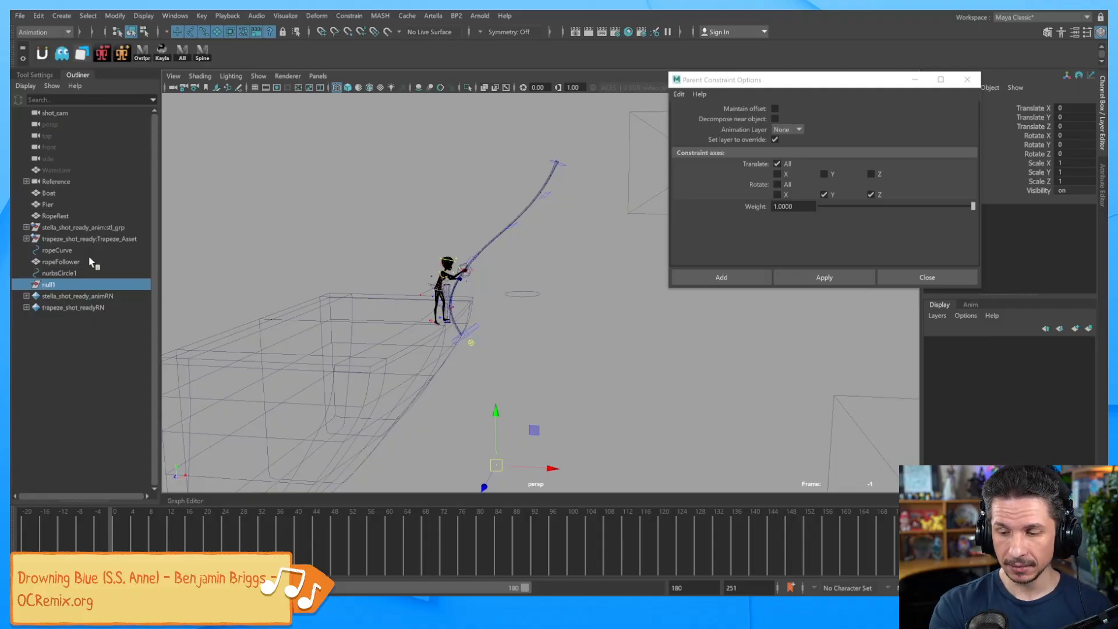
click(471, 270)
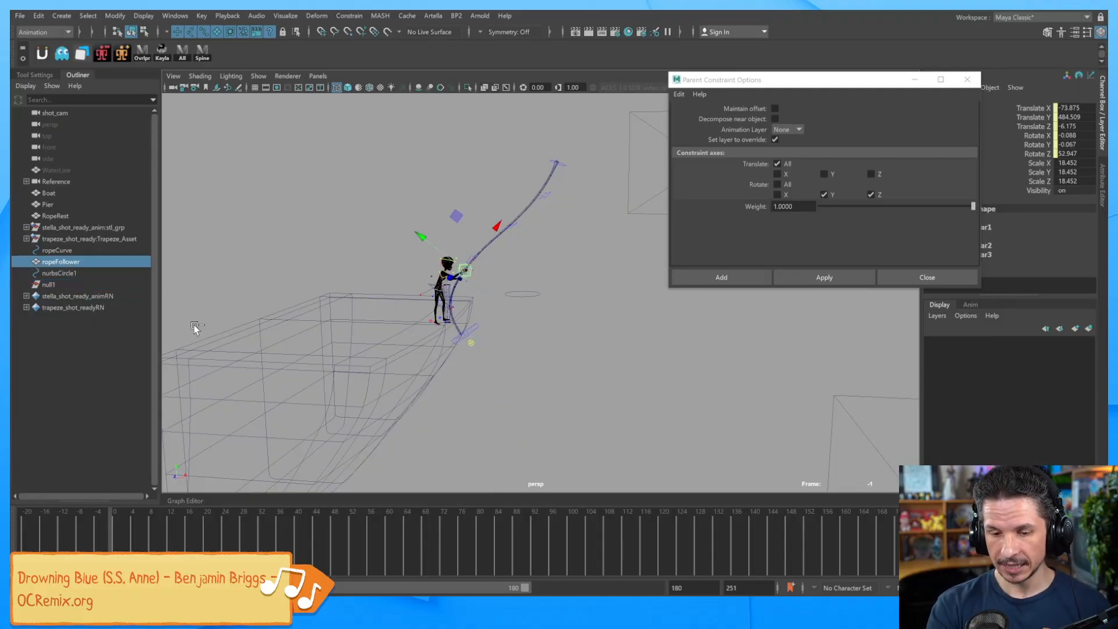
ctrl+click(85, 283)
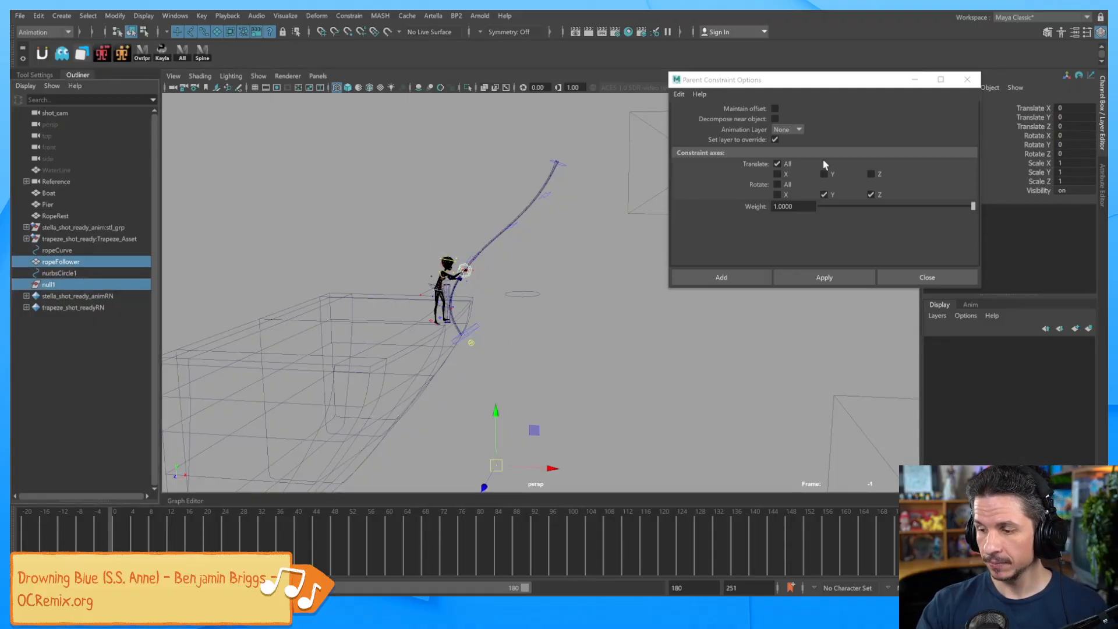
Apply the parent constraint so null1 follows ropeFollower.
click(841, 274)
alt+right_drag(491, 318, 876, 342)
alt+middle_drag(584, 357, 708, 402)
alt+right_drag(707, 402, 542, 389)
click(85, 285)
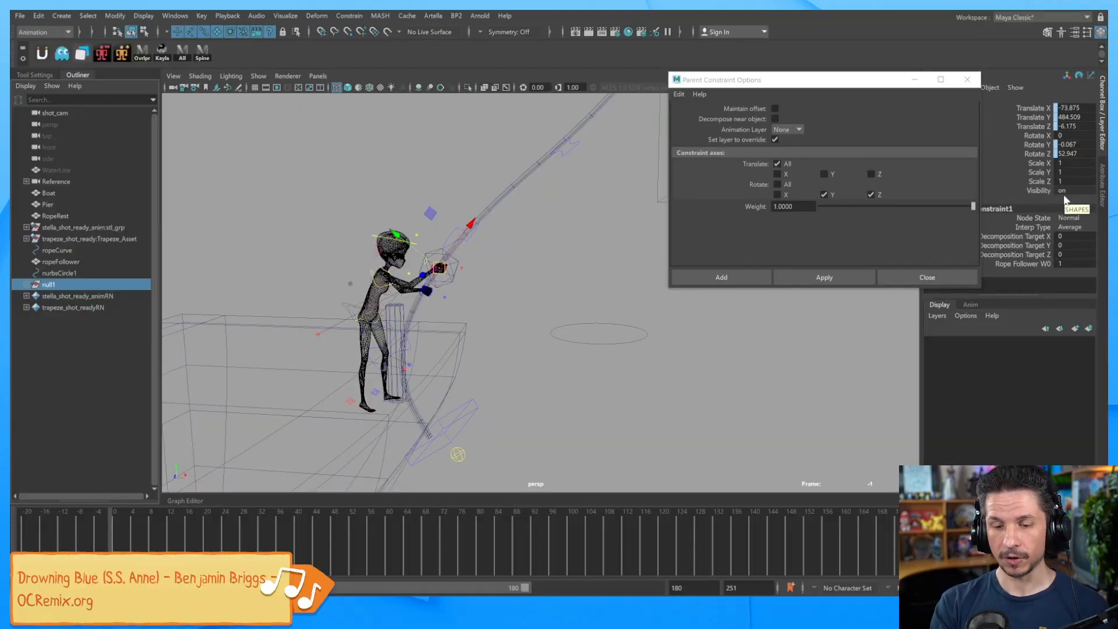
Rename null1 to 'spinRemover' in the Outliner.
click(26, 285)
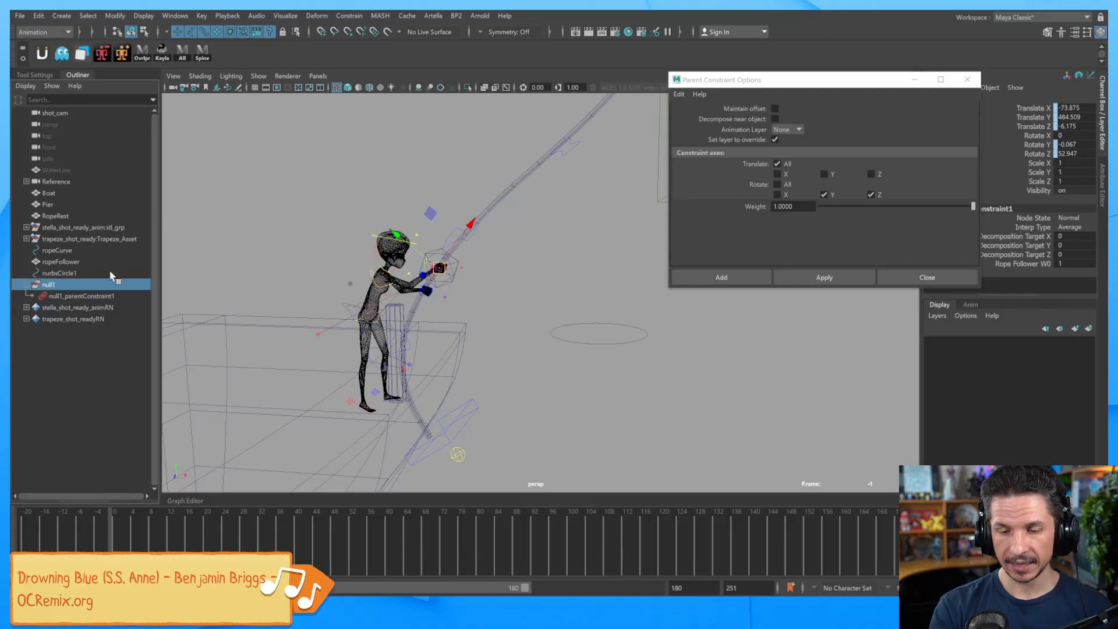
double_click(51, 284)
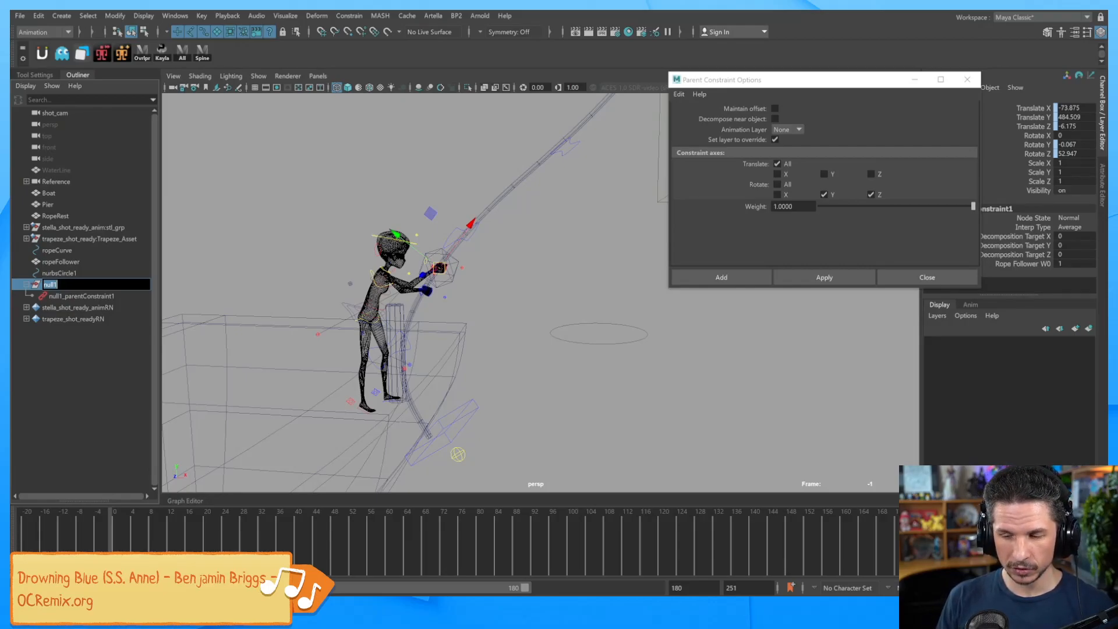
text(spinRemover)
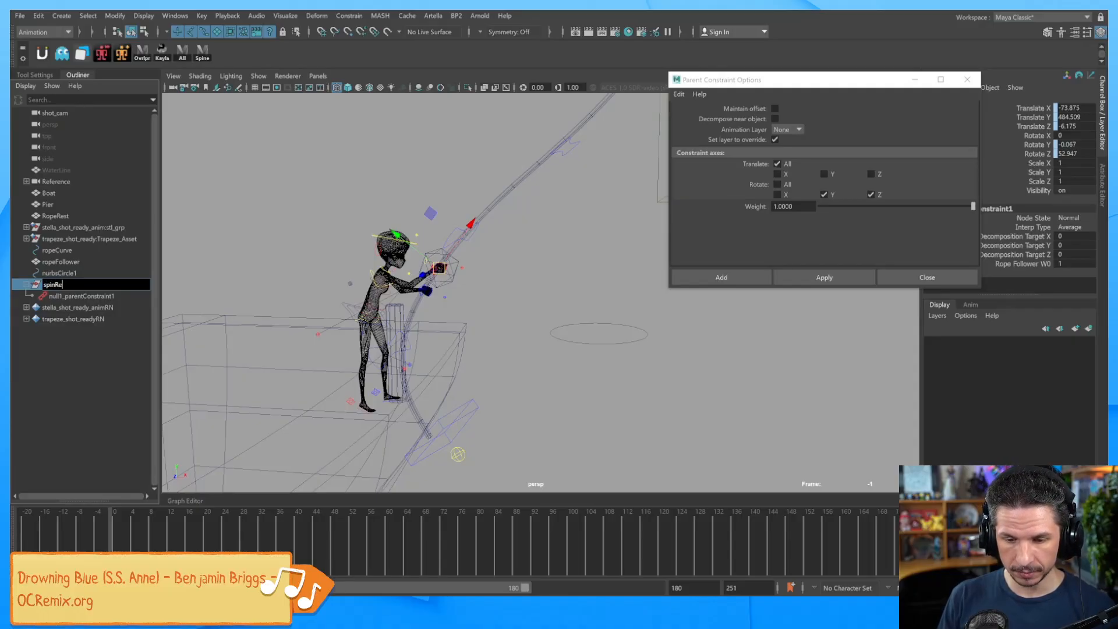
key(Return)
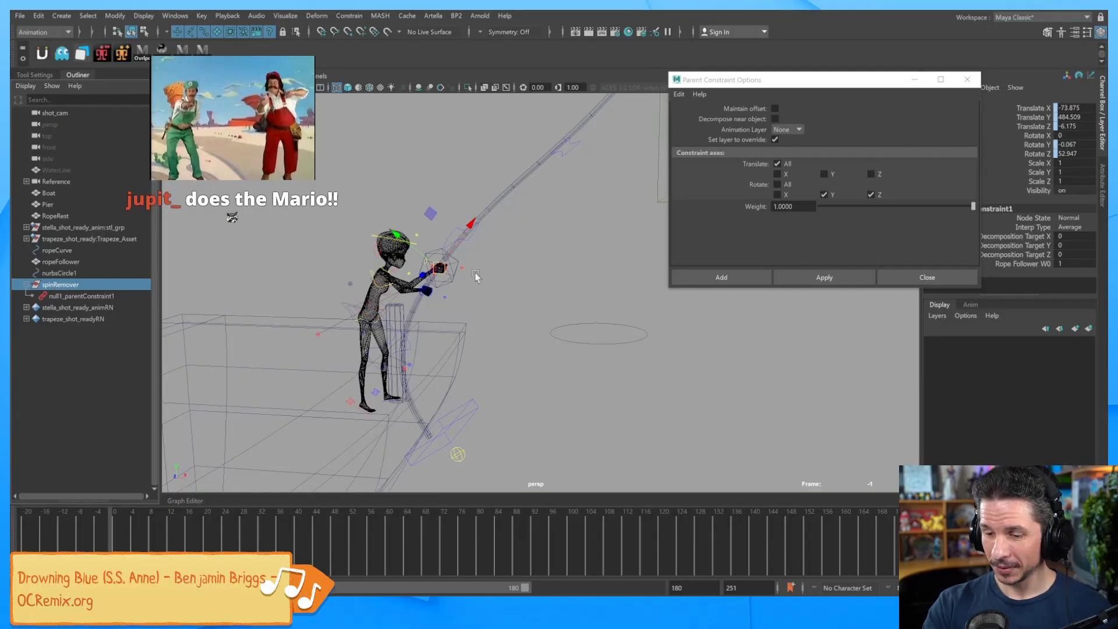
Close the constraint options and select nurbsCircle1 followed by spinRemover under the Modify menu.
click(842, 277)
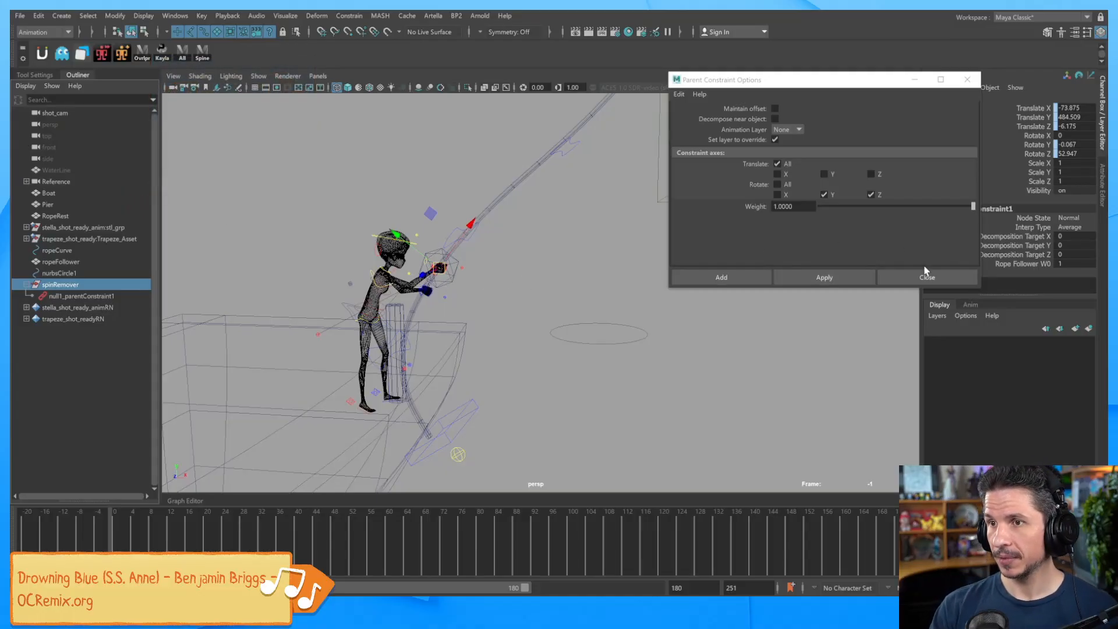
click(951, 281)
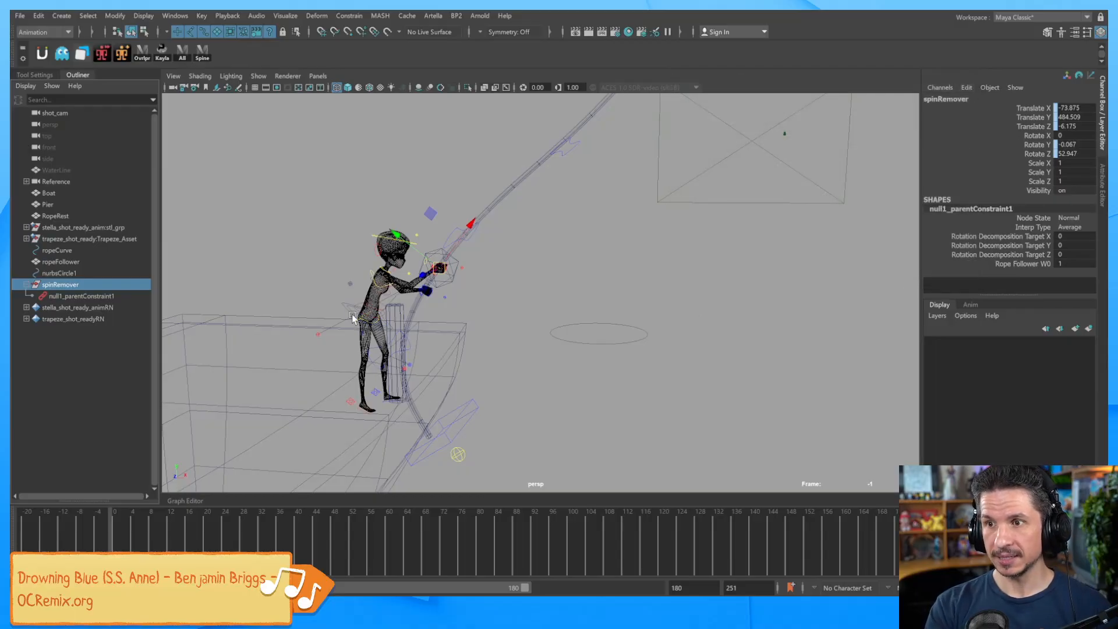
click(609, 380)
click(634, 337)
alt+drag(635, 338, 698, 370)
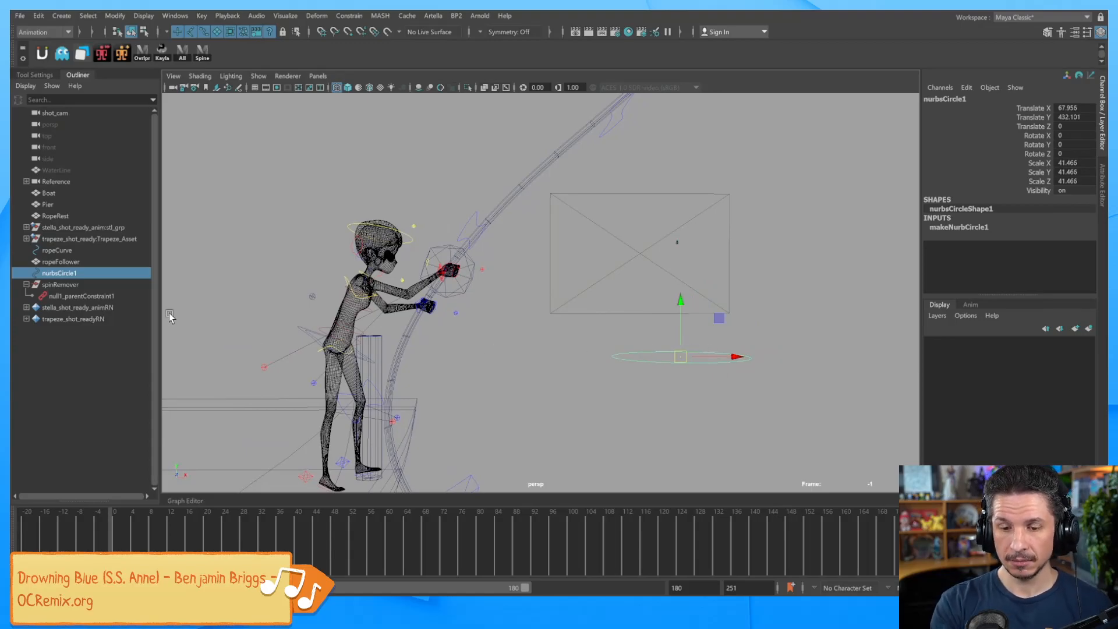
click(84, 285)
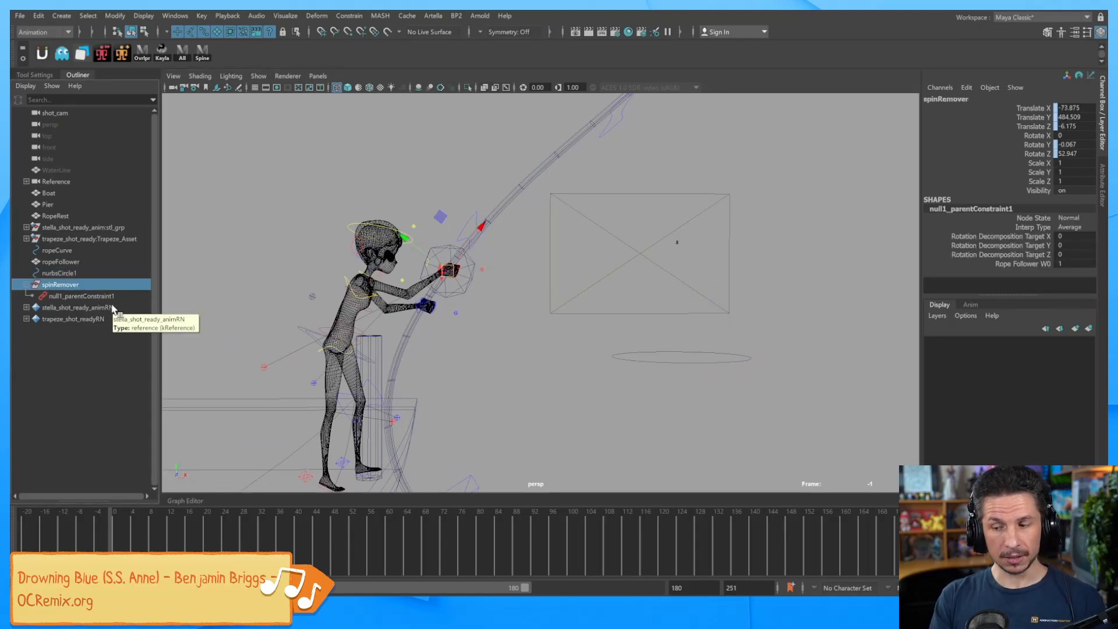
click(735, 358)
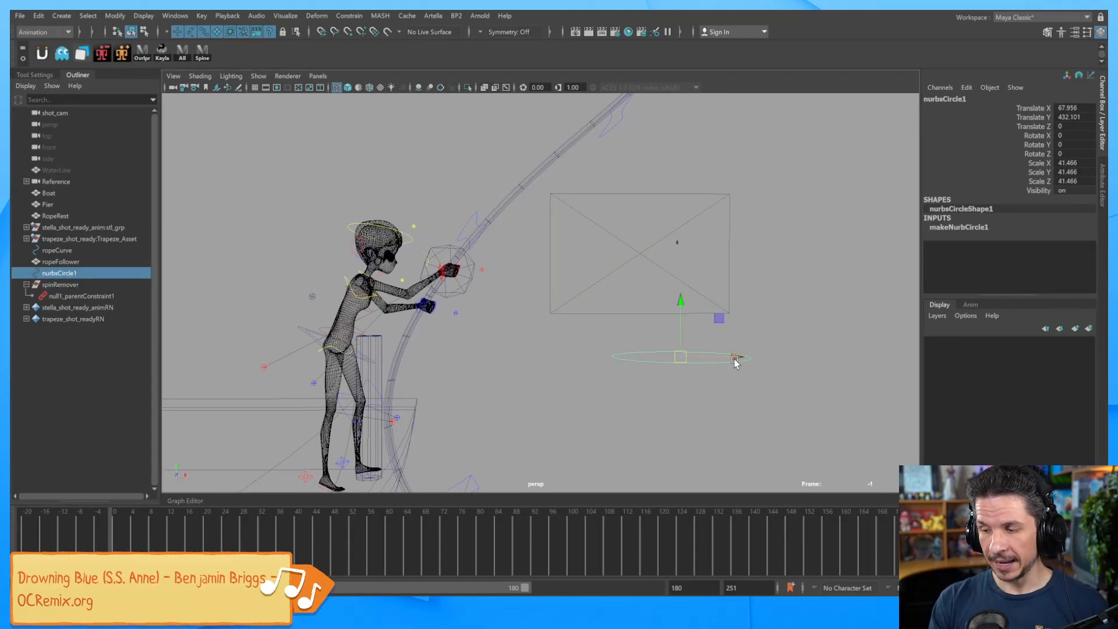
click(71, 285)
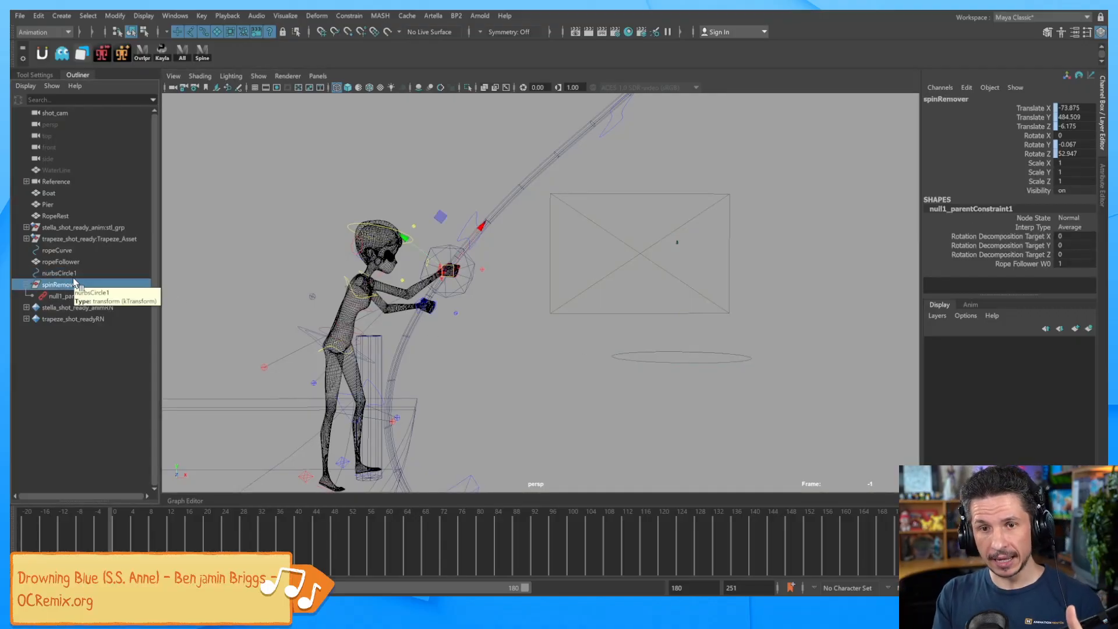
click(703, 358)
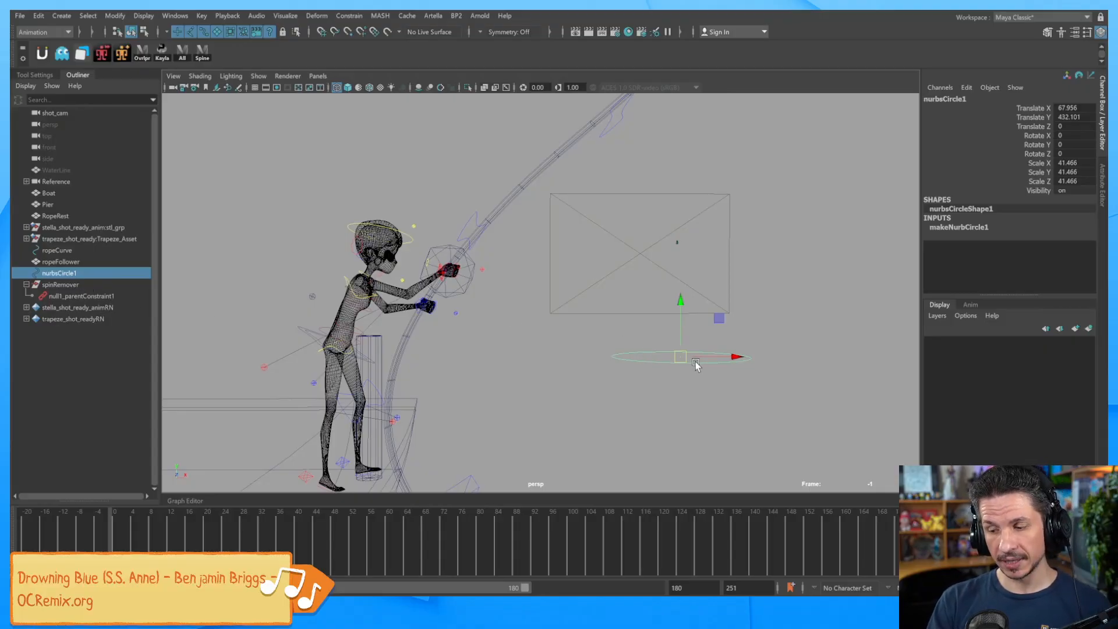
ctrl+click(85, 283)
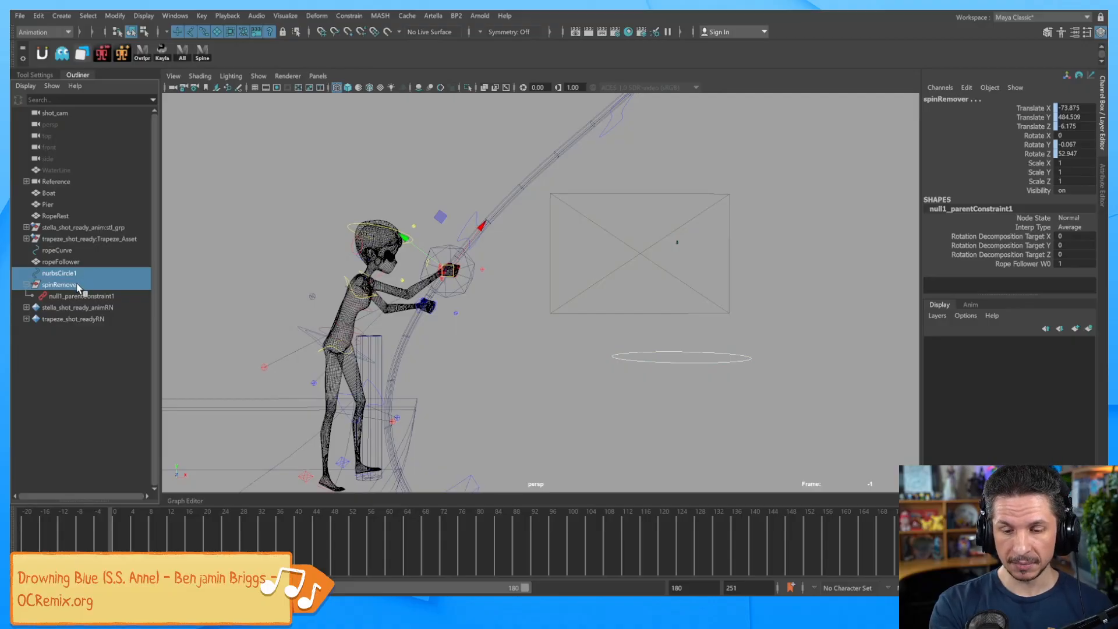
click(121, 17)
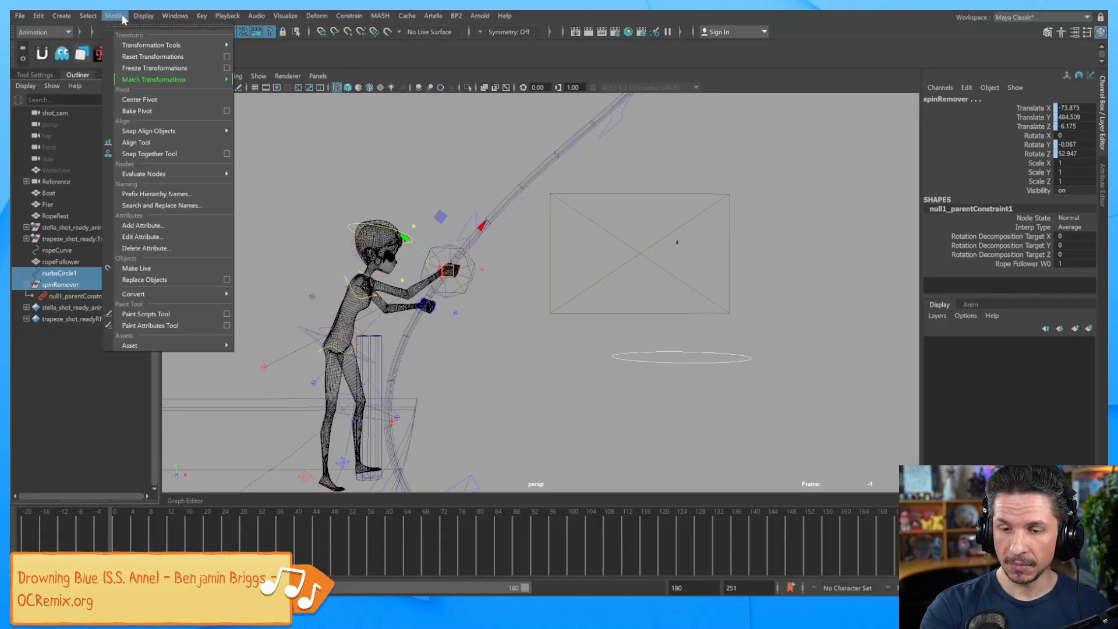
Match All Transforms of nurbsCircle1 to spinRemover, scale it up slightly, and parent it under spinRemover.
mouse_move(224, 79)
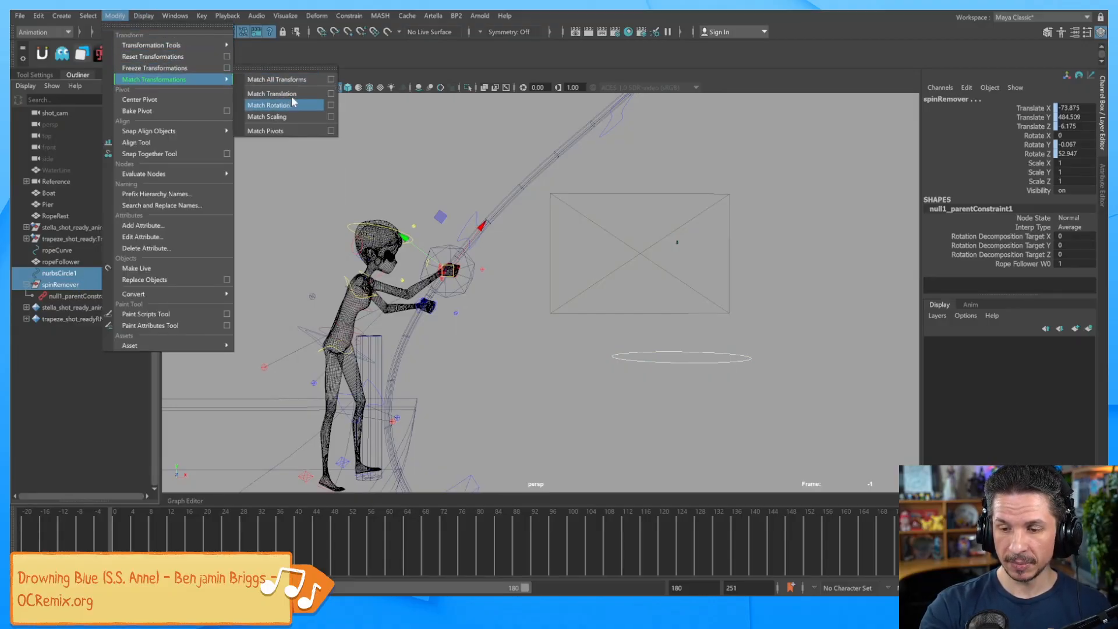
click(298, 80)
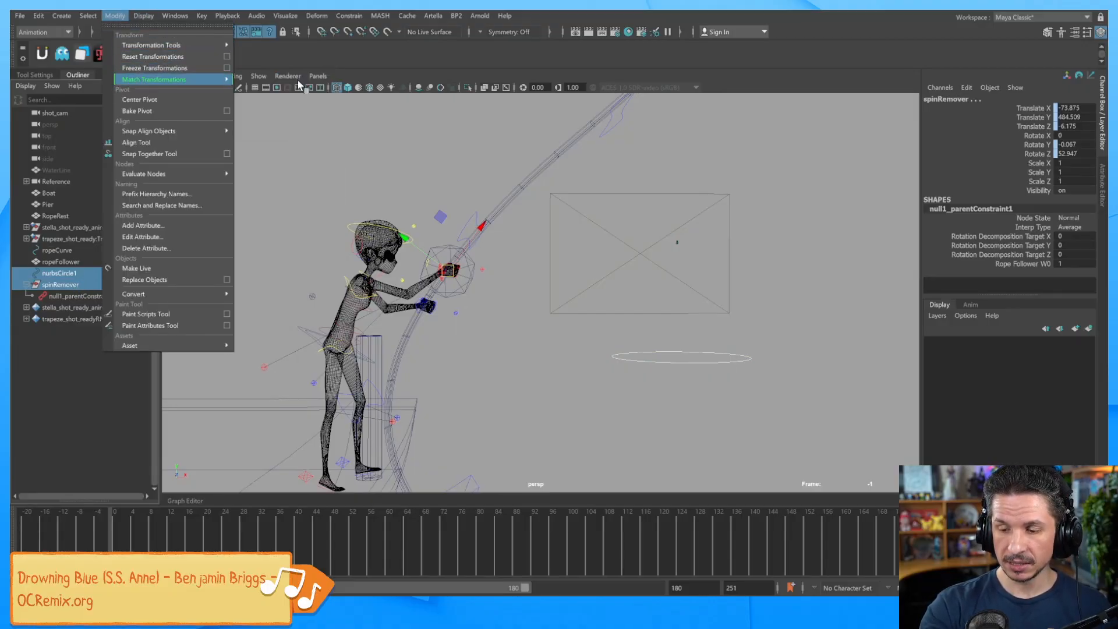
click(97, 275)
key(r)
drag(448, 270, 647, 363)
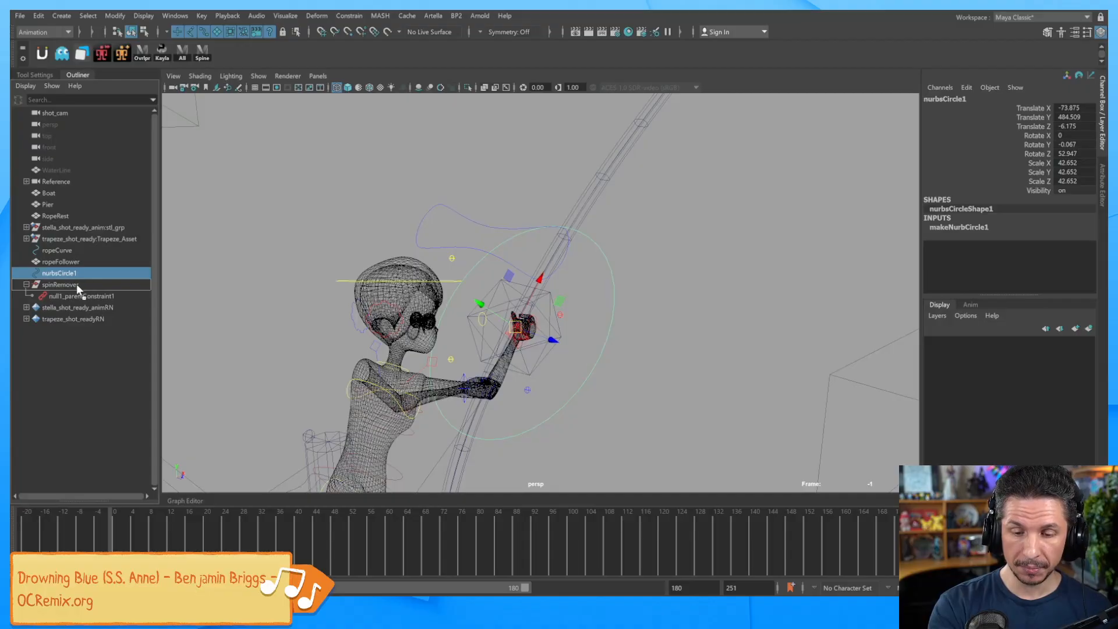
middle_drag(75, 285, 76, 284)
alt+drag(663, 352, 634, 344)
Set nurbsCircle1's Rotate Z to 90 so it stands upright.
key(e)
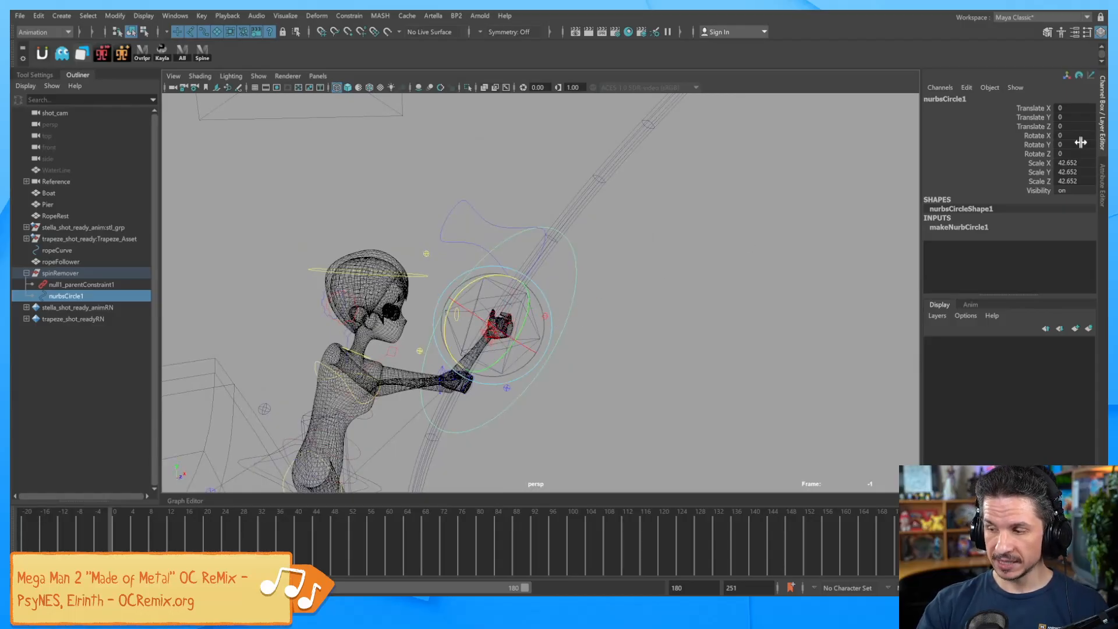
drag(1069, 108, 1068, 153)
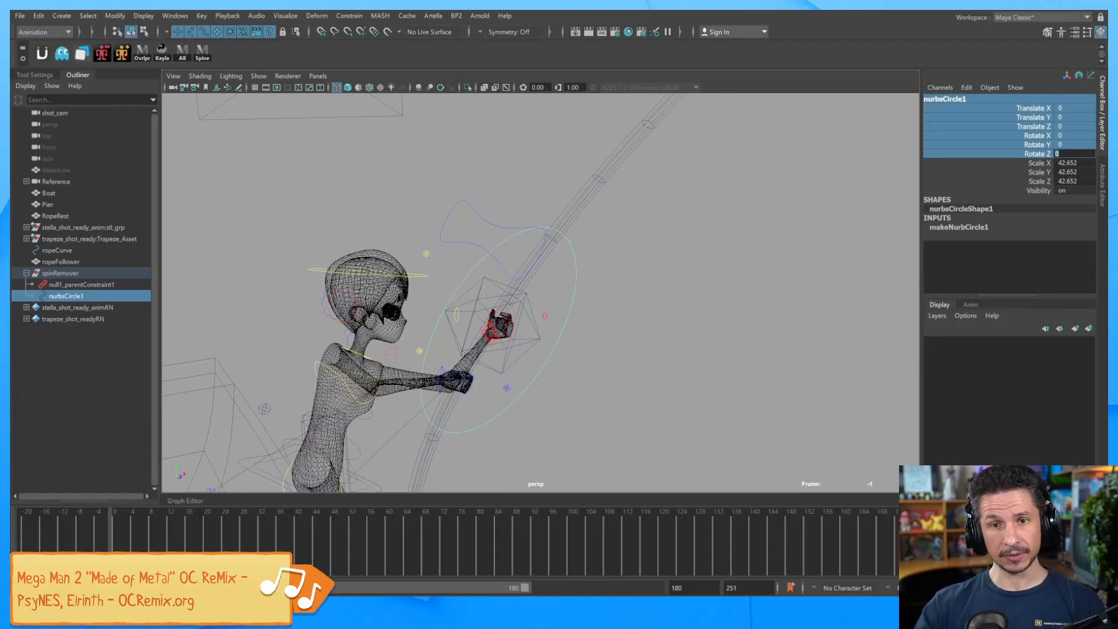
click(1014, 163)
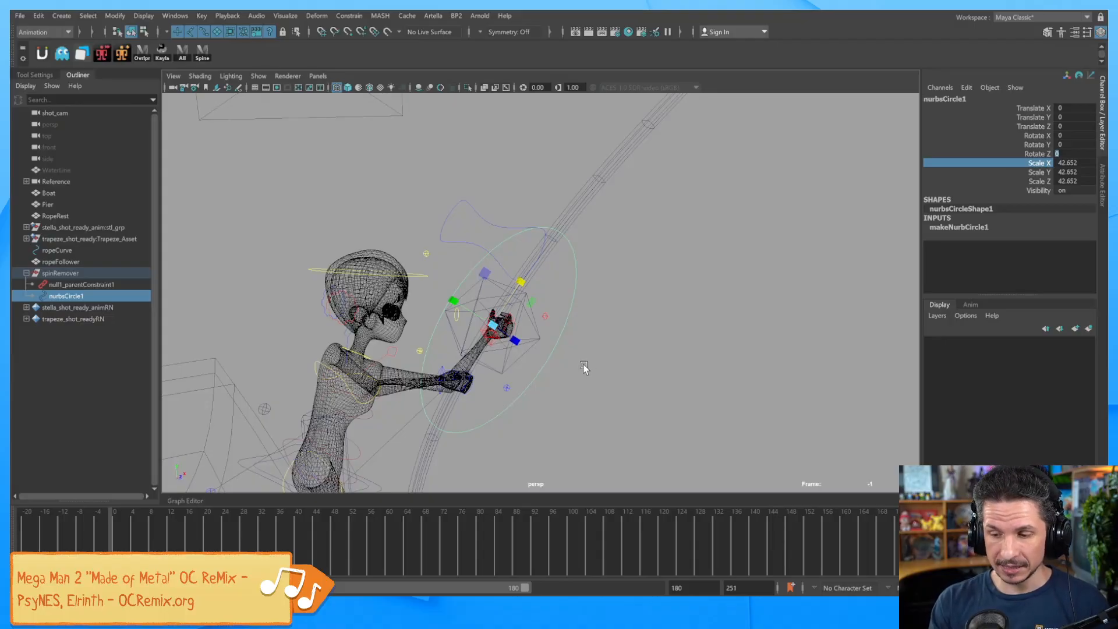
alt+drag(584, 365, 569, 355)
key(e)
mouse_move(495, 270)
mouse_down()
mouse_move(471, 257)
mouse_move(490, 257)
mouse_up()
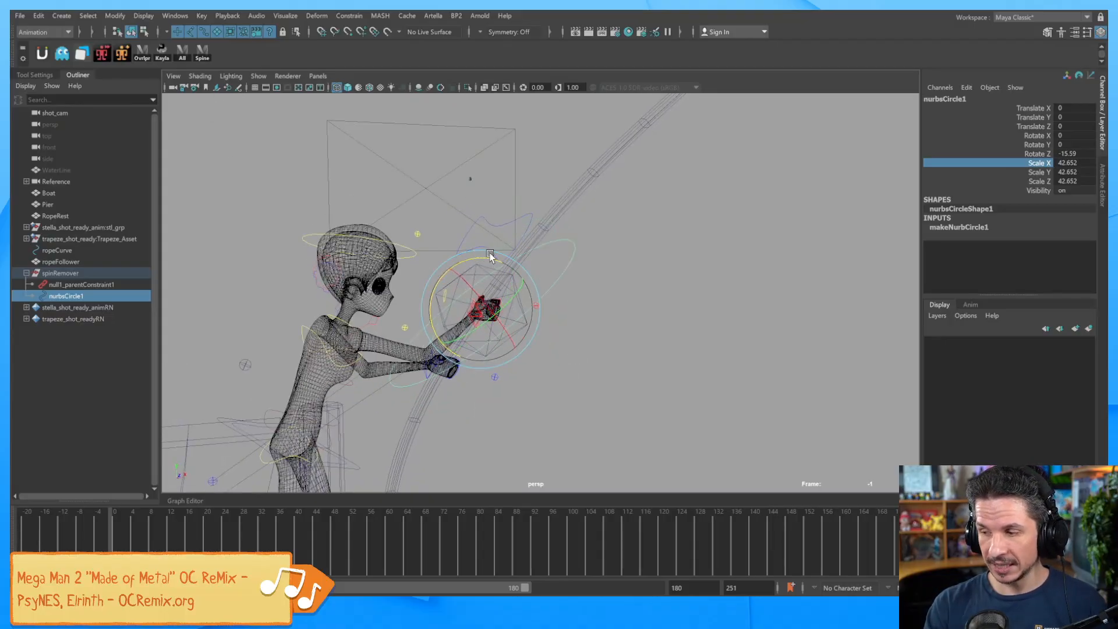
double_click(1085, 153)
text(90)
key(Return)
Shrink the circle to scale 20.562 around the character's hands.
mouse_move(633, 326)
alt+mouse_down()
mouse_move(571, 330)
mouse_move(628, 327)
alt+mouse_up()
key(r)
drag(466, 310, 388, 341)
click(580, 317)
alt+drag(534, 344, 498, 333)
click(498, 335)
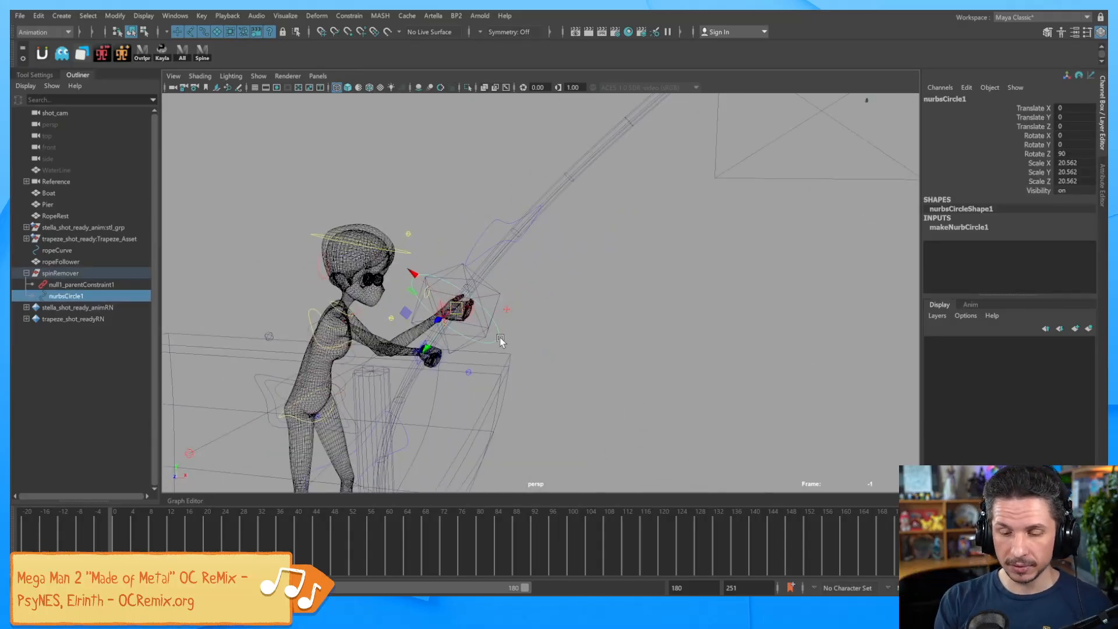
Scrub forward to test the rope slide, then return to frame -1.
drag(121, 536, 233, 535)
alt+drag(829, 384, 667, 401)
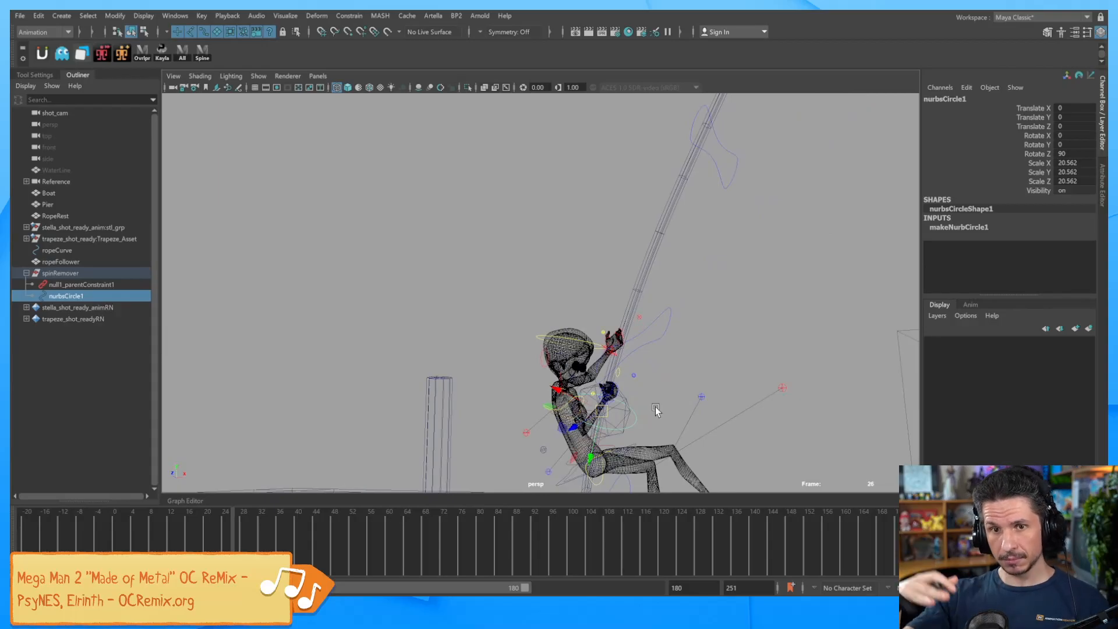
drag(234, 532, 105, 532)
alt+middle_drag(539, 372, 569, 367)
alt+right_drag(569, 367, 699, 357)
alt+middle_drag(679, 377, 686, 374)
alt+right_drag(687, 375, 711, 369)
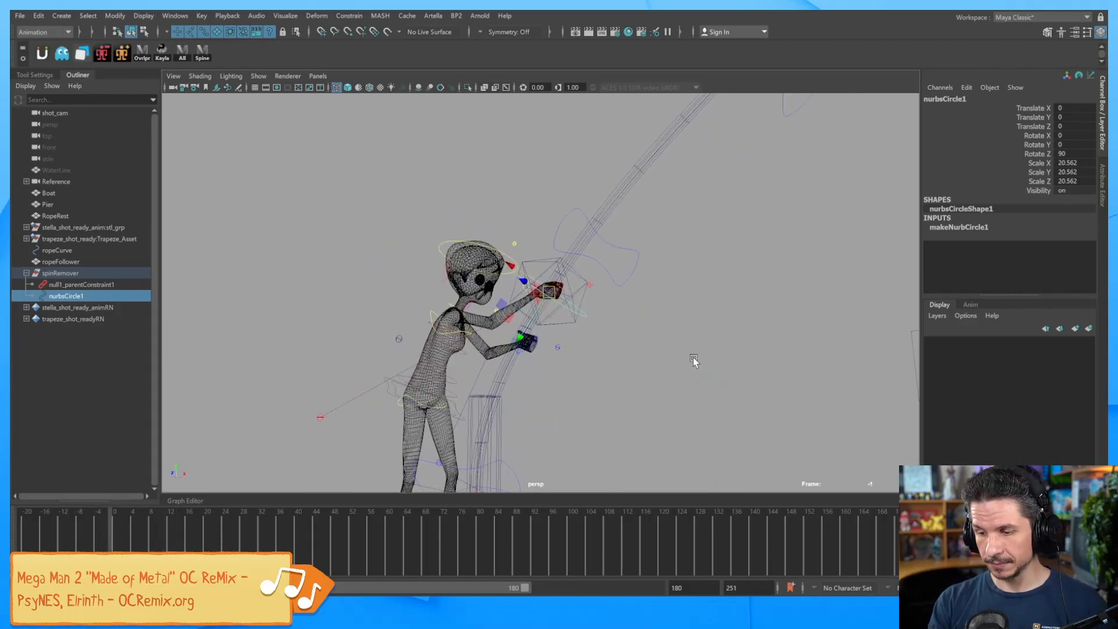
alt+drag(710, 369, 679, 377)
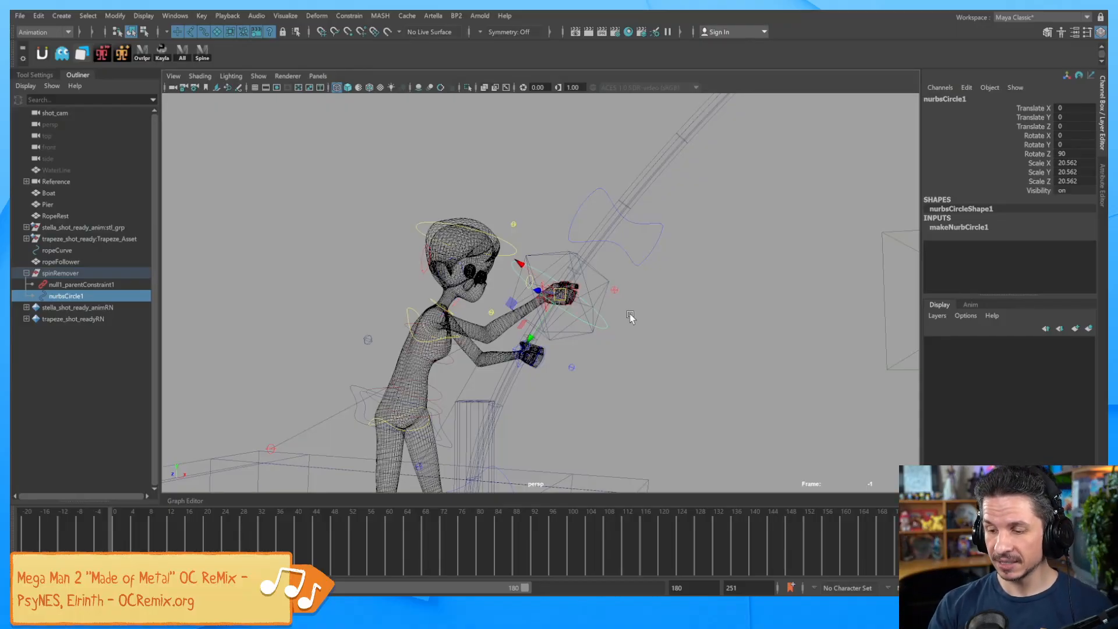
Select the ropeFollower solid and inspect its motionPath1 settings such as U Value.
click(642, 249)
click(609, 275)
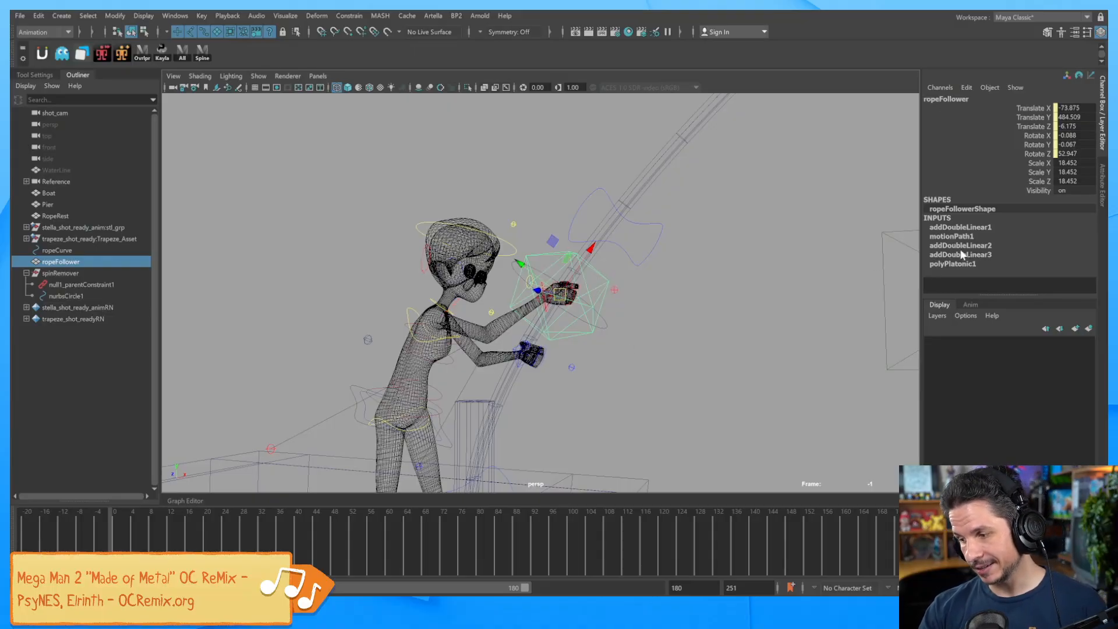
click(985, 237)
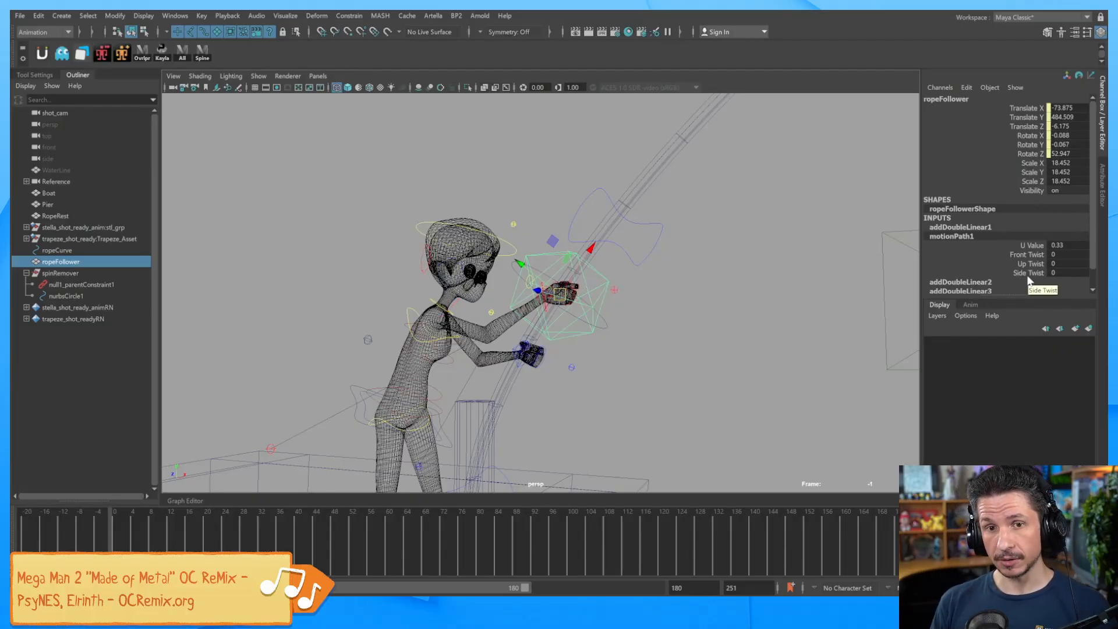
Rename the circle control nurbsCircle1 to RopeSlide_ctrl in the Channel Box.
click(597, 336)
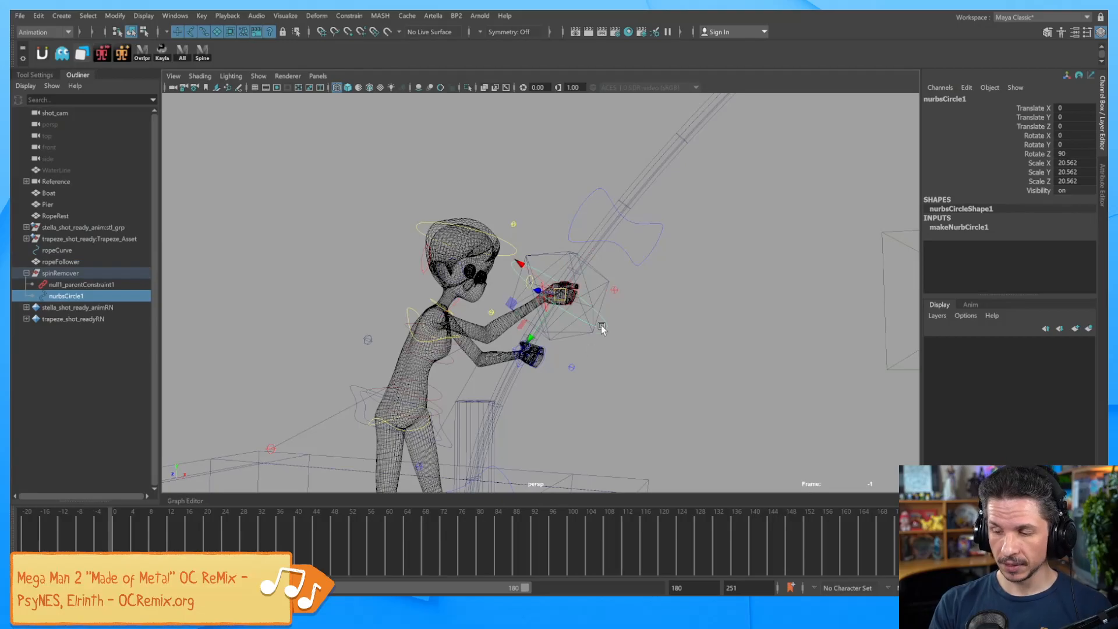
double_click(960, 98)
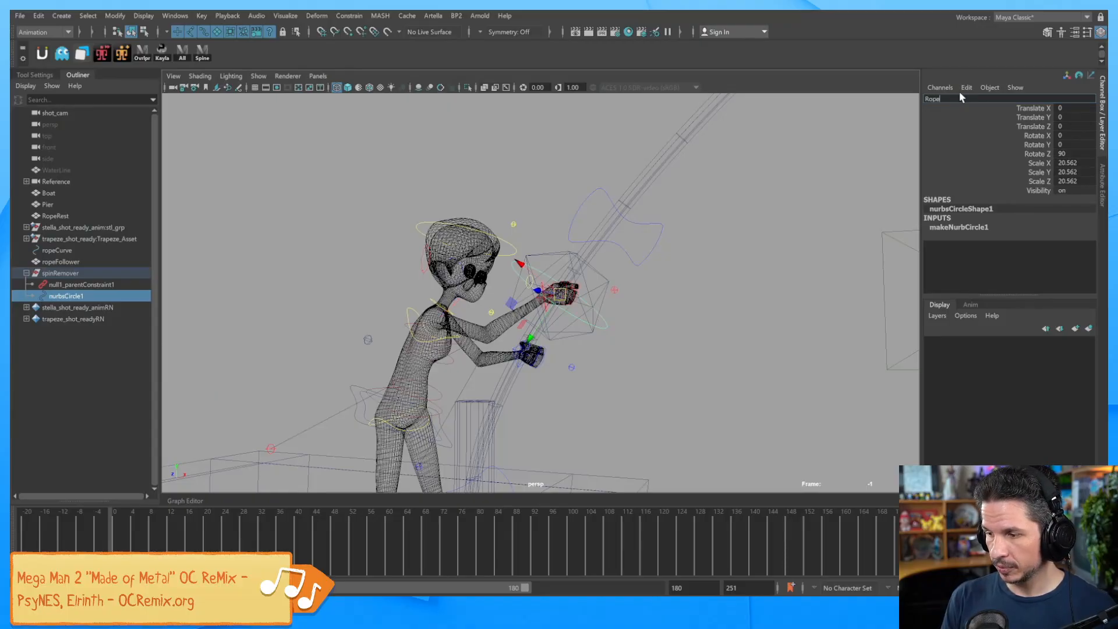
text(RopeSlide_c)
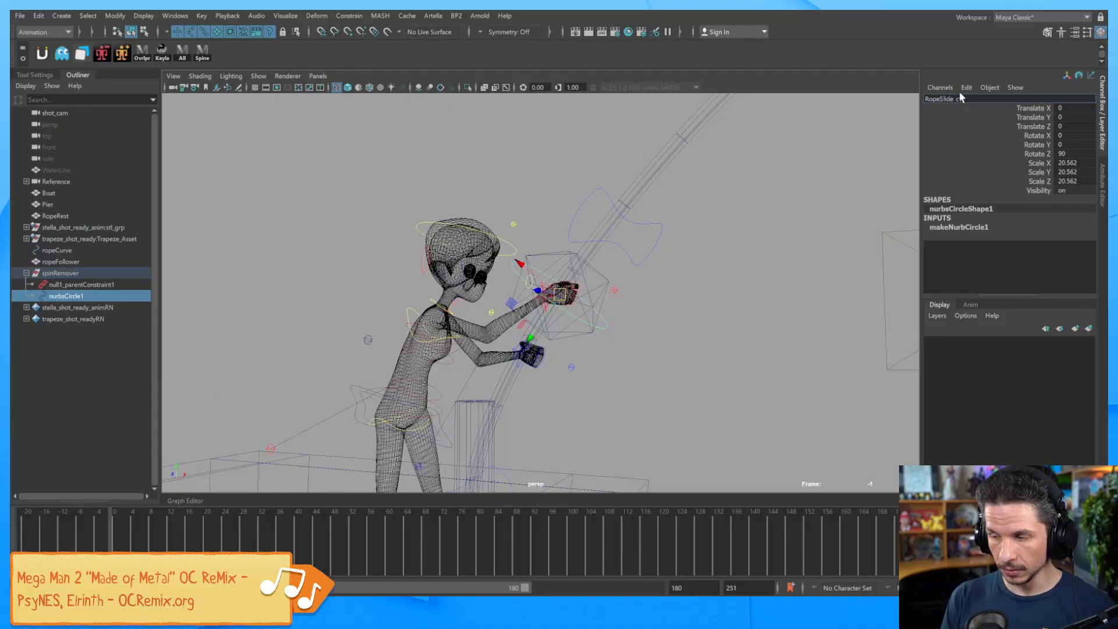
text(trl)
key(Return)
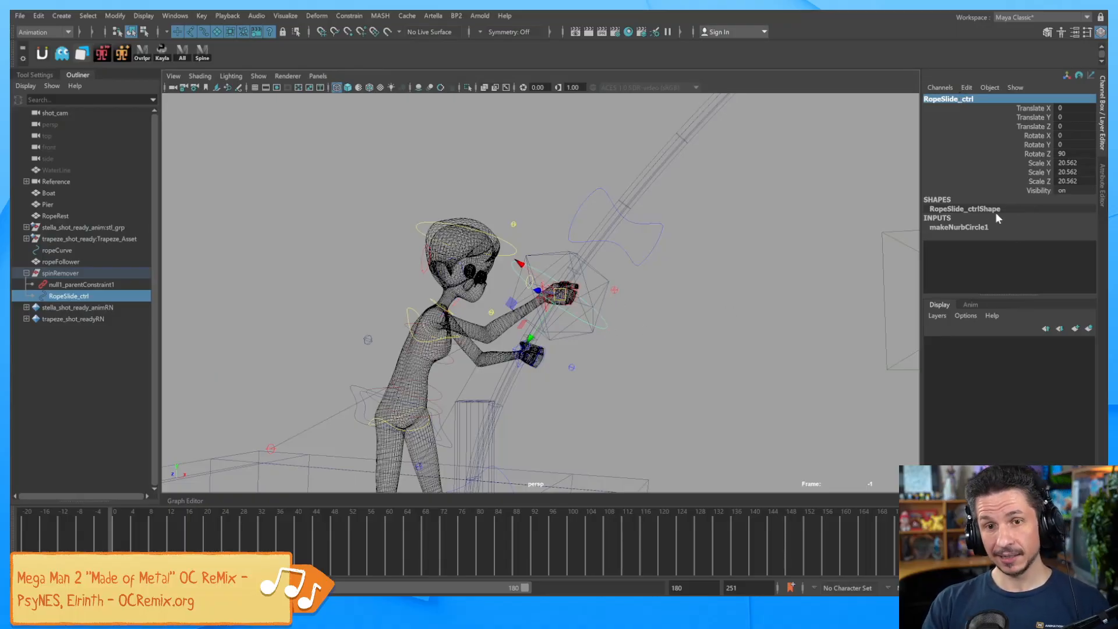
Add a float attribute named Rope Slider through Modify > Add Attribute.
click(115, 16)
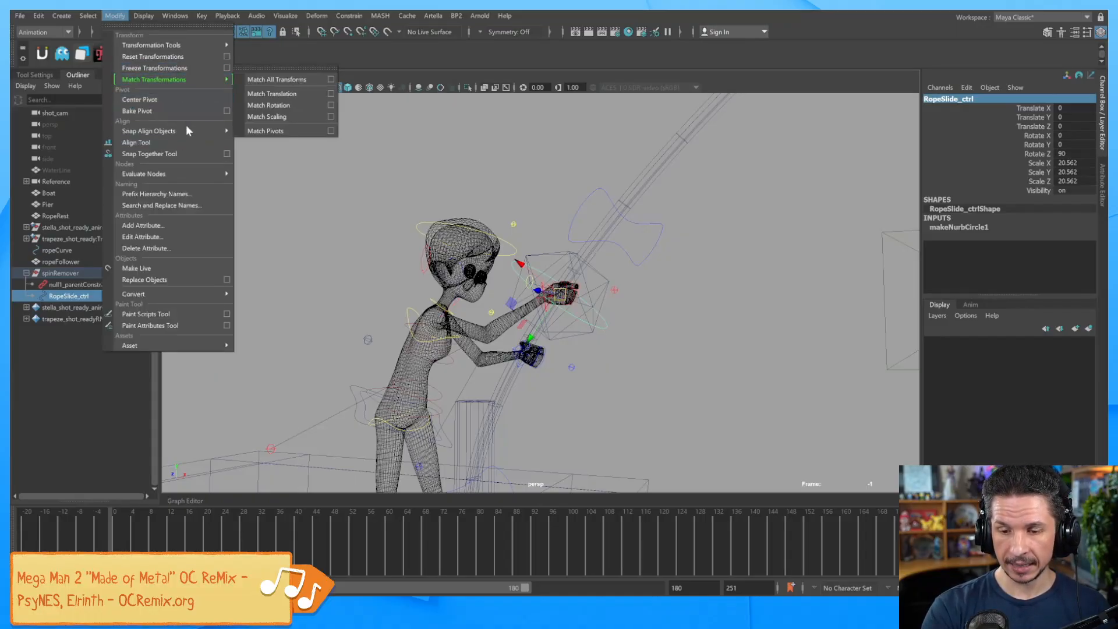
click(186, 226)
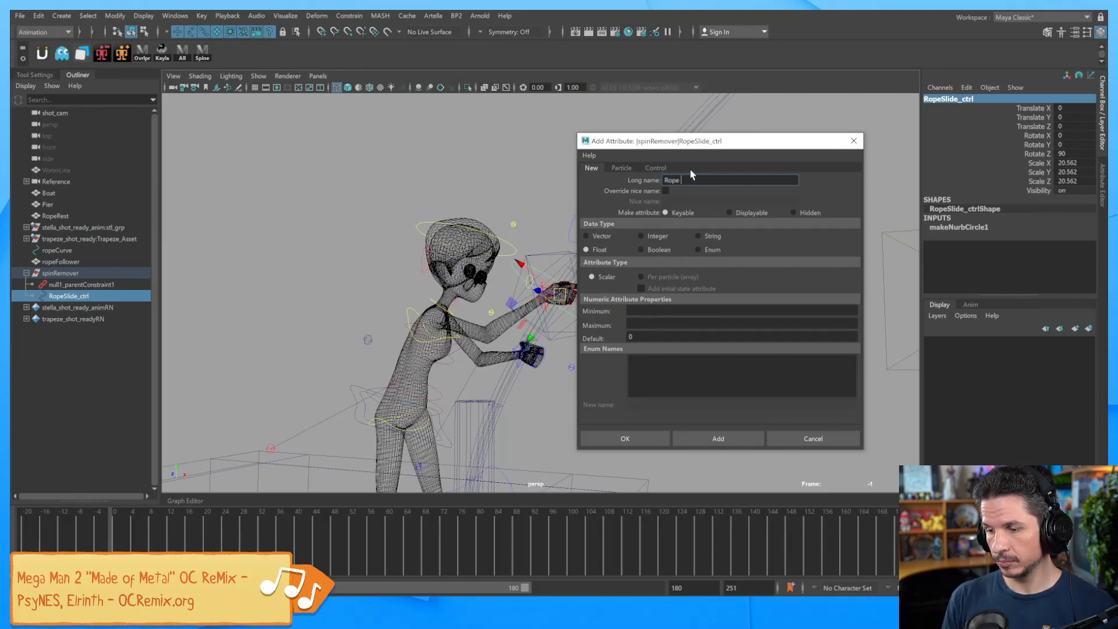
text(lider)
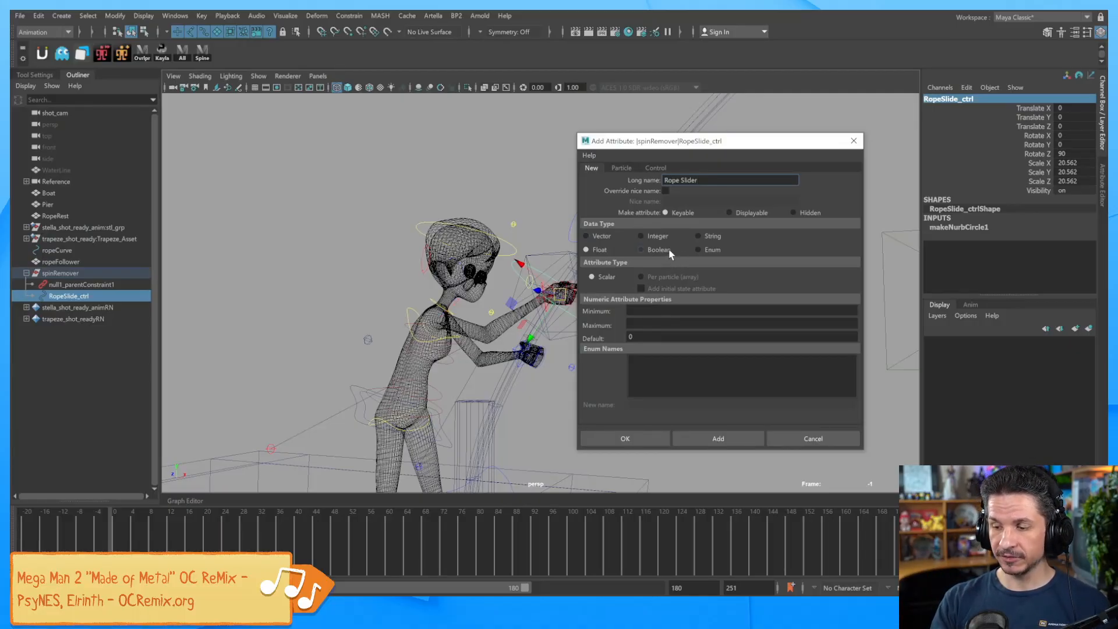
click(699, 250)
click(641, 236)
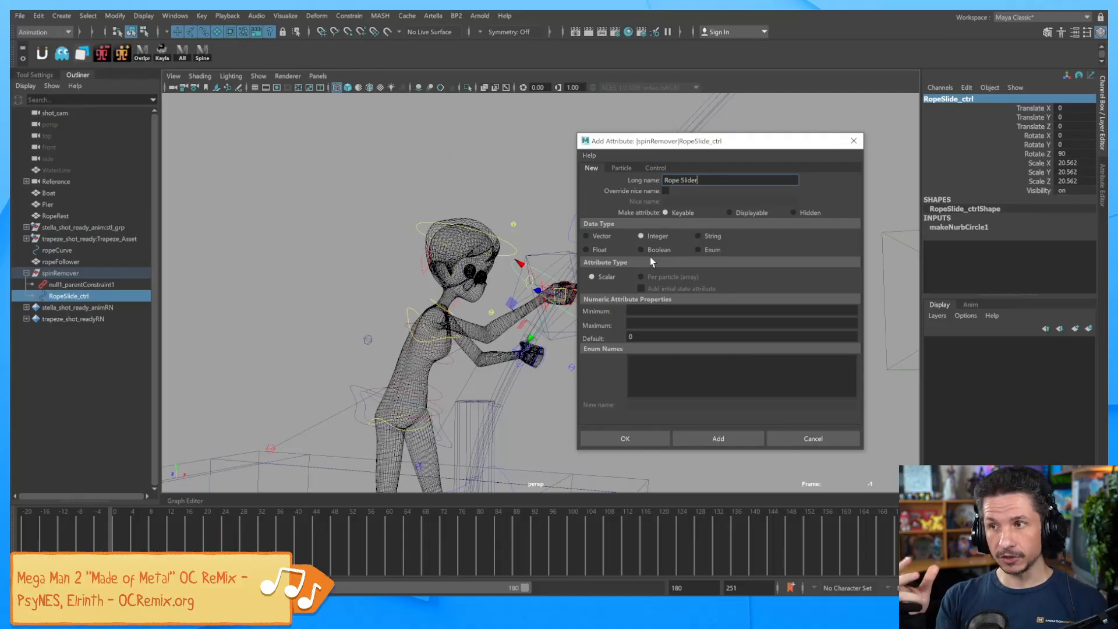
click(603, 249)
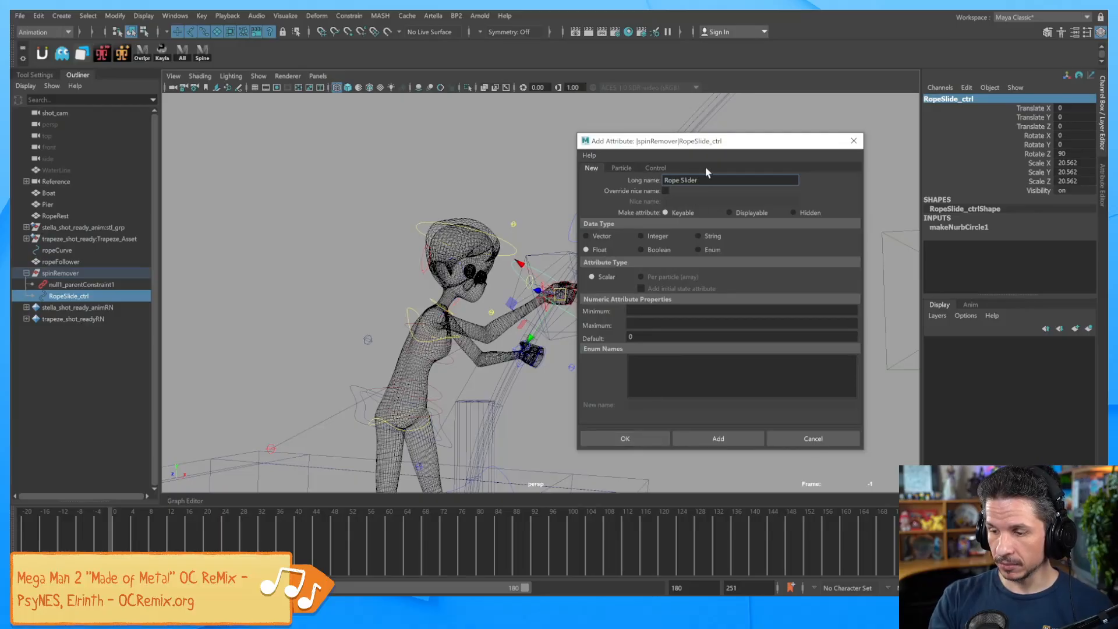
click(628, 438)
Check ropeFollower's motion path, then reselect RopeSlide_ctrl.
click(1036, 199)
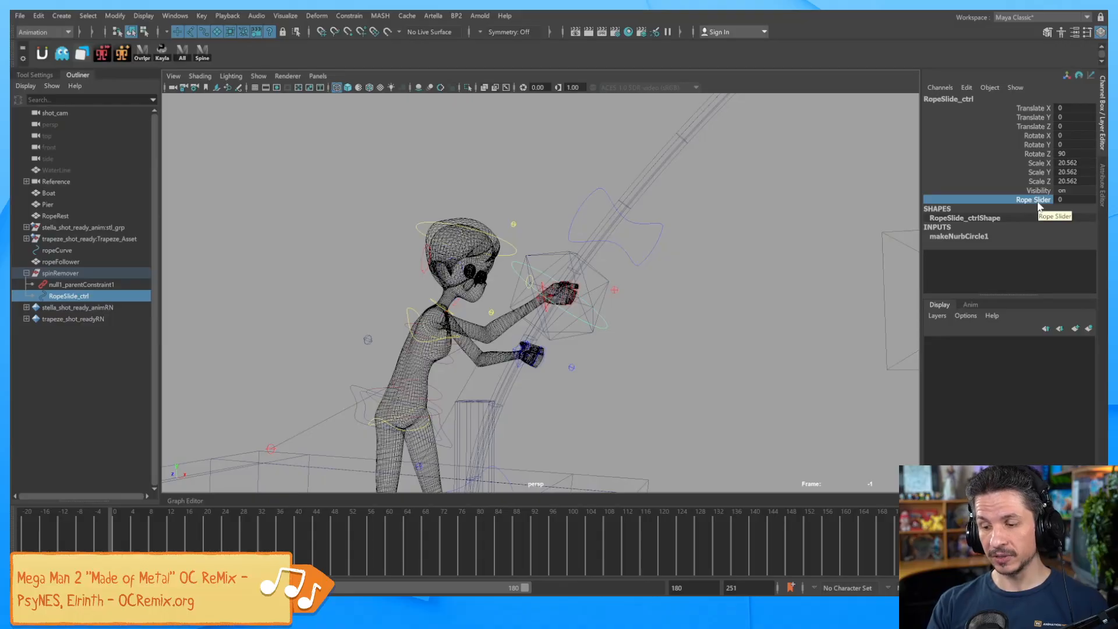
click(603, 281)
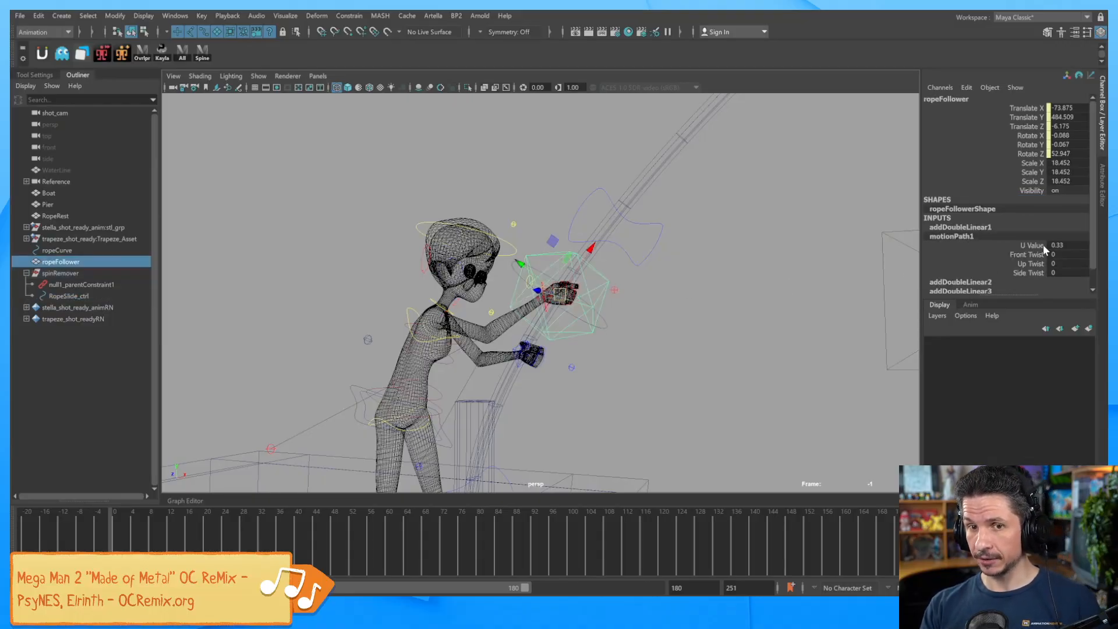
click(621, 311)
click(619, 317)
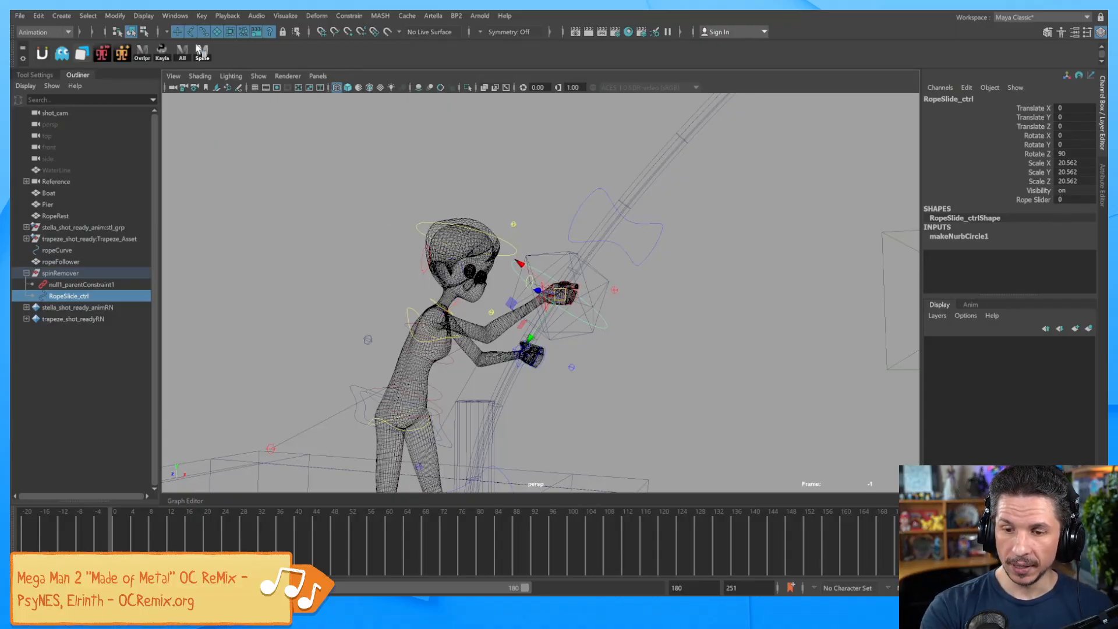
Open the Connection Editor with RopeSlide_ctrl loaded and Rope Slider picked as output.
click(186, 15)
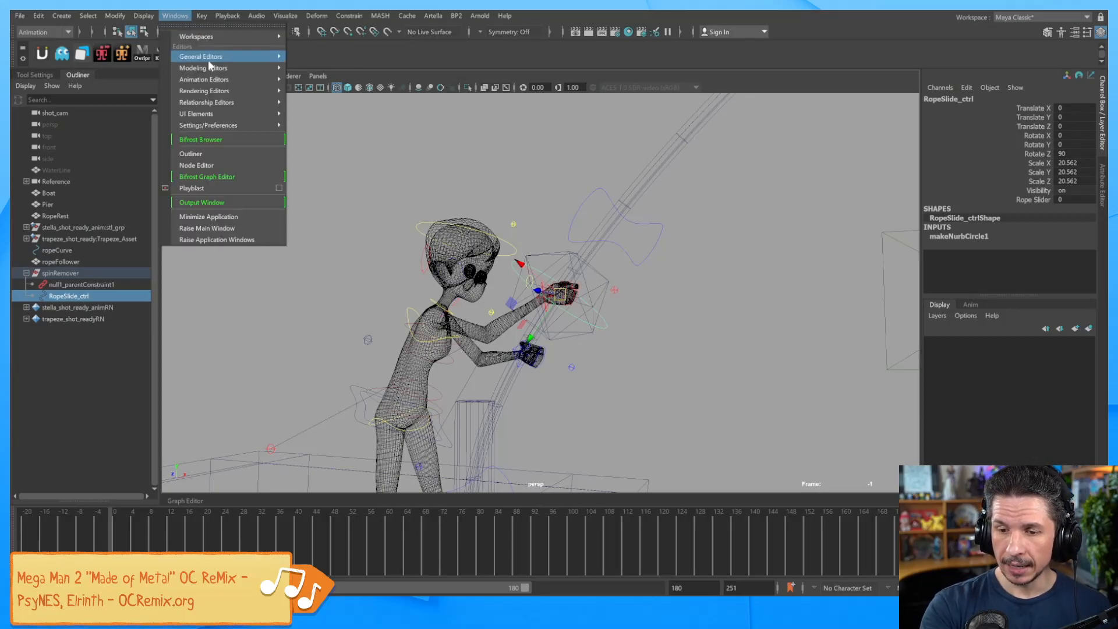
mouse_move(227, 58)
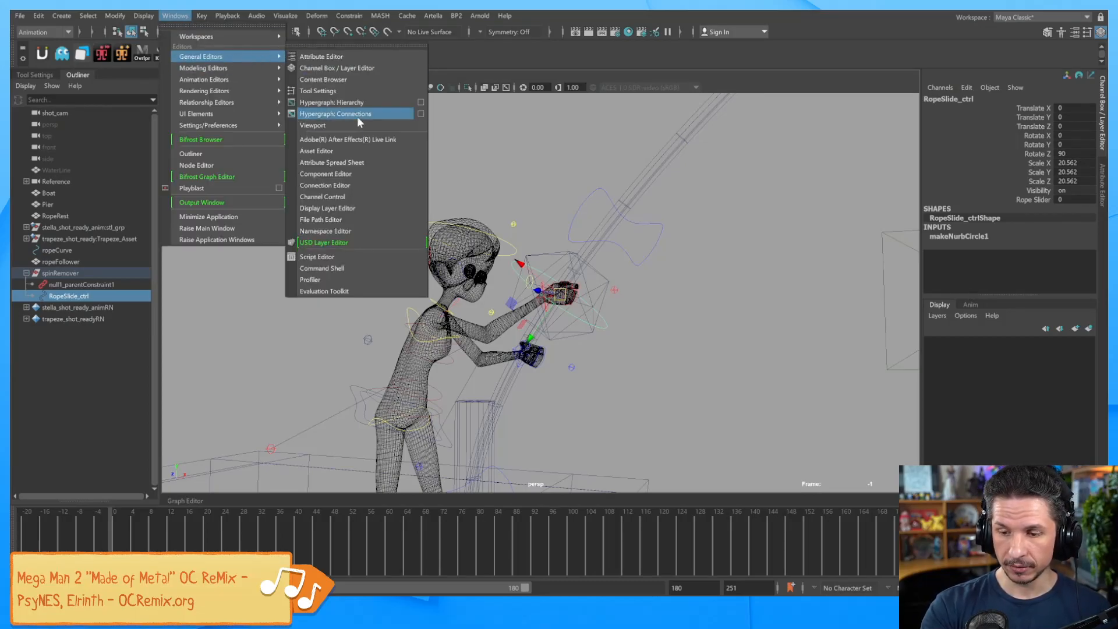
click(360, 185)
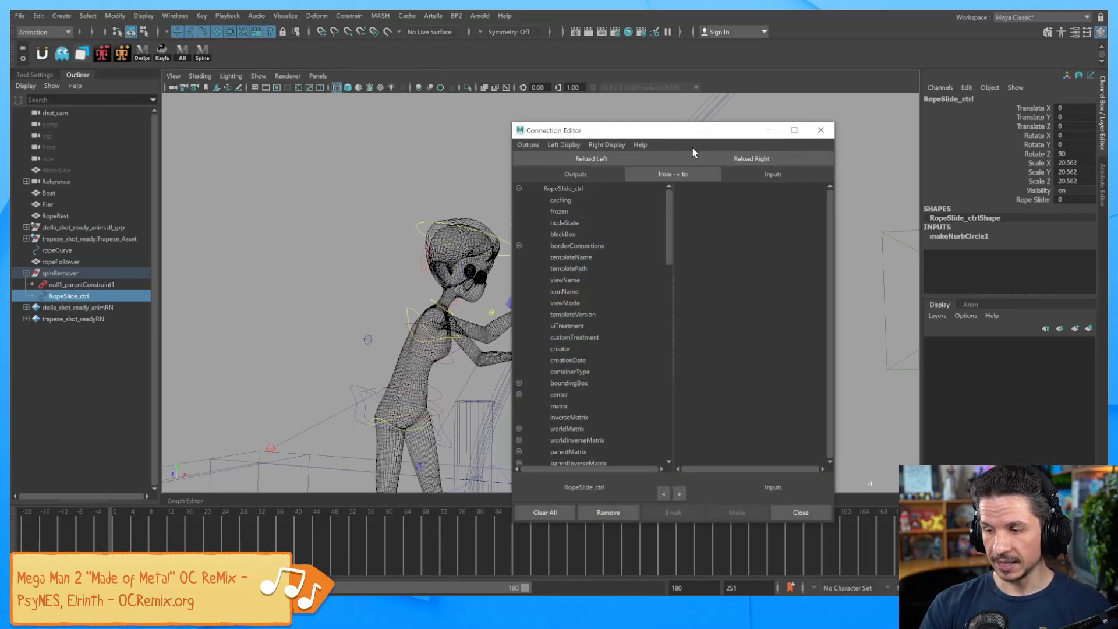
drag(689, 131, 726, 129)
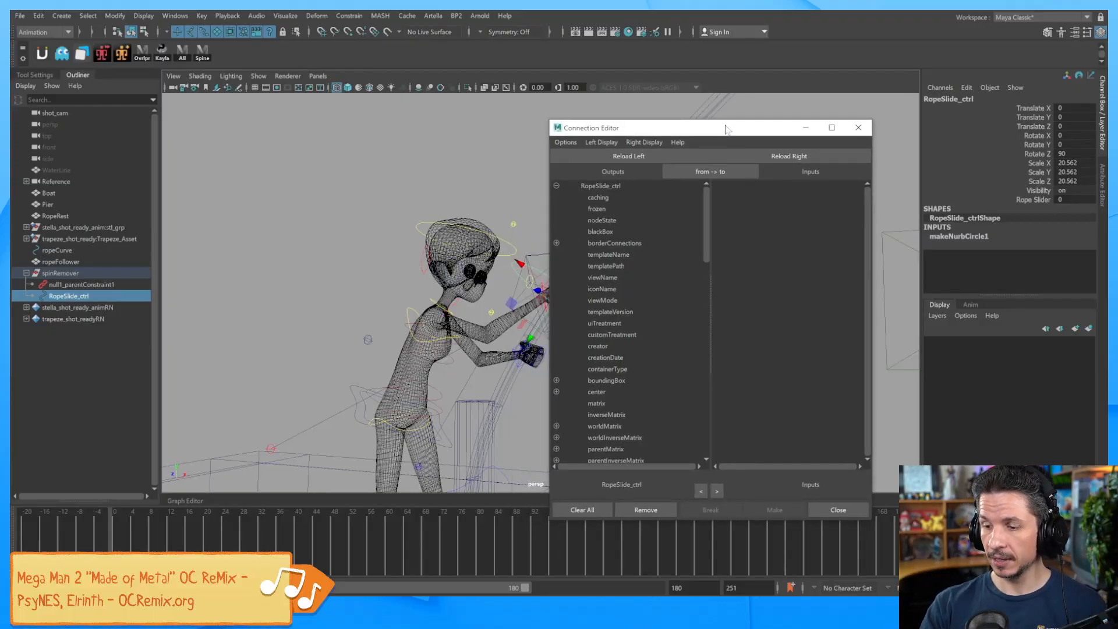
drag(688, 134, 734, 93)
click(601, 339)
click(604, 326)
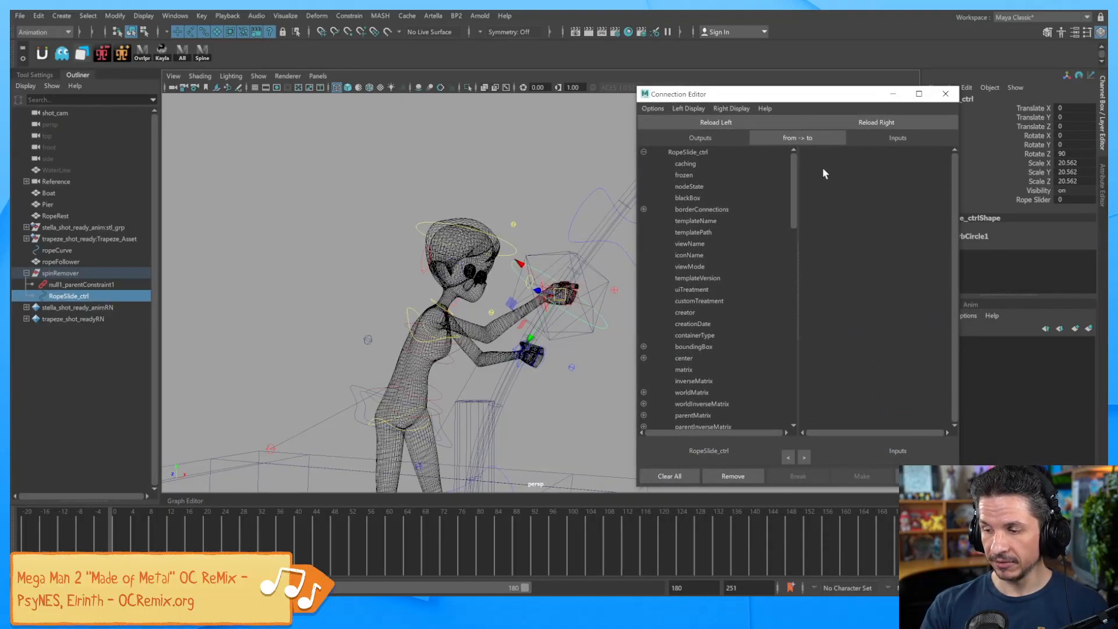
drag(795, 174, 791, 368)
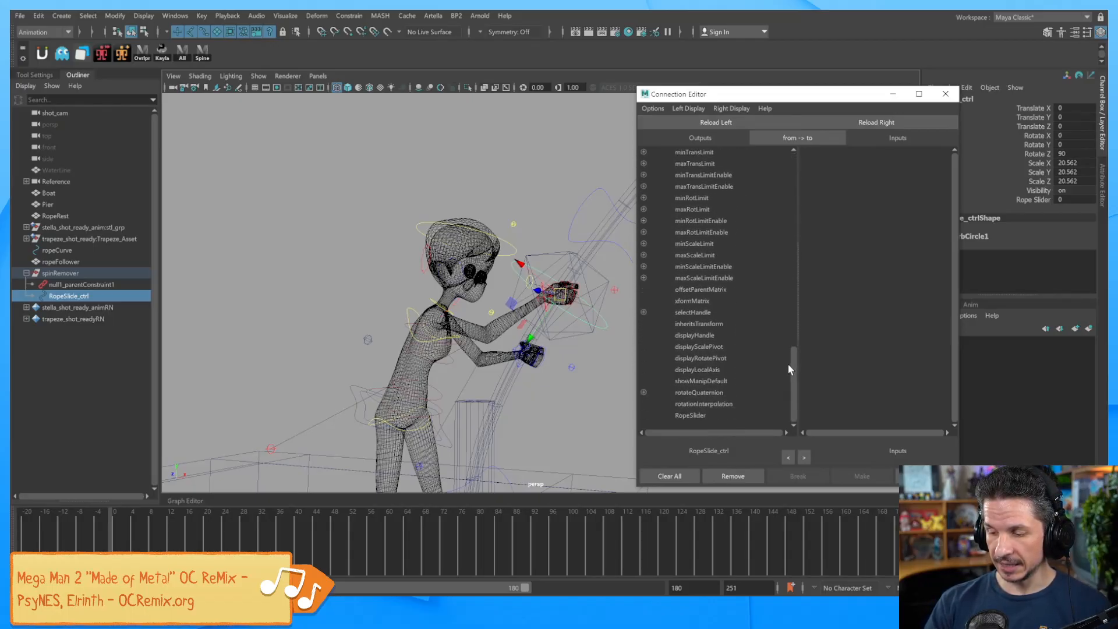
click(713, 414)
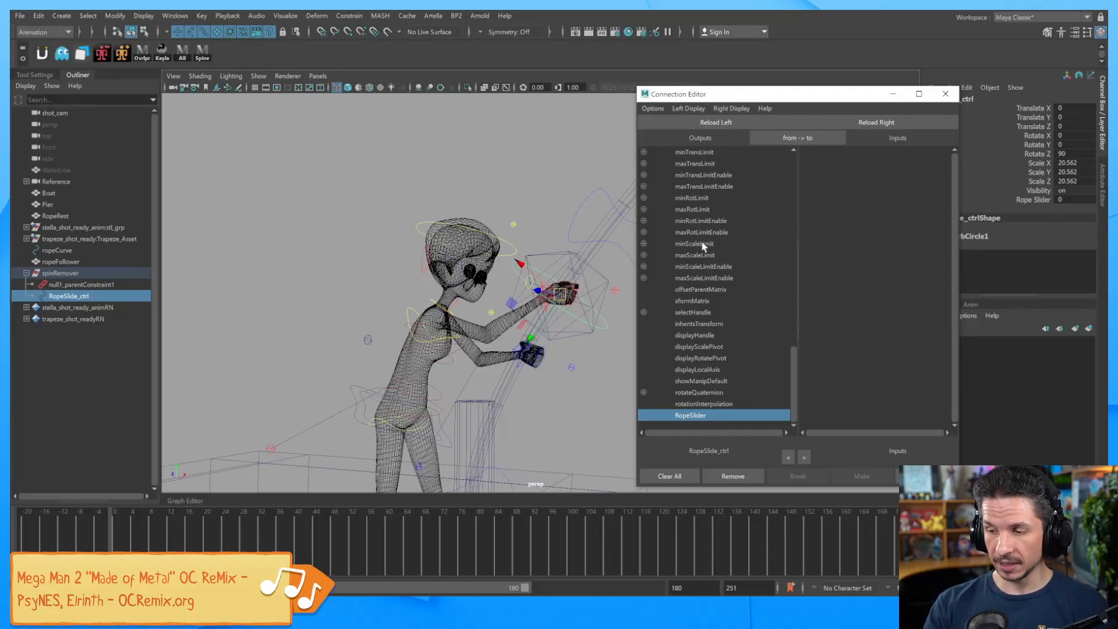
Load ropeFollower's motionPath1 attributes as the connection target.
drag(836, 95, 721, 149)
click(596, 285)
click(940, 236)
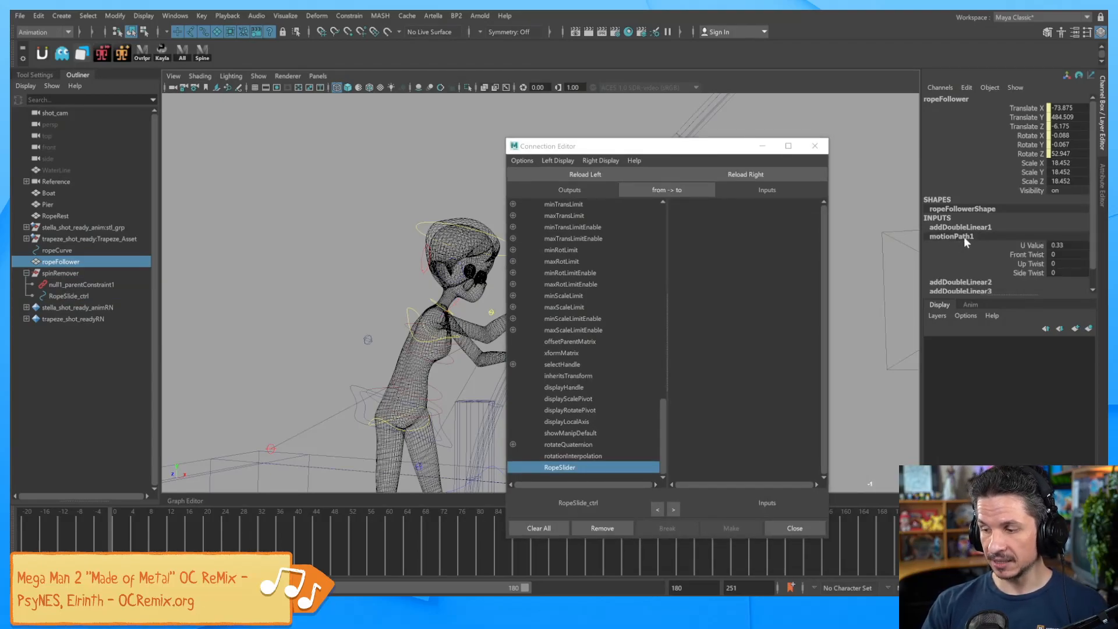
drag(729, 147, 719, 109)
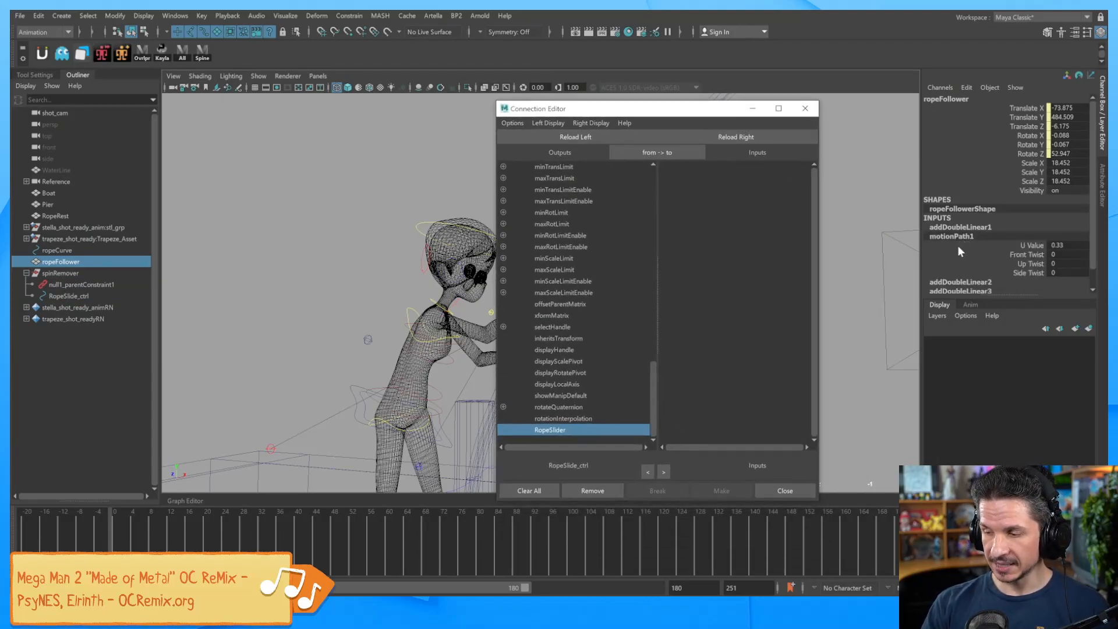
click(737, 137)
mouse_move(814, 195)
mouse_down()
mouse_move(814, 387)
mouse_move(814, 189)
mouse_up()
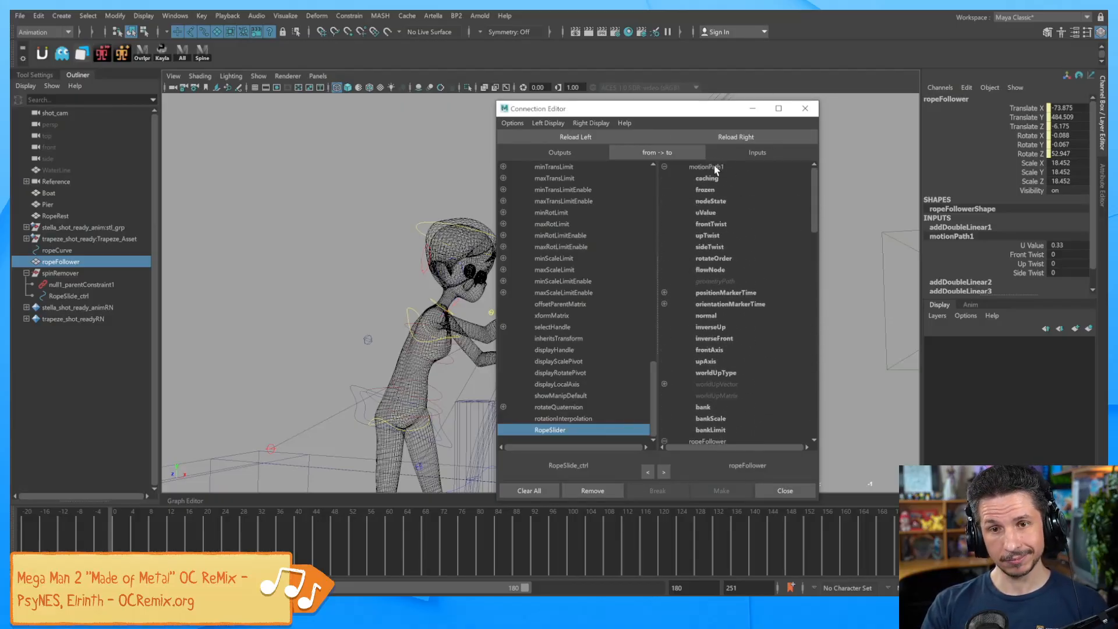
click(872, 208)
drag(711, 112, 416, 119)
click(617, 279)
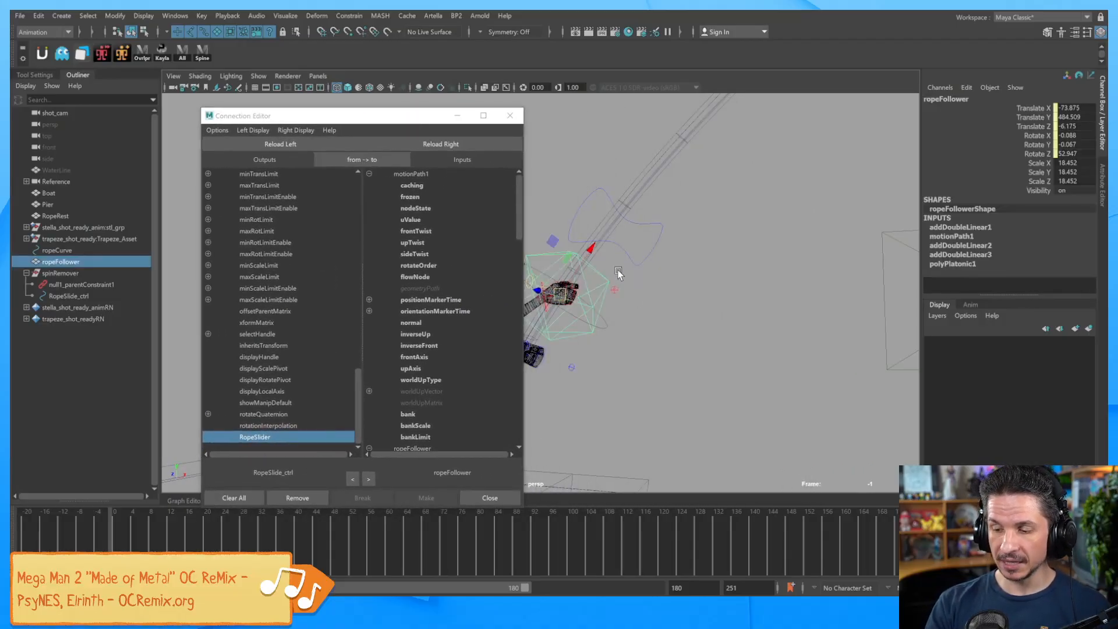
click(466, 144)
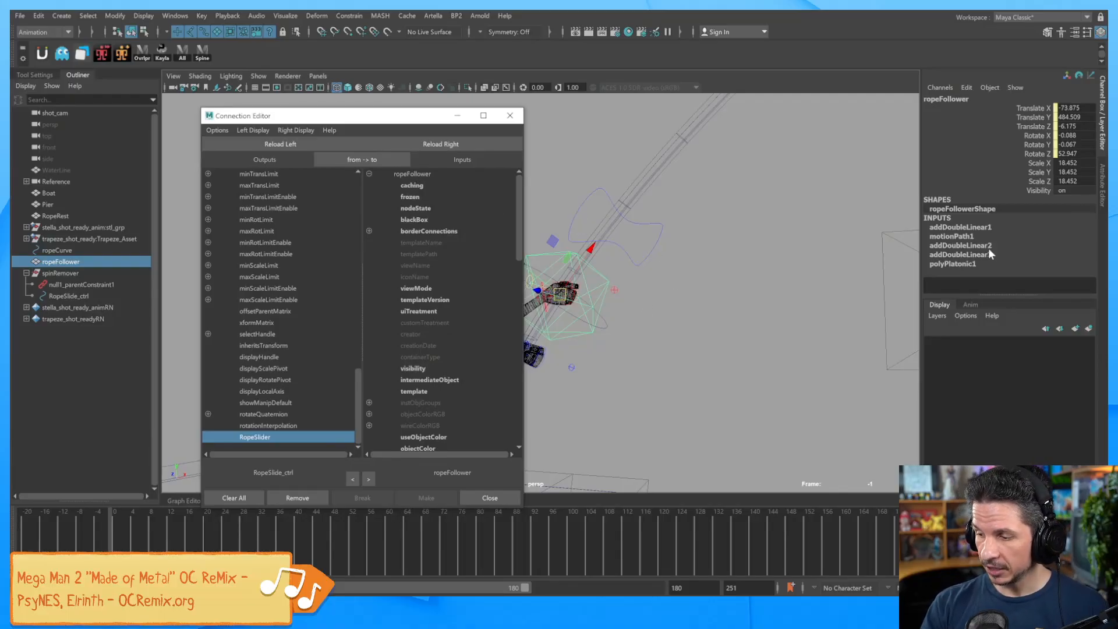
click(962, 237)
click(447, 148)
Connect Rope Slider to motionPath1's uValue and close the Connection Editor.
drag(421, 118, 792, 87)
mouse_move(889, 216)
mouse_down()
mouse_move(877, 414)
mouse_move(898, 201)
mouse_up()
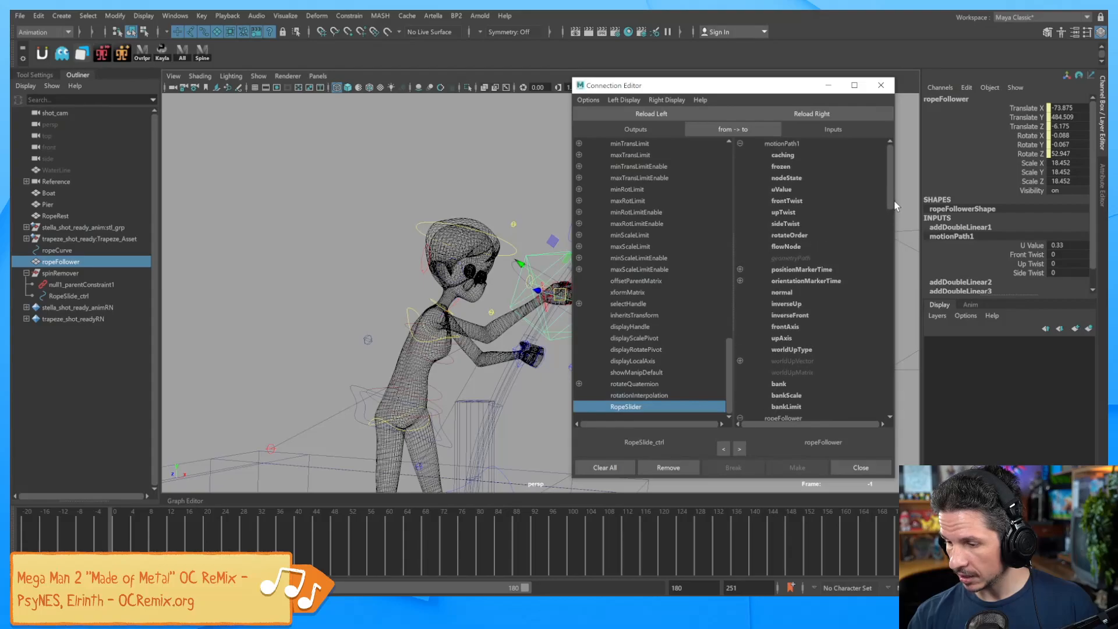
click(783, 190)
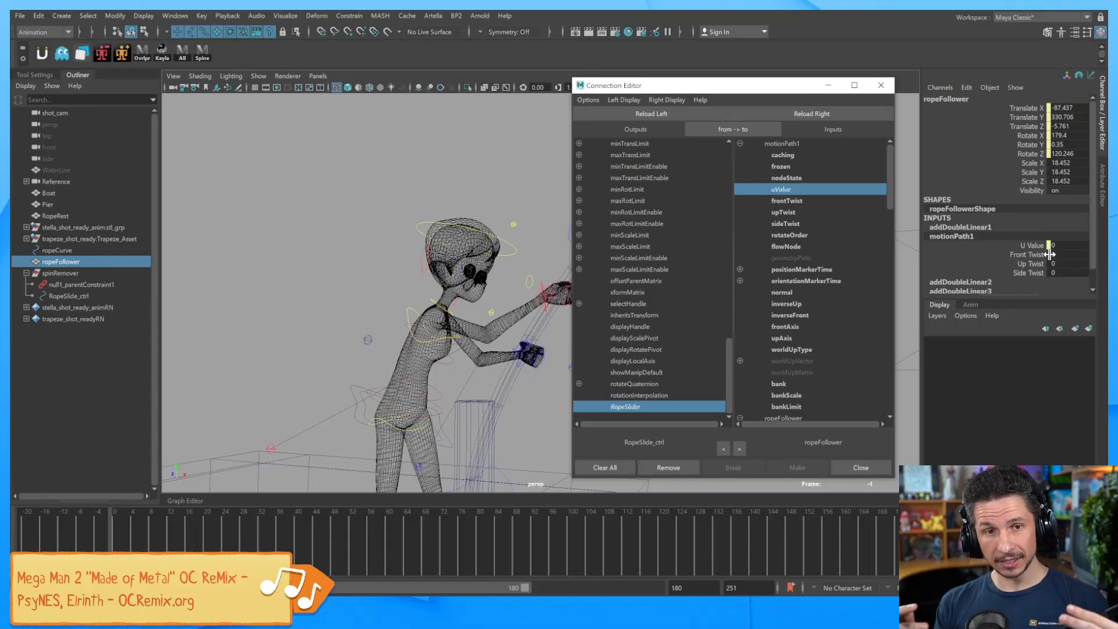
drag(839, 85, 885, 92)
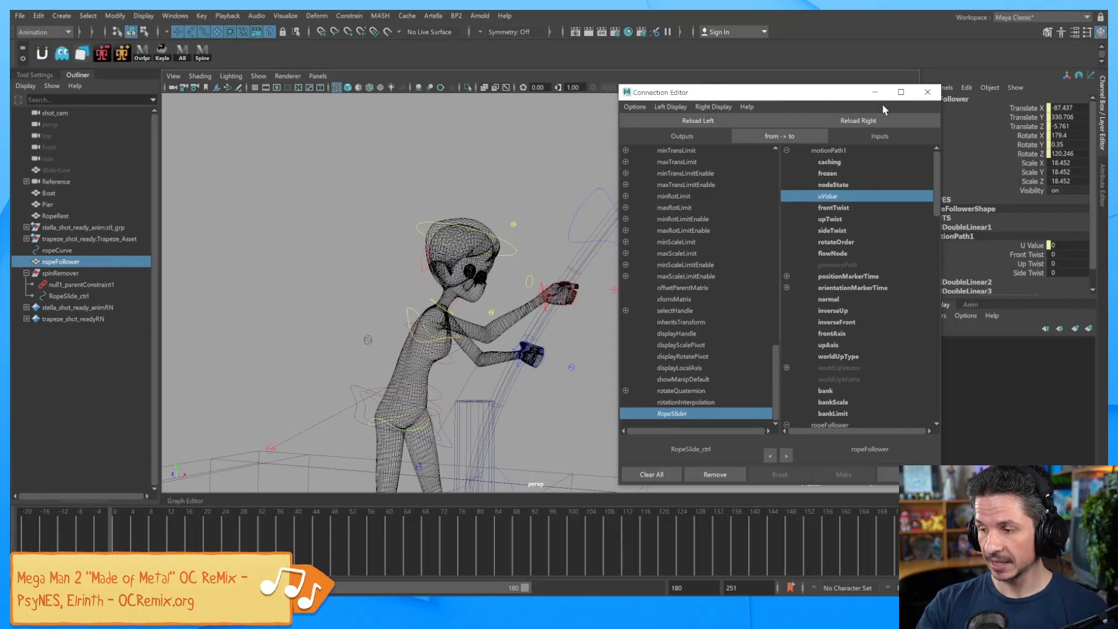
click(928, 92)
click(591, 343)
alt+right_drag(827, 297, 602, 312)
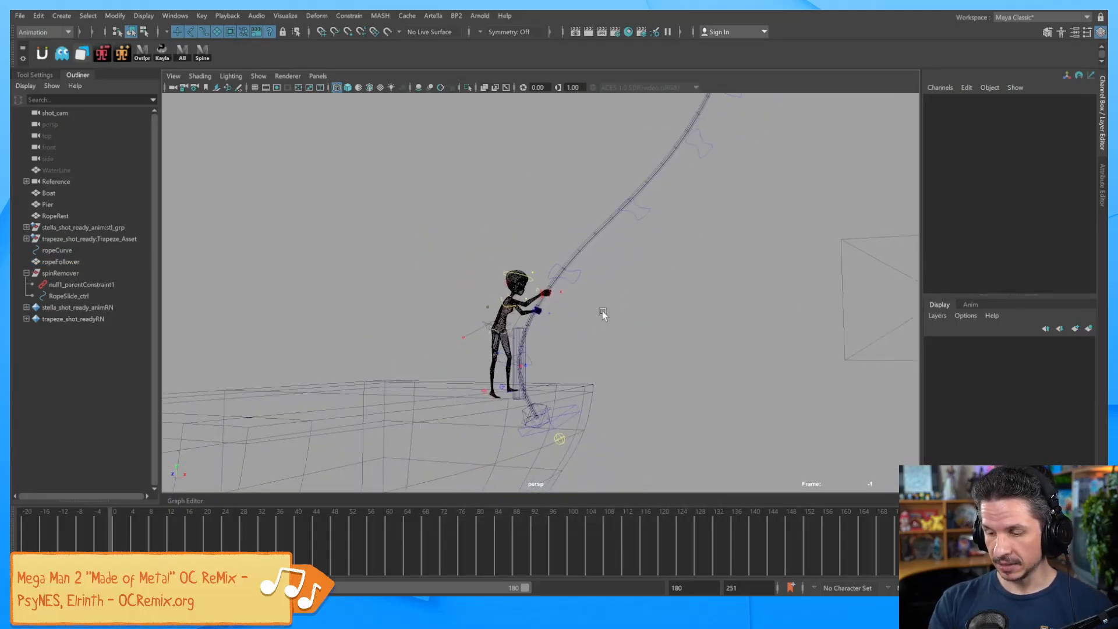
Scrub RopeSlide_ctrl's Rope Slider through 0.28 and 0.29, leaving it at 0.33.
click(552, 408)
click(551, 405)
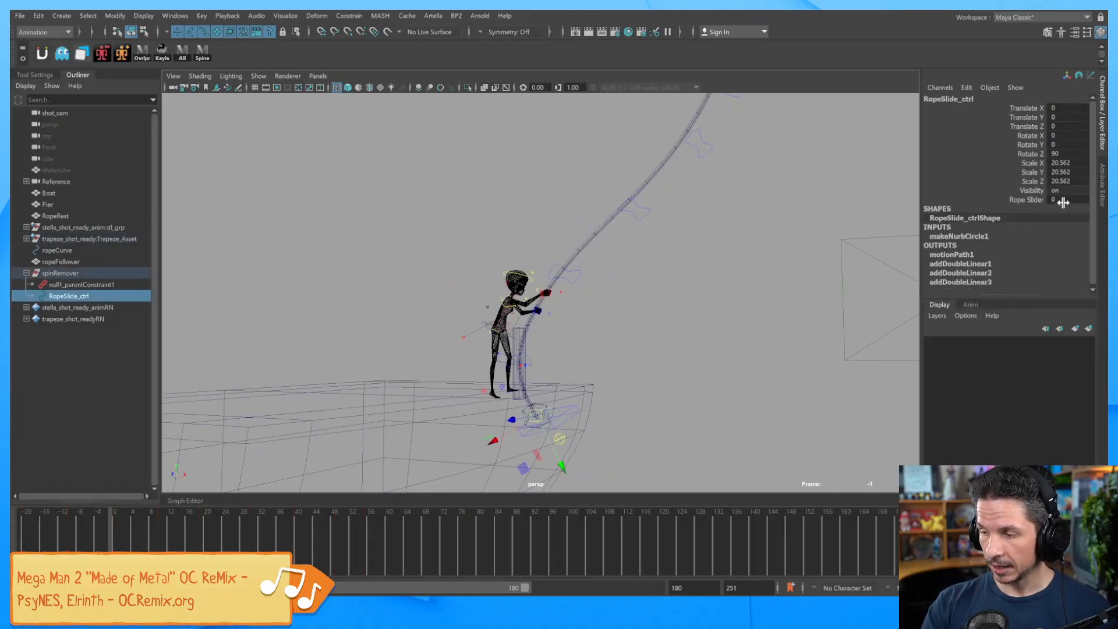
click(1029, 200)
middle_drag(804, 312, 674, 324)
alt+right_drag(587, 341, 693, 366)
alt+drag(692, 366, 628, 360)
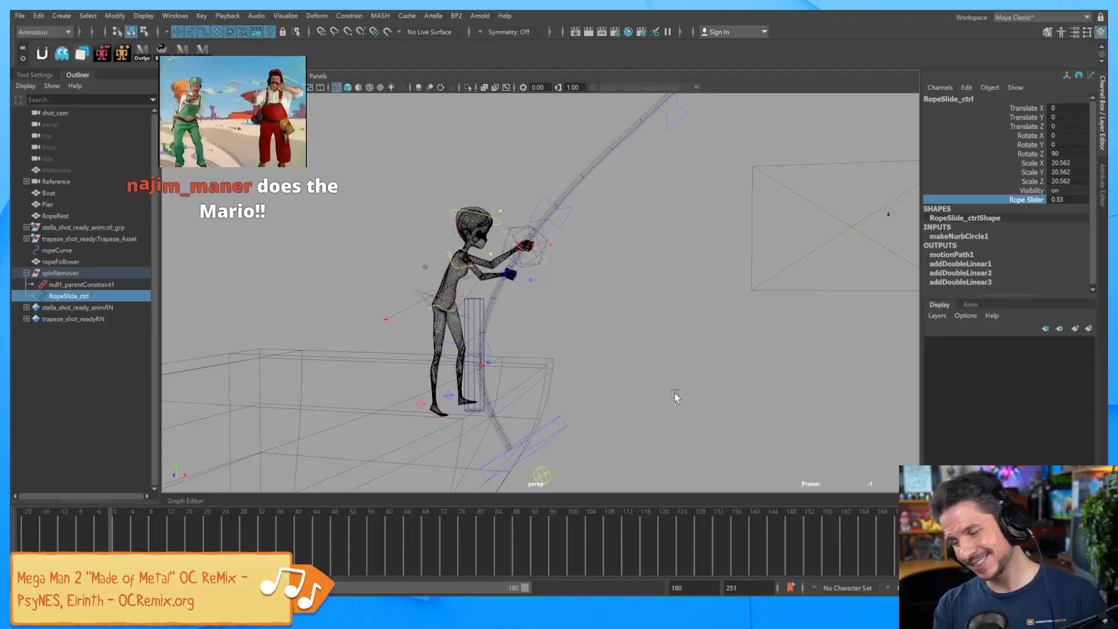
middle_drag(742, 364, 715, 344)
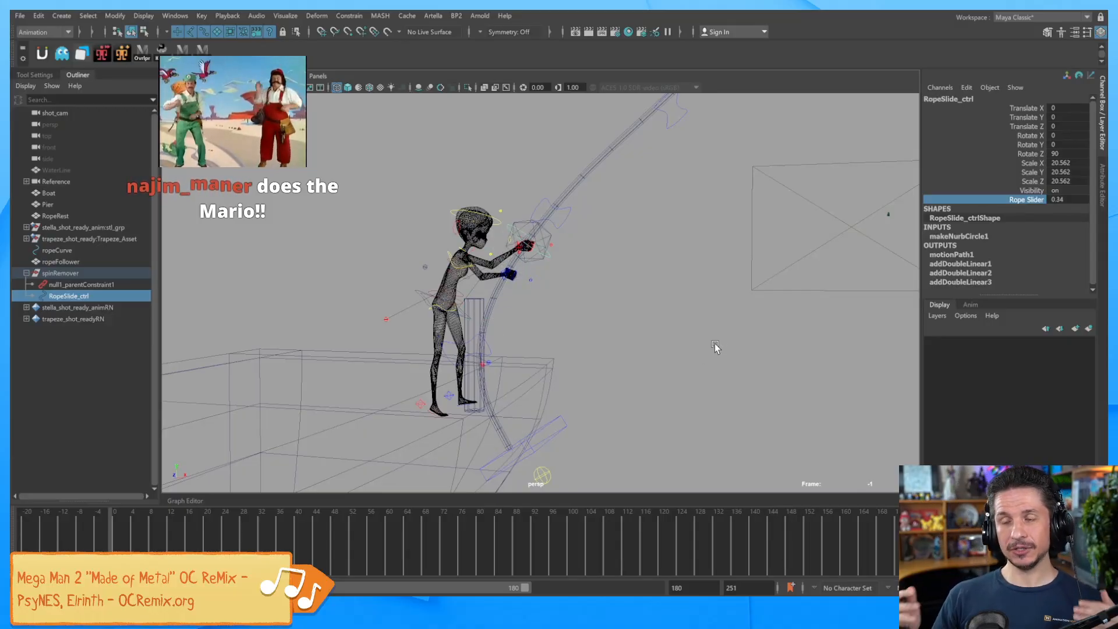
alt+drag(751, 307, 672, 310)
middle_drag(649, 333, 675, 320)
middle_drag(662, 359, 698, 340)
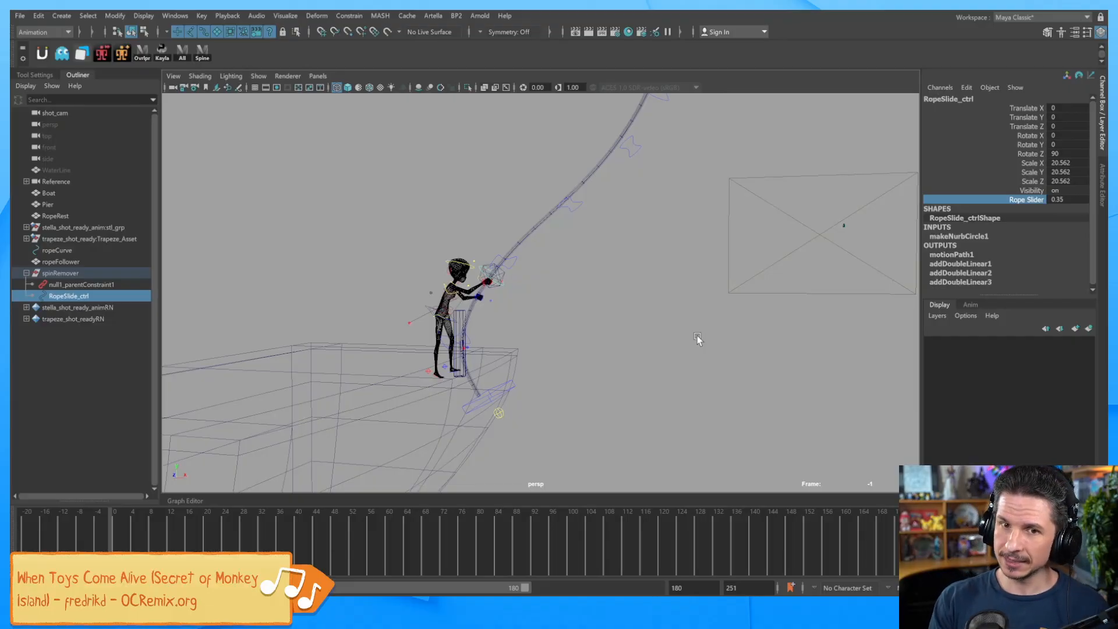
middle_drag(733, 327, 725, 330)
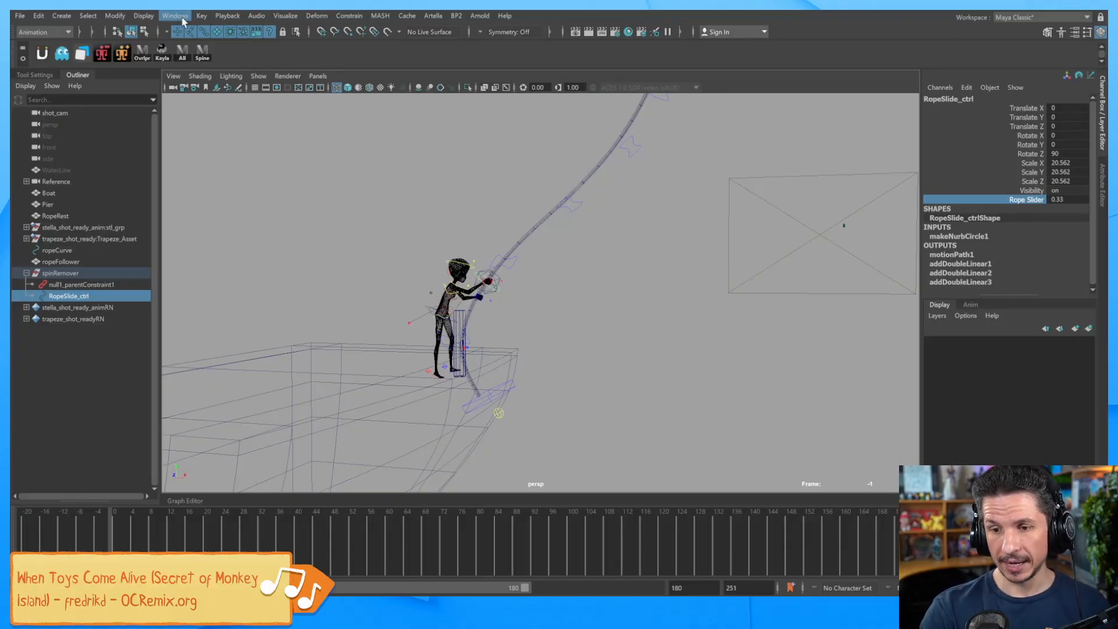
Open the Node Editor and graph RopeSlide_ctrl's input and output connections.
click(183, 20)
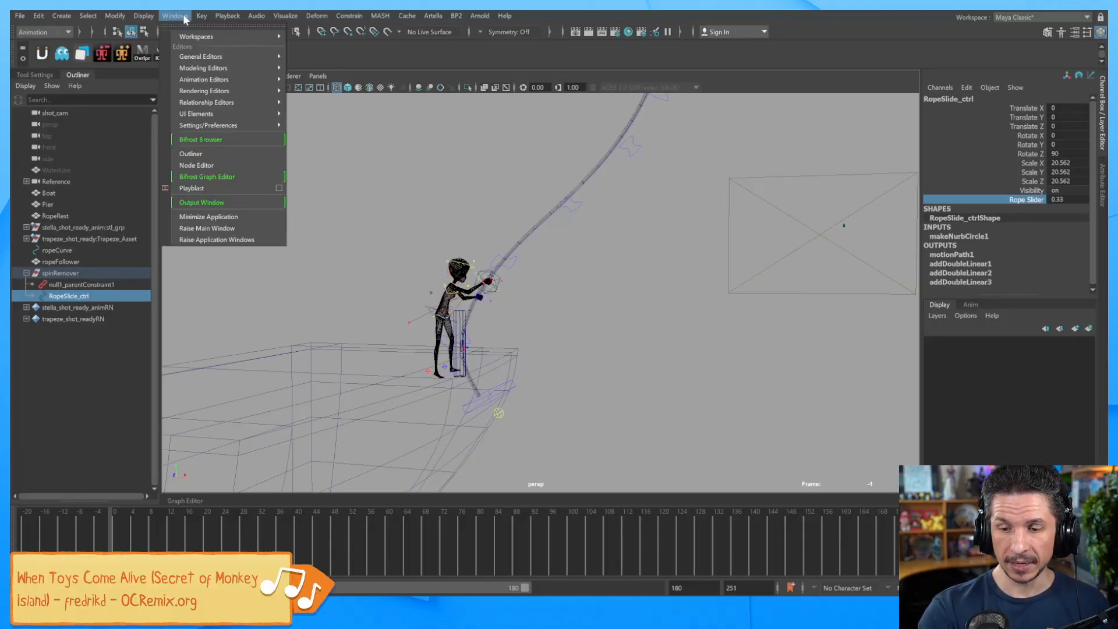
click(229, 165)
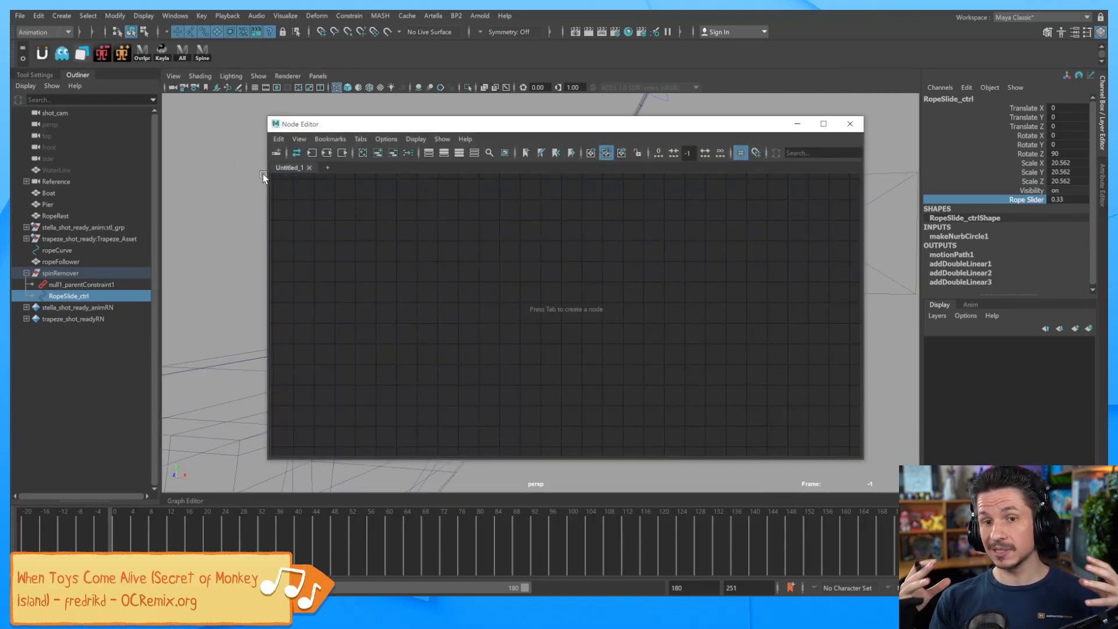
drag(669, 130, 917, 198)
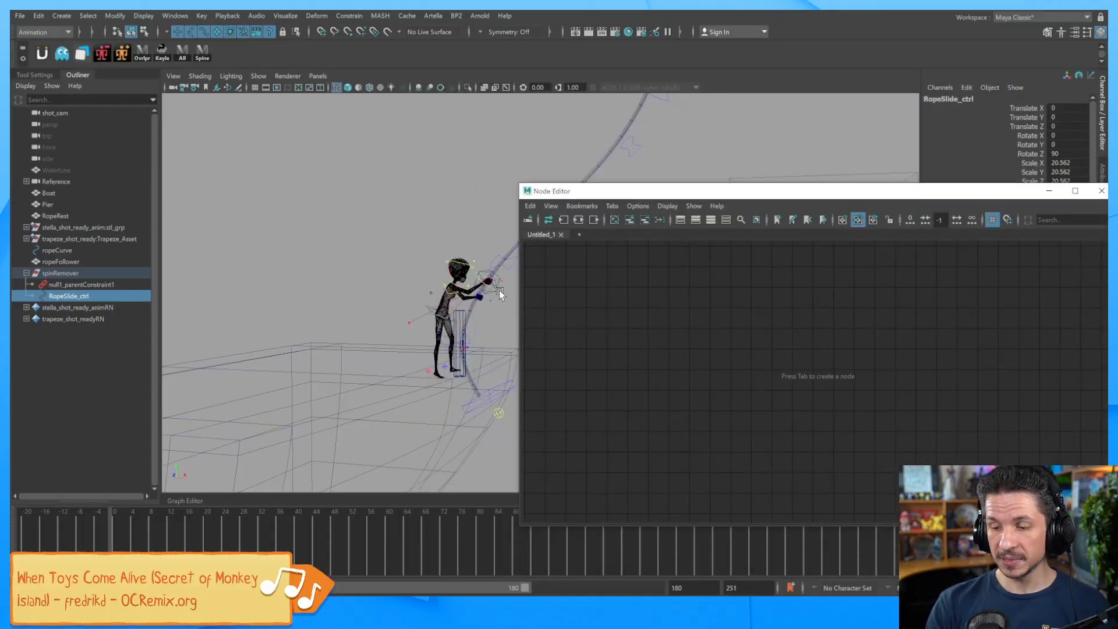
drag(760, 191, 703, 153)
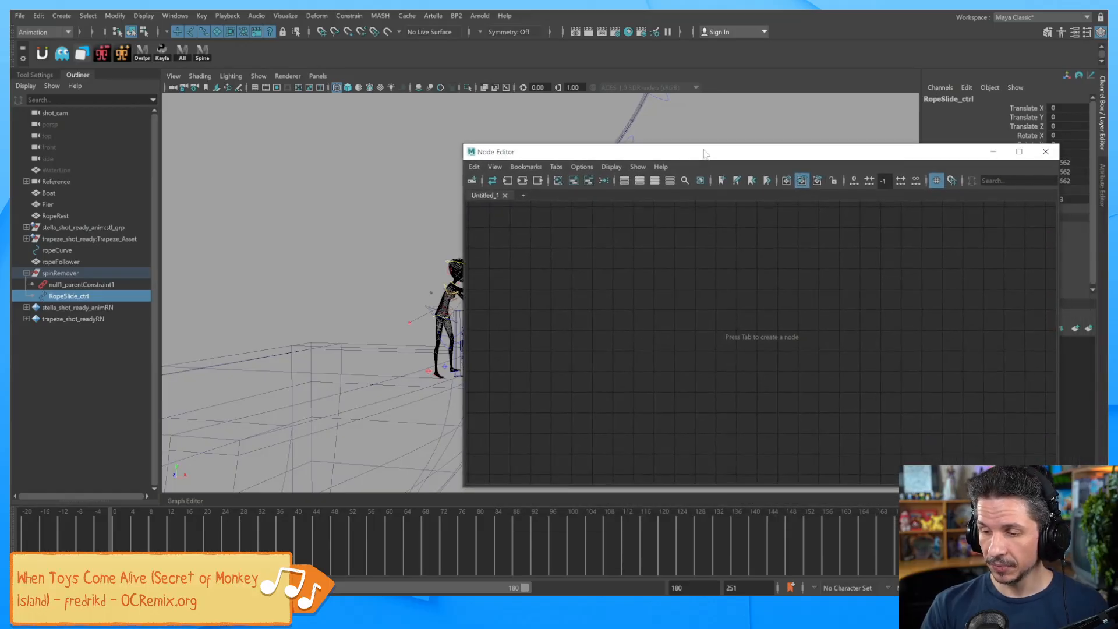
click(522, 180)
drag(730, 159, 589, 101)
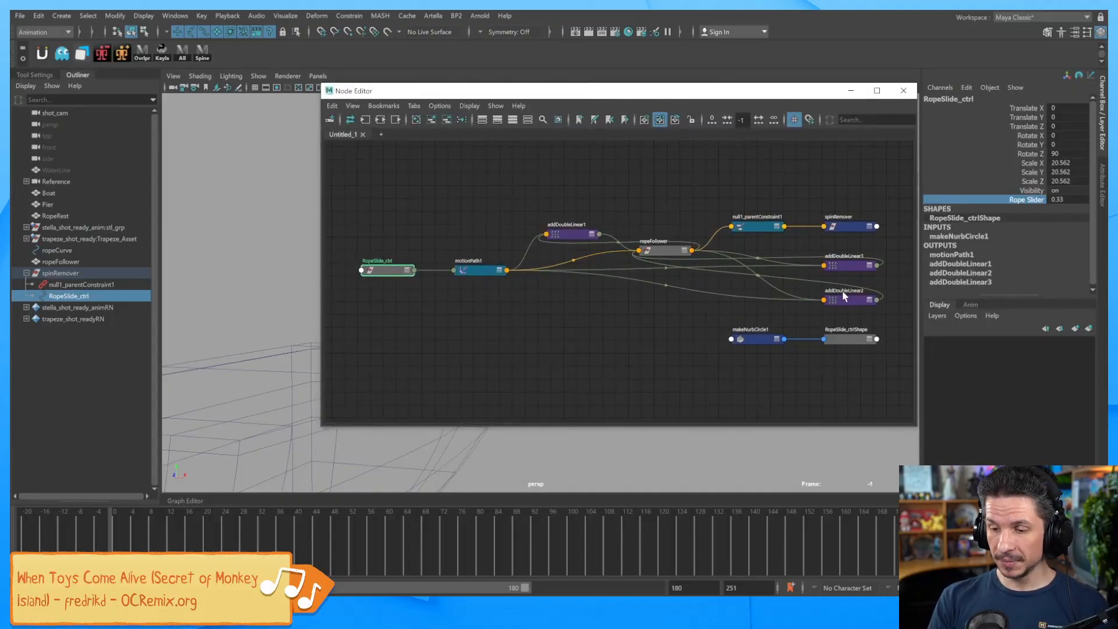
Move motionPath1 aside, inspect the ropeFollower node's attributes, then reselect RopeSlide_ctrl.
drag(475, 270, 422, 367)
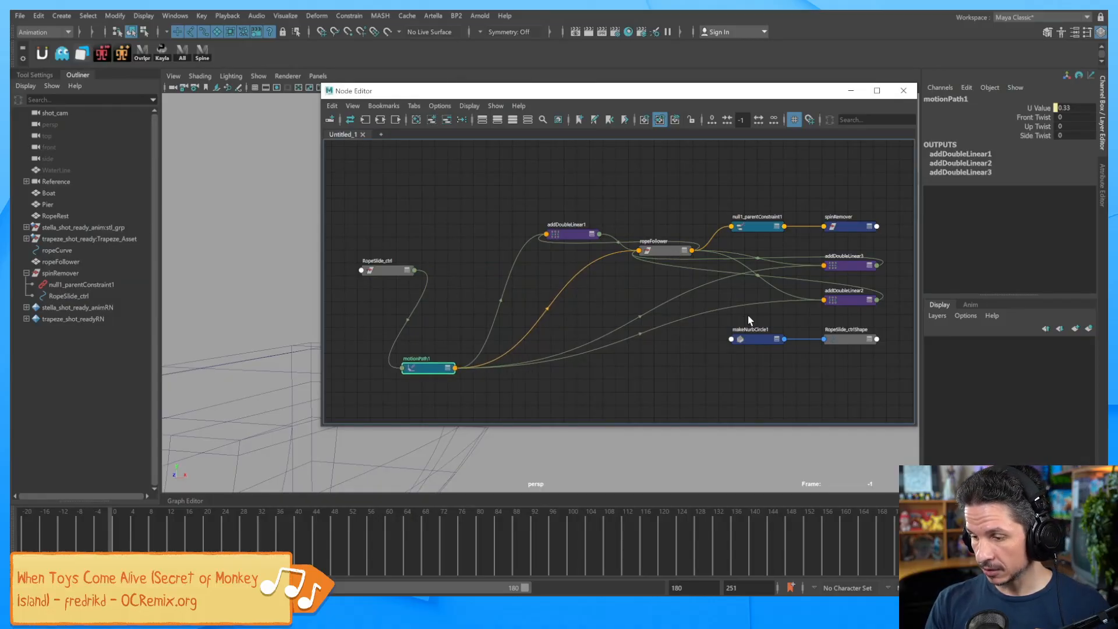
click(686, 251)
click(685, 251)
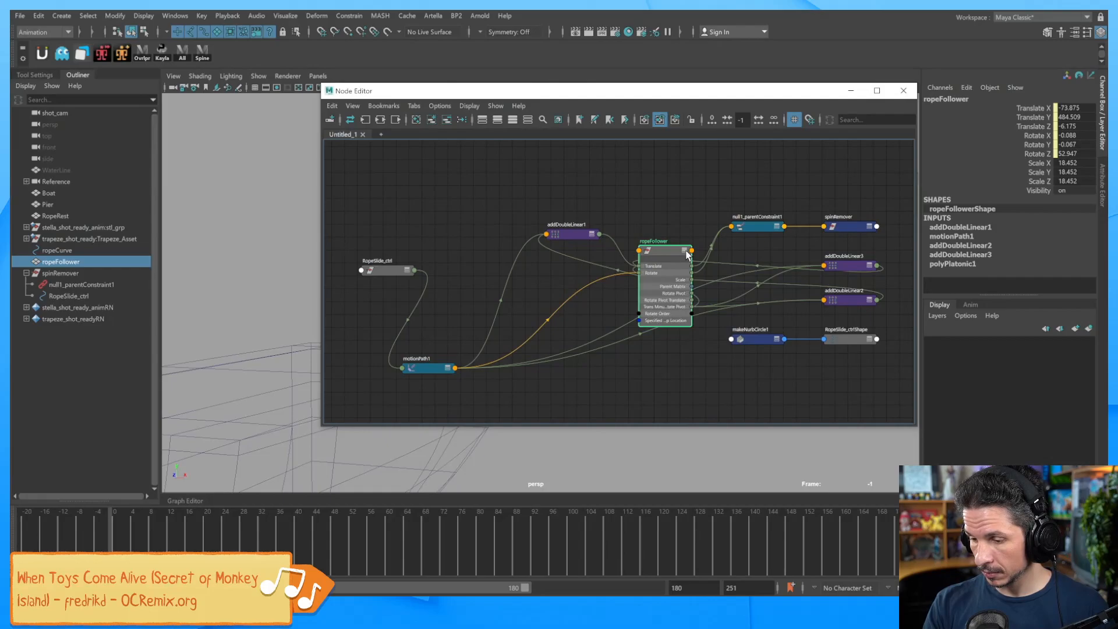
key(ctrl+a)
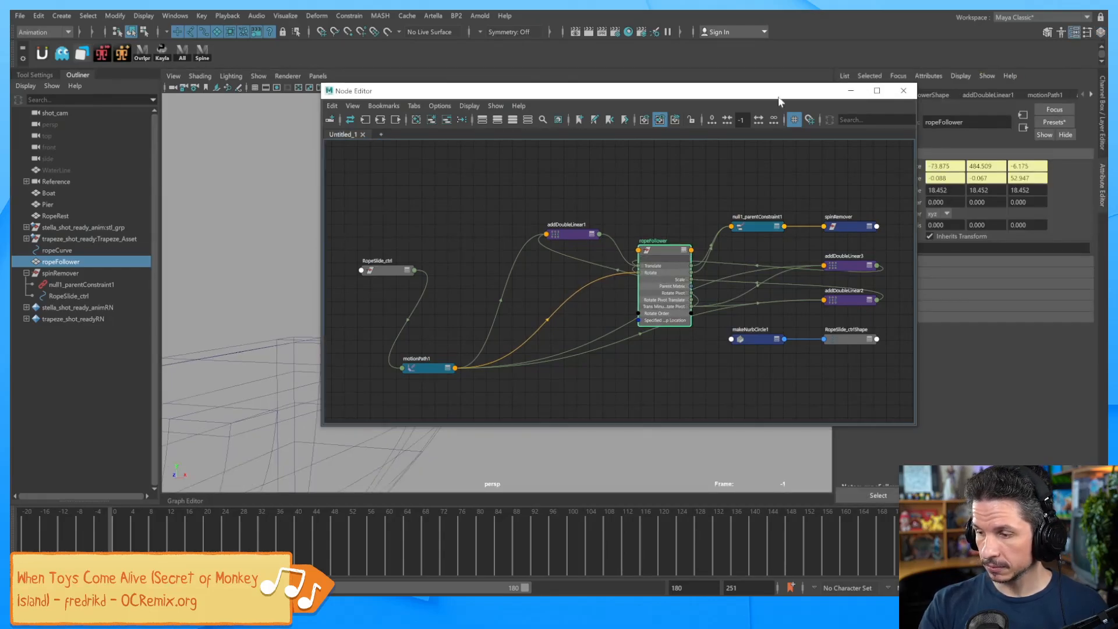
click(1102, 126)
drag(759, 102, 654, 337)
click(499, 289)
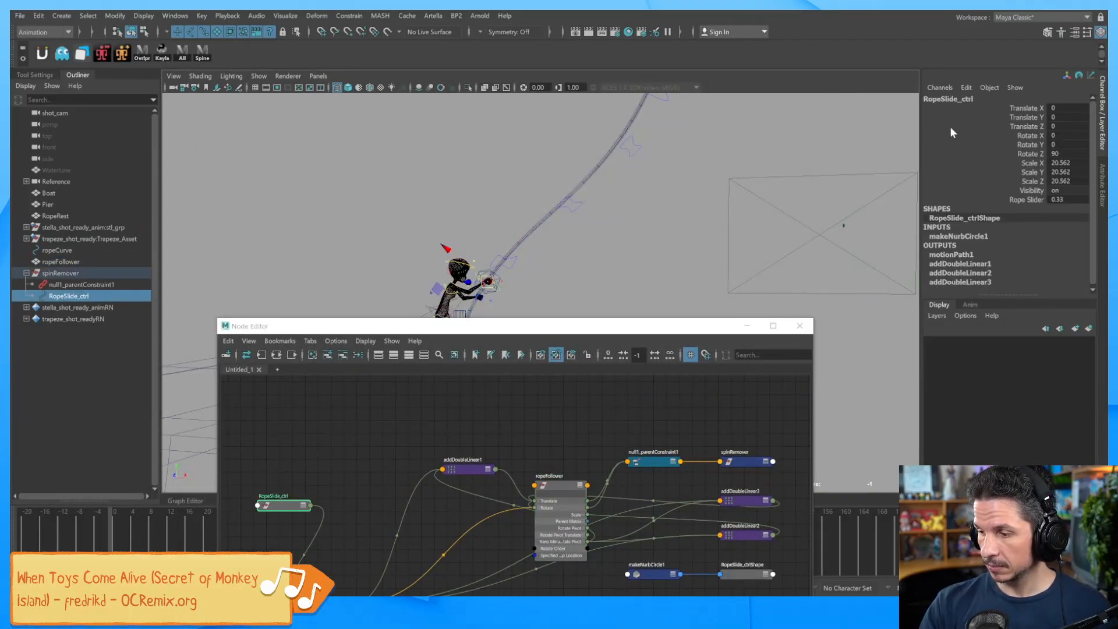
Place RopeSlide_ctrl left of motionPath1 and frame both nodes in the graph.
drag(524, 326, 582, 126)
drag(373, 404, 469, 326)
mouse_move(348, 313)
mouse_down()
mouse_move(335, 357)
mouse_move(351, 323)
mouse_up()
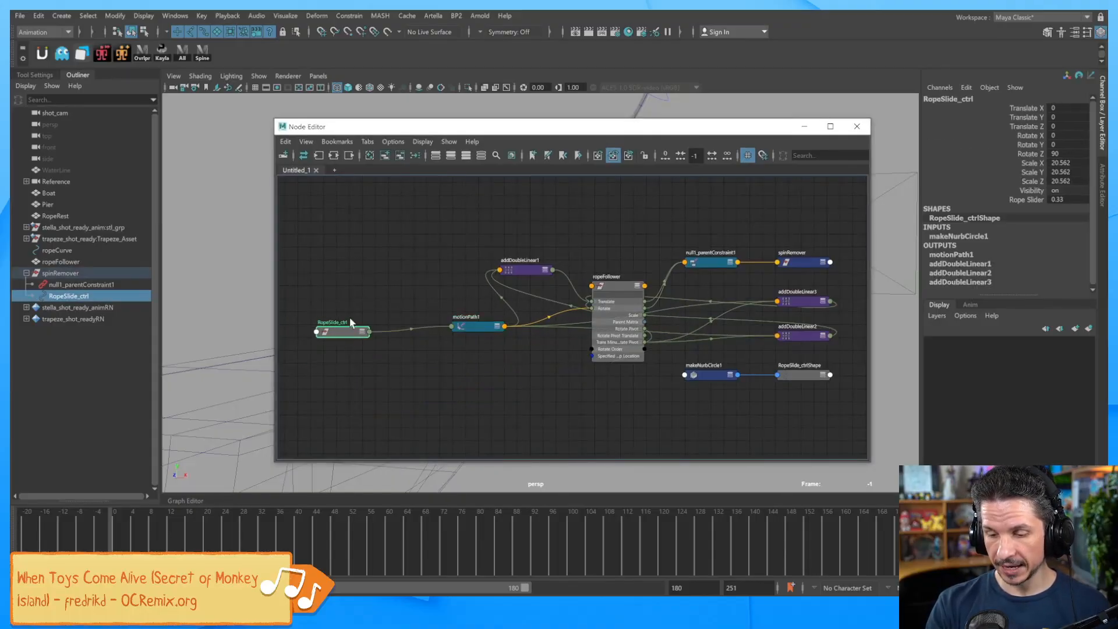
alt+right_drag(410, 353, 505, 349)
alt+middle_drag(514, 351, 645, 362)
alt+right_drag(645, 362, 612, 350)
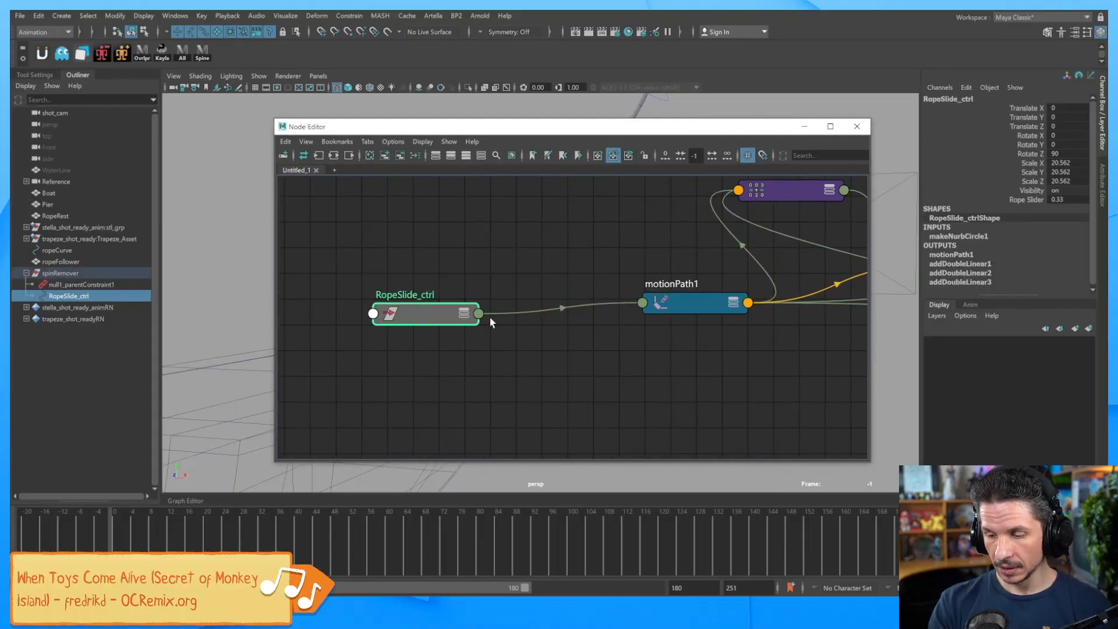
Expand RopeSlide_ctrl and motionPath1 to show their full attribute lists.
click(465, 313)
click(464, 313)
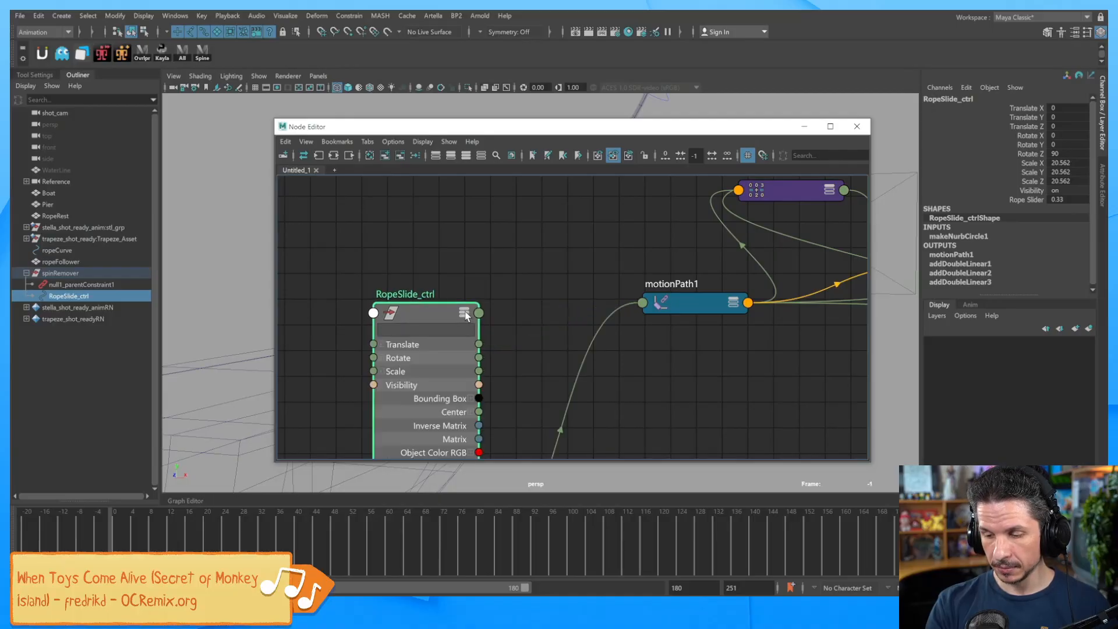
drag(468, 313, 417, 181)
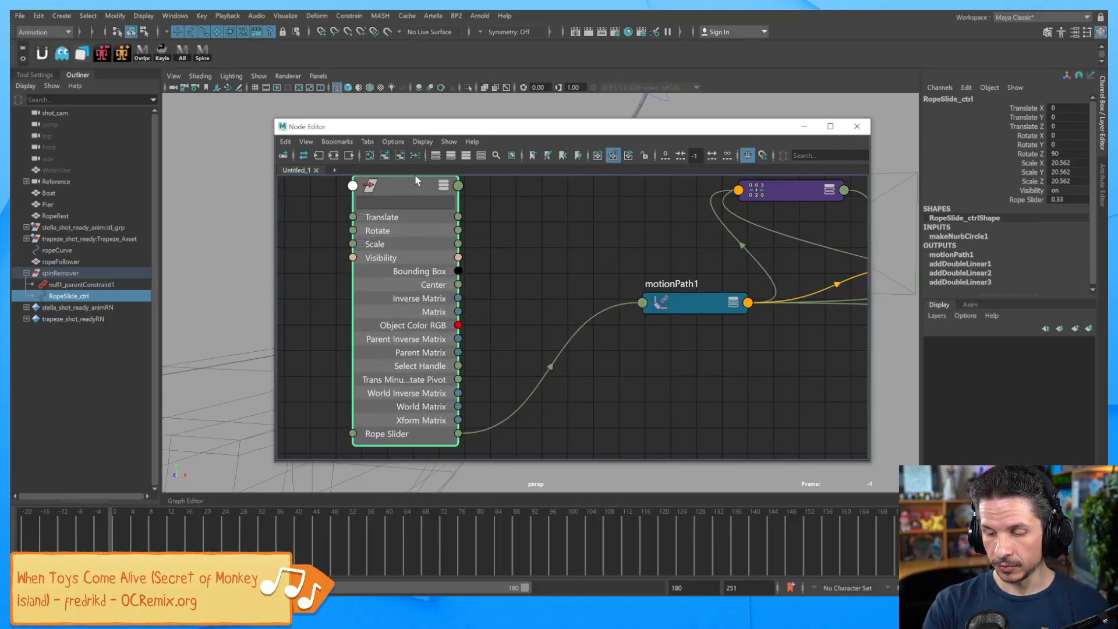
scroll(641, 312, down, 2)
click(718, 311)
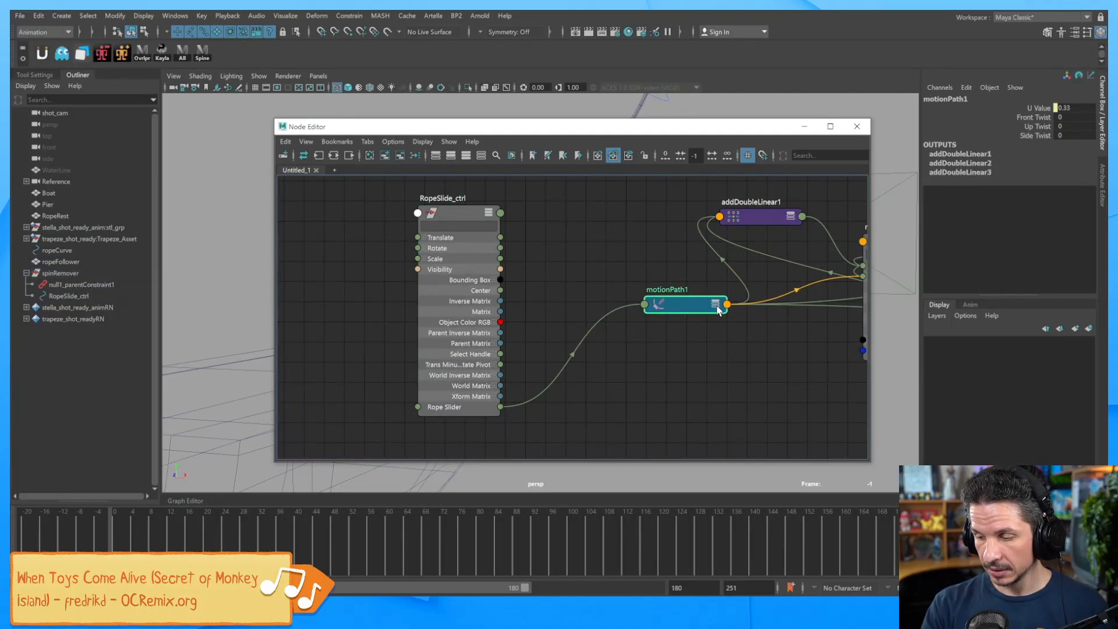
click(718, 311)
drag(694, 303, 728, 279)
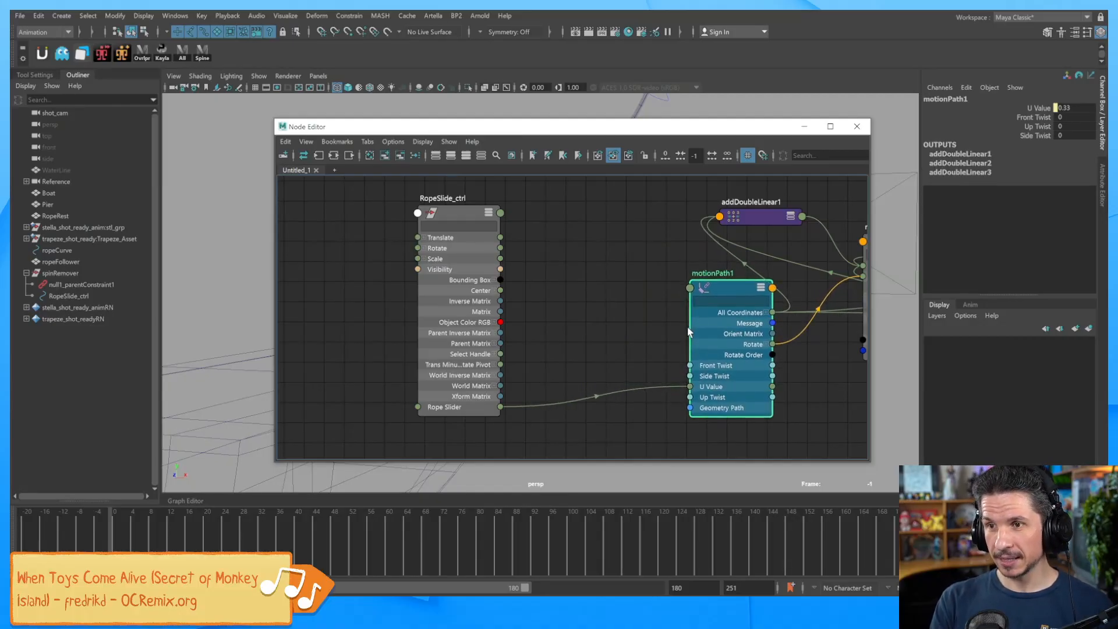
click(619, 341)
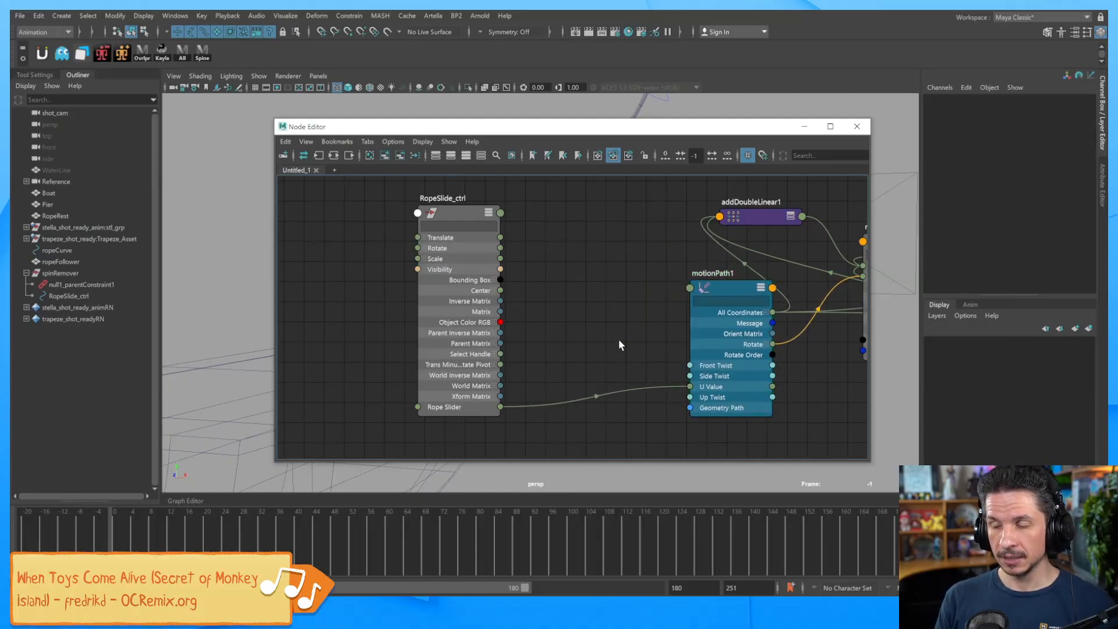
key(Tab)
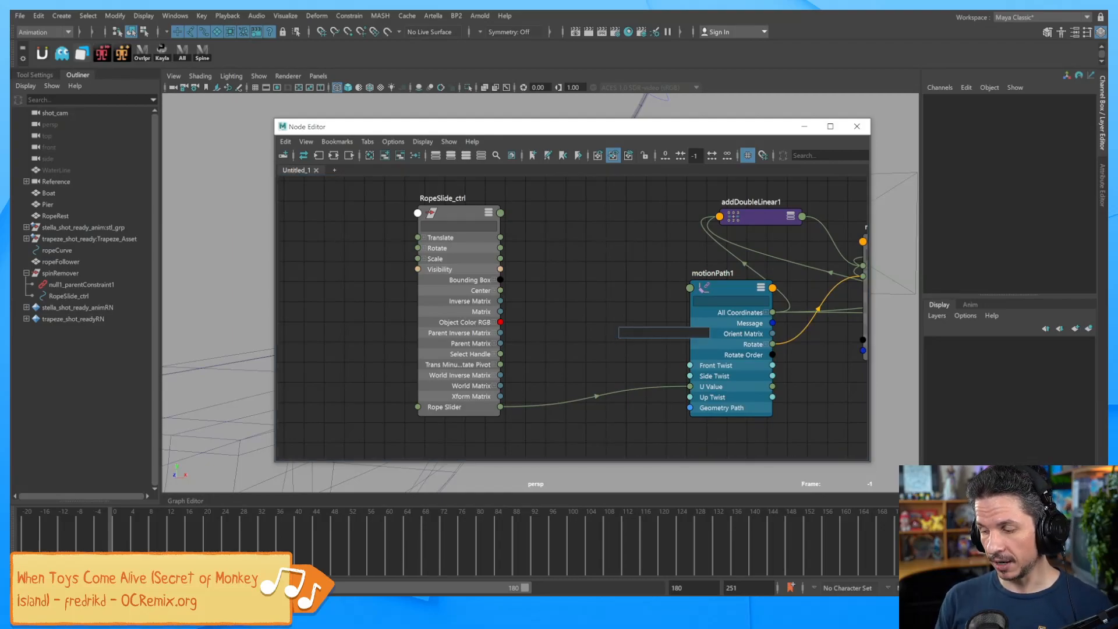
Create a multiplyDivide1 node above motionPath1 and expand its ports.
text(mu)
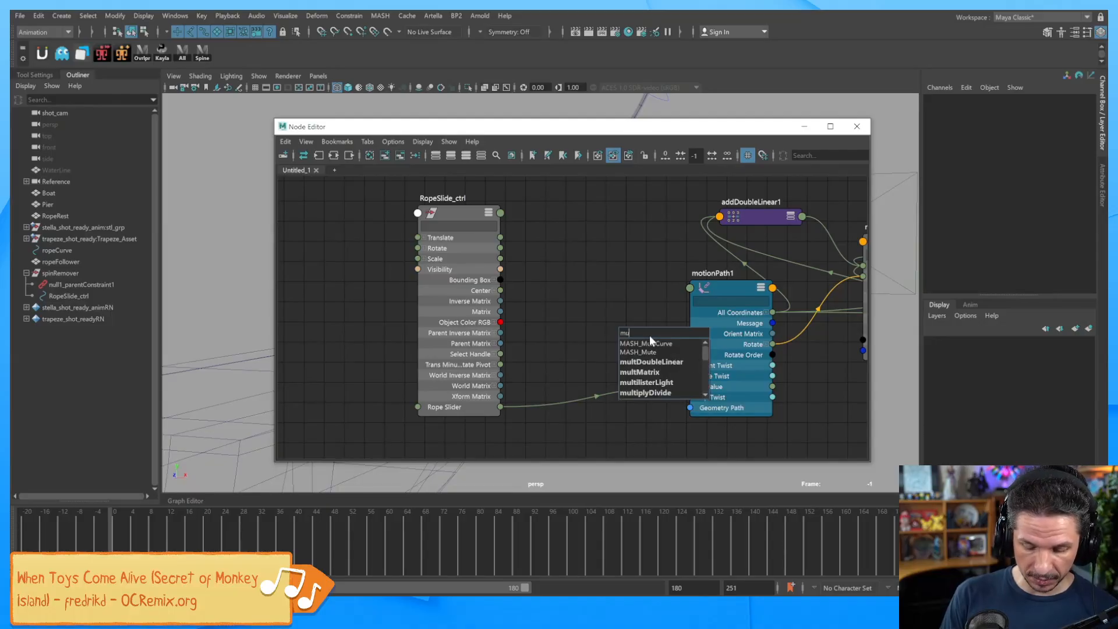
text(ltip)
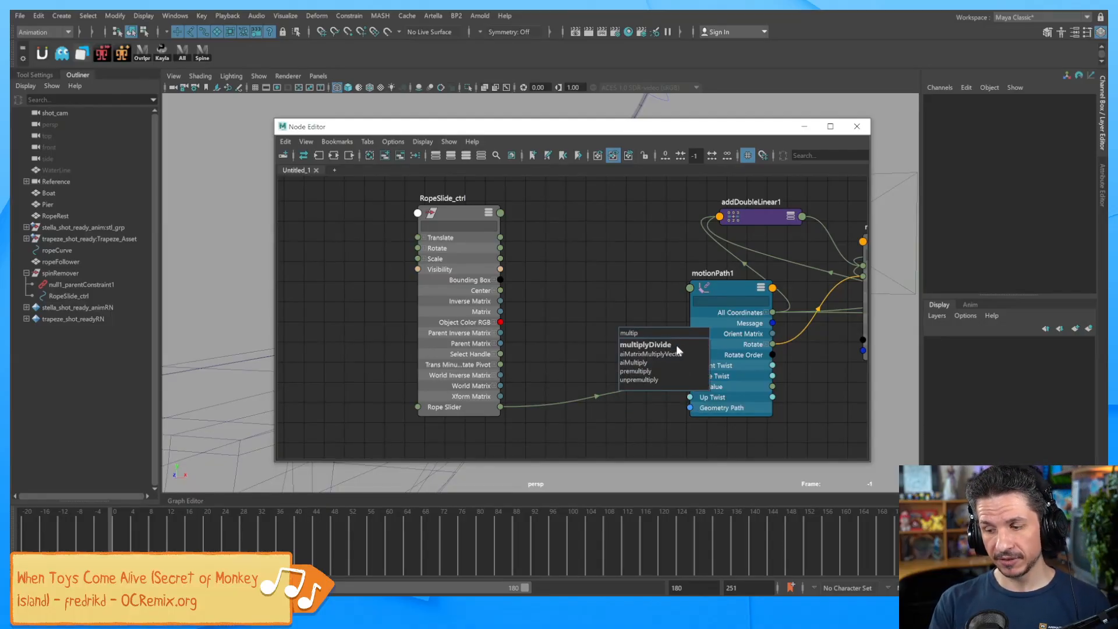
click(668, 346)
drag(641, 332, 618, 246)
click(613, 266)
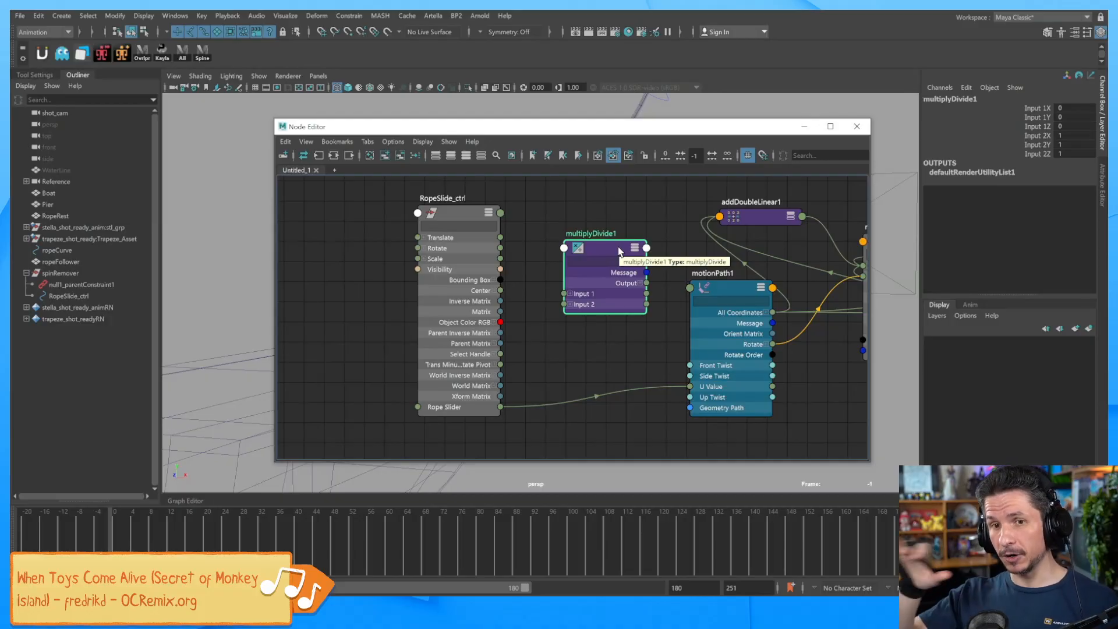
Wire Rope Slider into Input 1X and Output X into motionPath1's U Value.
drag(460, 222, 414, 216)
drag(455, 401, 548, 304)
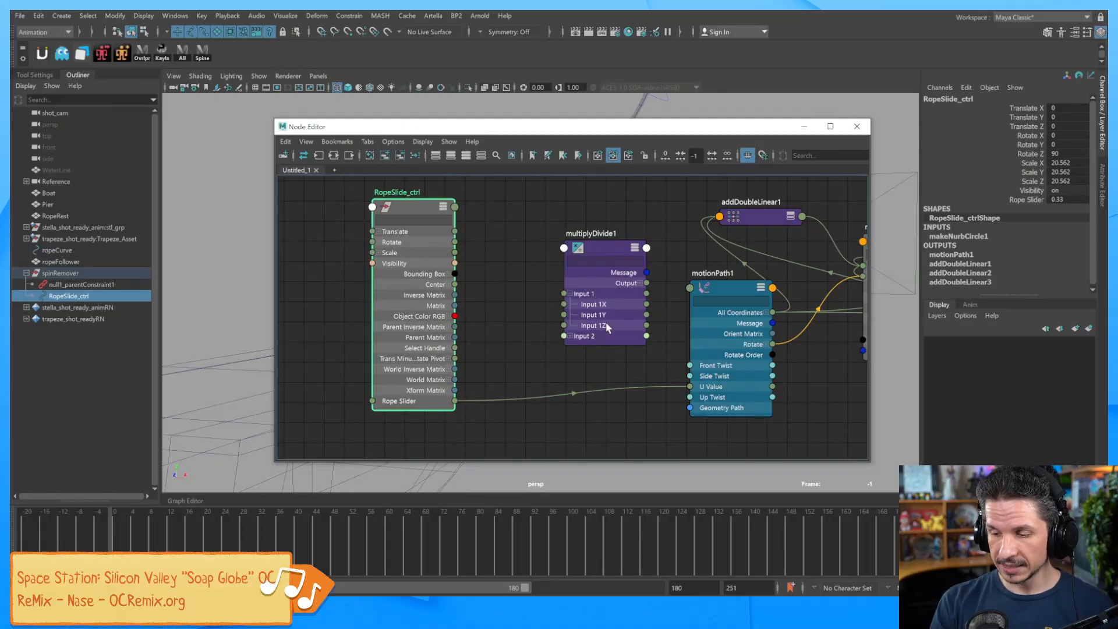
drag(455, 401, 564, 312)
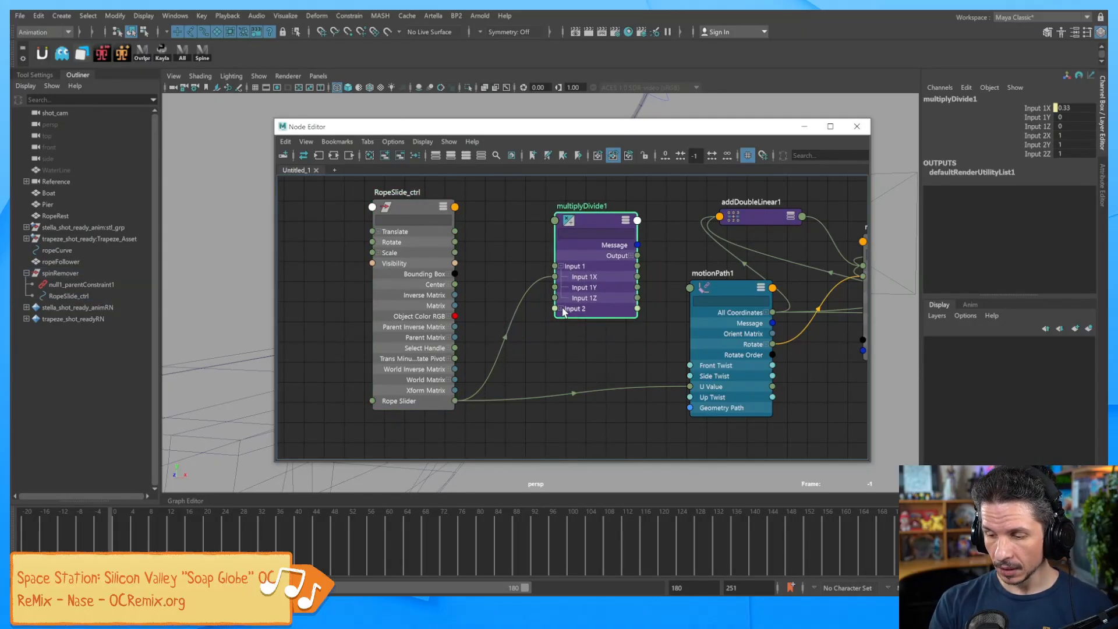
click(631, 256)
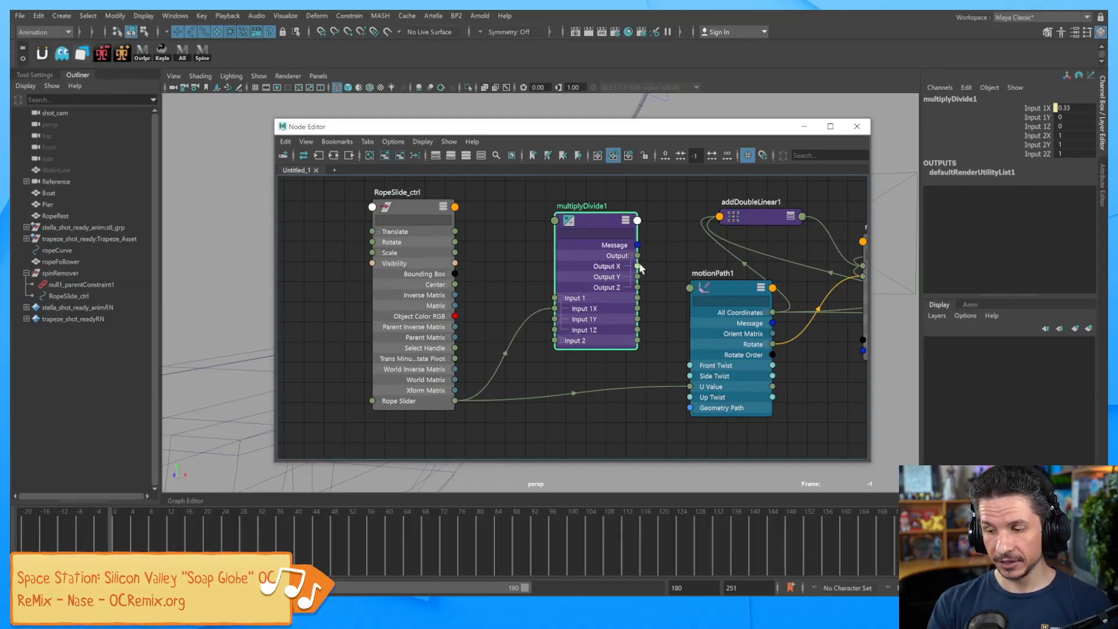
drag(671, 309, 691, 386)
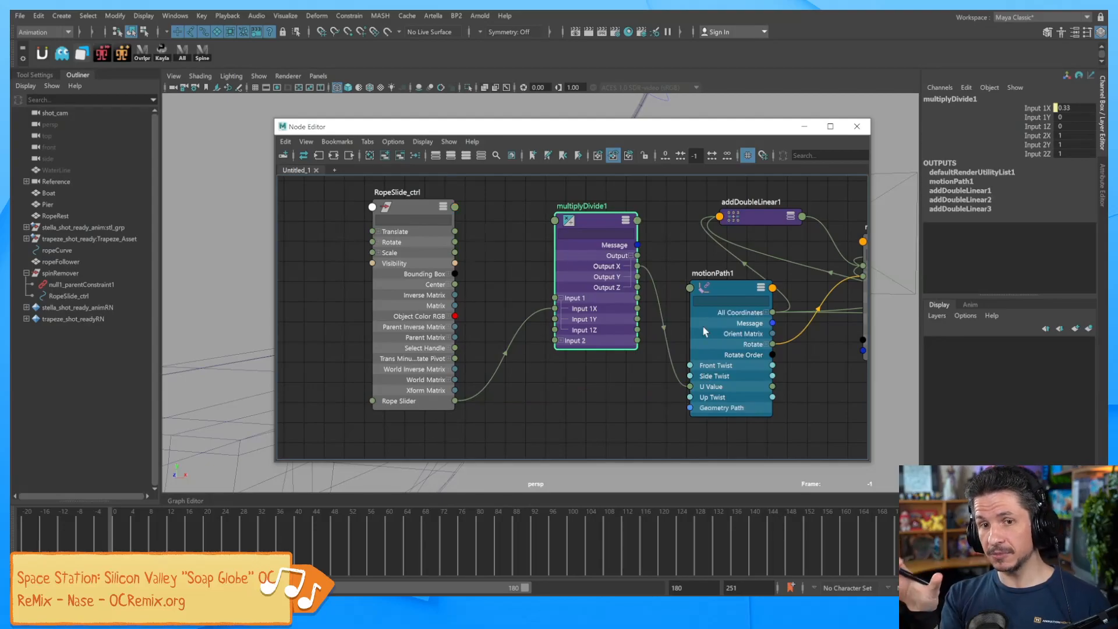
drag(596, 212, 590, 205)
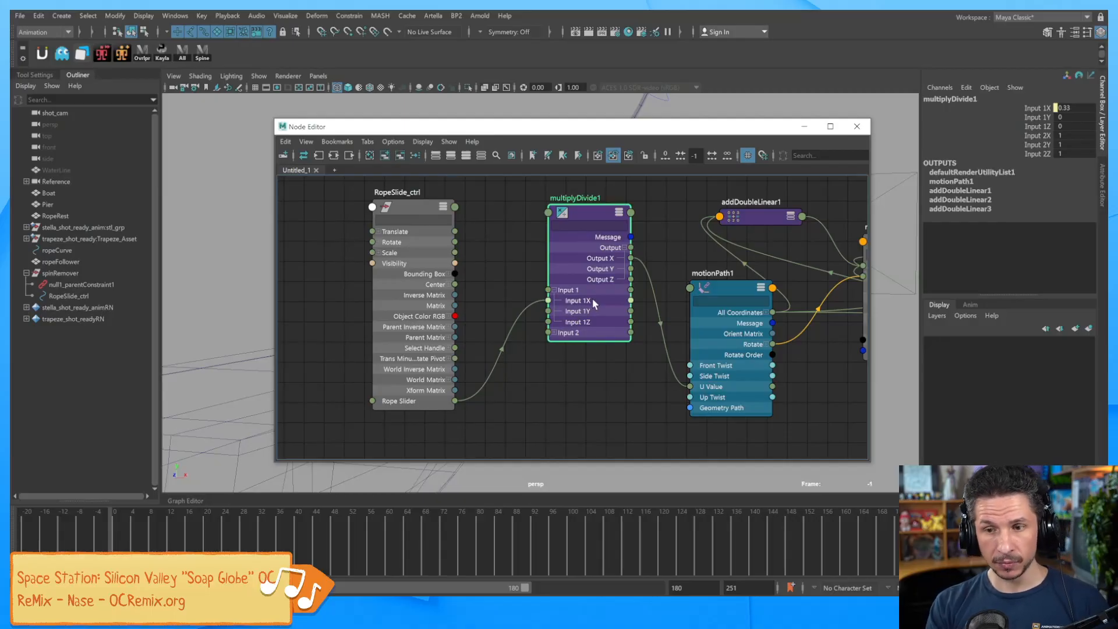
click(555, 333)
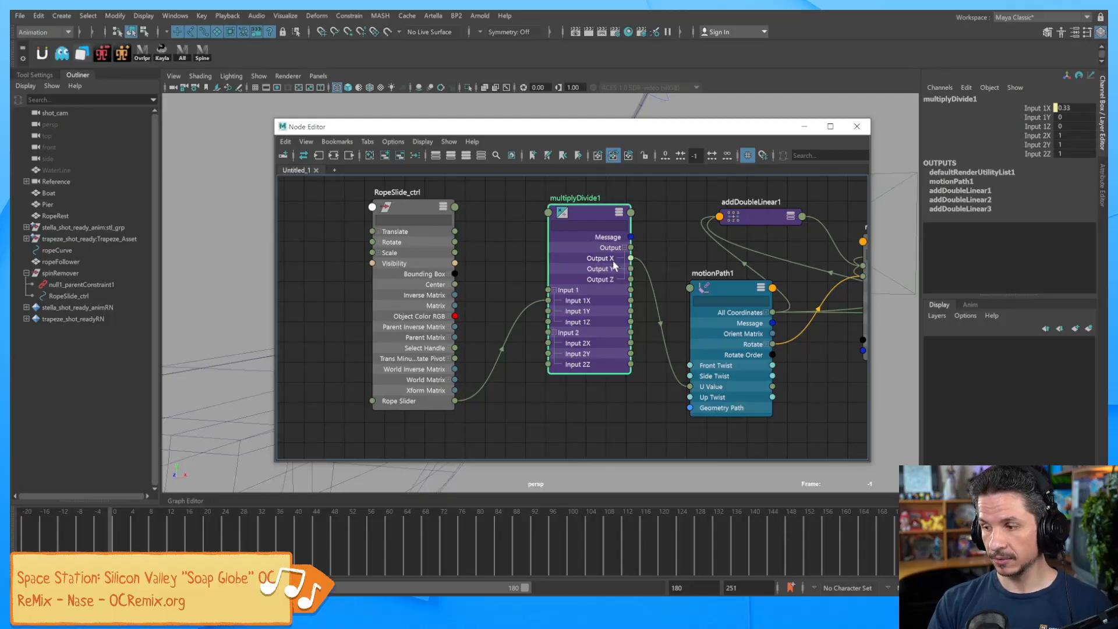
Enter 0.01 as multiplyDivide1's Input 2X, then close the Node Editor.
click(1042, 108)
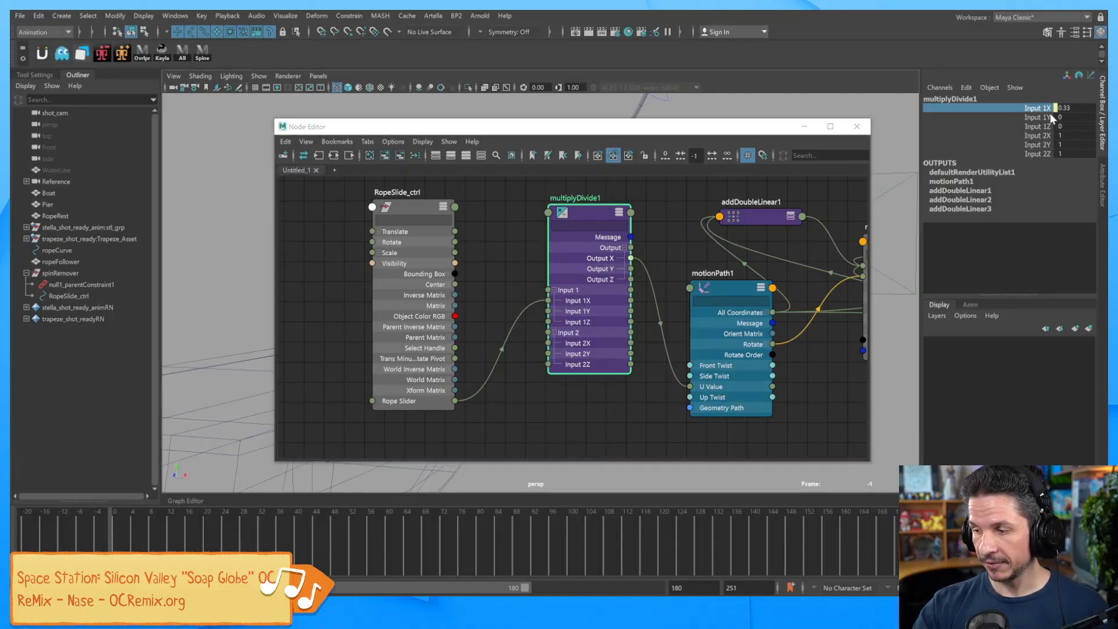
double_click(1048, 136)
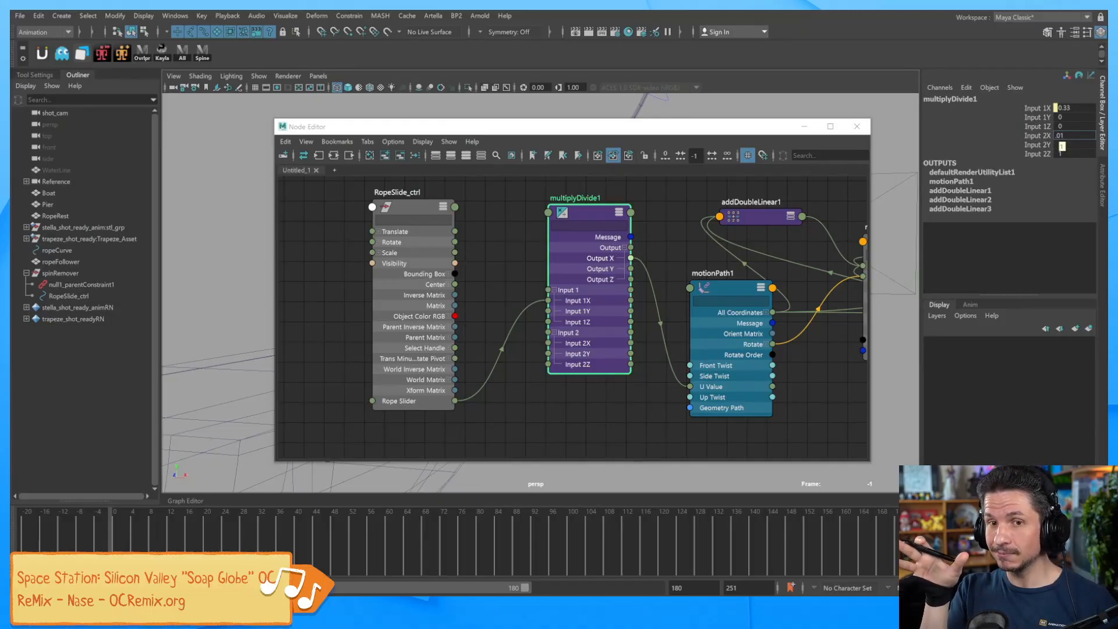
key(Return)
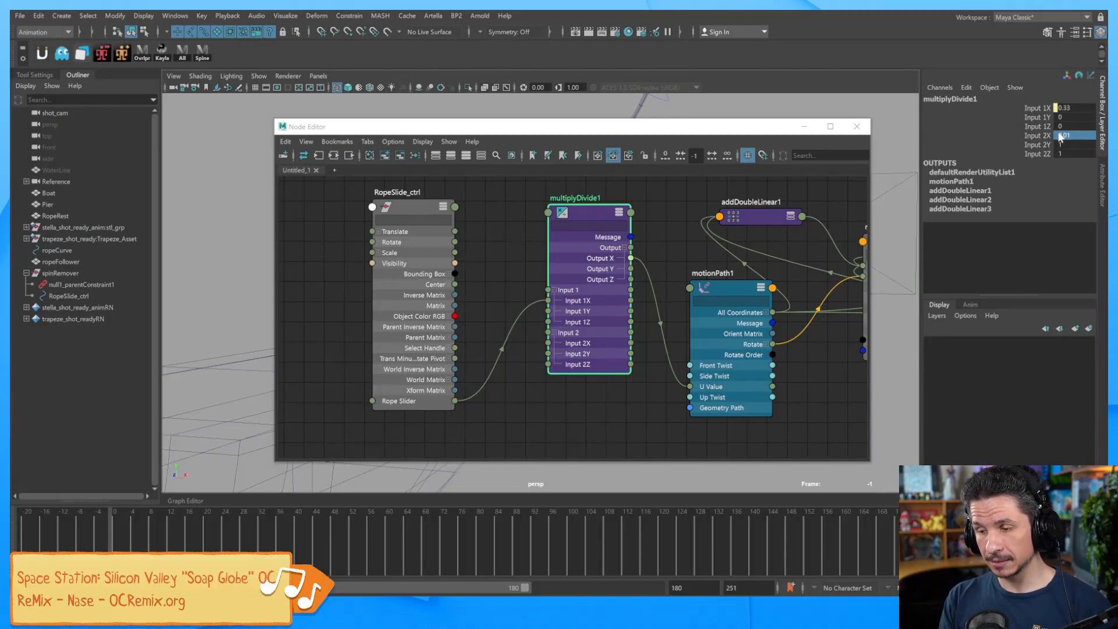
click(850, 128)
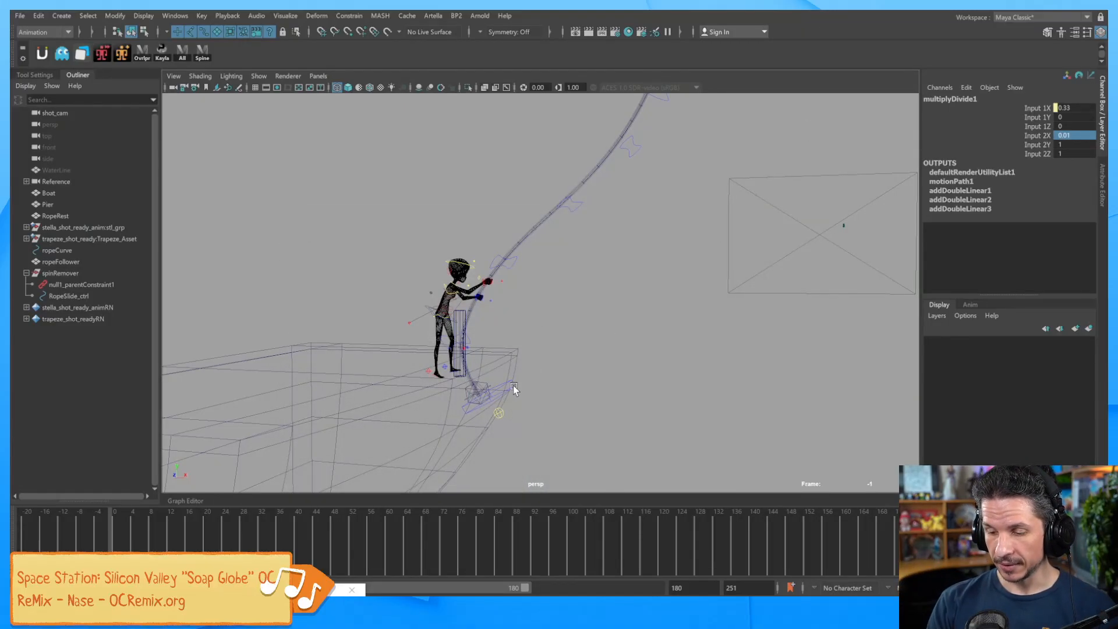
Select RopeSlide_ctrl and drag Rope Slider to slide the hand up the rope.
click(492, 387)
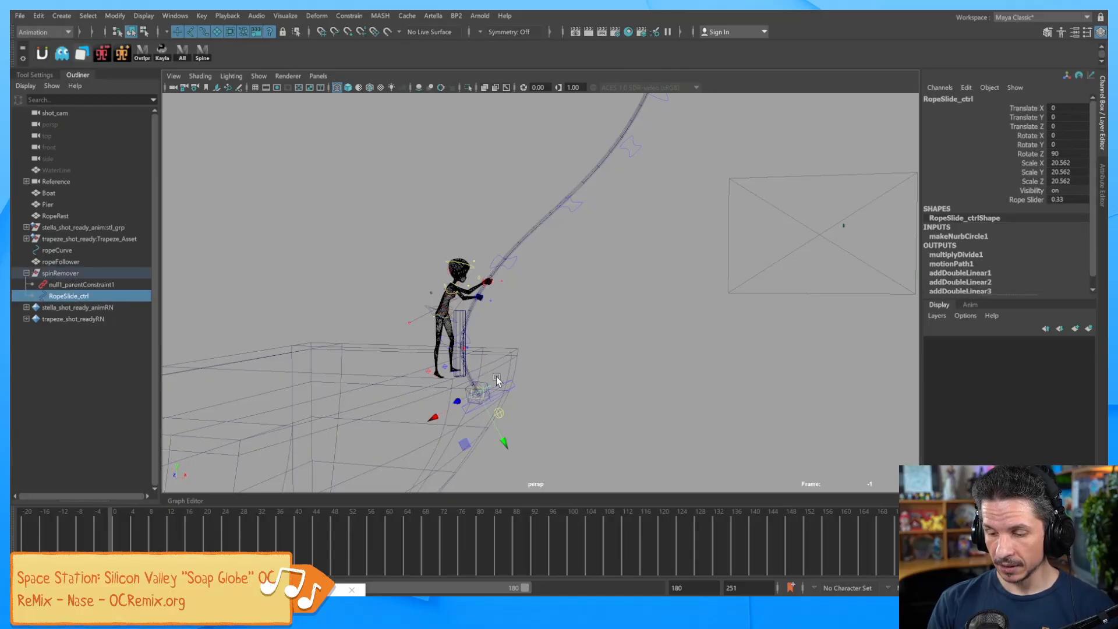
click(1035, 200)
mouse_move(624, 341)
middle_down()
mouse_move(606, 341)
mouse_move(807, 319)
mouse_move(620, 344)
mouse_move(775, 323)
mouse_move(732, 319)
mouse_move(647, 343)
mouse_move(708, 343)
mouse_move(648, 347)
mouse_move(776, 338)
mouse_move(627, 343)
middle_up()
alt+right_drag(627, 344, 695, 334)
alt+middle_drag(694, 333, 723, 365)
alt+right_drag(723, 365, 786, 357)
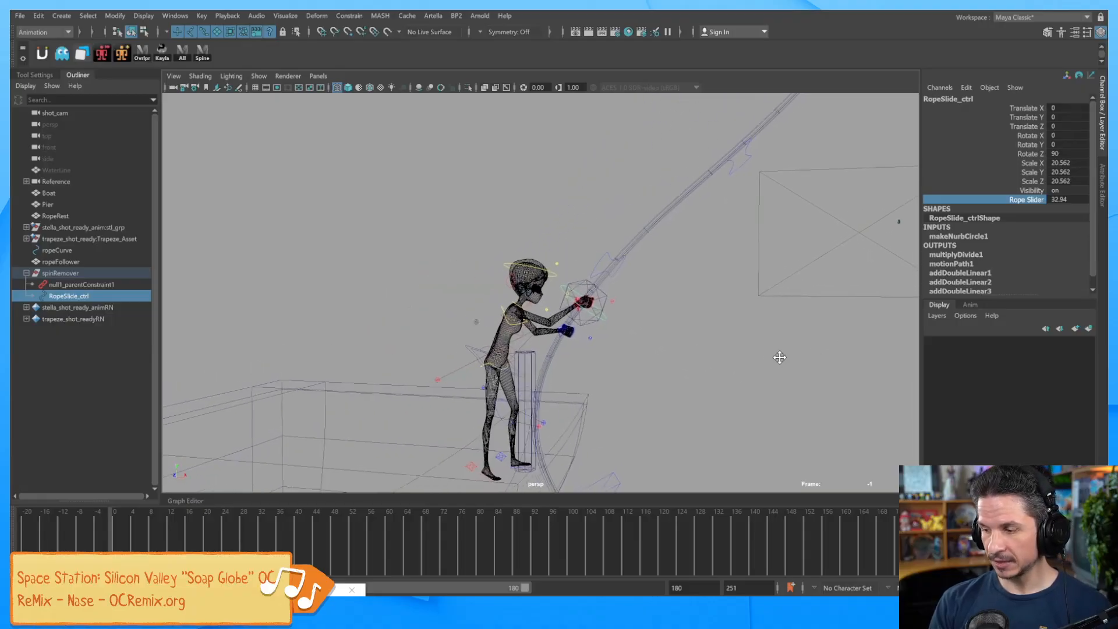
alt+middle_drag(786, 357, 773, 353)
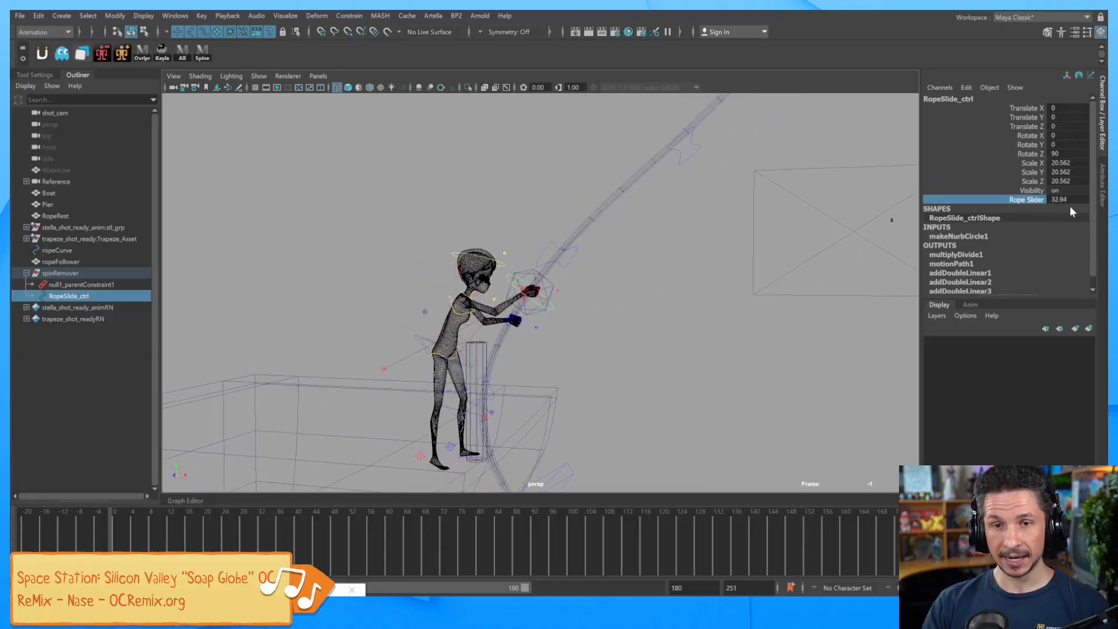
Check ropeFollower's motionPath1 U Value and twist, then reselect RopeSlide_ctrl.
click(557, 290)
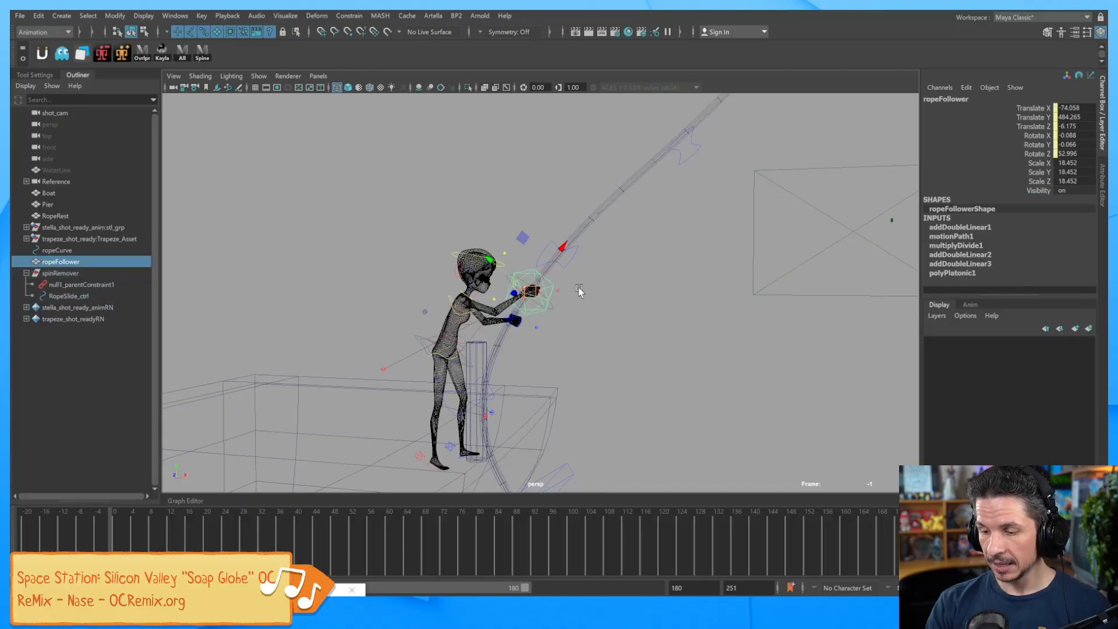
click(951, 236)
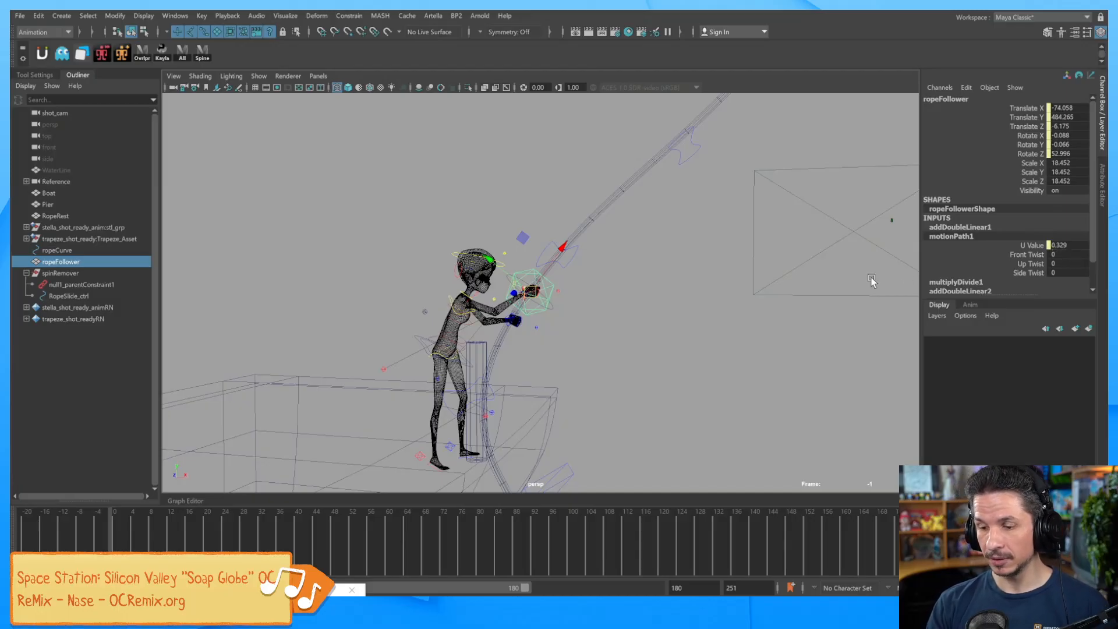
click(555, 312)
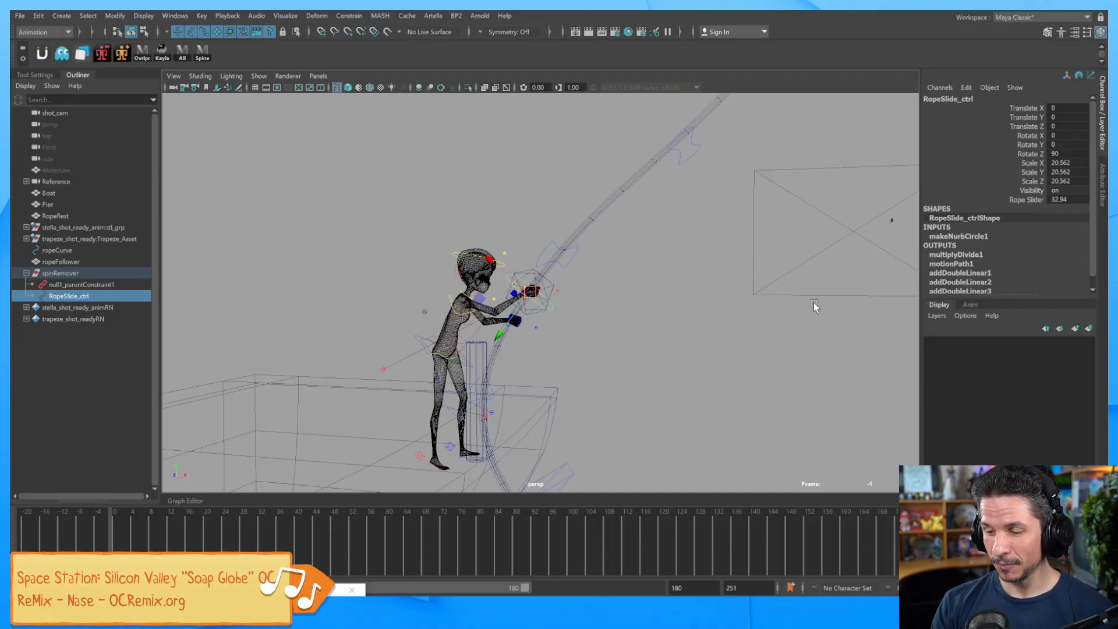
alt+right_drag(828, 308, 652, 304)
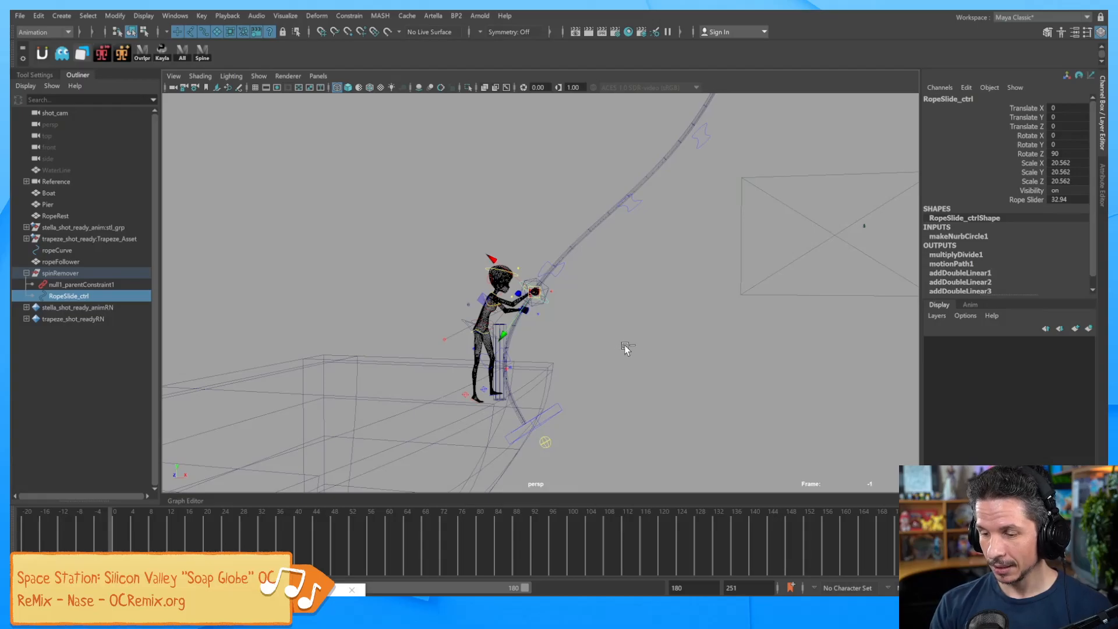
Nudge Rope Slider to 33.36 and select ropeFollower at the hands.
click(1026, 200)
mouse_move(701, 310)
middle_down()
mouse_move(692, 303)
mouse_move(708, 299)
middle_up()
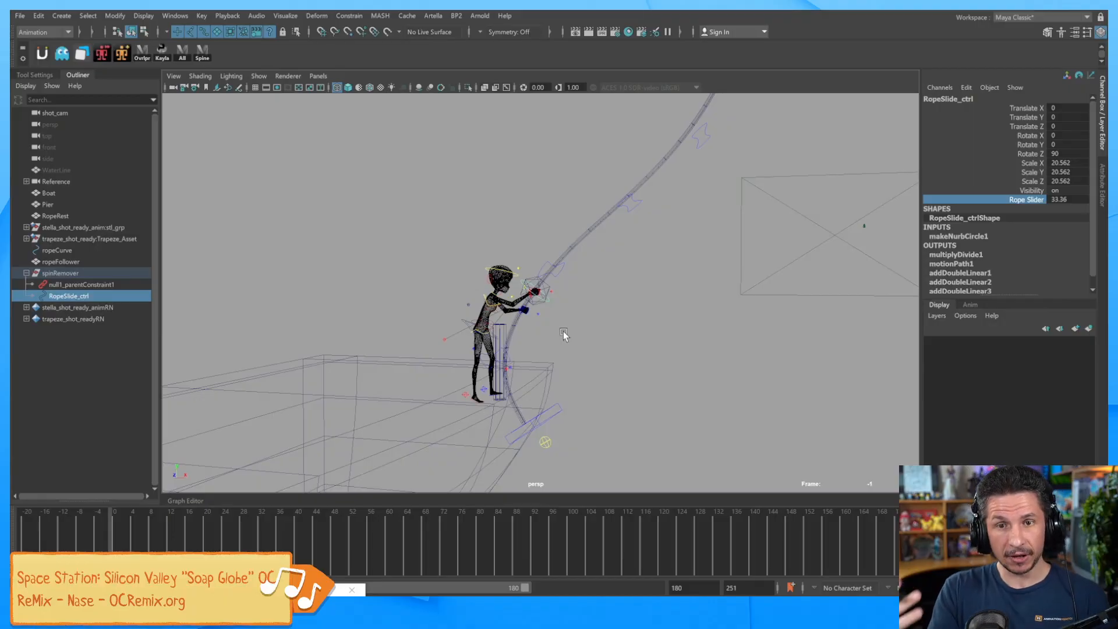
alt+right_drag(563, 331, 804, 347)
alt+middle_drag(628, 368, 682, 365)
alt+right_drag(681, 364, 726, 368)
alt+middle_drag(726, 368, 690, 371)
alt+right_drag(691, 370, 620, 336)
click(589, 280)
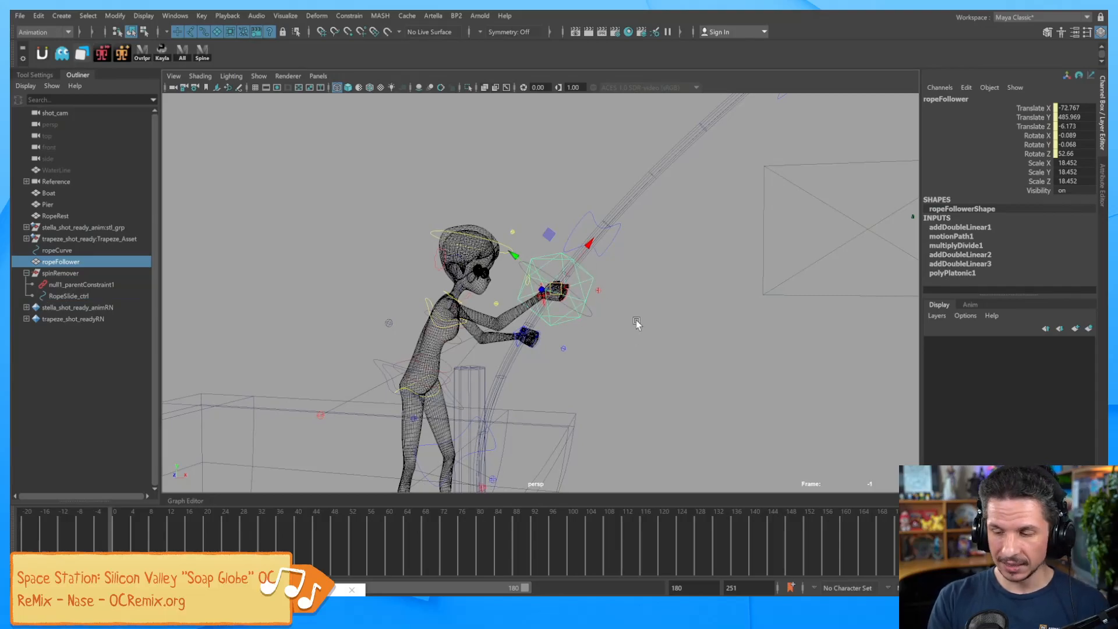
Switch to smooth shaded mode and set ropeFollower's Visibility to 0.
key(5)
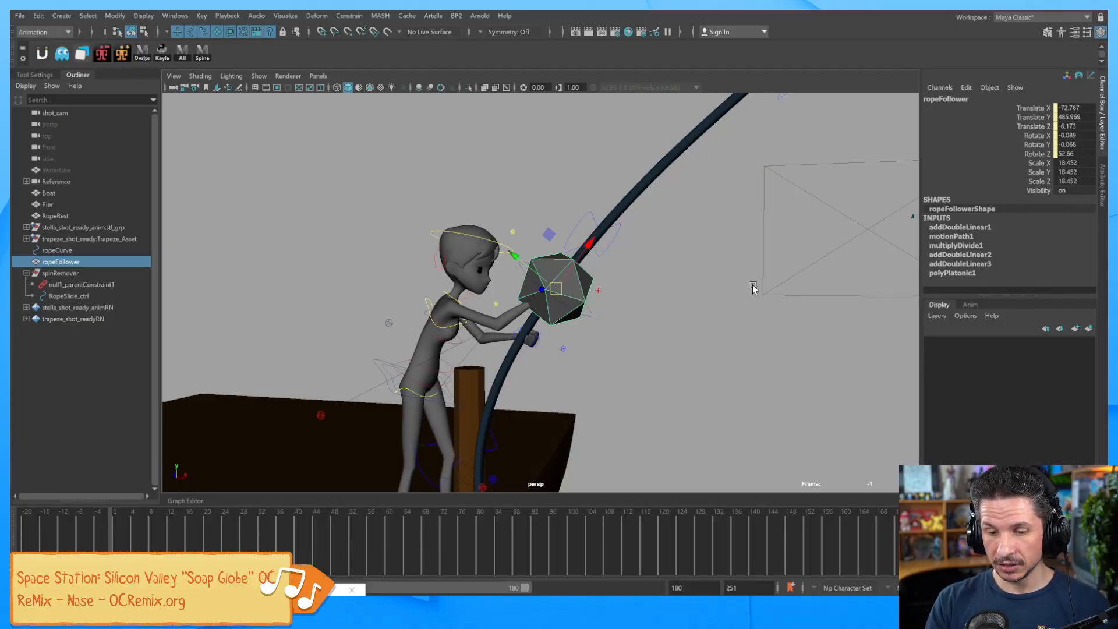
click(1070, 189)
text(0)
key(Return)
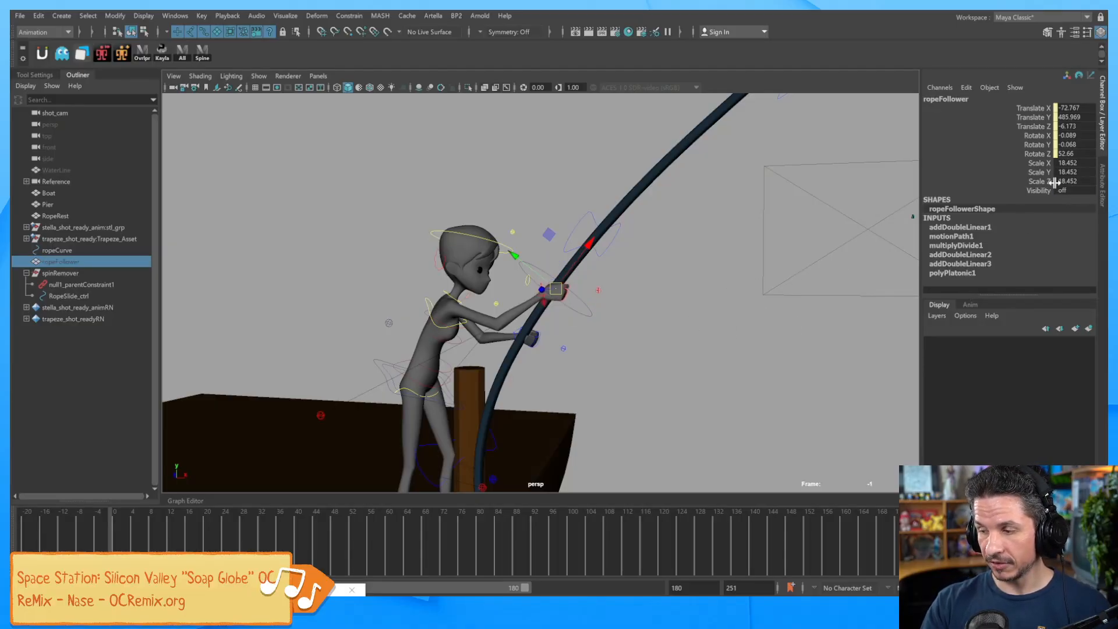
Enable Drawing Overrides in ropeFollower's Display settings, keeping the override Visible on.
click(1102, 170)
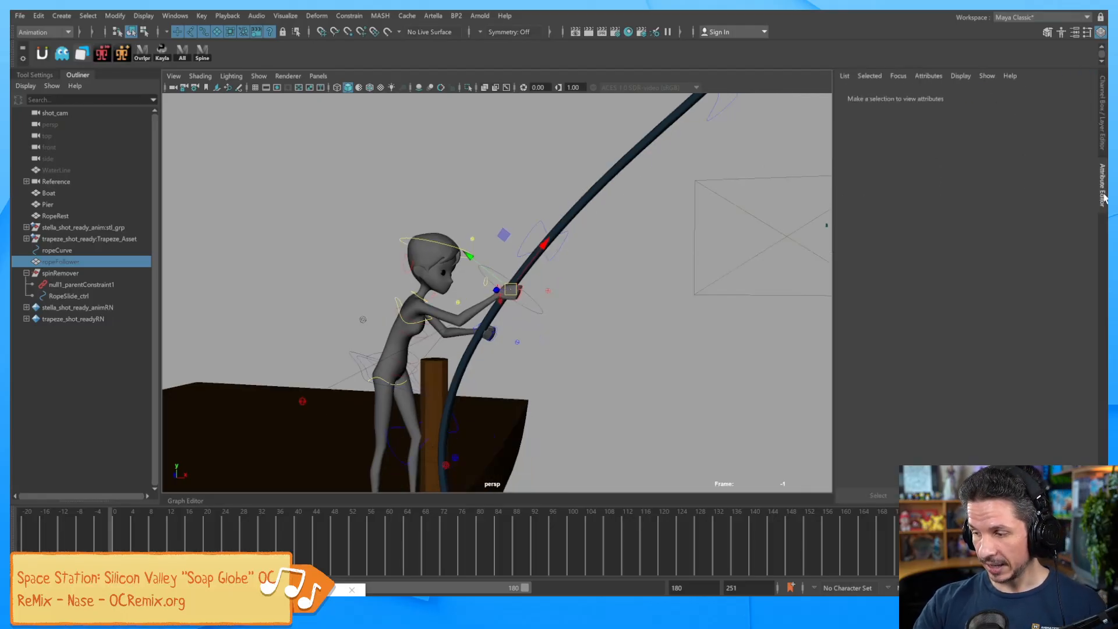
click(847, 282)
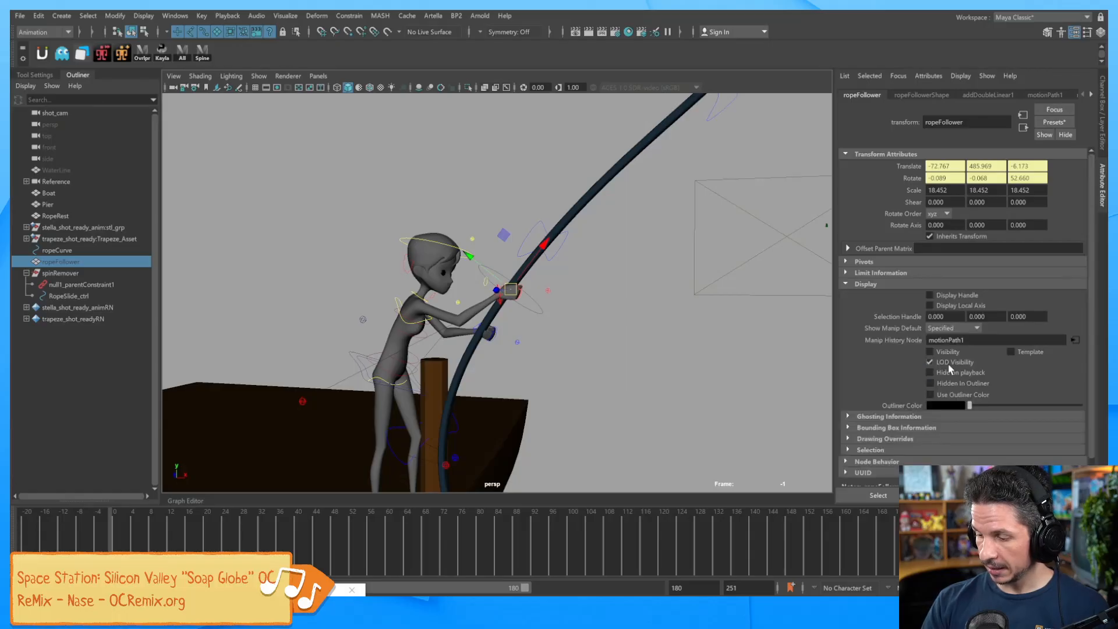
click(856, 441)
scroll(1093, 339, down, 3)
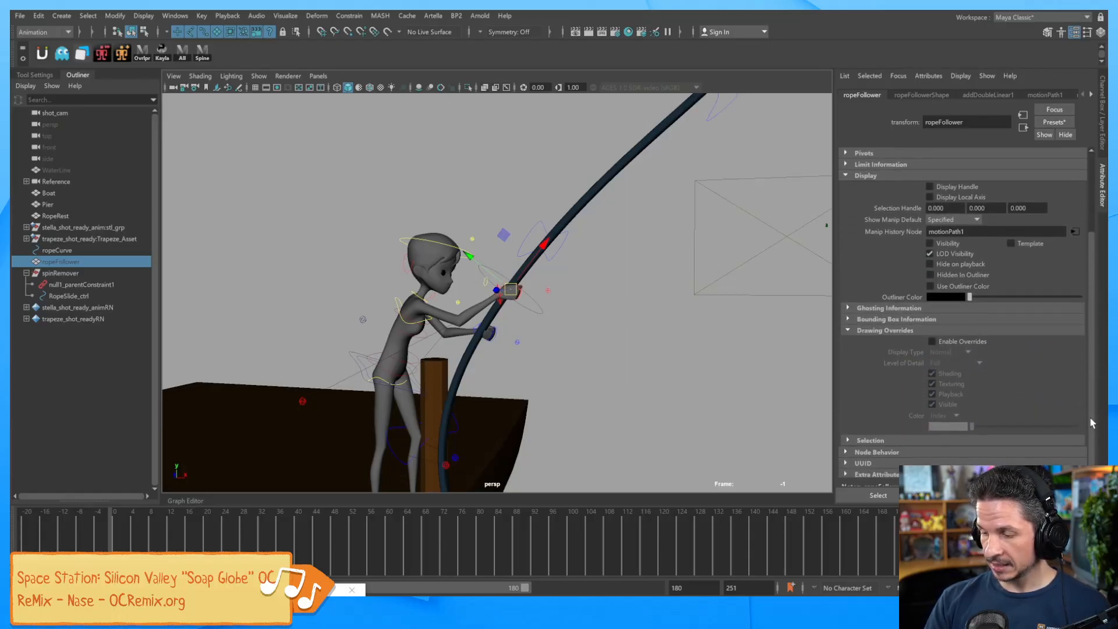
click(972, 343)
click(948, 402)
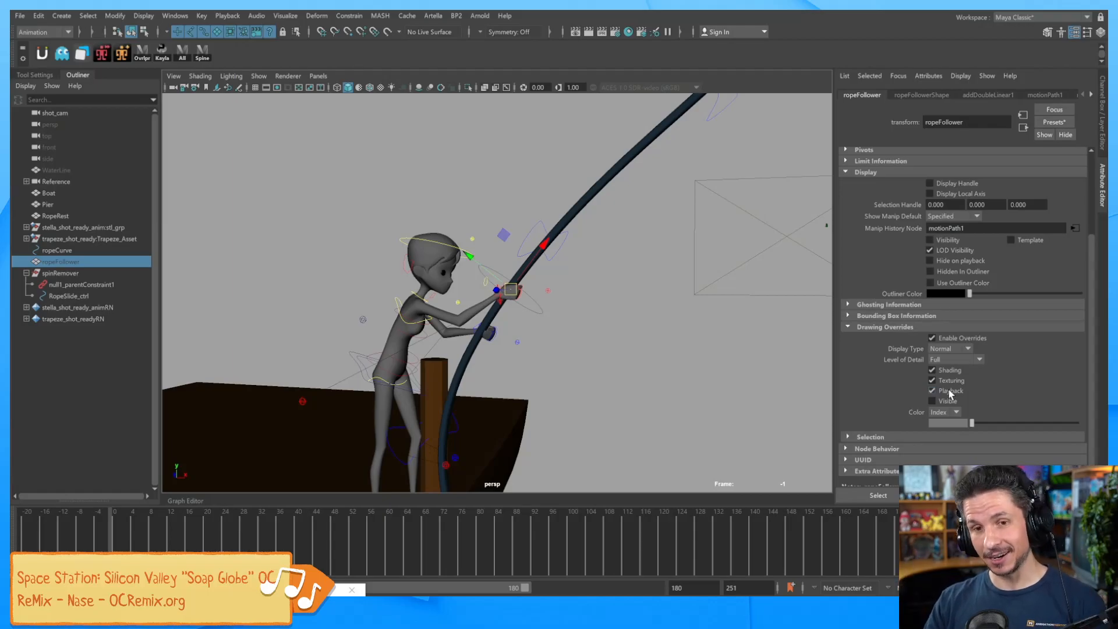
click(932, 401)
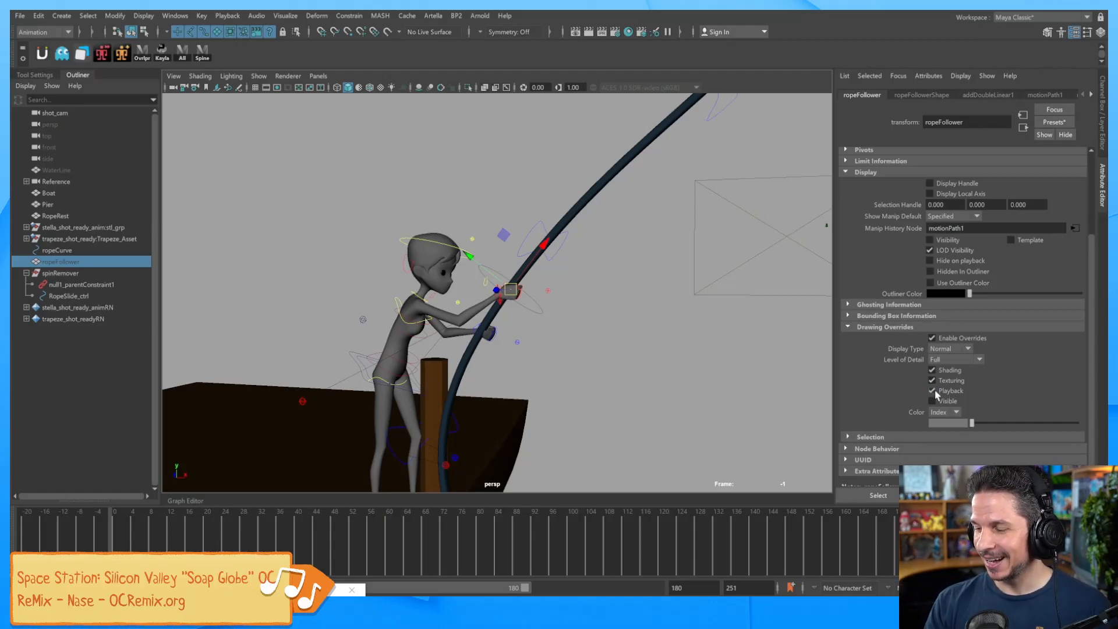
click(1103, 136)
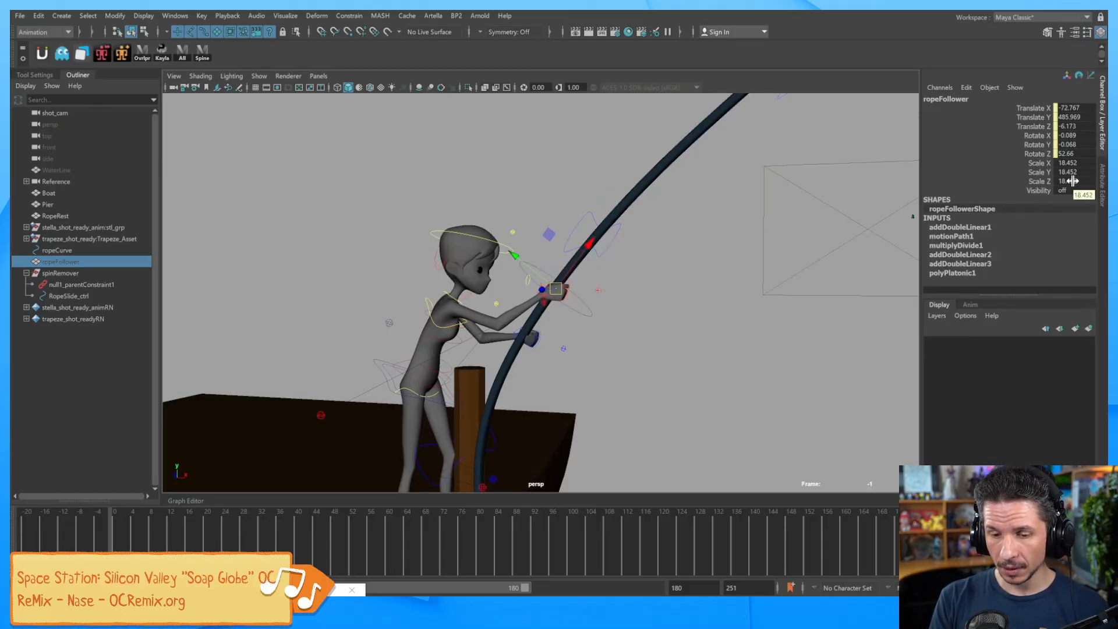
Select RopeSlide_ctrl and scrub the timeline to frame 20 to check the hand on the rope.
click(591, 325)
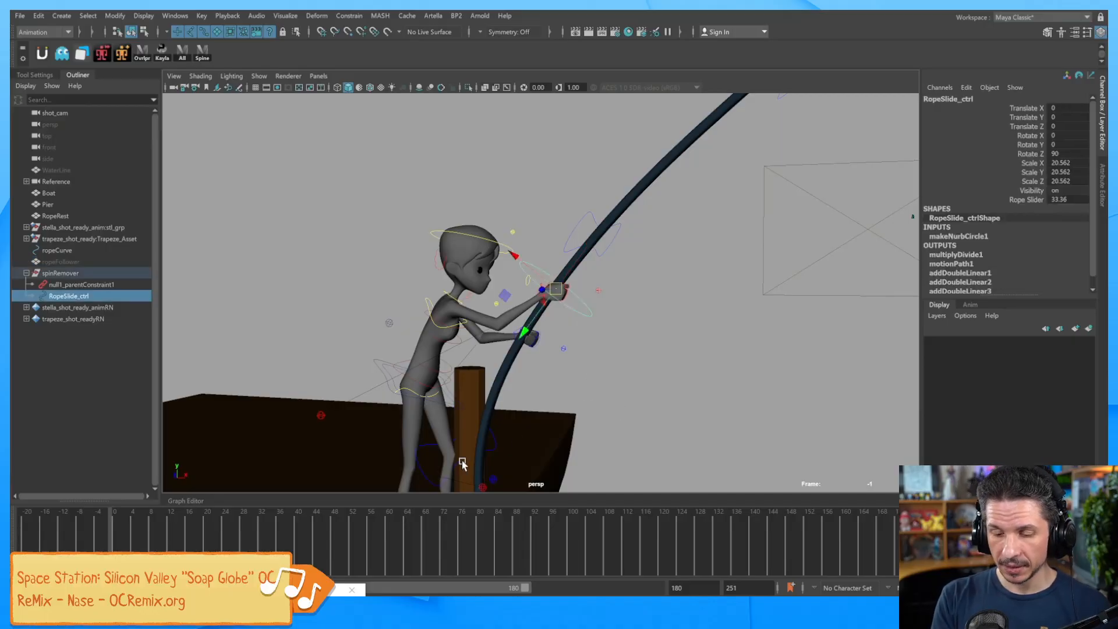
mouse_move(148, 542)
mouse_down()
mouse_move(227, 541)
mouse_move(165, 546)
mouse_up()
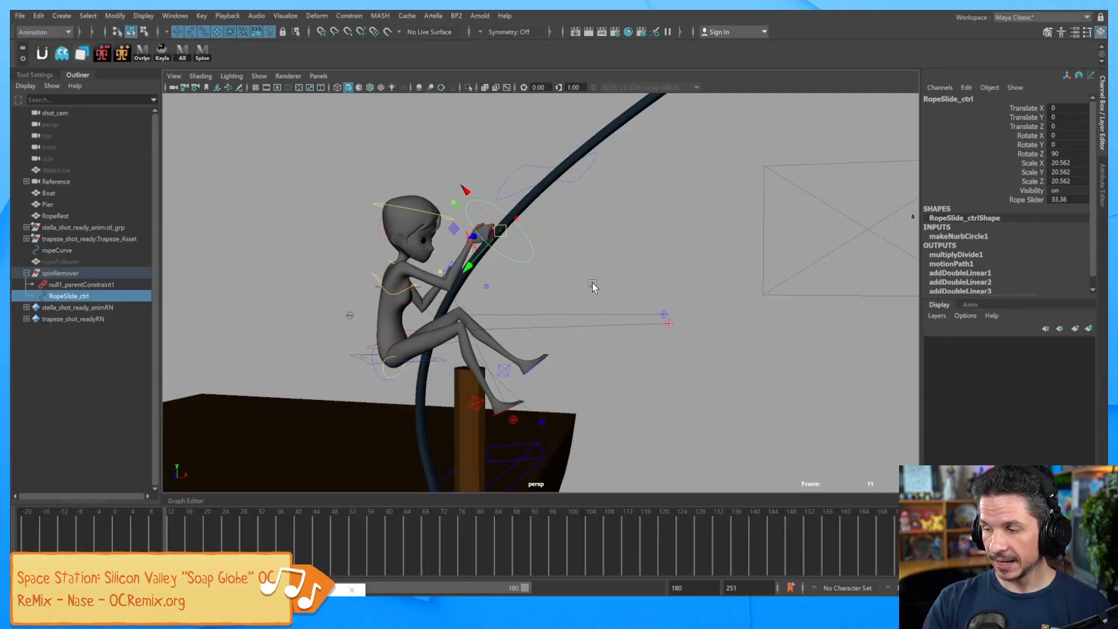
click(1001, 200)
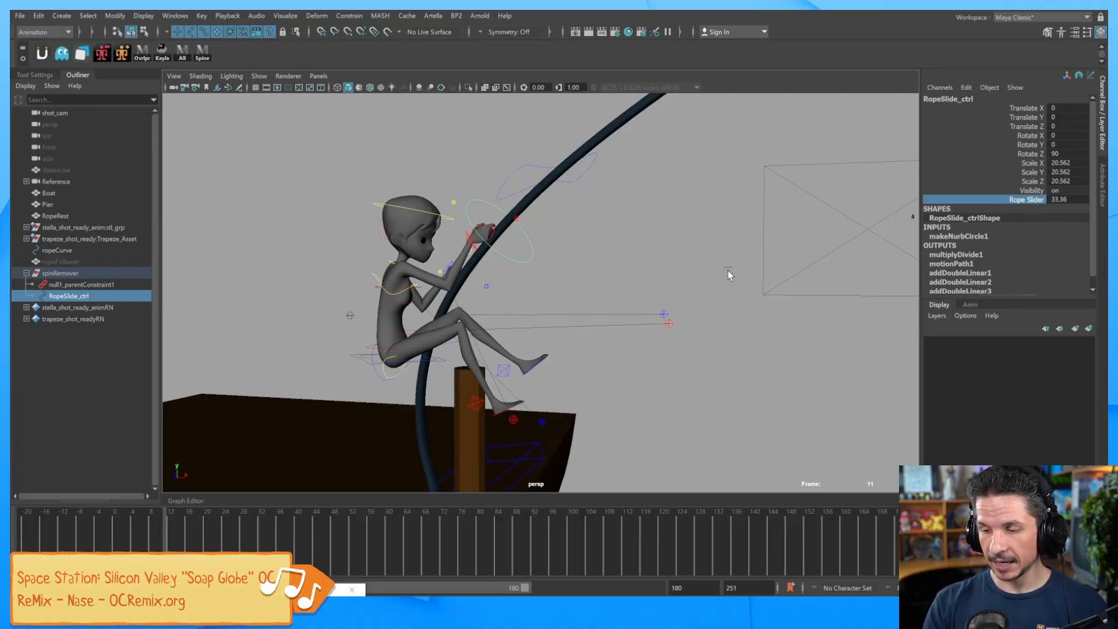
Scrub back to frame -7 and switch to the Rotate tool for the hand control.
alt+drag(795, 282, 714, 333)
alt+right_drag(714, 334, 754, 315)
drag(165, 531, 79, 542)
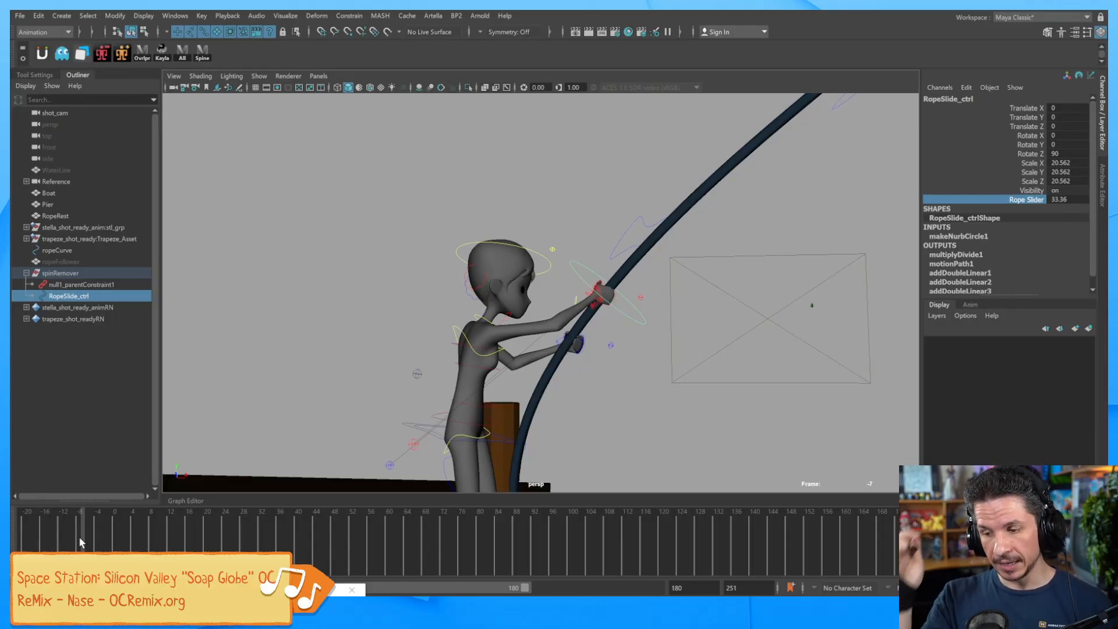
key(e)
alt+drag(693, 309, 644, 353)
alt+right_drag(645, 353, 677, 347)
Rotate RopeSlide_ctrl to Rotate Y 23.773, undoing the extra rotation afterwards.
alt+drag(676, 347, 680, 331)
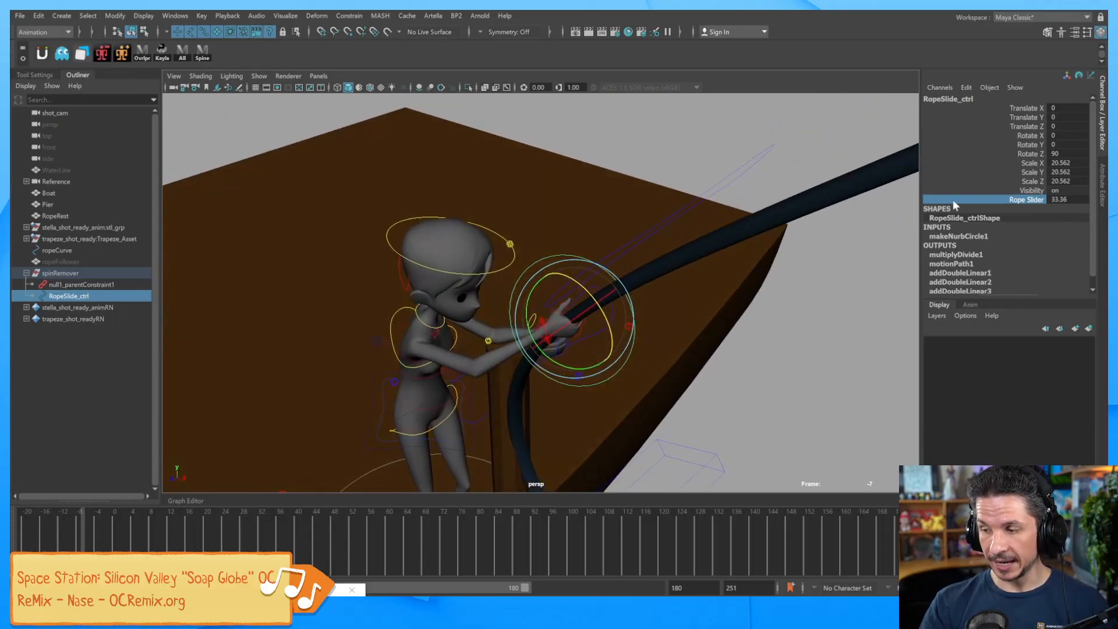
click(1036, 109)
drag(1036, 113, 1040, 136)
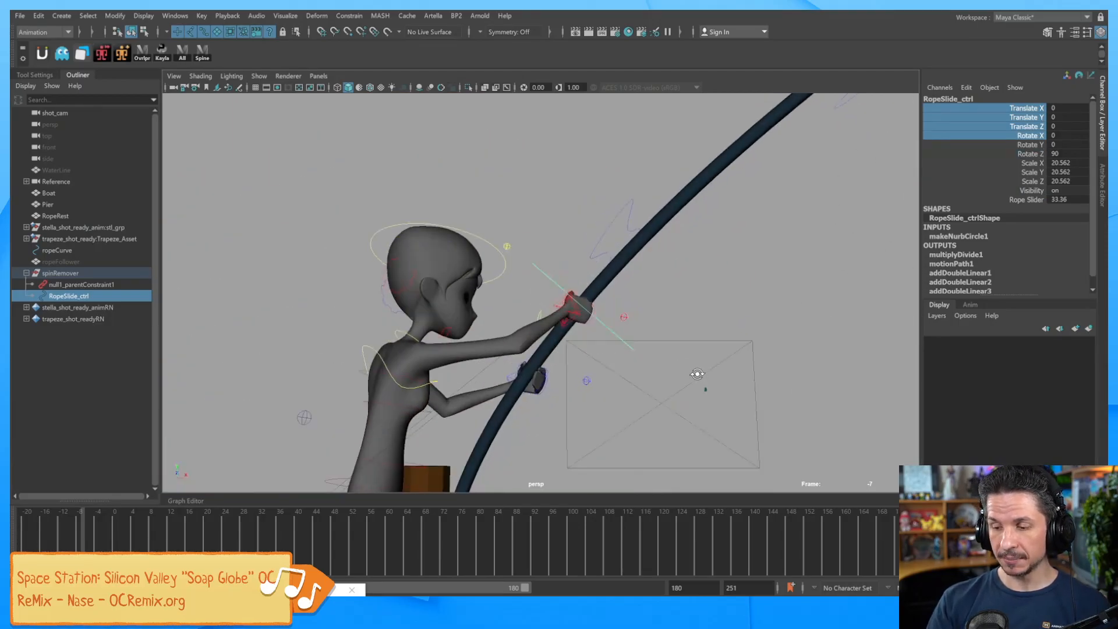
alt+drag(698, 374, 681, 352)
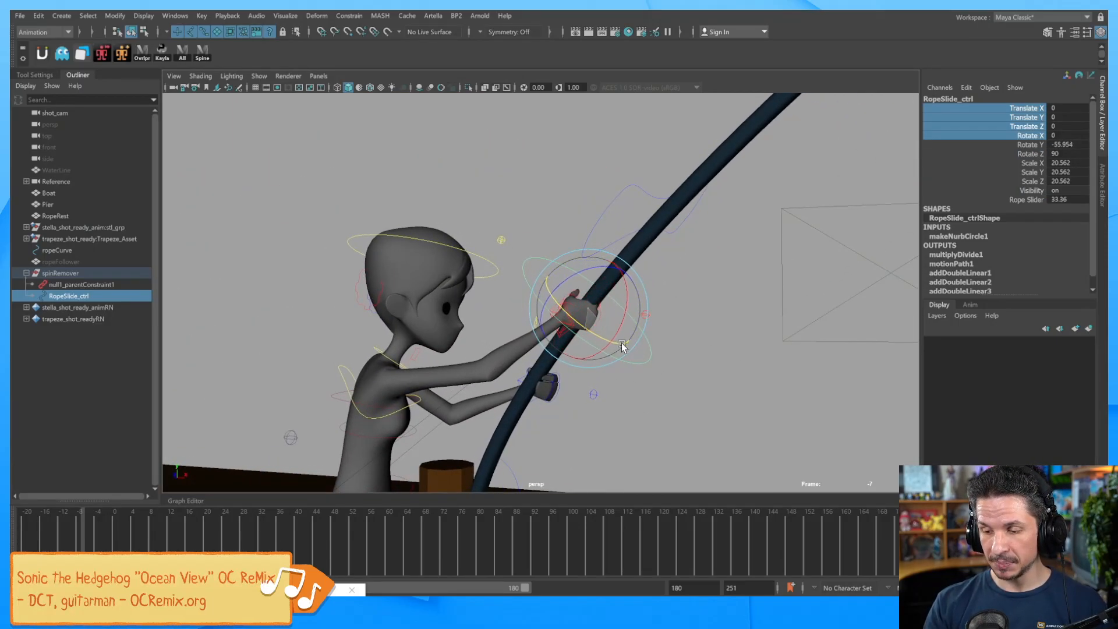
drag(589, 326, 552, 313)
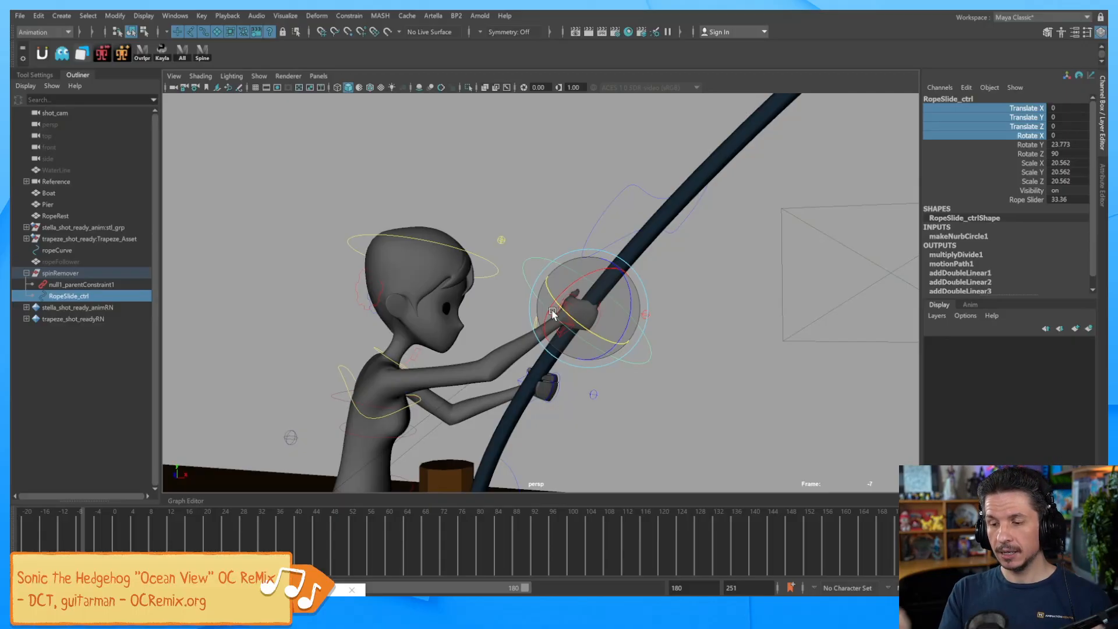
alt+drag(677, 263, 587, 340)
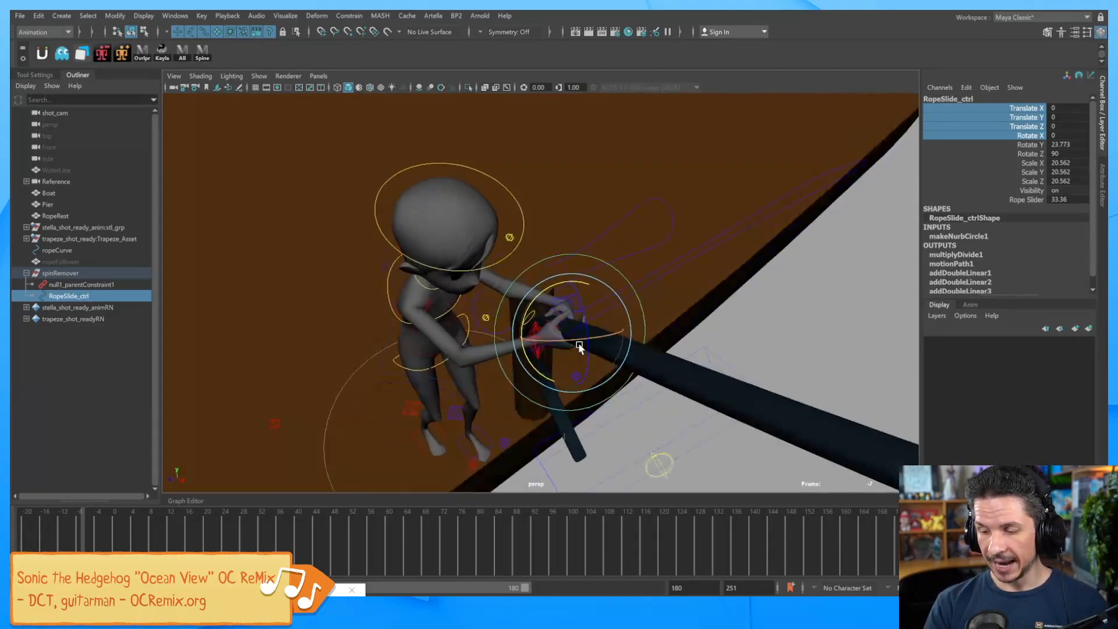
drag(536, 379, 562, 387)
key(ctrl+z)
alt+drag(600, 434, 690, 373)
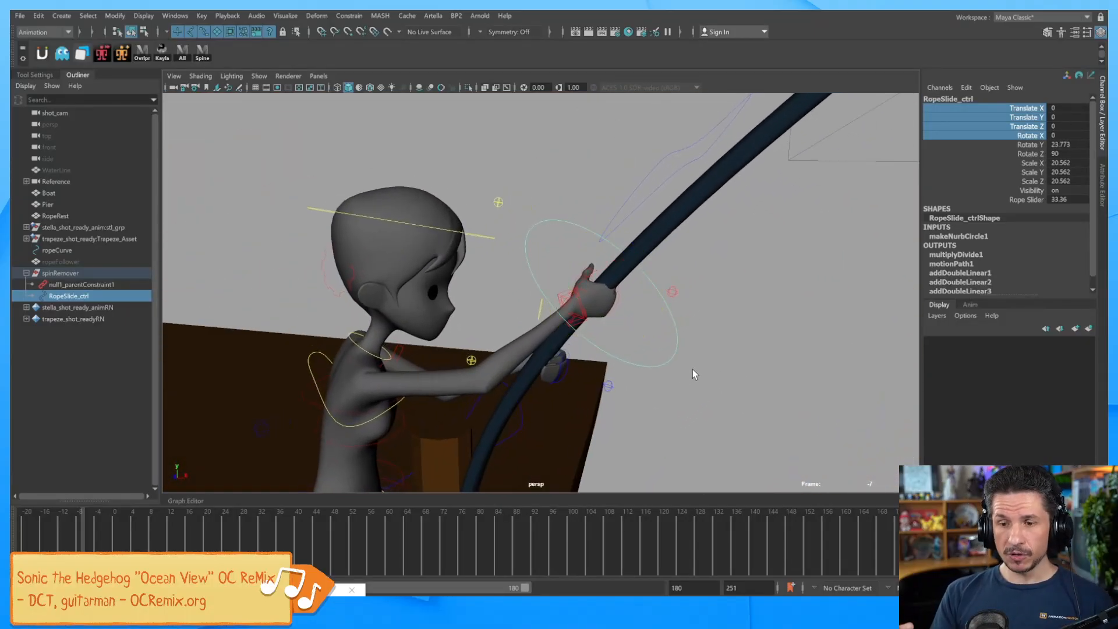
Create a locator, scale it to about 39 and move it up beside the rope.
click(61, 15)
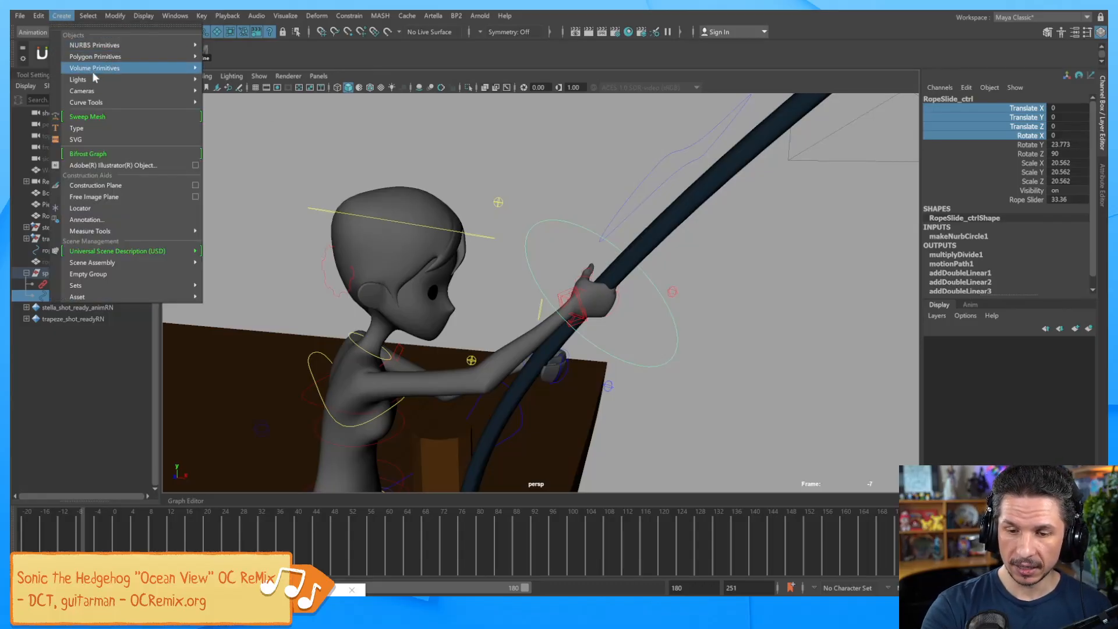
mouse_move(139, 105)
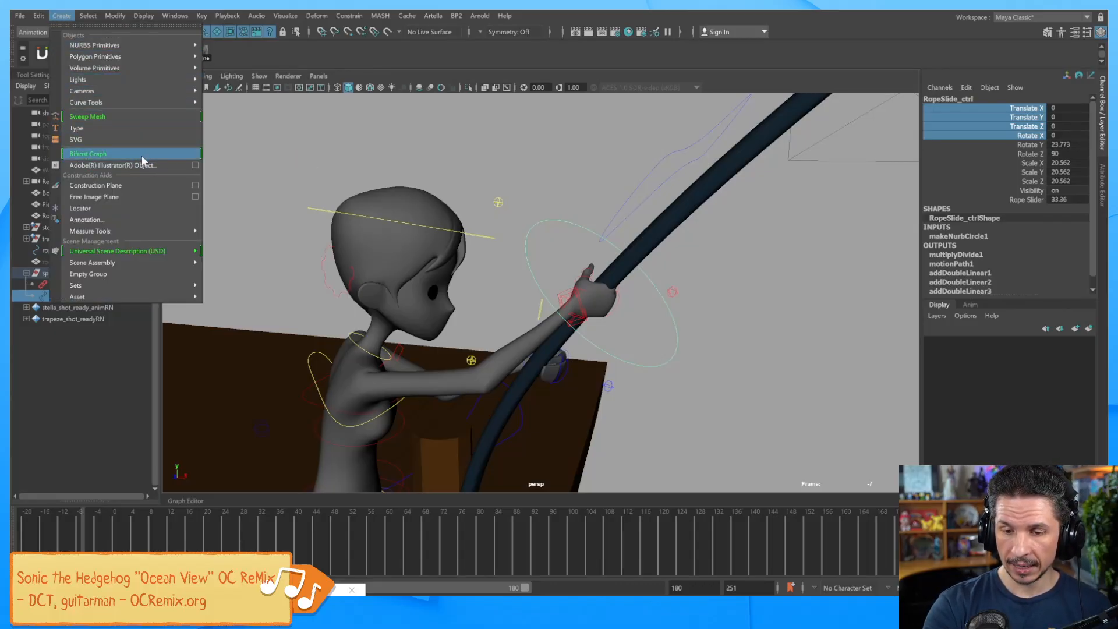
click(146, 208)
alt+right_drag(839, 361, 658, 434)
alt+middle_drag(658, 434, 650, 371)
alt+right_drag(716, 335, 643, 364)
alt+drag(693, 366, 705, 325)
alt+right_drag(807, 376, 682, 430)
drag(593, 466, 634, 206)
key(w)
alt+middle_drag(598, 271, 681, 344)
Match locator1's transformations to RopeSlide_ctrl at the character's hand.
alt+right_drag(815, 373, 906, 389)
alt+middle_drag(833, 378, 644, 365)
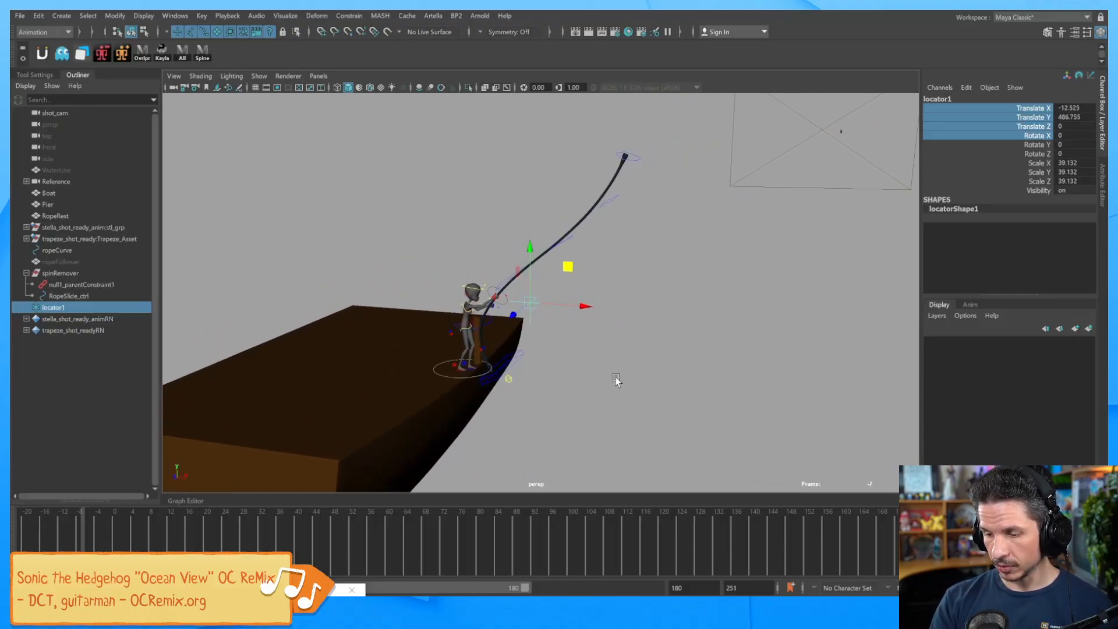
alt+right_drag(644, 365, 934, 393)
alt+middle_drag(606, 393, 723, 380)
alt+right_drag(723, 381, 845, 390)
click(562, 320)
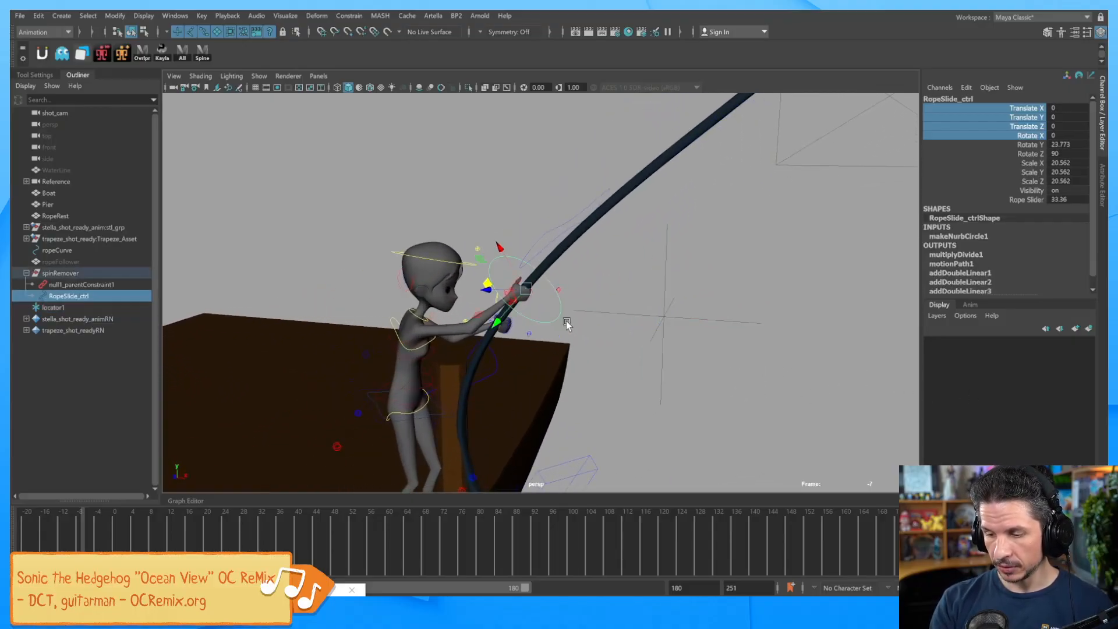
click(667, 324)
shift+click(538, 317)
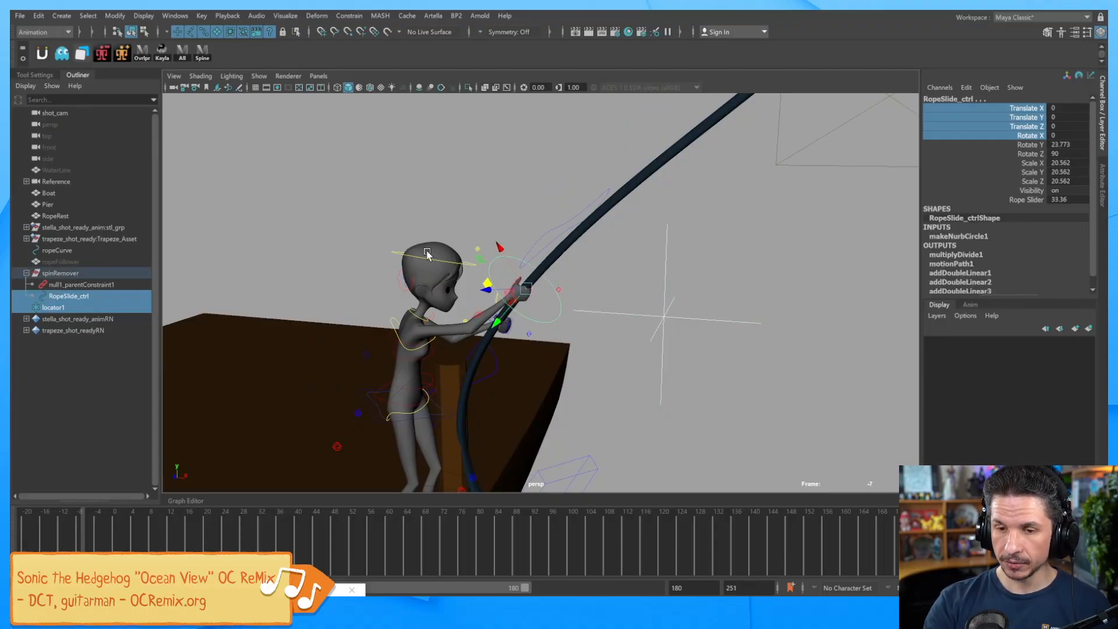
click(115, 16)
mouse_move(175, 79)
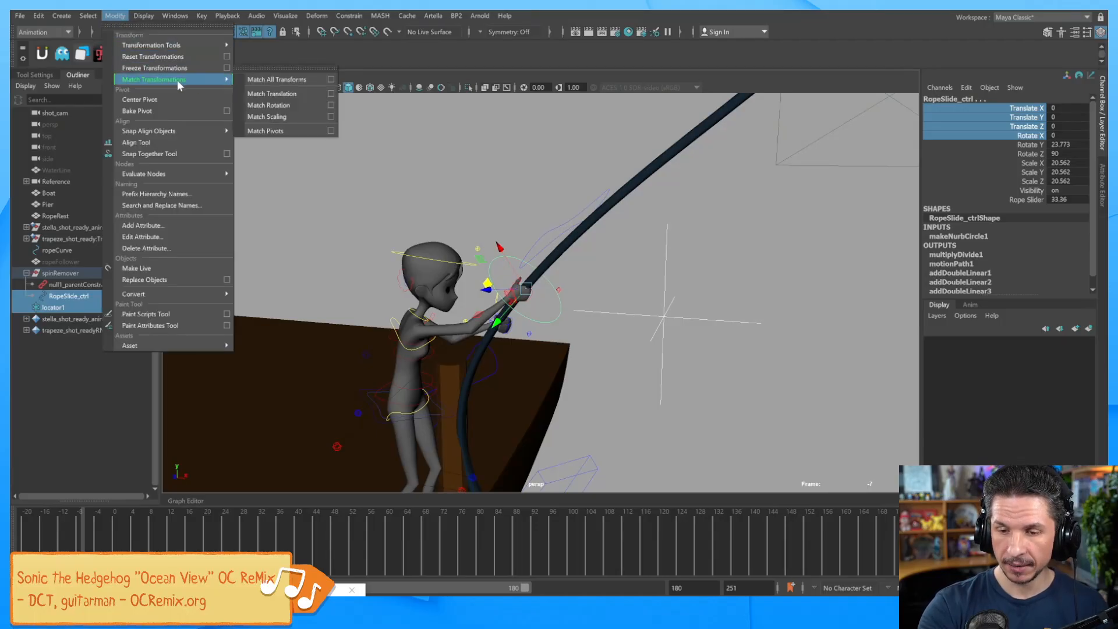
click(304, 79)
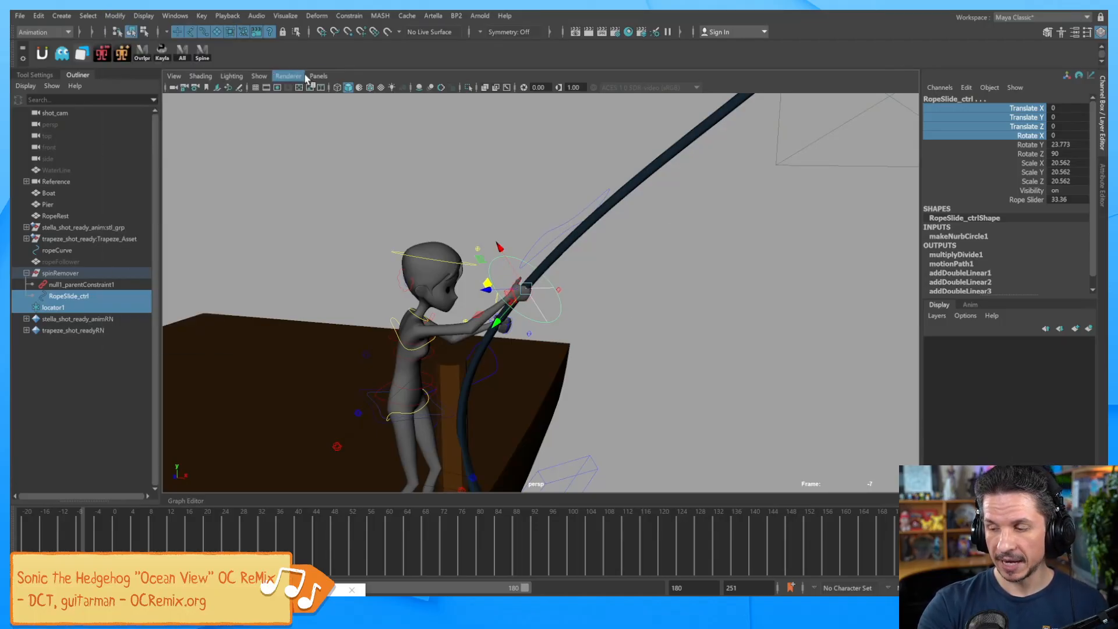
Shrink locator1 slightly, then scale it to about 23.9.
click(89, 308)
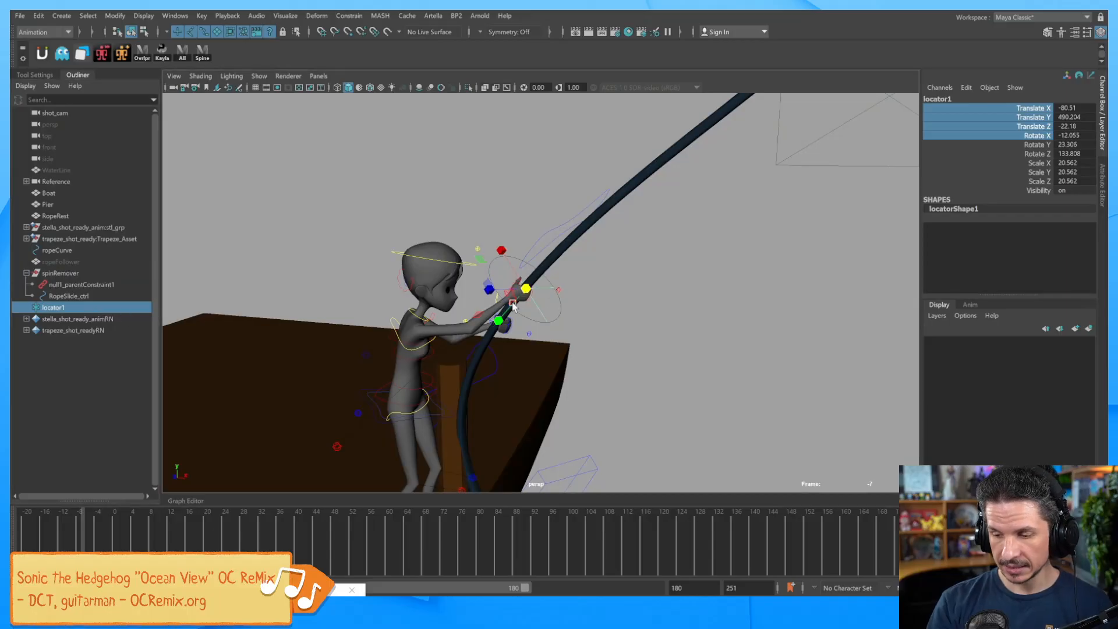
drag(528, 291, 571, 317)
alt+right_drag(571, 317, 693, 347)
alt+drag(693, 345, 564, 359)
Nudge locator1 along X and Z into the hand's grip and parent it under RopeSlide_ctrl.
click(674, 341)
click(502, 303)
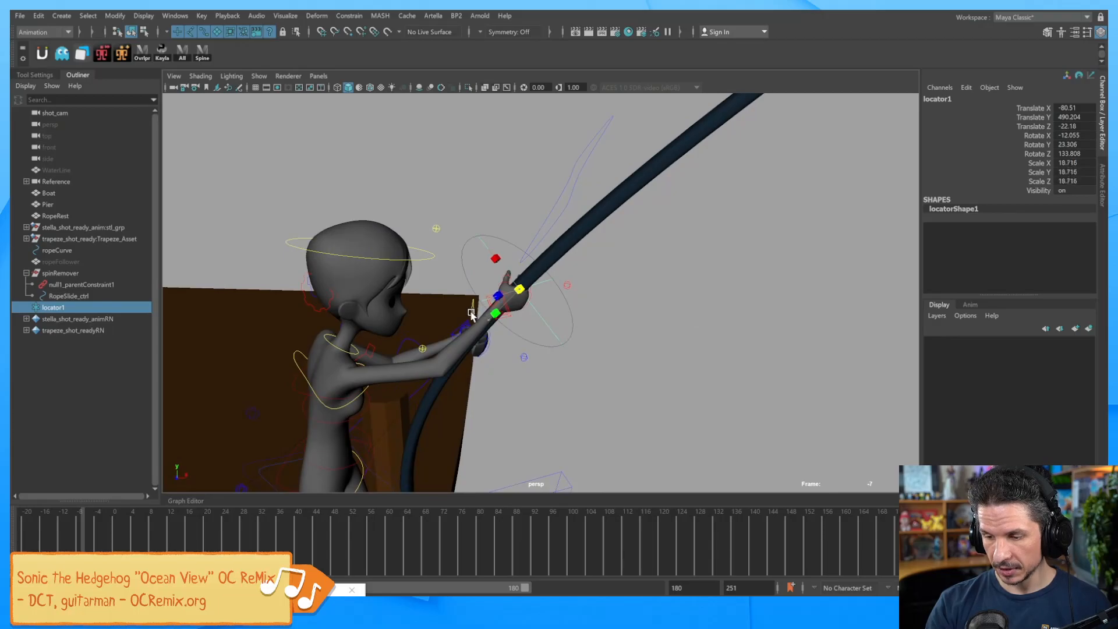
click(649, 348)
alt+drag(605, 368, 608, 324)
click(554, 326)
mouse_move(551, 265)
mouse_down()
mouse_move(558, 276)
mouse_move(551, 265)
mouse_up()
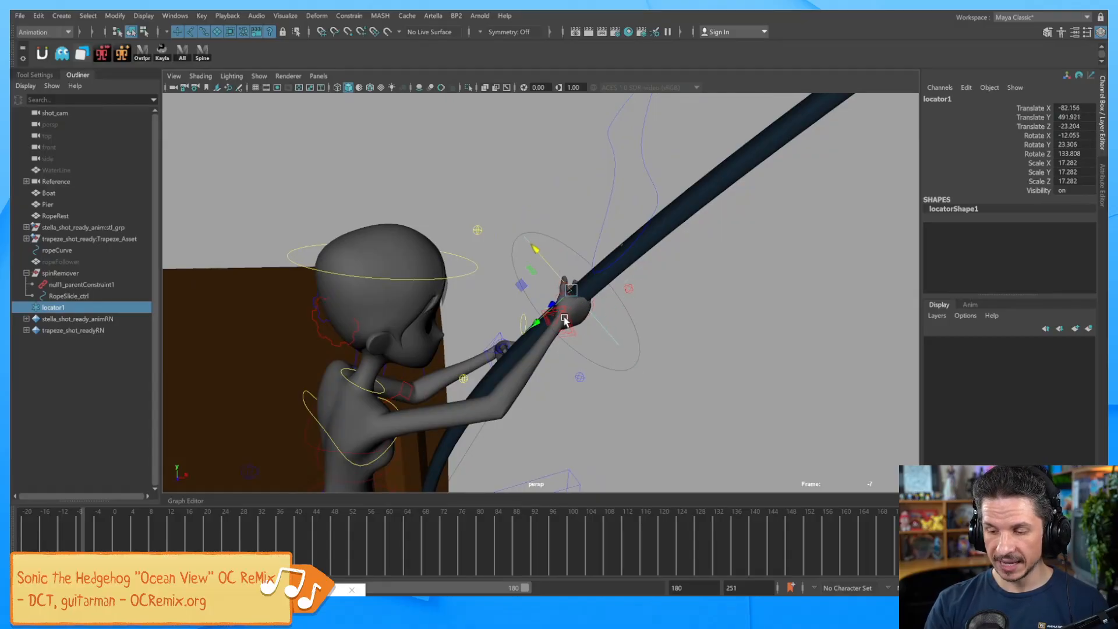
alt+drag(622, 334, 579, 307)
drag(533, 278, 544, 278)
alt+drag(629, 364, 711, 386)
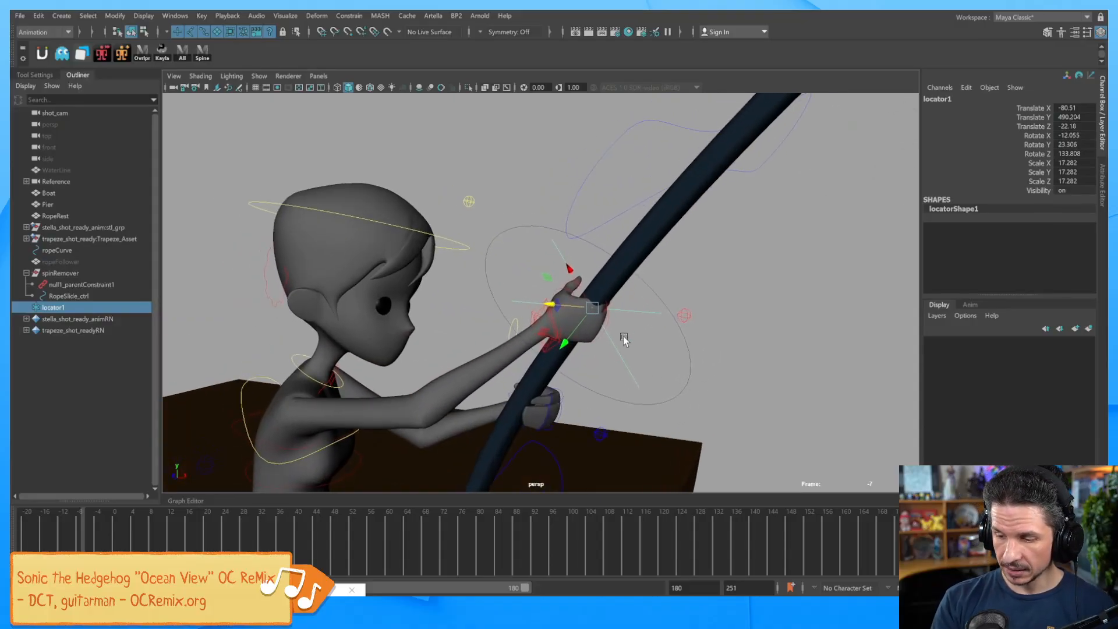
mouse_move(76, 308)
middle_down()
mouse_move(78, 275)
mouse_move(90, 297)
middle_up()
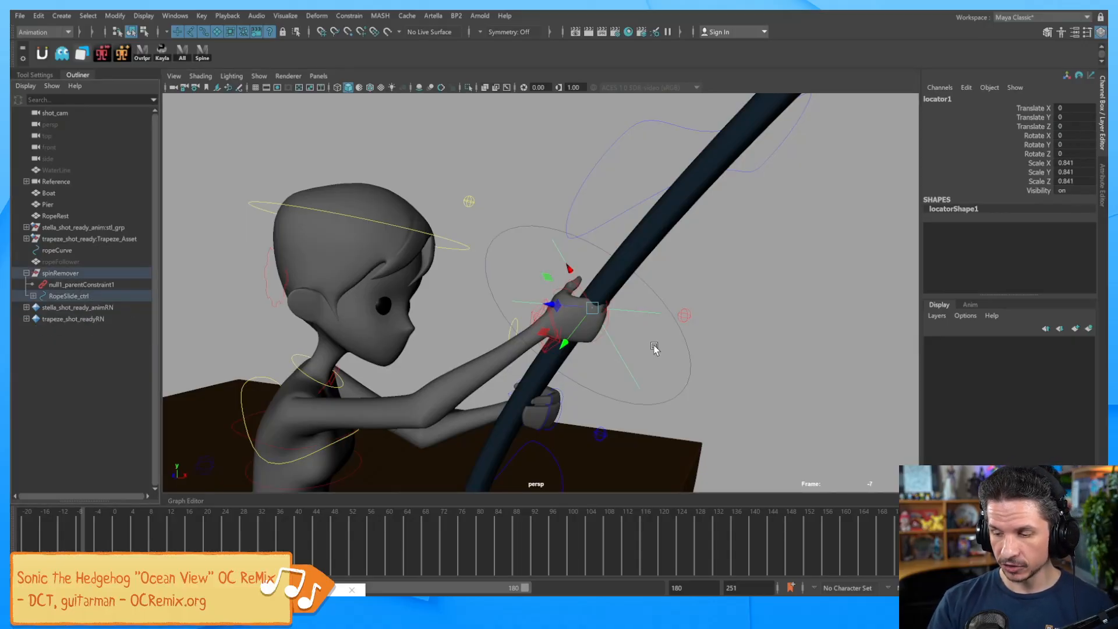
drag(652, 345, 715, 389)
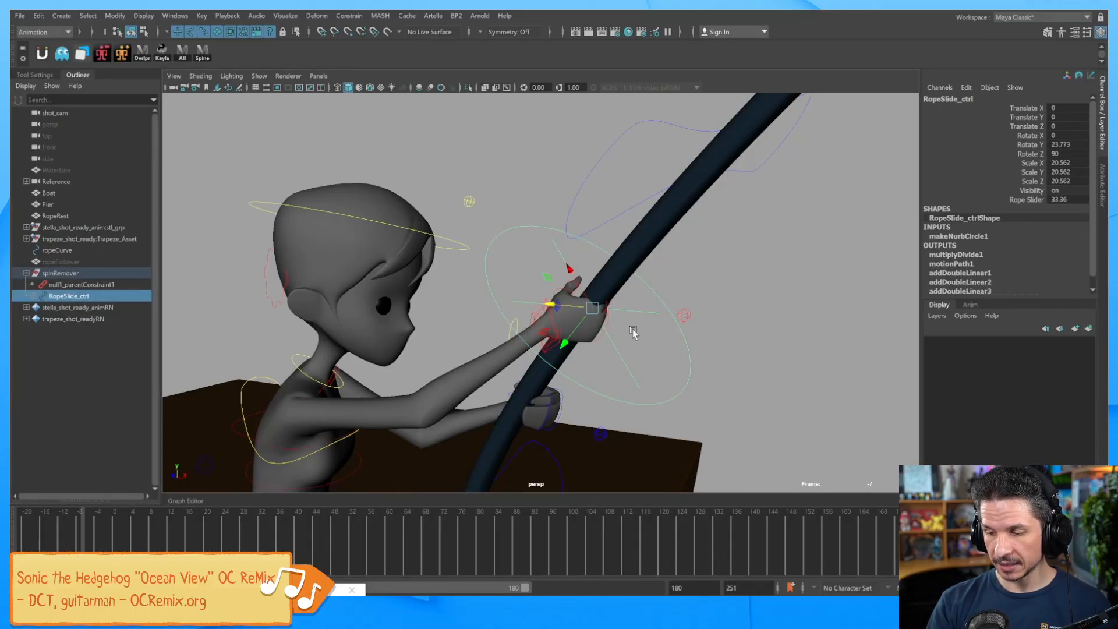
Scrub RopeSlide_ctrl's Rope Slider to 25.96 to check the child locator follows the rope.
click(1028, 200)
middle_drag(785, 287, 825, 277)
key(Down)
alt+right_drag(661, 336, 627, 355)
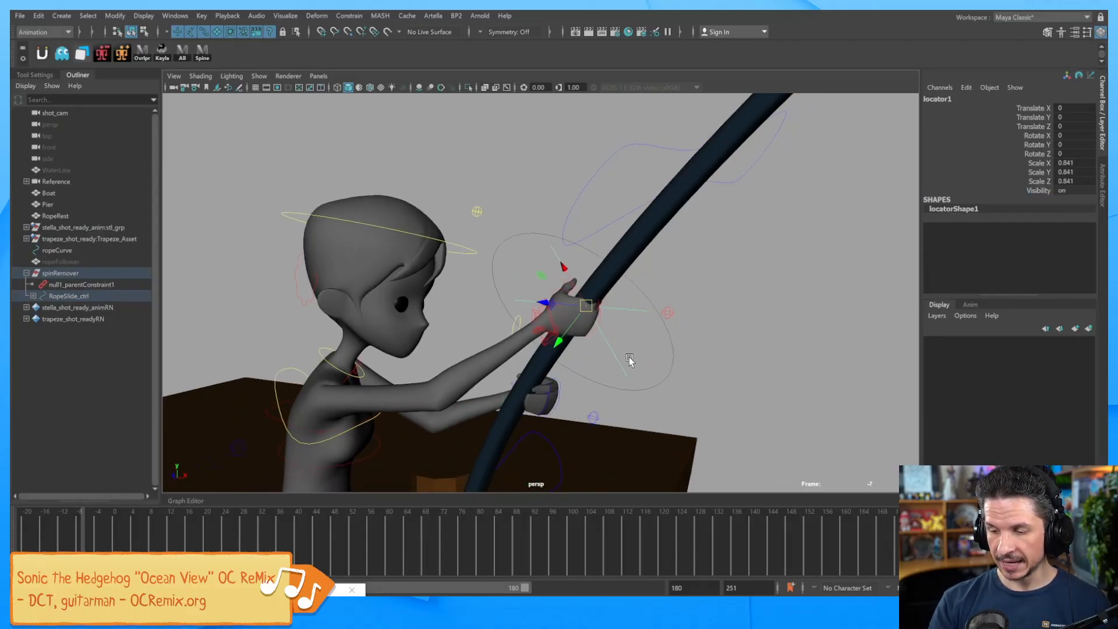
alt+drag(627, 356, 592, 303)
key(Up)
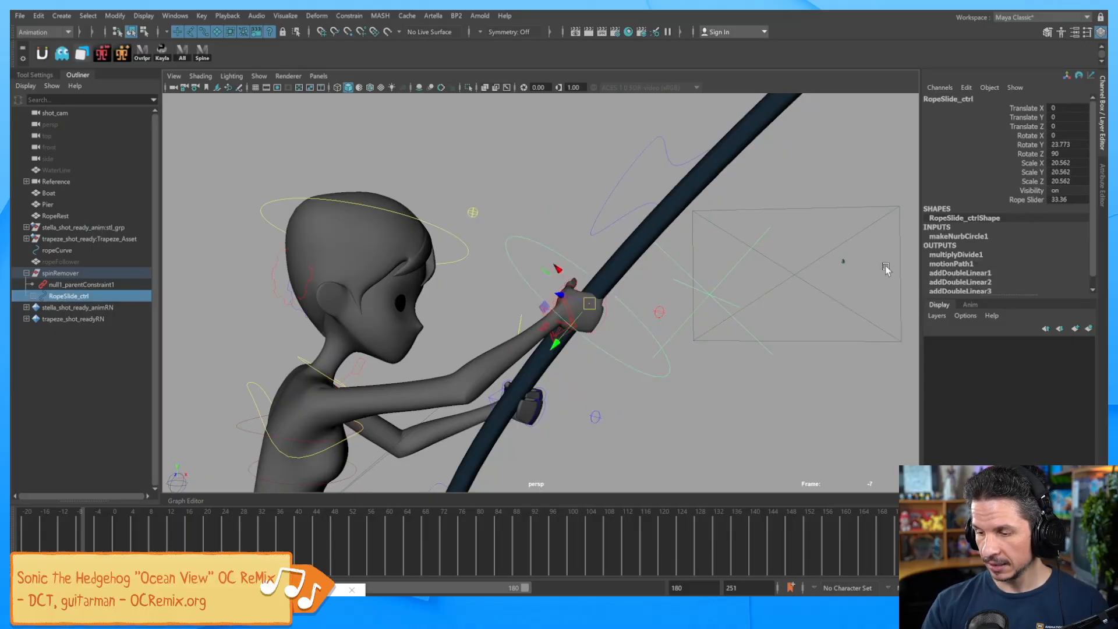
click(1028, 200)
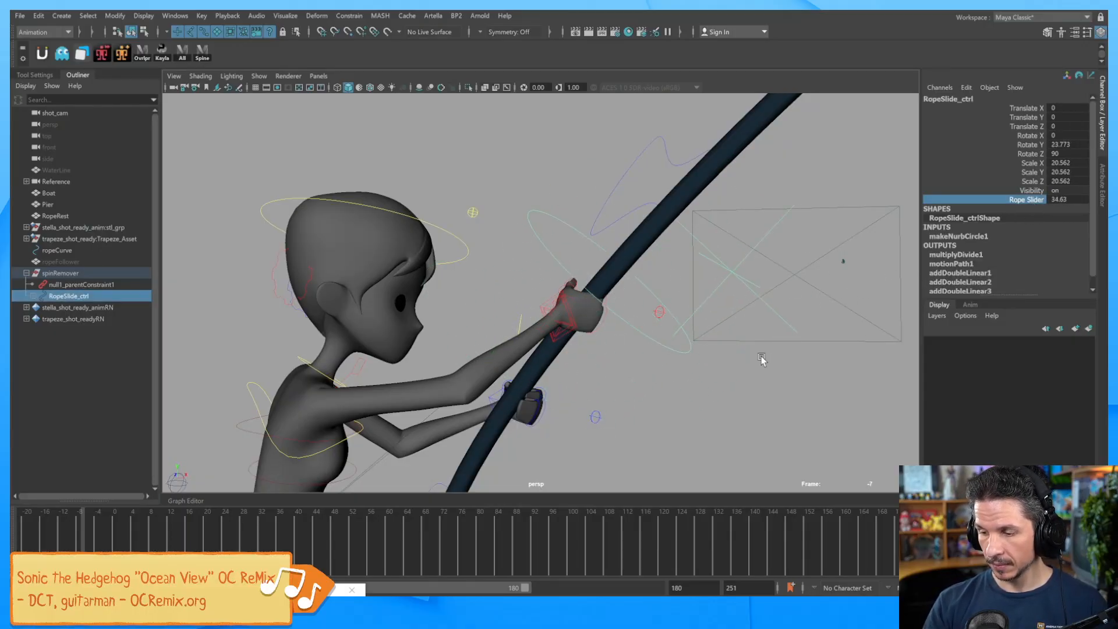
key(Down)
Zoom in on the hand and select the right-arm IK control at the wrist.
alt+drag(670, 368, 637, 369)
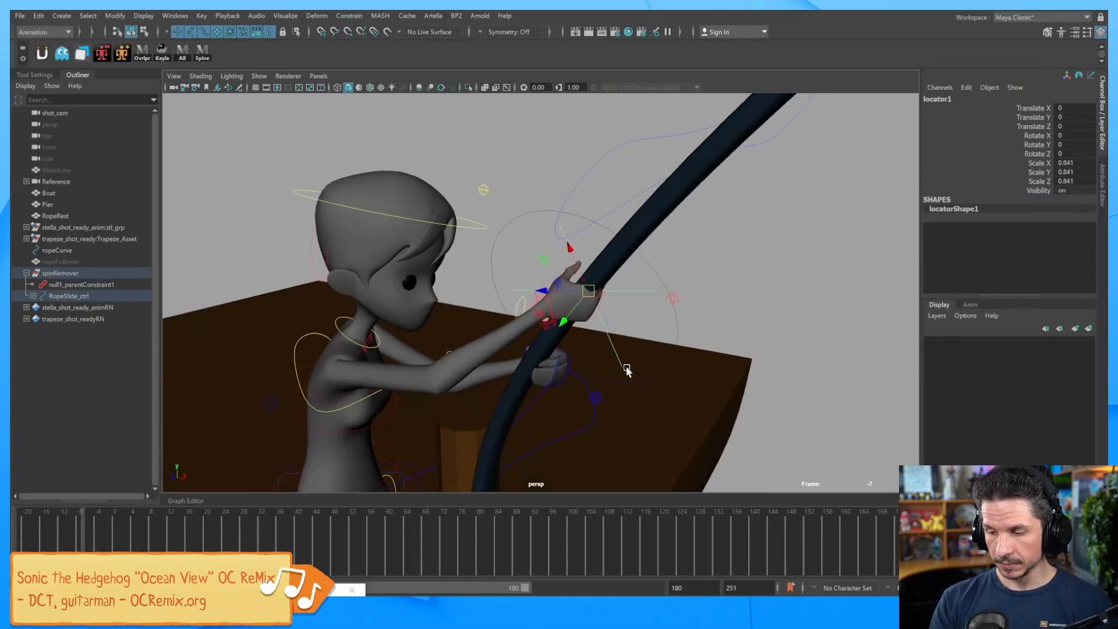
alt+right_drag(637, 368, 701, 369)
alt+drag(701, 368, 627, 386)
alt+right_drag(628, 386, 715, 356)
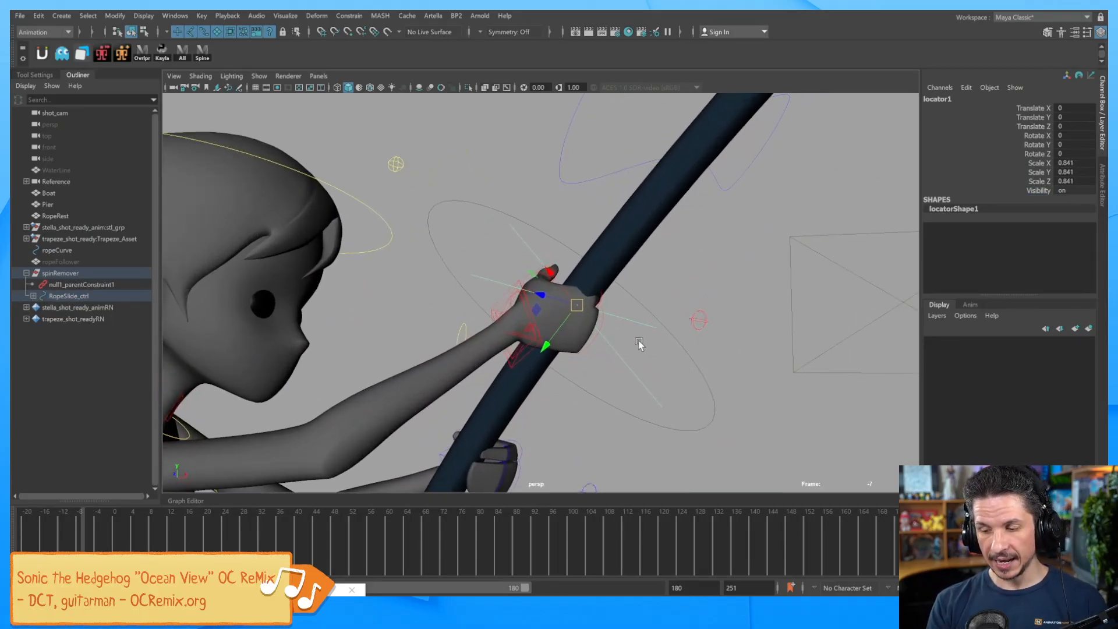
alt+drag(624, 370, 618, 374)
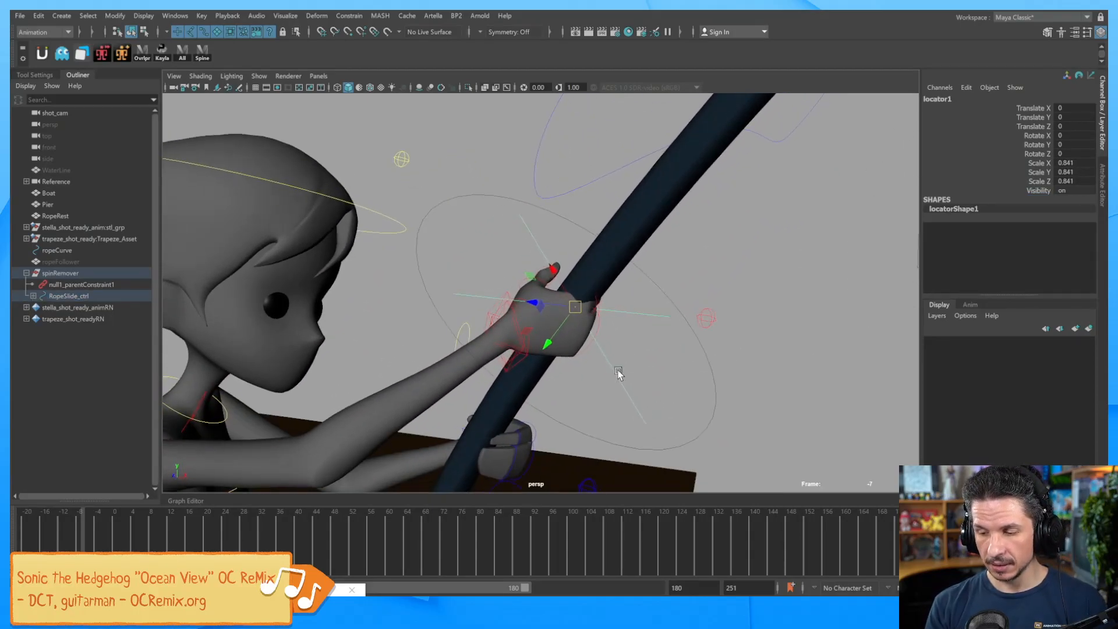
click(545, 361)
click(527, 352)
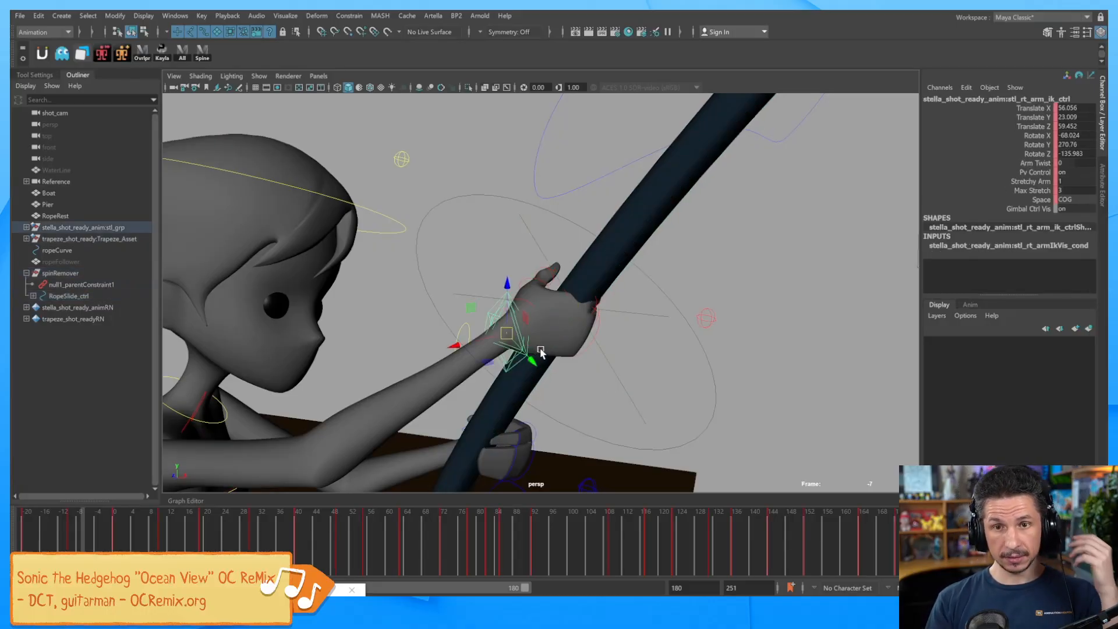
Create locator2 and match all its transforms to the right-arm IK control.
click(61, 16)
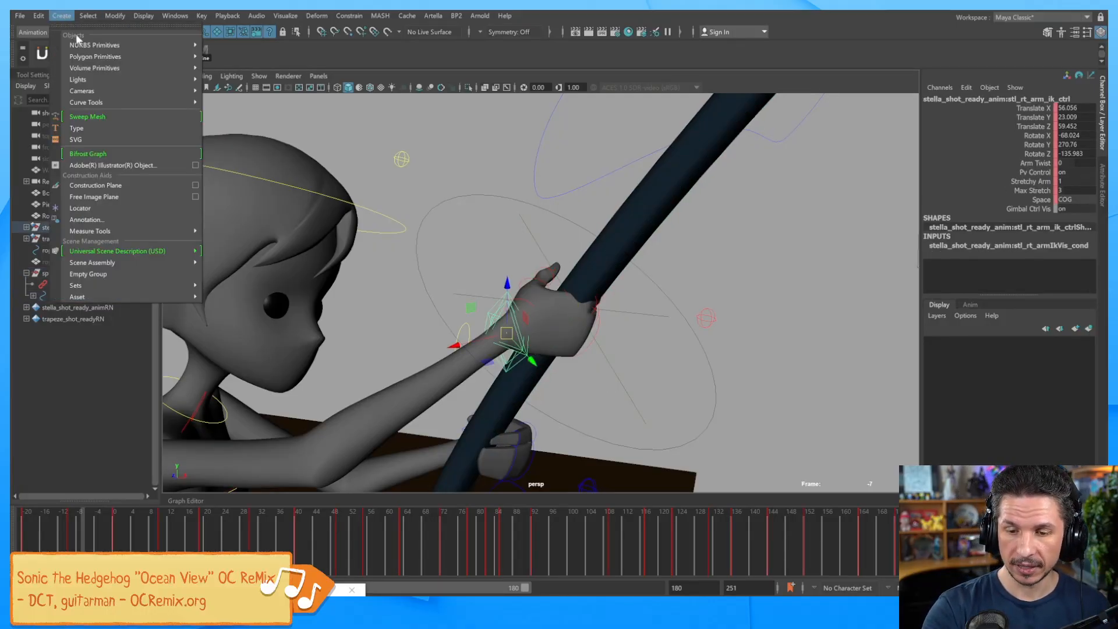
click(120, 208)
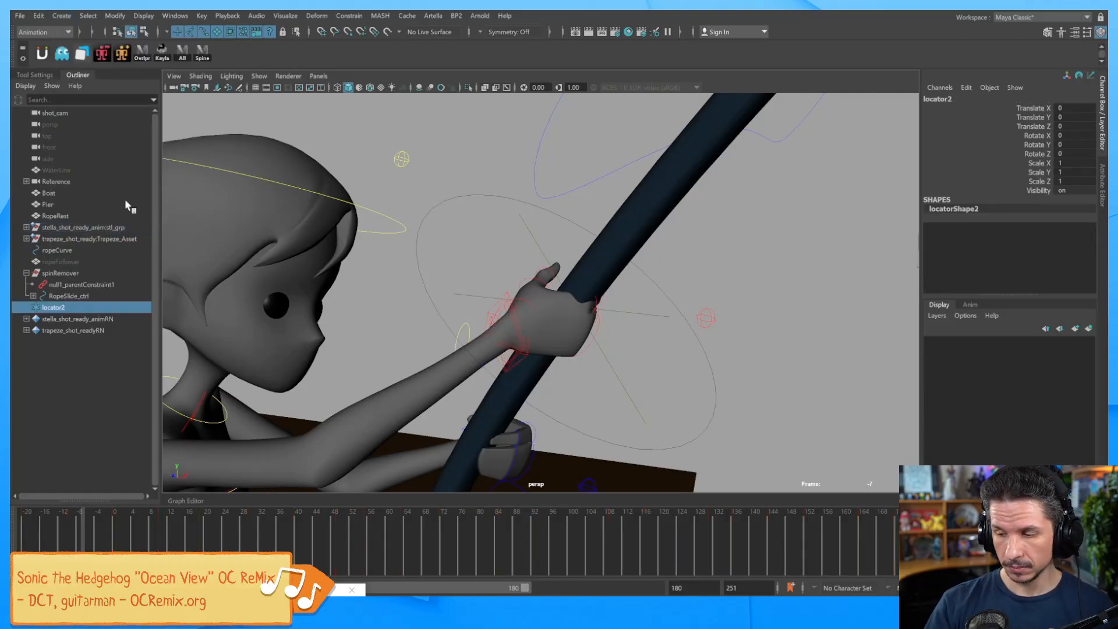
alt+right_drag(809, 309, 576, 347)
alt+right_drag(772, 367, 618, 377)
alt+drag(619, 377, 703, 398)
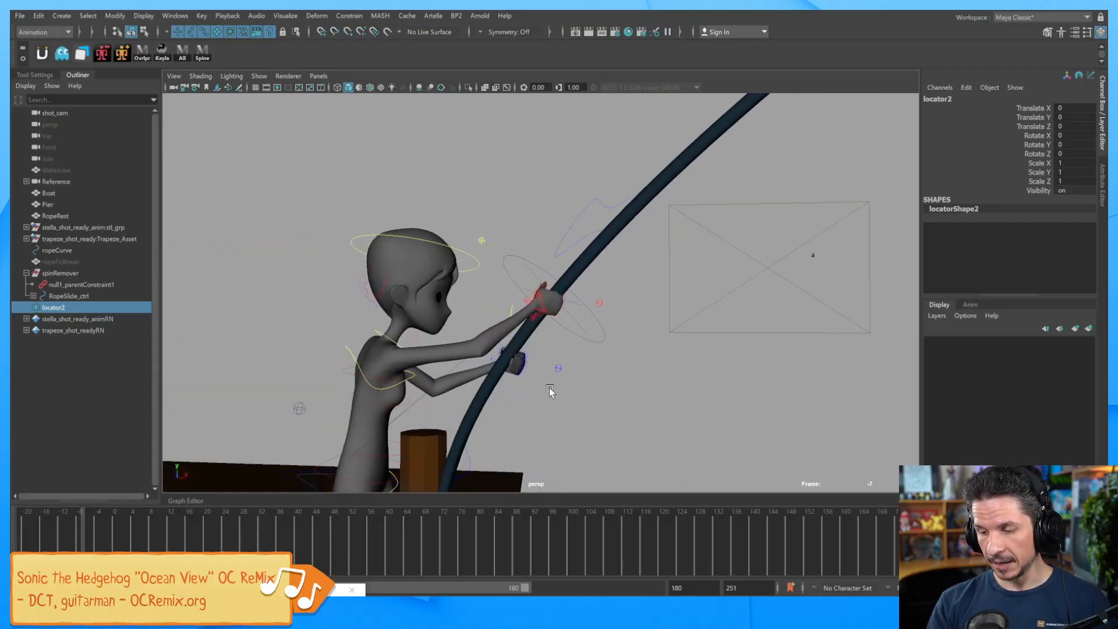
alt+right_drag(551, 388, 740, 363)
click(560, 337)
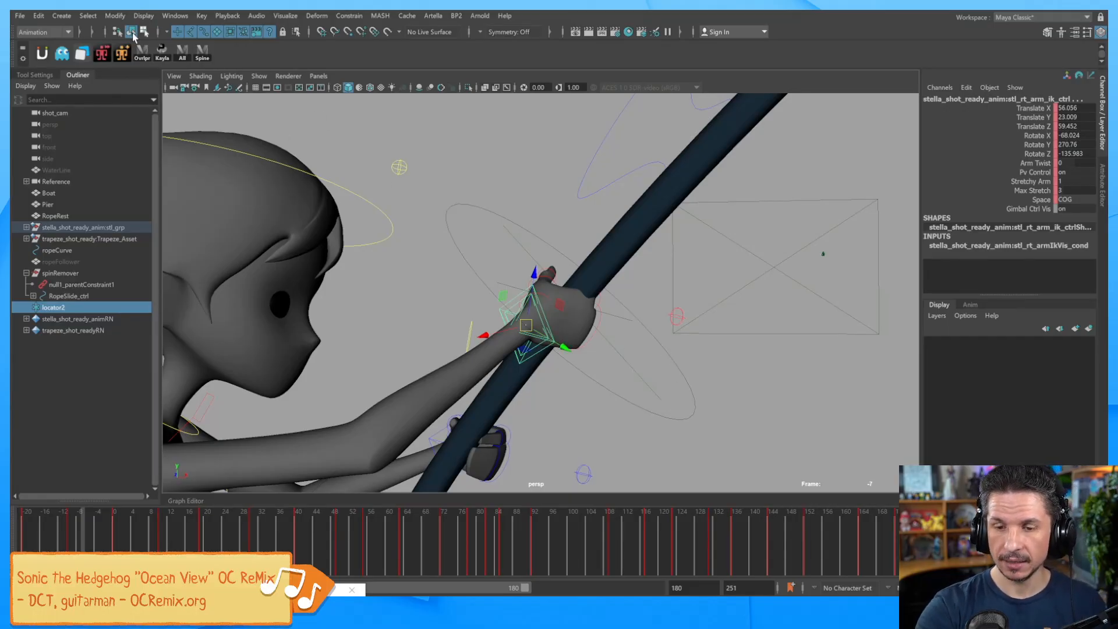
click(115, 15)
mouse_move(148, 79)
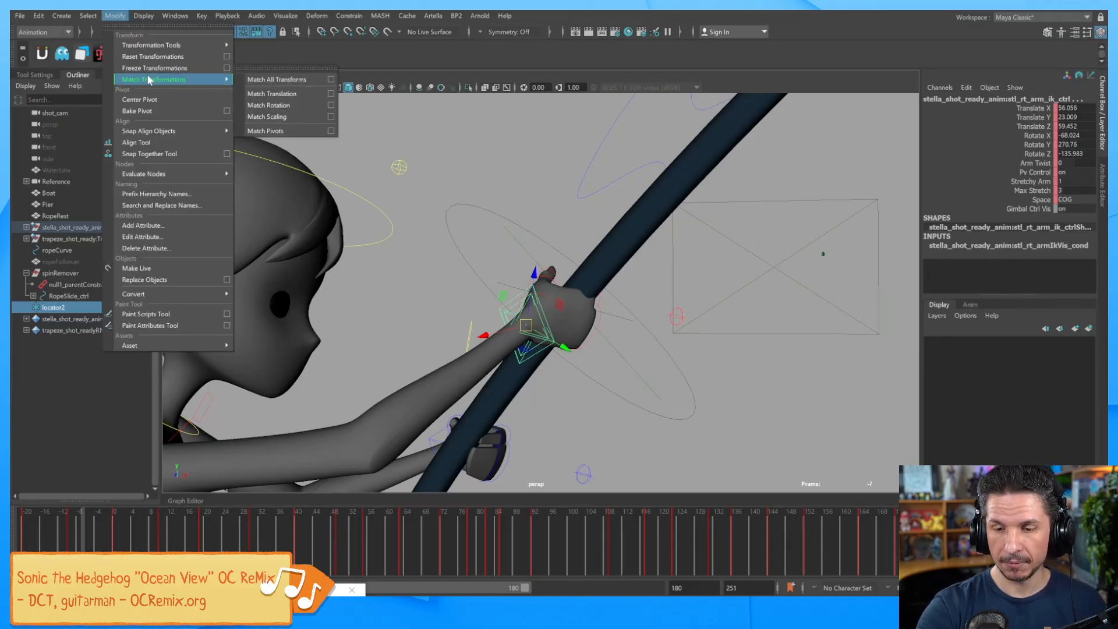
click(269, 79)
Scale locator2 up uniformly to 6.456.
click(107, 303)
key(r)
drag(526, 324, 662, 343)
alt+drag(741, 396, 757, 394)
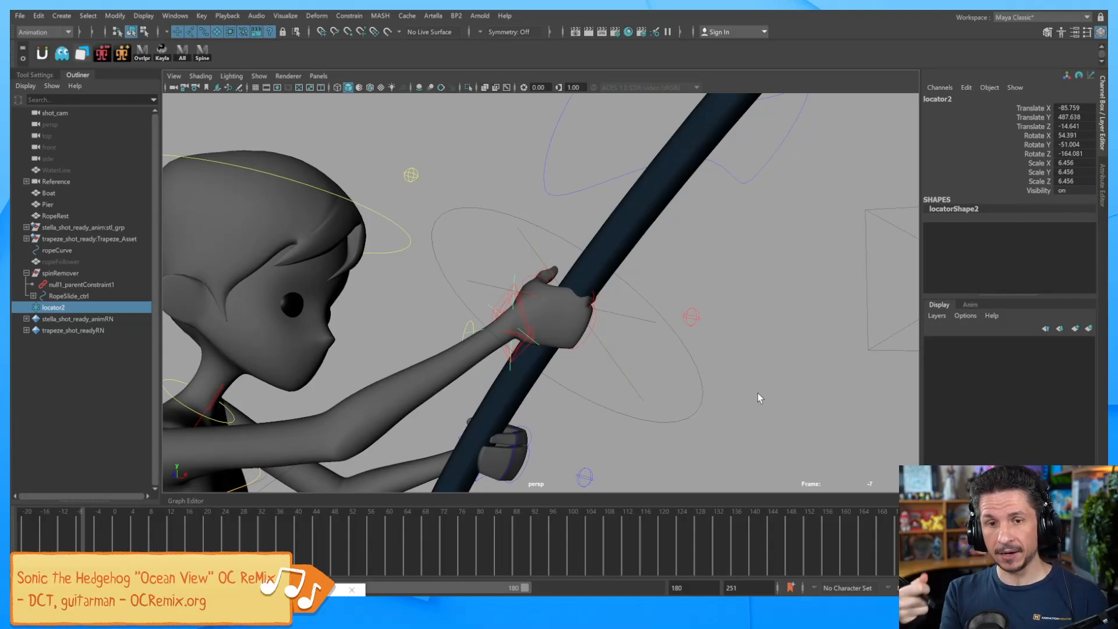
alt+drag(621, 372, 651, 366)
Rename locator2 to handLoc and locator1 to ropeLoc.
double_click(938, 99)
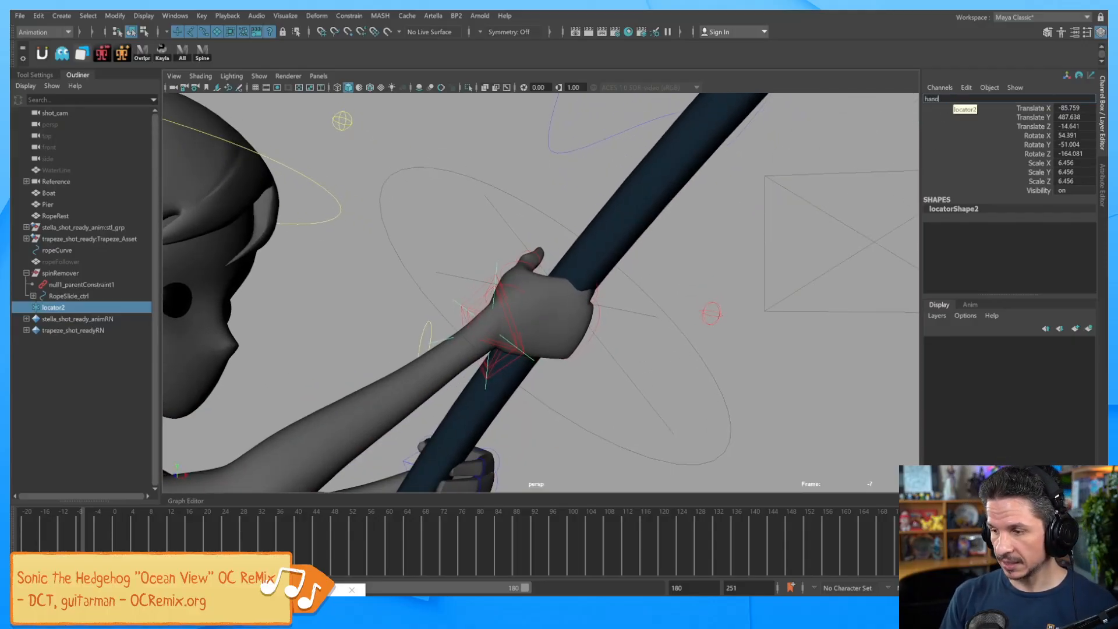
key(Return)
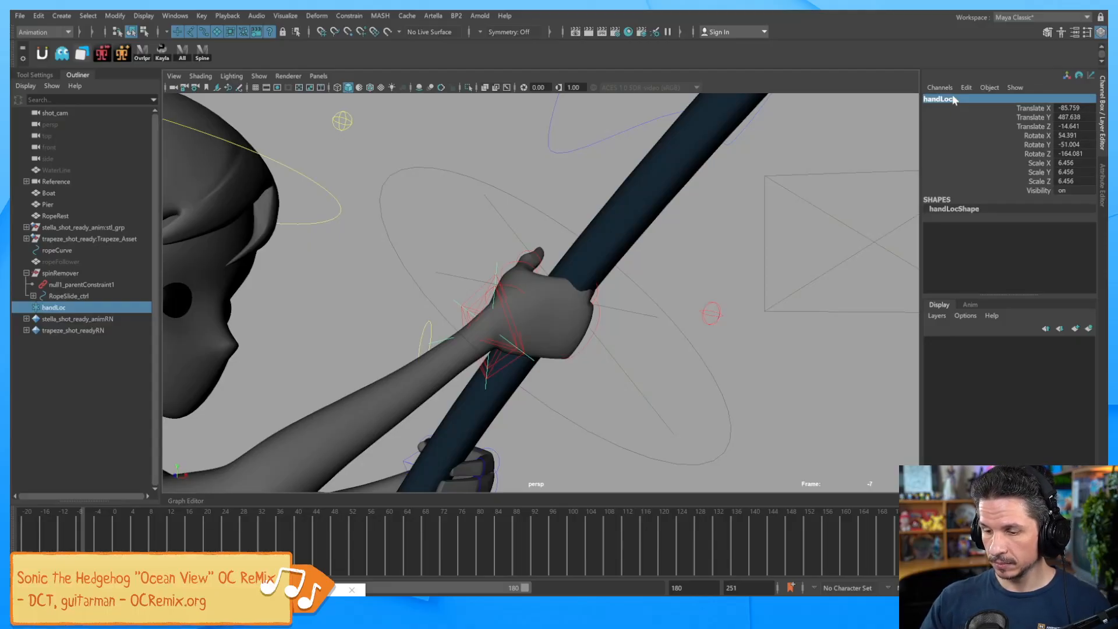
click(629, 370)
click(943, 99)
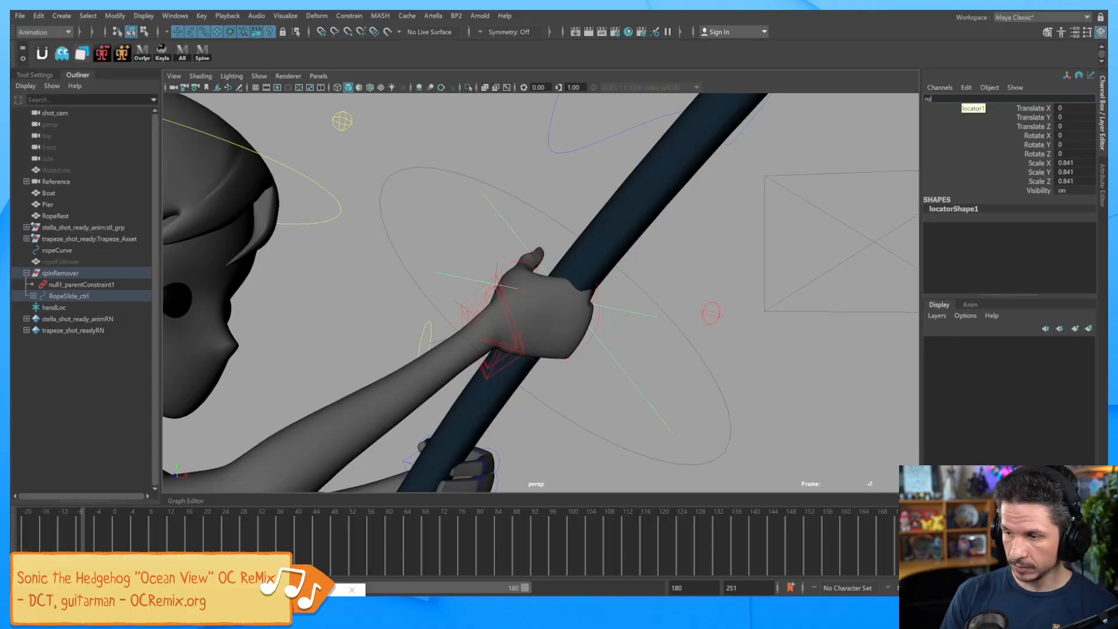
text(ropeLoc)
key(Return)
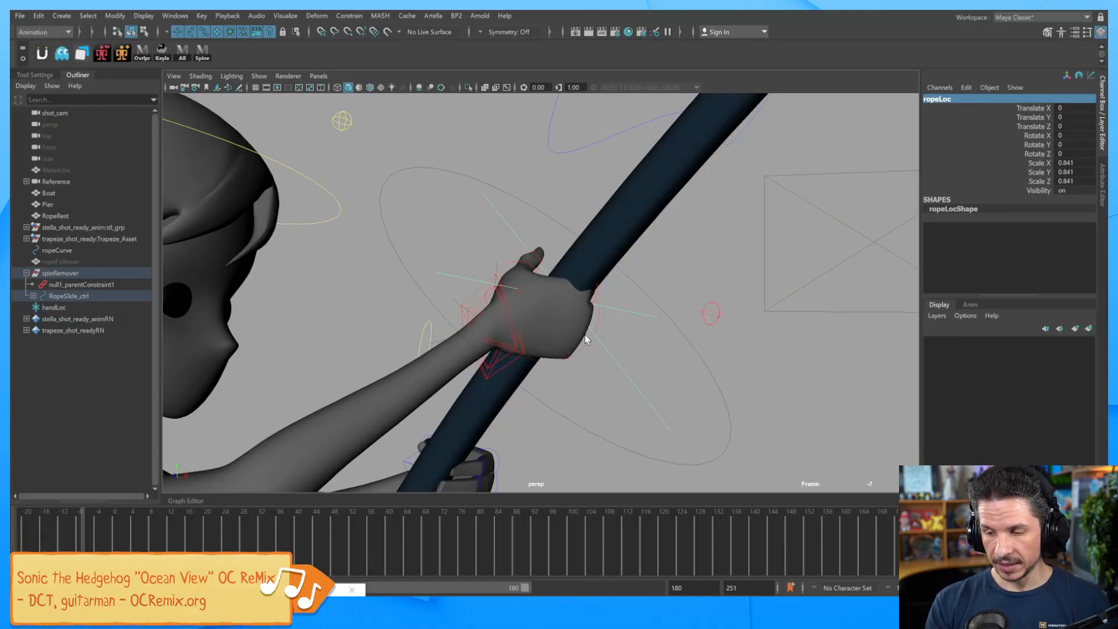
Parent handLoc under ropeLoc inside the RopeSlide_ctrl hierarchy in the Outliner.
alt+drag(585, 333, 582, 330)
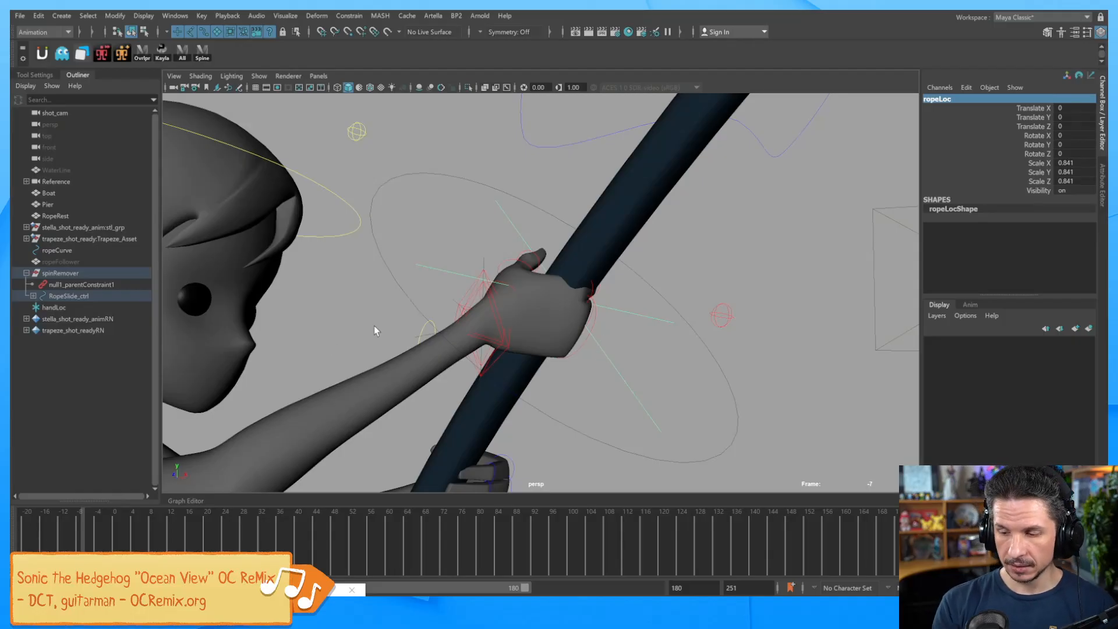
click(88, 307)
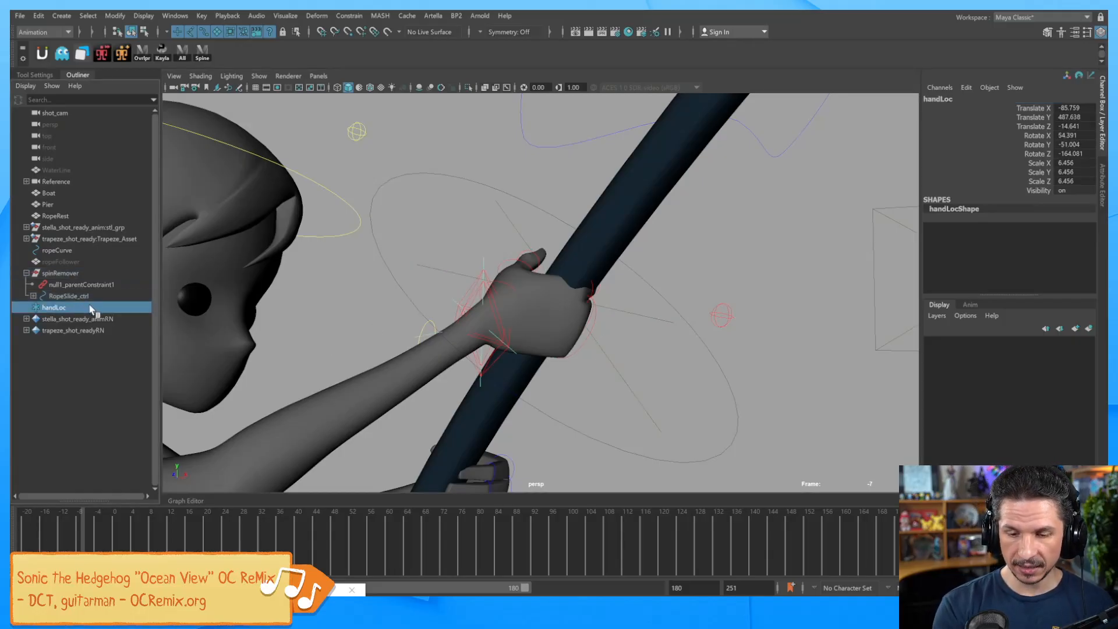
click(34, 296)
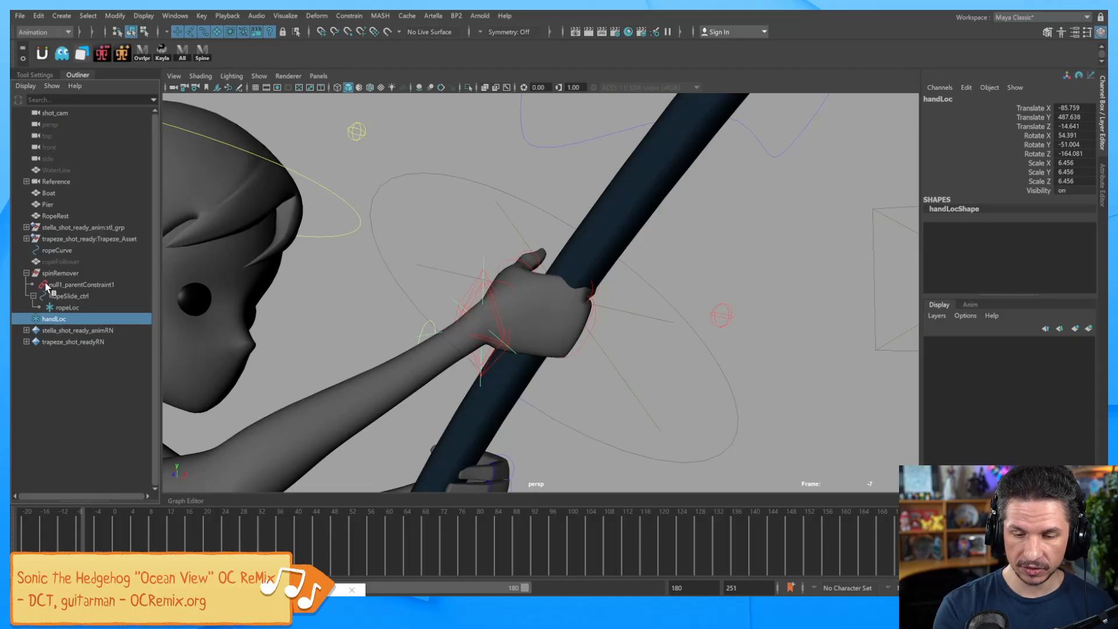
drag(64, 329, 68, 308)
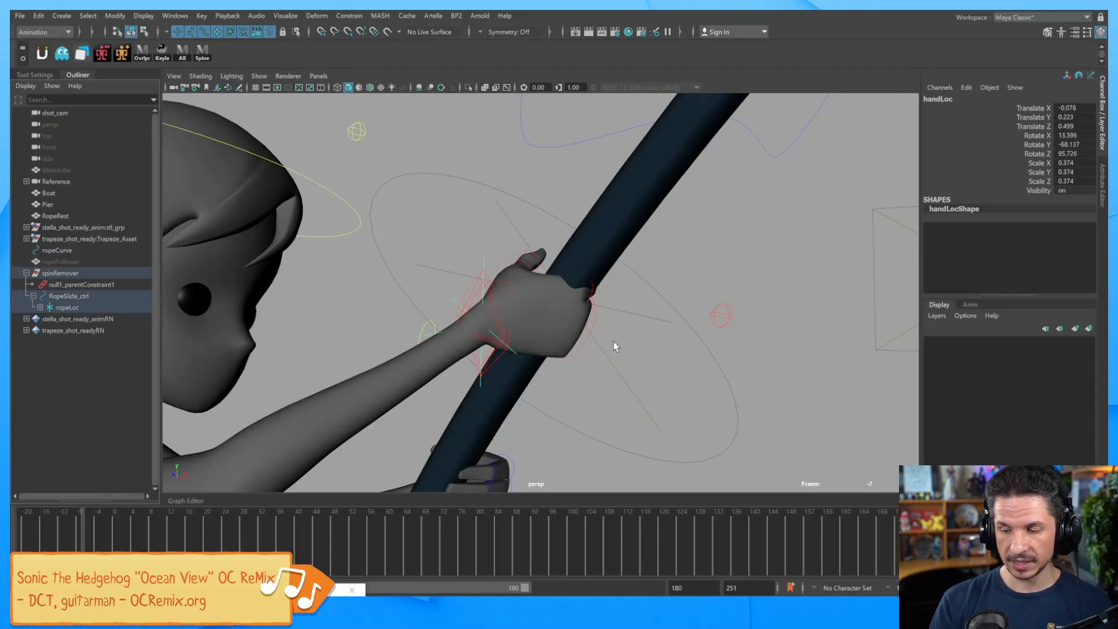
key(Up)
key(e)
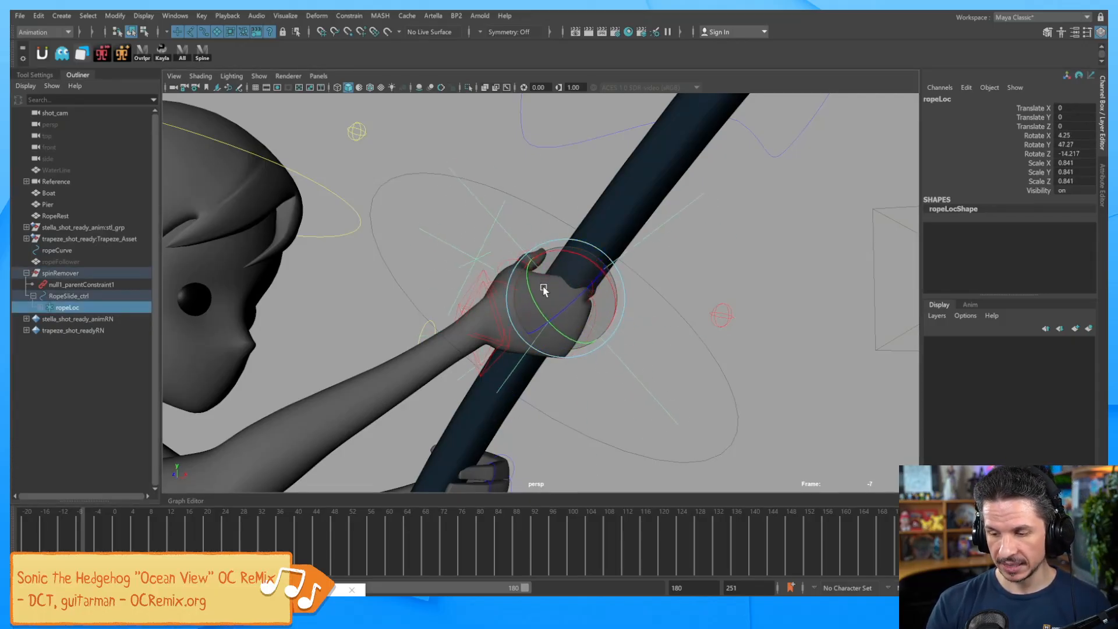
Select handLoc together with the right-arm IK control.
click(393, 325)
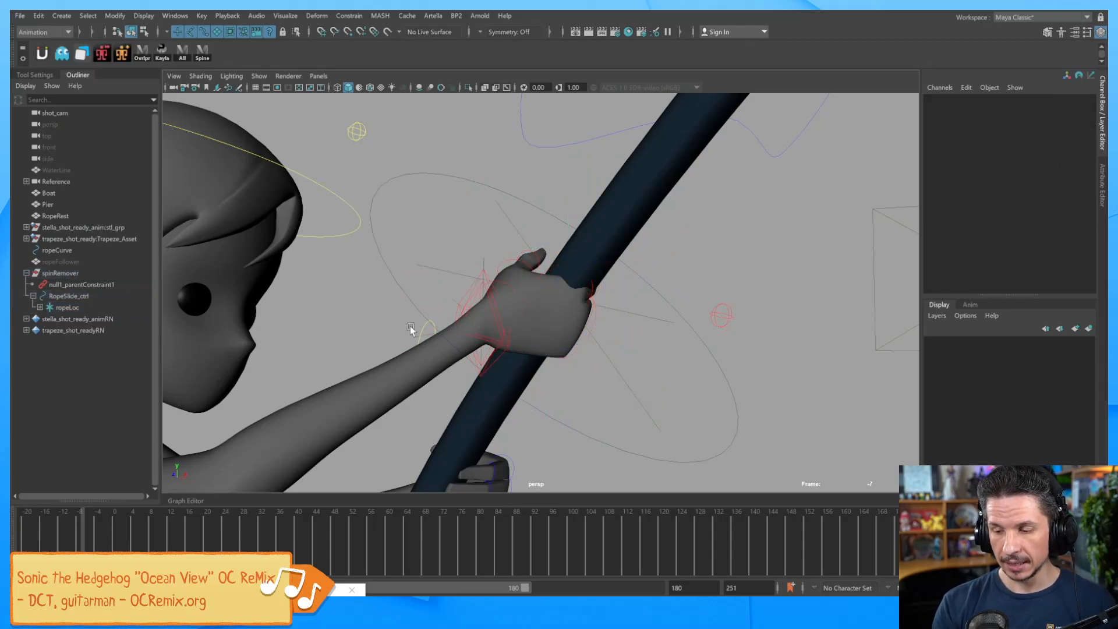
click(510, 346)
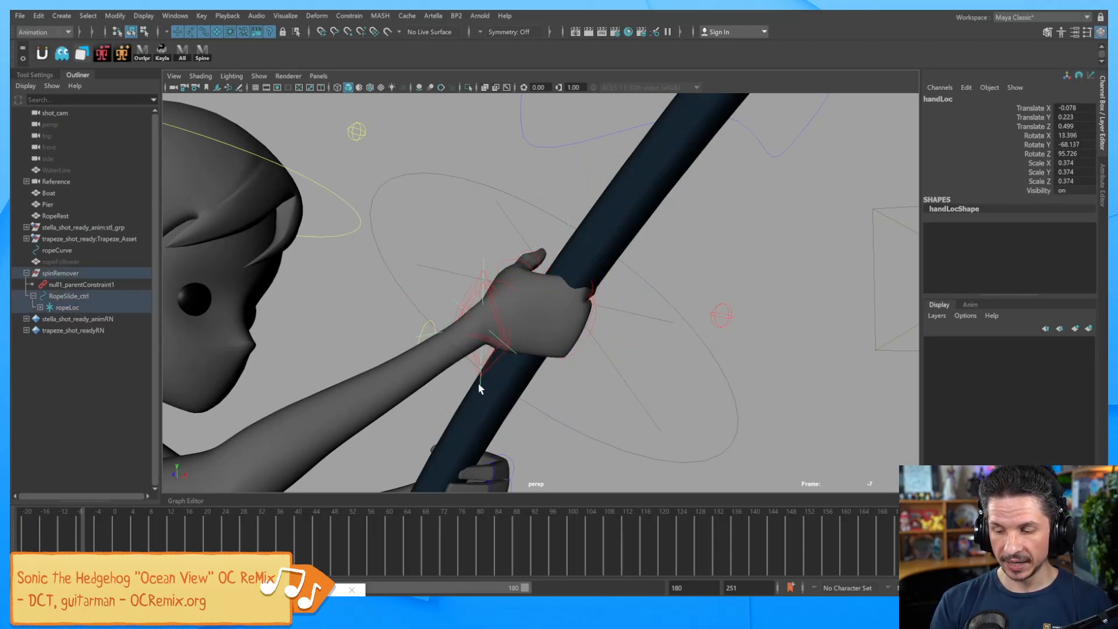
click(453, 292)
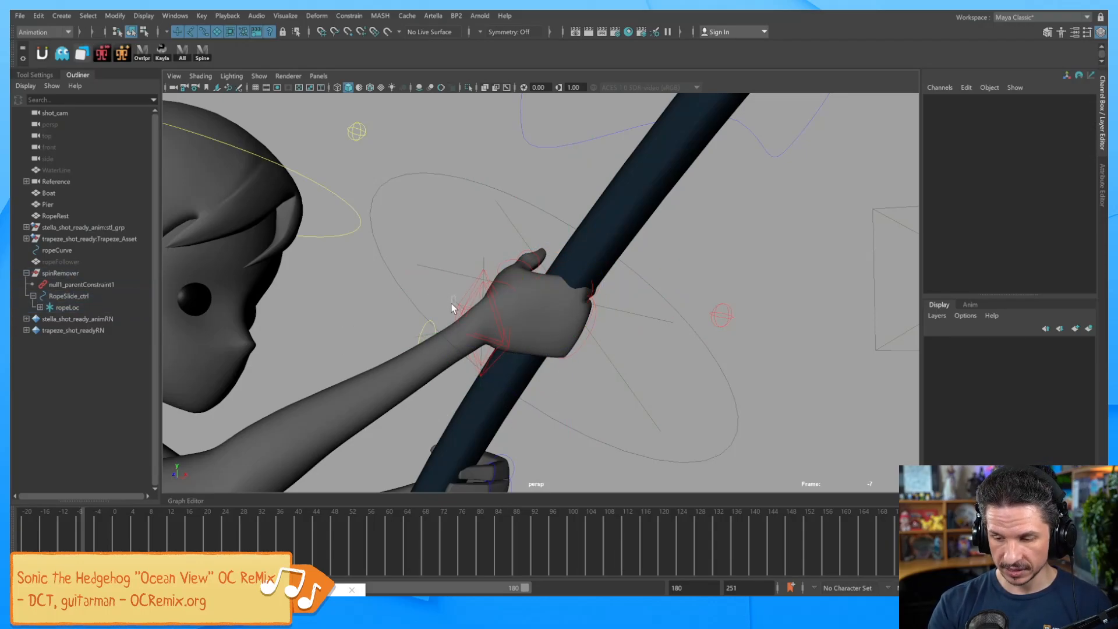
click(453, 302)
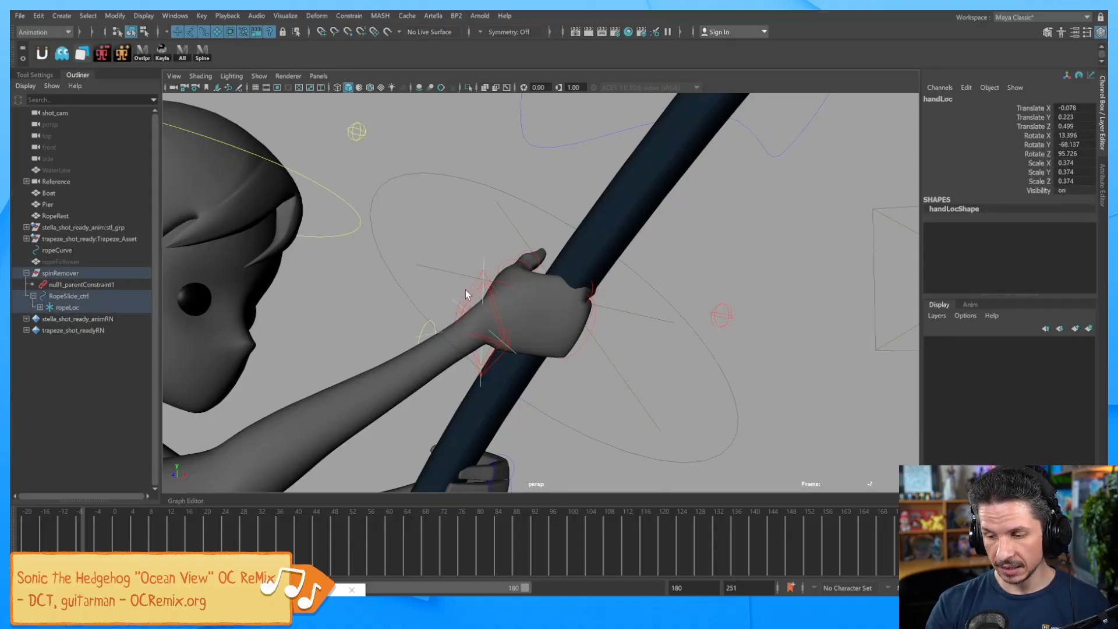
click(467, 300)
click(350, 15)
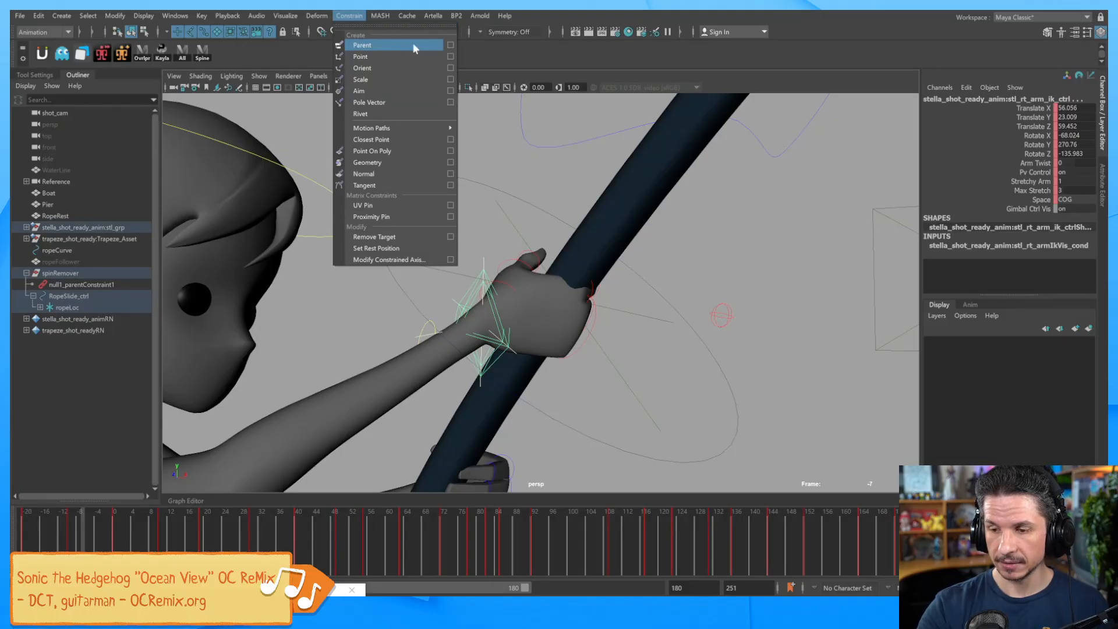
Add a parent constraint from handLoc to the right-arm IK control on all axes.
click(450, 45)
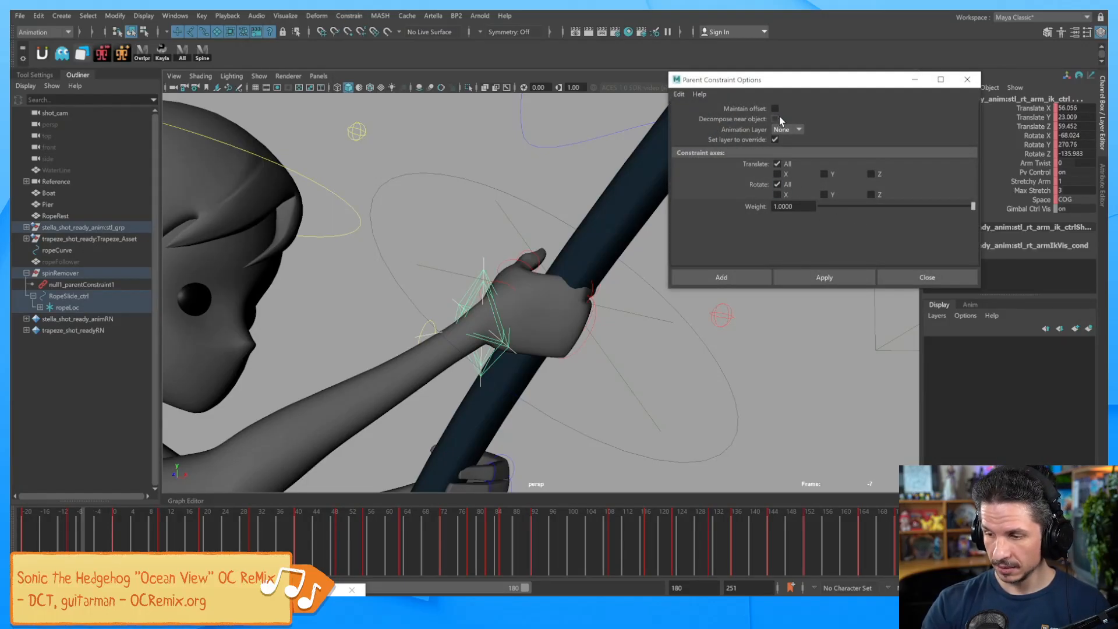
click(723, 278)
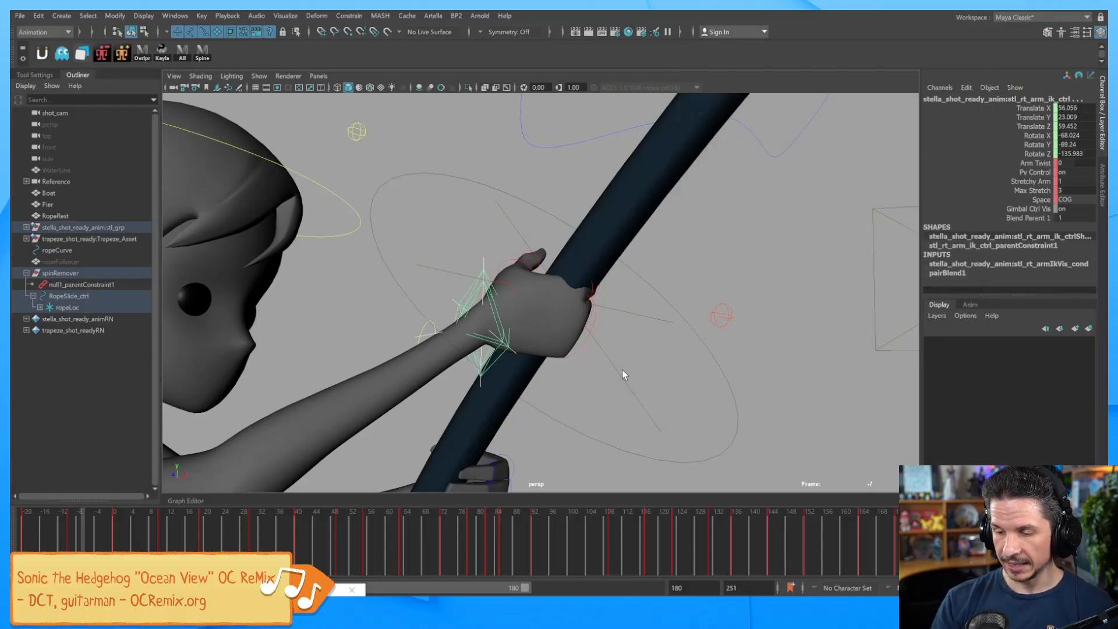
click(586, 391)
Move handLoc to confirm the gripping hand follows it.
click(475, 287)
alt+drag(495, 257, 524, 321)
alt+drag(481, 363, 506, 366)
Refine handLoc's position and tilt ropeLoc to Rotate Z -7.228.
alt+drag(563, 386, 595, 346)
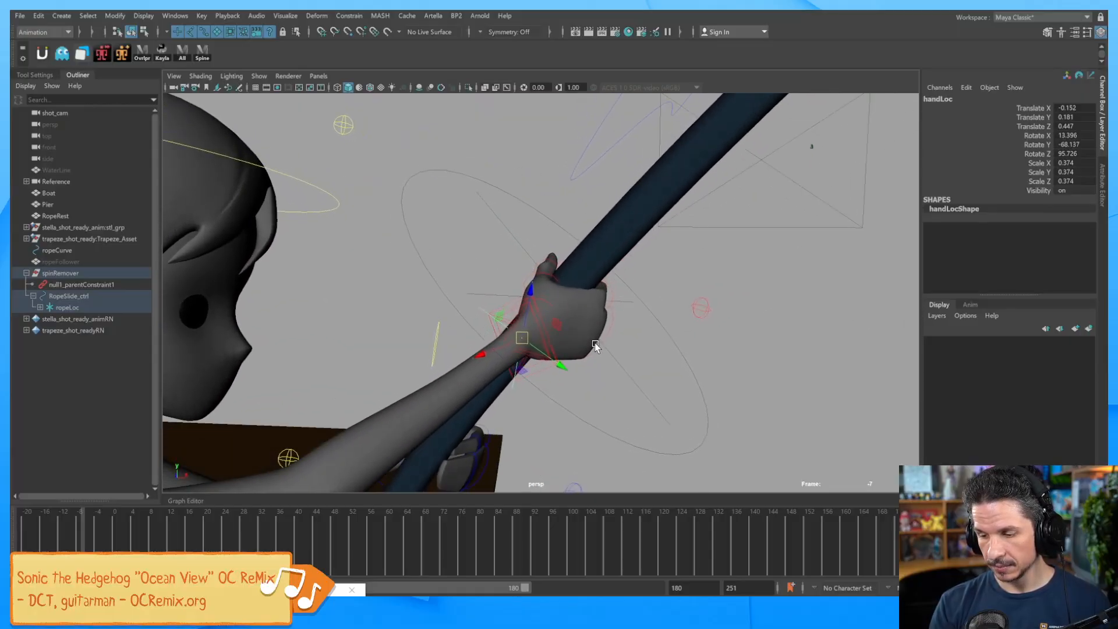
drag(526, 335, 620, 355)
click(622, 358)
key(e)
mouse_move(610, 299)
mouse_down()
mouse_move(603, 314)
mouse_move(604, 304)
mouse_up()
alt+drag(604, 305, 611, 342)
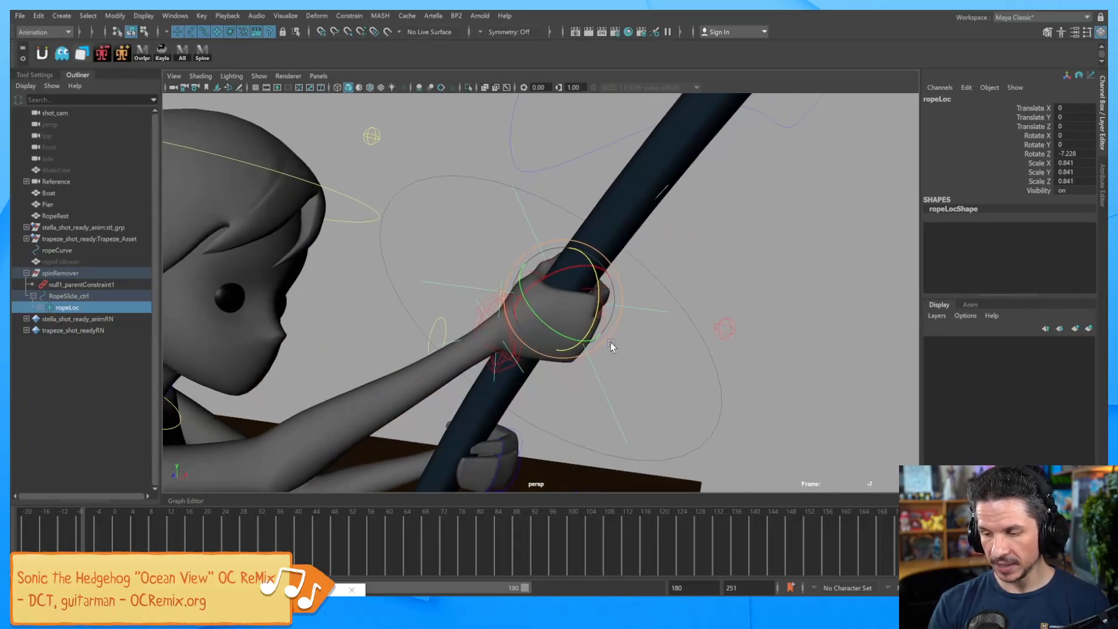
Turn RopeSlide_ctrl in Y and ropeLoc in X, then orbit to check the grip.
click(721, 419)
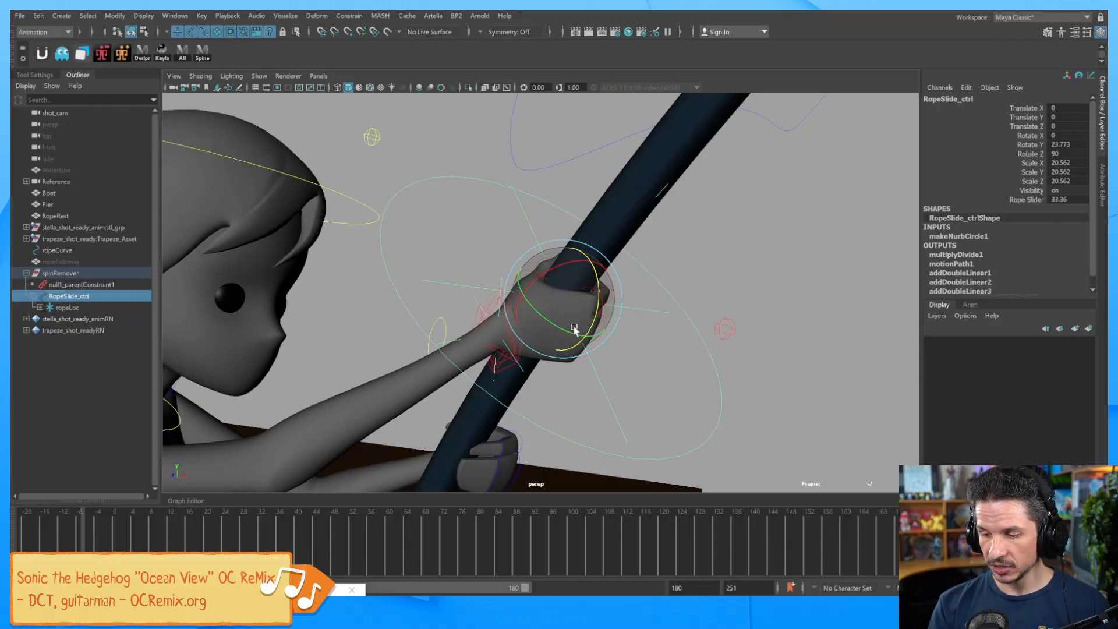
mouse_move(569, 332)
mouse_down()
mouse_move(549, 324)
mouse_move(573, 325)
mouse_up()
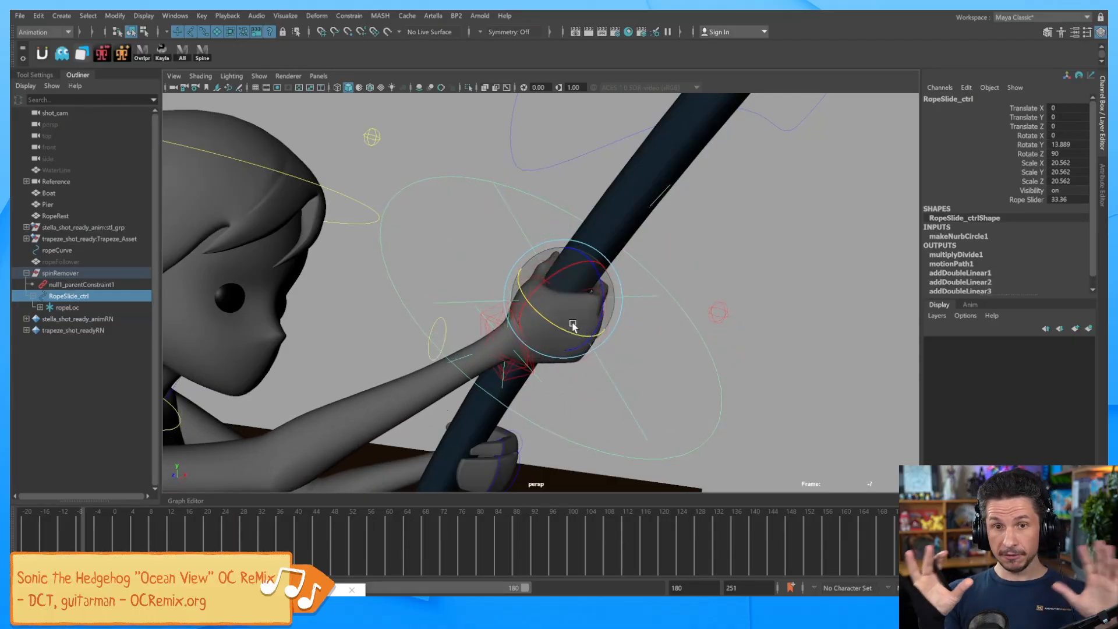
key(Down)
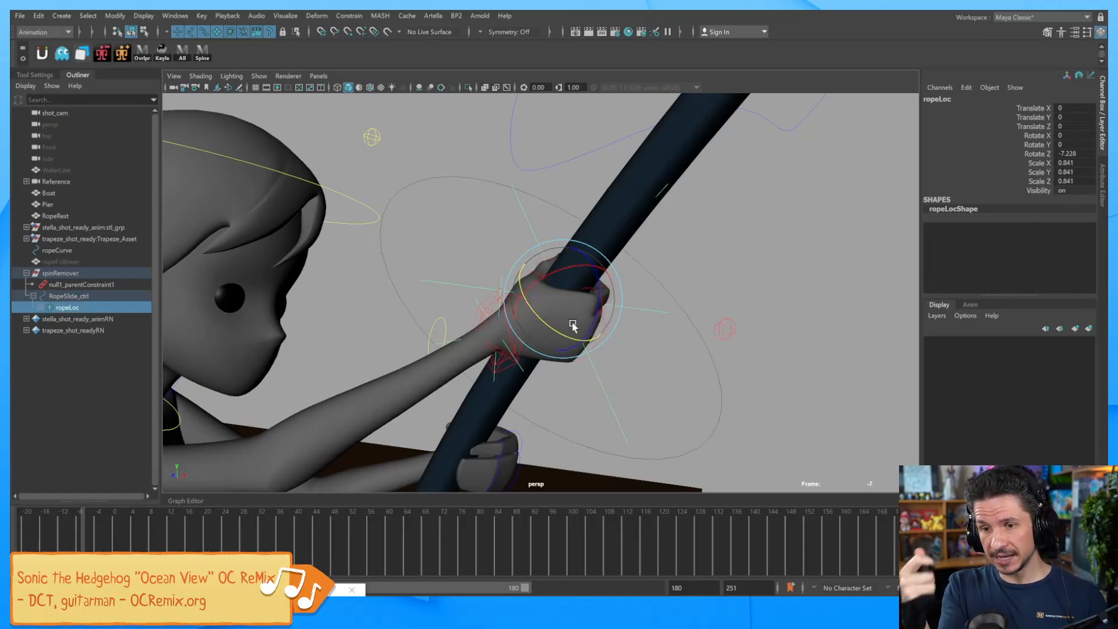
mouse_move(554, 272)
mouse_down()
mouse_move(533, 294)
mouse_move(540, 284)
mouse_up()
key(Up)
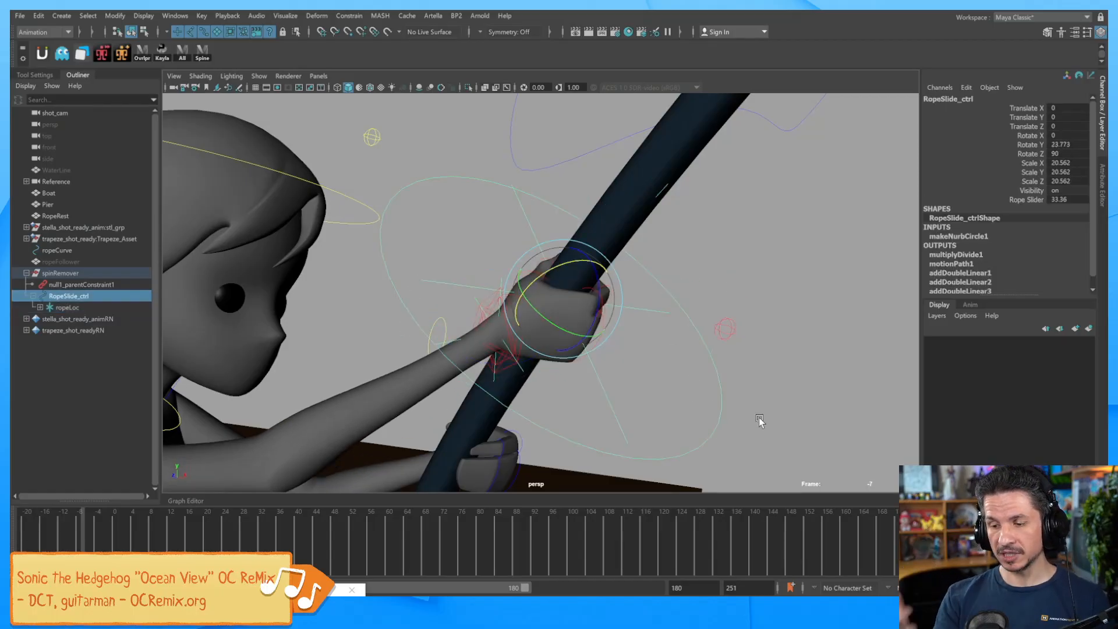
alt+drag(761, 307, 694, 302)
alt+drag(655, 308, 569, 391)
scroll(652, 331, down, 5)
Play through to frame 54 and swing the rope's swing control up and back.
drag(134, 536, 361, 532)
alt+middle_drag(708, 373, 581, 406)
alt+right_drag(582, 406, 749, 370)
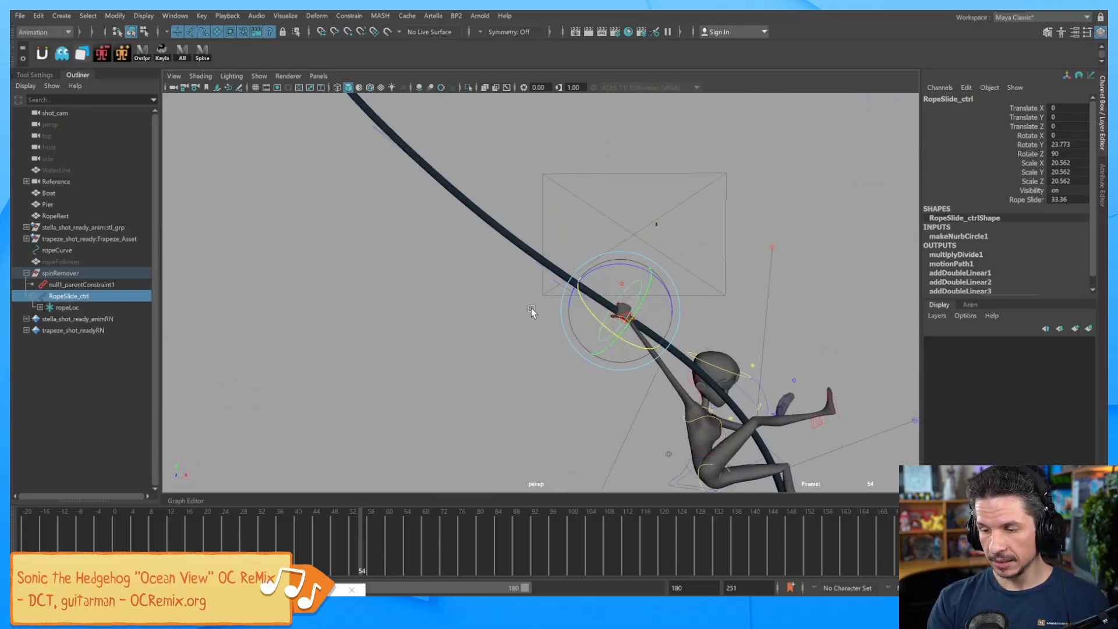
click(553, 265)
click(571, 290)
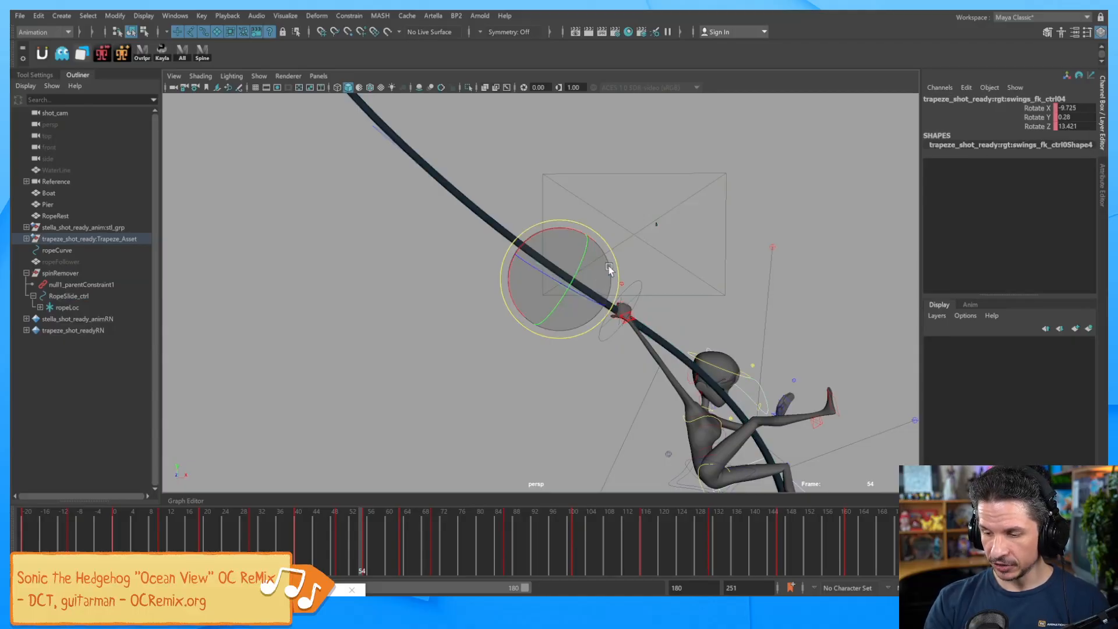
drag(572, 231, 609, 250)
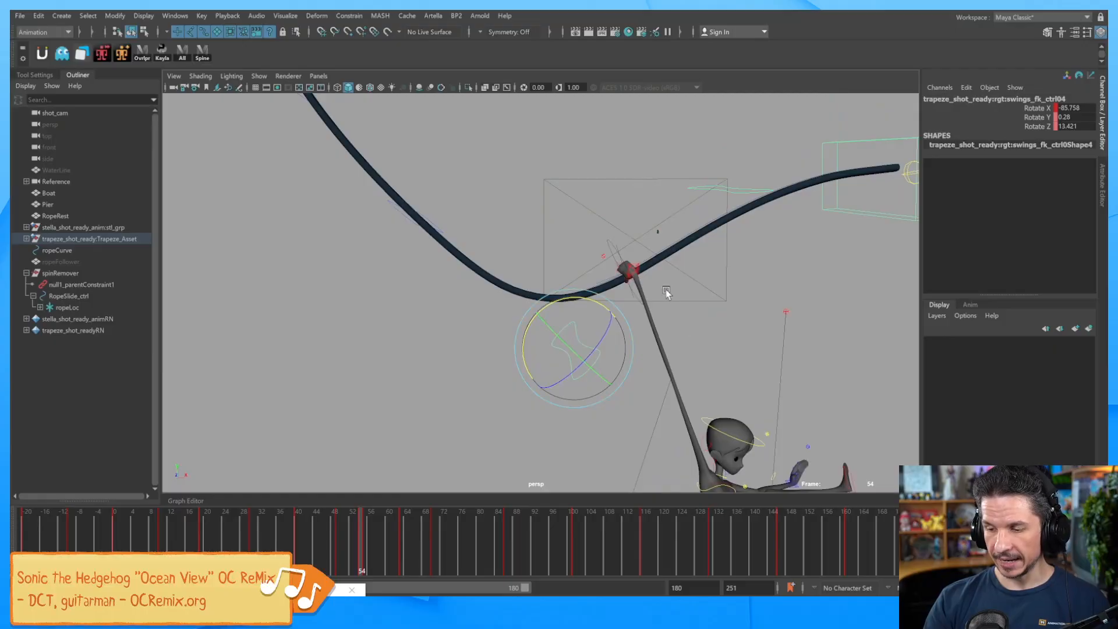
Slide the hand along the rope and back using RopeSlide_ctrl's Rope Slider.
click(610, 248)
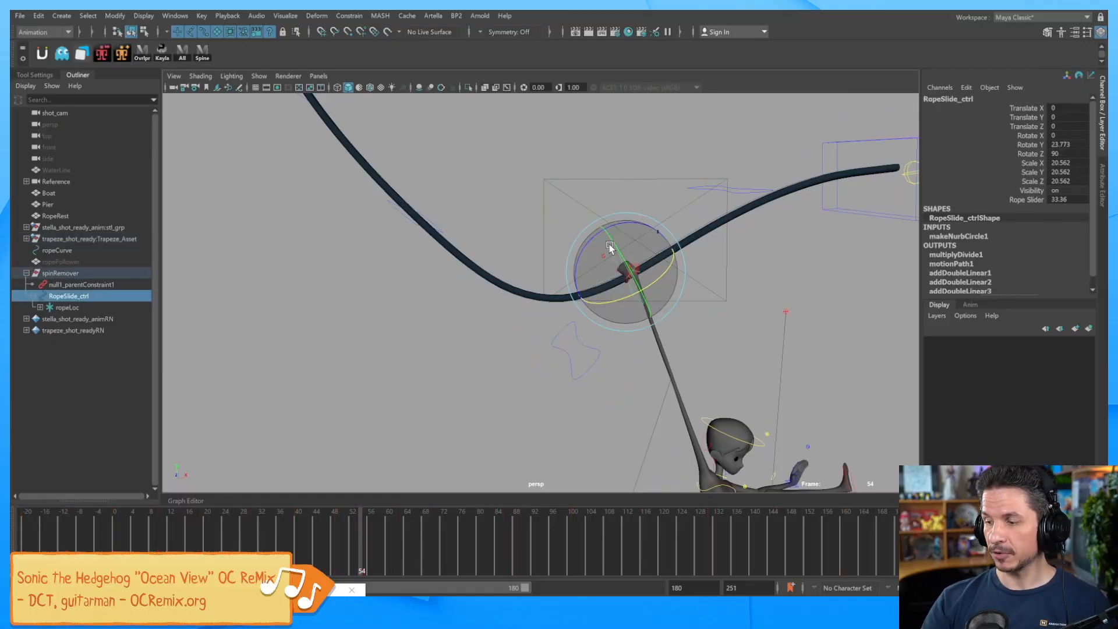
click(1028, 199)
middle_drag(778, 318, 753, 259)
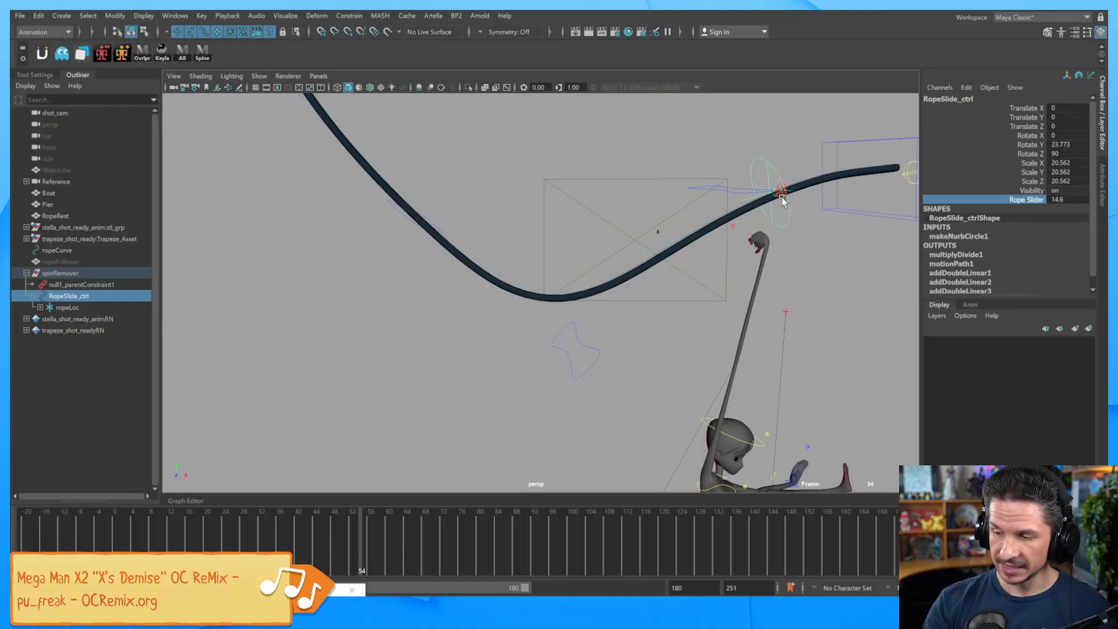
mouse_move(767, 330)
middle_down()
mouse_move(553, 402)
mouse_move(610, 390)
mouse_move(596, 407)
mouse_move(570, 404)
mouse_move(618, 406)
mouse_move(760, 366)
mouse_move(768, 341)
middle_up()
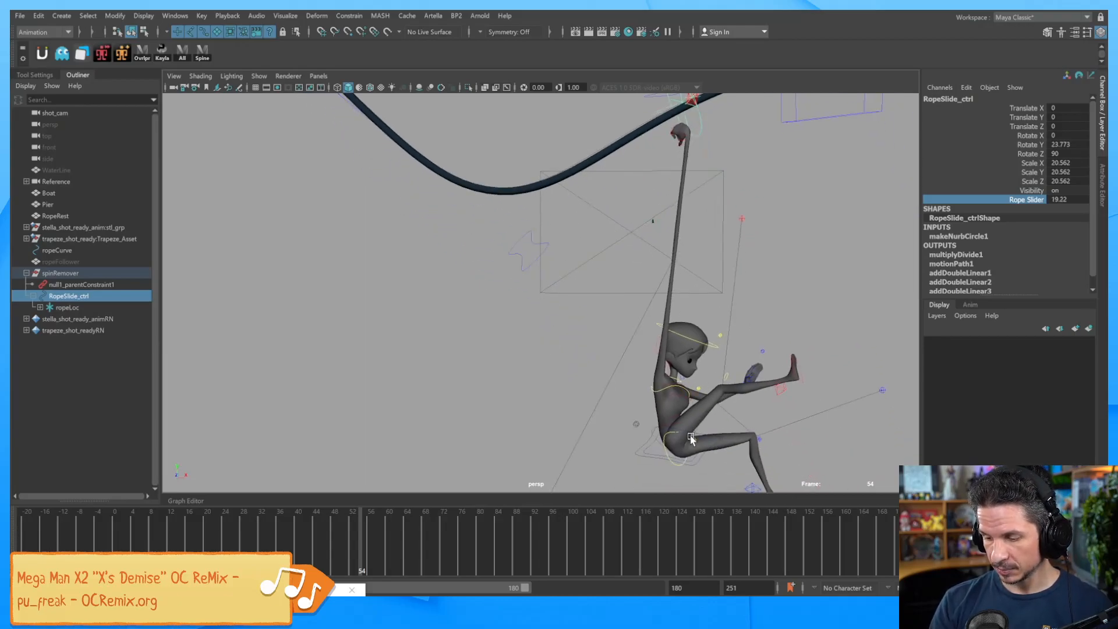
Test raising the hip COG, undo the trial changes, and return to frame -20.
click(639, 455)
drag(673, 394, 687, 234)
alt+drag(692, 337, 709, 333)
key(ctrl+z)
key(ctrl+z)
key(ctrl+z)
key(ctrl+z)
key(ctrl+z)
key(ctrl+z)
key(ctrl+z)
key(ctrl+z)
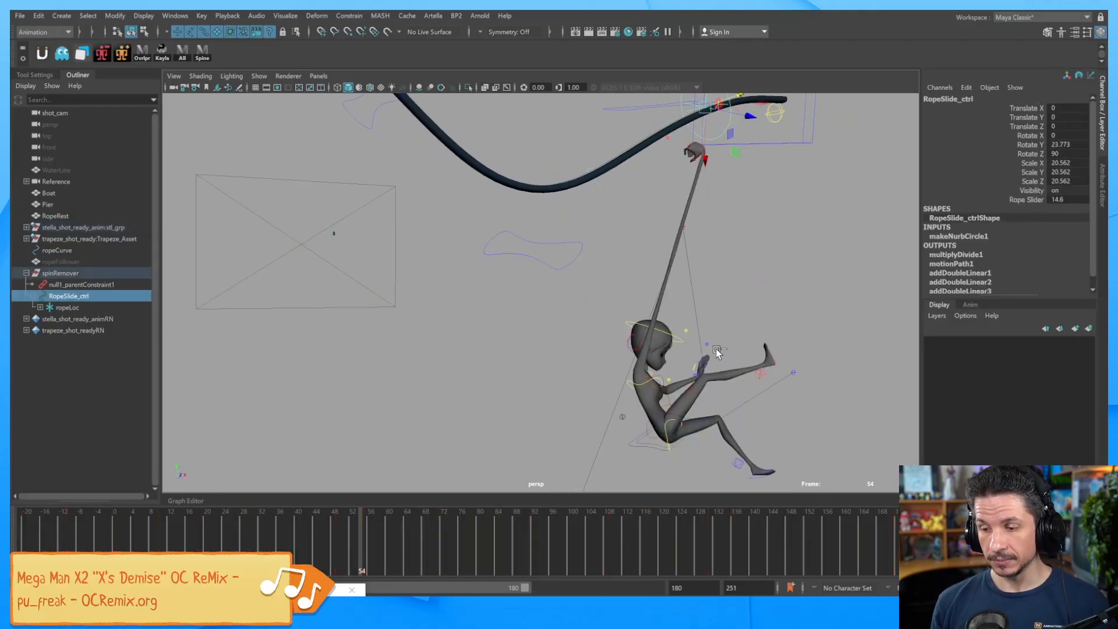
key(ctrl+z)
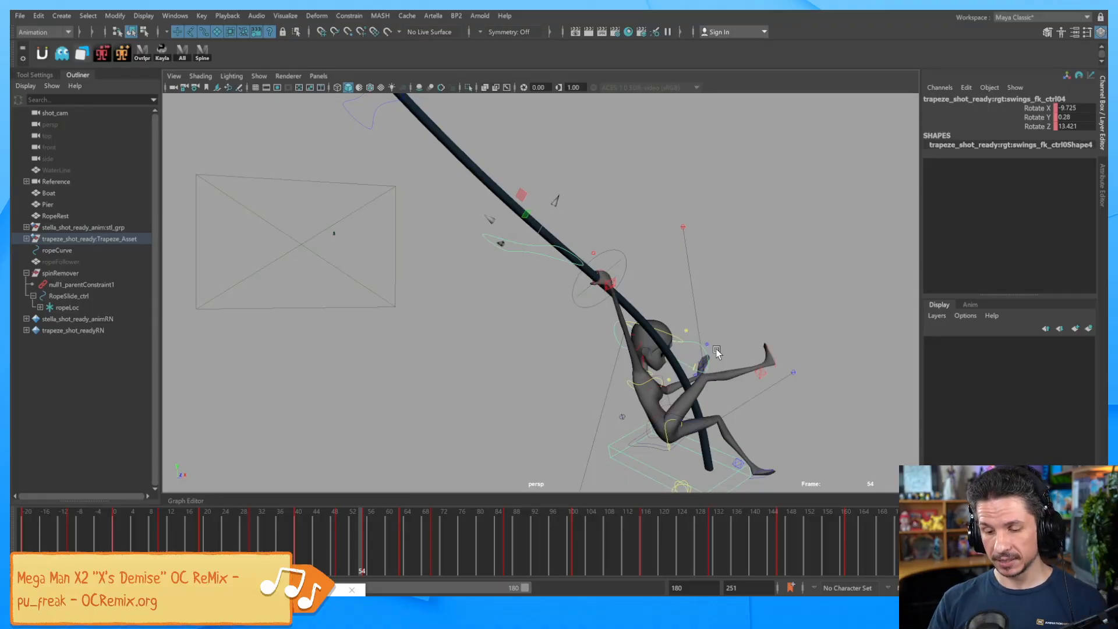
drag(239, 530, 22, 530)
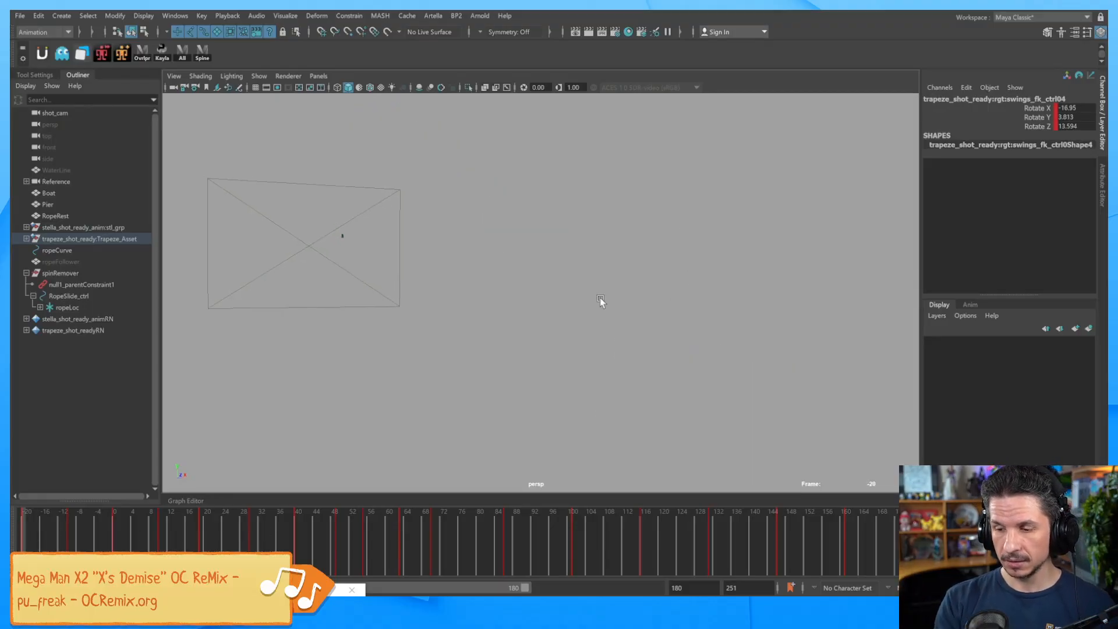
Orbit around the character, boat and pier, cancel an accidental New Scene, and return to the File menu.
alt+drag(580, 354, 666, 369)
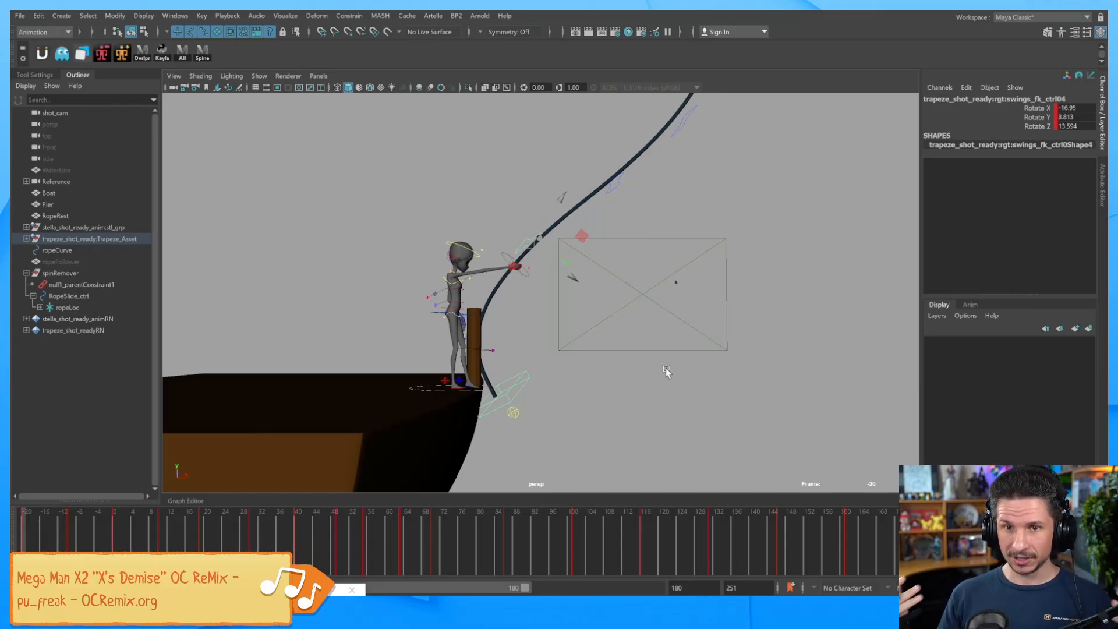
alt+drag(605, 331, 568, 341)
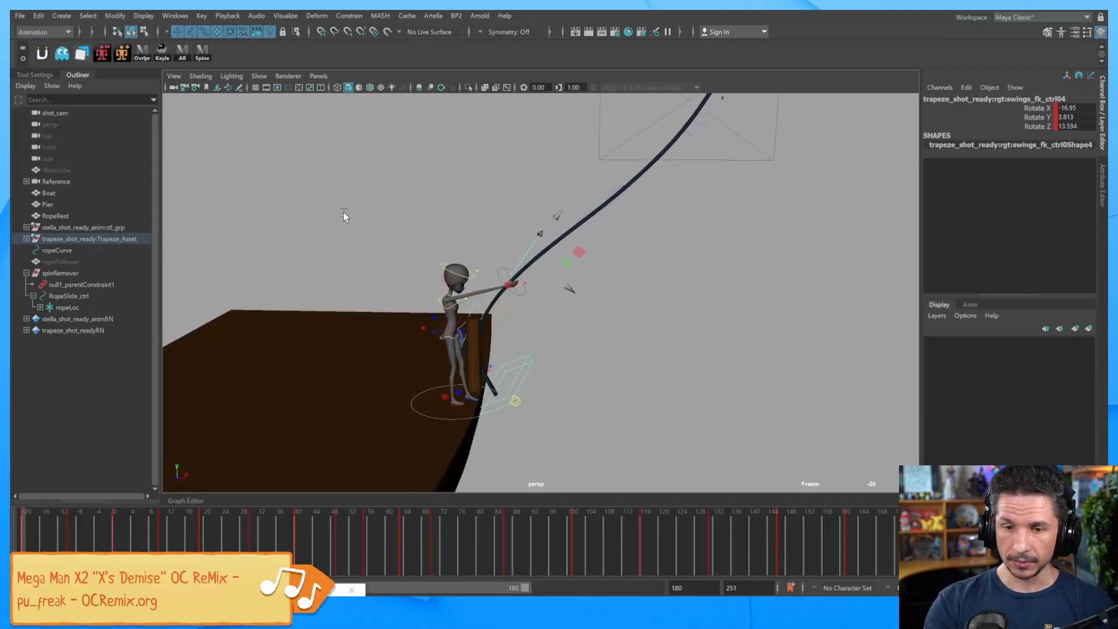
click(26, 14)
click(29, 36)
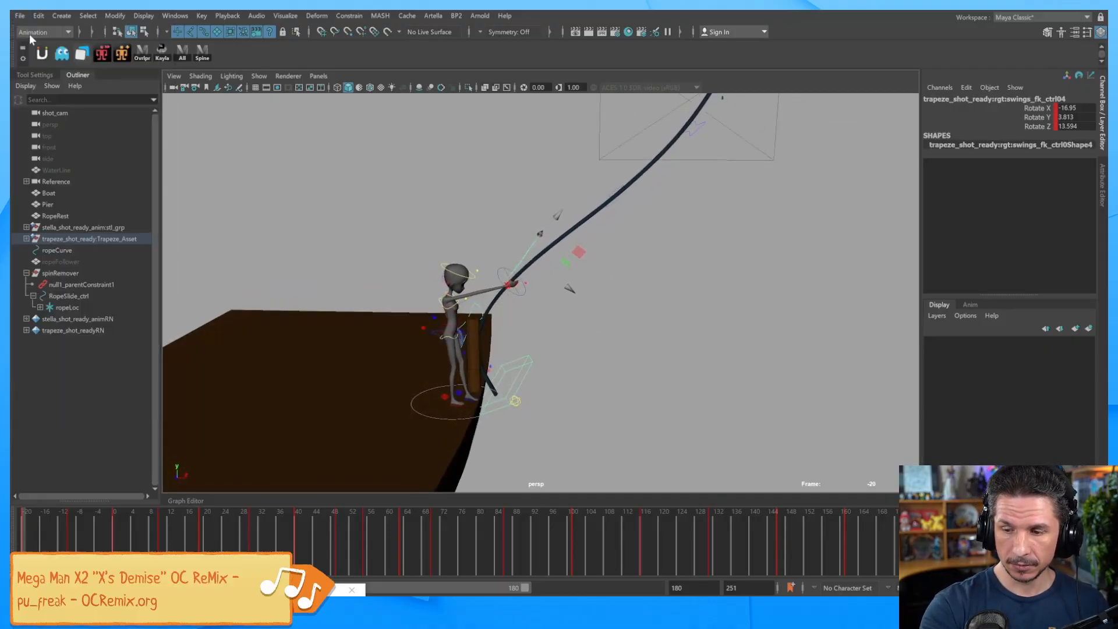
click(602, 317)
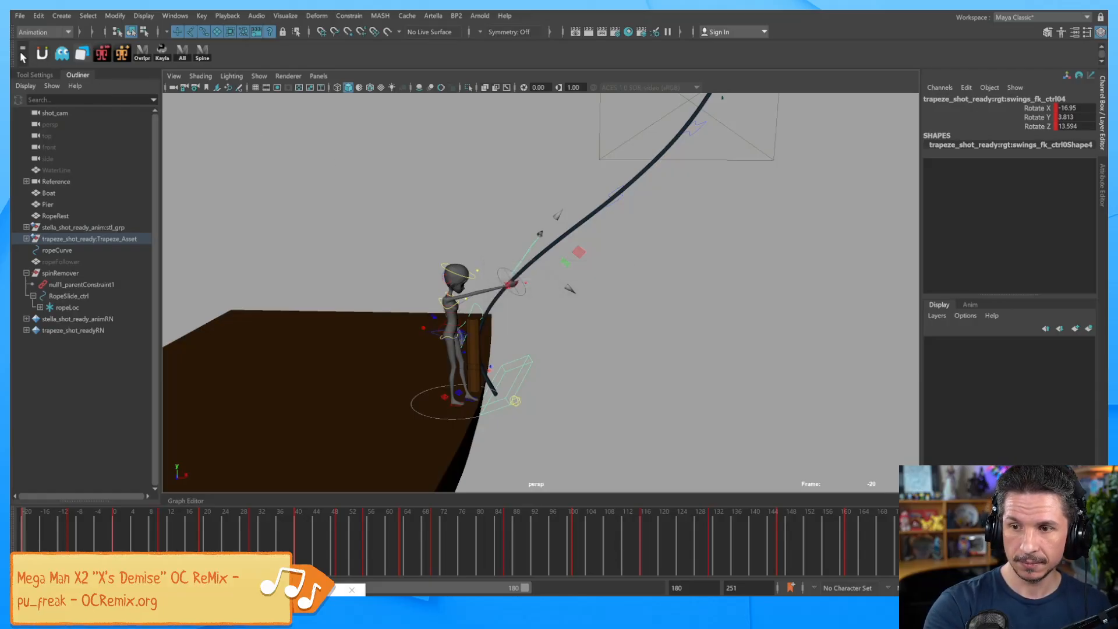
click(19, 16)
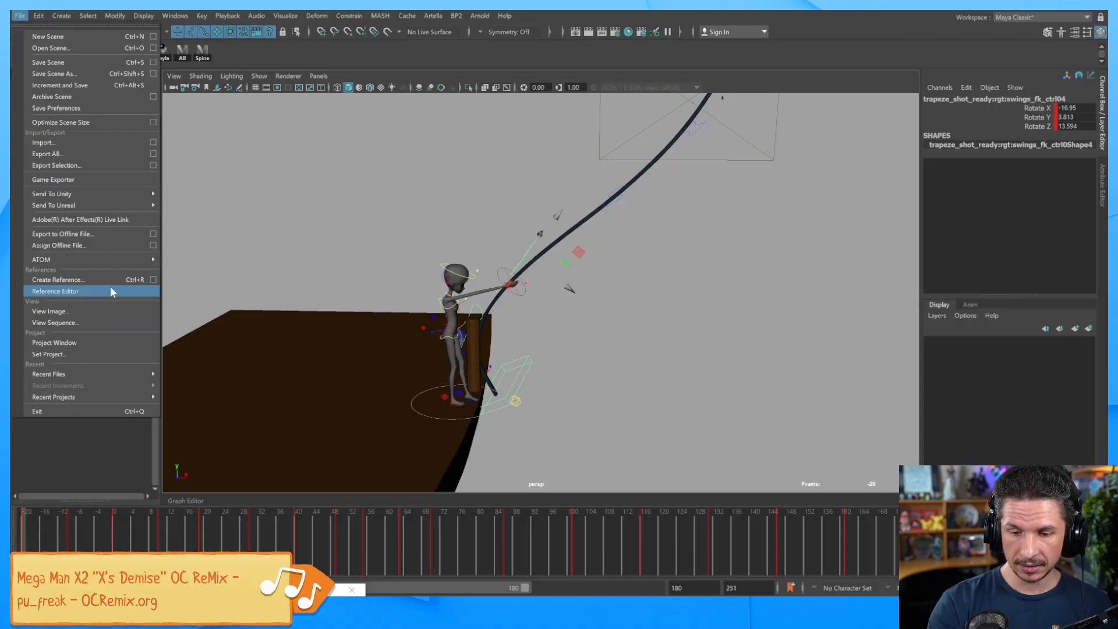
Reopen the most recent scene without saving, dismiss the Artella and error prompts, and maximize the perspective view.
mouse_move(107, 372)
click(229, 372)
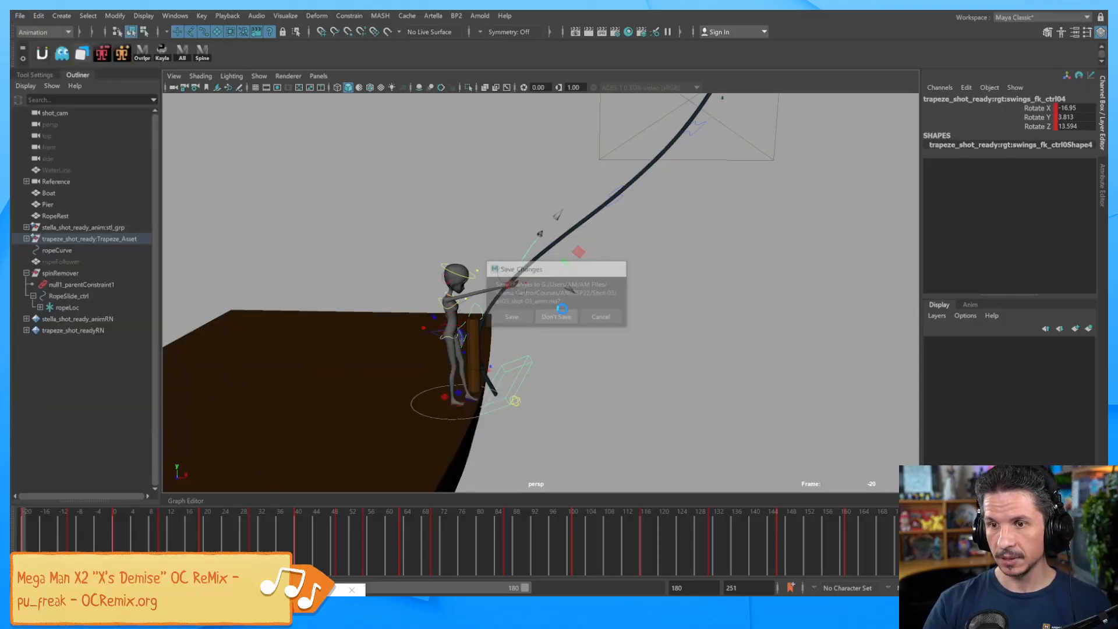
click(554, 316)
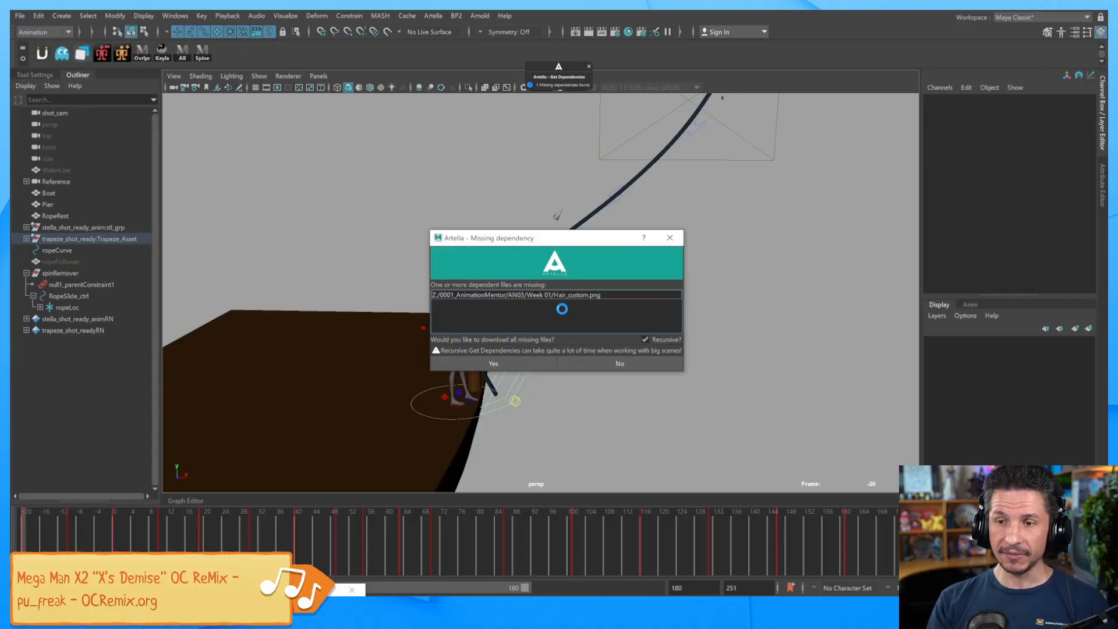
click(669, 238)
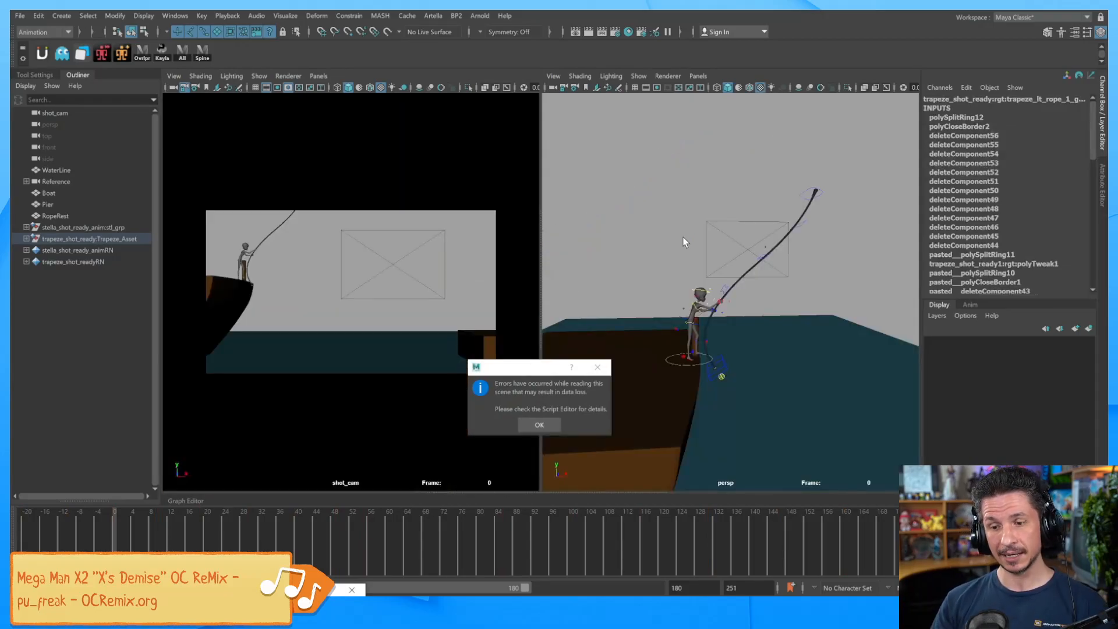
click(539, 425)
click(629, 283)
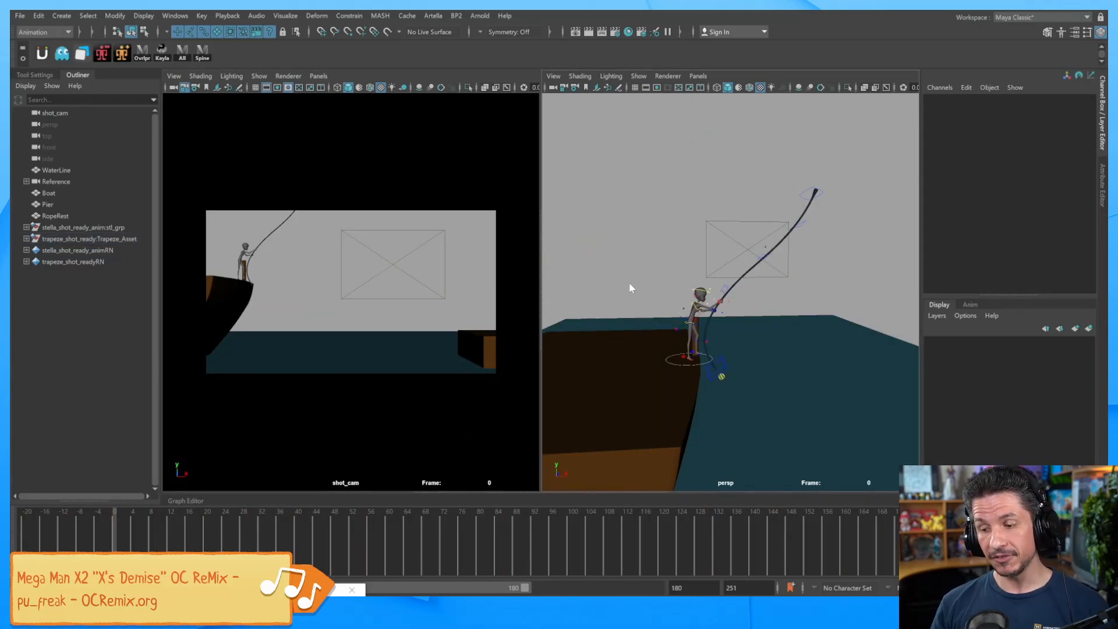
key(space)
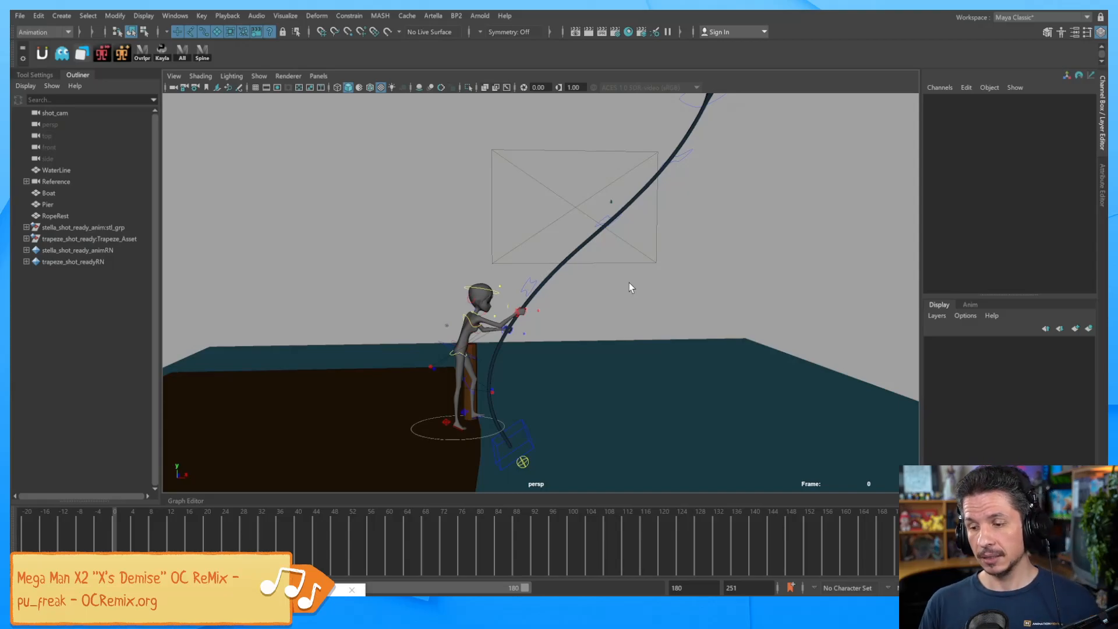
Select the rope object and switch it to edge component mode.
alt+drag(711, 317, 689, 300)
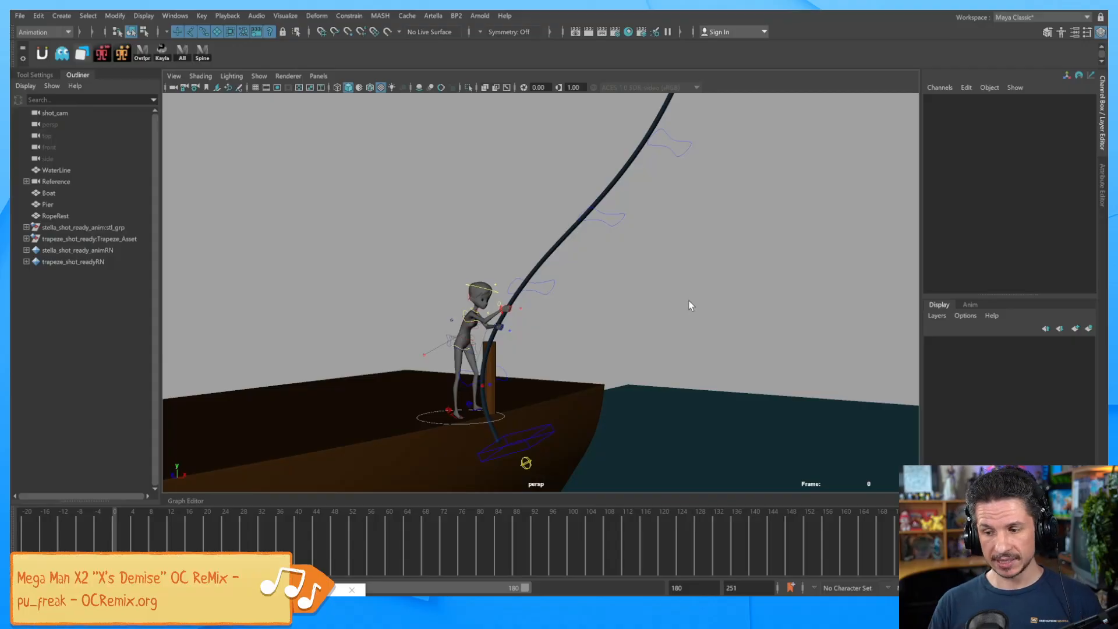
click(566, 233)
alt+drag(616, 284, 630, 319)
alt+right_drag(629, 318, 704, 362)
right_click(505, 271)
click(504, 238)
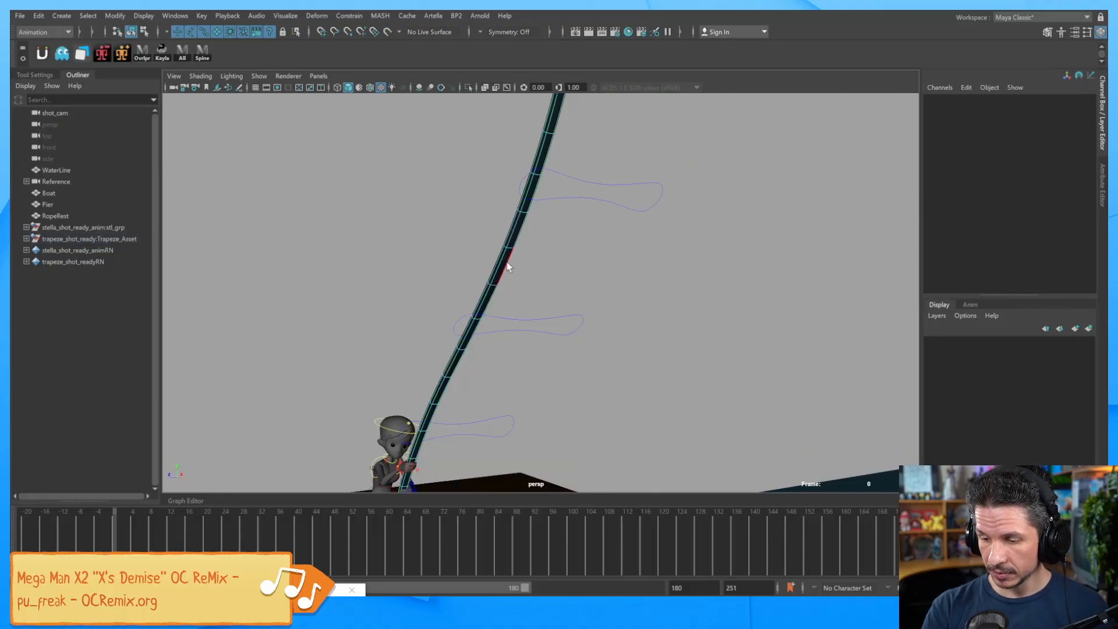
Pick an edge loop running along the rope's length, from its top to its lower end.
alt+drag(563, 156, 572, 182)
alt+drag(557, 281, 654, 271)
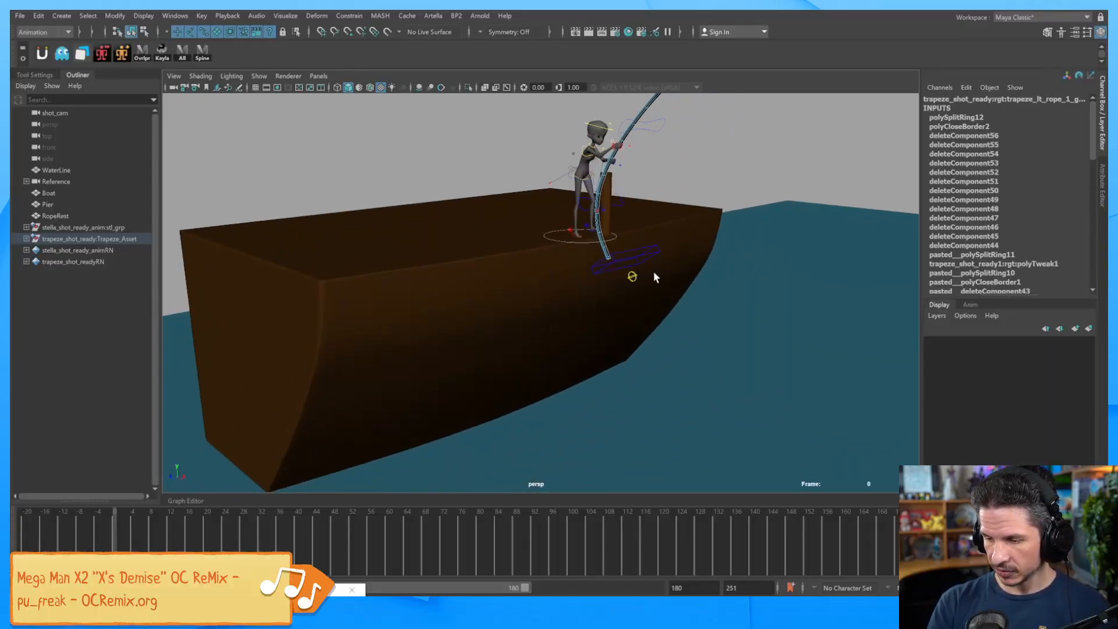
alt+right_drag(654, 271, 962, 320)
alt+middle_drag(721, 323, 584, 375)
alt+right_drag(585, 374, 775, 355)
ctrl+drag(569, 256, 617, 218)
alt+right_drag(798, 216, 632, 274)
alt+middle_drag(632, 277, 641, 446)
alt+right_drag(641, 446, 594, 249)
alt+middle_drag(593, 249, 547, 335)
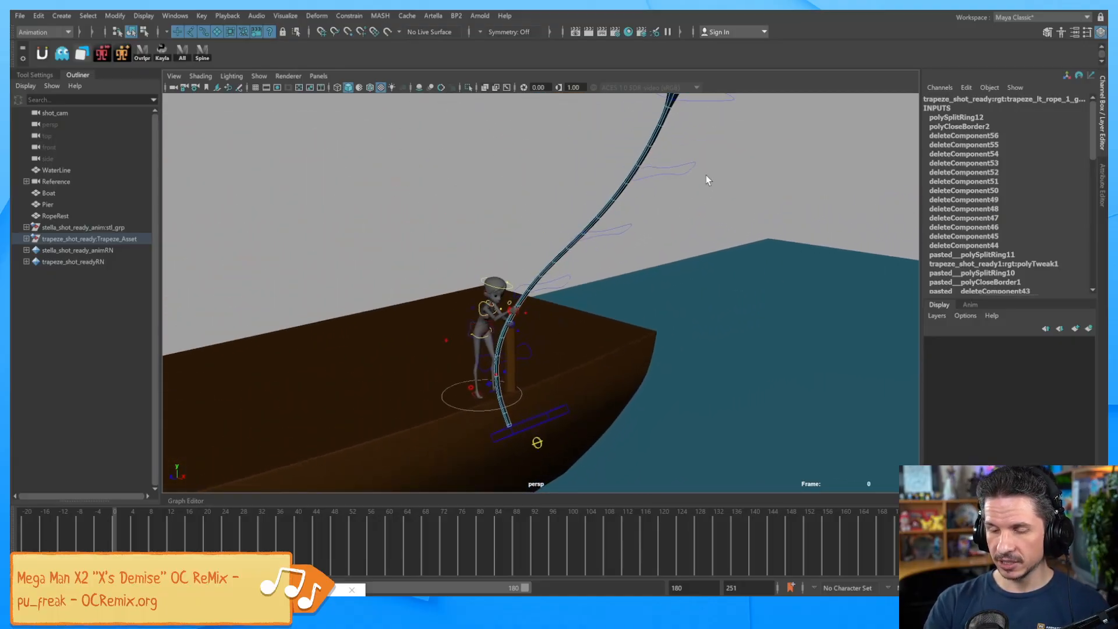
Convert the selected rope edges into a curve with Modify > Convert > Polygon Edges to Curve.
click(62, 16)
mouse_move(155, 231)
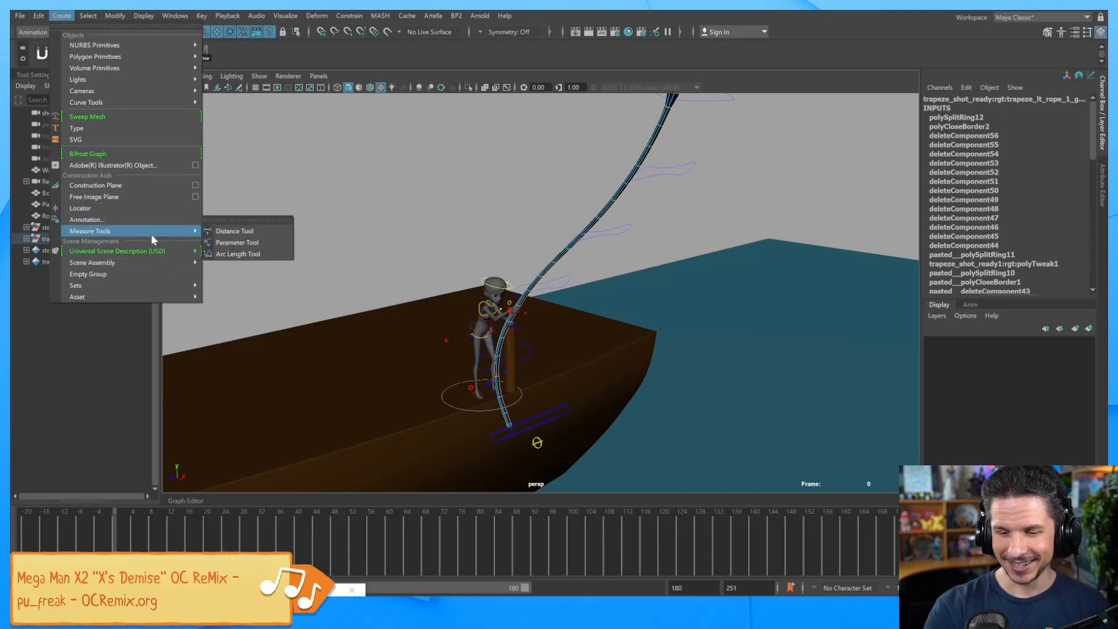
mouse_move(115, 16)
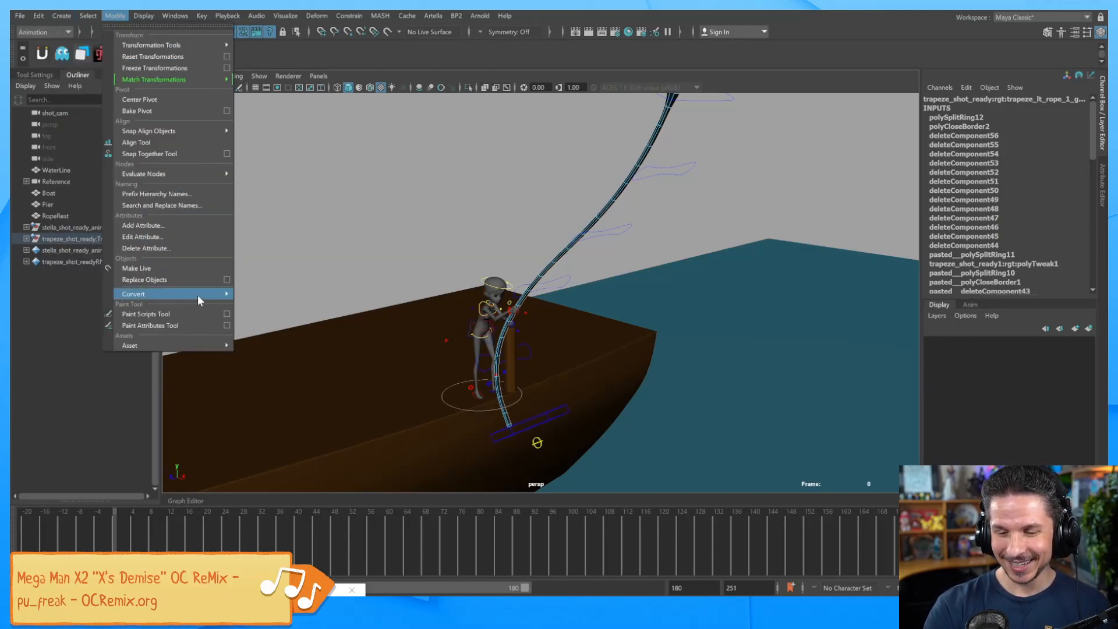
mouse_move(198, 295)
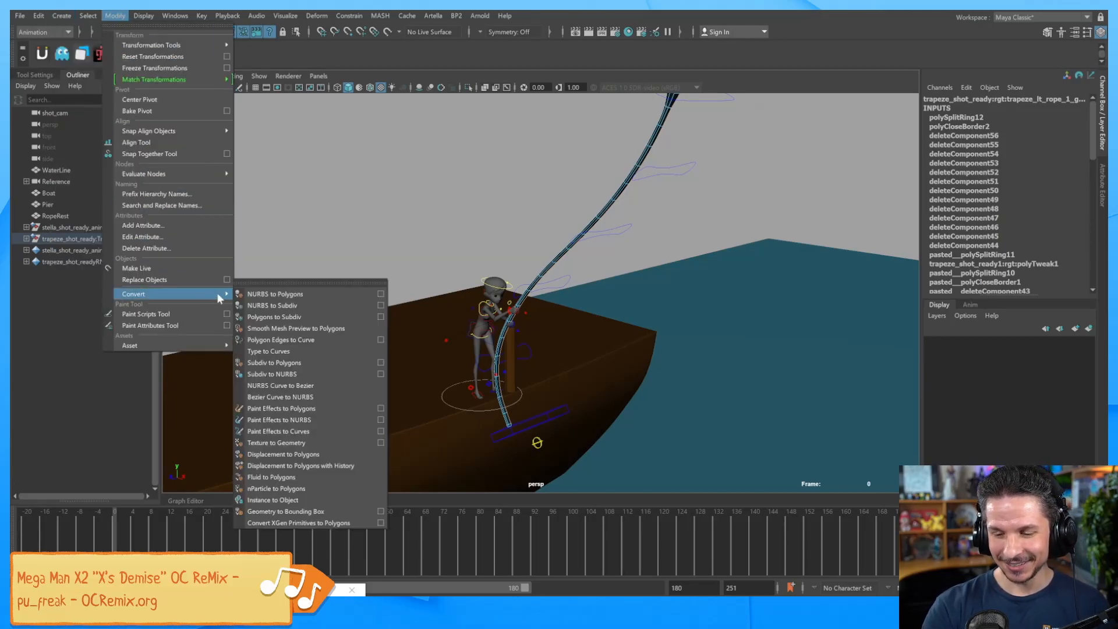
click(319, 340)
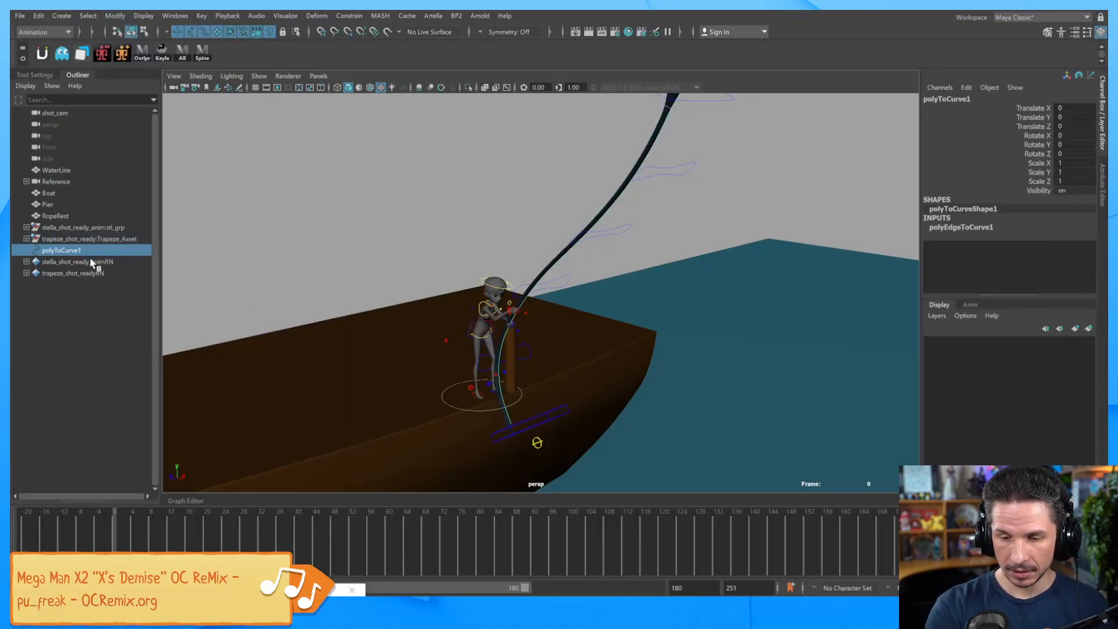
Offset polyToCurve1 off the rope to Translate X -2.278 and Translate Z 2.259.
alt+middle_drag(654, 445, 717, 317)
alt+drag(717, 317, 573, 350)
alt+right_drag(574, 350, 637, 412)
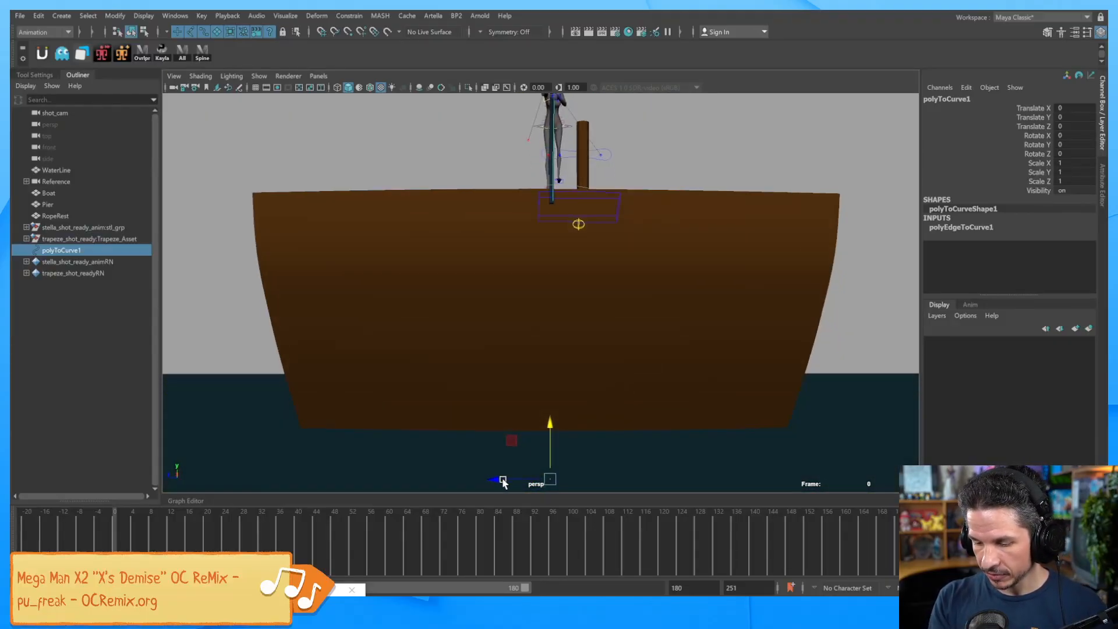
drag(503, 482, 611, 396)
drag(572, 477, 568, 481)
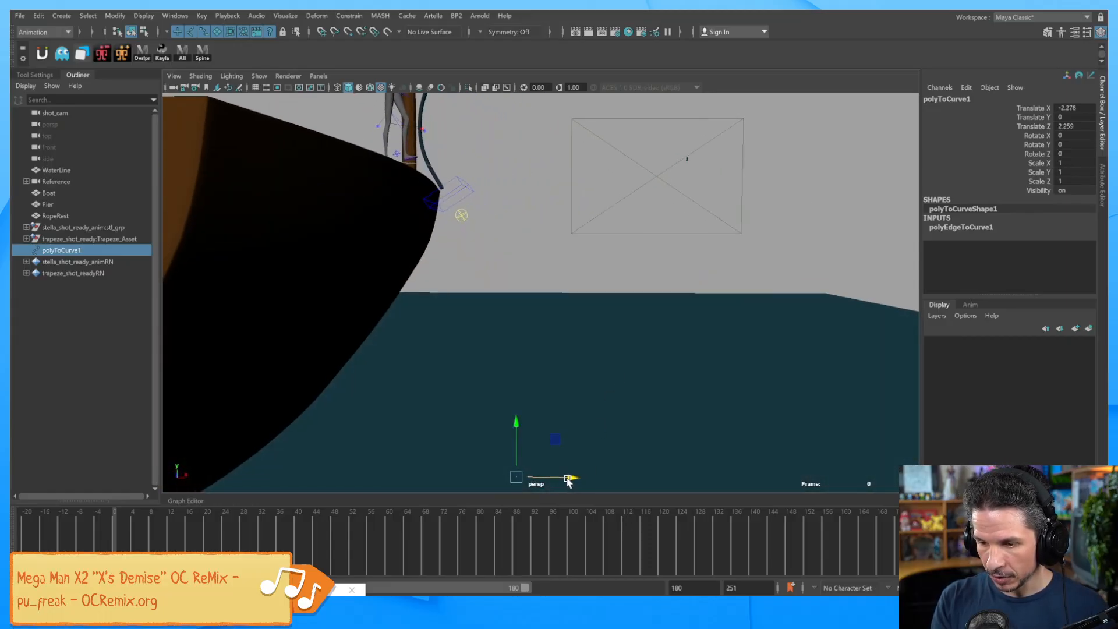
Switch the scene to wireframe and frame the whole character and rope.
key(4)
mouse_move(575, 432)
alt+mouse_down()
mouse_move(617, 400)
mouse_move(574, 384)
alt+mouse_up()
alt+middle_drag(574, 384, 542, 446)
alt+right_drag(541, 446, 757, 326)
alt+drag(598, 300, 575, 289)
alt+middle_drag(575, 289, 587, 338)
alt+drag(588, 338, 582, 342)
alt+middle_drag(582, 342, 565, 390)
alt+drag(565, 390, 709, 317)
alt+right_drag(709, 317, 559, 342)
Create a platonic solid, raise it, and scale it uniformly to 23.281.
click(65, 17)
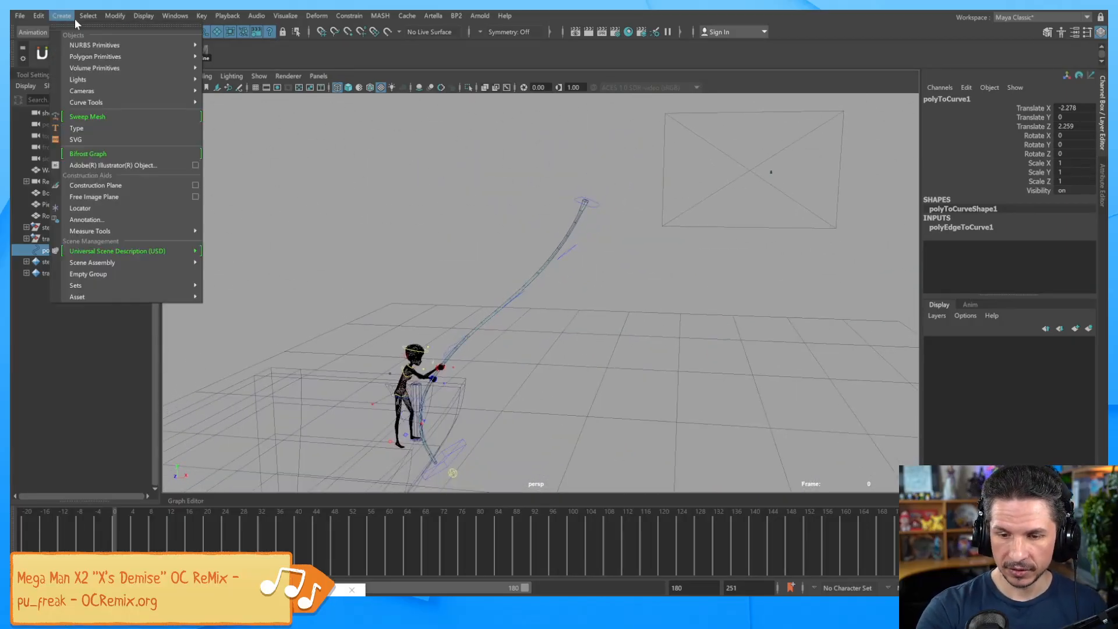
mouse_move(137, 58)
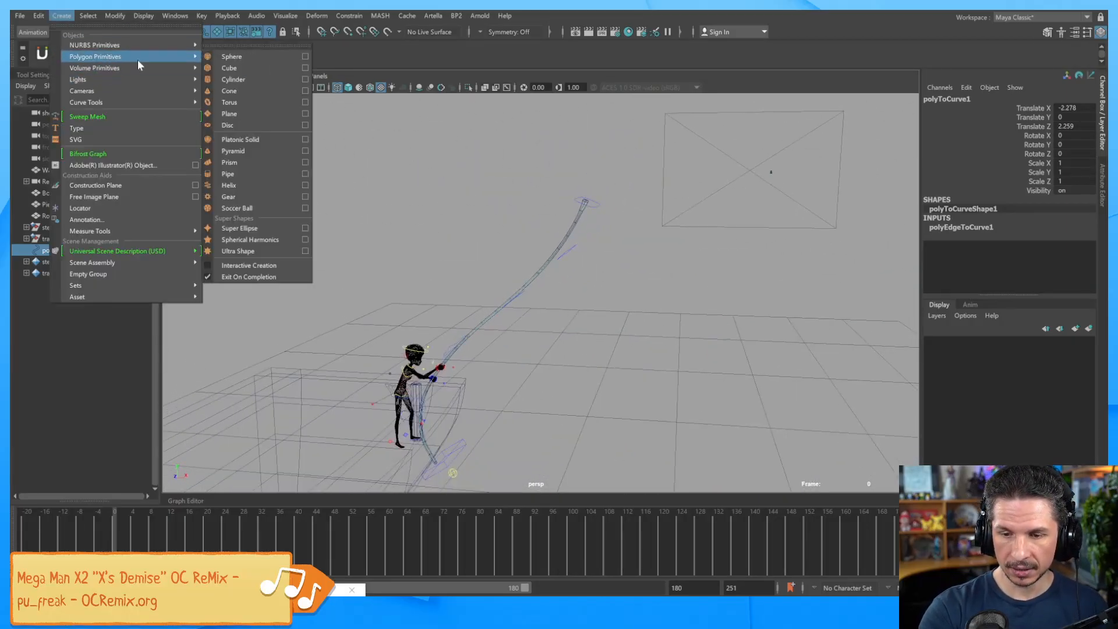
click(267, 140)
alt+drag(797, 274, 644, 348)
drag(579, 394, 608, 273)
key(r)
drag(570, 311, 586, 306)
Attach the platonic solid to polyToCurve1 with Constrain > Motion Paths > Attach to Motion Path.
alt+middle_drag(596, 281, 585, 356)
alt+right_drag(617, 355, 798, 349)
alt+middle_drag(631, 339, 623, 275)
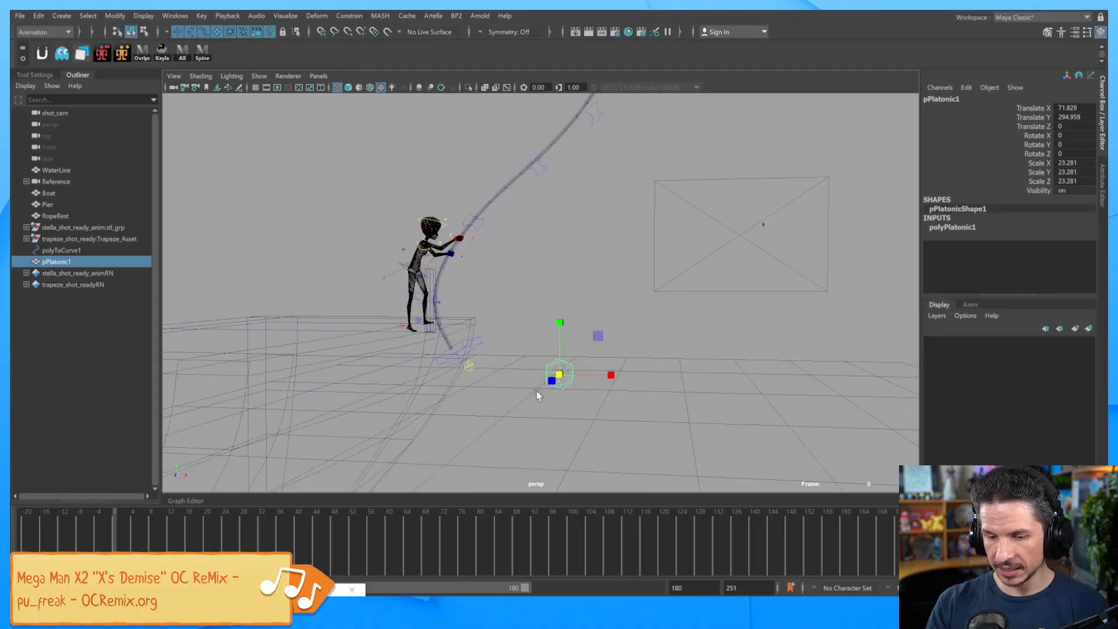
ctrl+click(80, 250)
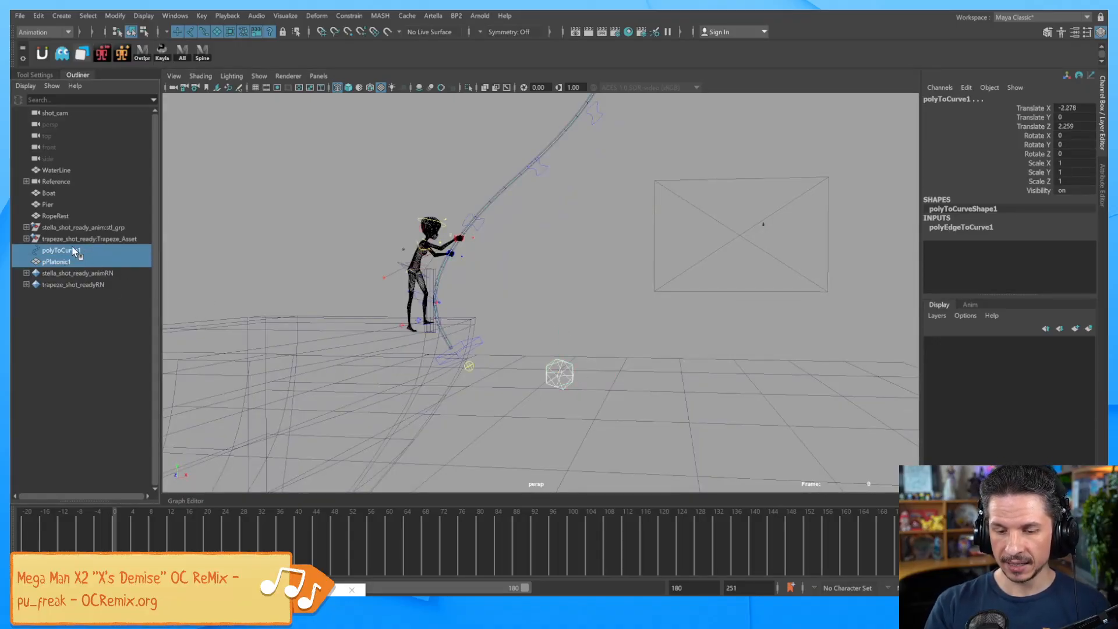
click(349, 16)
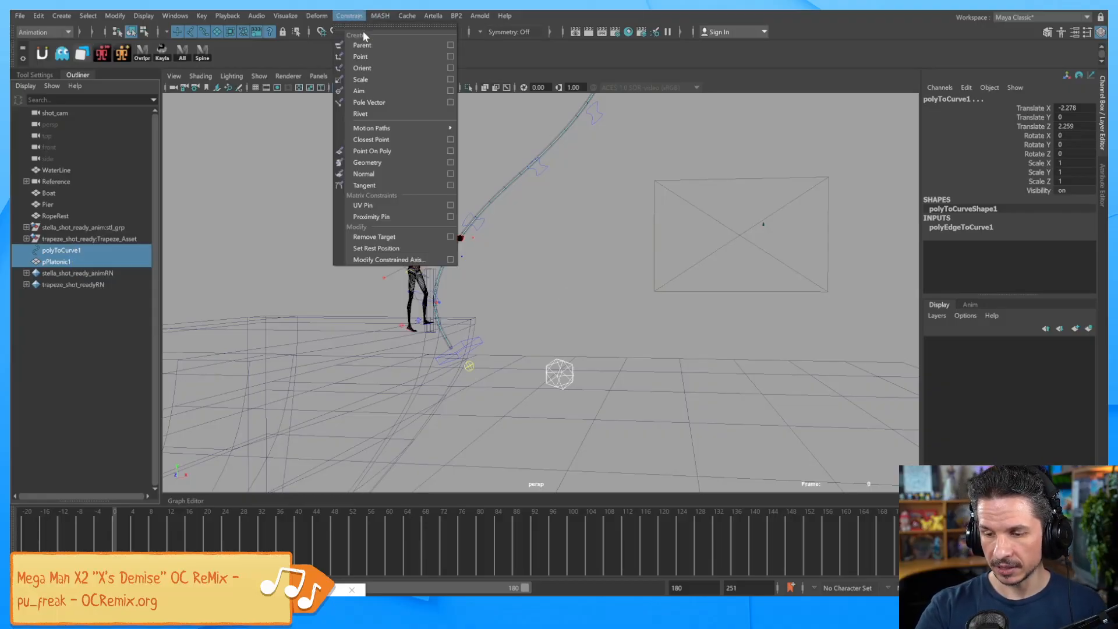
mouse_move(408, 128)
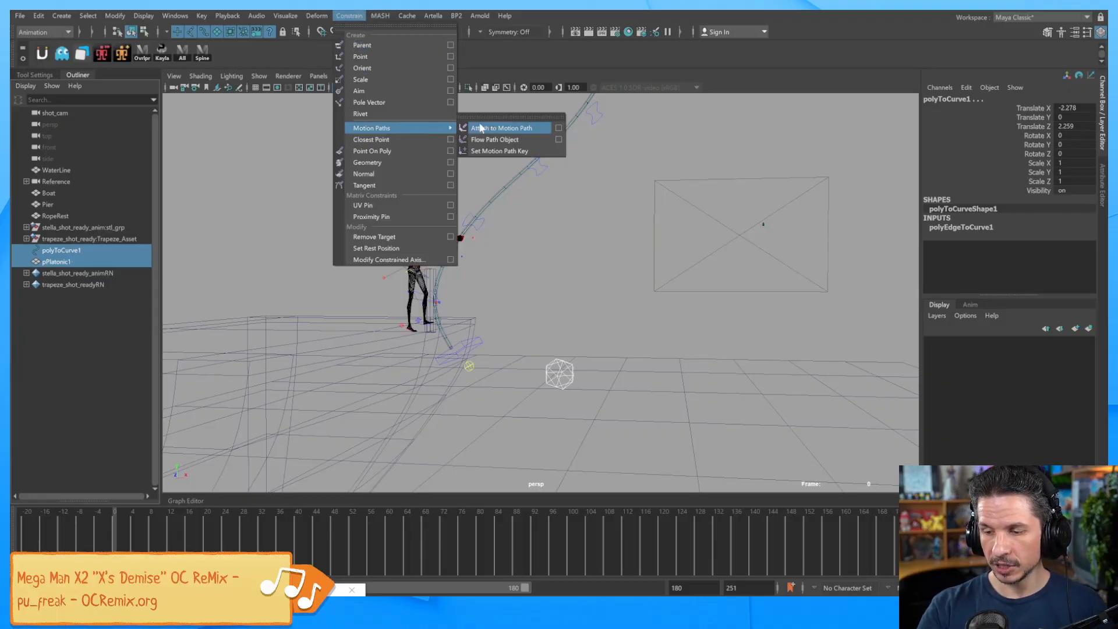
click(534, 127)
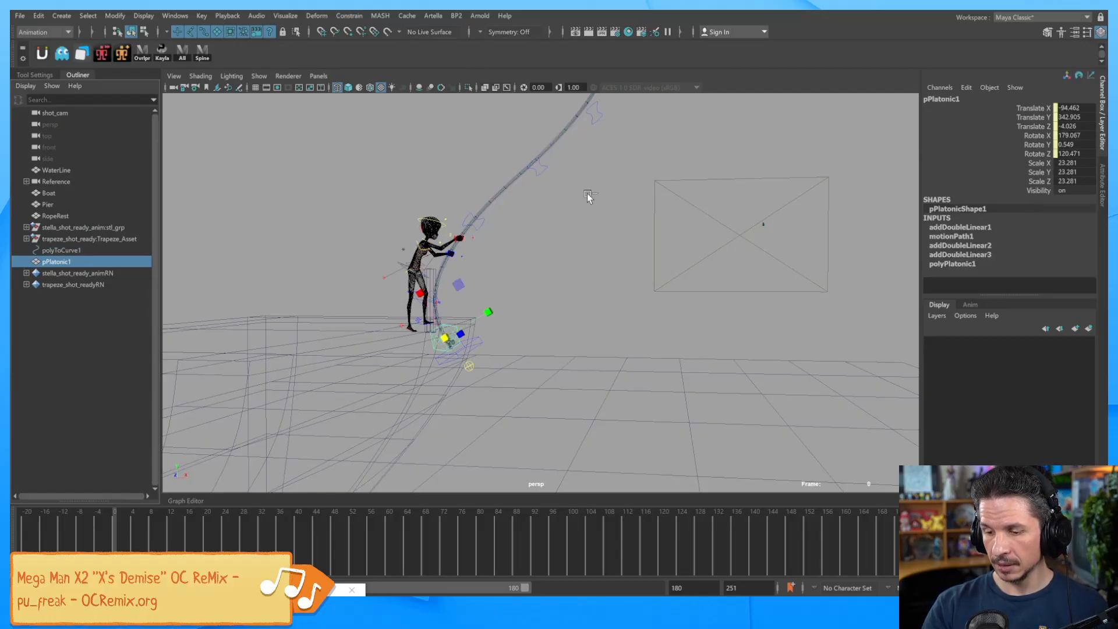
Preview the path motion at frame 14 and delete the motionPath1 U Value keys.
mouse_move(178, 548)
mouse_down()
mouse_move(244, 549)
mouse_move(178, 543)
mouse_up()
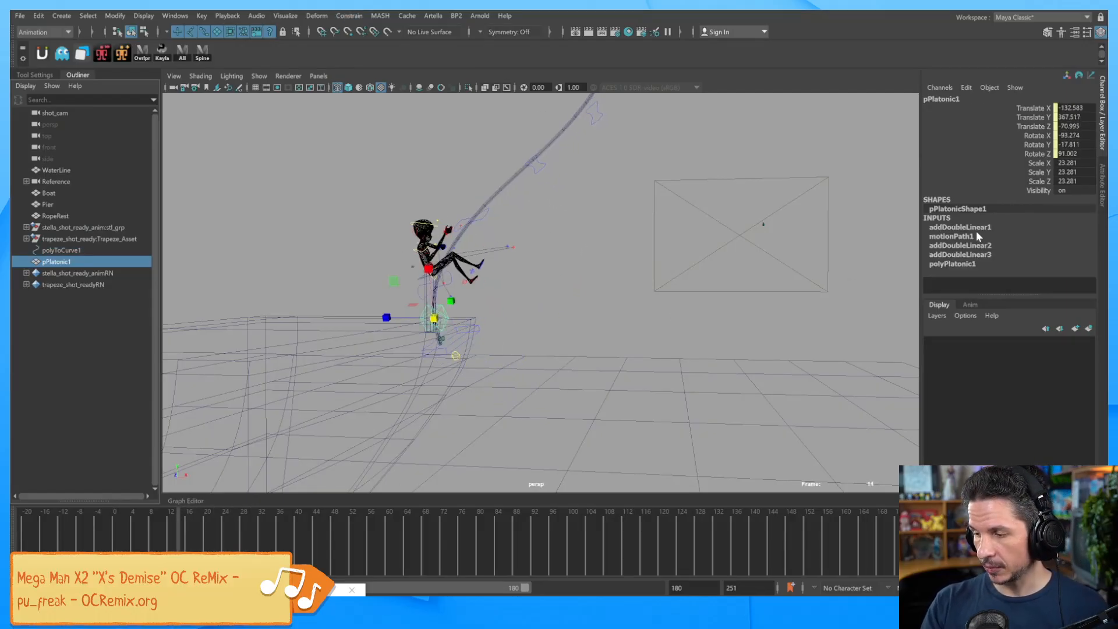
click(951, 236)
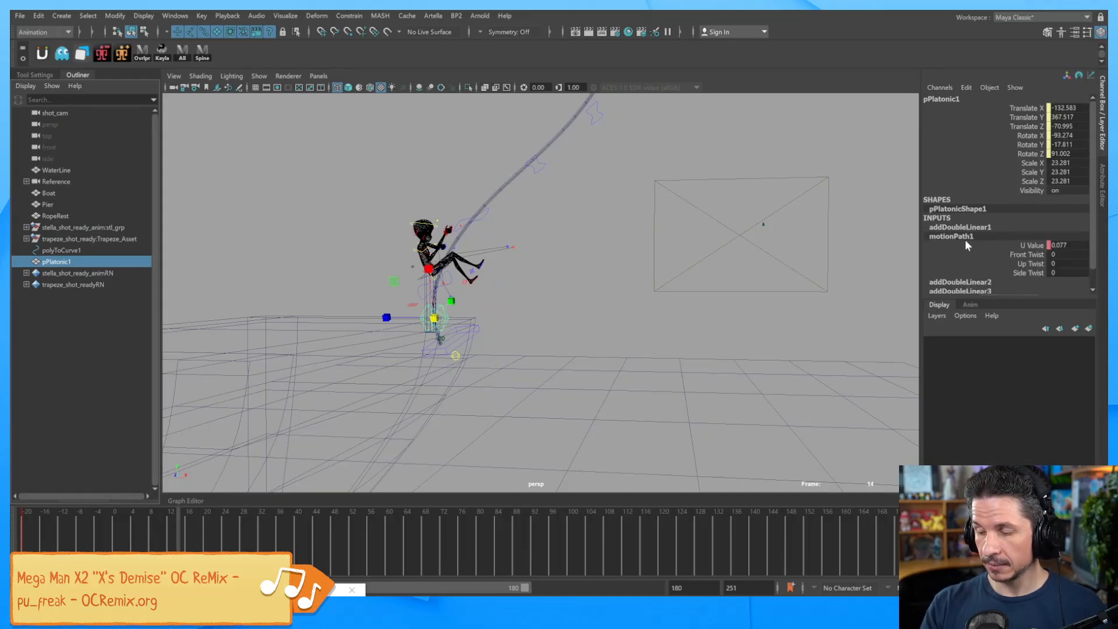
click(1033, 245)
right_click(1034, 244)
click(1037, 426)
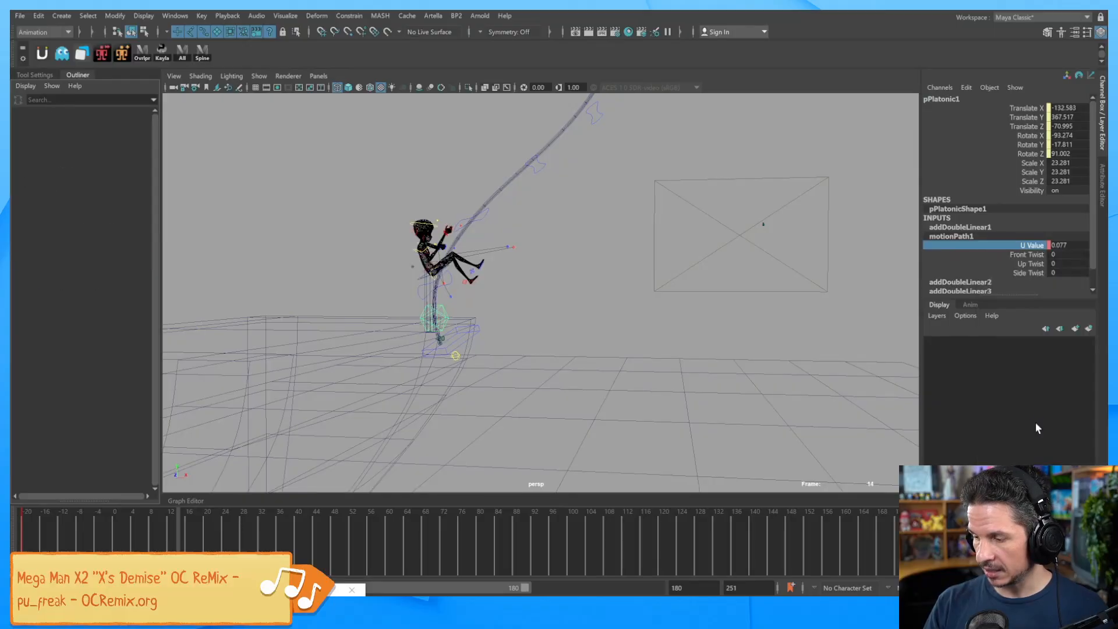
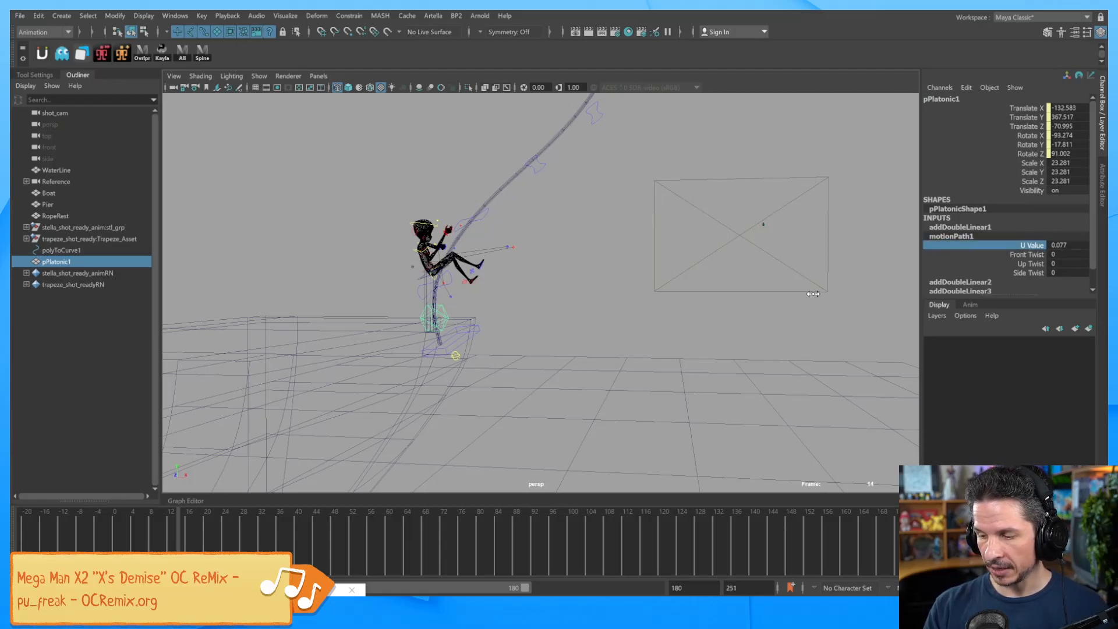
Drag motionPath1's U Value to slide pPlatonic1 along the rope to 0.317.
mouse_move(757, 324)
middle_down()
mouse_move(813, 324)
mouse_move(771, 315)
middle_up()
alt+drag(773, 317, 795, 326)
alt+drag(742, 352, 699, 369)
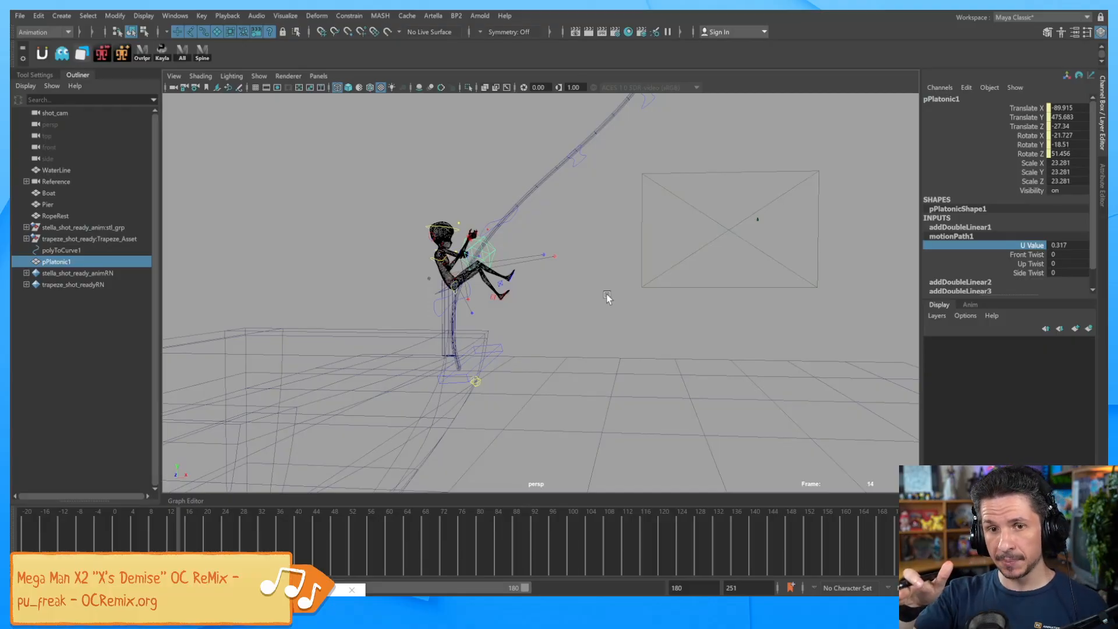
alt+drag(704, 317, 674, 322)
click(646, 303)
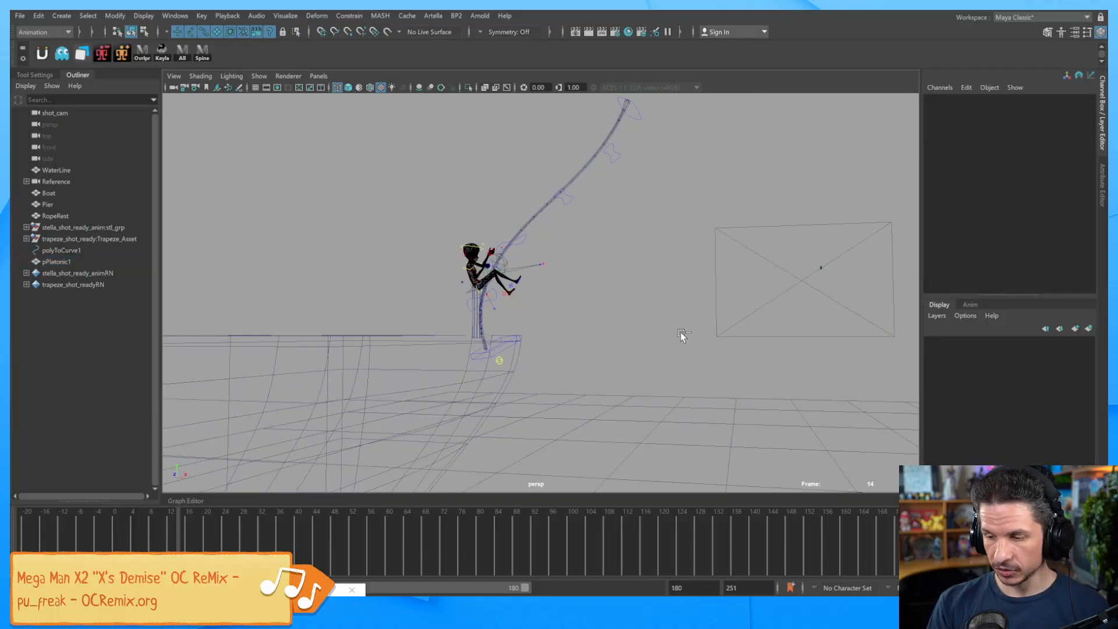
Create empty group null1 and parent-constrain it to pPlatonic1 without offset, rotating only on Y and Z.
key(ctrl+g)
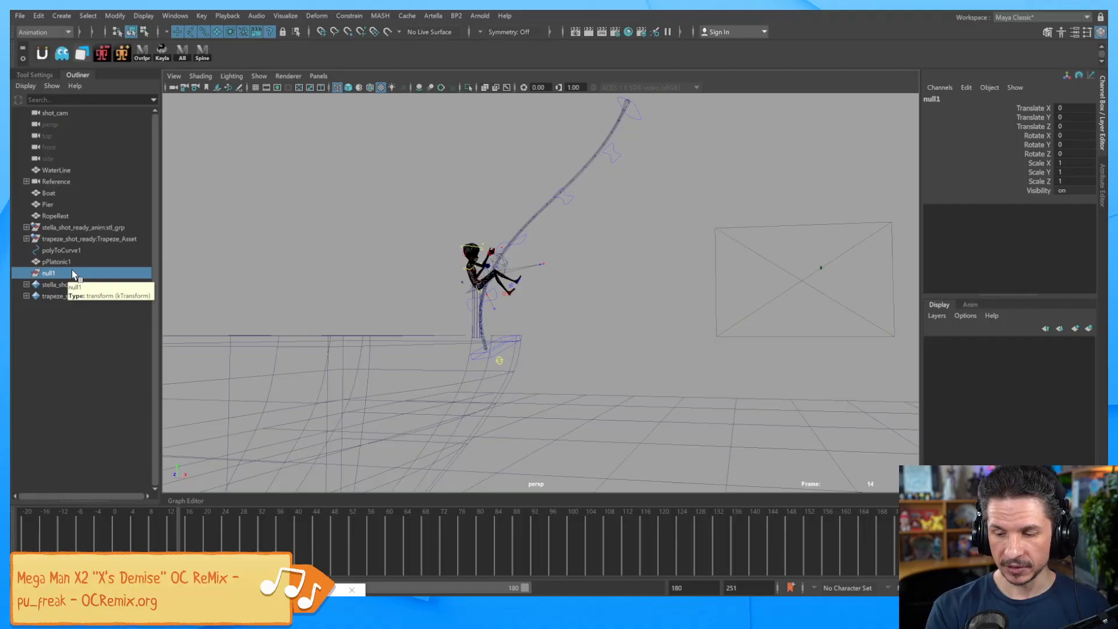
click(87, 262)
ctrl+click(87, 271)
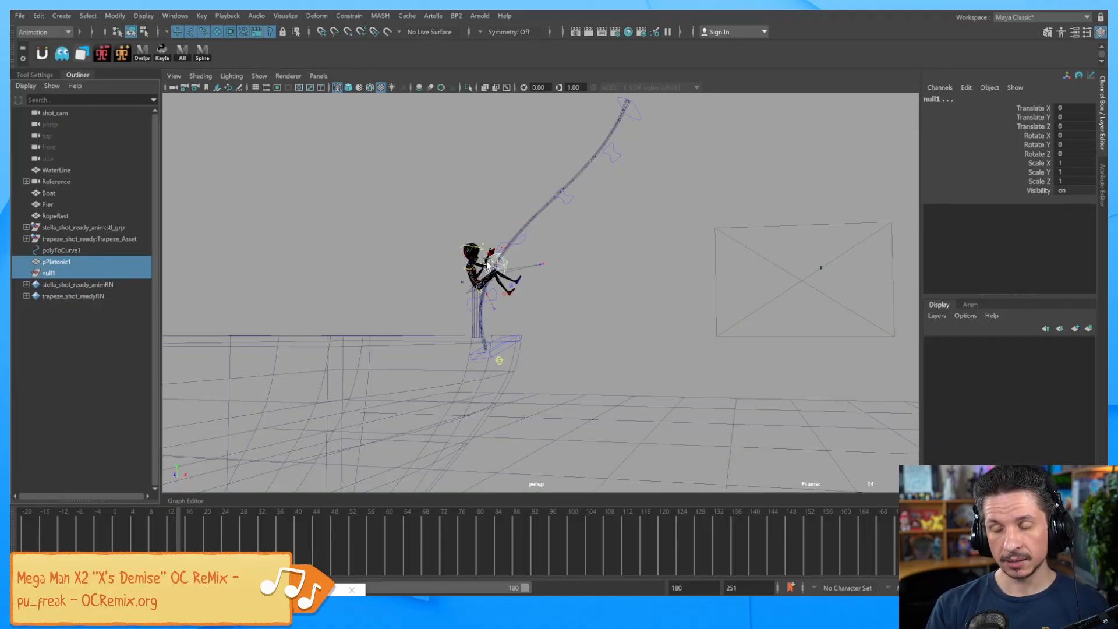
click(353, 21)
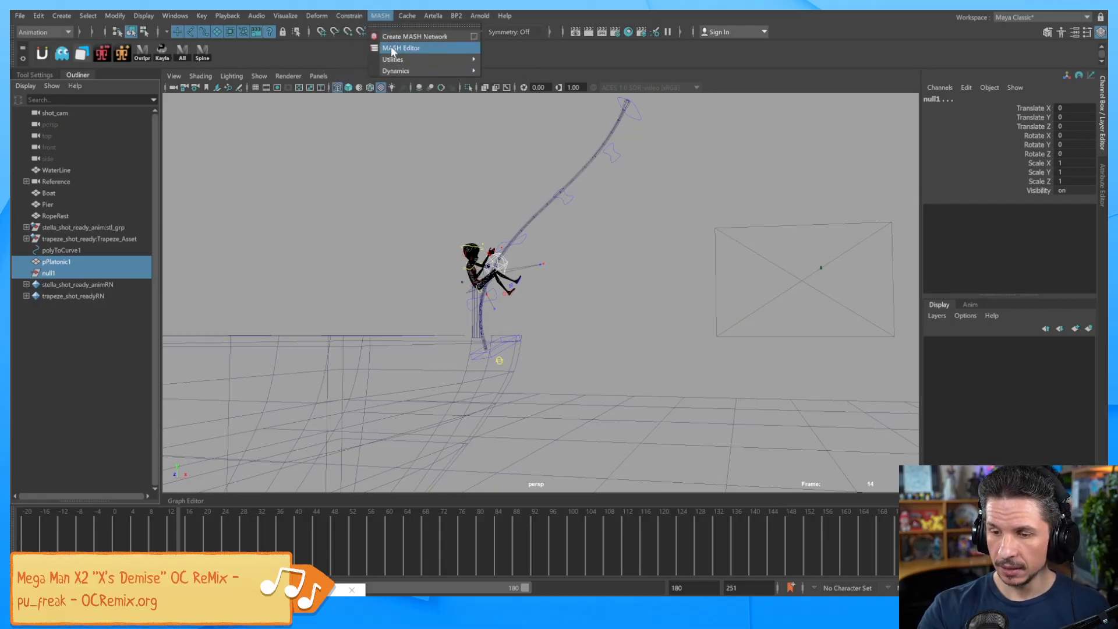
click(451, 44)
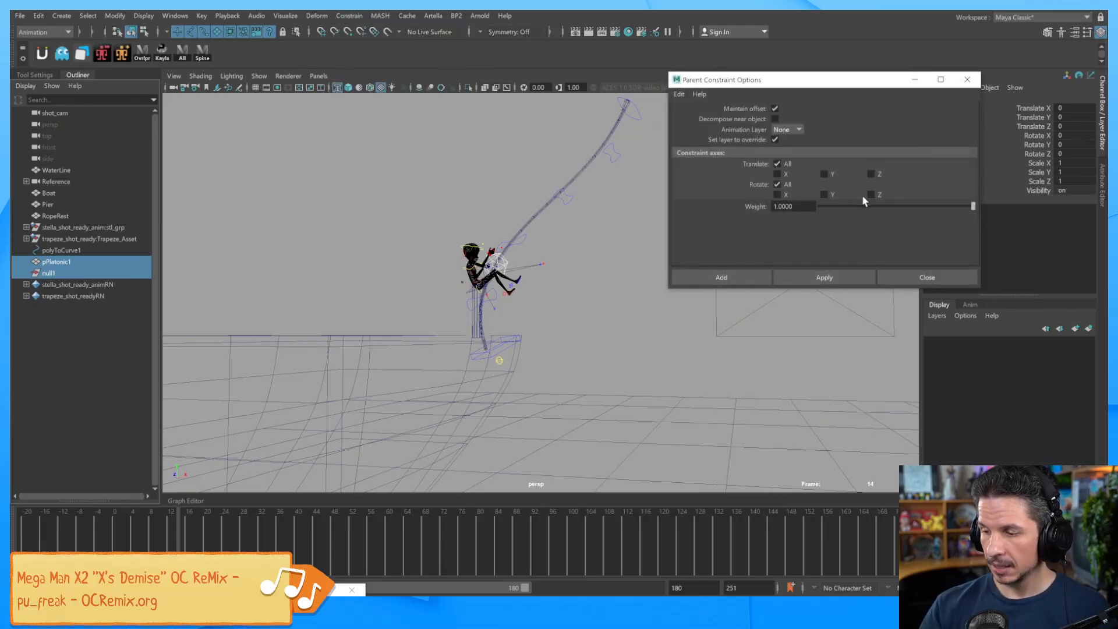
click(824, 195)
click(872, 195)
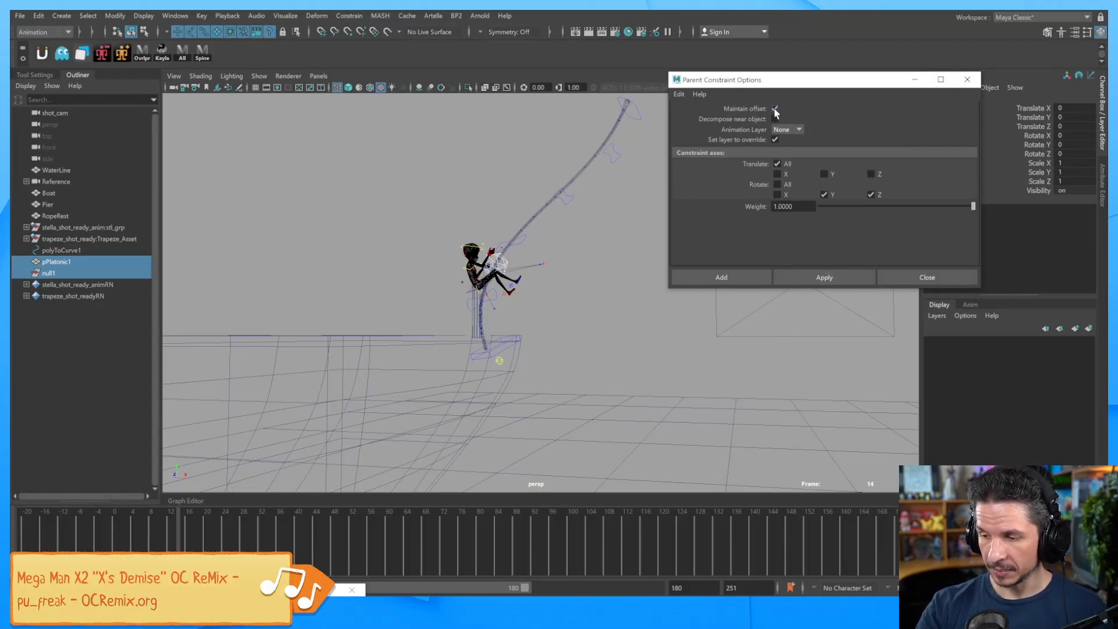
click(843, 277)
Frame the character and select null1 alone to check the constraint.
alt+middle_drag(538, 300, 552, 394)
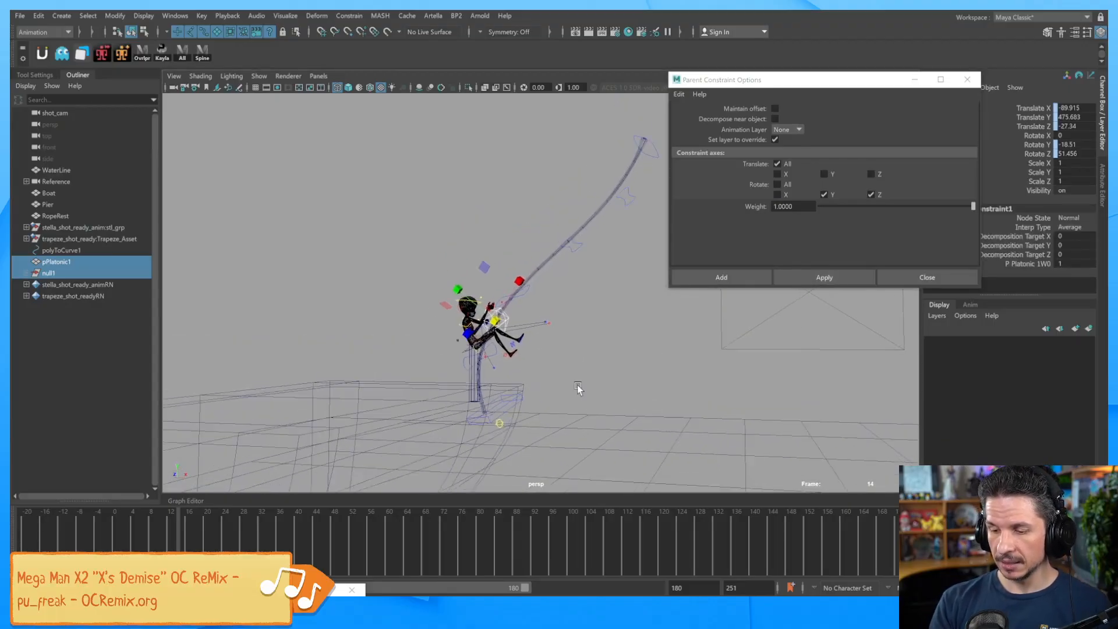
alt+right_drag(551, 394, 572, 391)
alt+drag(572, 391, 474, 364)
alt+middle_drag(475, 364, 468, 332)
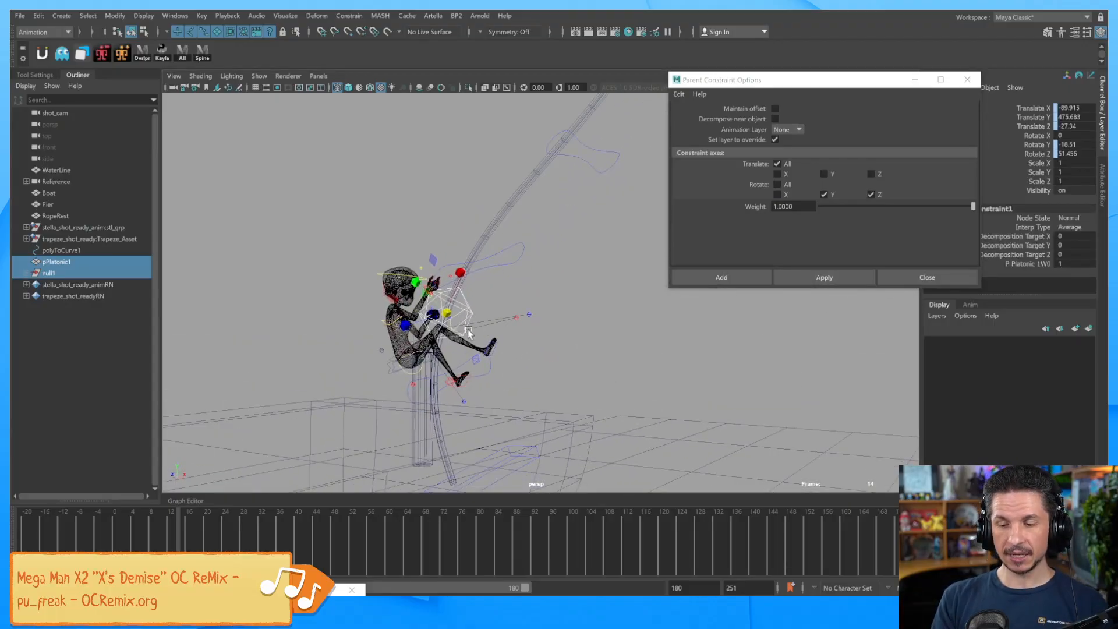
click(80, 272)
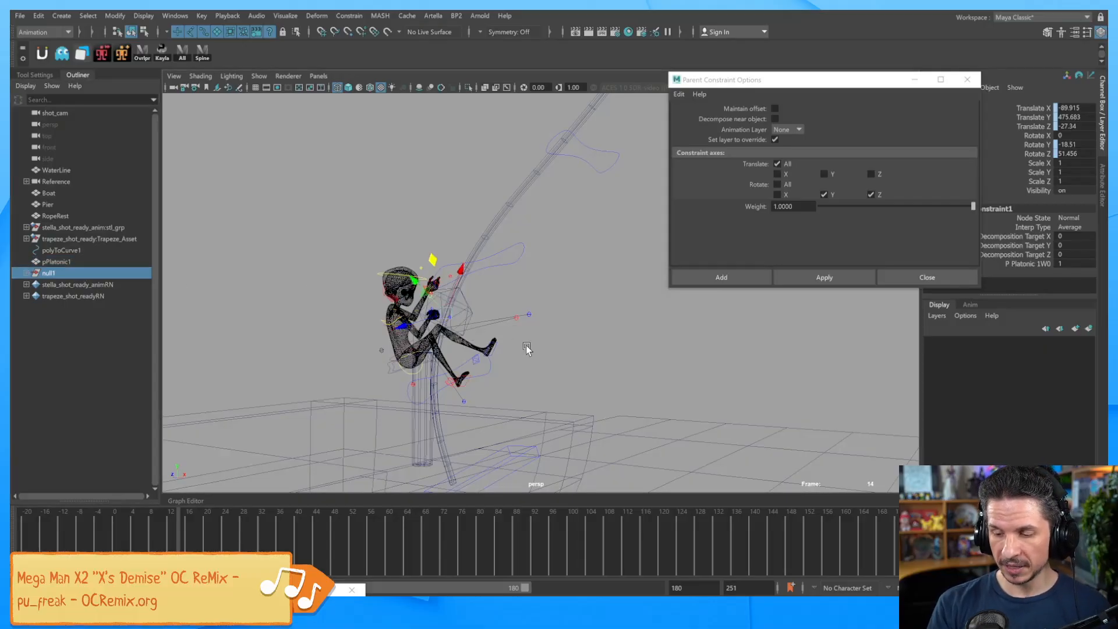
alt+drag(524, 344, 506, 338)
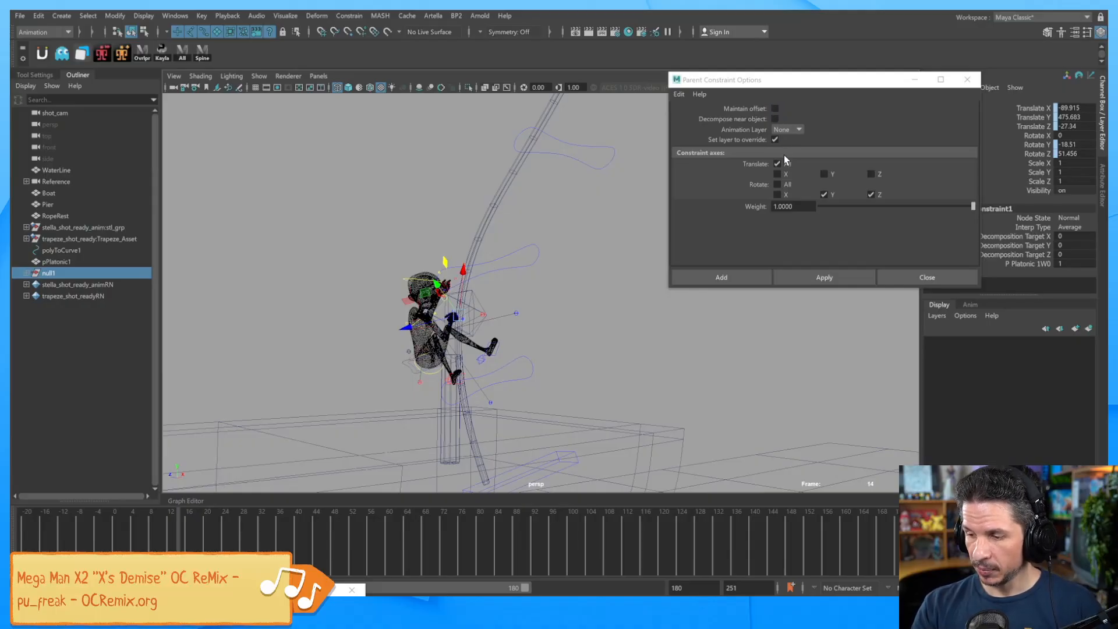
Create a NURBS circle, scale it up about 53 times, and lift it beside the character.
click(967, 79)
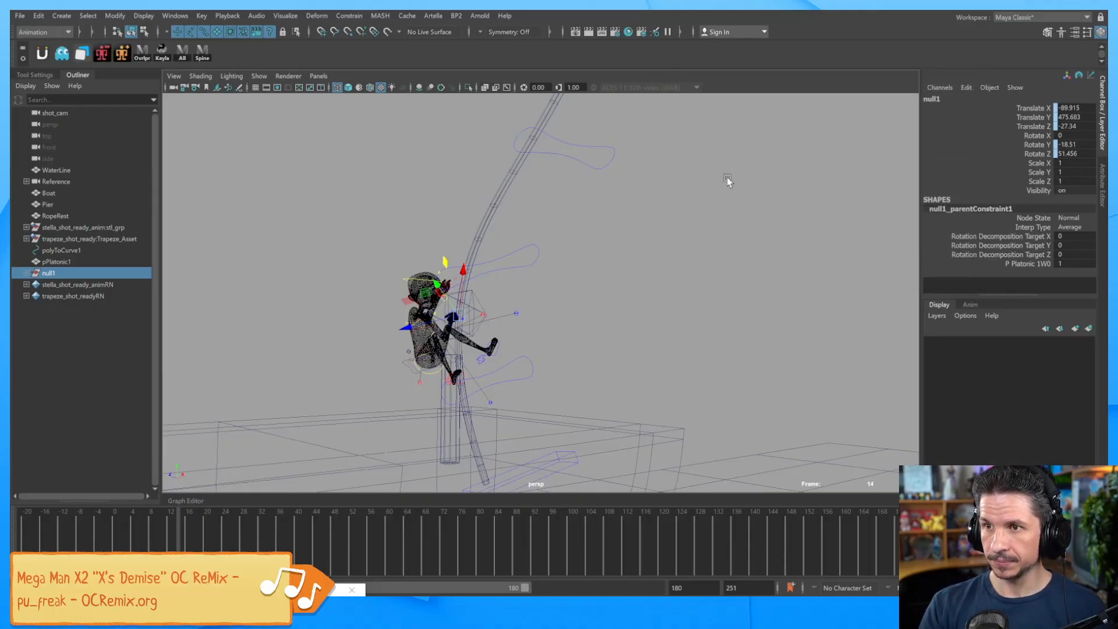
alt+drag(496, 292, 509, 313)
alt+middle_drag(509, 312, 573, 286)
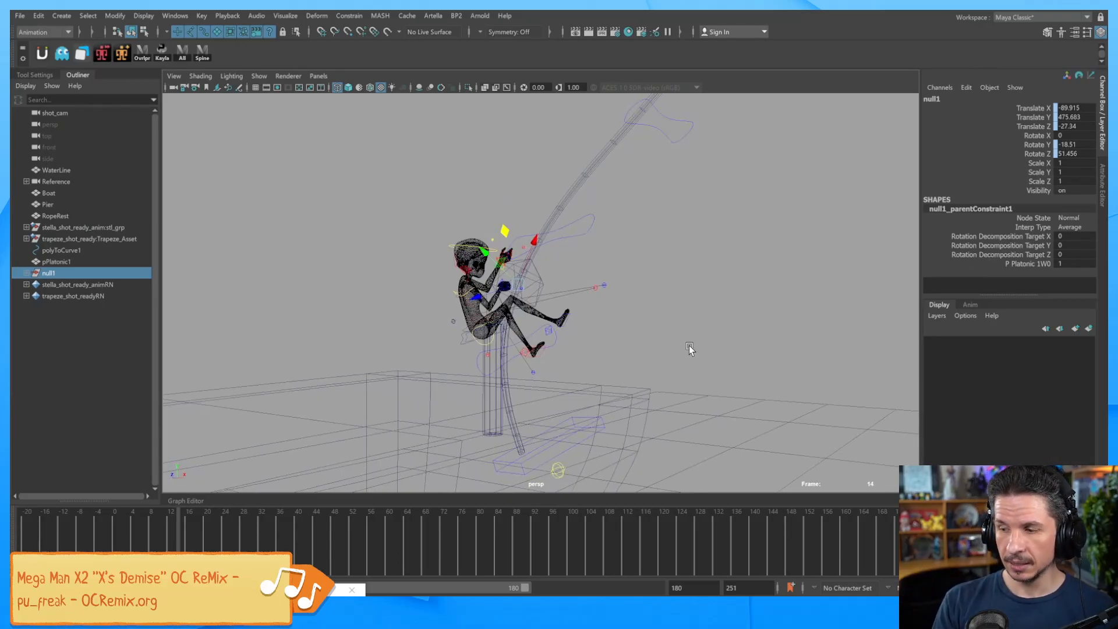
alt+right_drag(749, 322, 649, 323)
click(678, 324)
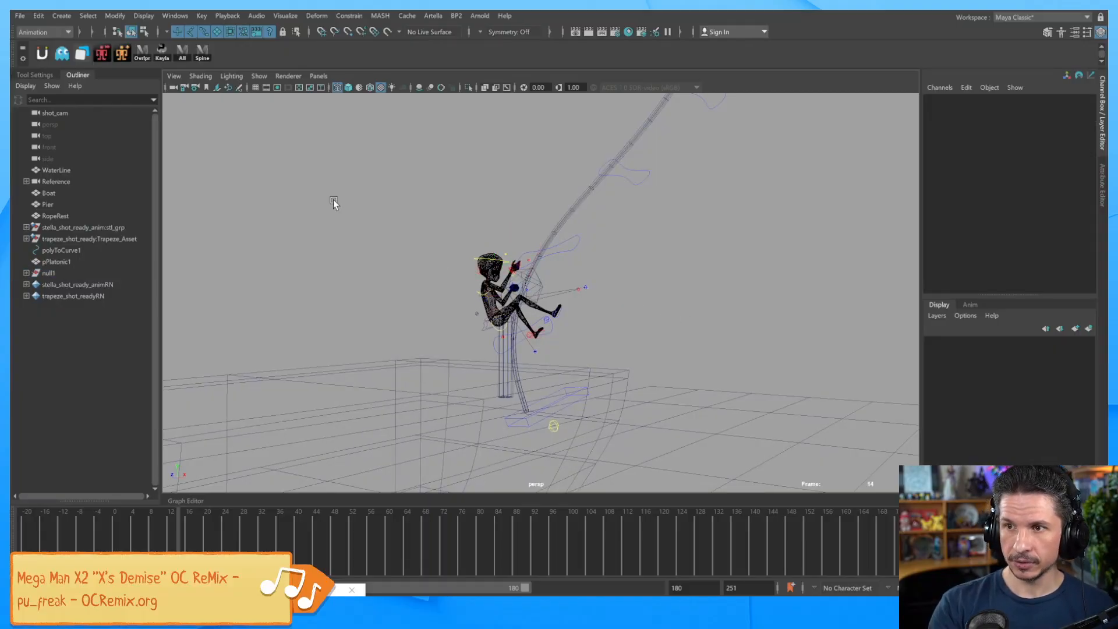
click(72, 17)
mouse_move(102, 44)
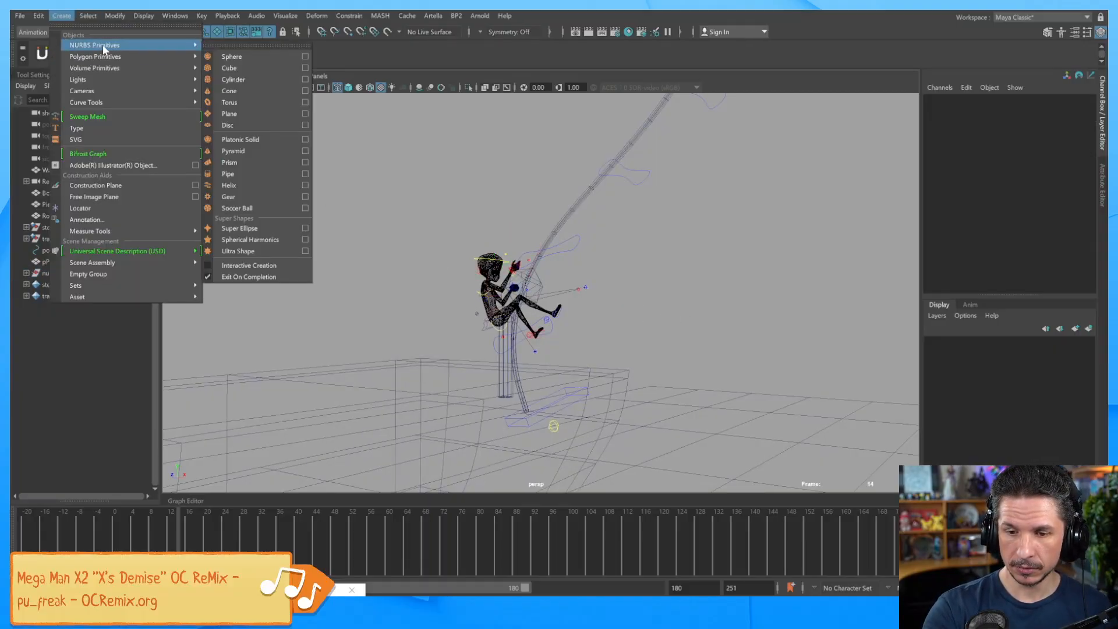
click(251, 116)
alt+right_drag(693, 349, 621, 352)
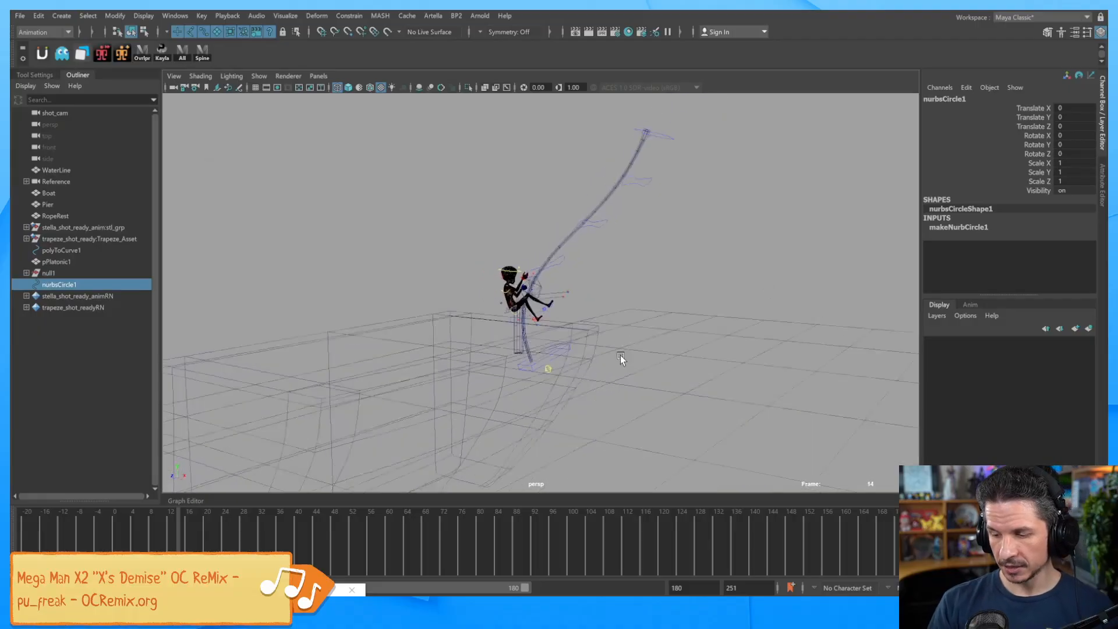
alt+drag(622, 352, 675, 352)
key(r)
drag(546, 379, 652, 362)
drag(587, 401, 646, 220)
Snap the circle onto null1's position and rotation with Match All Transforms.
alt+drag(600, 437, 605, 368)
alt+middle_drag(605, 368, 578, 319)
alt+right_drag(577, 322, 682, 344)
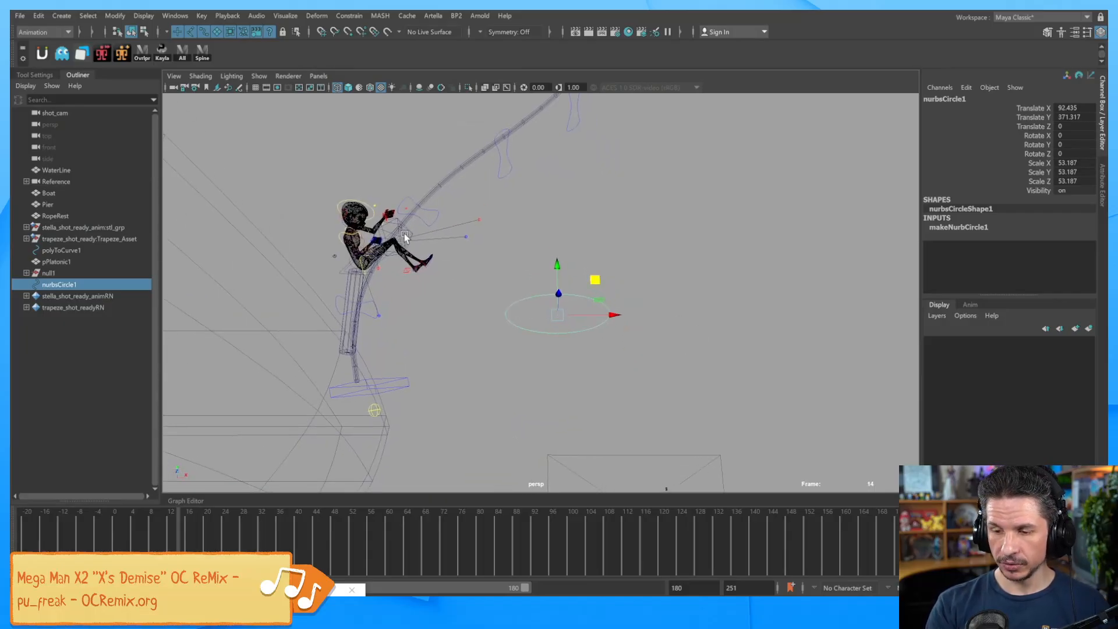
middle_drag(83, 285, 58, 277)
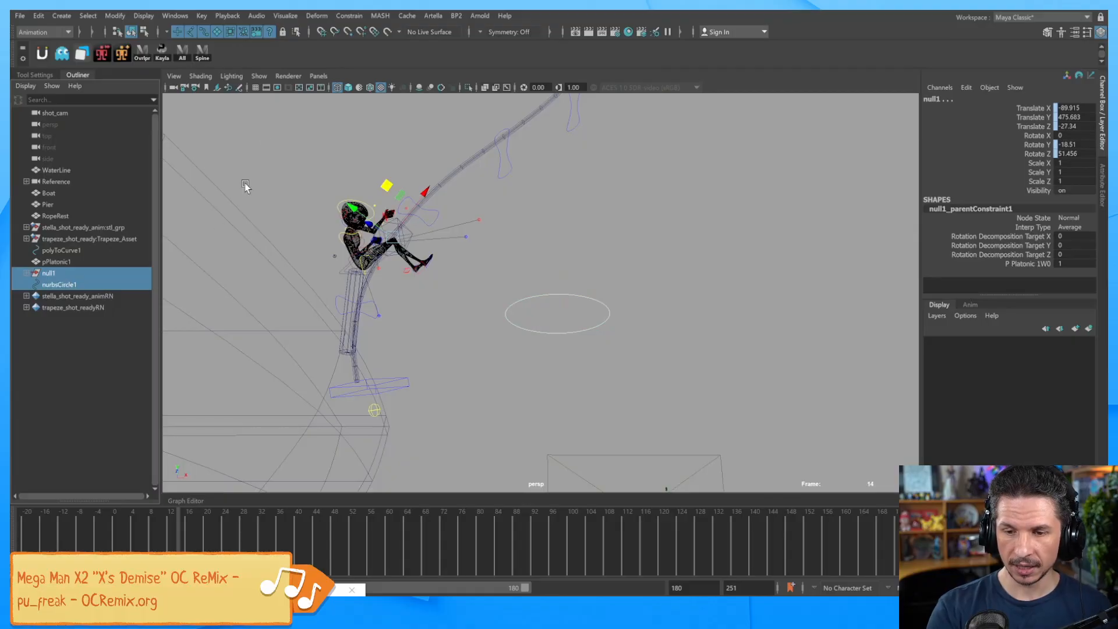
click(115, 16)
mouse_move(161, 78)
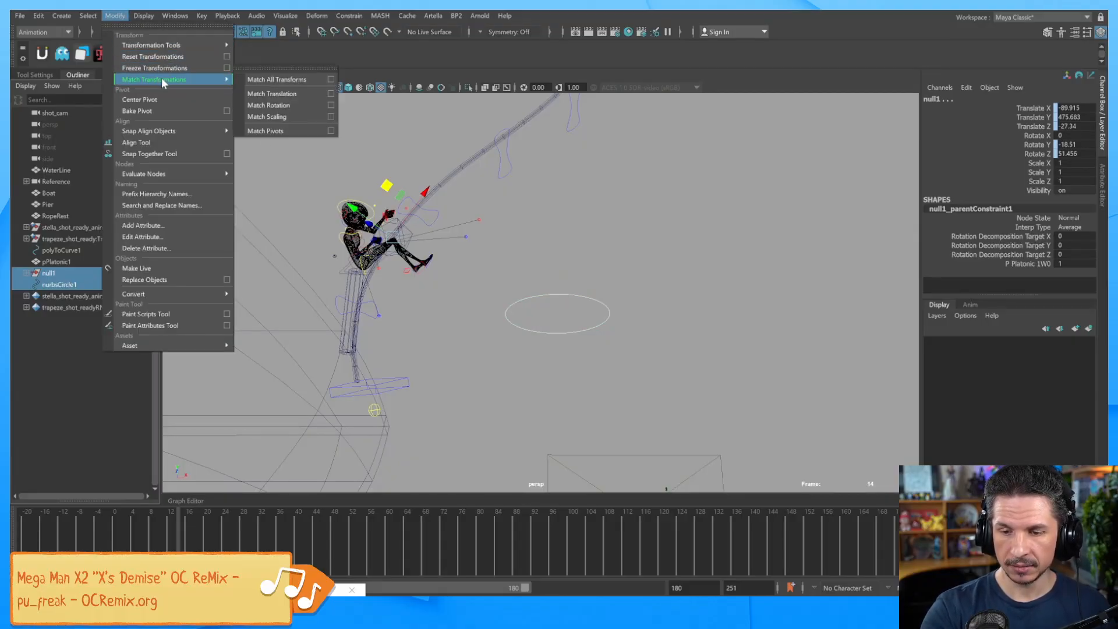
click(303, 81)
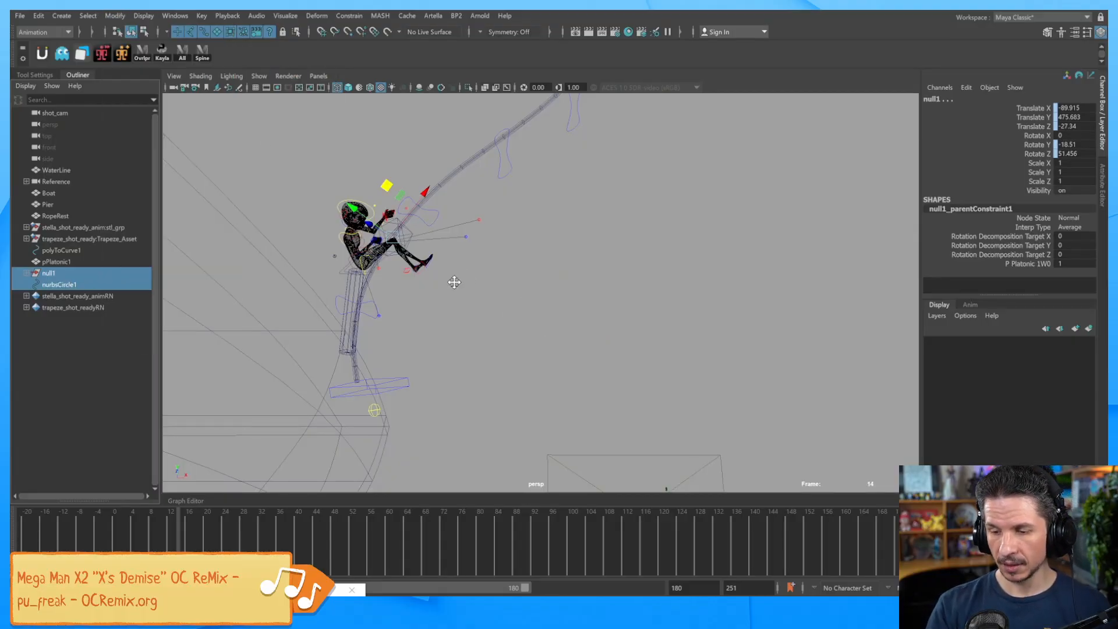
Scale the circle down uniformly to 18.369 so it fits around the hand.
alt+right_drag(453, 279, 788, 330)
alt+drag(788, 329, 636, 348)
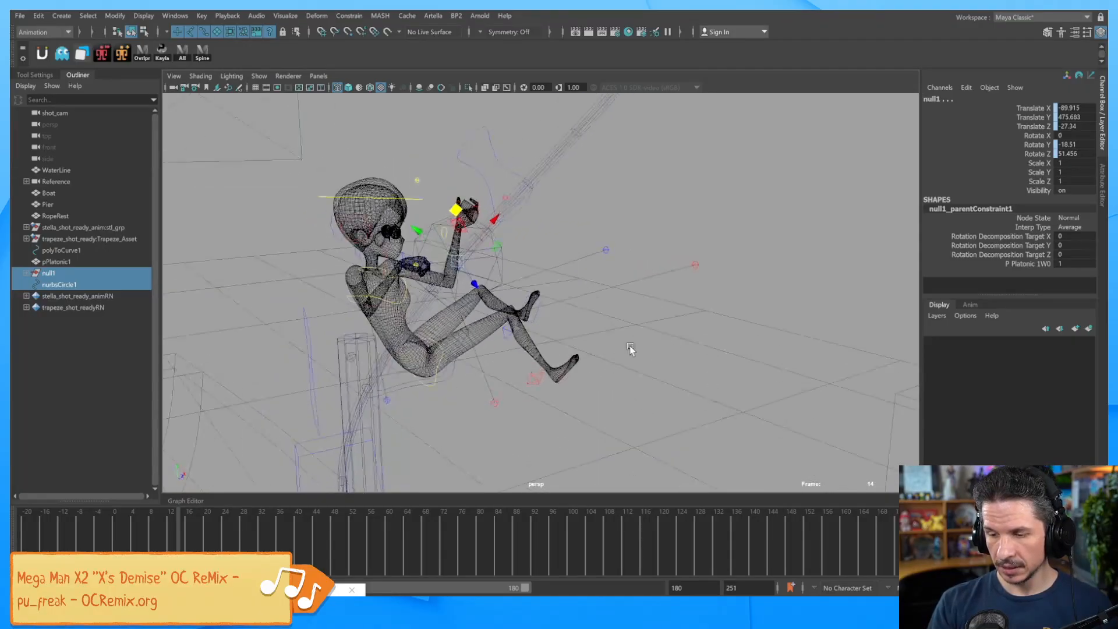
click(96, 284)
key(r)
drag(458, 261, 532, 257)
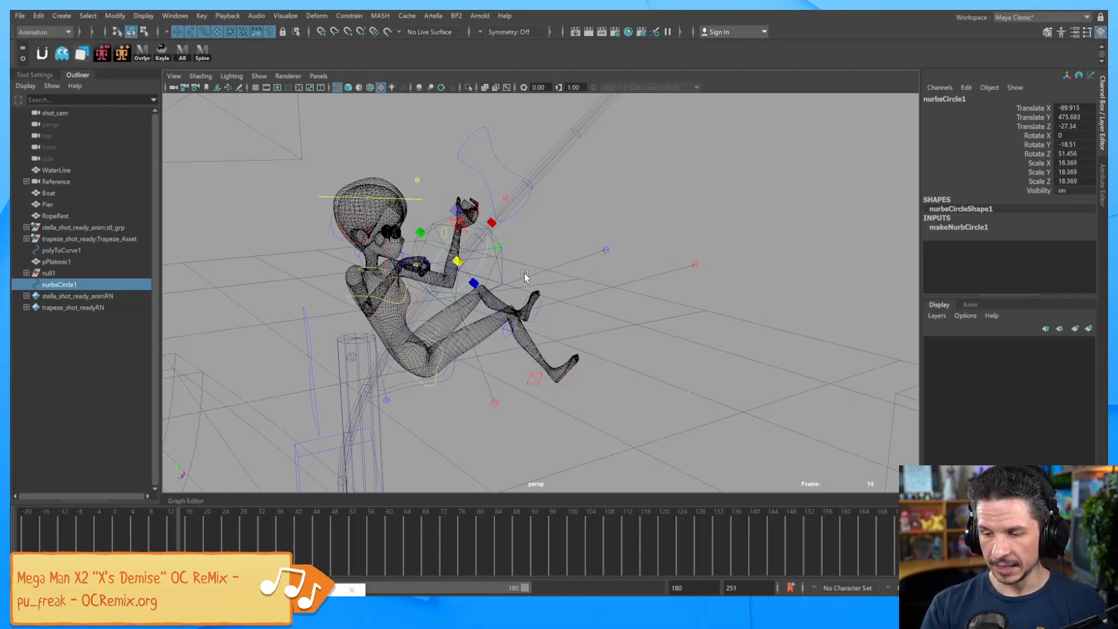
Parent nurbsCircle1 under null1, set its Z rotation to 90, and scale it to 16.177.
click(26, 273)
drag(68, 299, 61, 274)
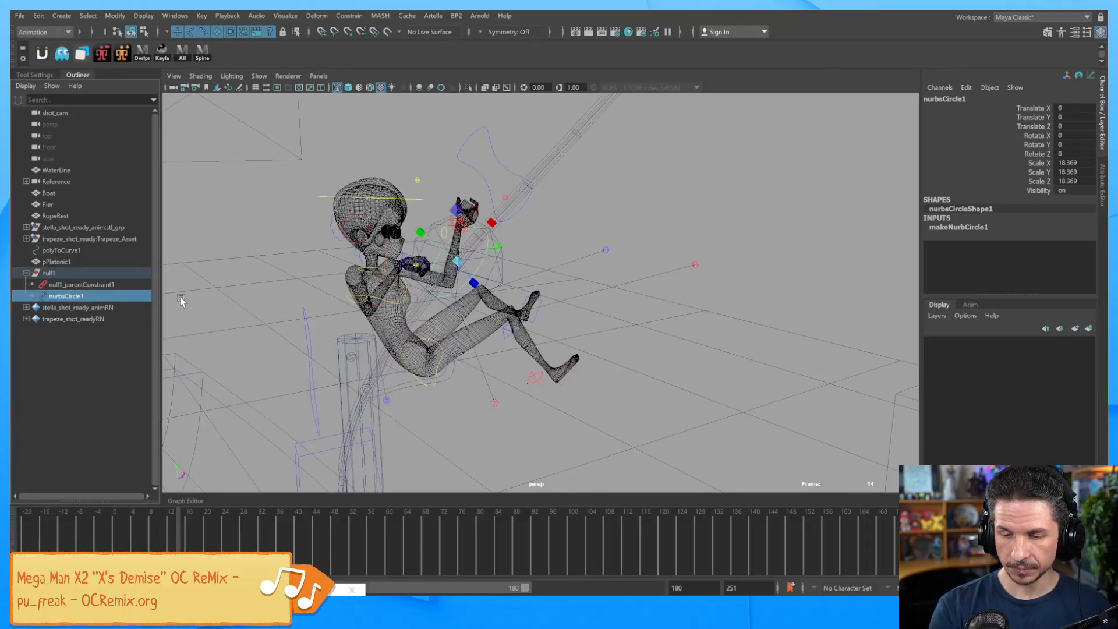
drag(1034, 109, 1042, 154)
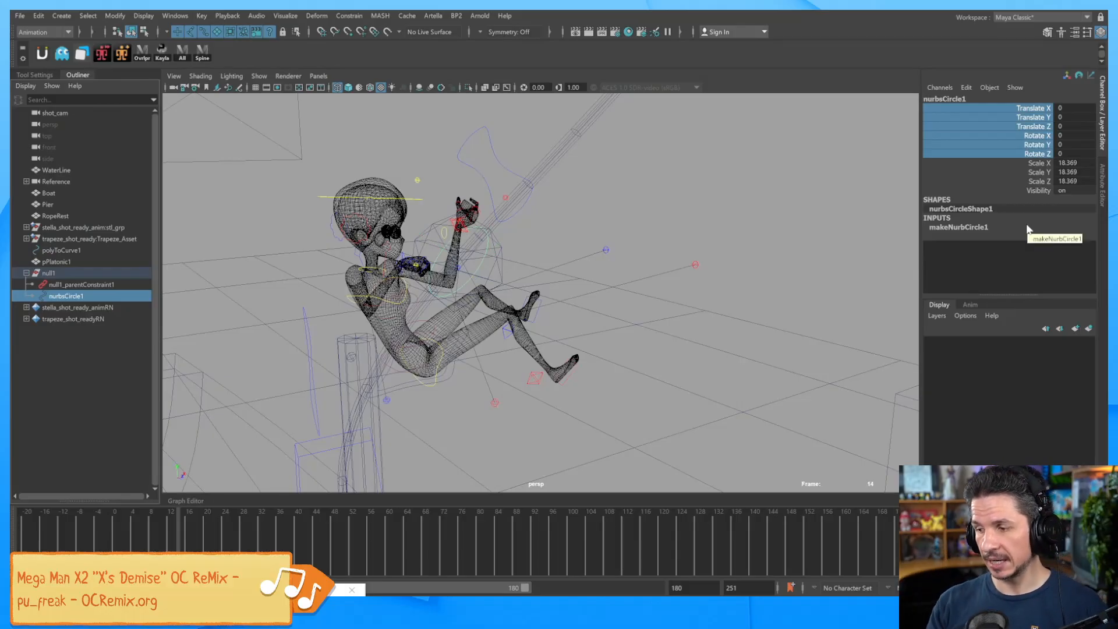
click(1042, 155)
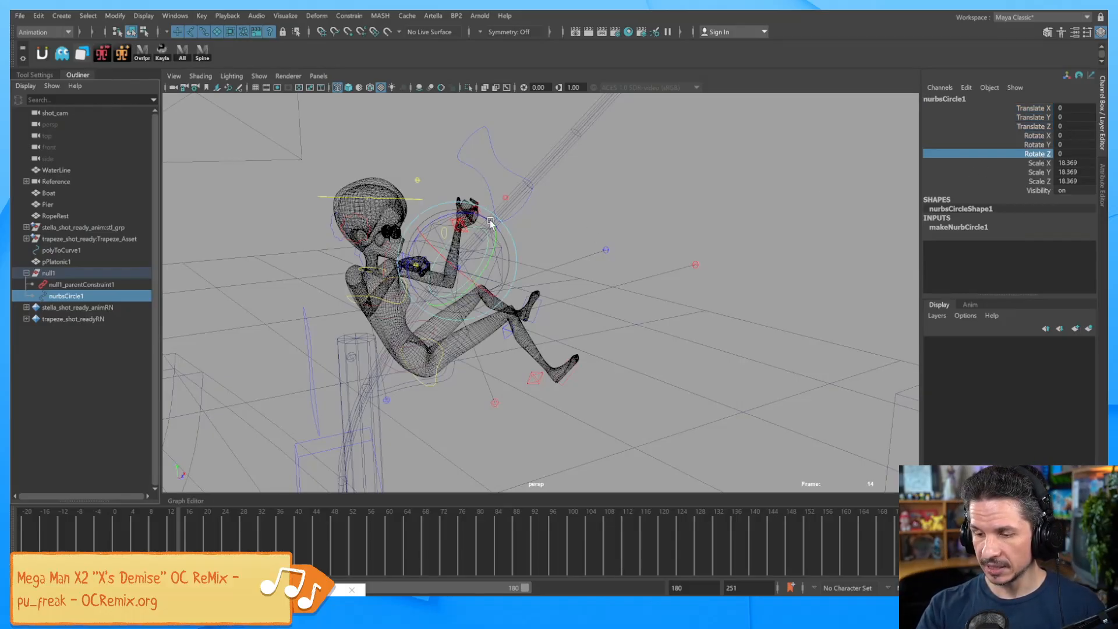
drag(457, 217, 483, 209)
click(1077, 153)
text(90)
key(Return)
alt+drag(591, 274, 535, 228)
key(r)
drag(458, 261, 489, 232)
Hide pPlatonic1 by setting its Visibility to 0.
click(504, 238)
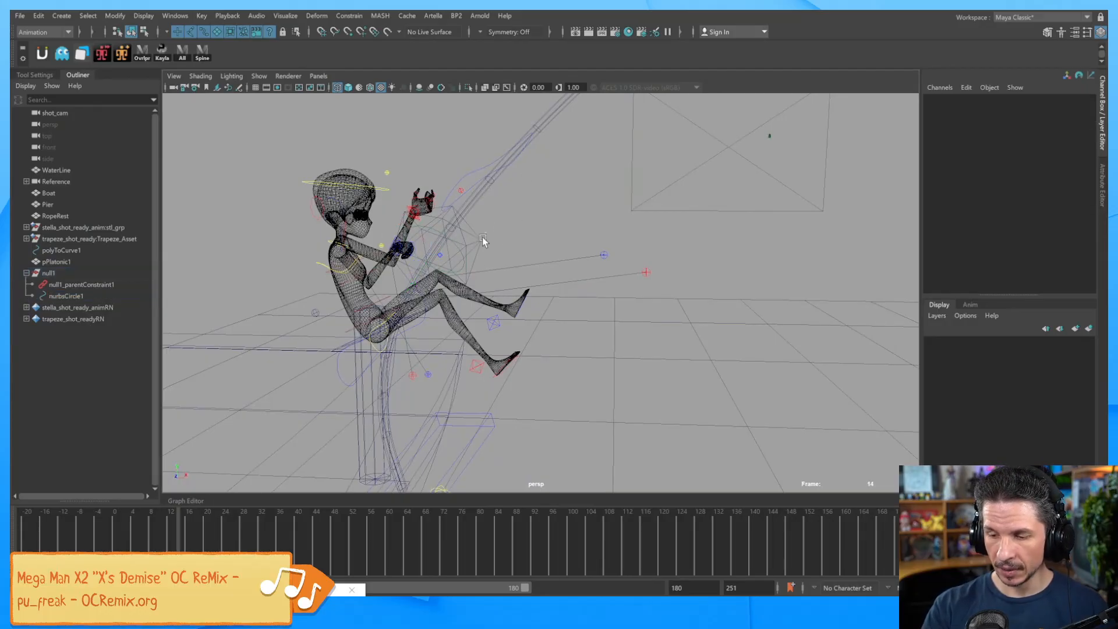
click(482, 239)
click(1076, 190)
text(0)
key(Return)
click(515, 231)
Switch to shaded display, move closer to the character, and select nurbsCircle1.
key(5)
alt+middle_drag(518, 271, 599, 312)
alt+right_drag(599, 311, 669, 305)
alt+drag(669, 304, 588, 300)
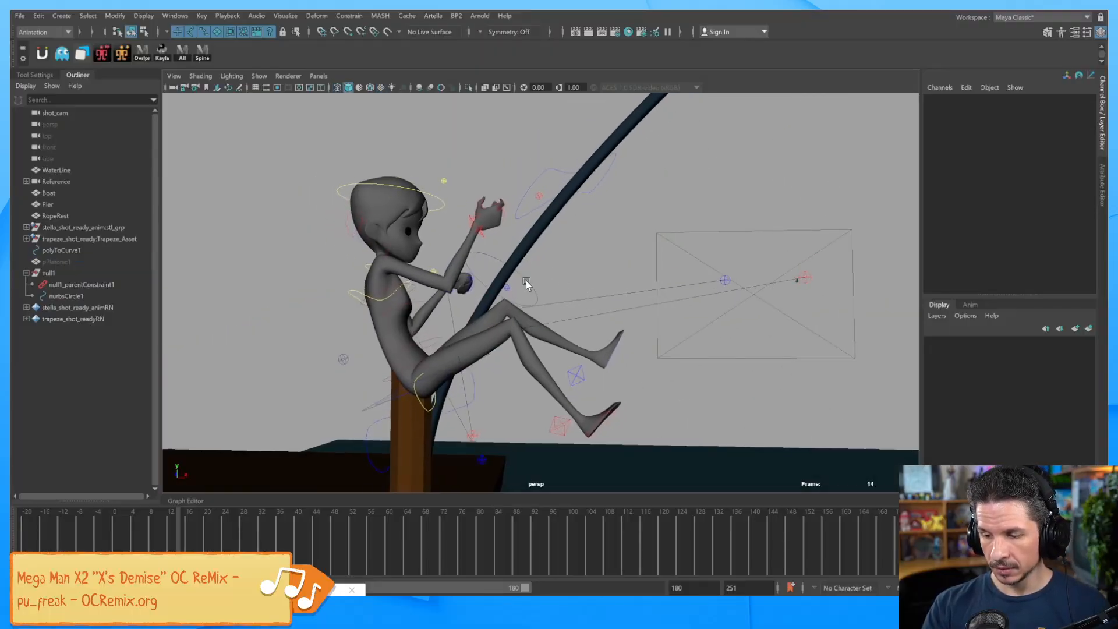
click(530, 285)
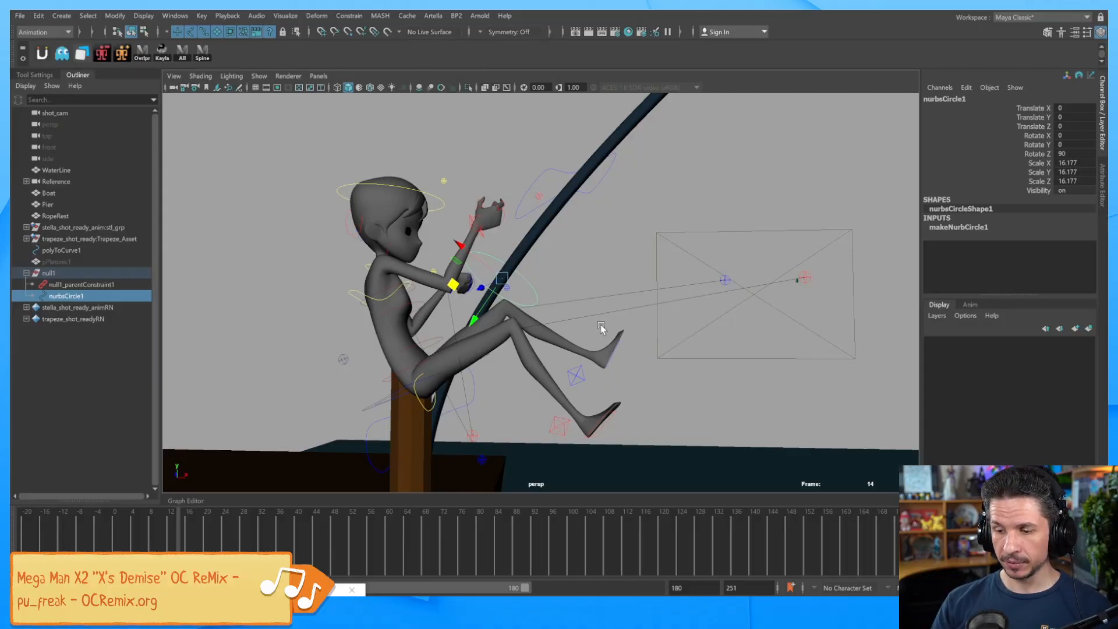
click(536, 269)
click(529, 284)
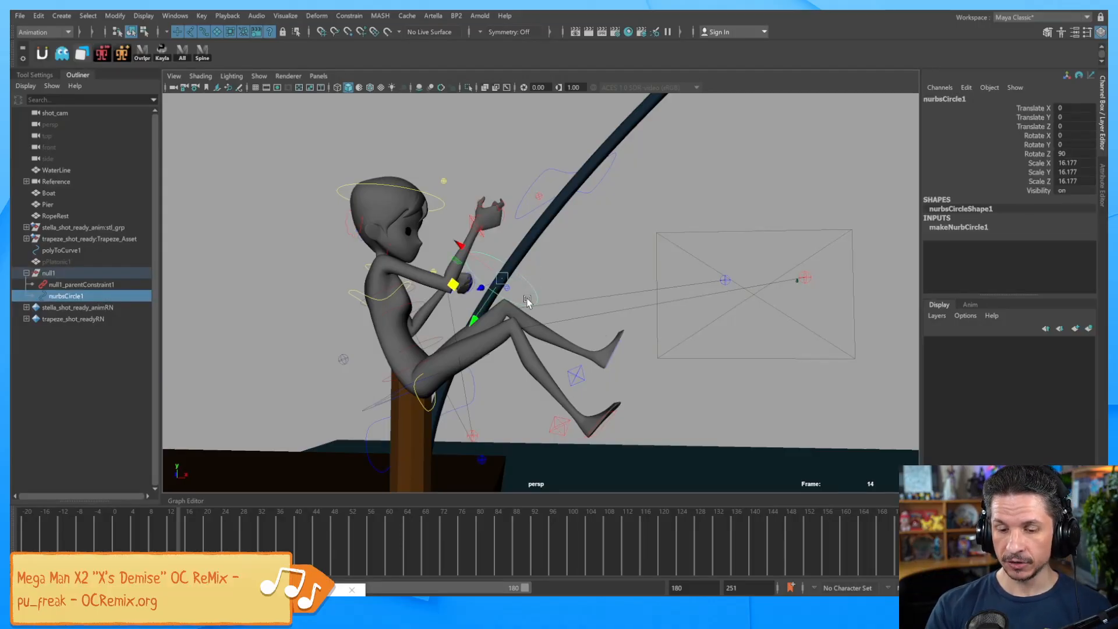
Add a keyable float attribute named Rope Slider to nurbsCircle1 through Modify > Add Attribute.
click(124, 16)
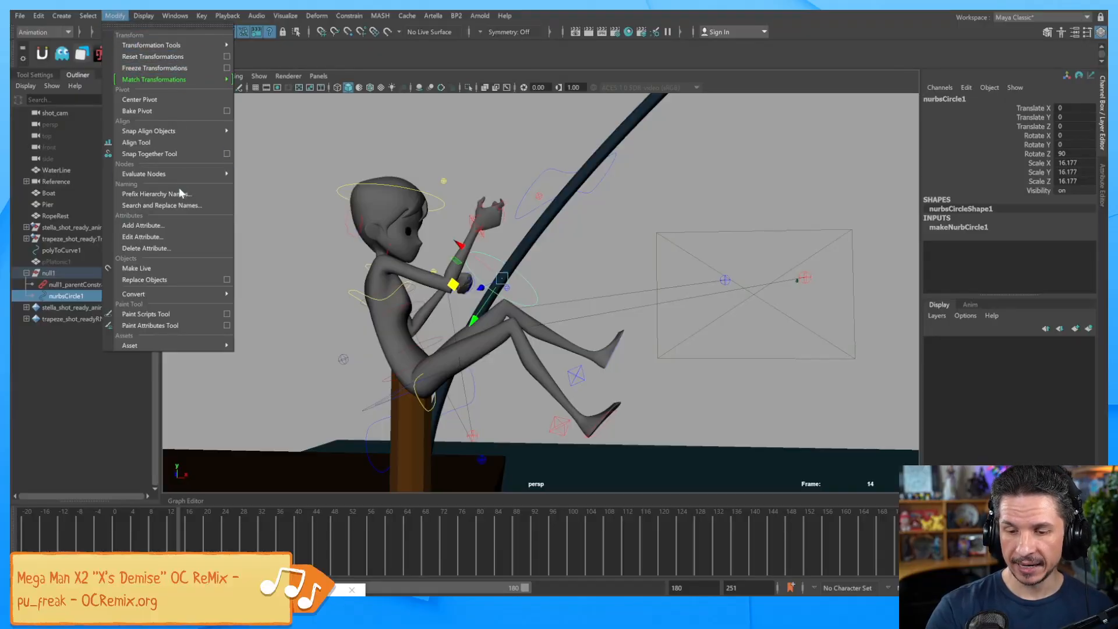
click(177, 225)
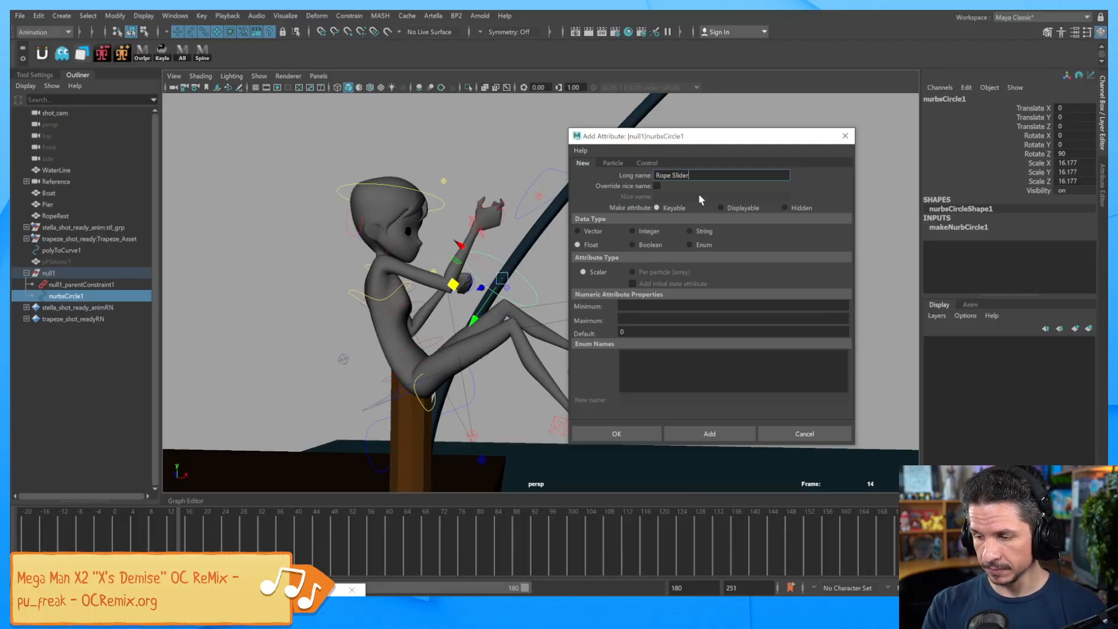
click(628, 434)
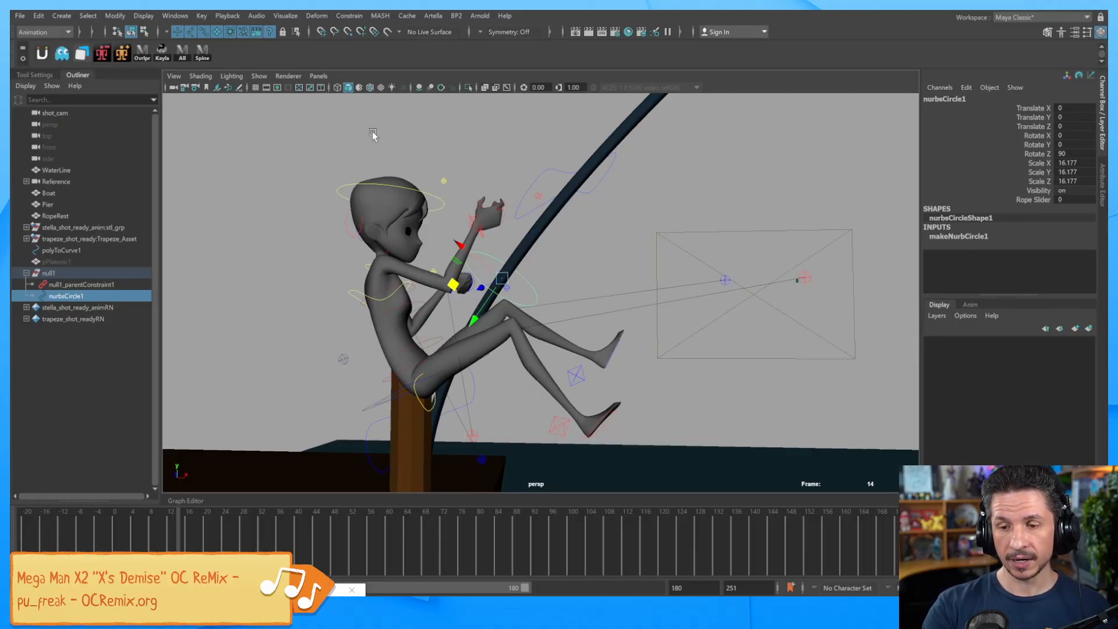
click(184, 19)
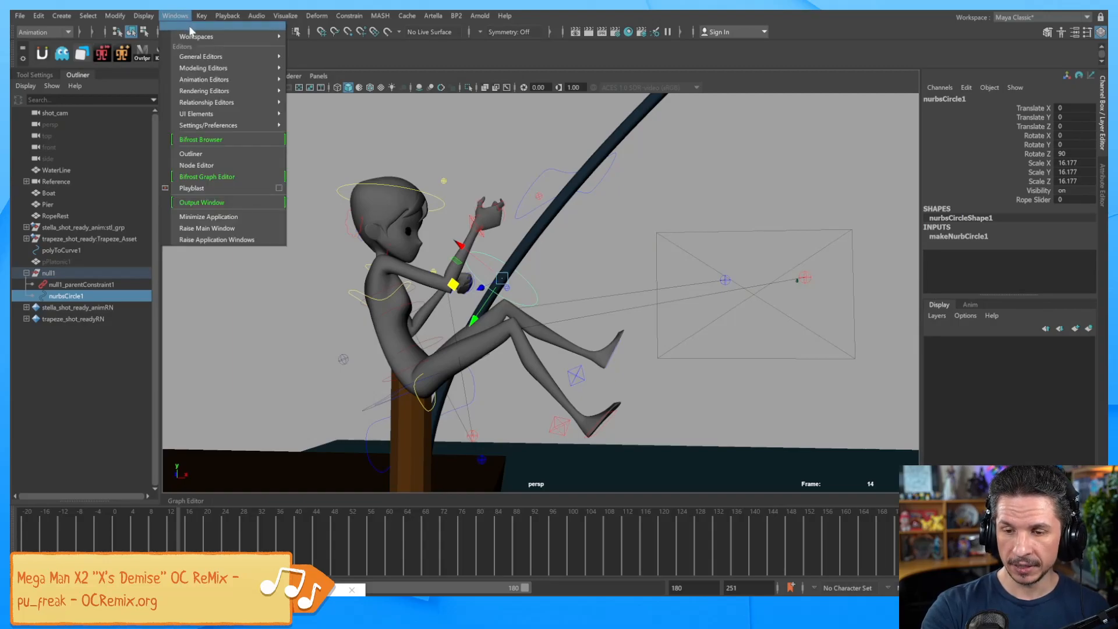
In the Connection Editor, load nurbsCircle1 as output and pick its RopeSlider attribute.
mouse_move(204, 57)
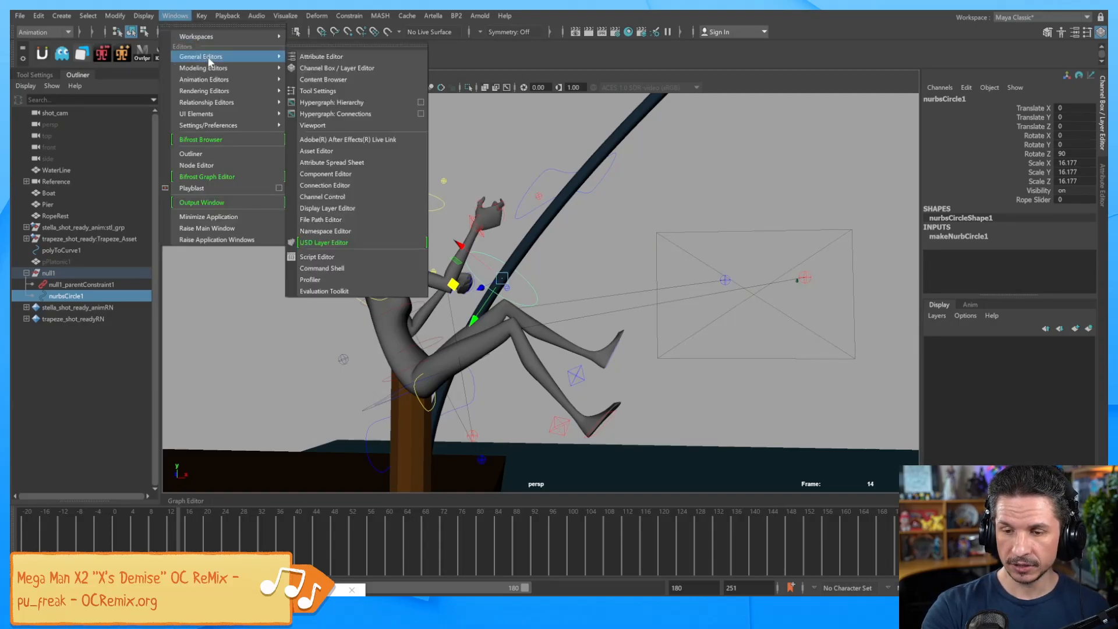
click(358, 185)
drag(763, 95, 759, 93)
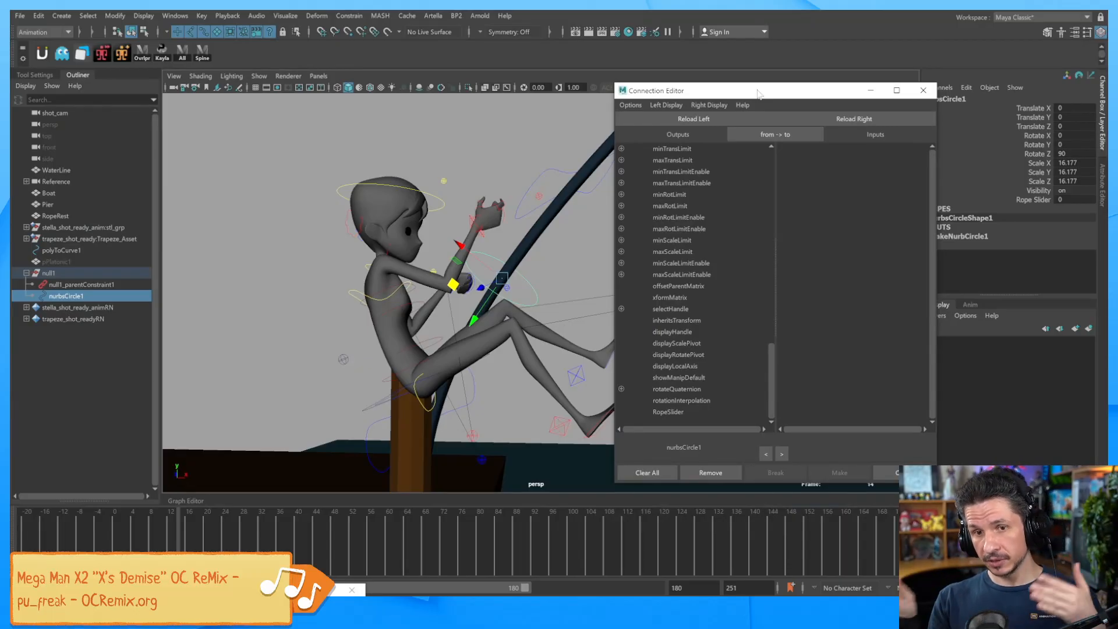
click(537, 276)
click(531, 288)
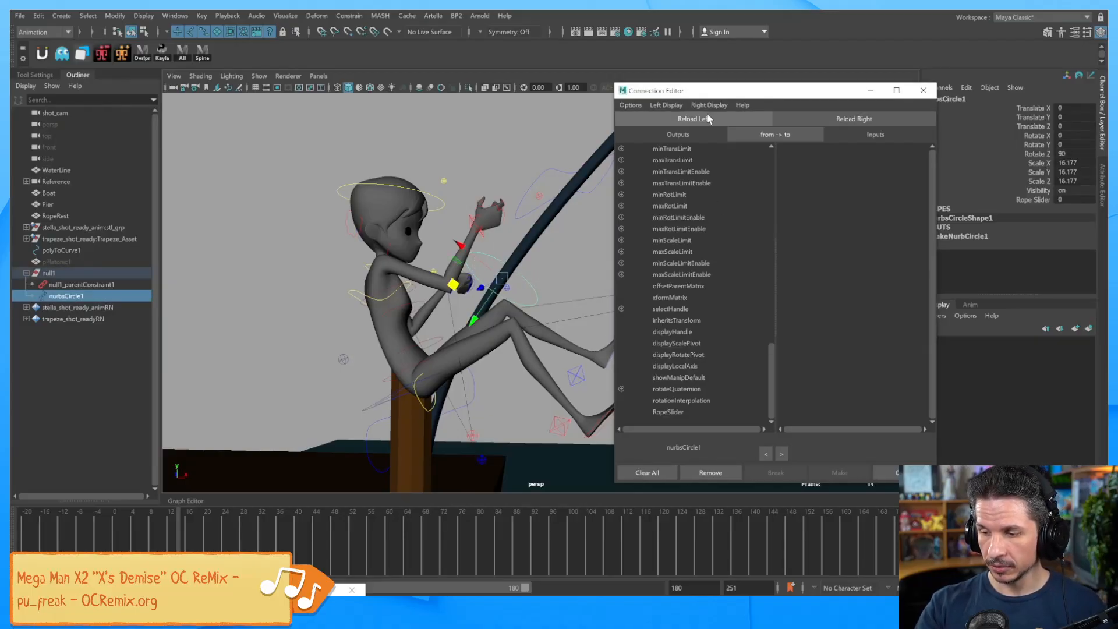
click(676, 411)
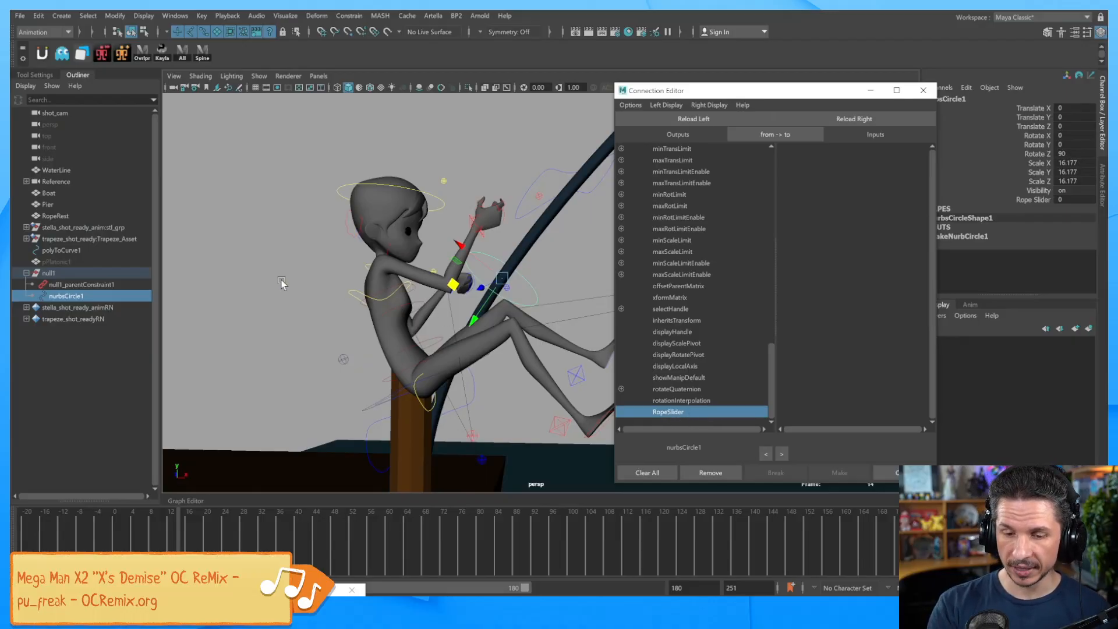
Load pPlatonic1's motionPath1 as input and connect RopeSlider to motionPath1's uValue.
click(80, 262)
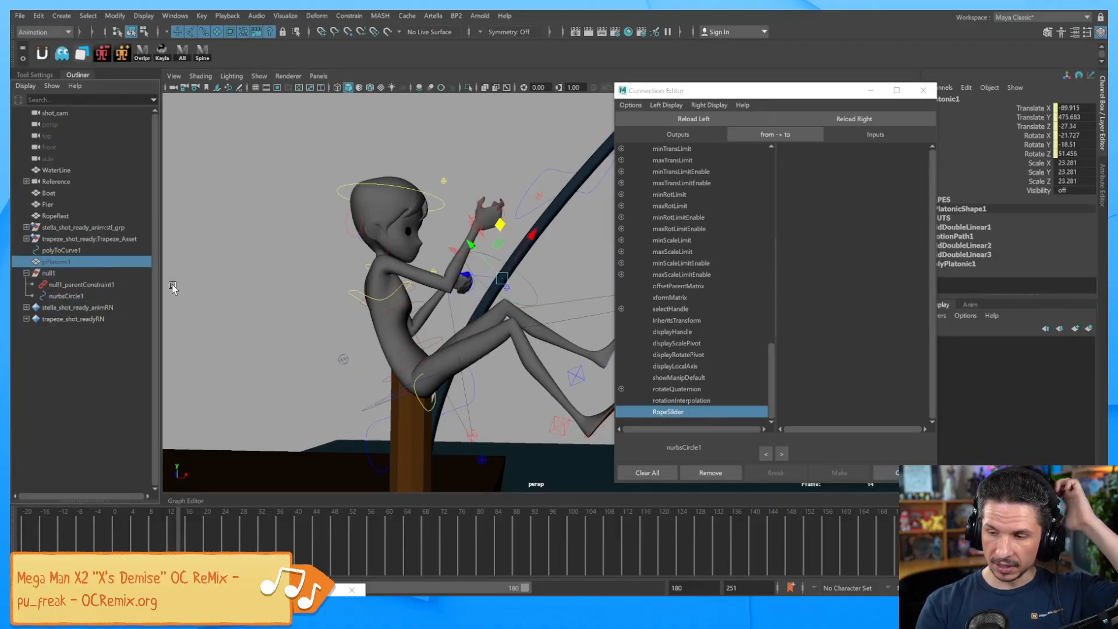
drag(797, 98, 715, 98)
click(963, 236)
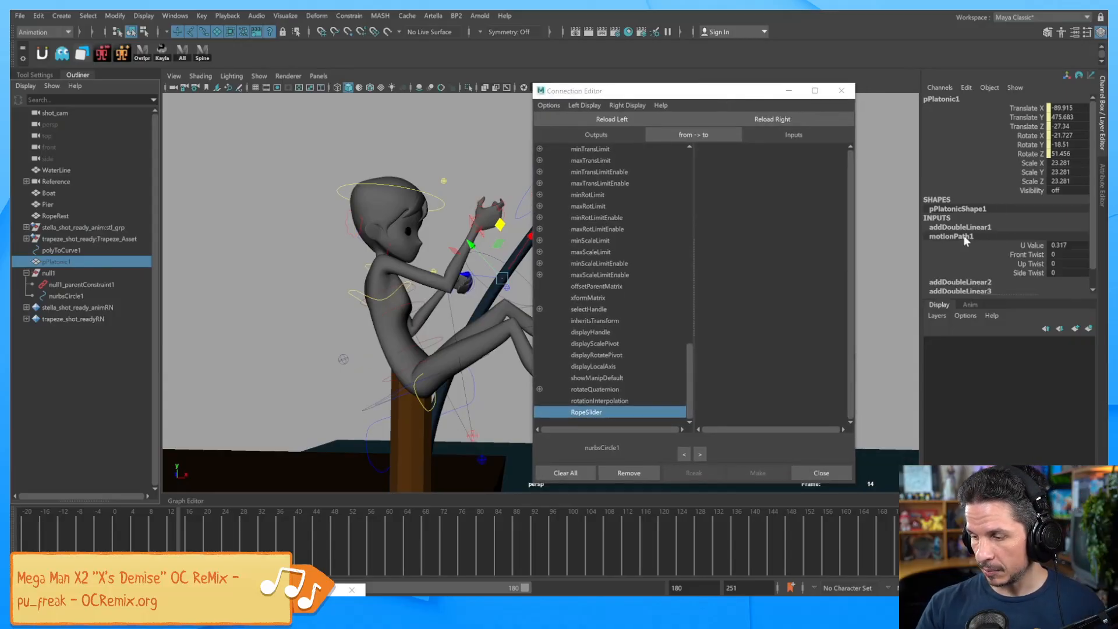
click(805, 119)
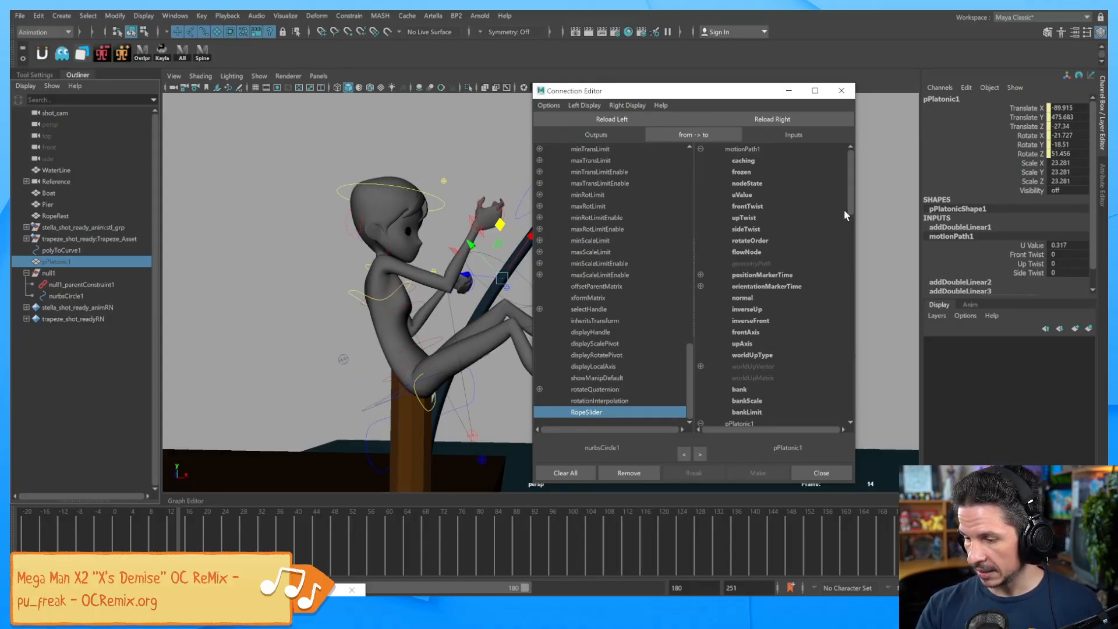
click(743, 195)
click(842, 90)
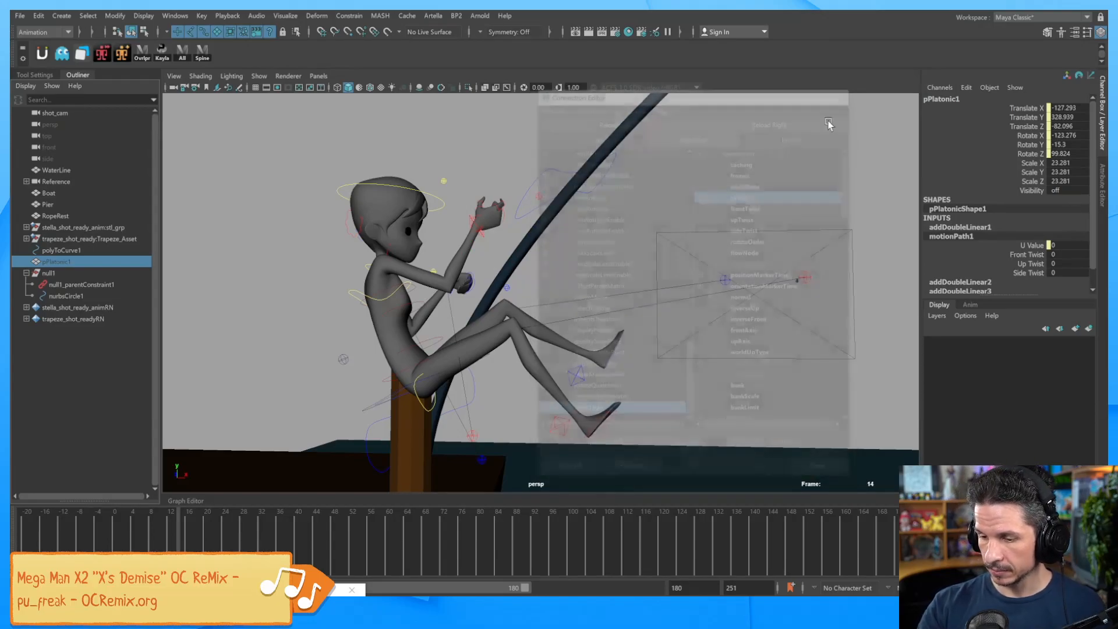
alt+right_drag(822, 262, 694, 322)
alt+middle_drag(695, 321, 699, 302)
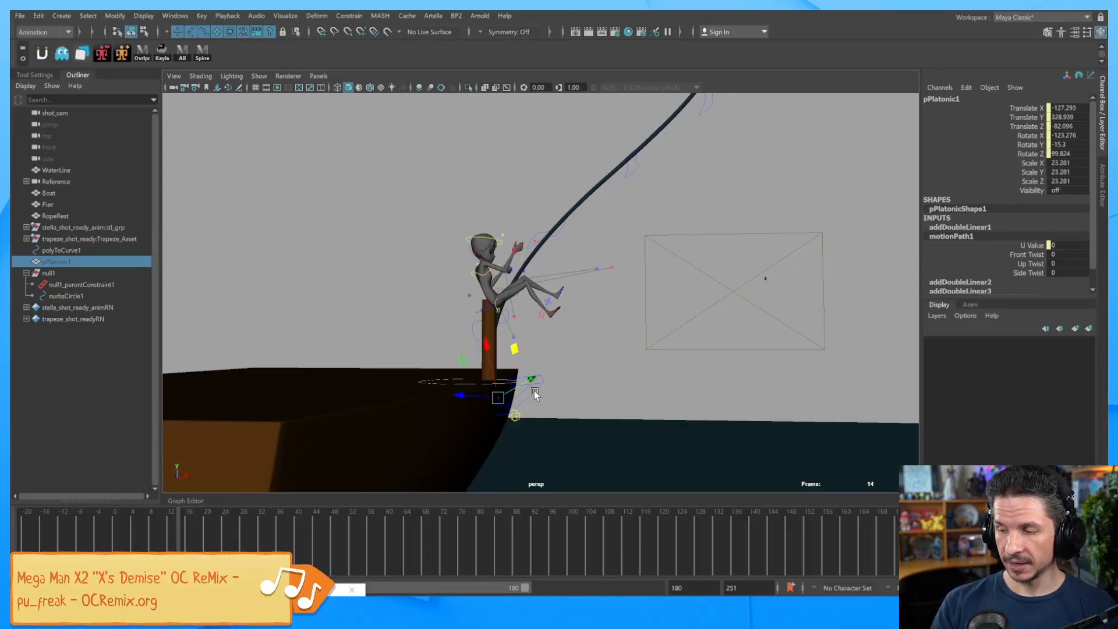
Graph nurbsCircle1 in the Node Editor and expand it and motionPath1 to reveal the Rope Slider link.
click(87, 296)
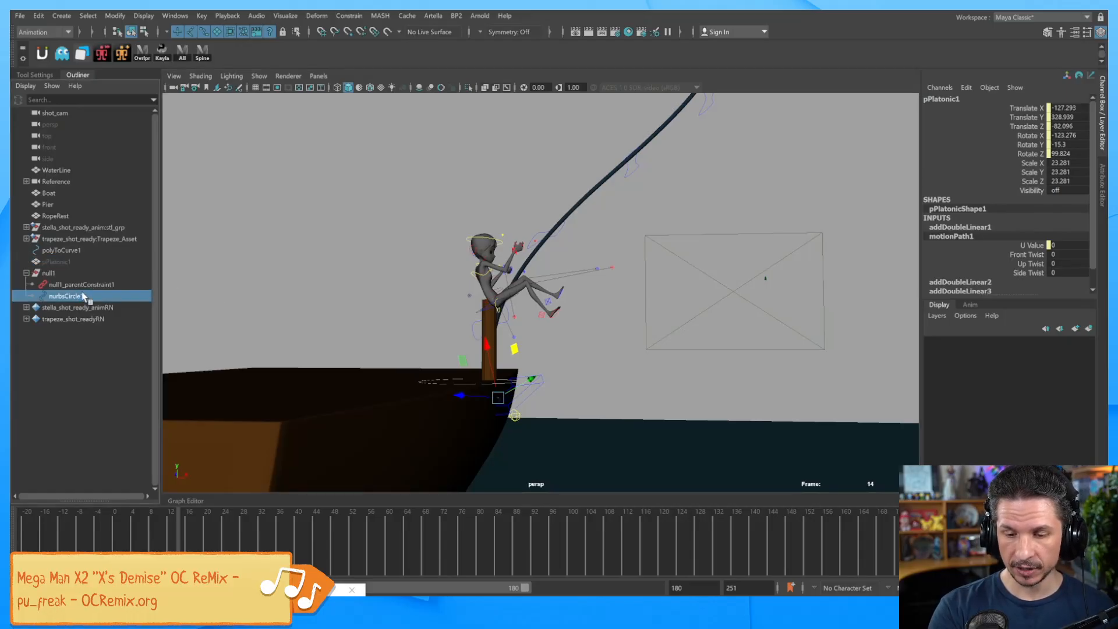
click(174, 17)
click(215, 161)
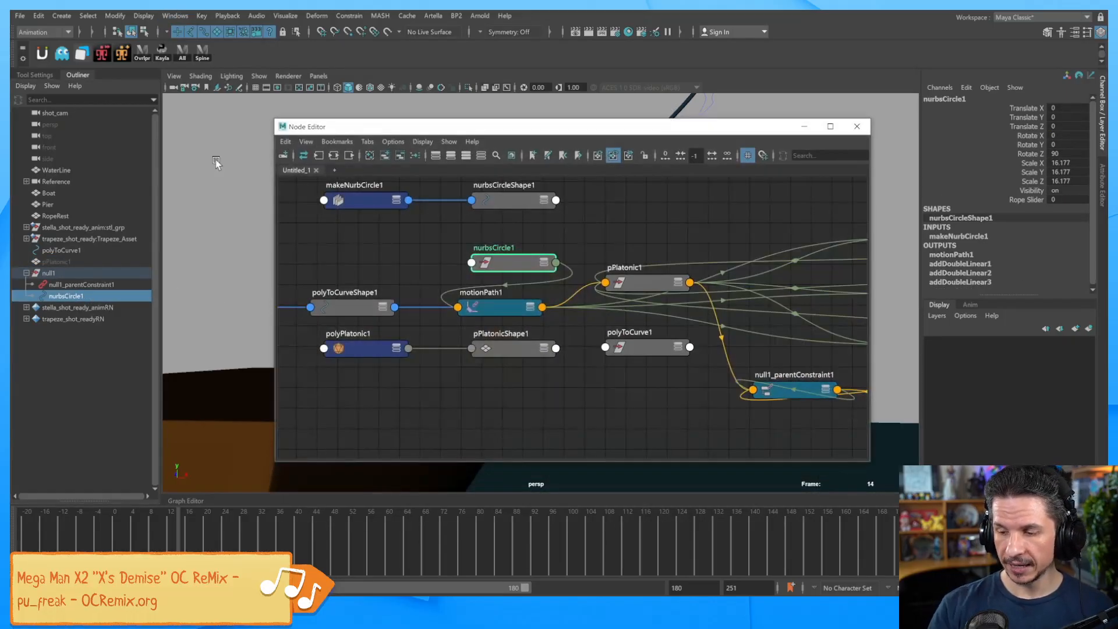
click(334, 156)
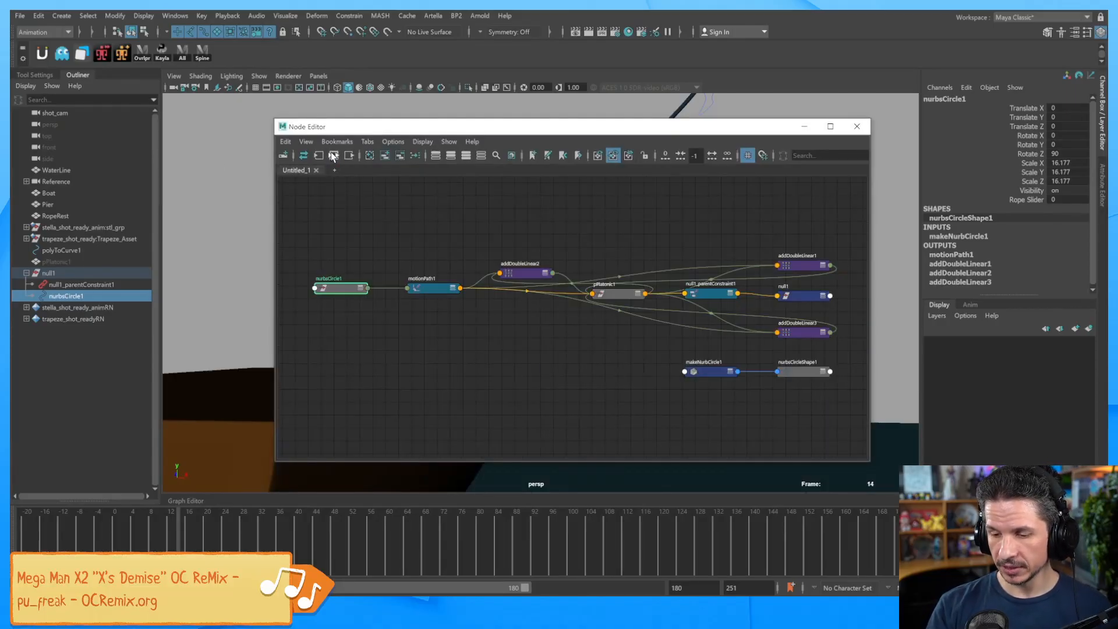
double_click(363, 293)
click(359, 288)
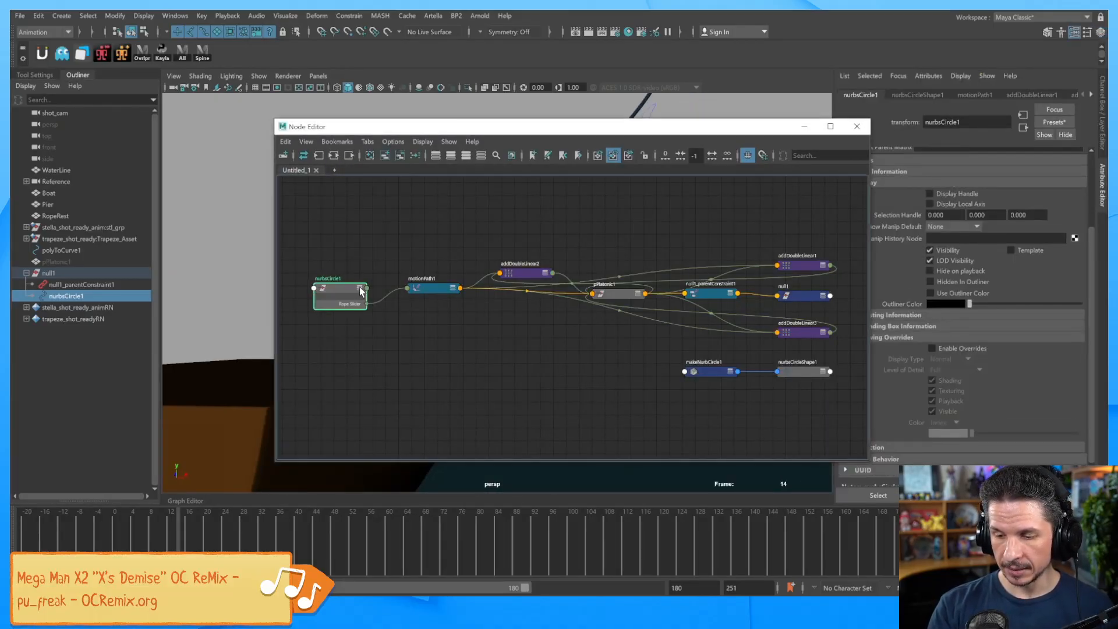
click(360, 289)
click(454, 289)
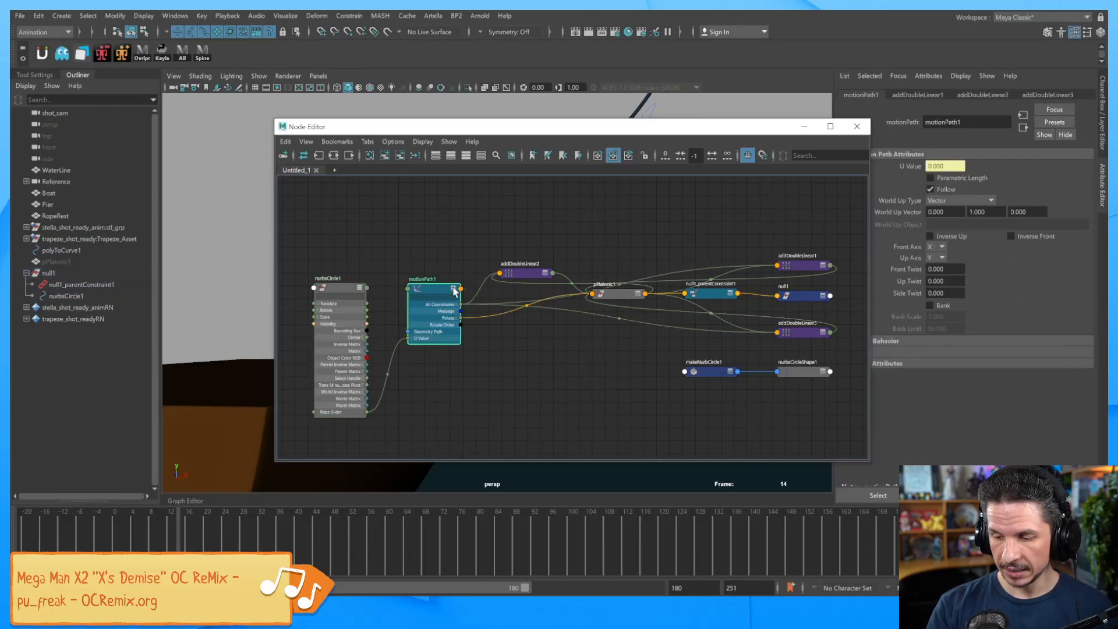
drag(441, 294, 526, 328)
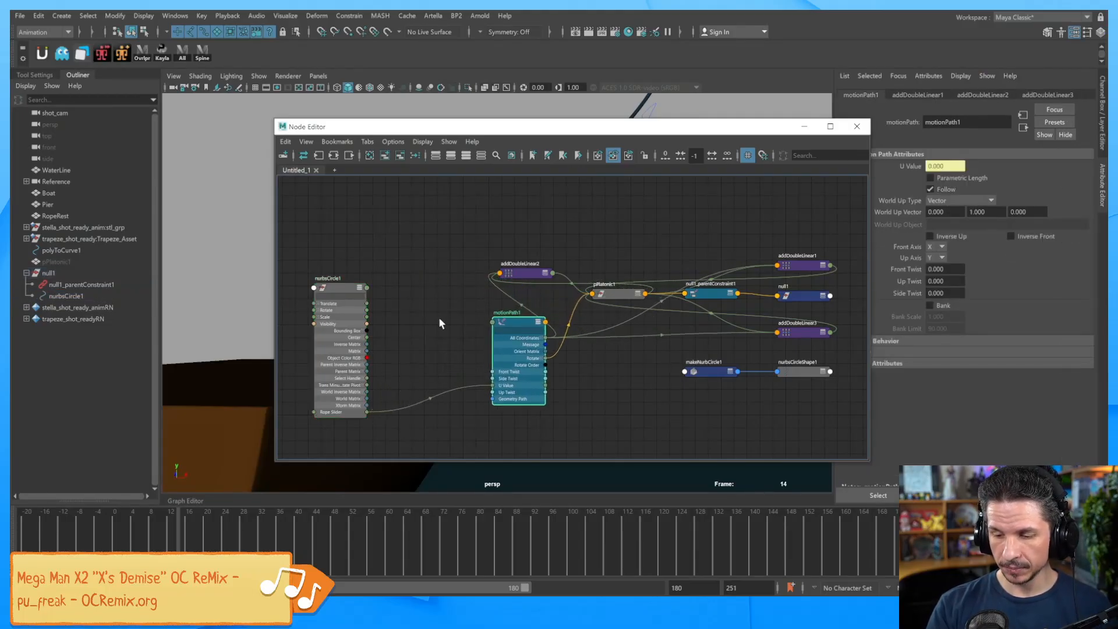
click(428, 321)
Add a multiplyDivide1 node and place it between nurbsCircle1 and motionPath1.
key(Tab)
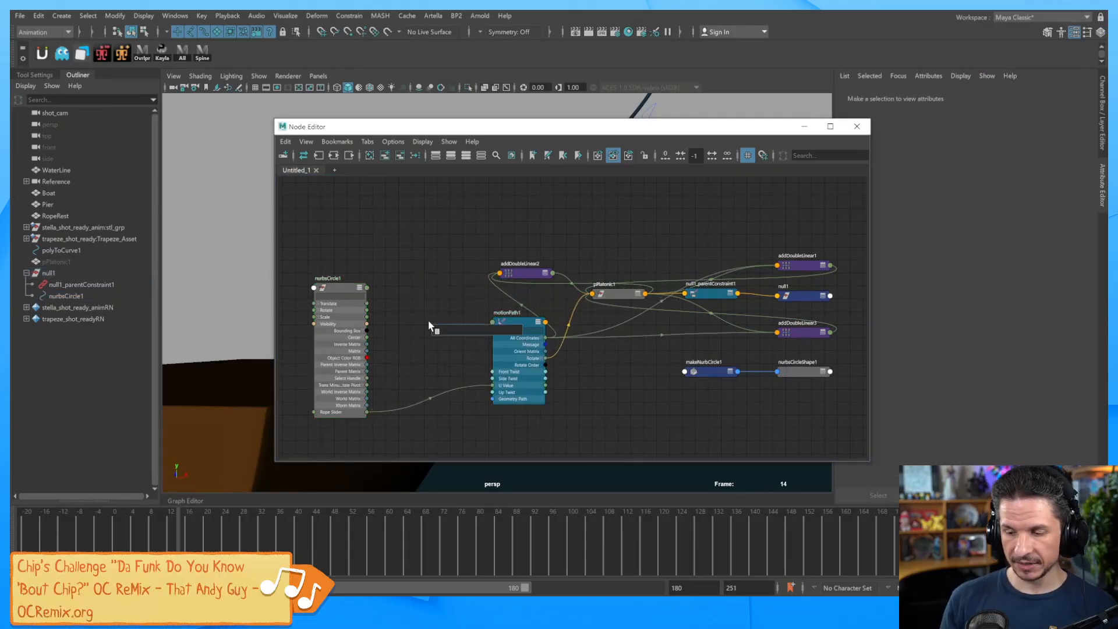
text(multi)
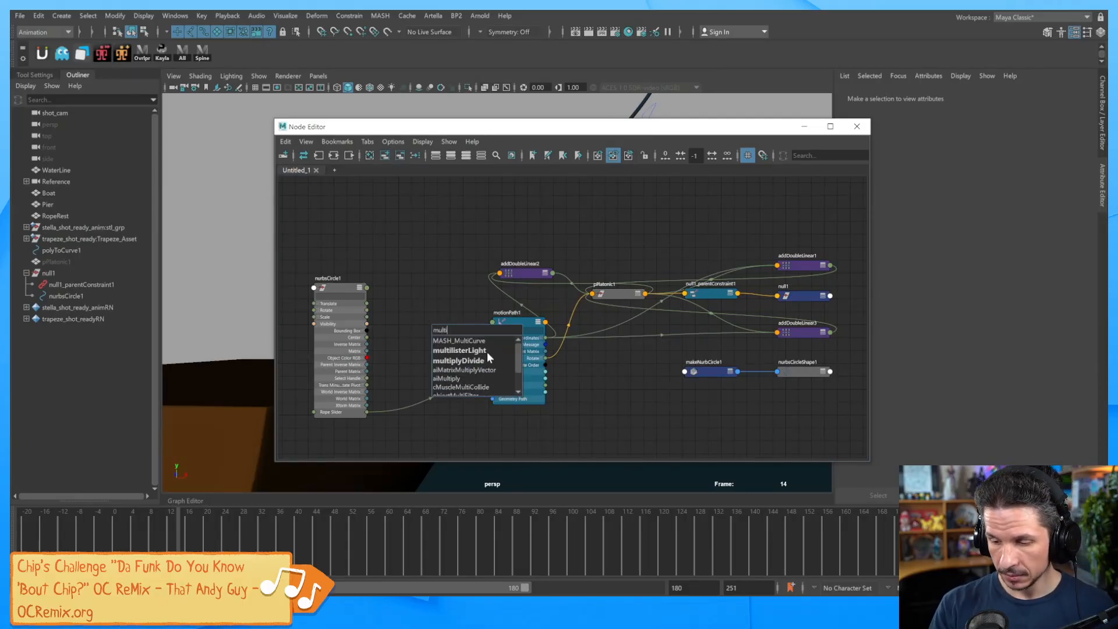
click(478, 361)
drag(473, 331, 451, 332)
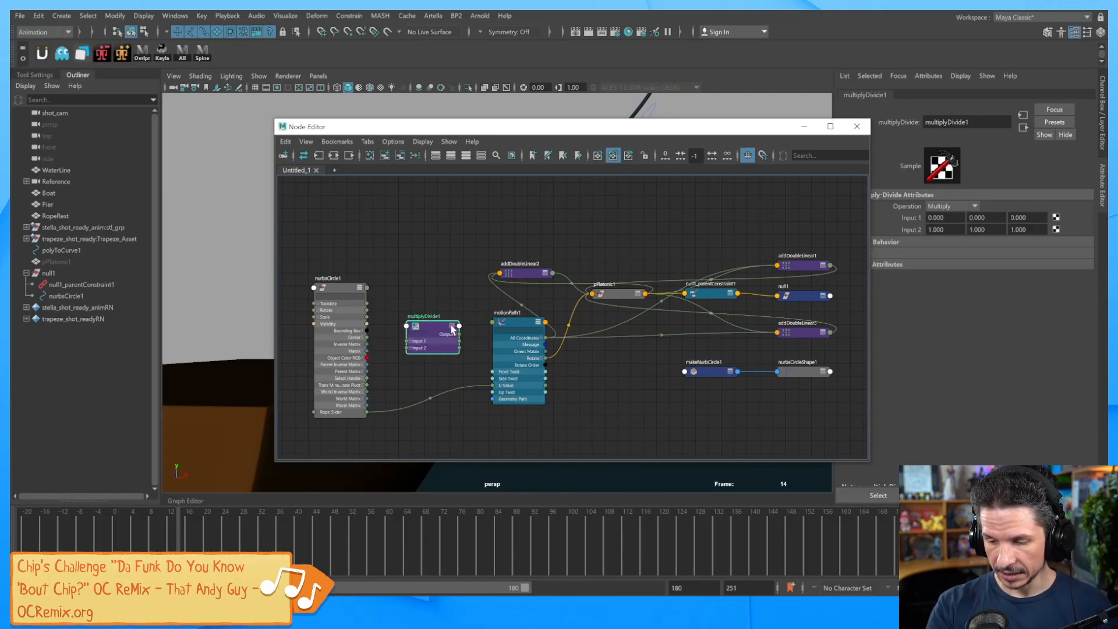
click(452, 327)
click(452, 327)
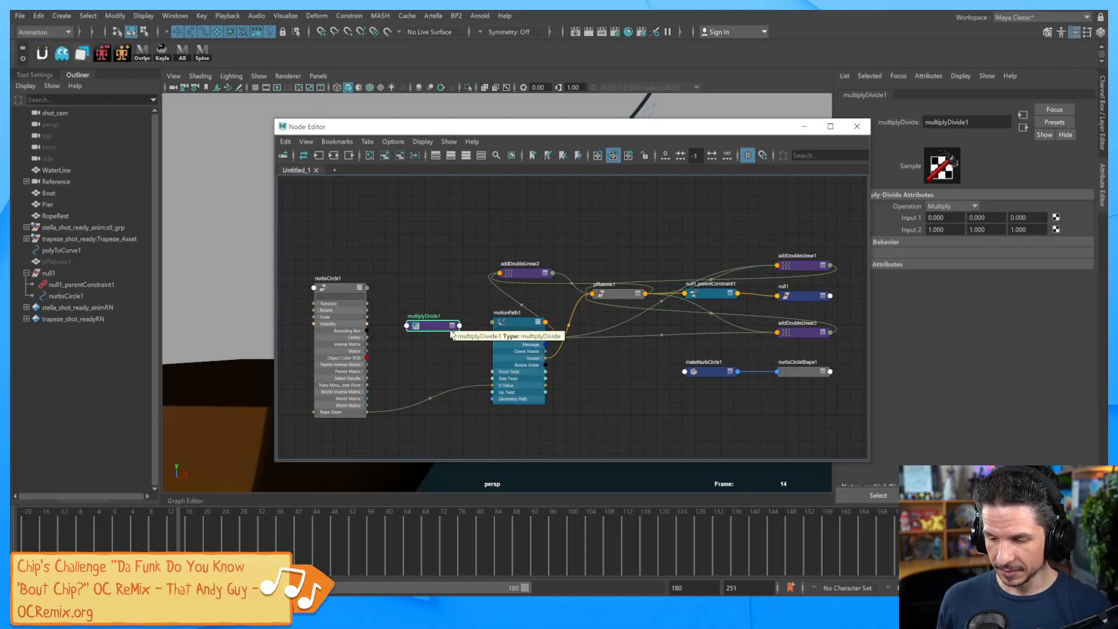
click(453, 327)
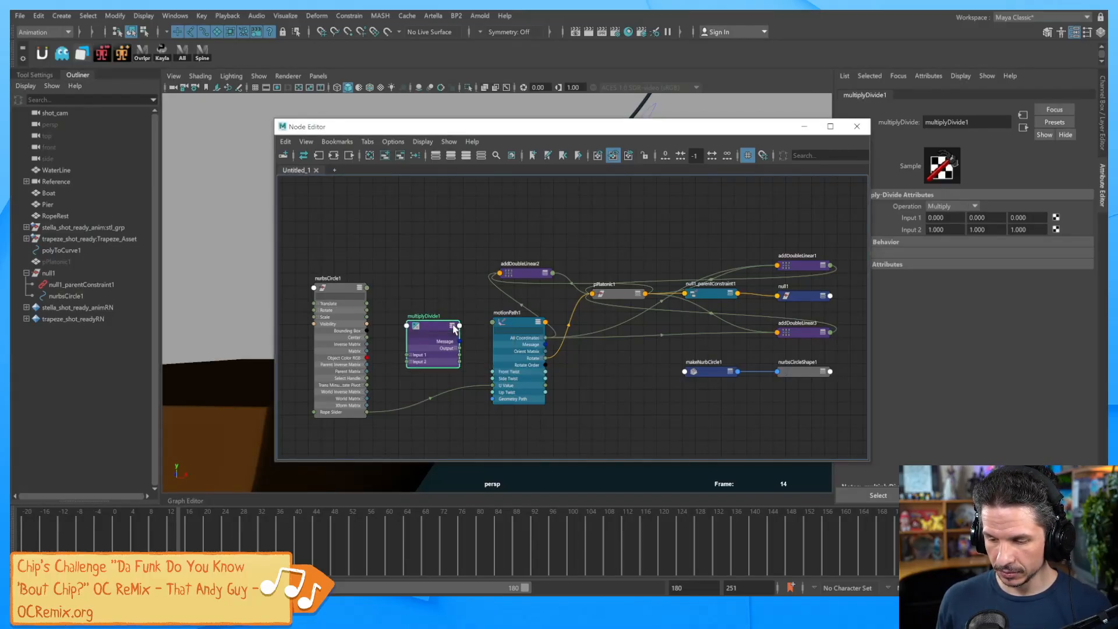
drag(429, 338, 433, 311)
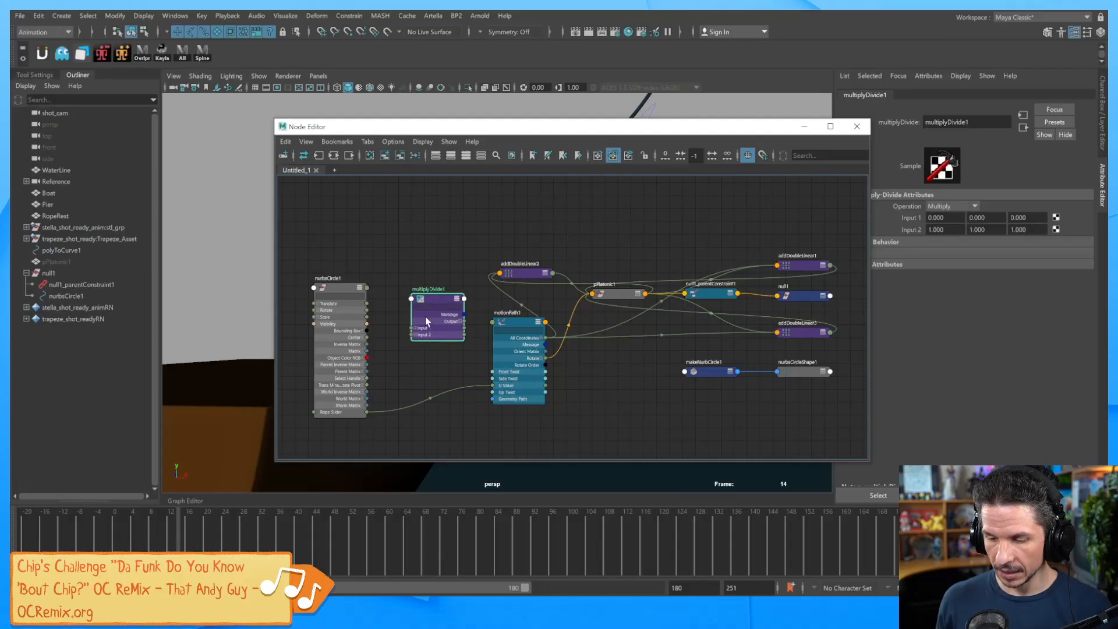
Wire Rope Slider into Input 1X, Output X into U Value, and set Input 2X to 0.01.
click(417, 331)
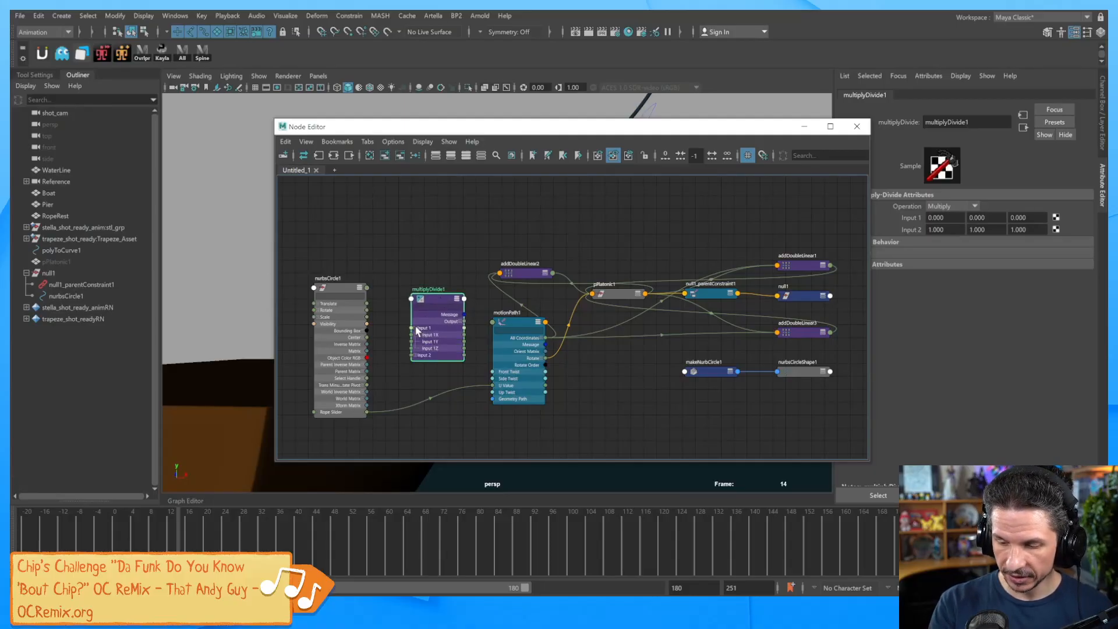
drag(368, 415, 412, 335)
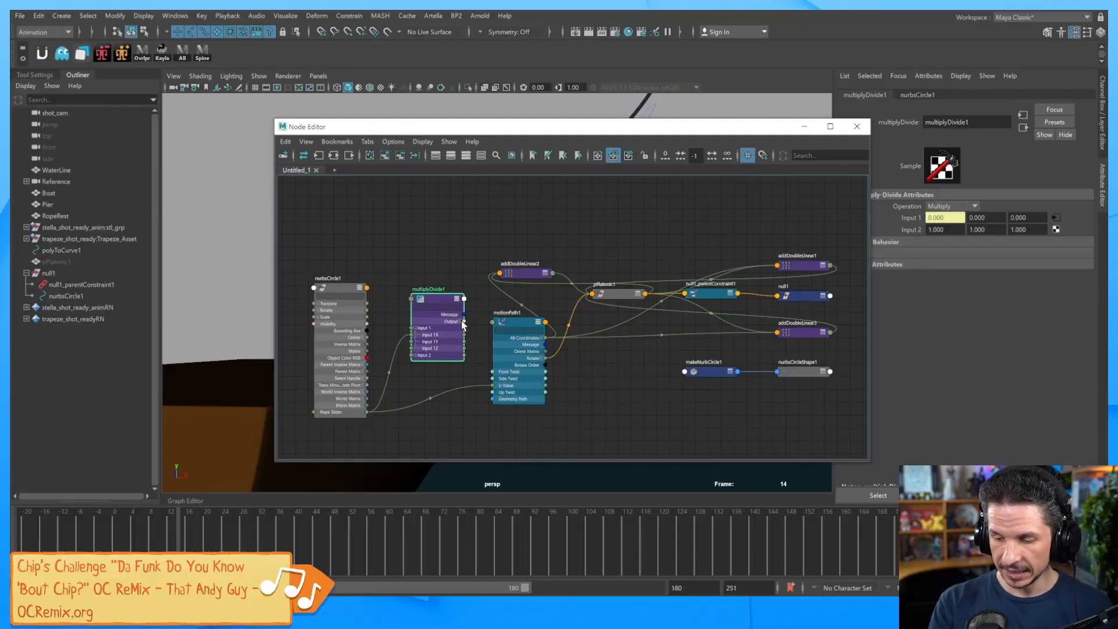
click(464, 323)
drag(465, 328, 493, 386)
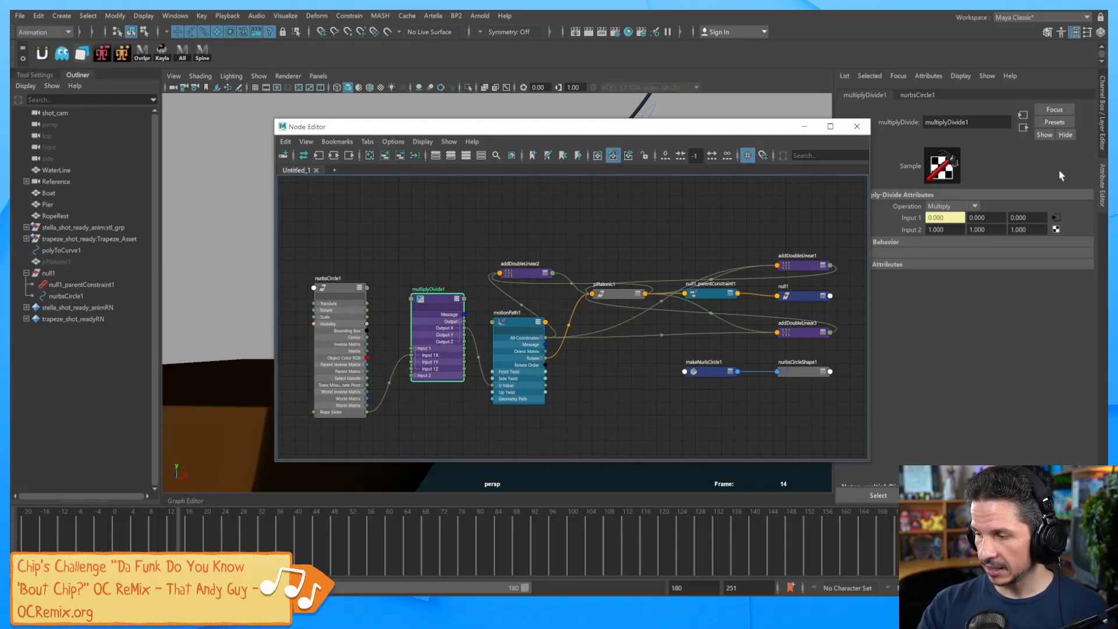
click(1103, 135)
click(1071, 135)
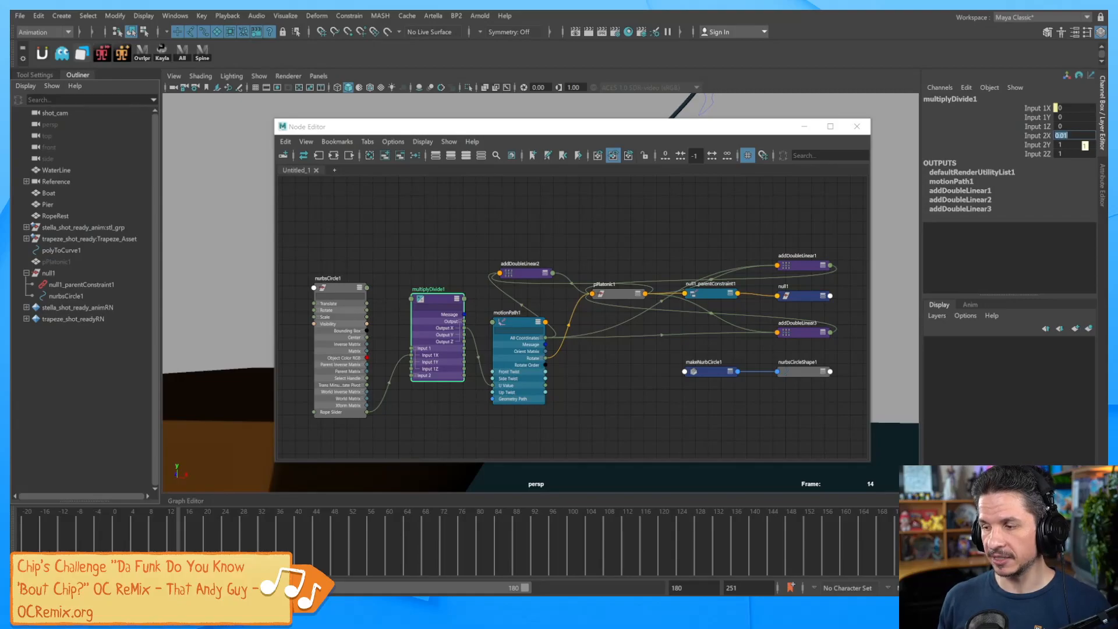
click(857, 126)
alt+drag(531, 393, 552, 367)
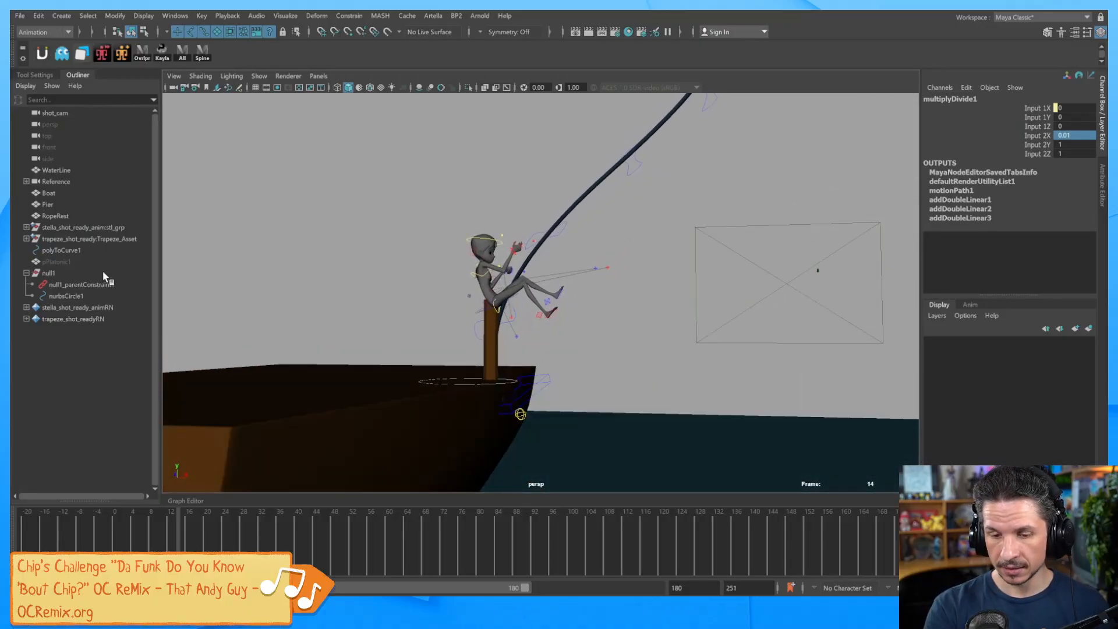
Drag nurbsCircle1's Rope Slider in the viewport to 31.64, placing the character partway up the rope.
click(69, 296)
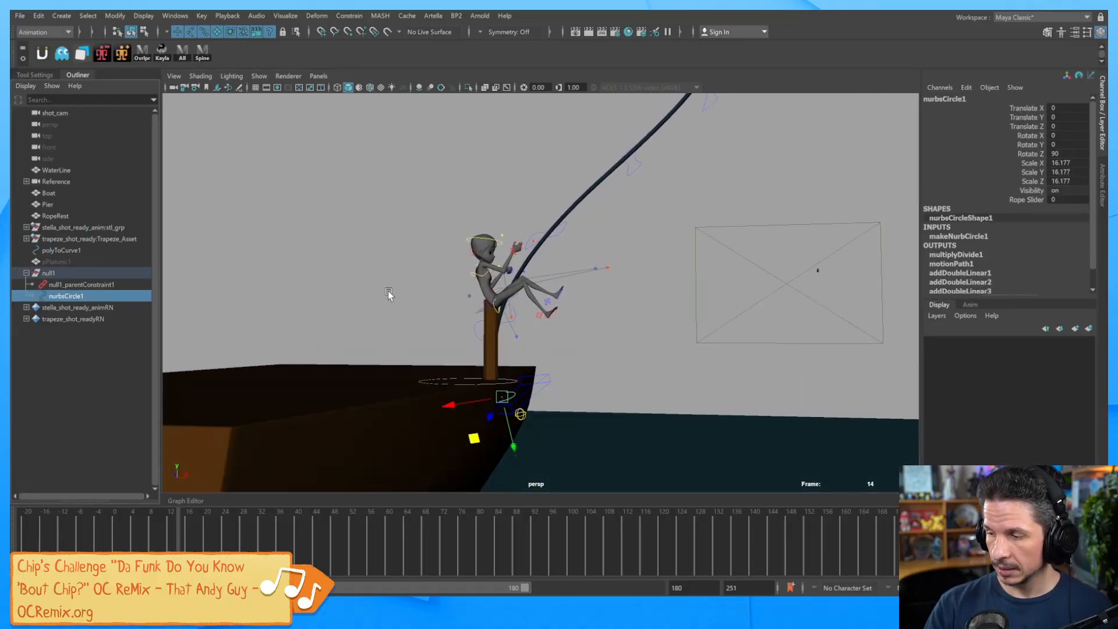
click(1028, 200)
middle_drag(572, 317, 696, 314)
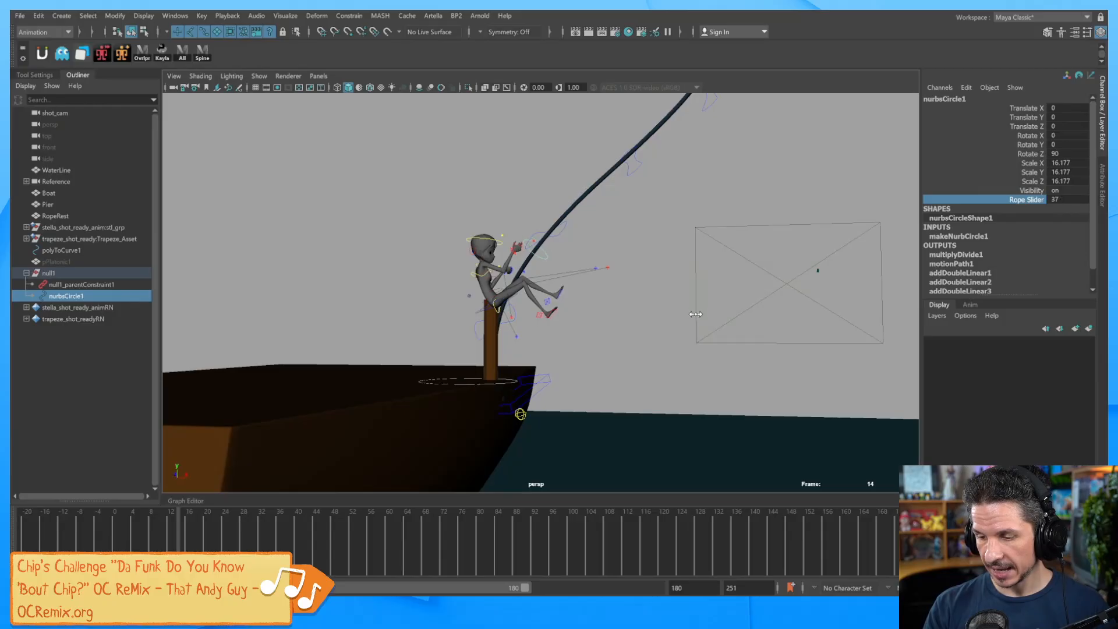
mouse_move(615, 322)
alt+mouse_down()
mouse_move(617, 334)
mouse_move(615, 324)
alt+mouse_up()
alt+right_drag(618, 324, 717, 329)
alt+middle_drag(626, 334, 607, 373)
alt+right_drag(607, 374, 653, 373)
mouse_move(177, 556)
mouse_down()
mouse_move(45, 557)
mouse_move(71, 557)
mouse_up()
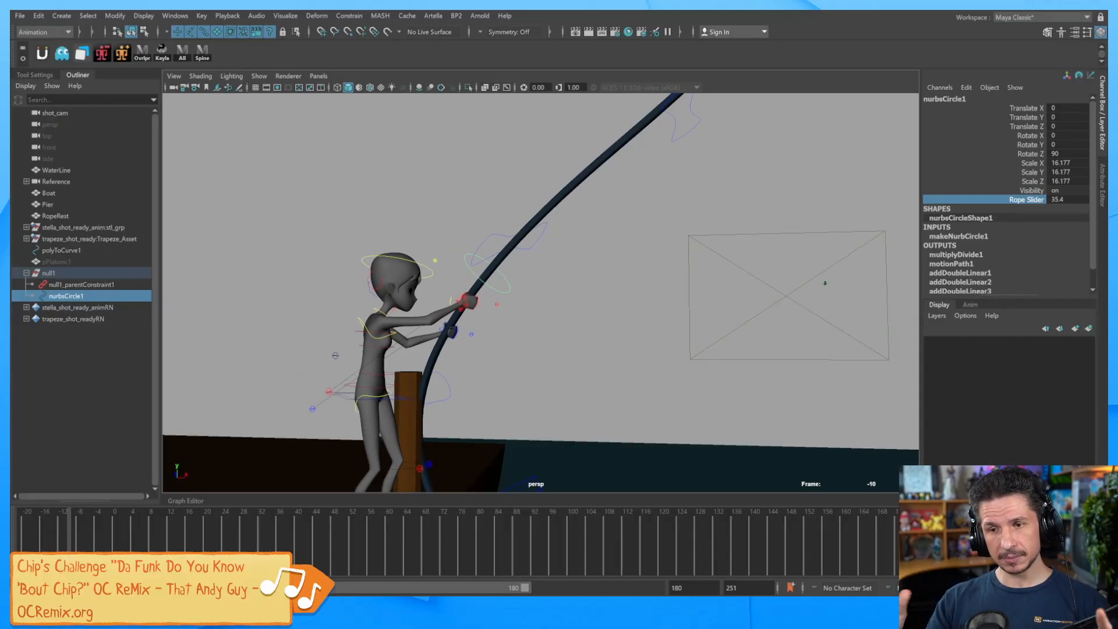
middle_drag(745, 284, 614, 306)
alt+drag(564, 333, 696, 332)
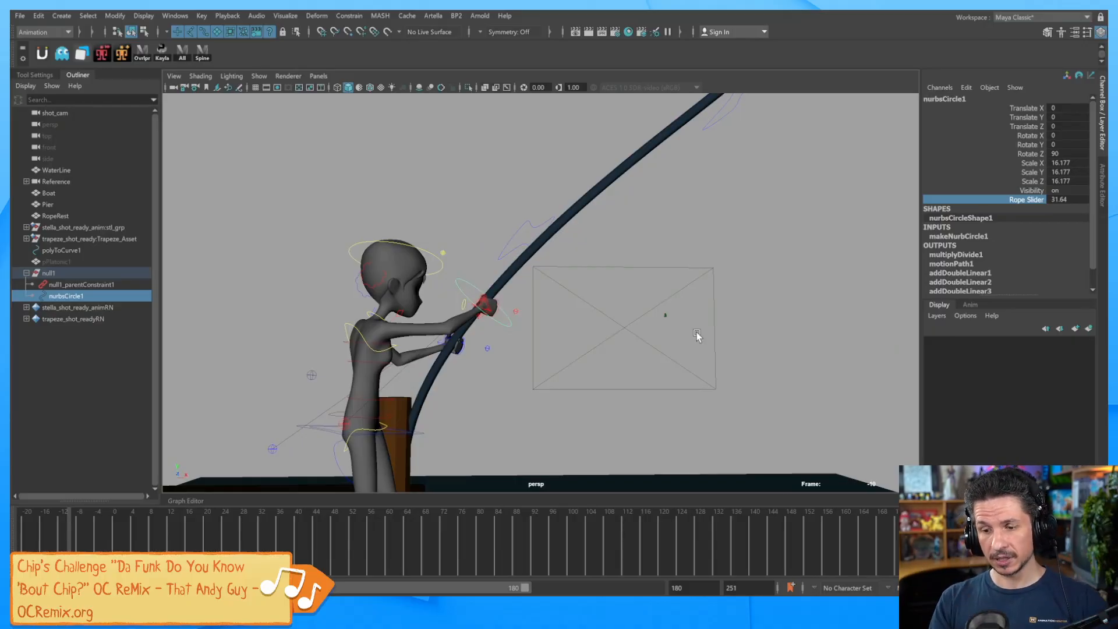
Create a new locator and move it up beside the character's hand.
click(71, 18)
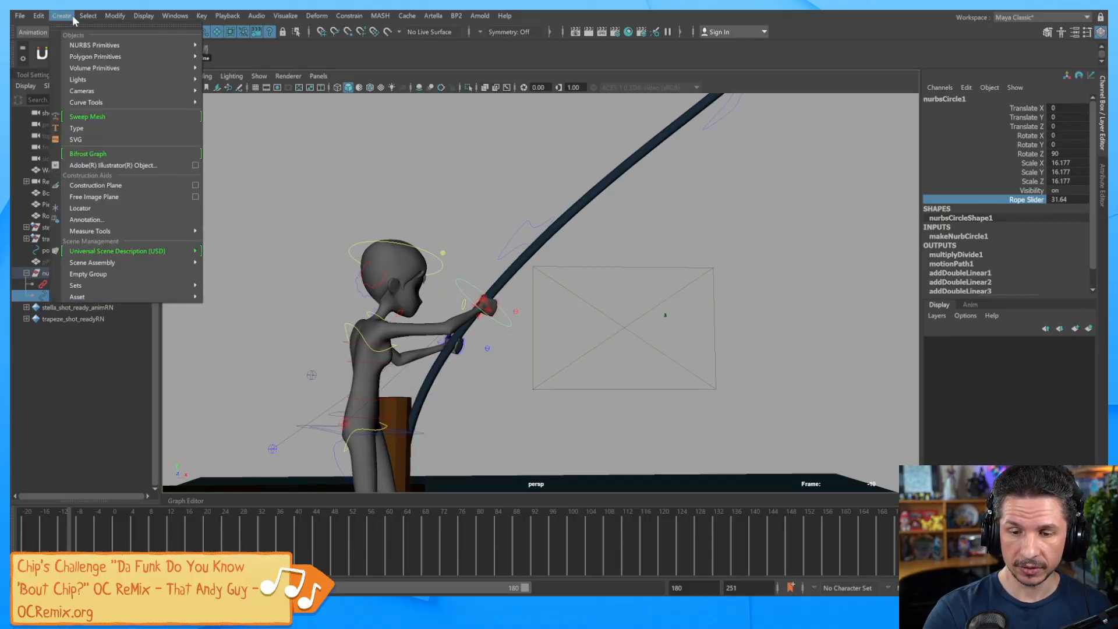
click(127, 208)
alt+right_drag(843, 347, 617, 319)
alt+drag(617, 319, 669, 402)
alt+middle_drag(668, 402, 728, 351)
alt+right_drag(650, 337, 626, 344)
key(r)
drag(588, 486, 634, 268)
key(w)
alt+drag(629, 318, 564, 285)
alt+right_drag(564, 285, 907, 343)
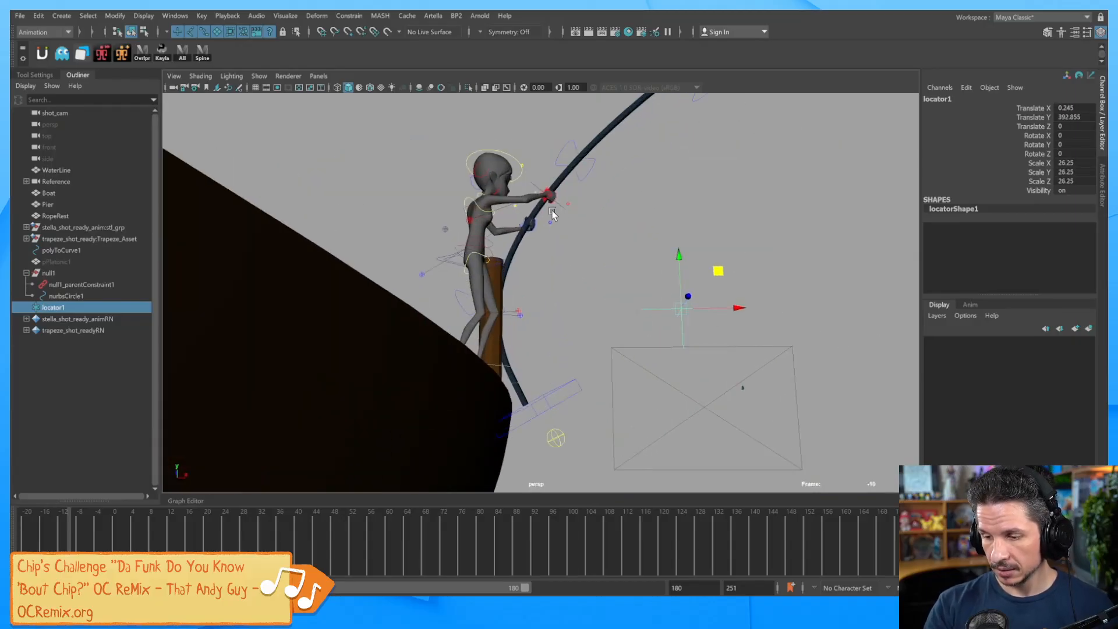
alt+drag(548, 209, 554, 232)
Snap locator1 onto nurbsCircle1 using Match All Transforms.
click(559, 189)
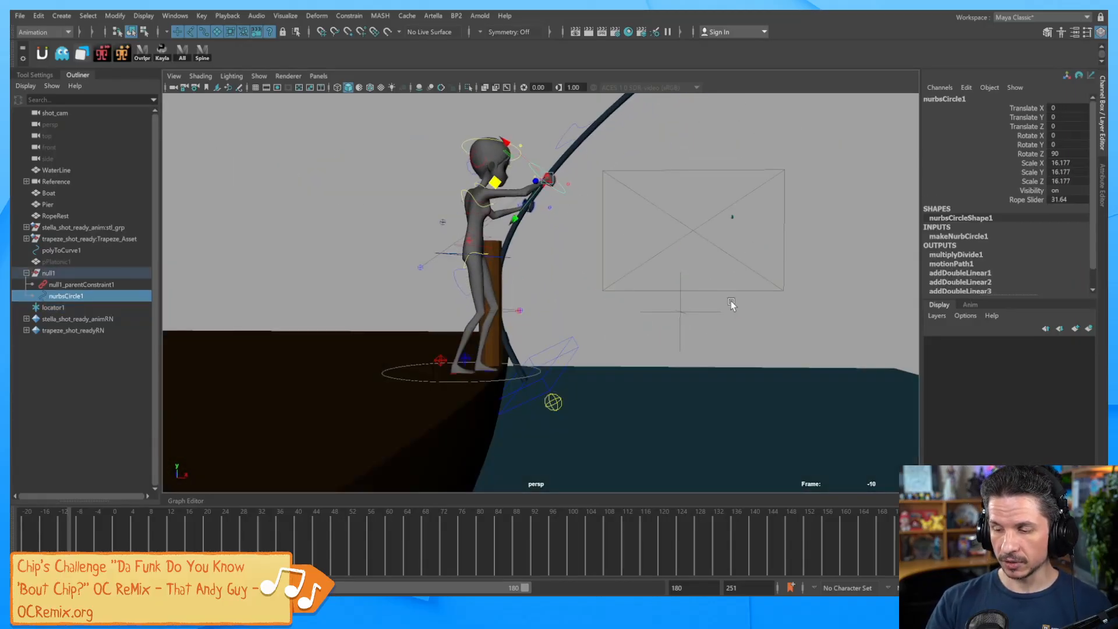
click(673, 326)
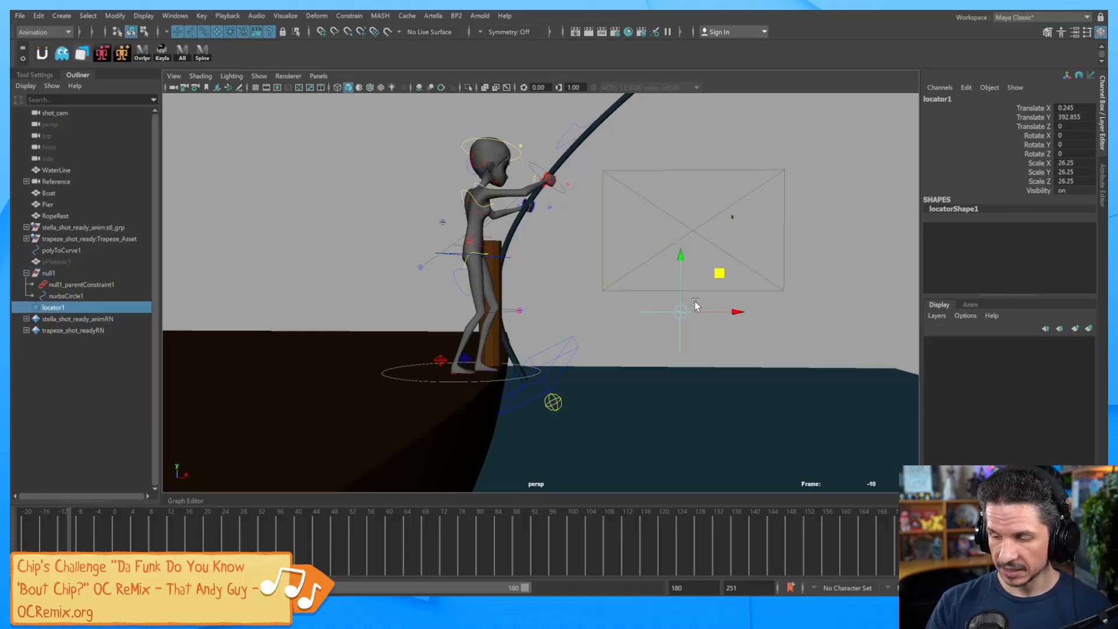
shift+click(562, 195)
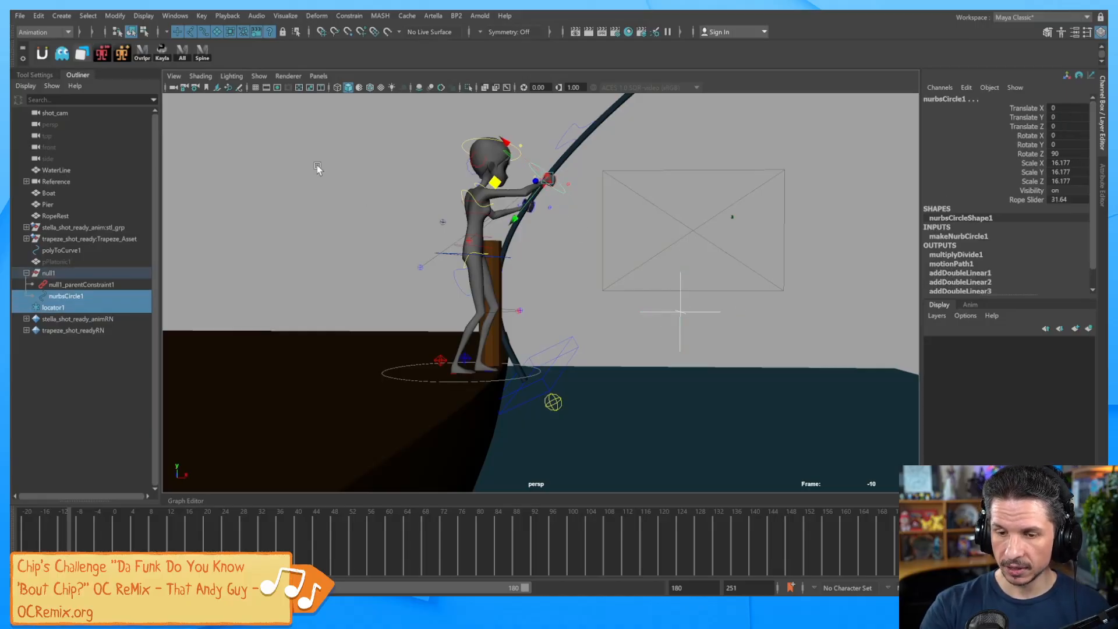
click(114, 16)
mouse_move(163, 81)
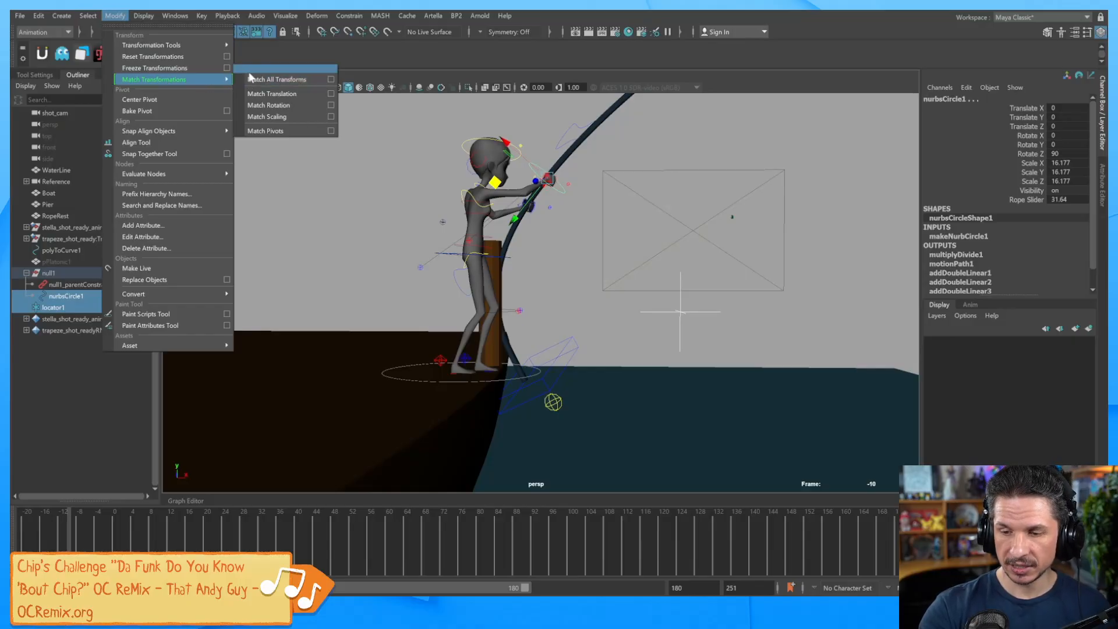
click(281, 78)
Shrink locator1 slightly, to a scale of 0.929.
alt+drag(650, 256, 639, 320)
scroll(664, 315, up, 4)
drag(620, 195, 587, 173)
click(624, 199)
key(r)
alt+drag(618, 285, 632, 231)
Parent locator1 under nurbsCircle1 in the Outliner.
middle_drag(67, 307, 65, 296)
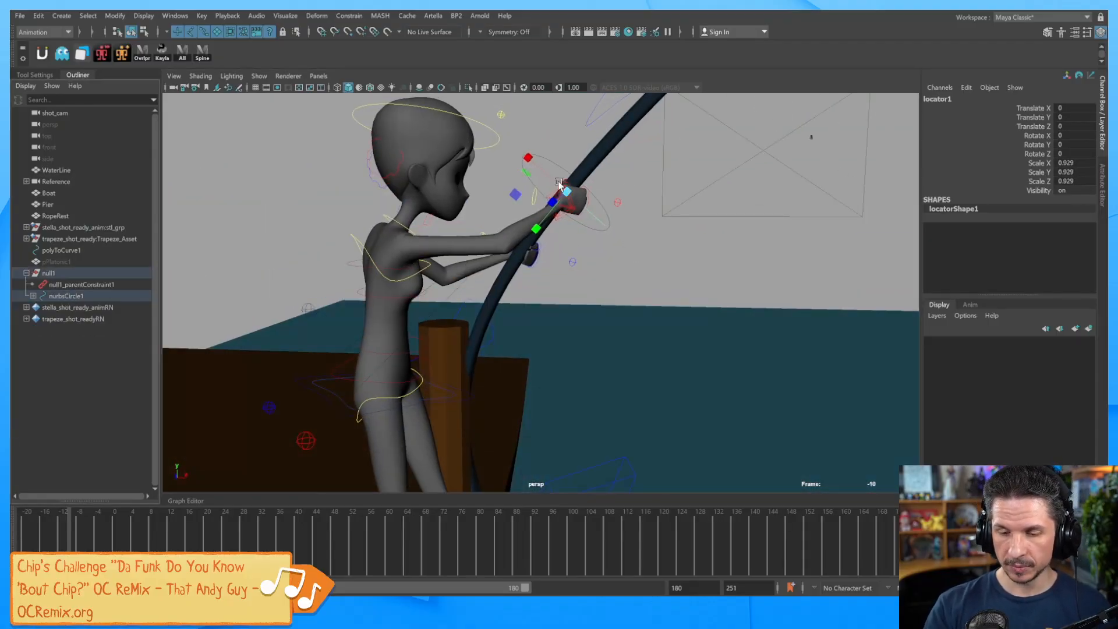
click(34, 296)
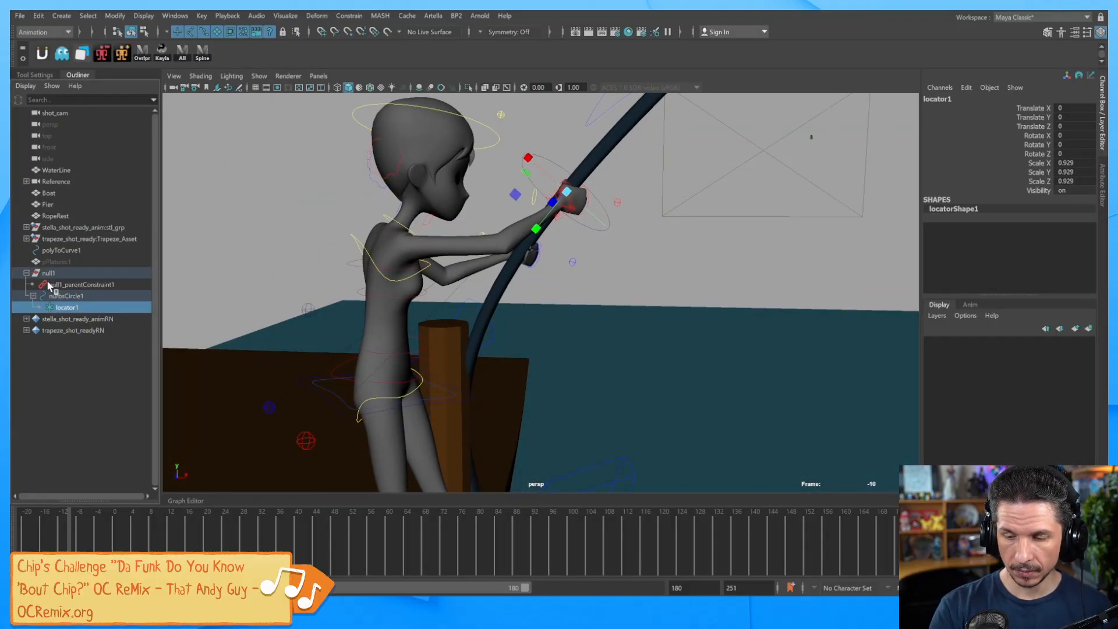
alt+drag(636, 252, 640, 264)
click(645, 260)
scroll(730, 248, down, 2)
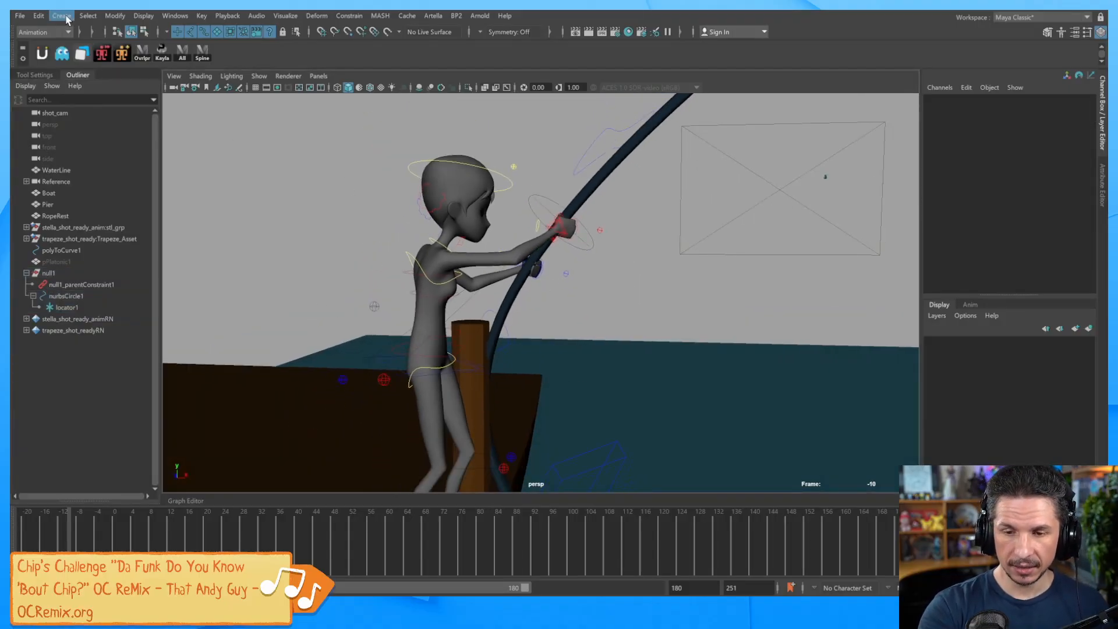
Create locator2 and snap it onto the right arm IK hand control with Match All Transforms.
click(61, 15)
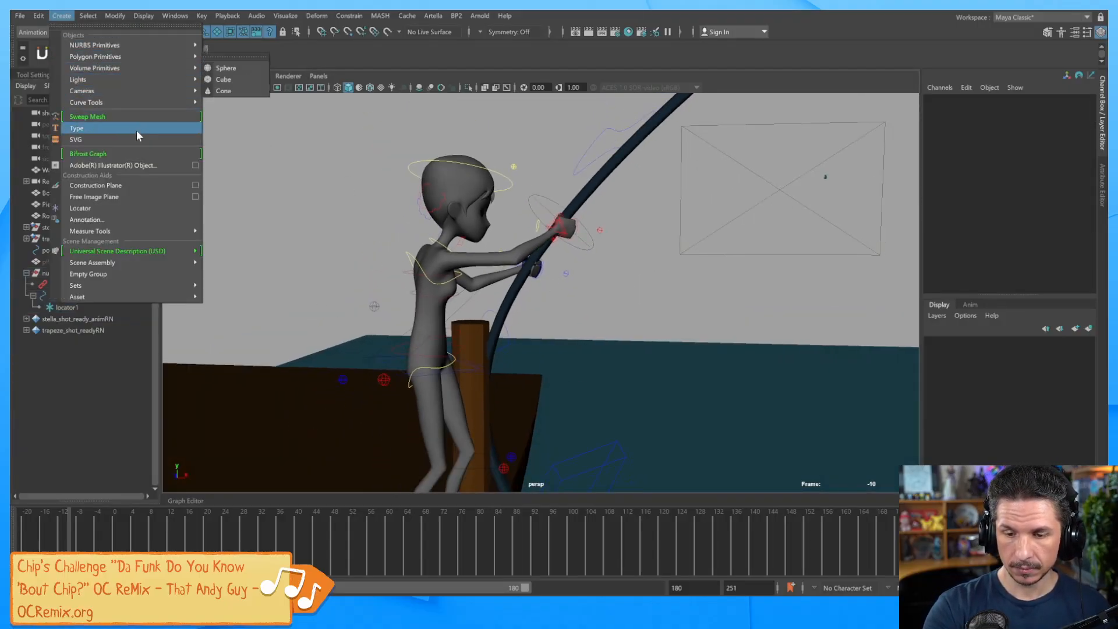
click(137, 206)
alt+right_drag(670, 262, 641, 271)
alt+drag(641, 271, 606, 298)
alt+right_drag(606, 299, 652, 268)
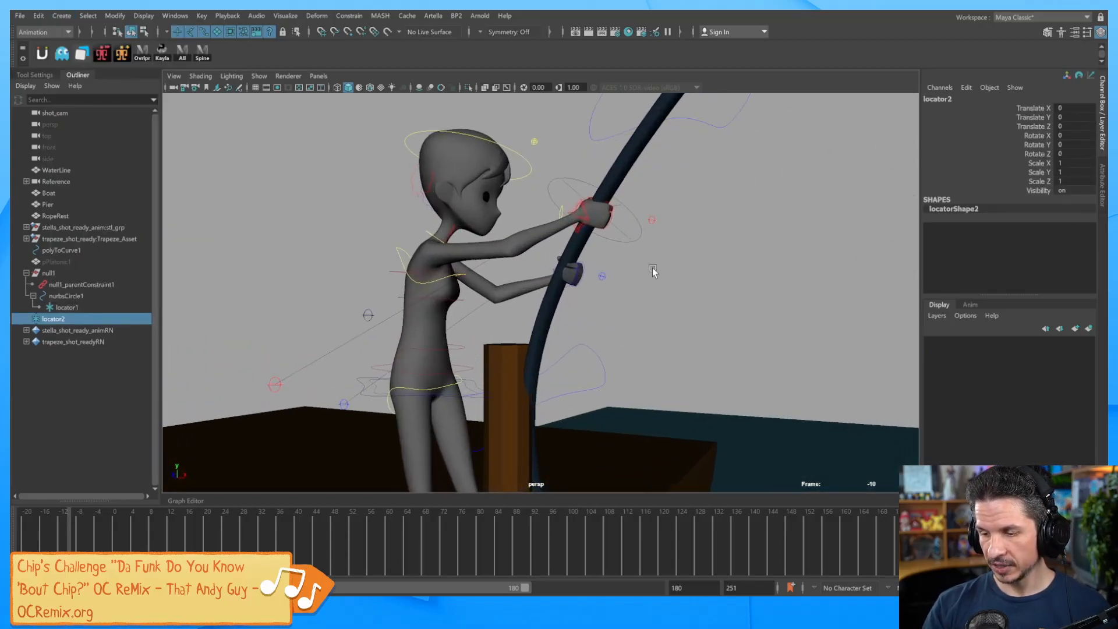
click(589, 218)
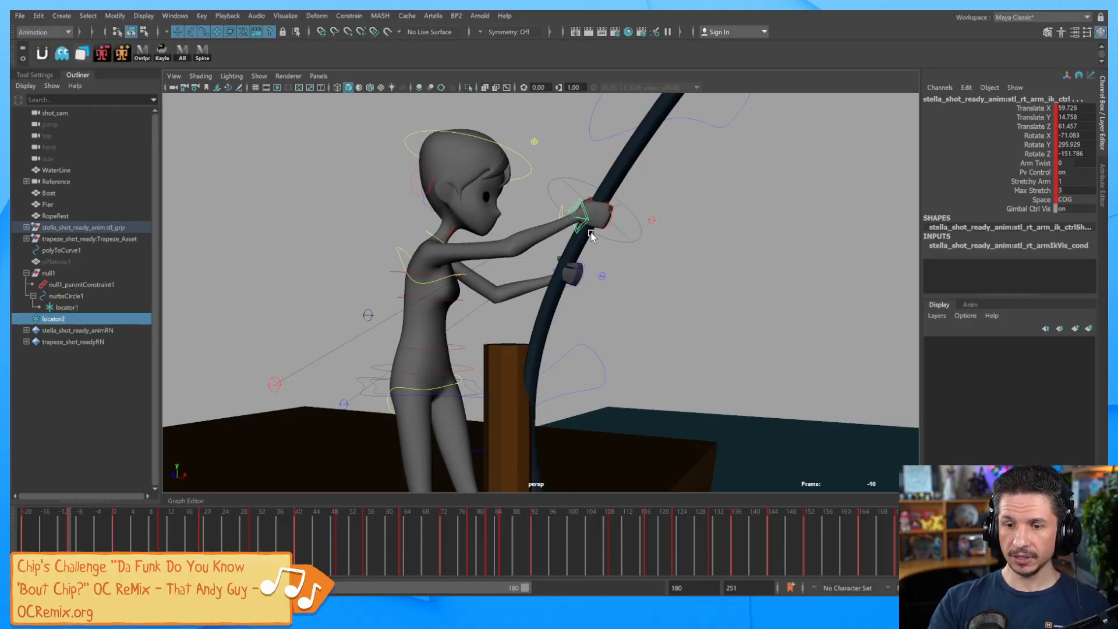
click(115, 15)
mouse_move(155, 81)
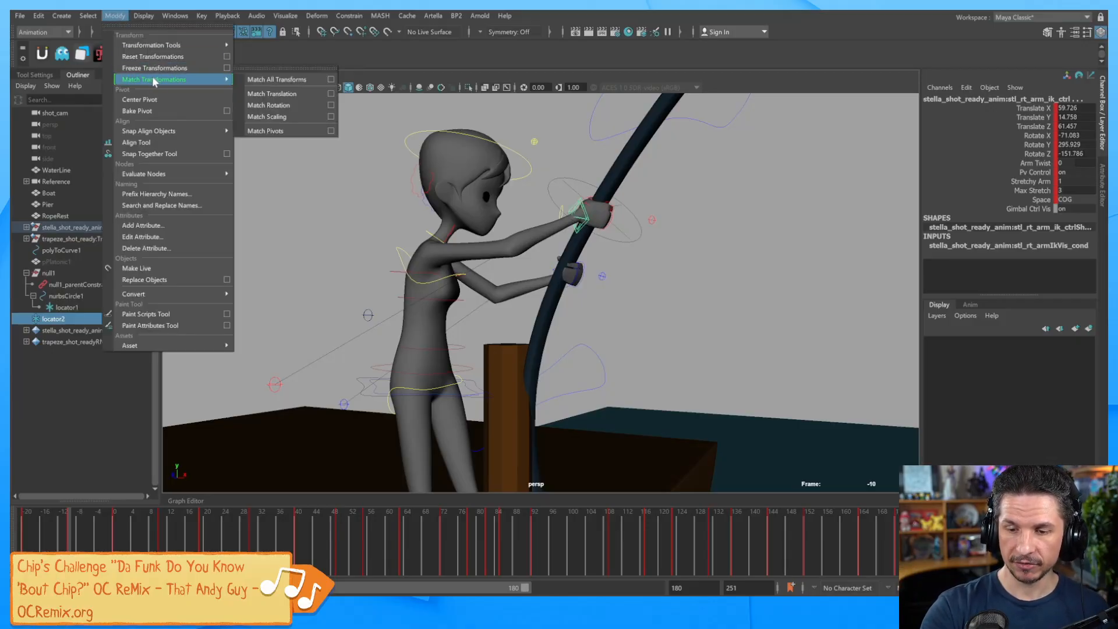
click(284, 80)
Resize locator2 at the right hand and parent it under locator1.
alt+drag(495, 250, 578, 302)
alt+right_drag(578, 302, 951, 296)
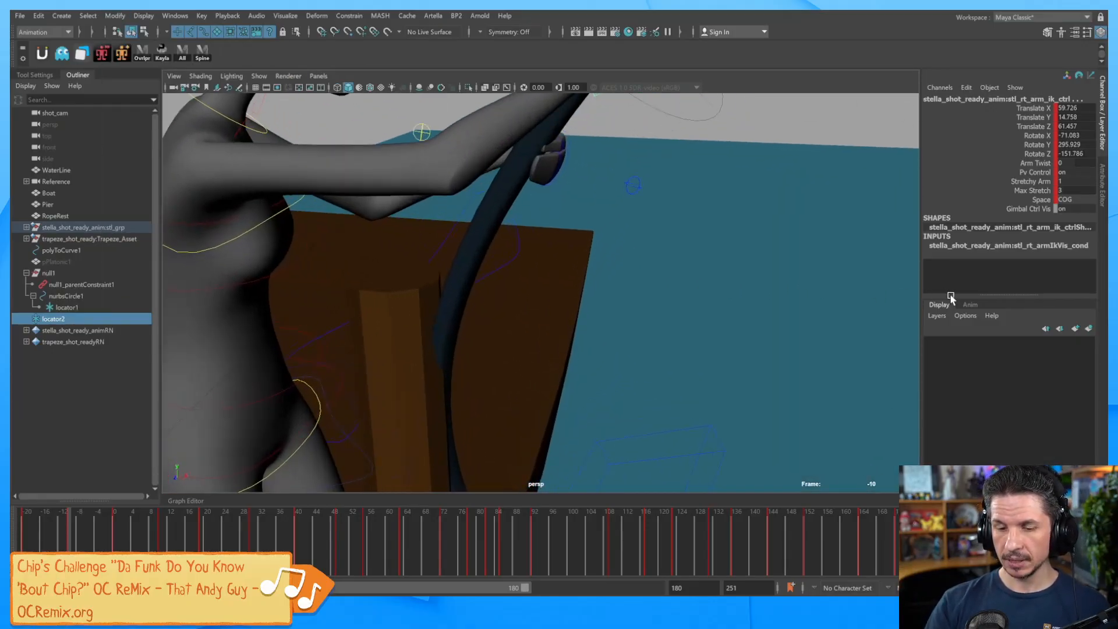
alt+middle_drag(652, 295, 596, 353)
click(68, 317)
drag(533, 173, 652, 183)
alt+drag(656, 309, 637, 238)
alt+middle_drag(637, 238, 607, 303)
alt+right_drag(607, 303, 775, 300)
key(q)
middle_drag(72, 320, 66, 308)
click(39, 307)
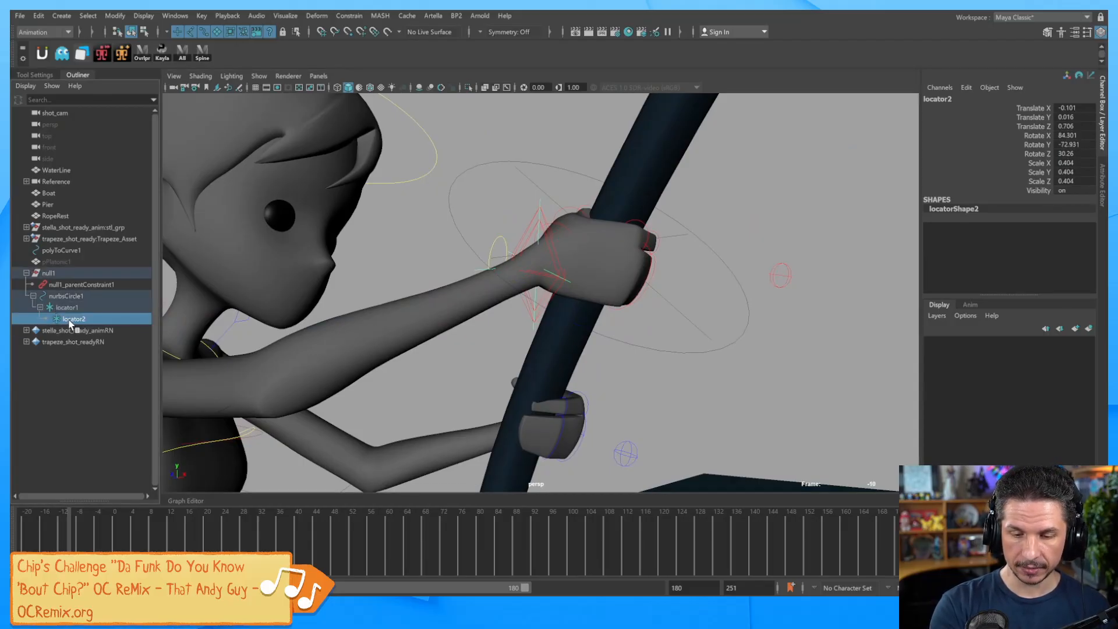
alt+drag(624, 328, 618, 319)
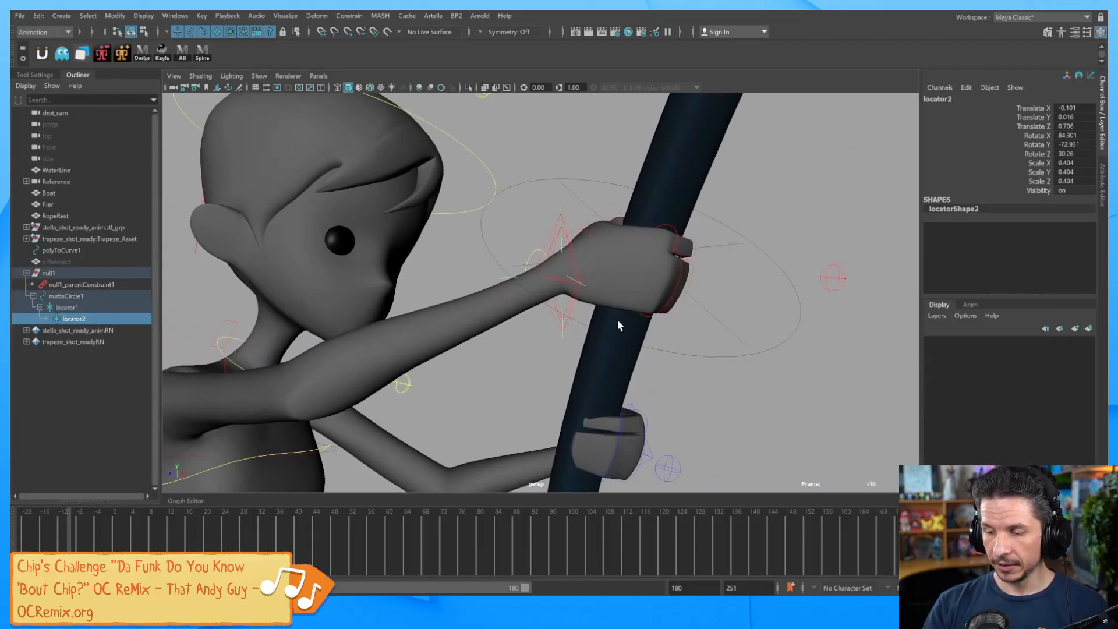
Select locator2, then add the right arm IK control to the selection.
click(584, 301)
click(554, 350)
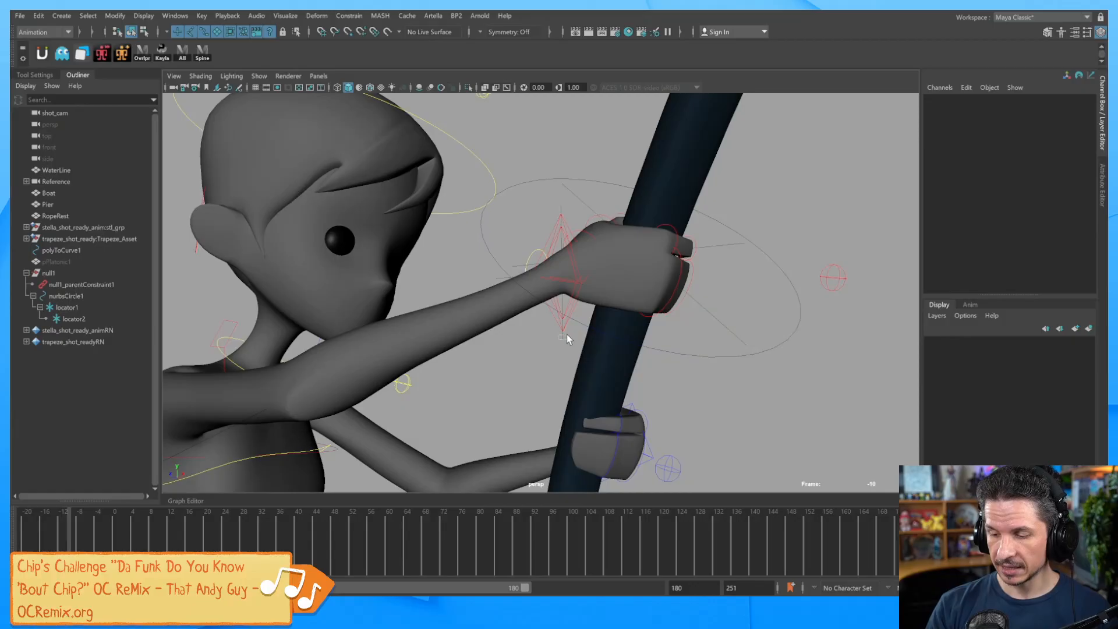
click(568, 335)
shift+click(563, 229)
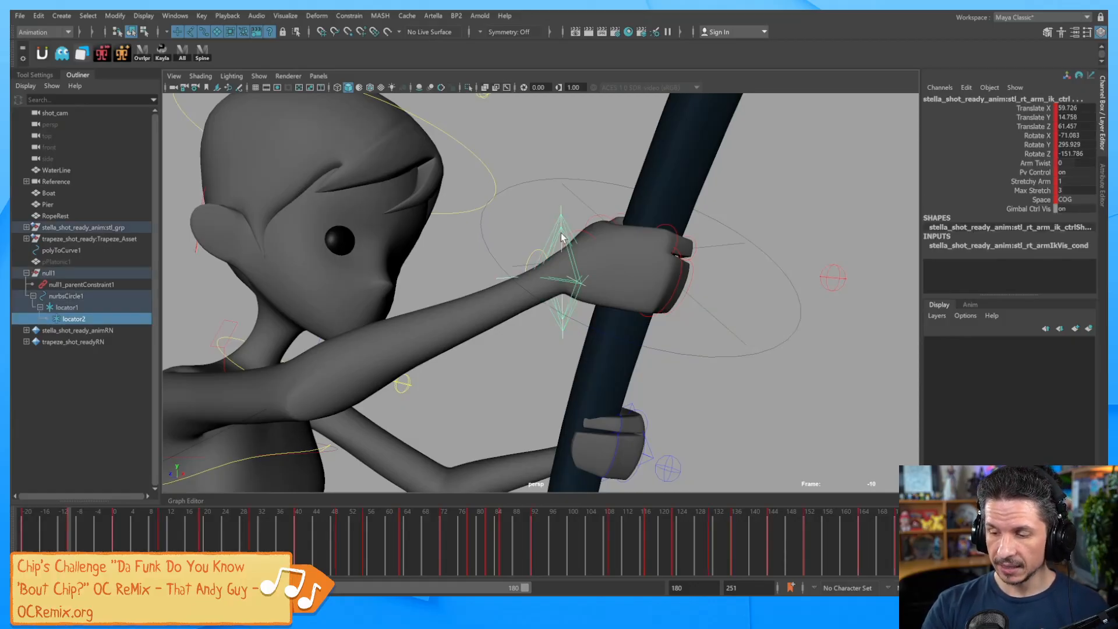
click(349, 16)
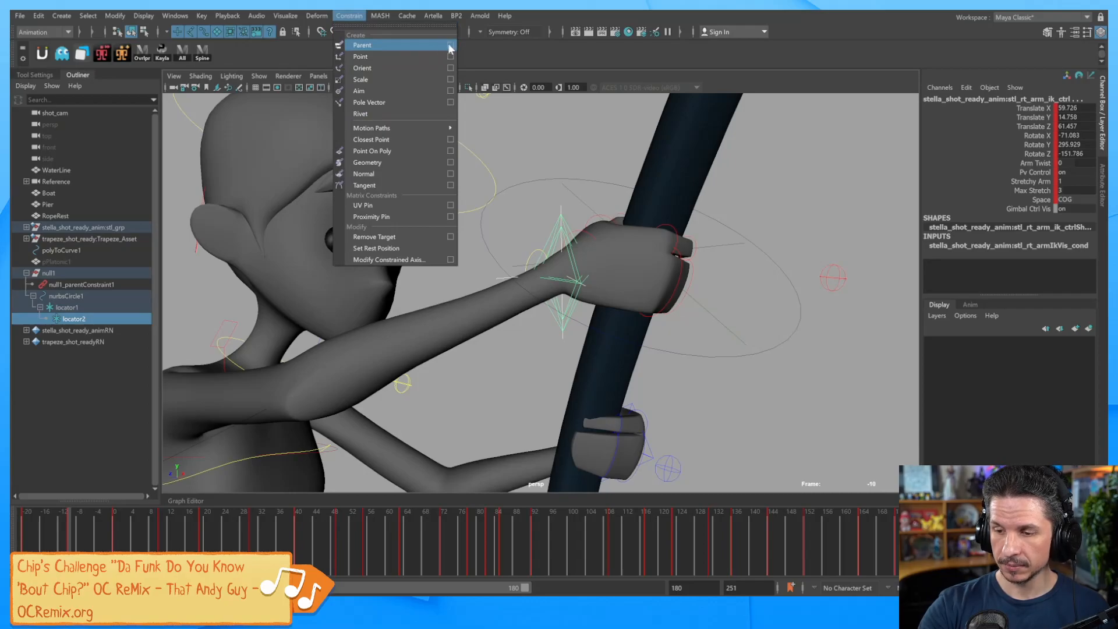
Parent-constrain the right arm IK control to locator2, then return the timeline to frame 0.
click(450, 46)
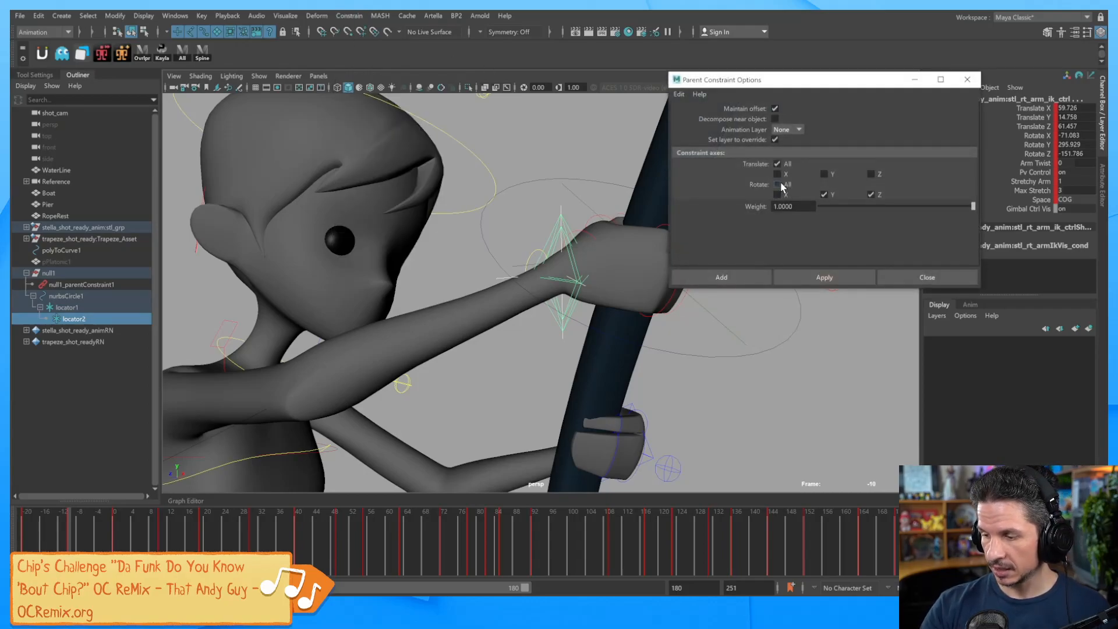
click(737, 279)
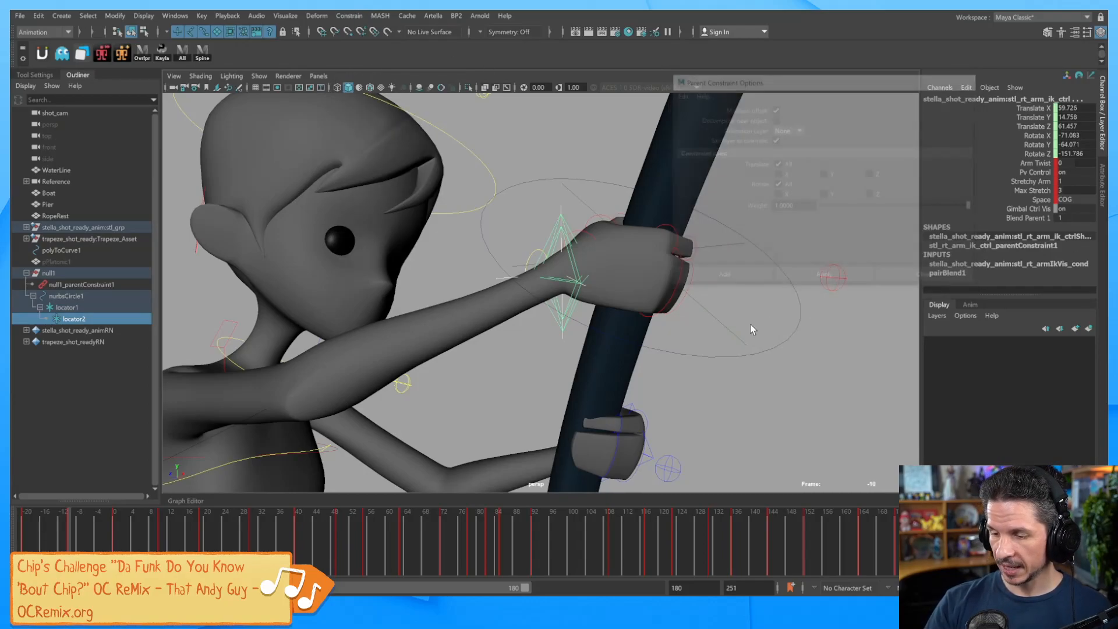
click(808, 377)
alt+right_drag(810, 379, 349, 394)
alt+drag(583, 364, 777, 352)
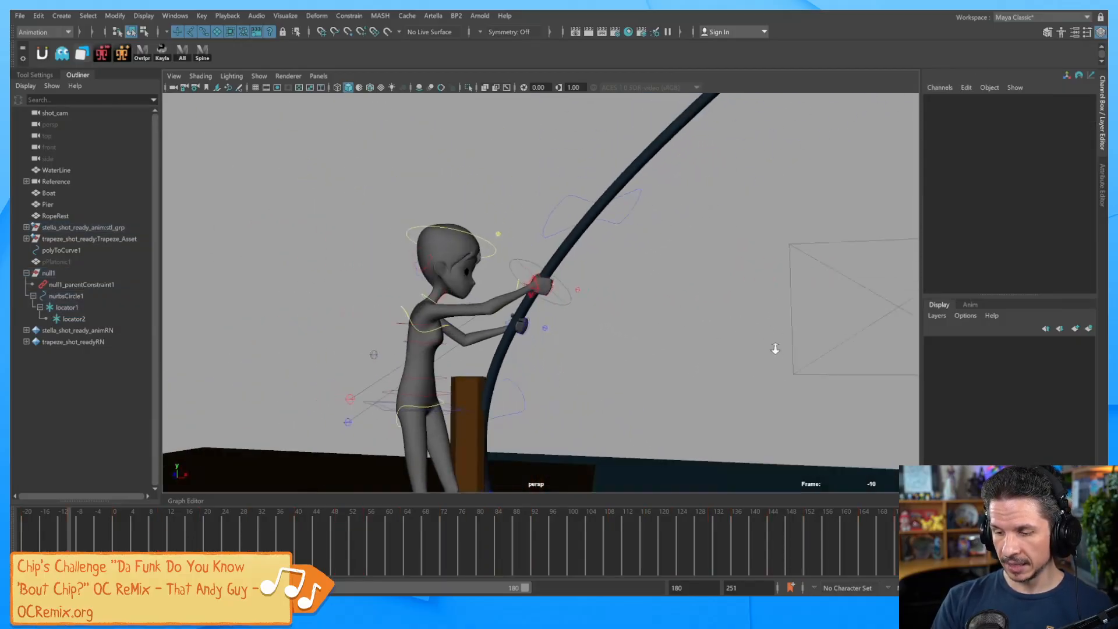
alt+right_drag(777, 352, 658, 361)
drag(151, 547, 380, 524)
drag(309, 526, 102, 537)
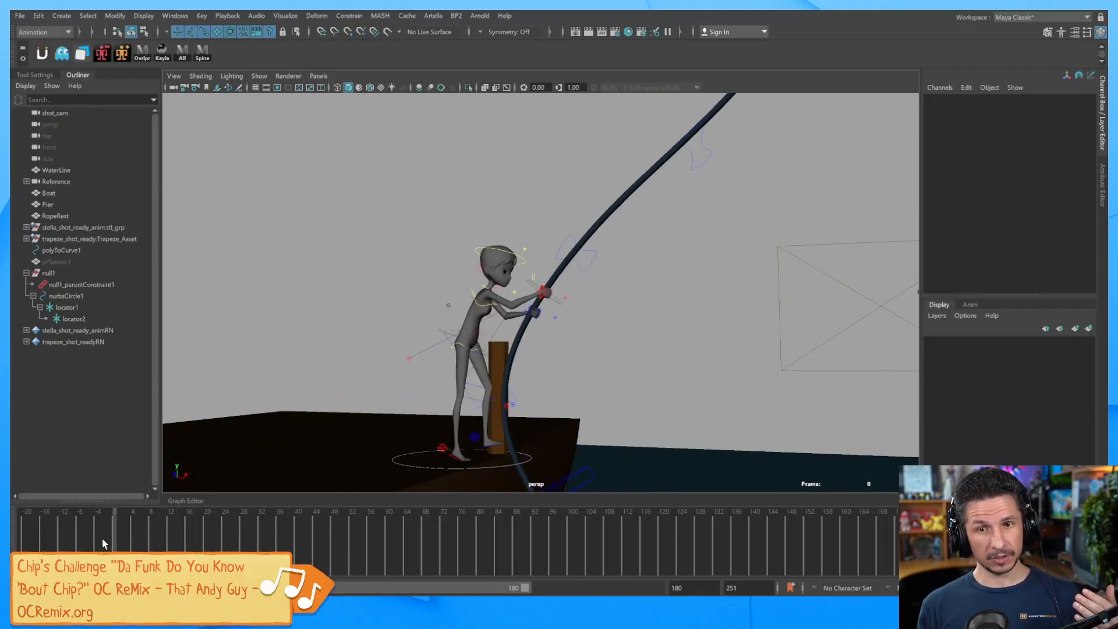
alt+right_drag(572, 394, 647, 331)
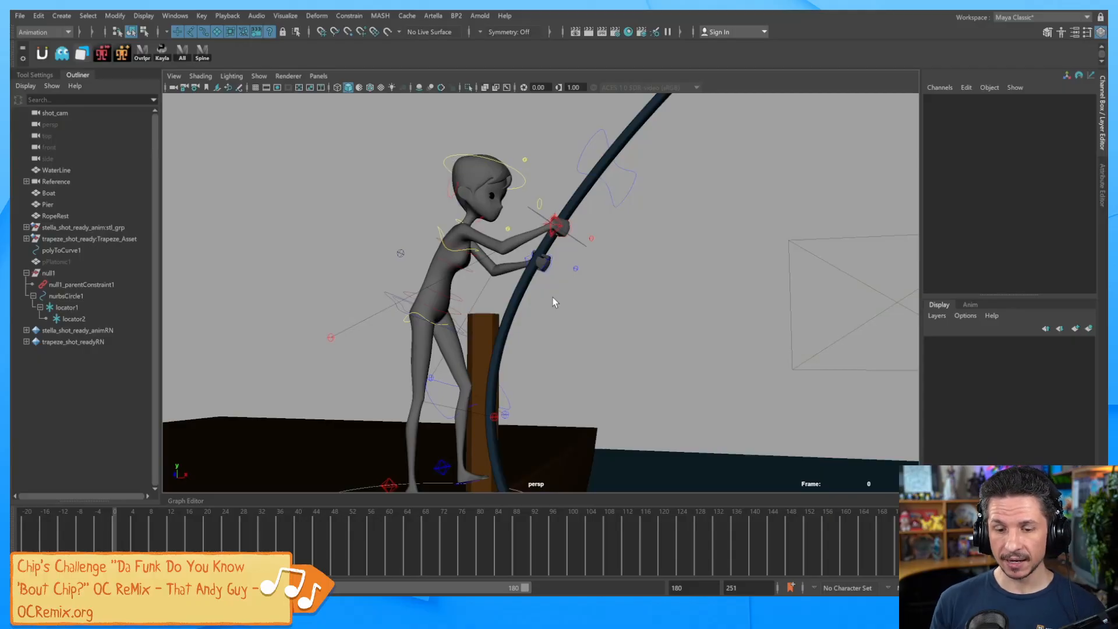
Rename the null1 group to hand1 in the Outliner.
click(26, 273)
double_click(50, 272)
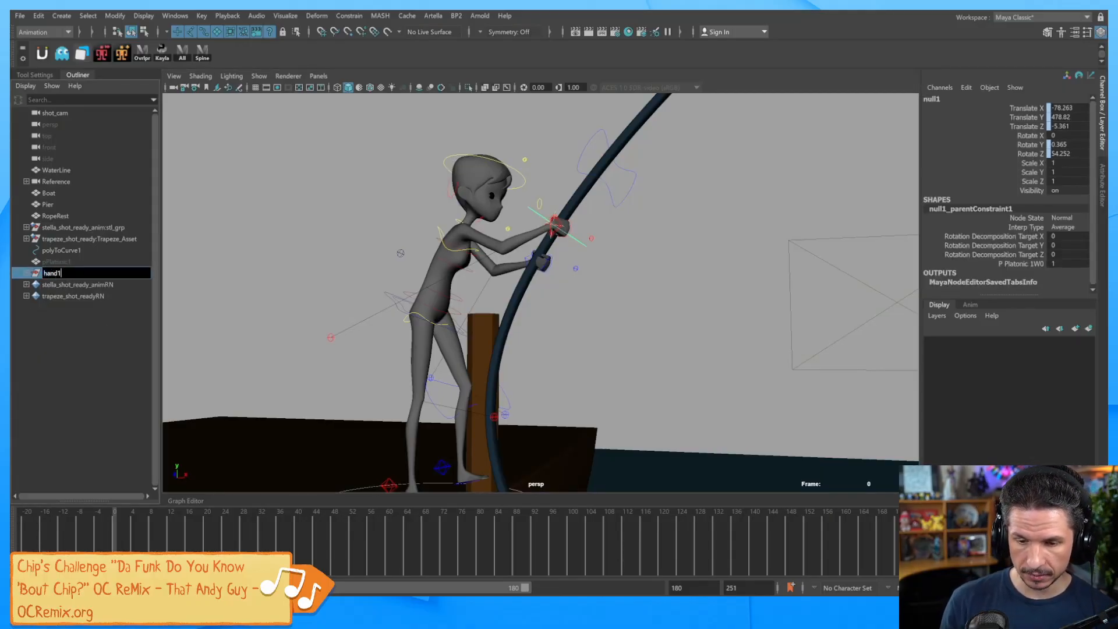
text(hand1)
key(Return)
click(585, 285)
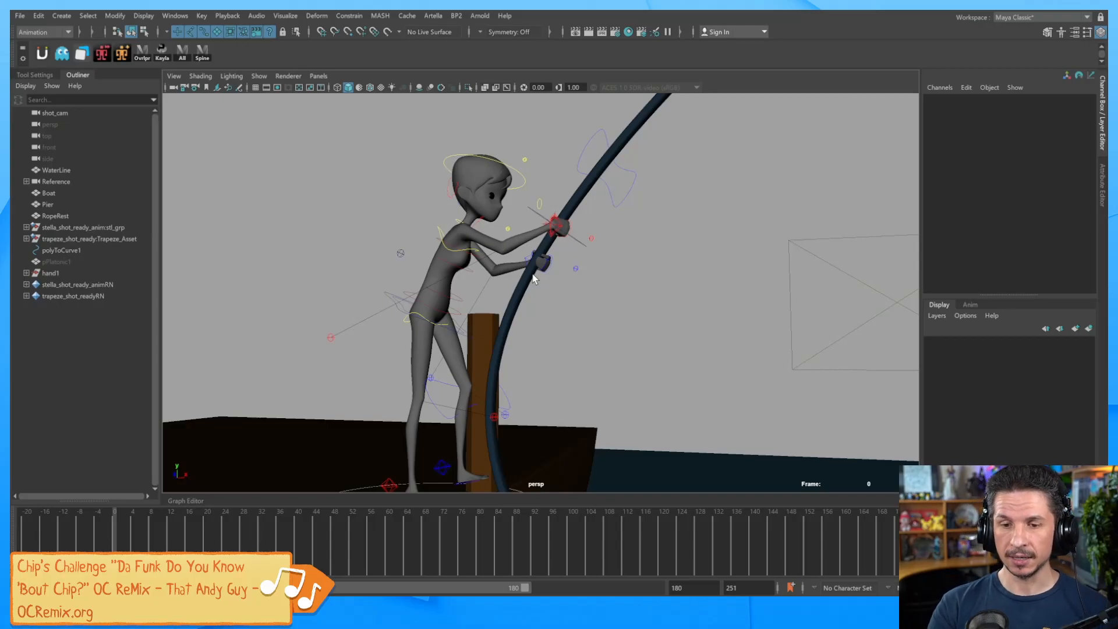
Create a platonic solid and scale it uniformly to 21.746.
click(61, 16)
mouse_move(117, 57)
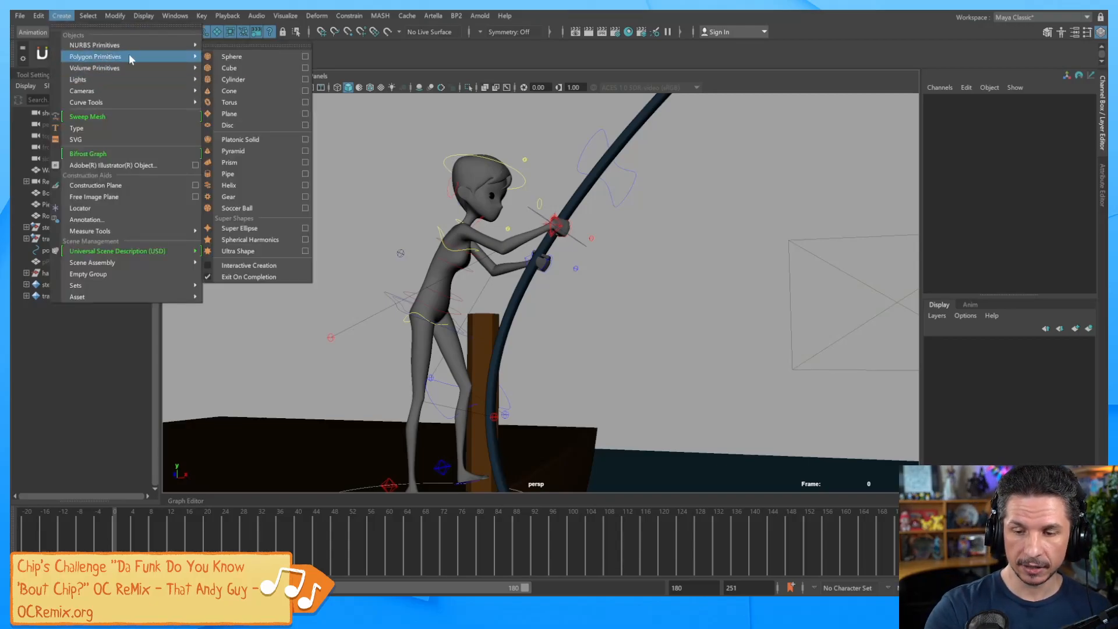
click(256, 140)
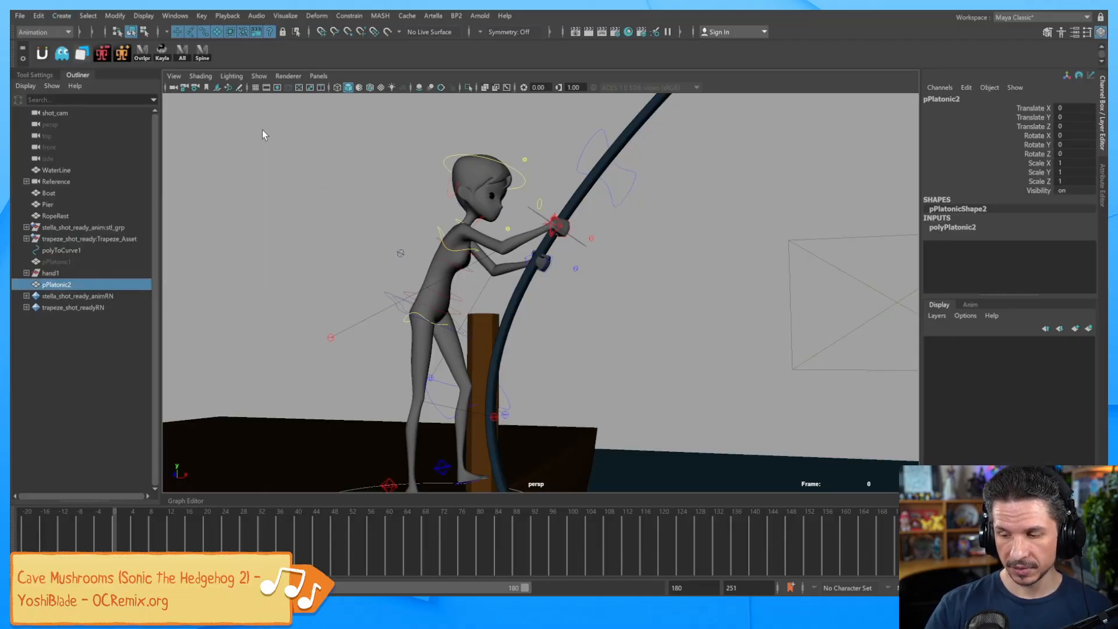
scroll(567, 331, down, 3)
alt+drag(722, 332, 754, 347)
alt+right_drag(754, 348, 612, 365)
key(r)
alt+drag(694, 406, 642, 418)
alt+middle_drag(641, 418, 621, 379)
drag(555, 431, 564, 424)
key(w)
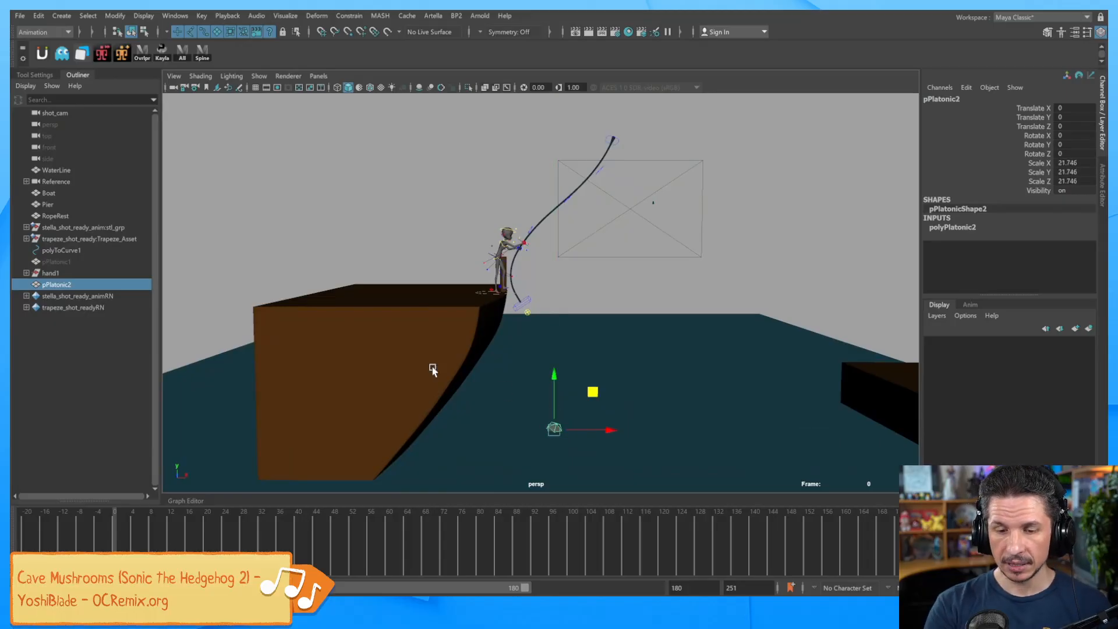
Attach the platonic solid to the rope curve polyToCurve1 with Attach to Motion Path.
ctrl+click(76, 251)
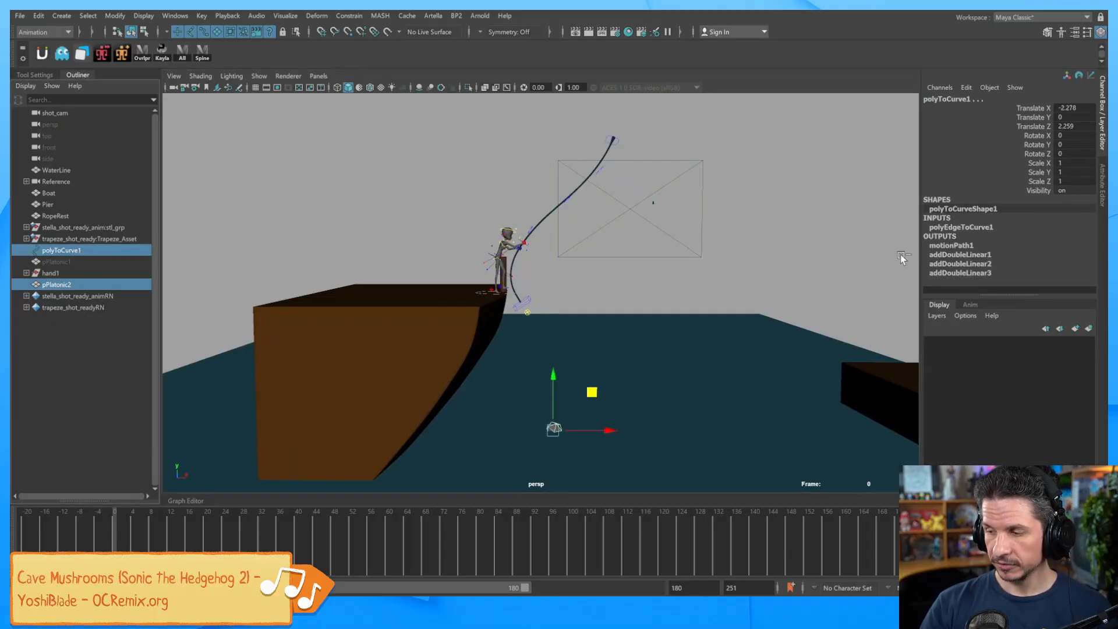
click(356, 18)
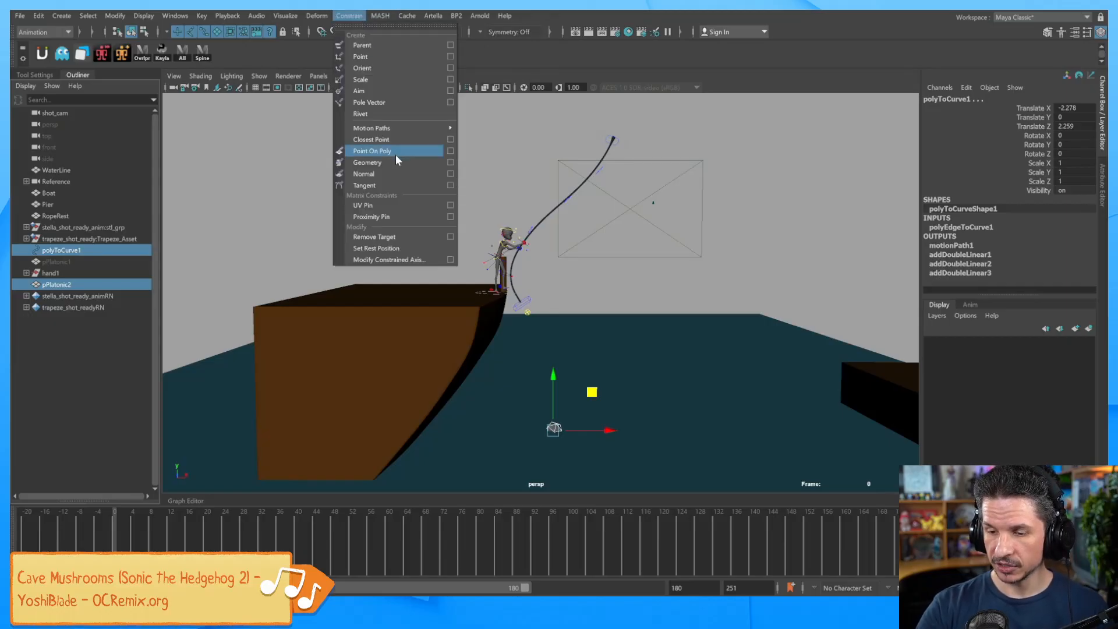
mouse_move(458, 129)
click(520, 129)
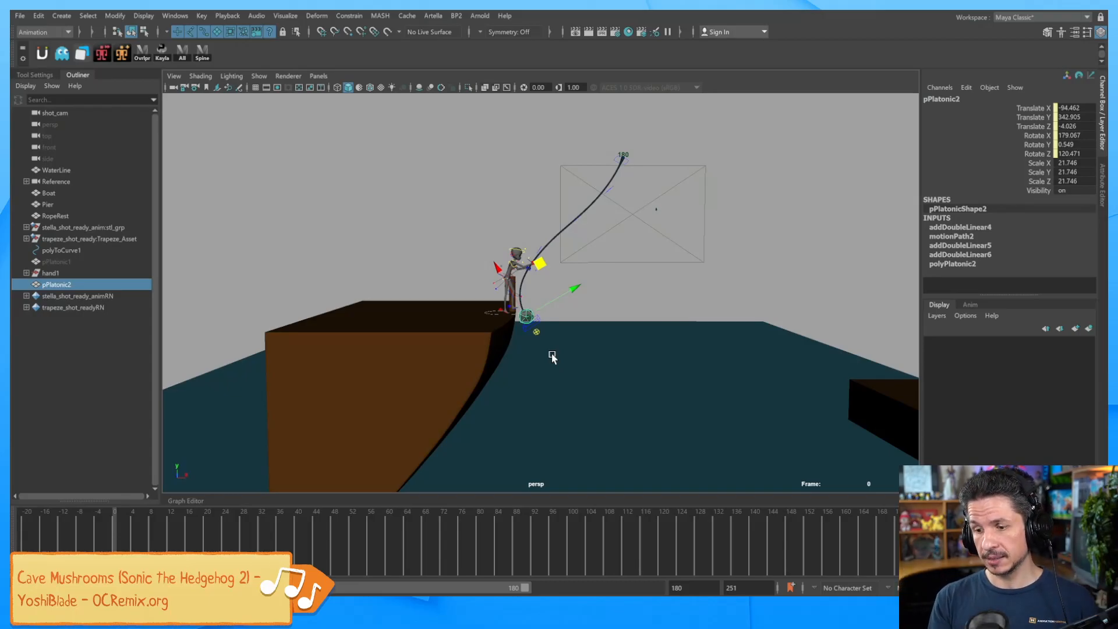
alt+right_drag(536, 316, 724, 336)
alt+middle_drag(672, 328, 687, 342)
alt+drag(687, 342, 542, 294)
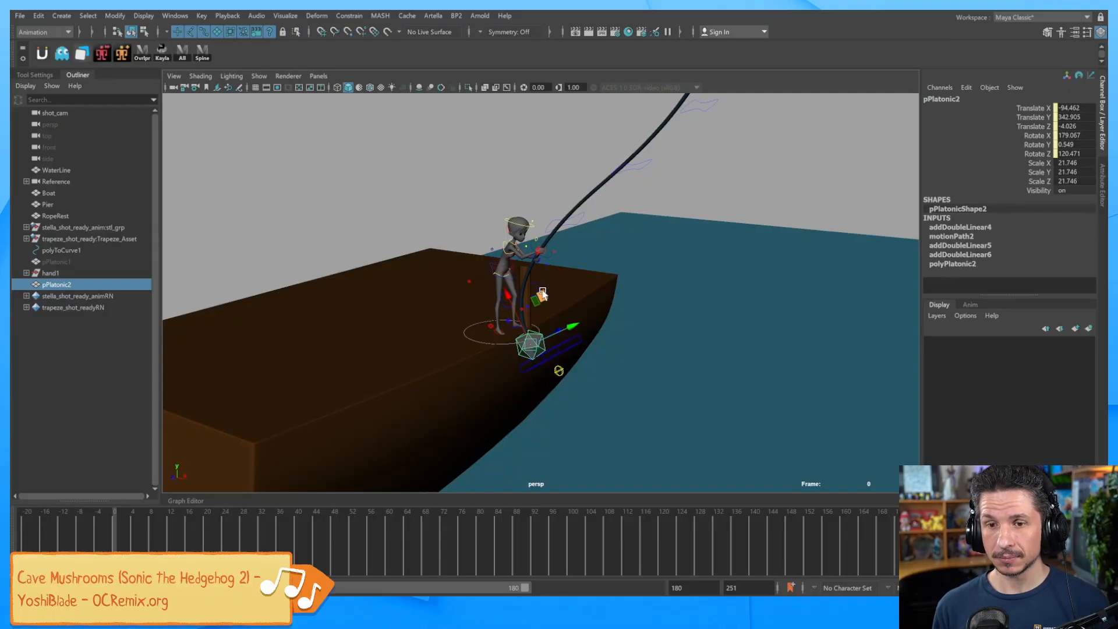
Play the rope swing with Alt+V, then go back to frame 7 and select the right arm IK control.
key(alt+v)
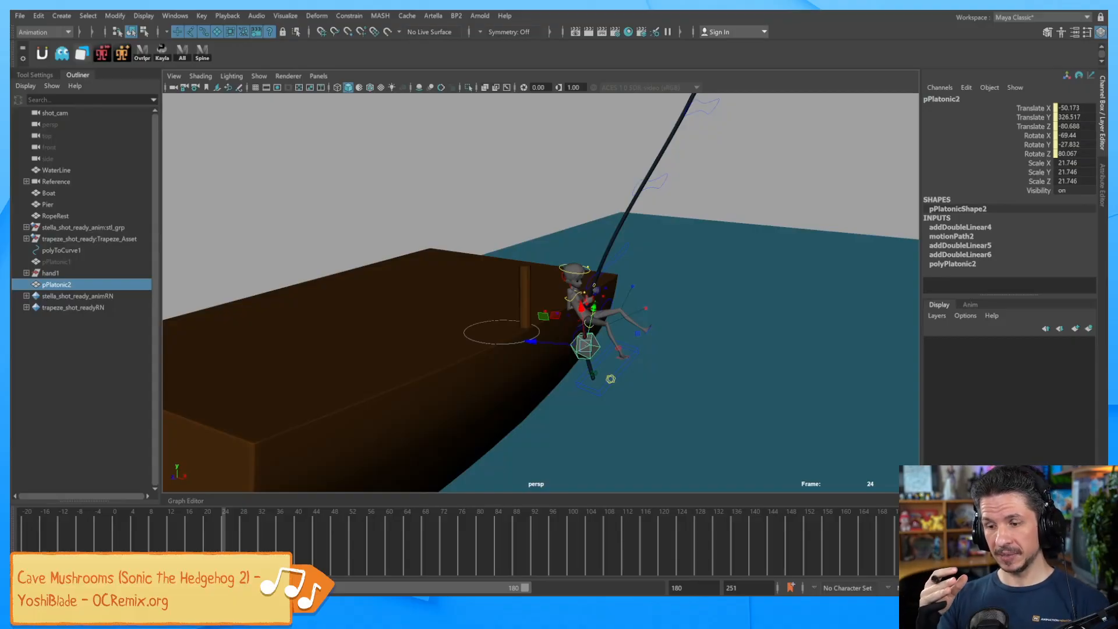
alt+right_drag(638, 344, 784, 362)
alt+middle_drag(784, 362, 708, 350)
alt+right_drag(708, 349, 897, 349)
drag(224, 529, 149, 535)
alt+middle_drag(463, 280, 654, 417)
key(alt+comma)
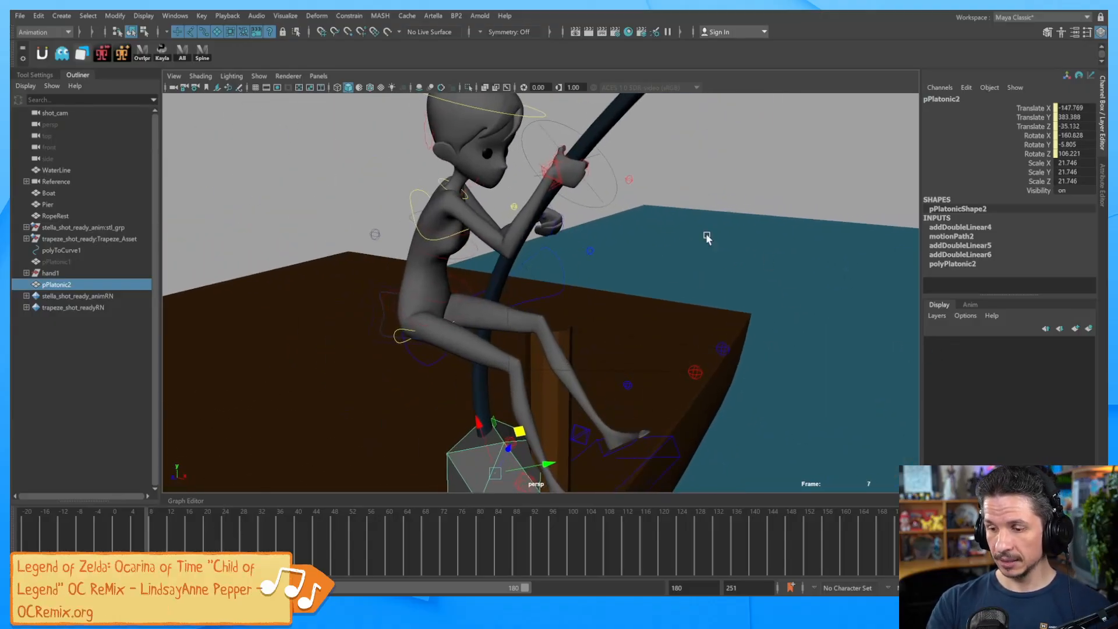
click(561, 182)
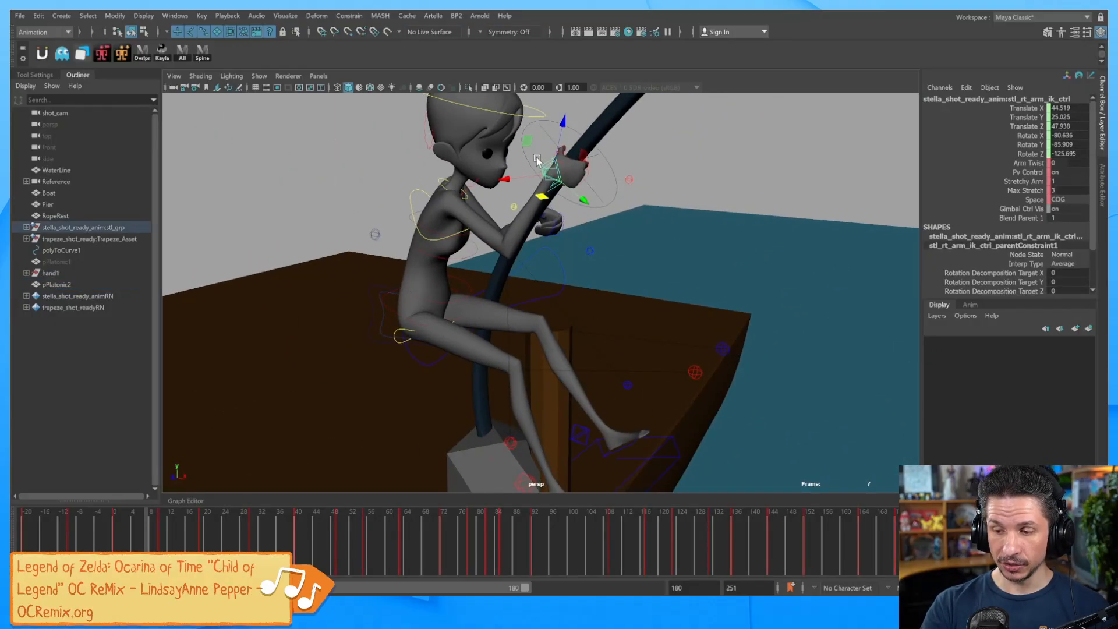
Select locator2 at the right hand, then zoom out to a level side view.
click(538, 162)
click(545, 170)
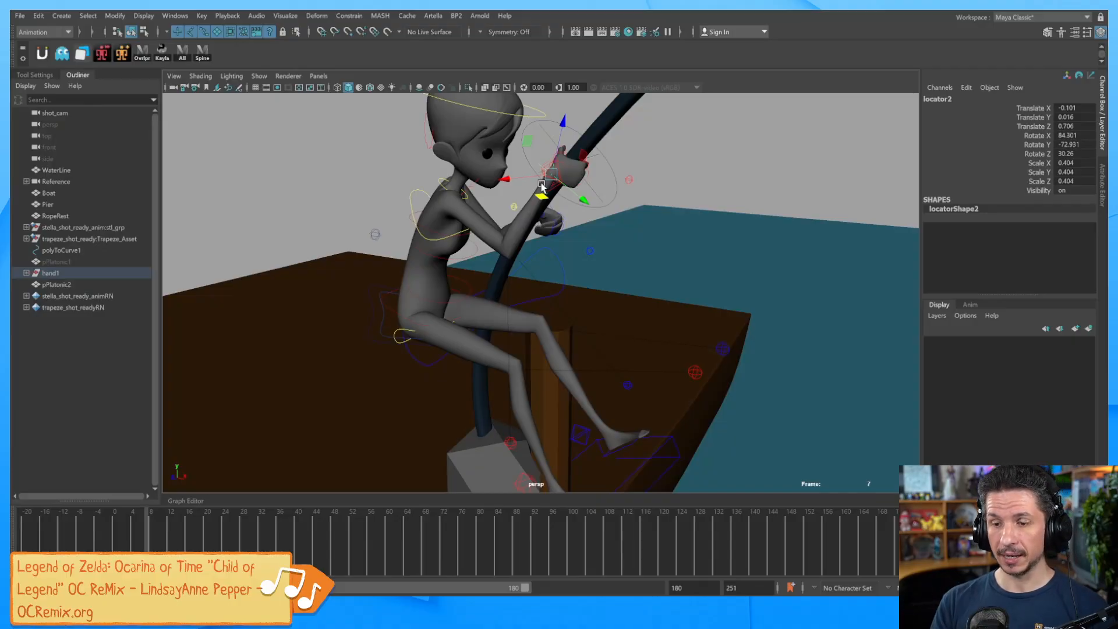
alt+right_drag(660, 229, 617, 224)
alt+middle_drag(617, 224, 571, 308)
alt+right_drag(744, 283, 501, 353)
alt+drag(697, 336, 607, 287)
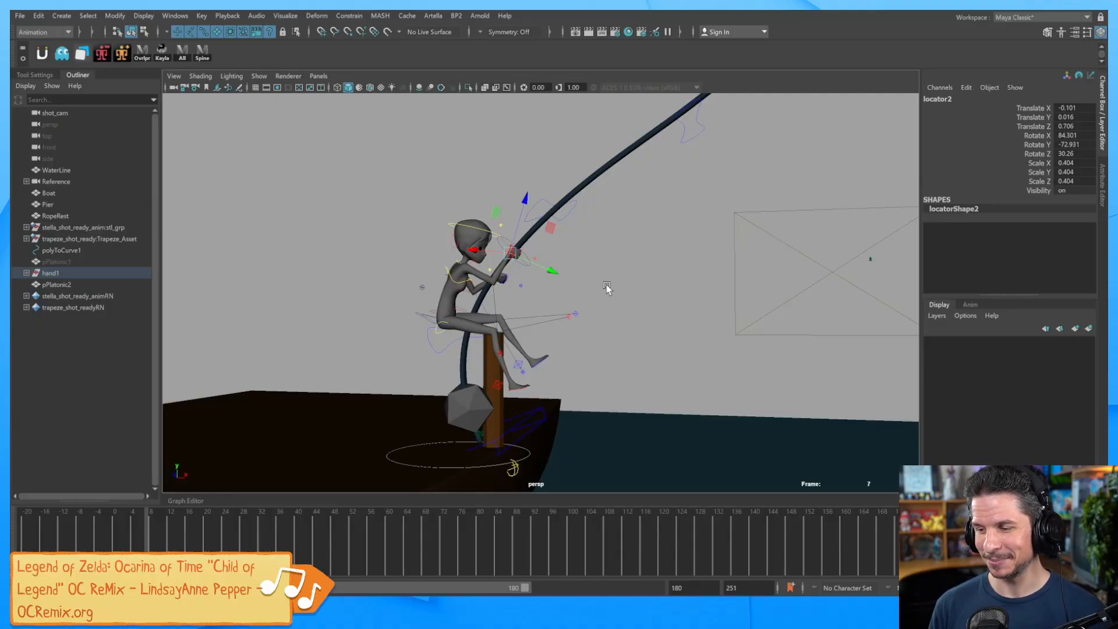
alt+right_drag(771, 276, 662, 222)
alt+middle_drag(663, 223, 606, 291)
alt+right_drag(713, 273, 592, 332)
alt+middle_drag(591, 332, 617, 297)
alt+drag(618, 297, 708, 303)
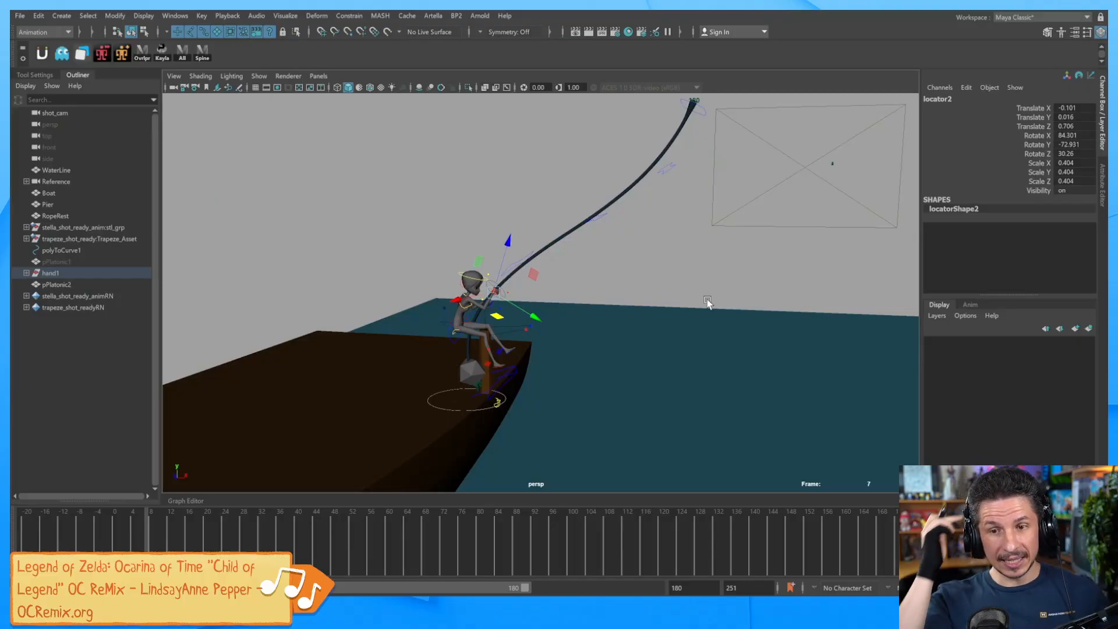
alt+right_drag(623, 334, 684, 327)
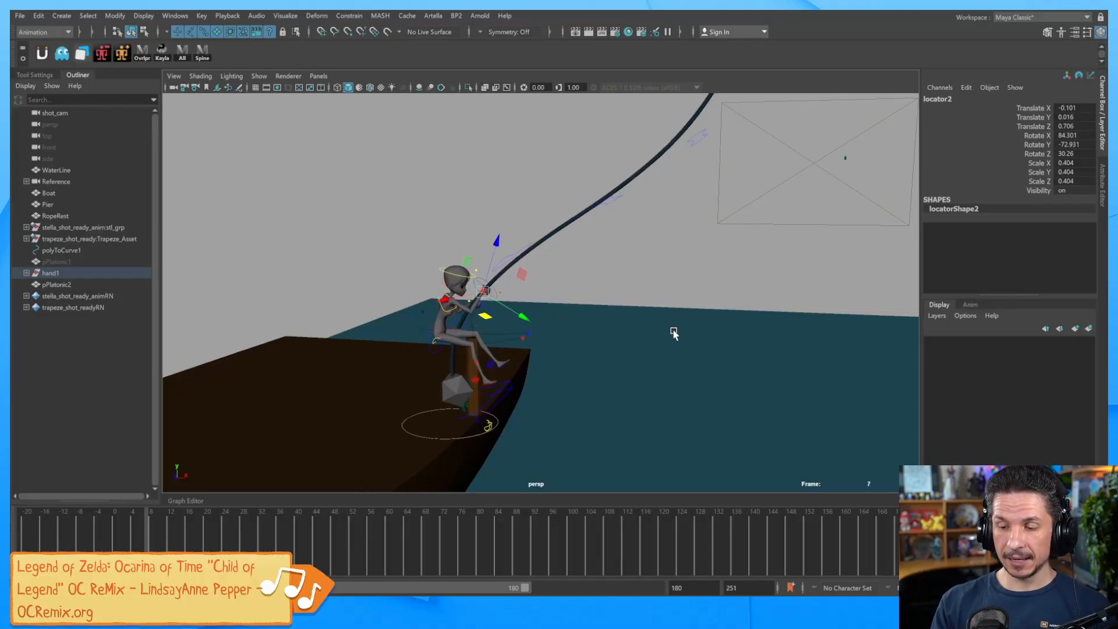
alt+drag(551, 389, 552, 352)
alt+right_drag(552, 351, 920, 340)
alt+middle_drag(607, 319, 667, 344)
Select the right arm IK control and its Blend Parent channel at frame 14.
alt+right_drag(667, 345, 912, 354)
click(569, 306)
click(581, 256)
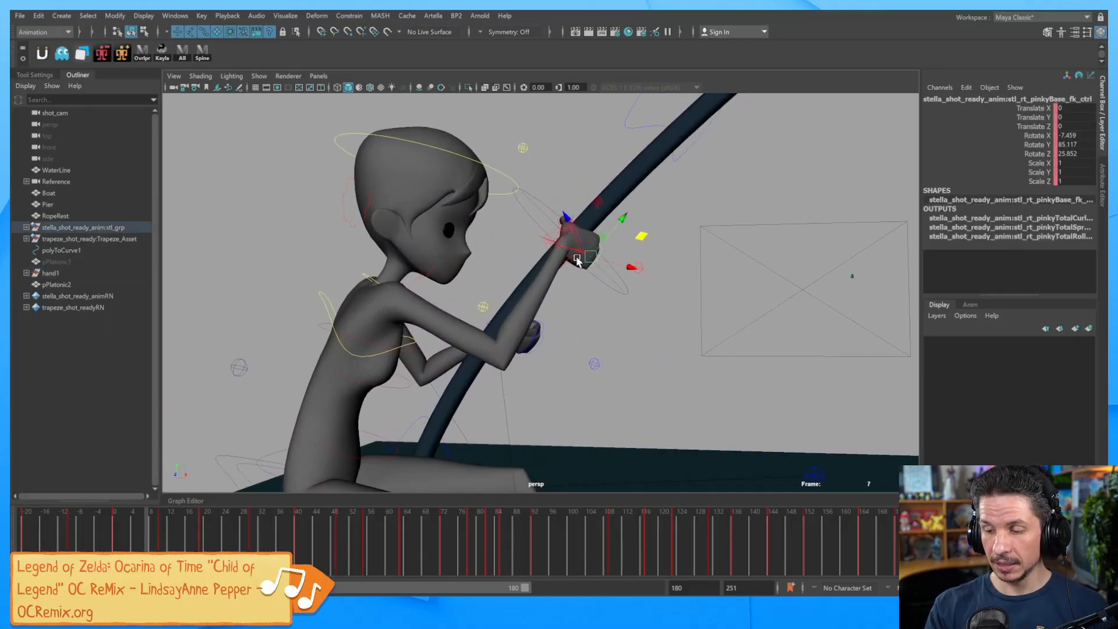
click(579, 259)
click(1033, 219)
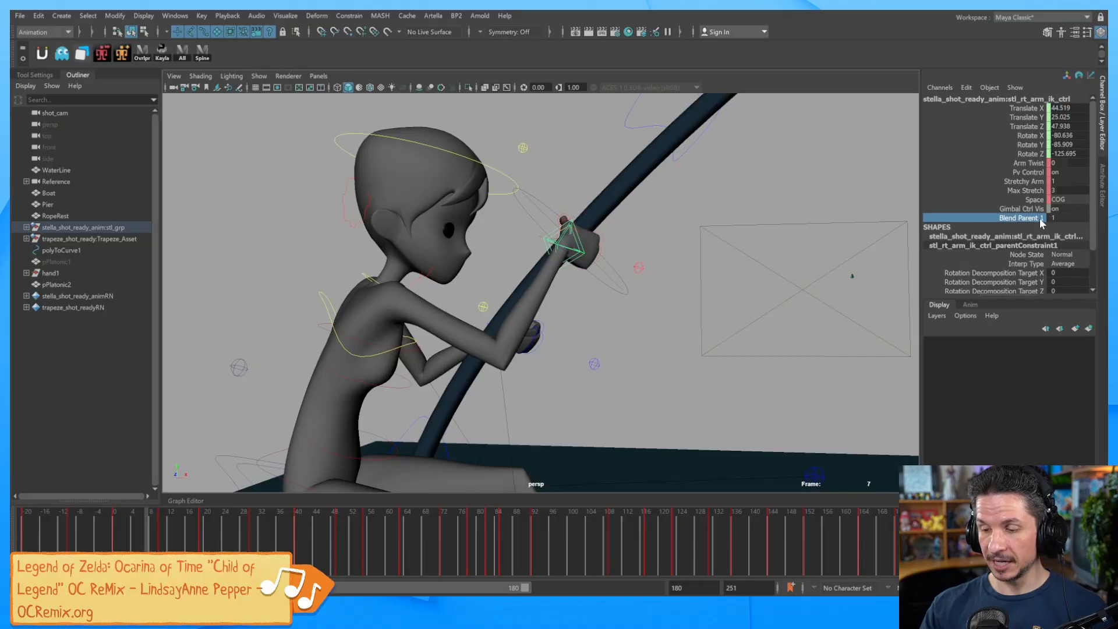
click(197, 534)
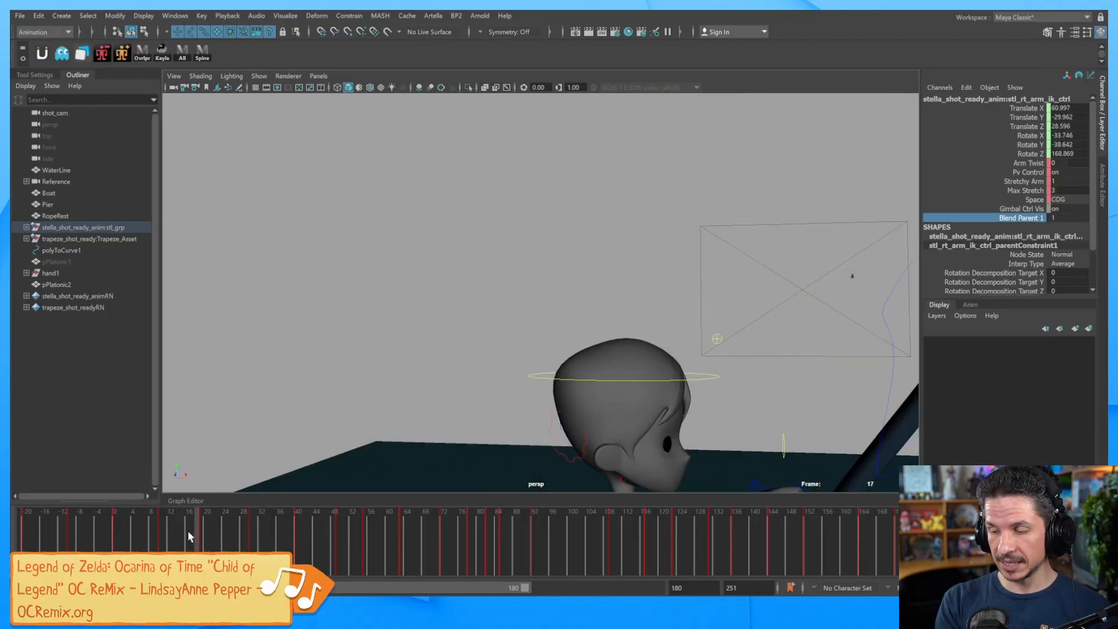
click(176, 533)
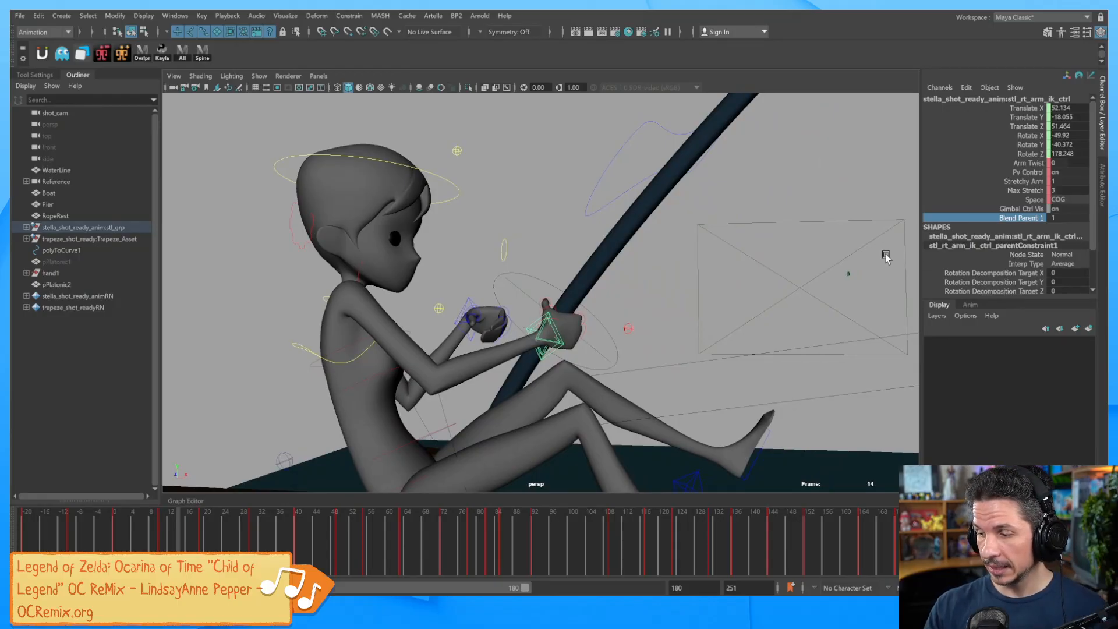
Test releasing the hand with Blend Parent 1, then raise nurbsCircle1's Rope Slider to 36.34.
middle_drag(891, 257, 841, 254)
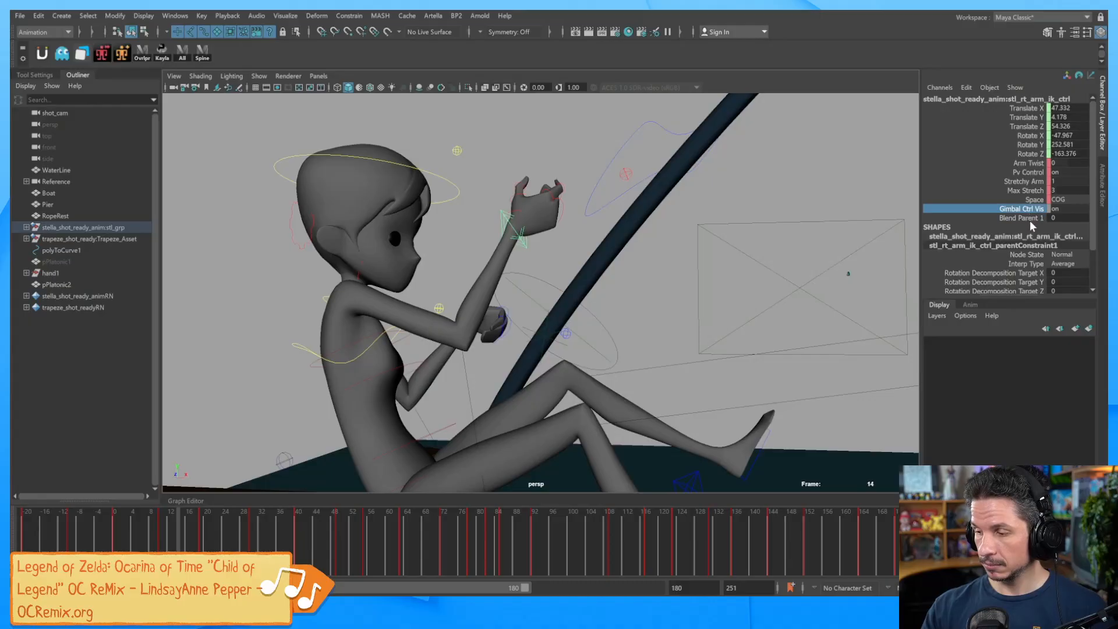
middle_drag(748, 309, 753, 282)
click(603, 335)
click(1026, 199)
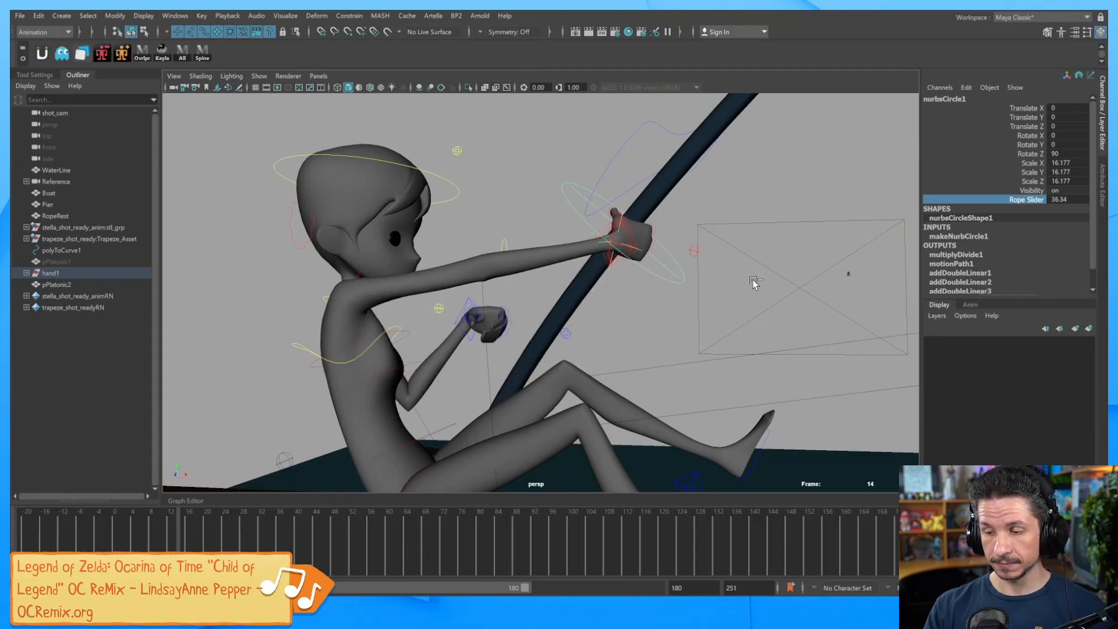
key(ctrl+z)
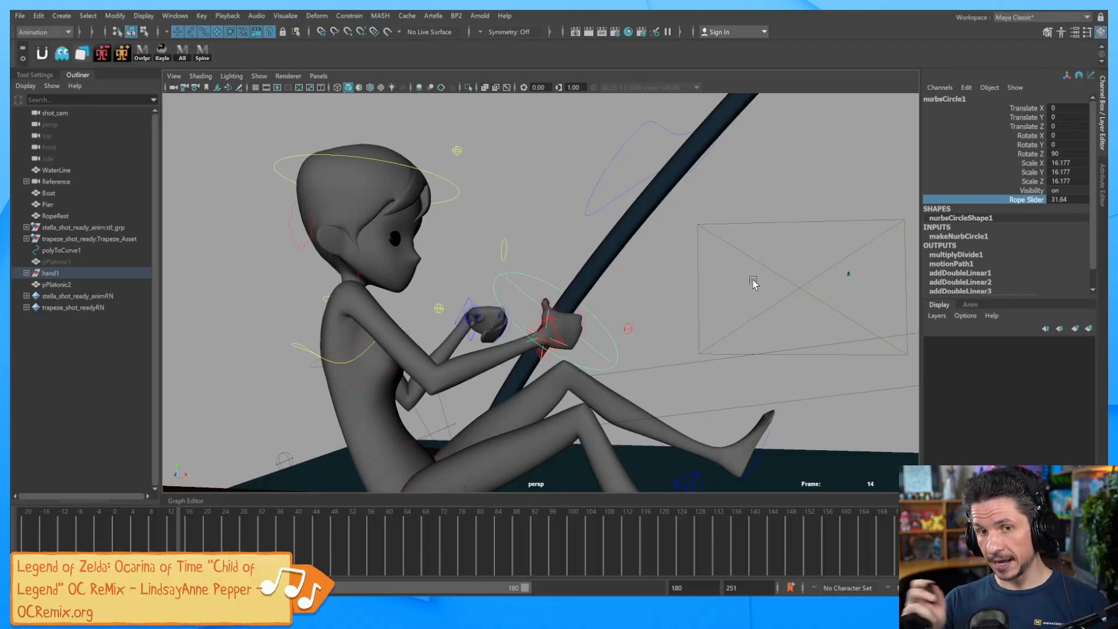
click(558, 347)
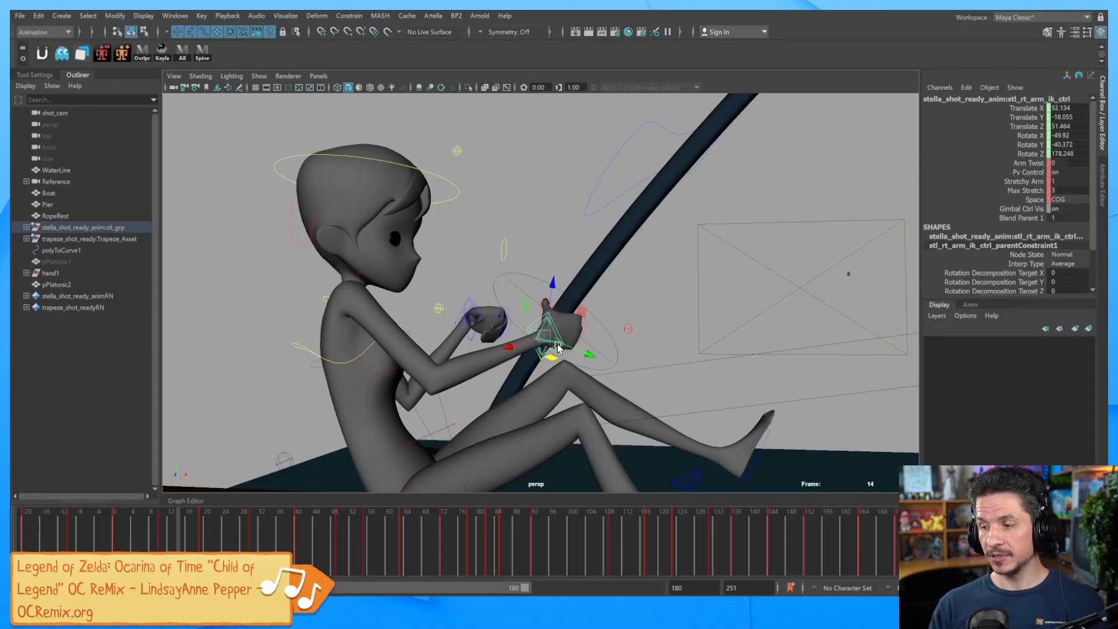
Set Blend Parent 1 to 0, then test-move the freed hand and undo the move.
click(1065, 218)
text(0)
key(Return)
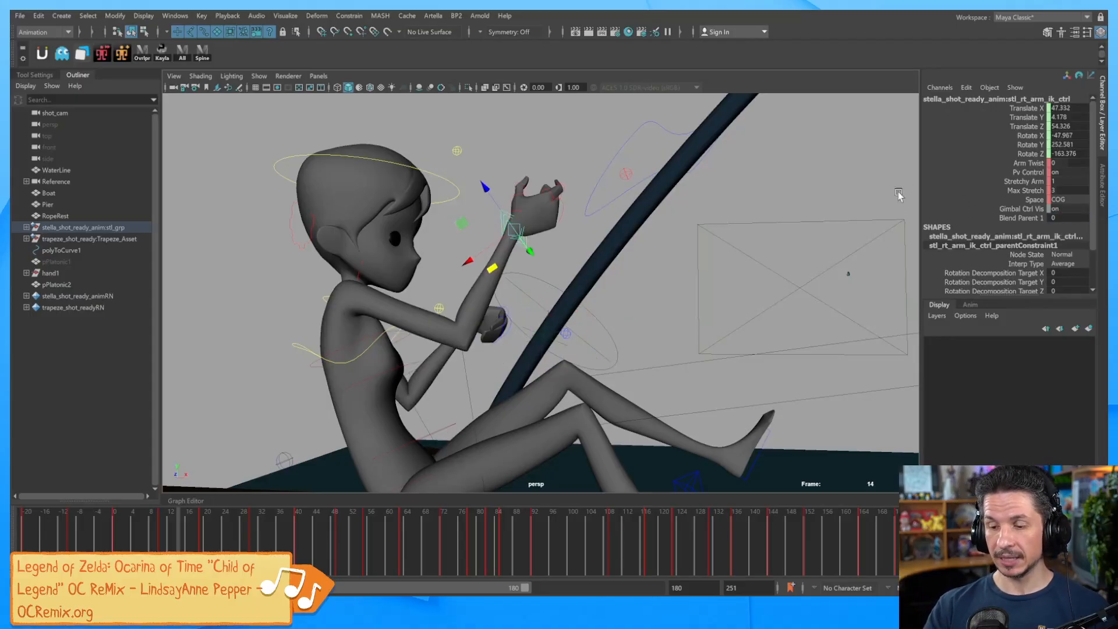
drag(513, 230, 473, 267)
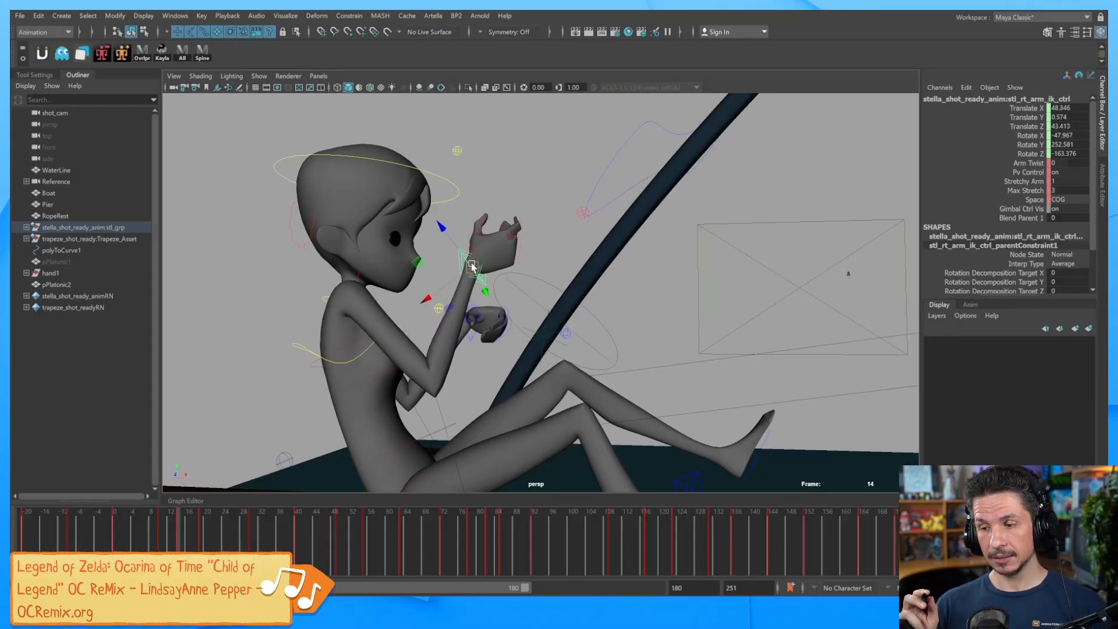
key(ctrl+z)
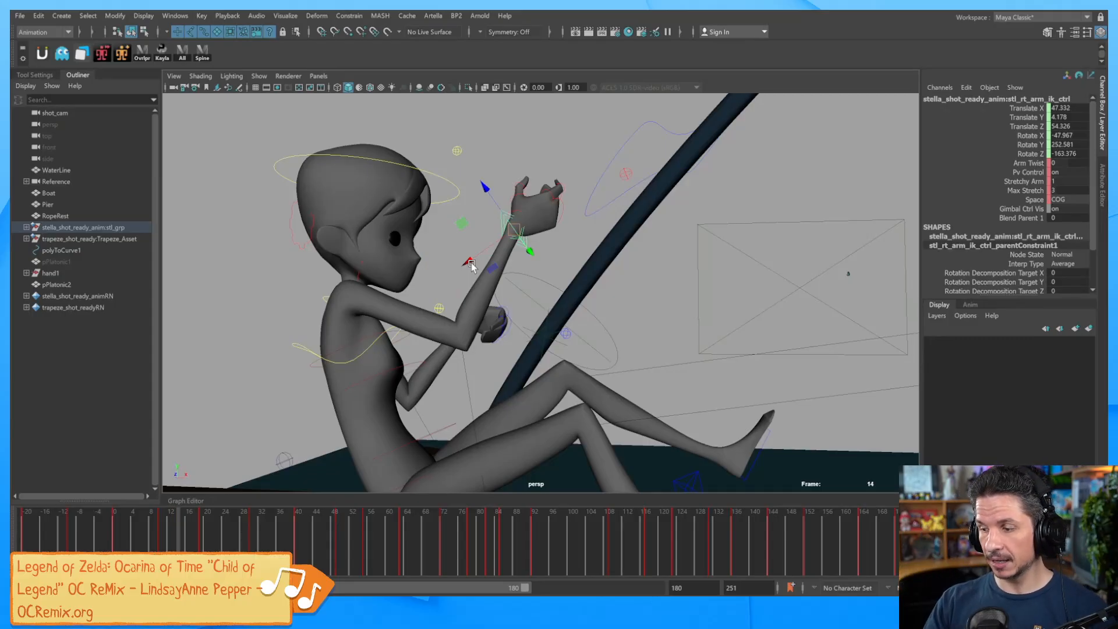
Reveal the parentConstraint's Locator 2W0 weight on the arm control and set it to 0.
drag(1023, 296, 1023, 355)
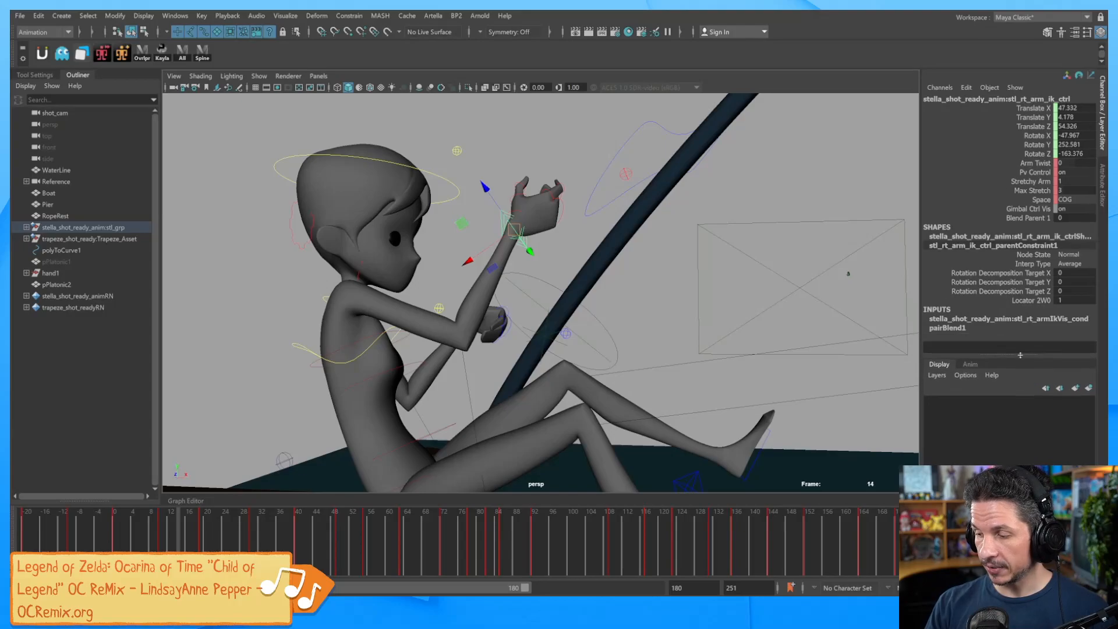
click(1018, 300)
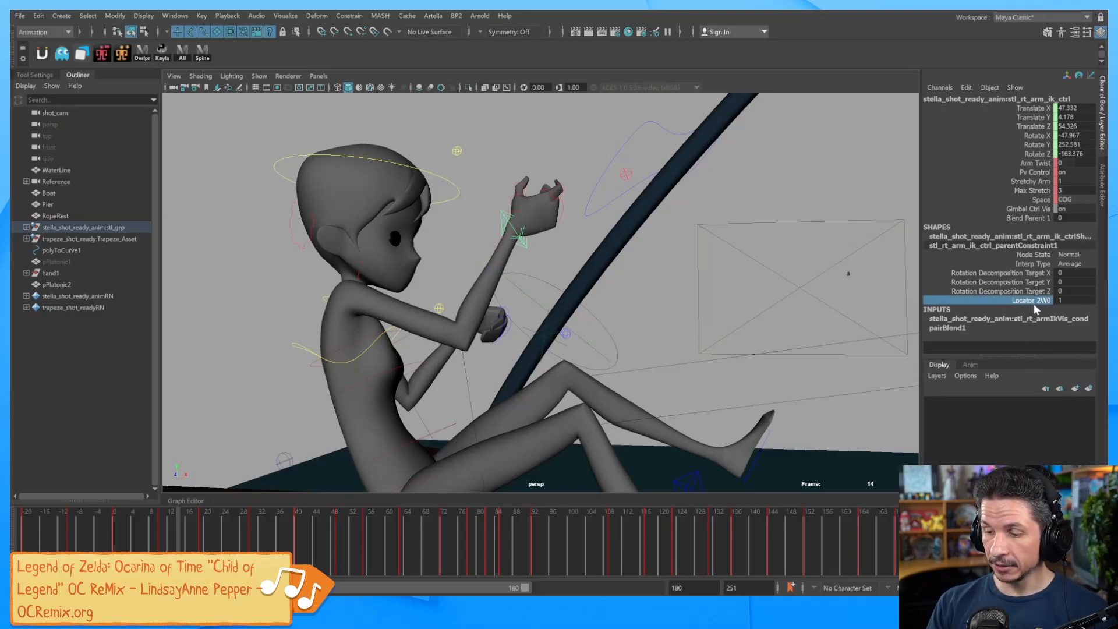
click(563, 341)
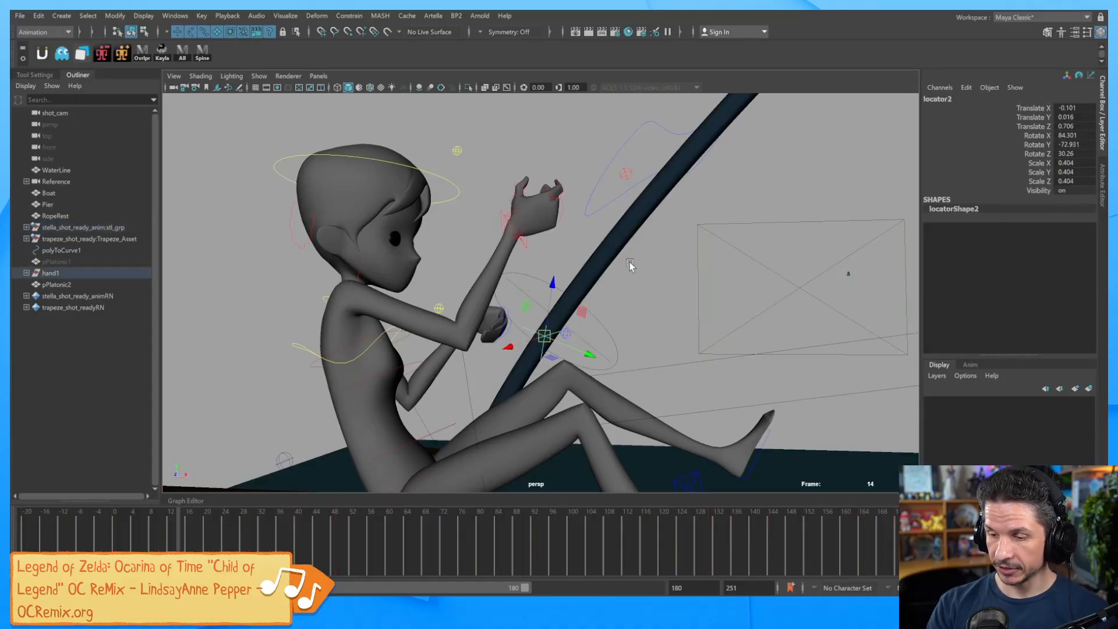
click(526, 250)
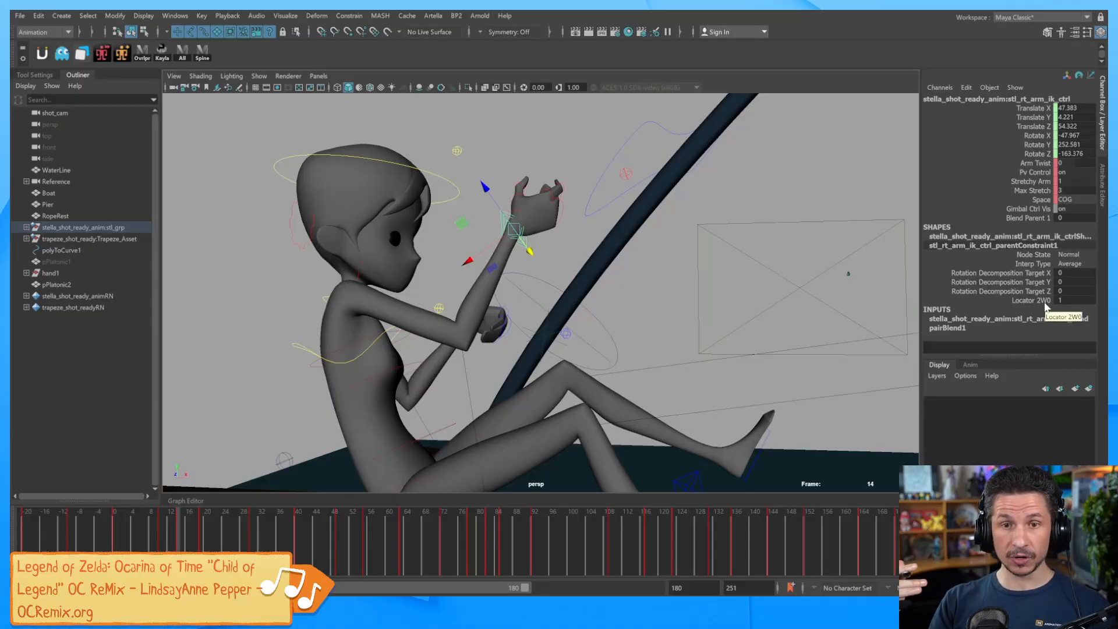
double_click(1069, 300)
text(0)
key(Return)
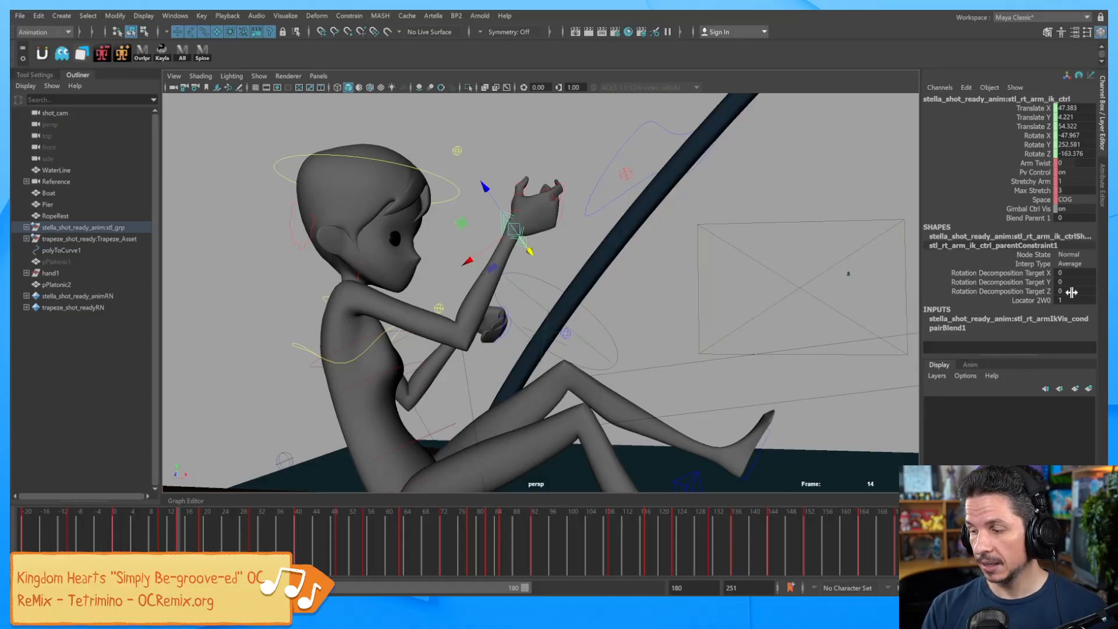
click(1043, 217)
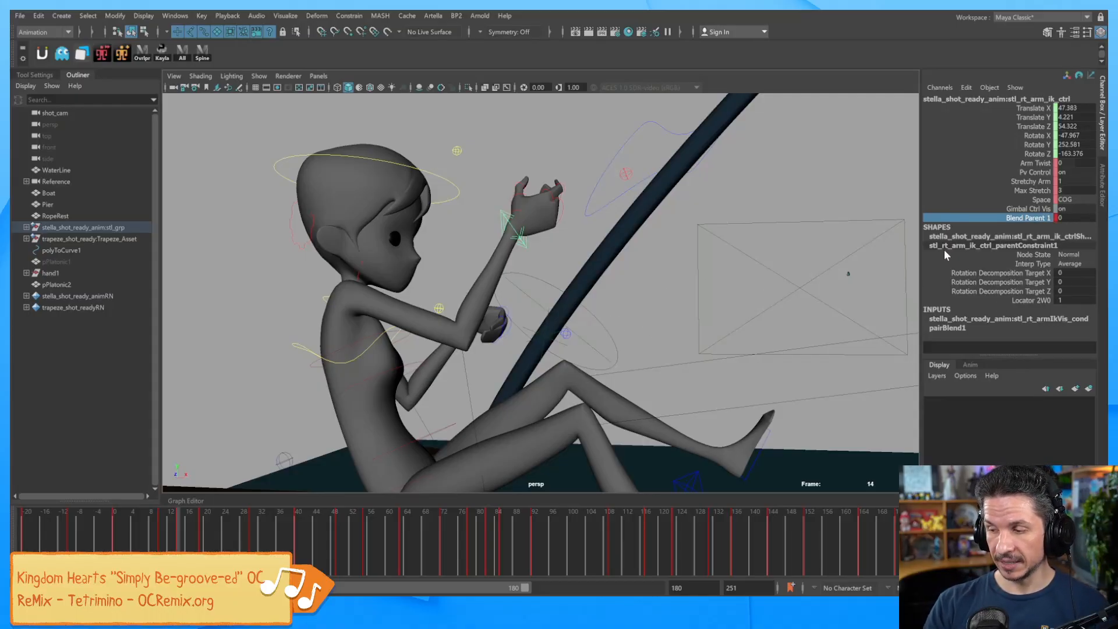
Reselect the right arm IK control and key its Locator 2W0 weight with Key Selected.
click(654, 238)
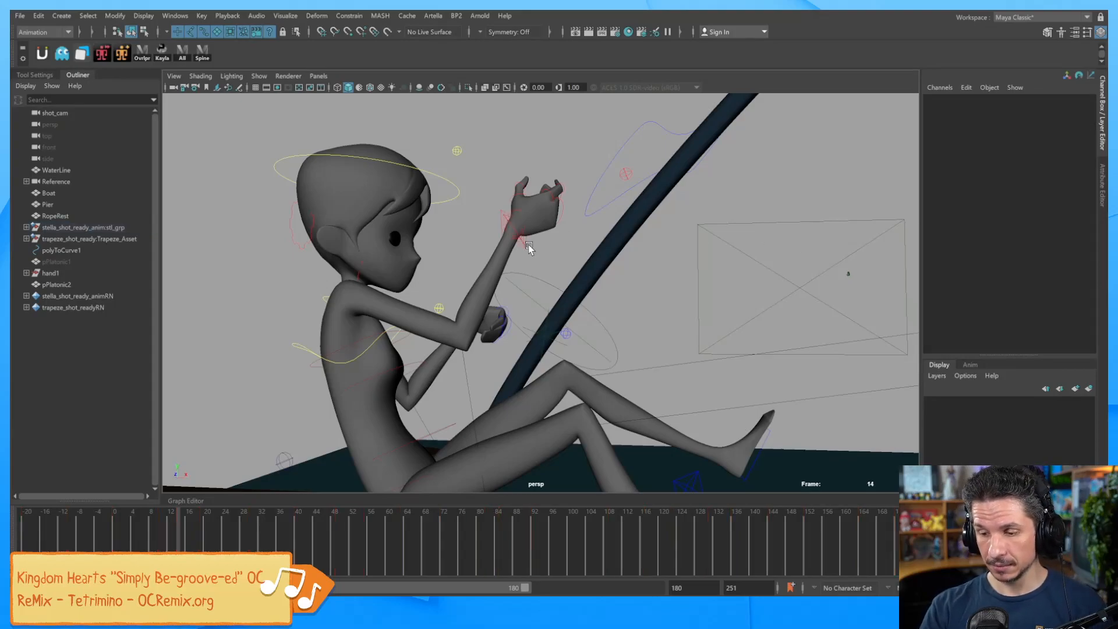
click(527, 247)
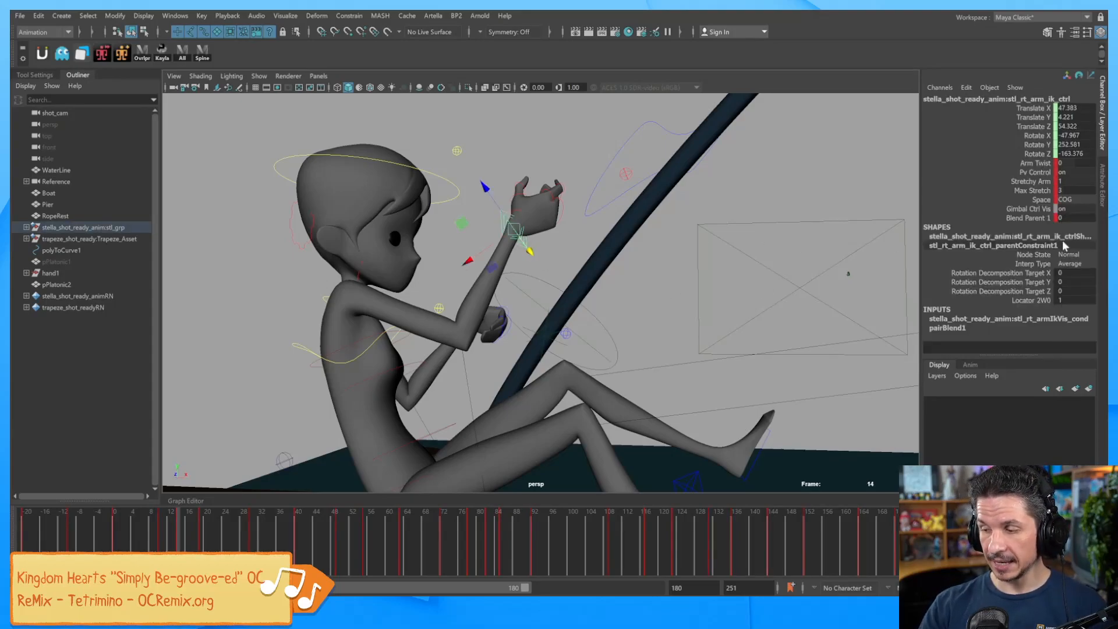
right_click(1038, 300)
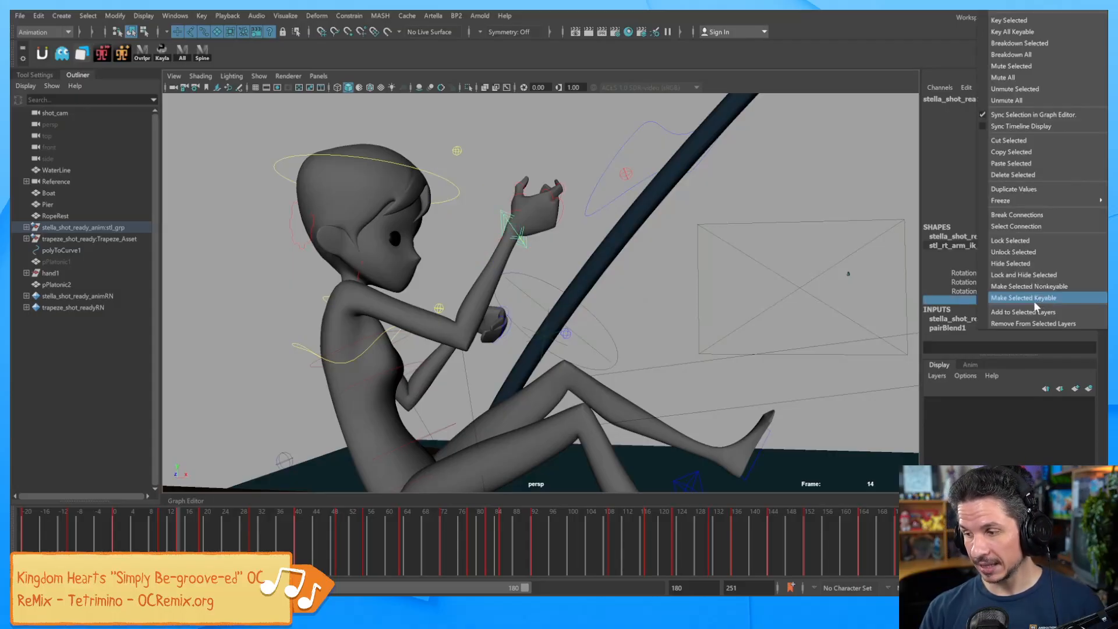
click(1026, 30)
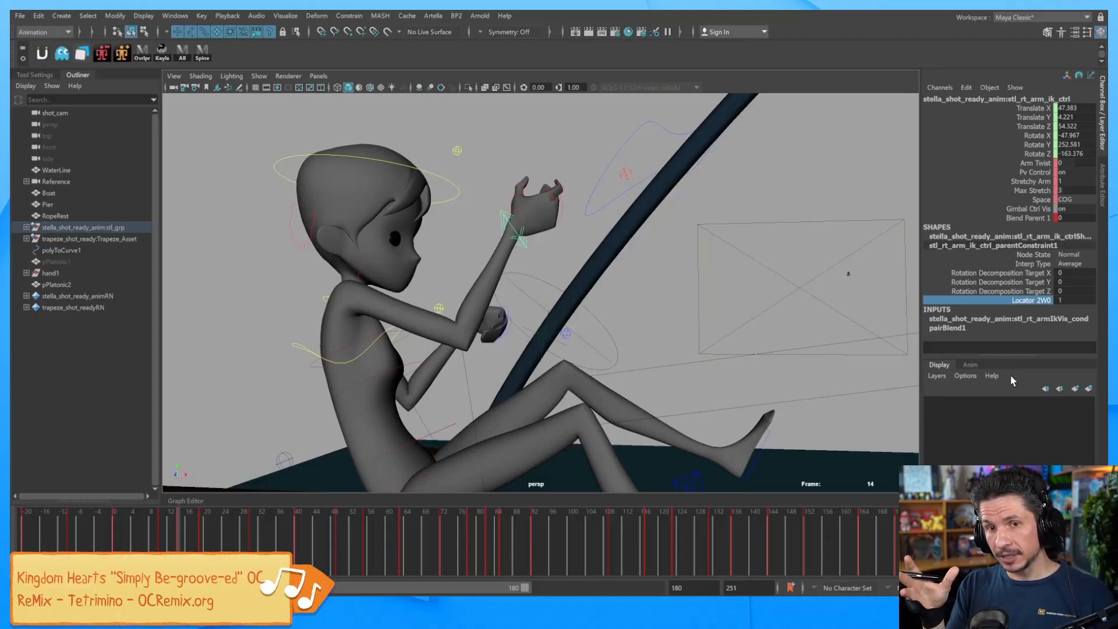
click(1075, 218)
text(1)
key(Return)
click(523, 314)
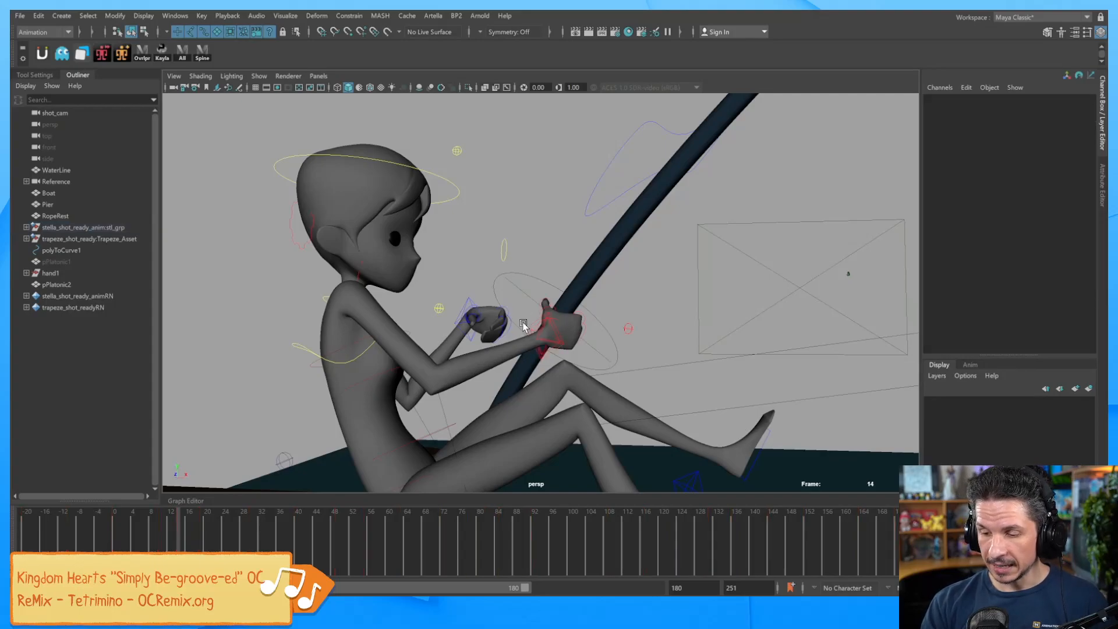
click(546, 338)
mouse_move(546, 337)
mouse_down()
mouse_move(517, 317)
mouse_move(475, 319)
mouse_move(504, 310)
mouse_move(547, 335)
mouse_up()
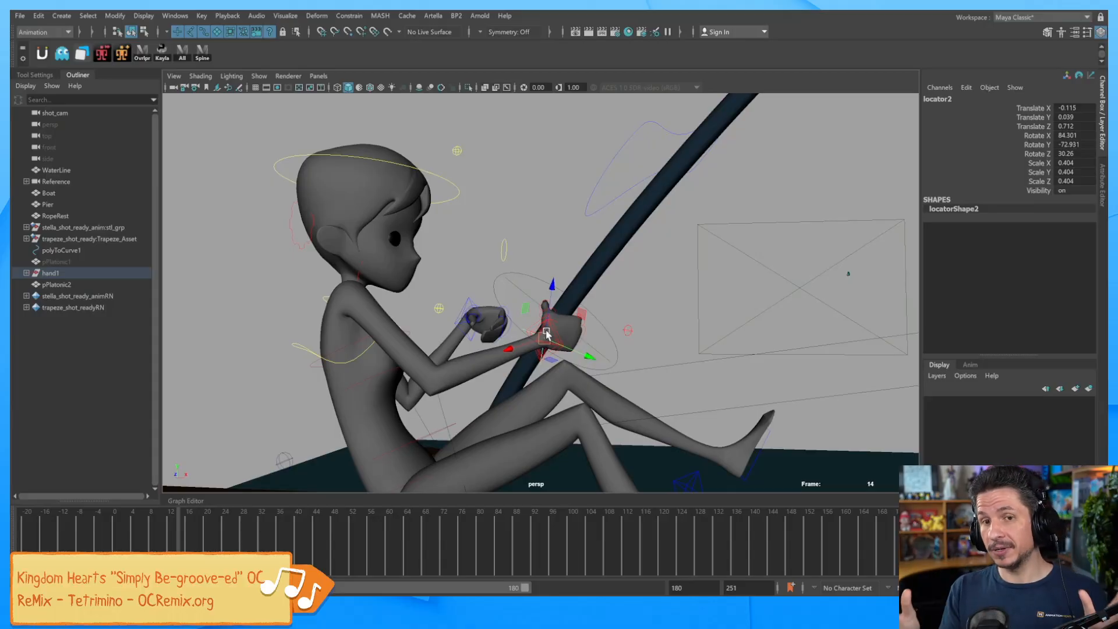
mouse_move(546, 338)
mouse_down()
mouse_move(532, 333)
mouse_move(545, 337)
mouse_up()
click(594, 348)
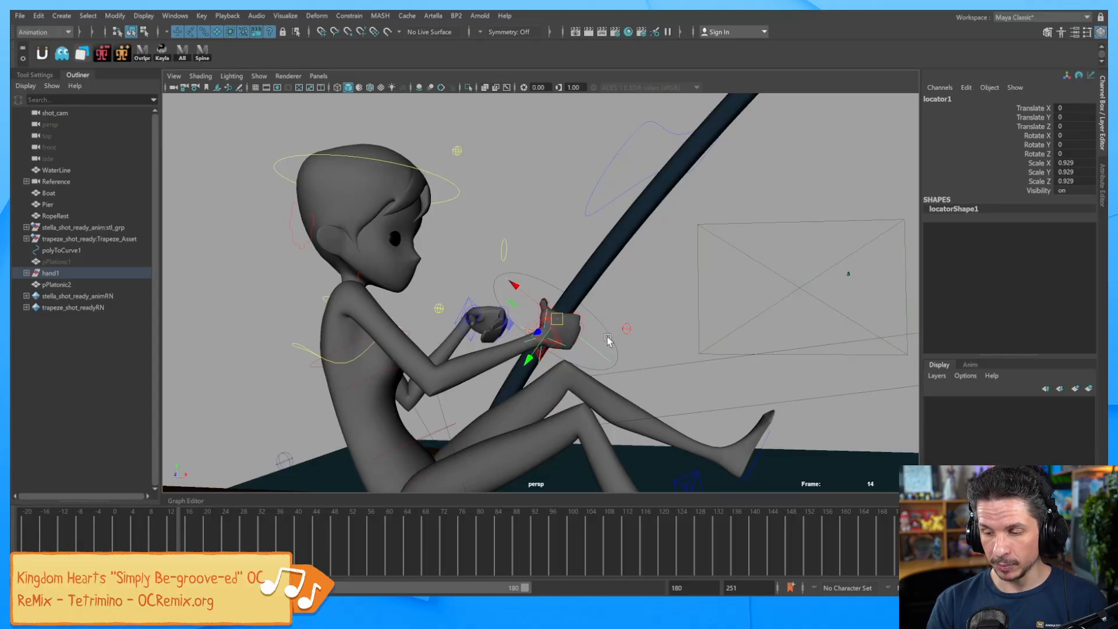
click(606, 315)
key(e)
mouse_move(583, 323)
mouse_down()
mouse_move(582, 299)
mouse_move(590, 308)
mouse_move(575, 329)
mouse_up()
key(ctrl+z)
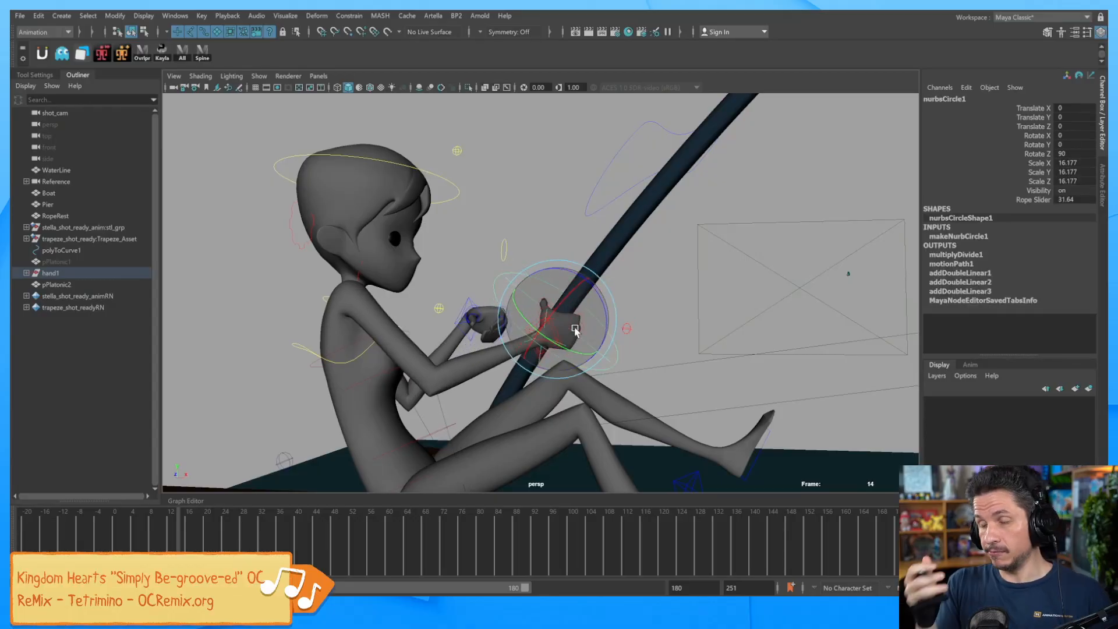